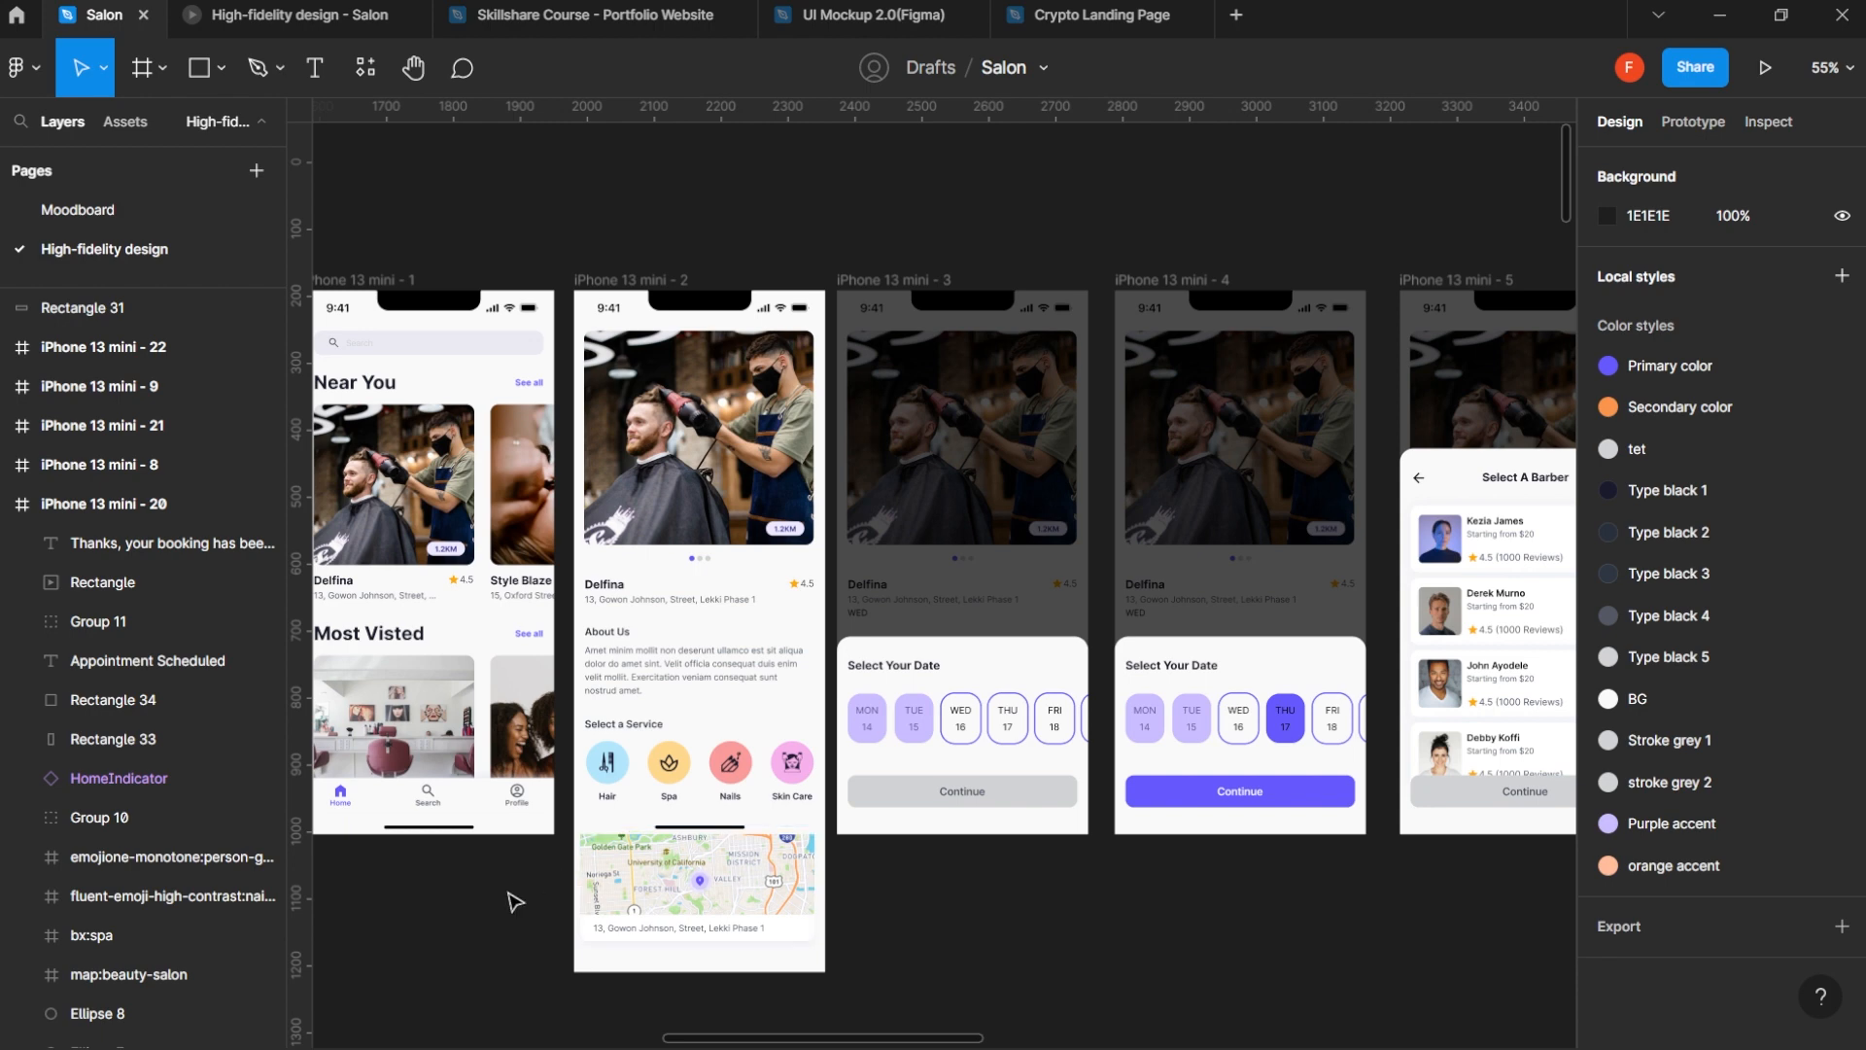
- Look through the salon booking screens, from date selection through barber and time selection to booking confirmation
{"action": "left_click_drag", "start_coordinate": [504, 892], "coordinate": [1153, 675]}
{"action": "left_click_drag", "start_coordinate": [1319, 644], "coordinate": [1057, 691]}
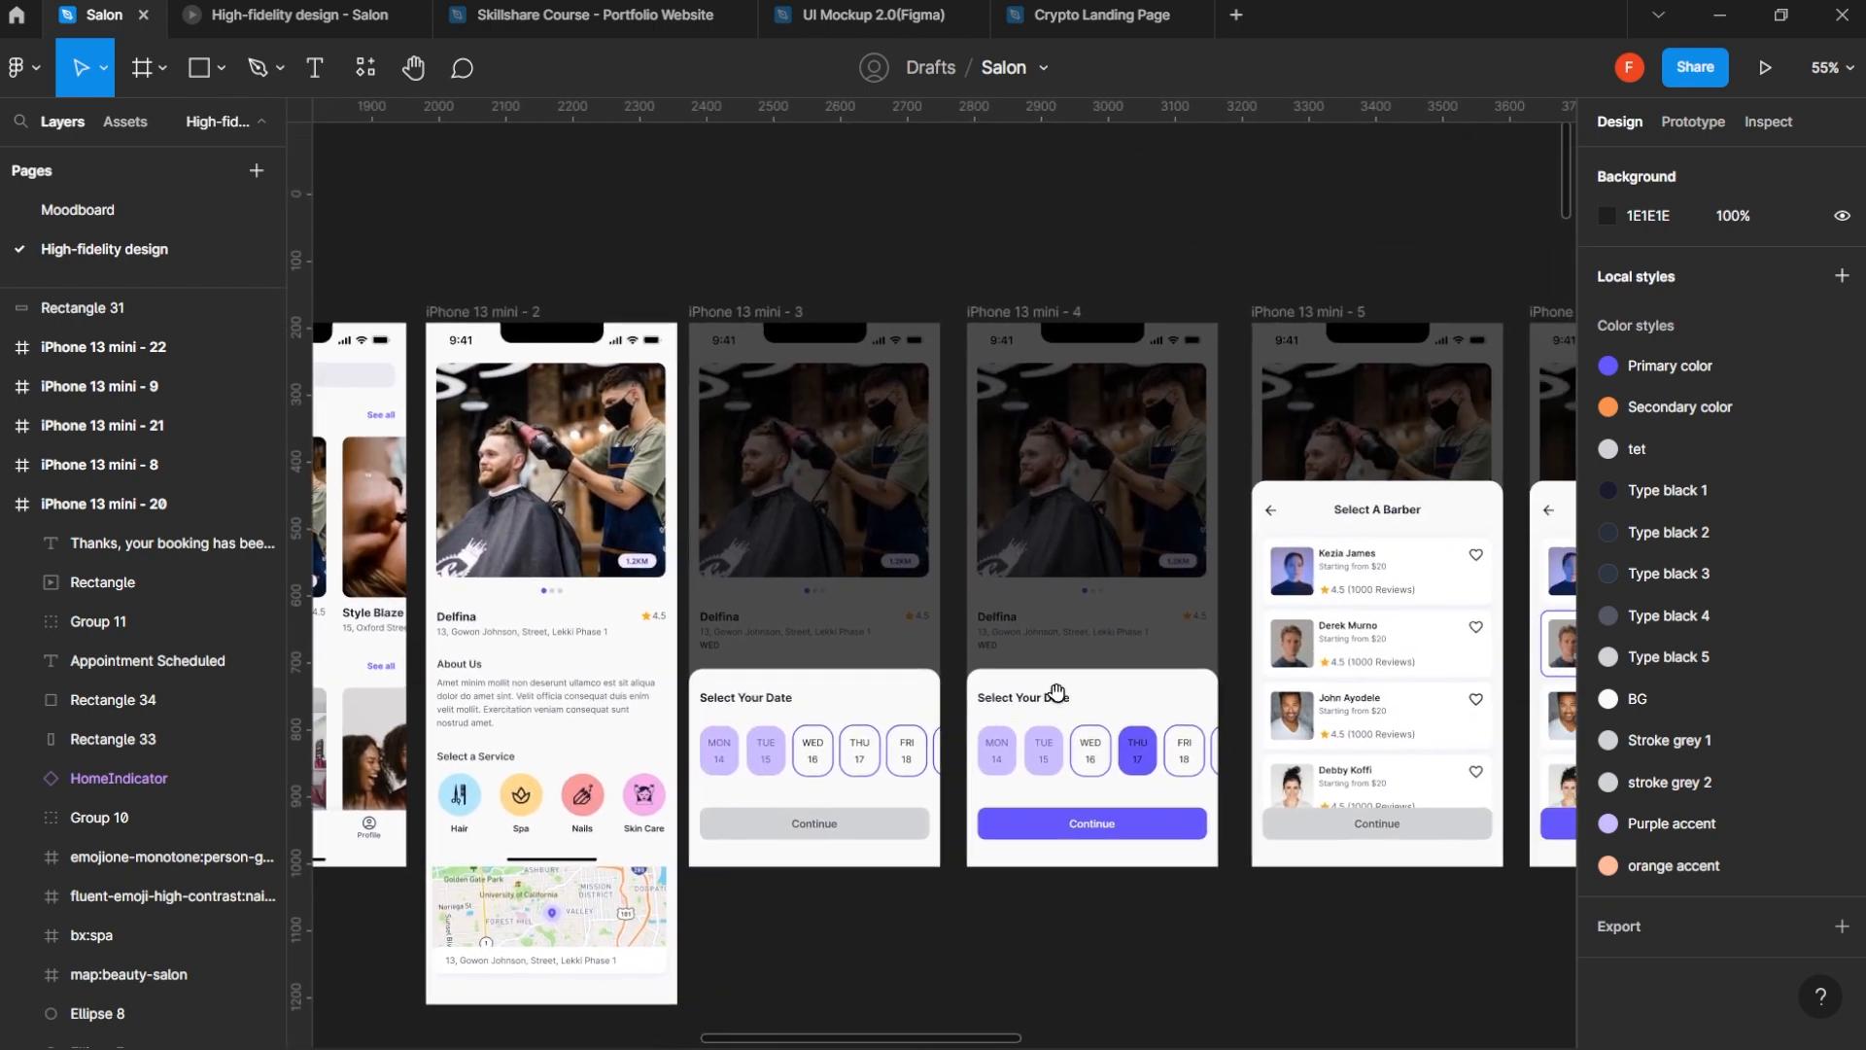
{"action": "left_click_drag", "start_coordinate": [1249, 654], "coordinate": [1087, 688]}
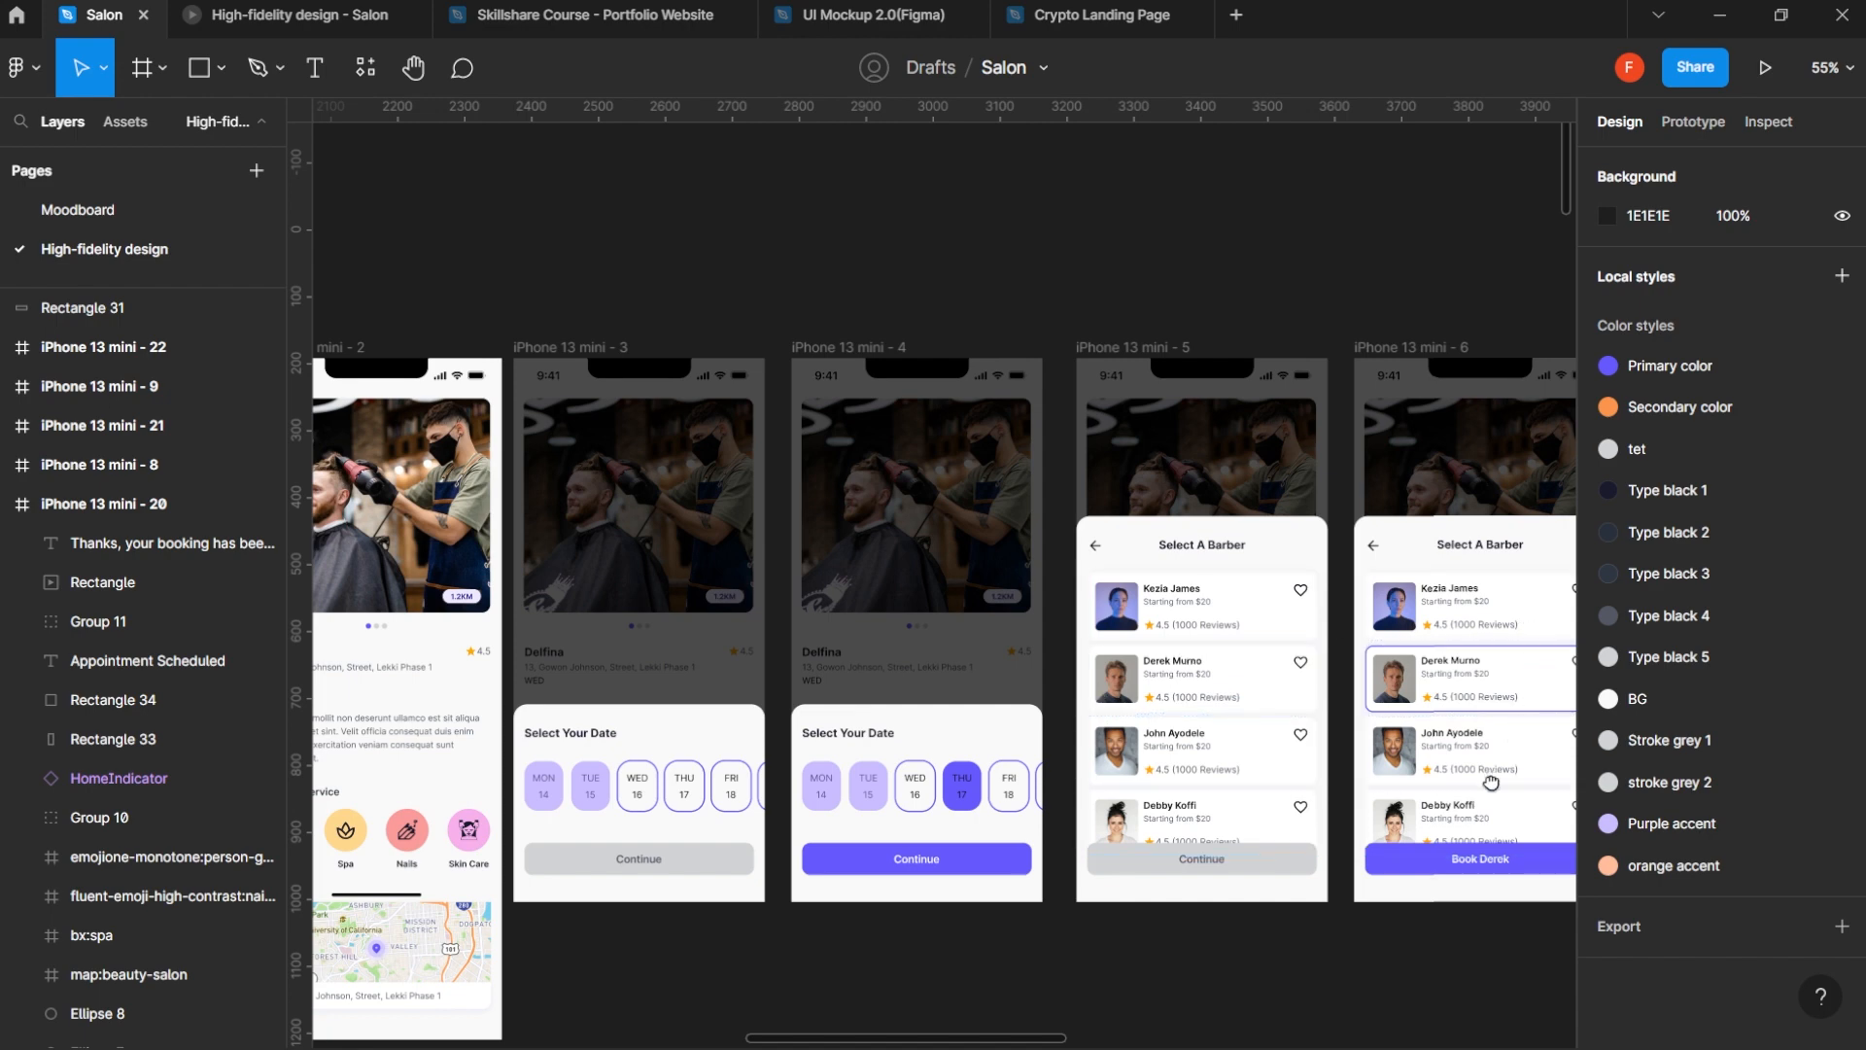
{"action": "left_click_drag", "start_coordinate": [1497, 778], "coordinate": [803, 752]}
{"action": "left_click_drag", "start_coordinate": [1157, 758], "coordinate": [683, 771]}
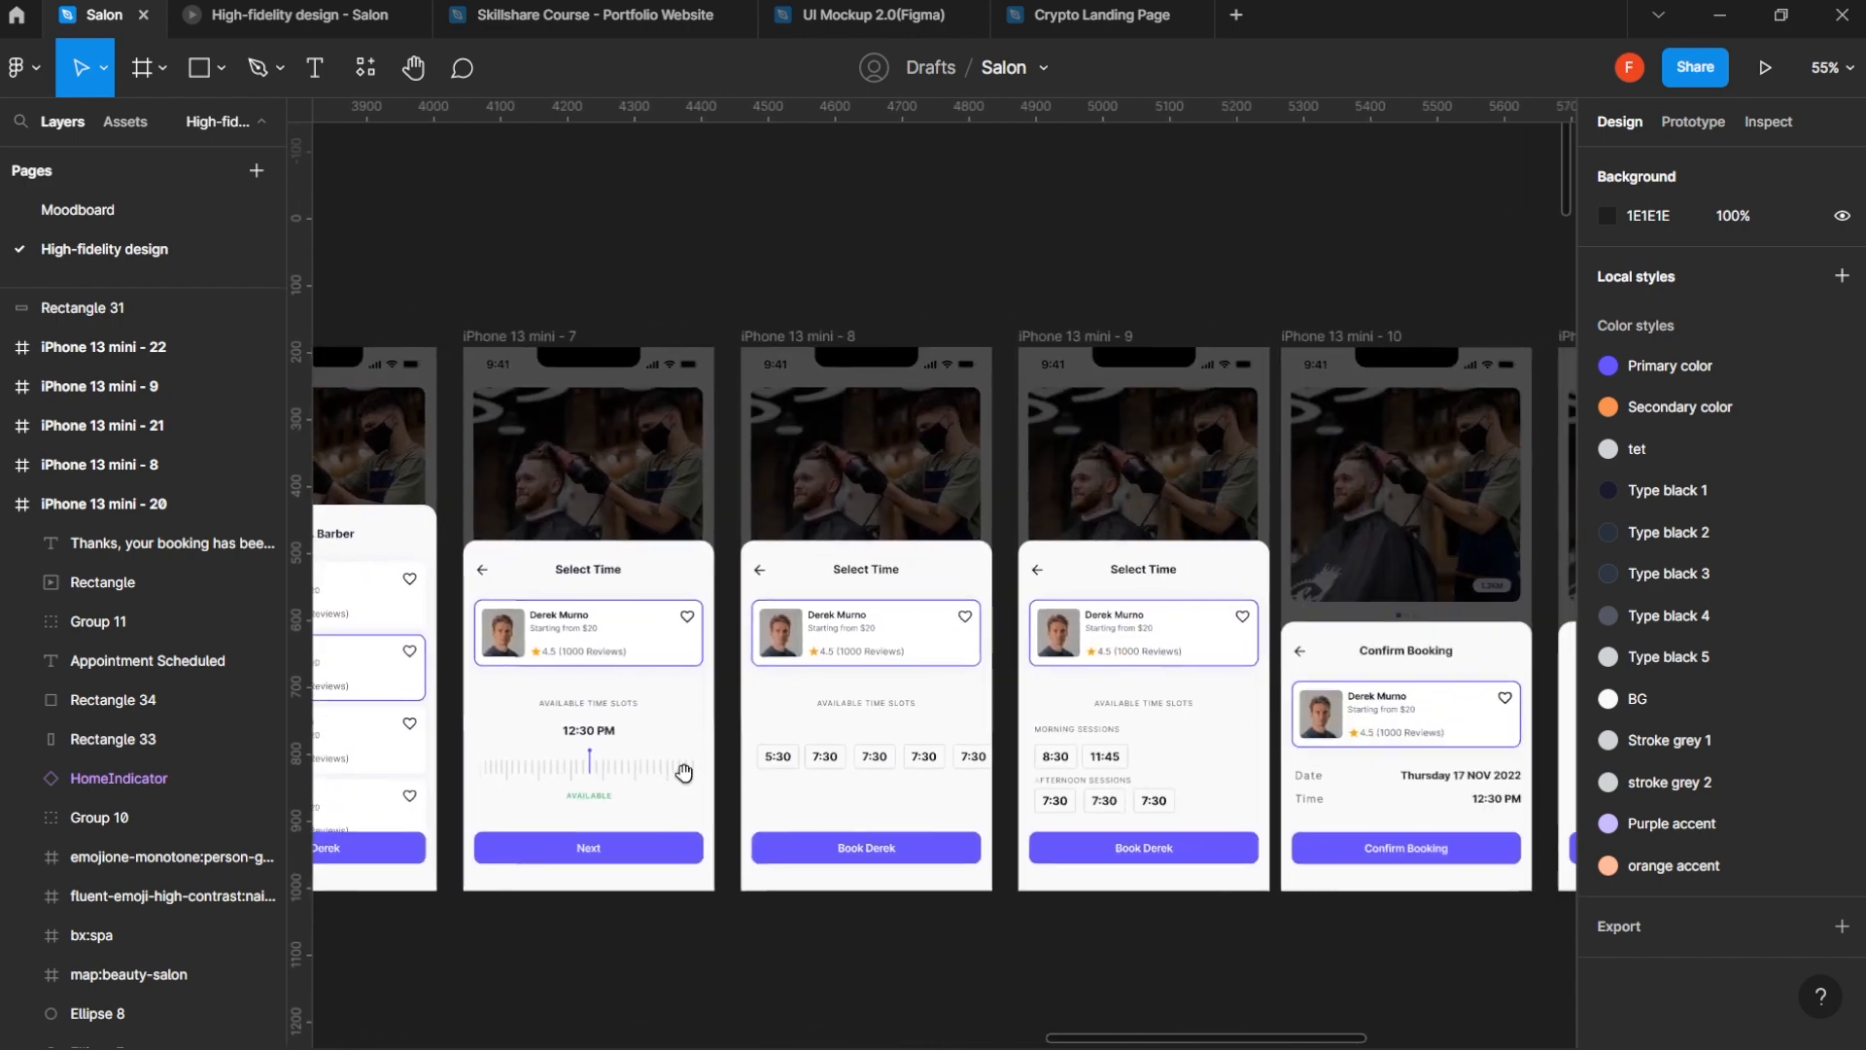
{"action": "left_click_drag", "start_coordinate": [1142, 763], "coordinate": [876, 738]}
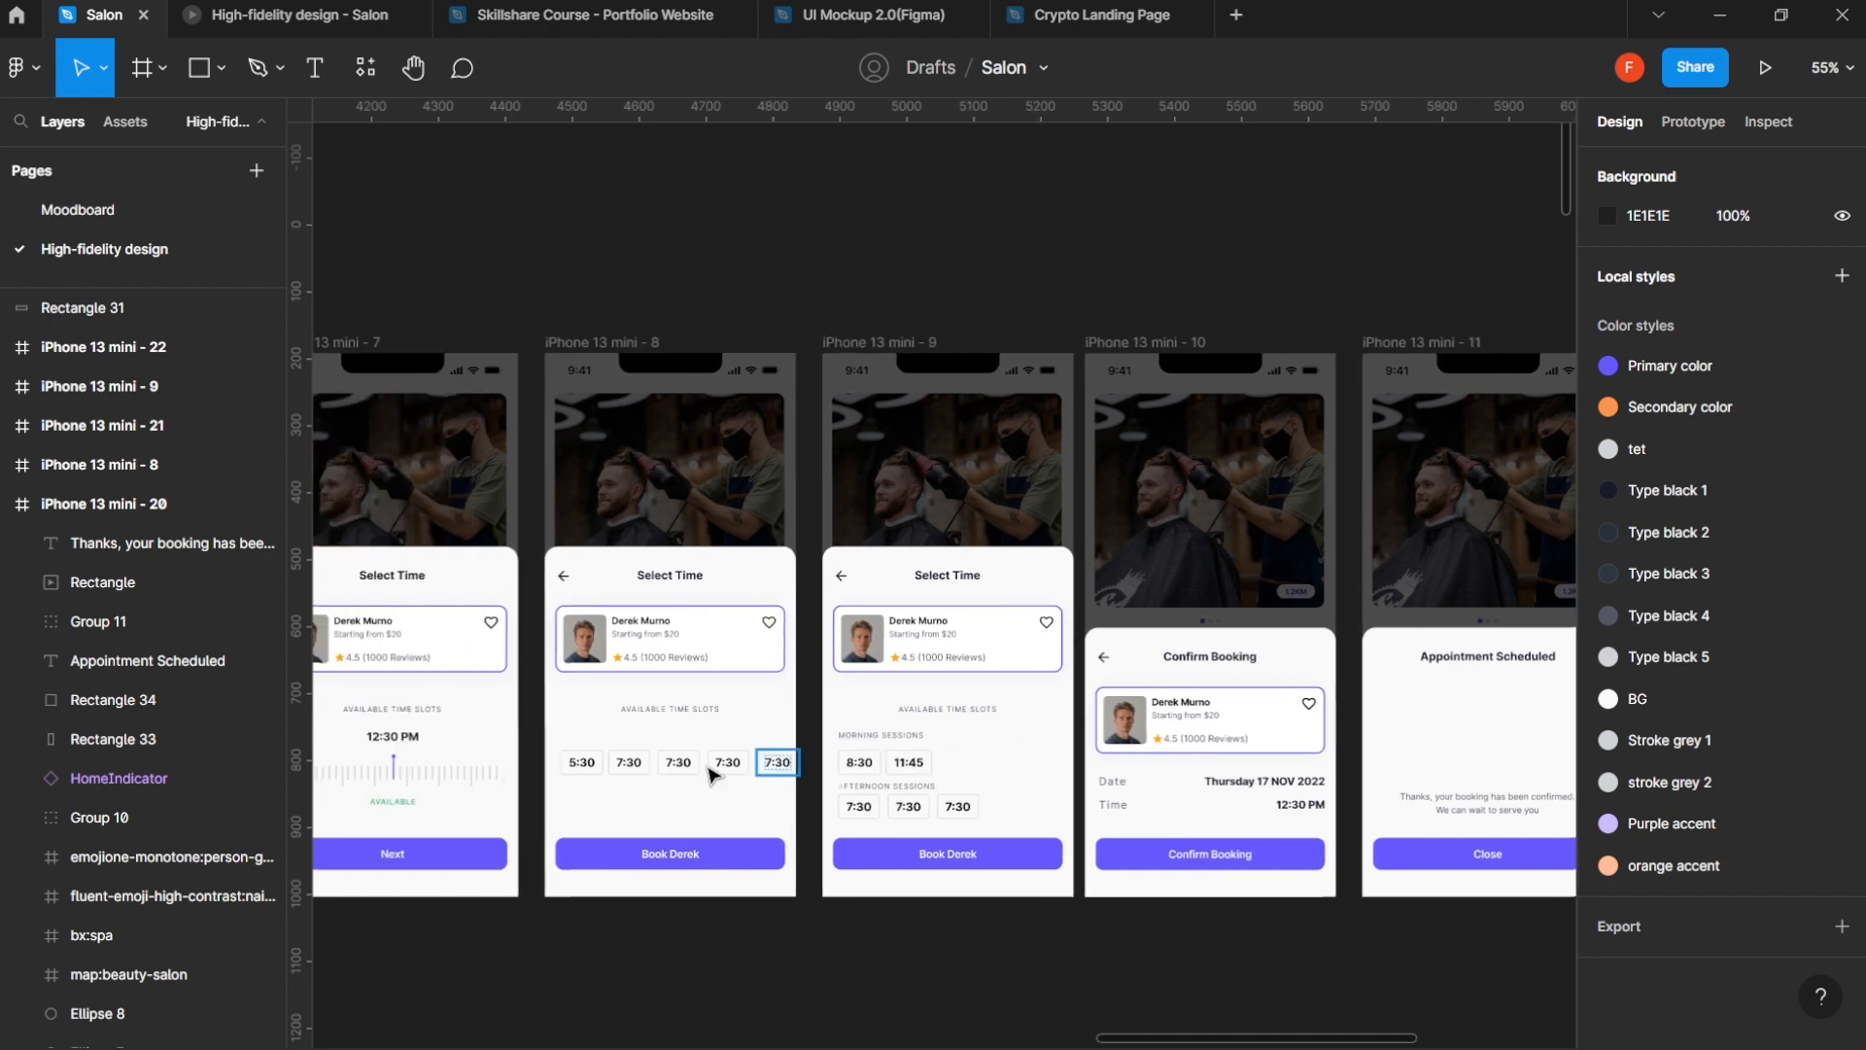
{"action": "left_click_drag", "start_coordinate": [598, 787], "coordinate": [1226, 773]}
{"action": "left_click_drag", "start_coordinate": [627, 787], "coordinate": [1380, 661]}
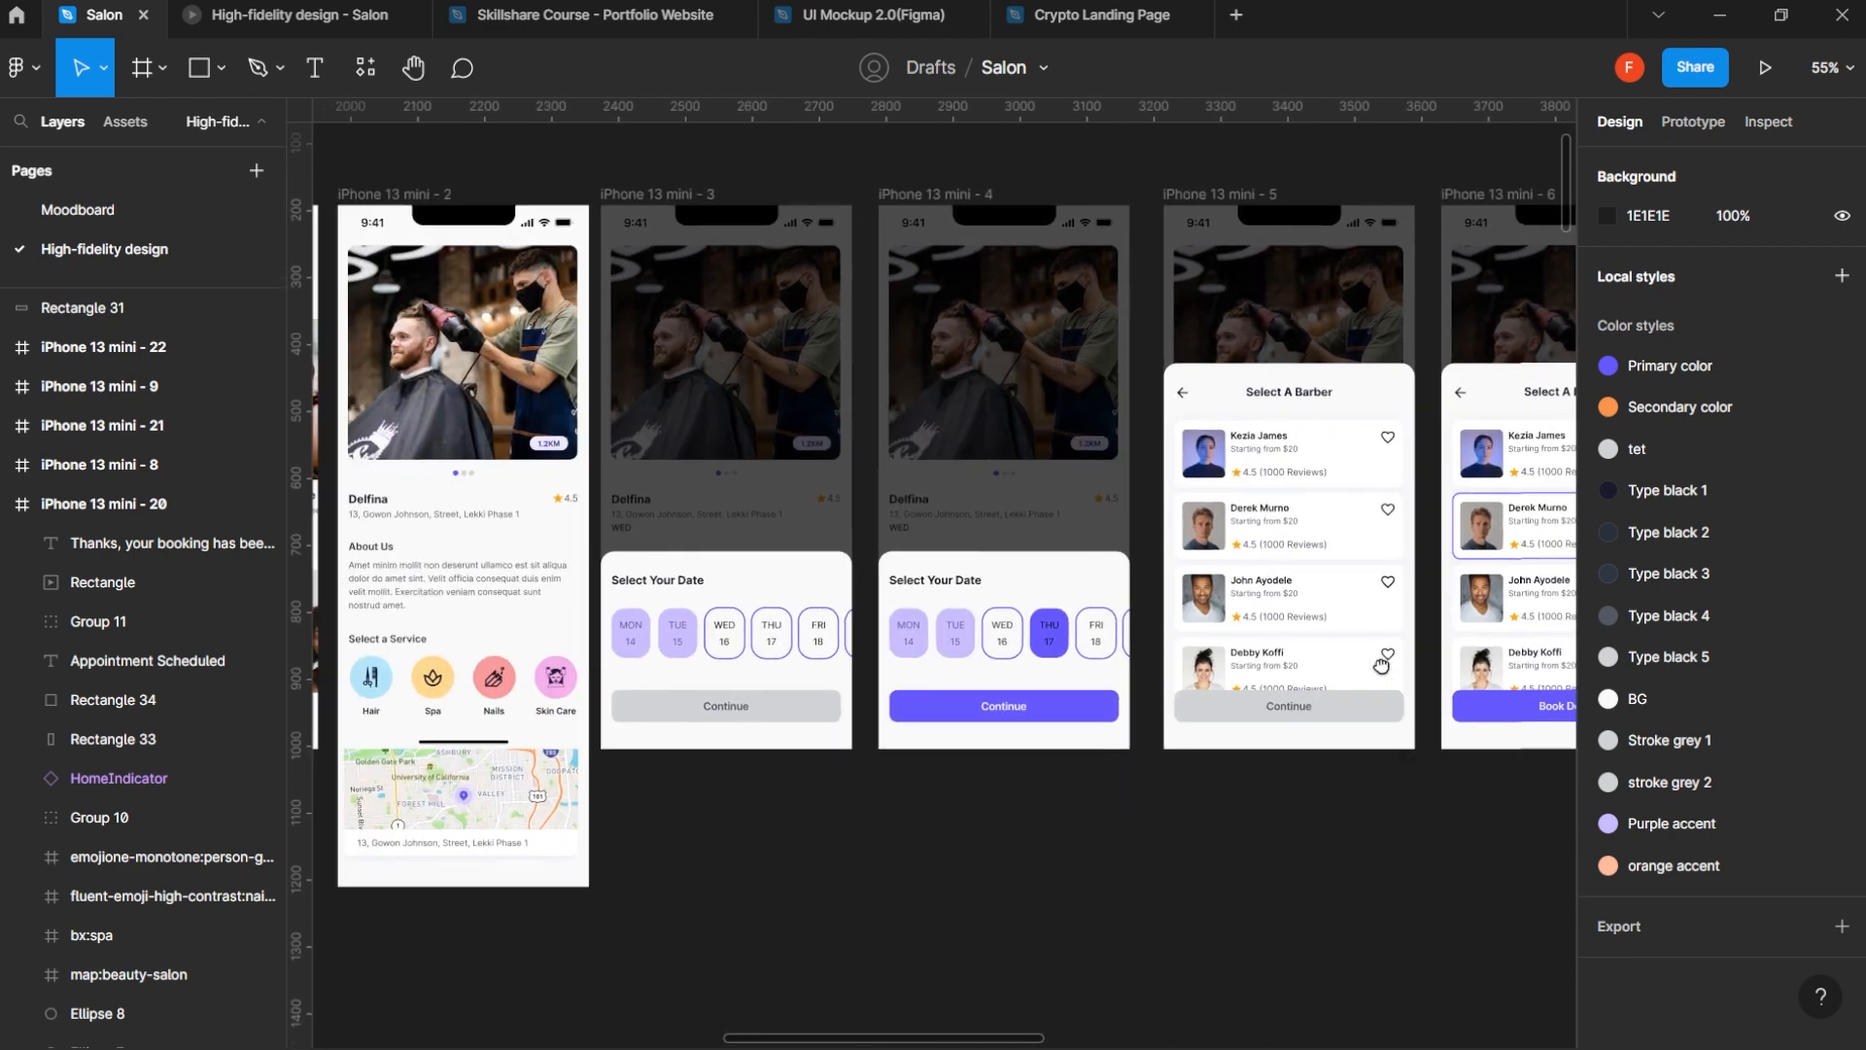
{"action": "scroll", "coordinate": [982, 649], "scroll_direction": "up", "scroll_amount": 2}
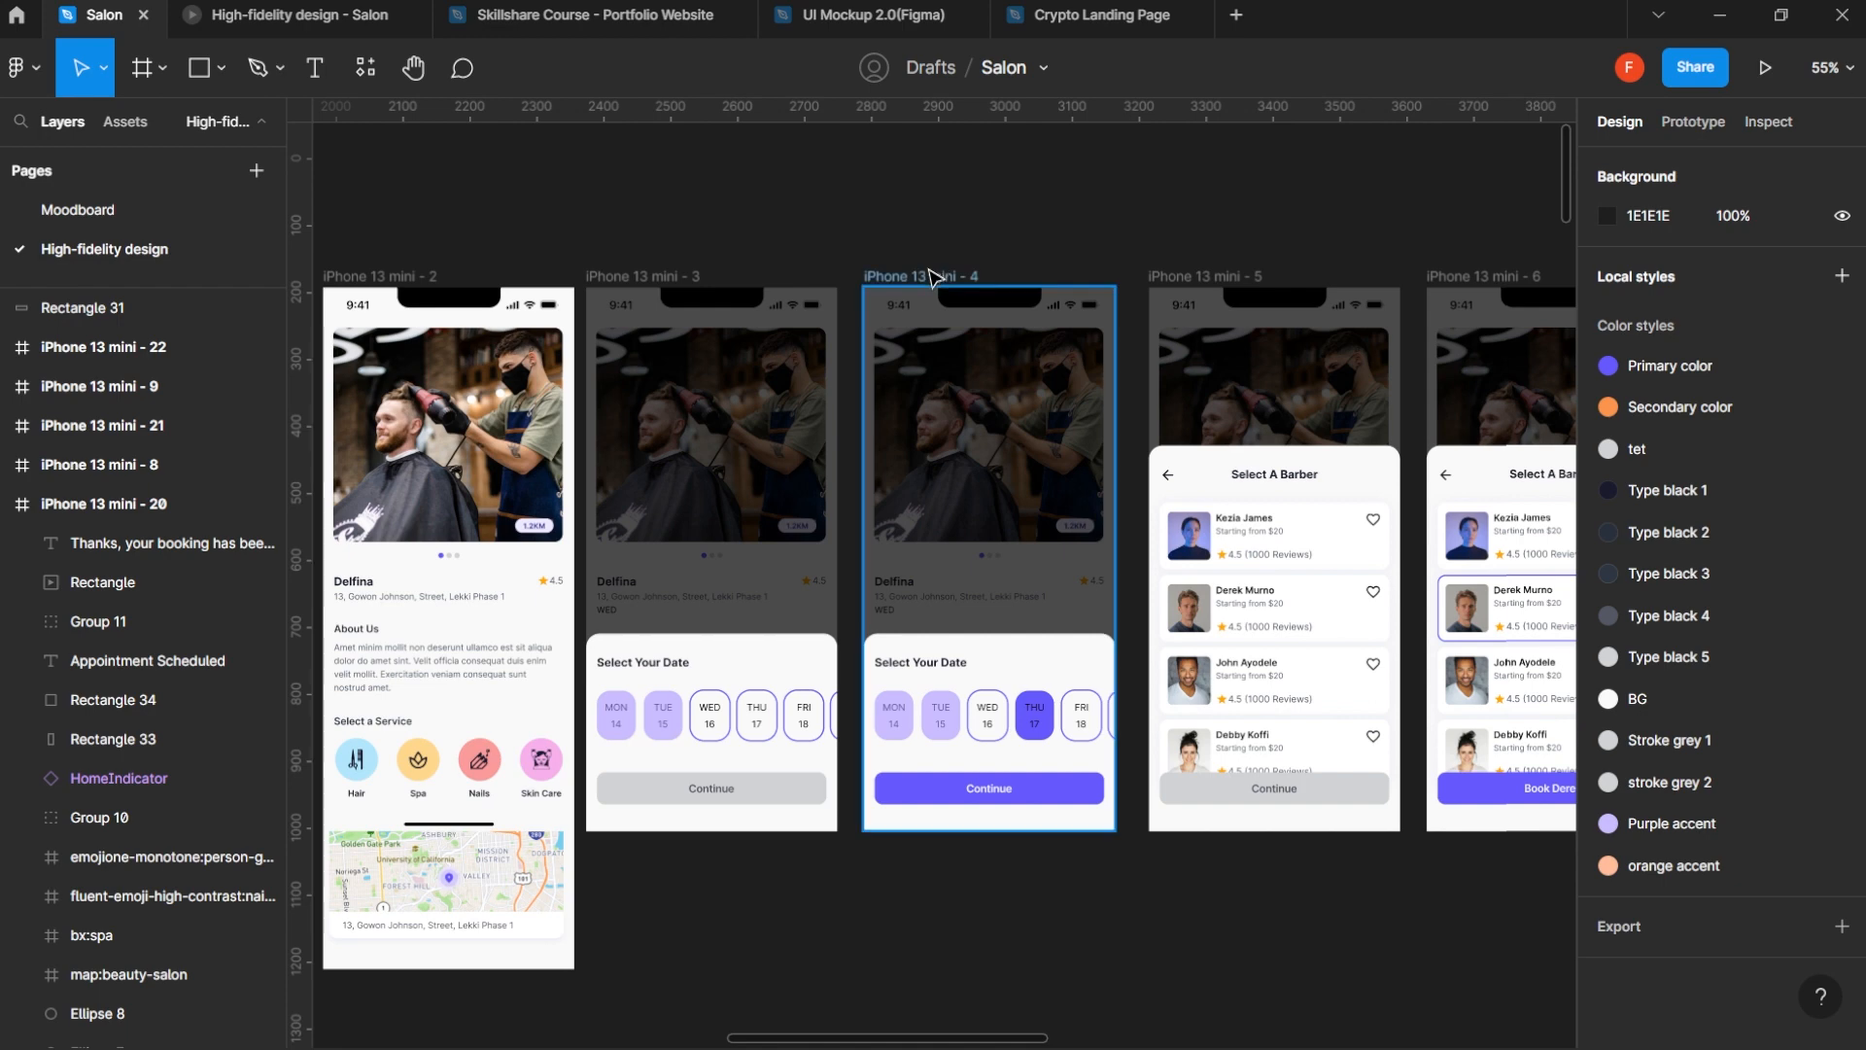
- Duplicate the iPhone 13 mini - 4 frame and place the copy 130 px directly below the original
{"action": "left_click", "coordinate": [932, 272]}
{"action": "scroll", "coordinate": [923, 505], "scroll_direction": "down", "scroll_amount": 2}
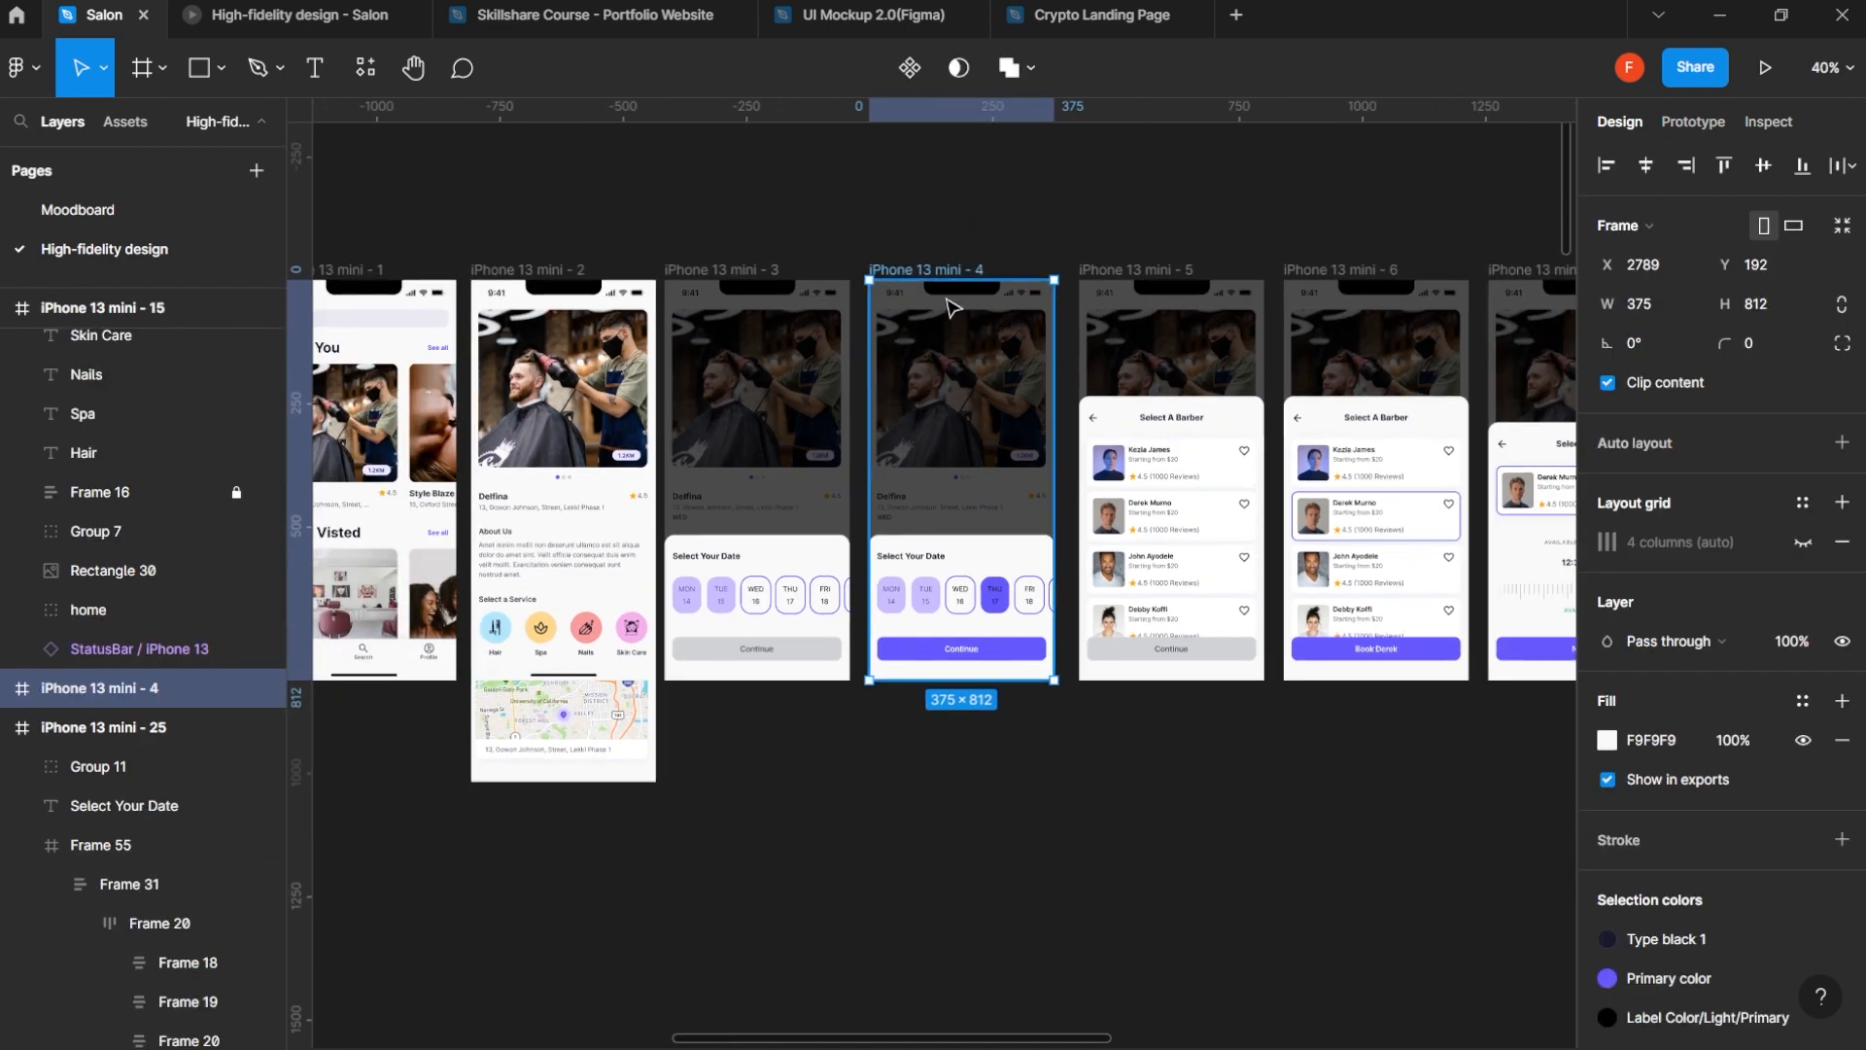
{"action": "key", "text": "ctrl+d"}
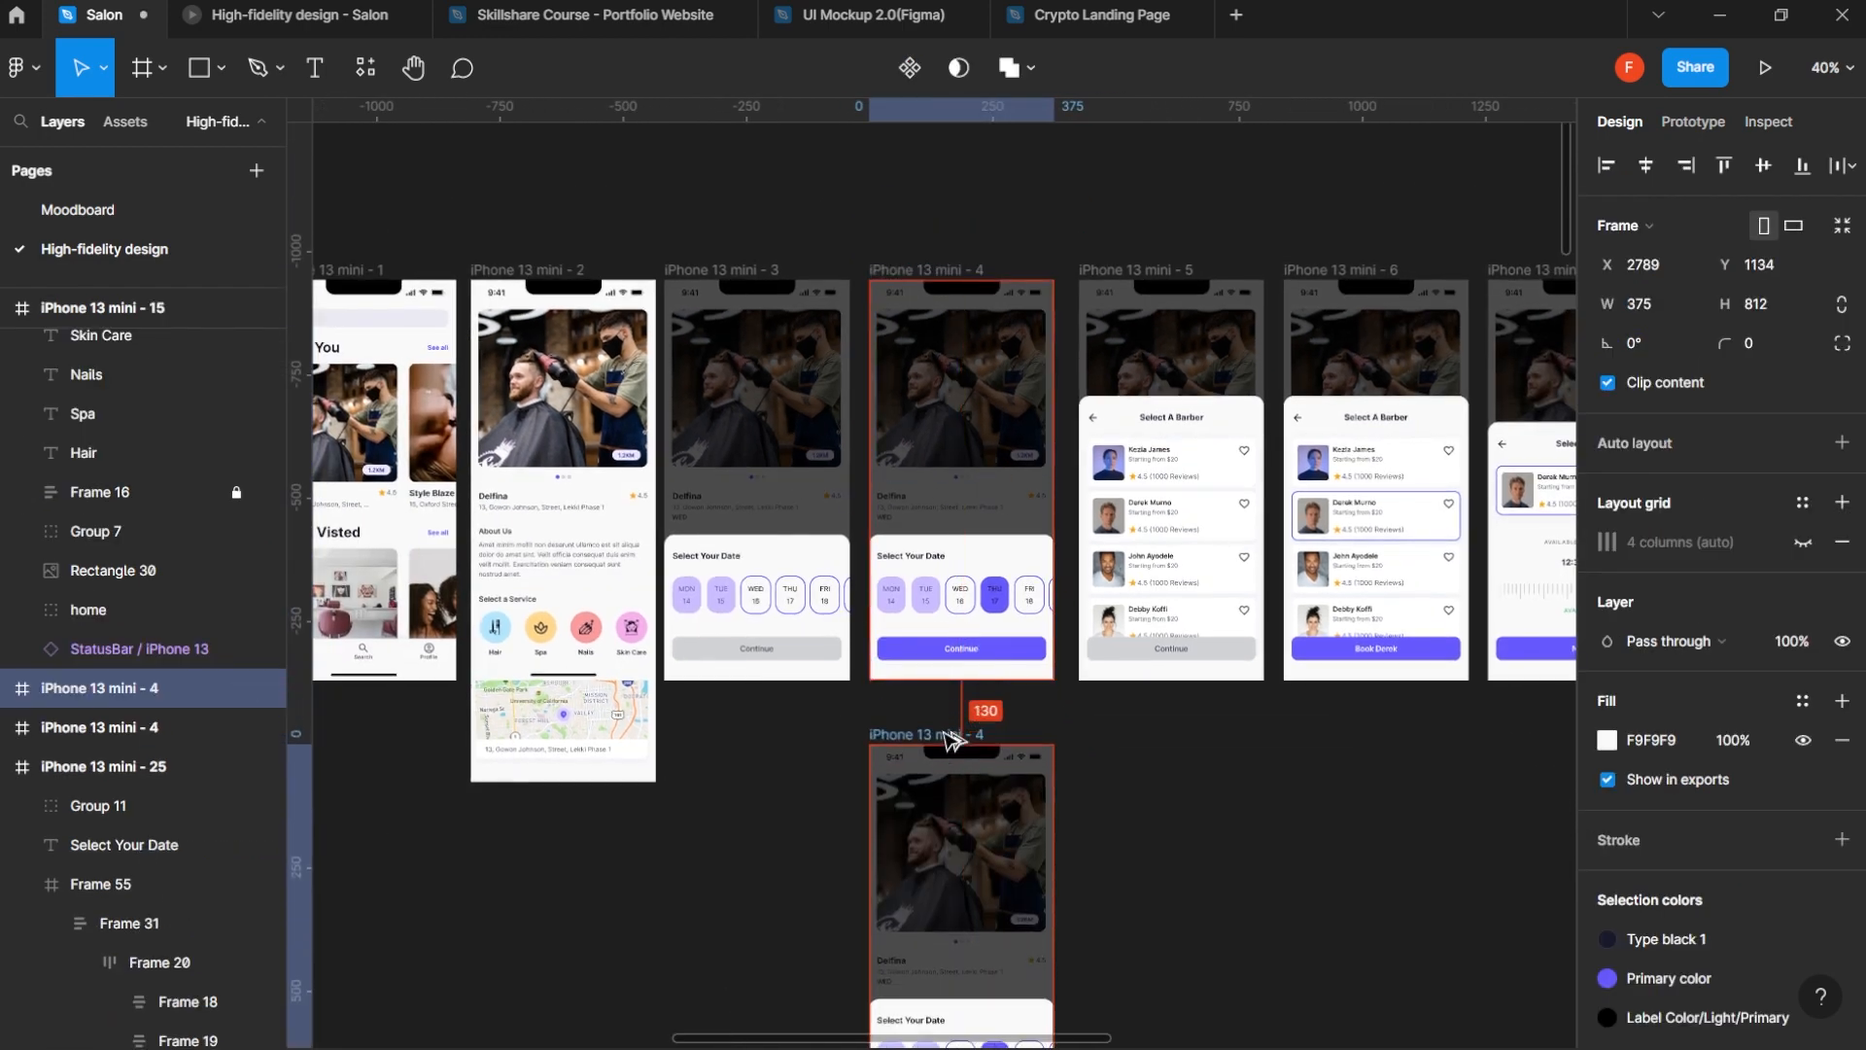
- Take the Select Your Date text out of the duplicated screen's Frame 31 and place it directly above that frame in the layer order
{"action": "scroll", "coordinate": [977, 883], "scroll_direction": "up", "scroll_amount": 5}
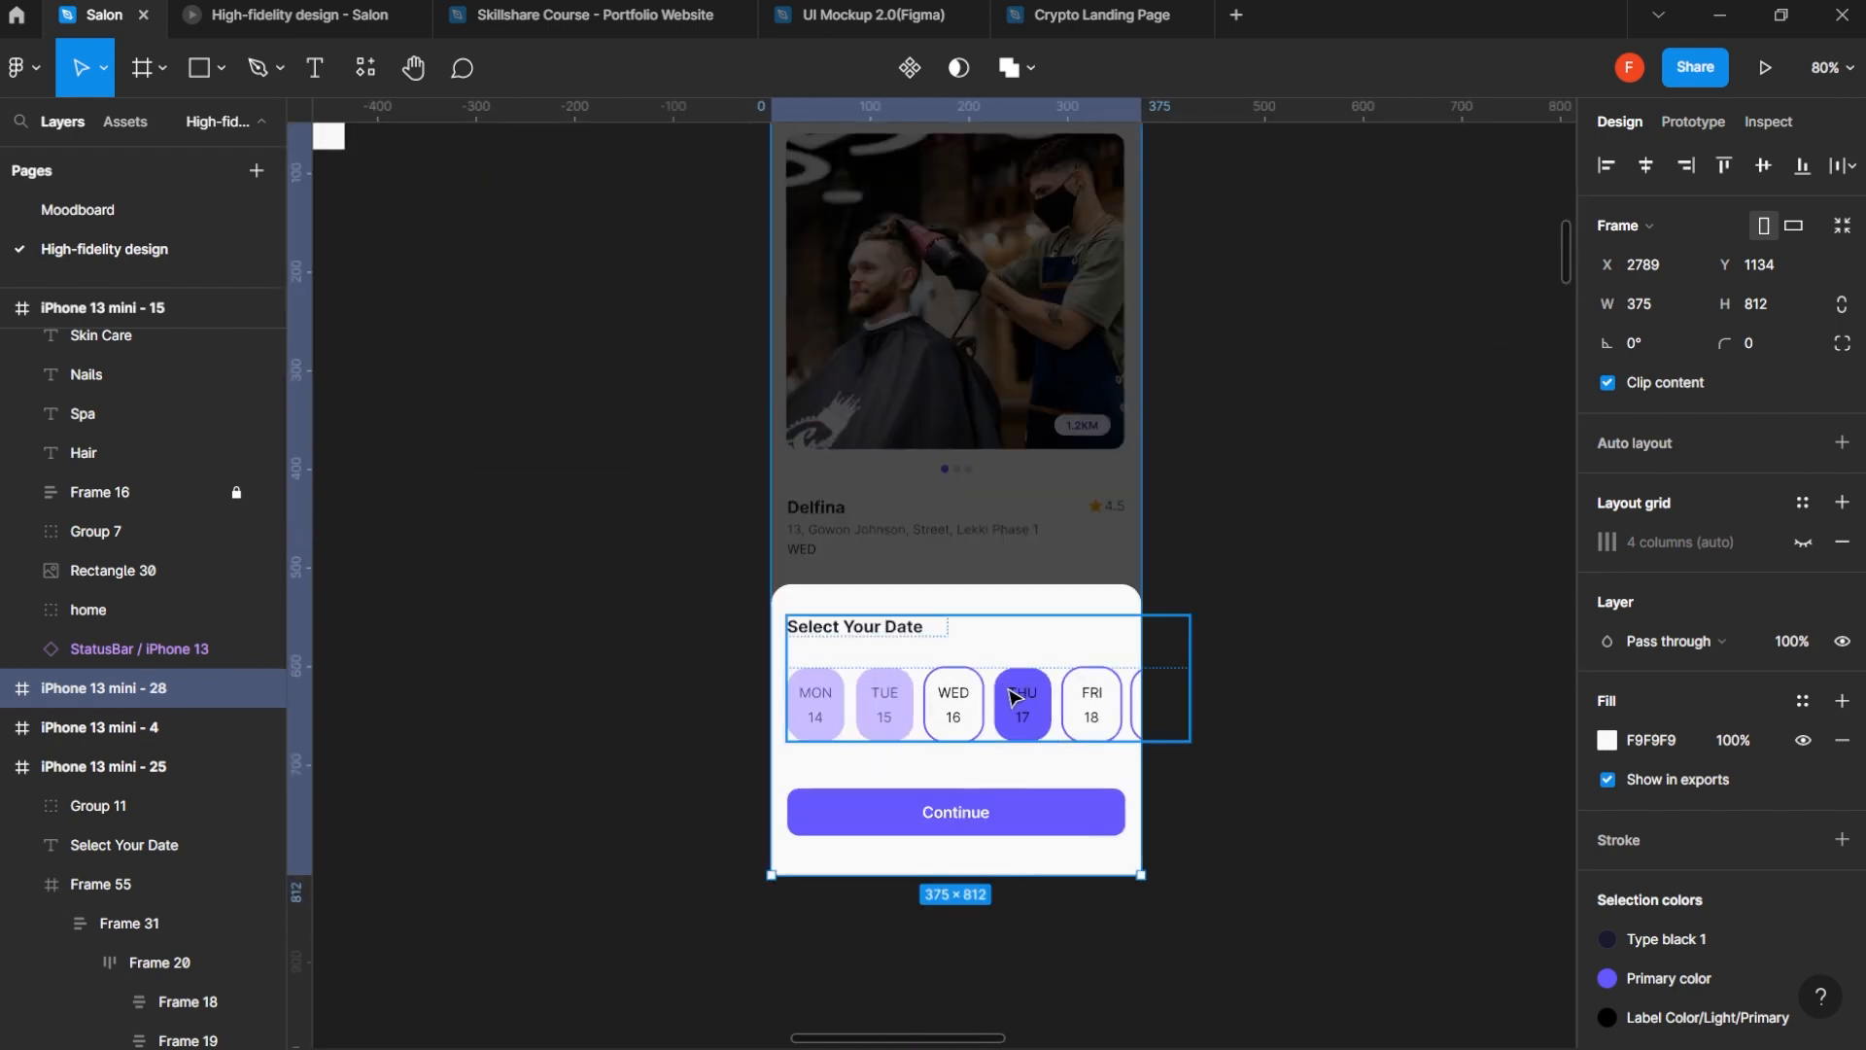
{"action": "left_click", "coordinate": [1011, 697]}
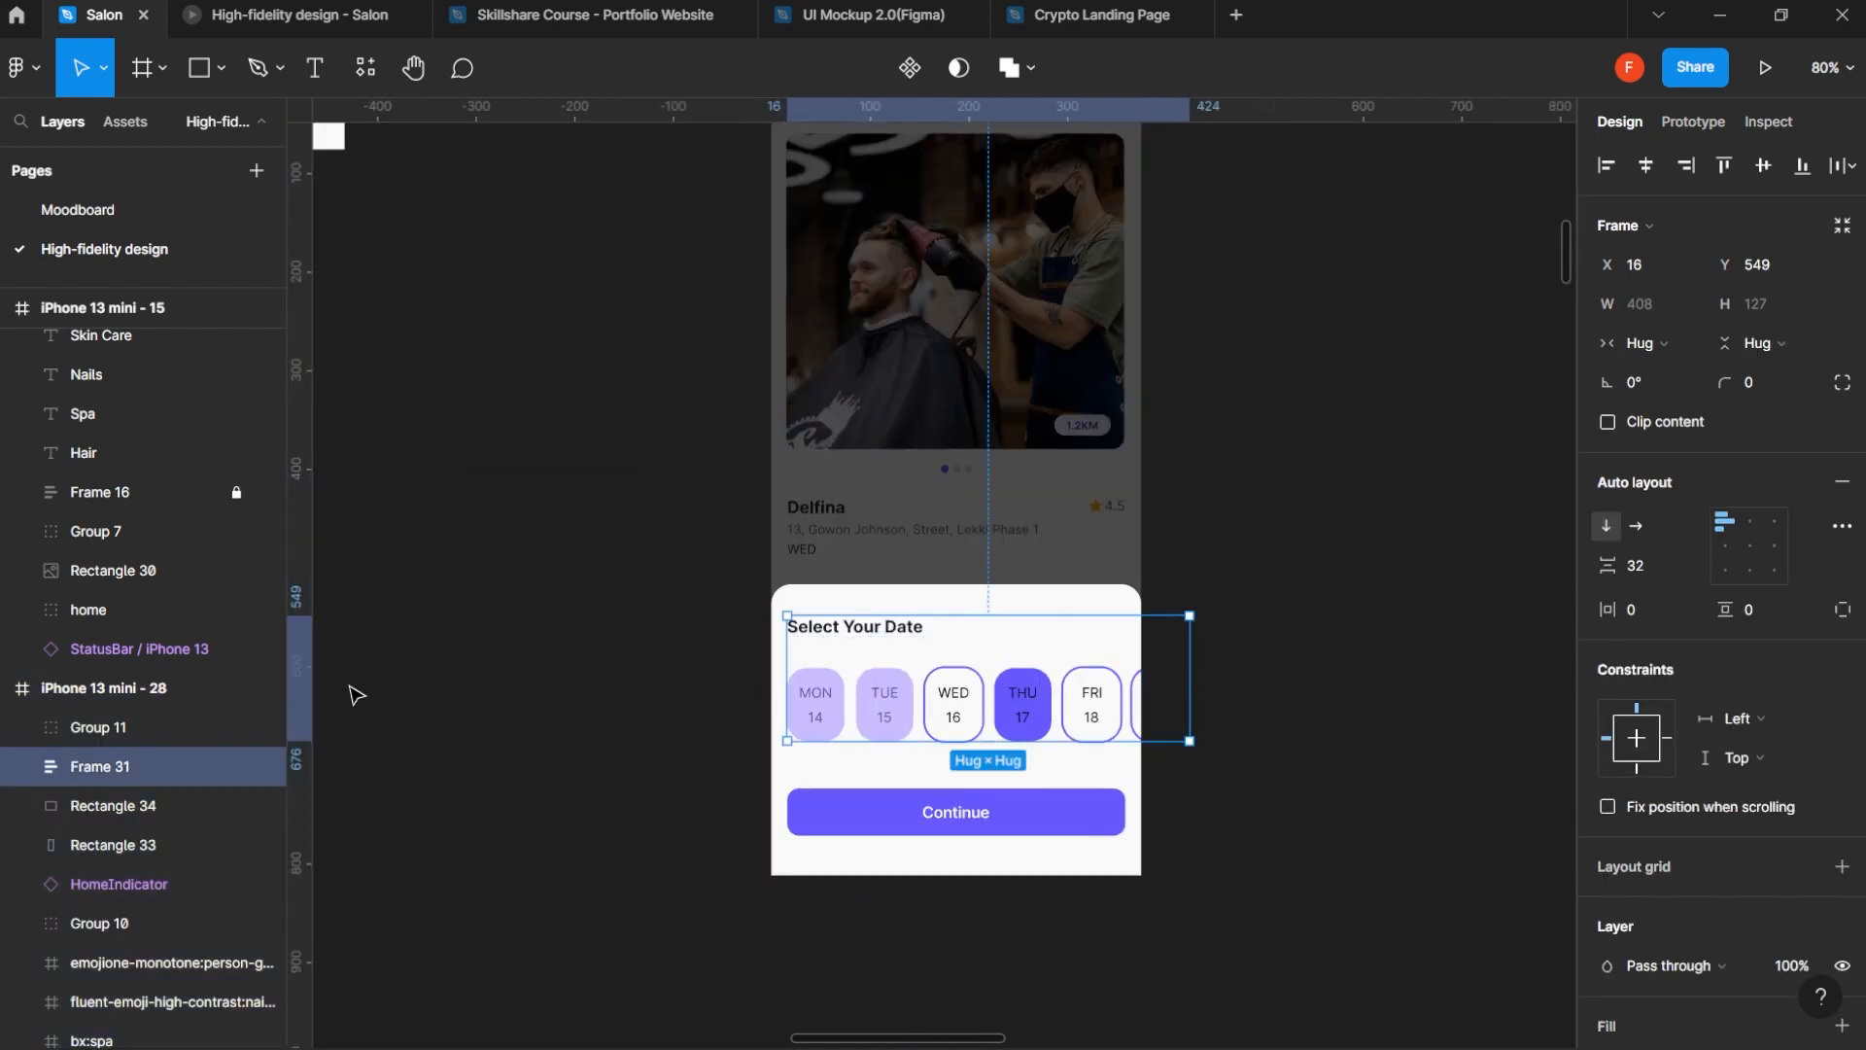
{"action": "left_click", "coordinate": [22, 768]}
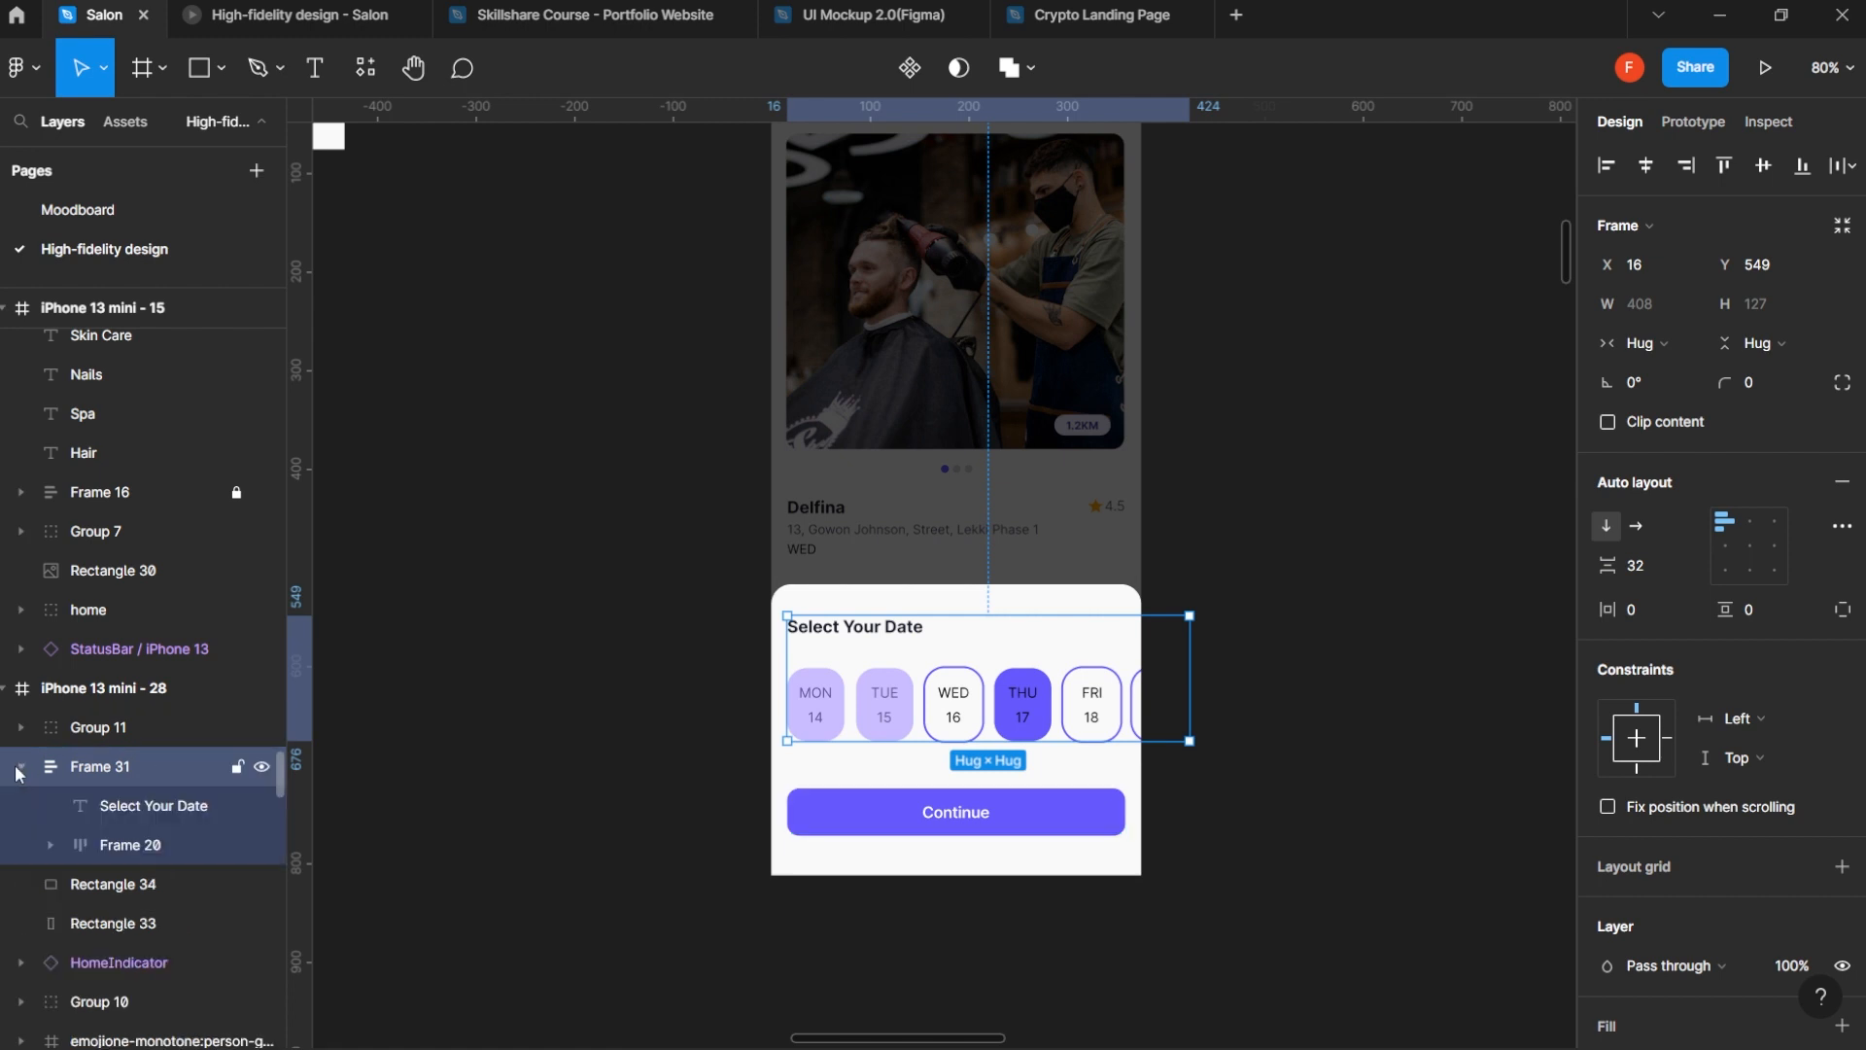
{"action": "left_click", "coordinate": [136, 806]}
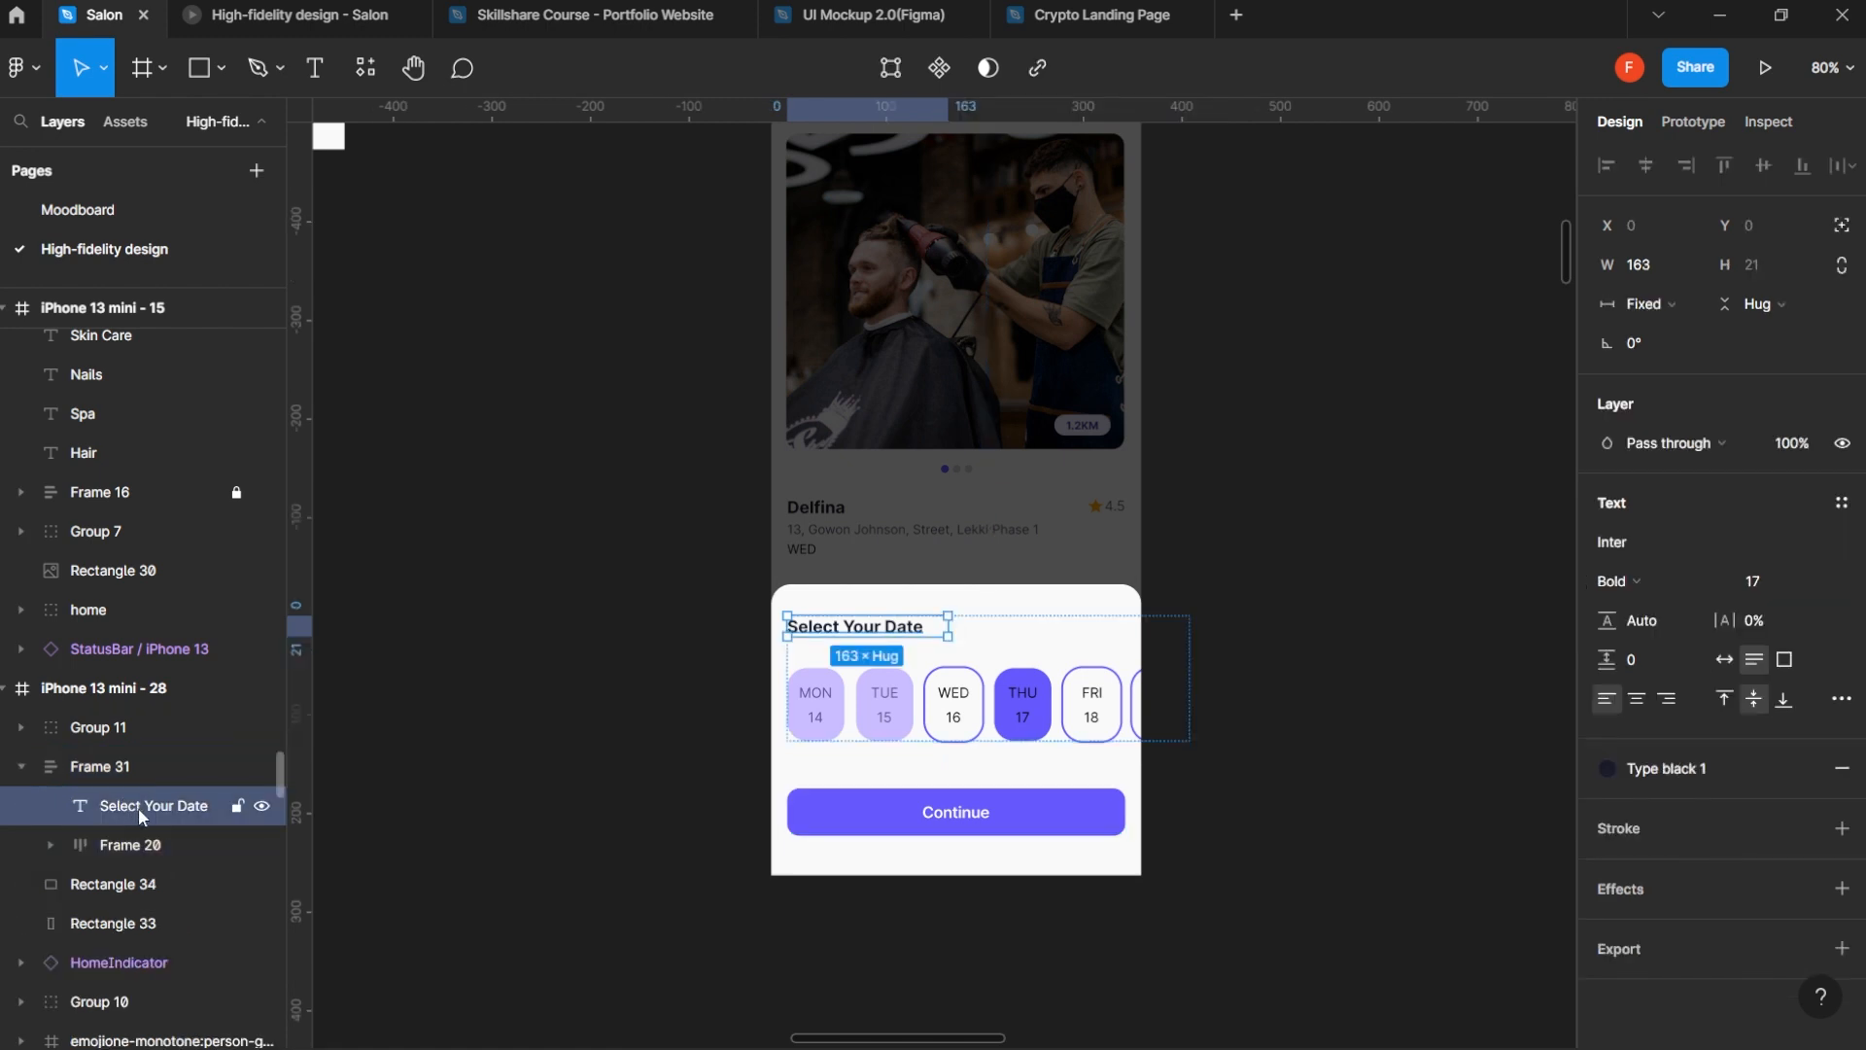
{"action": "left_click_drag", "start_coordinate": [138, 807], "coordinate": [132, 749]}
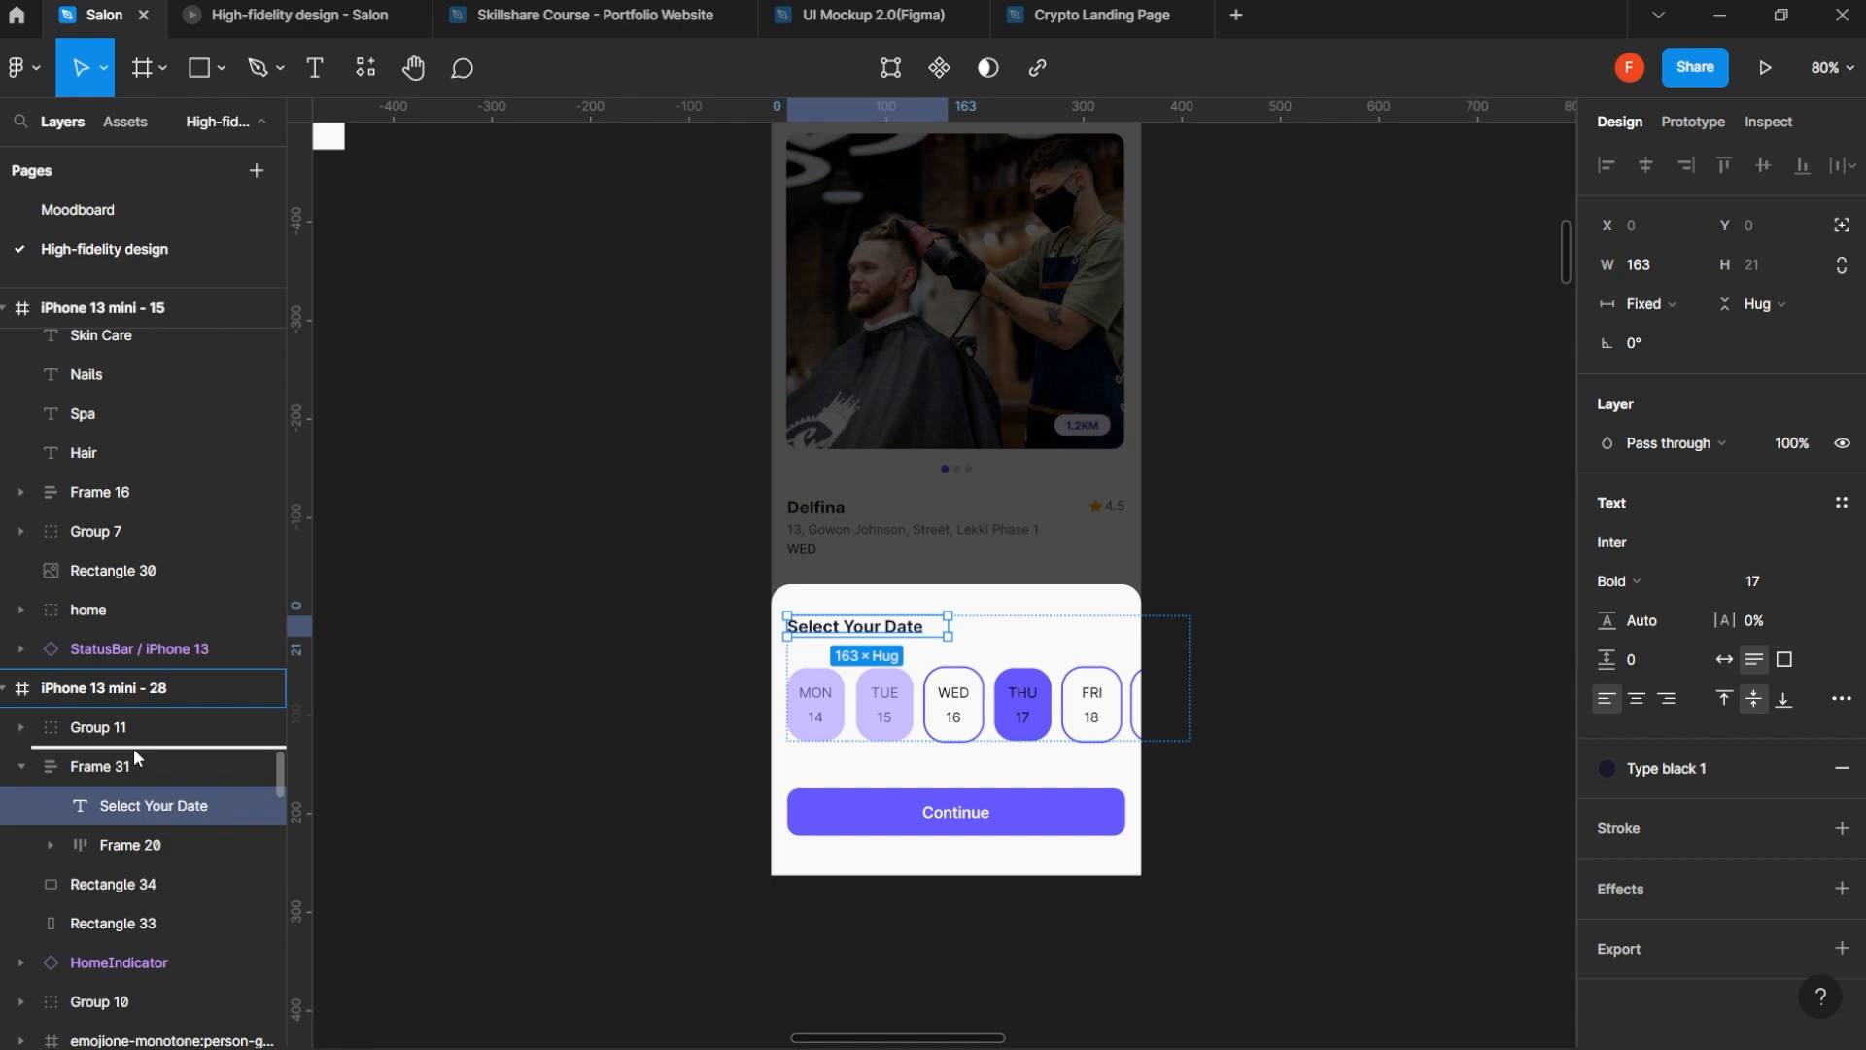
{"action": "left_click_drag", "start_coordinate": [132, 749], "coordinate": [132, 749]}
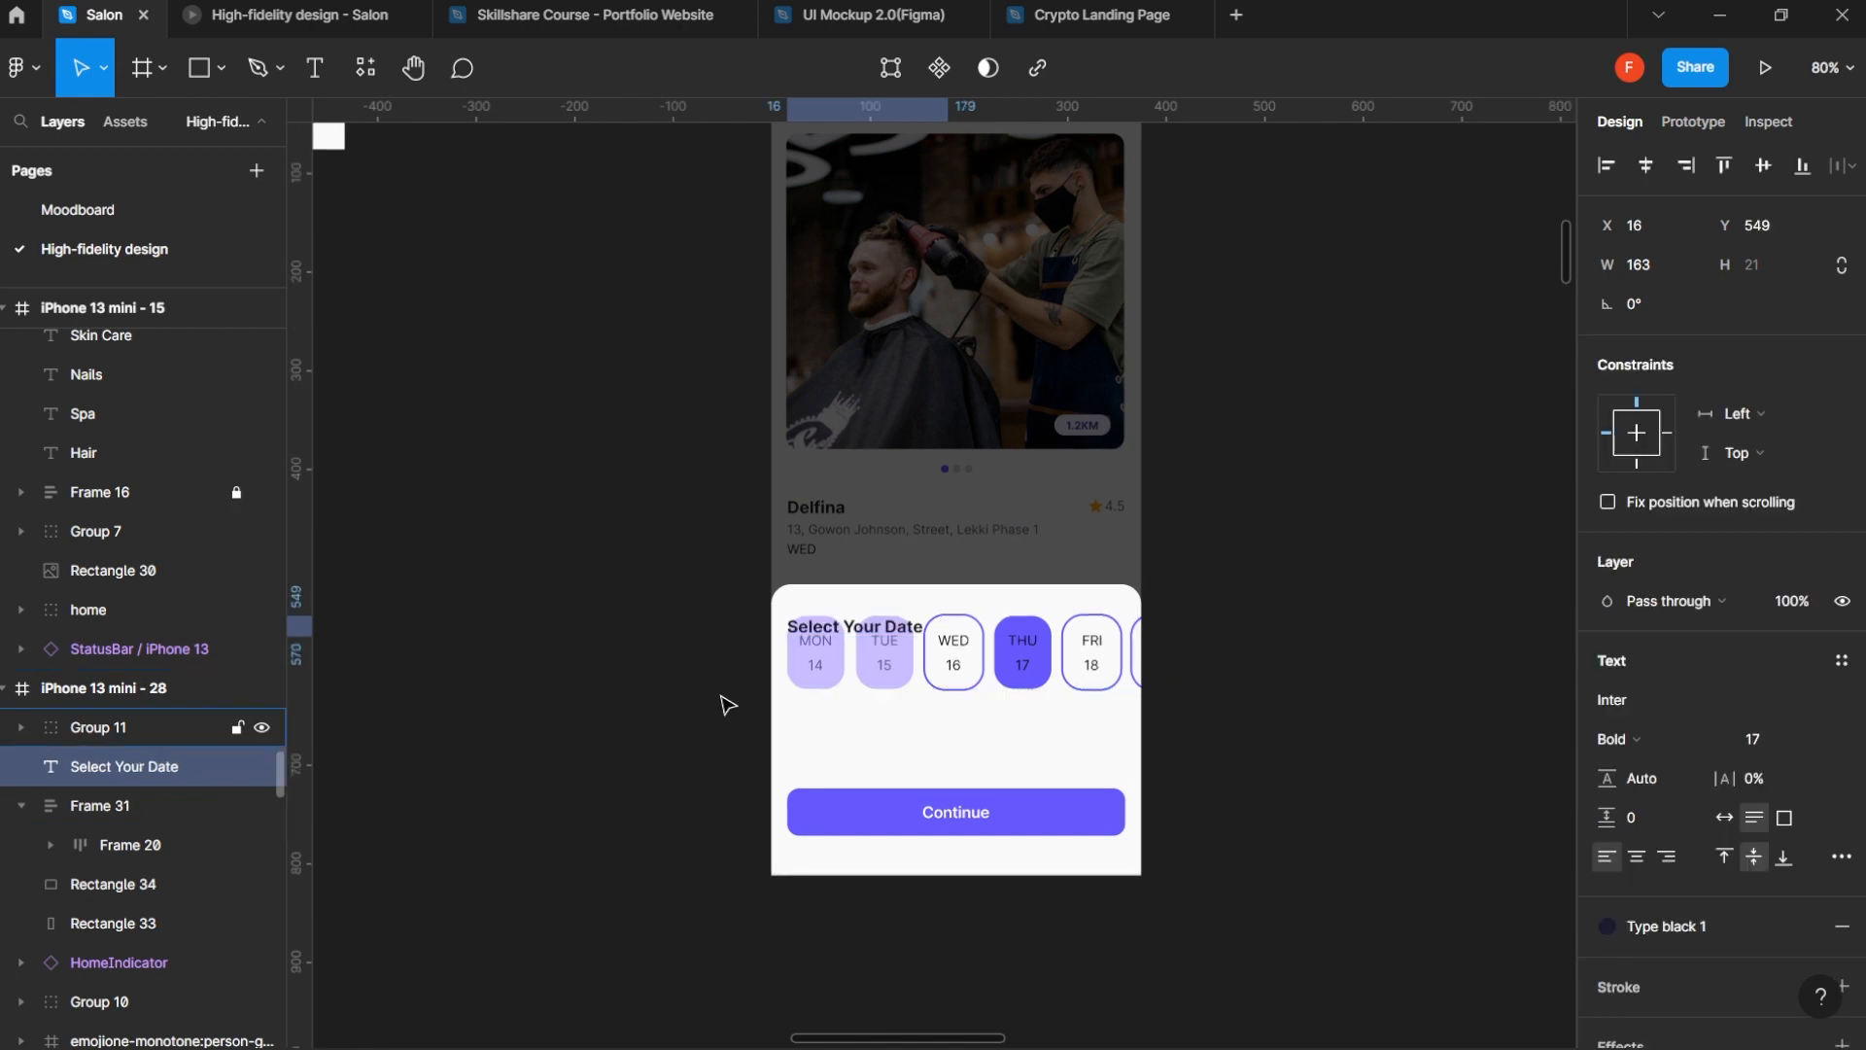
- Move the date row, Frame 31, straight down below the Select Your Date heading to Y 603
{"action": "left_click", "coordinate": [1032, 675]}
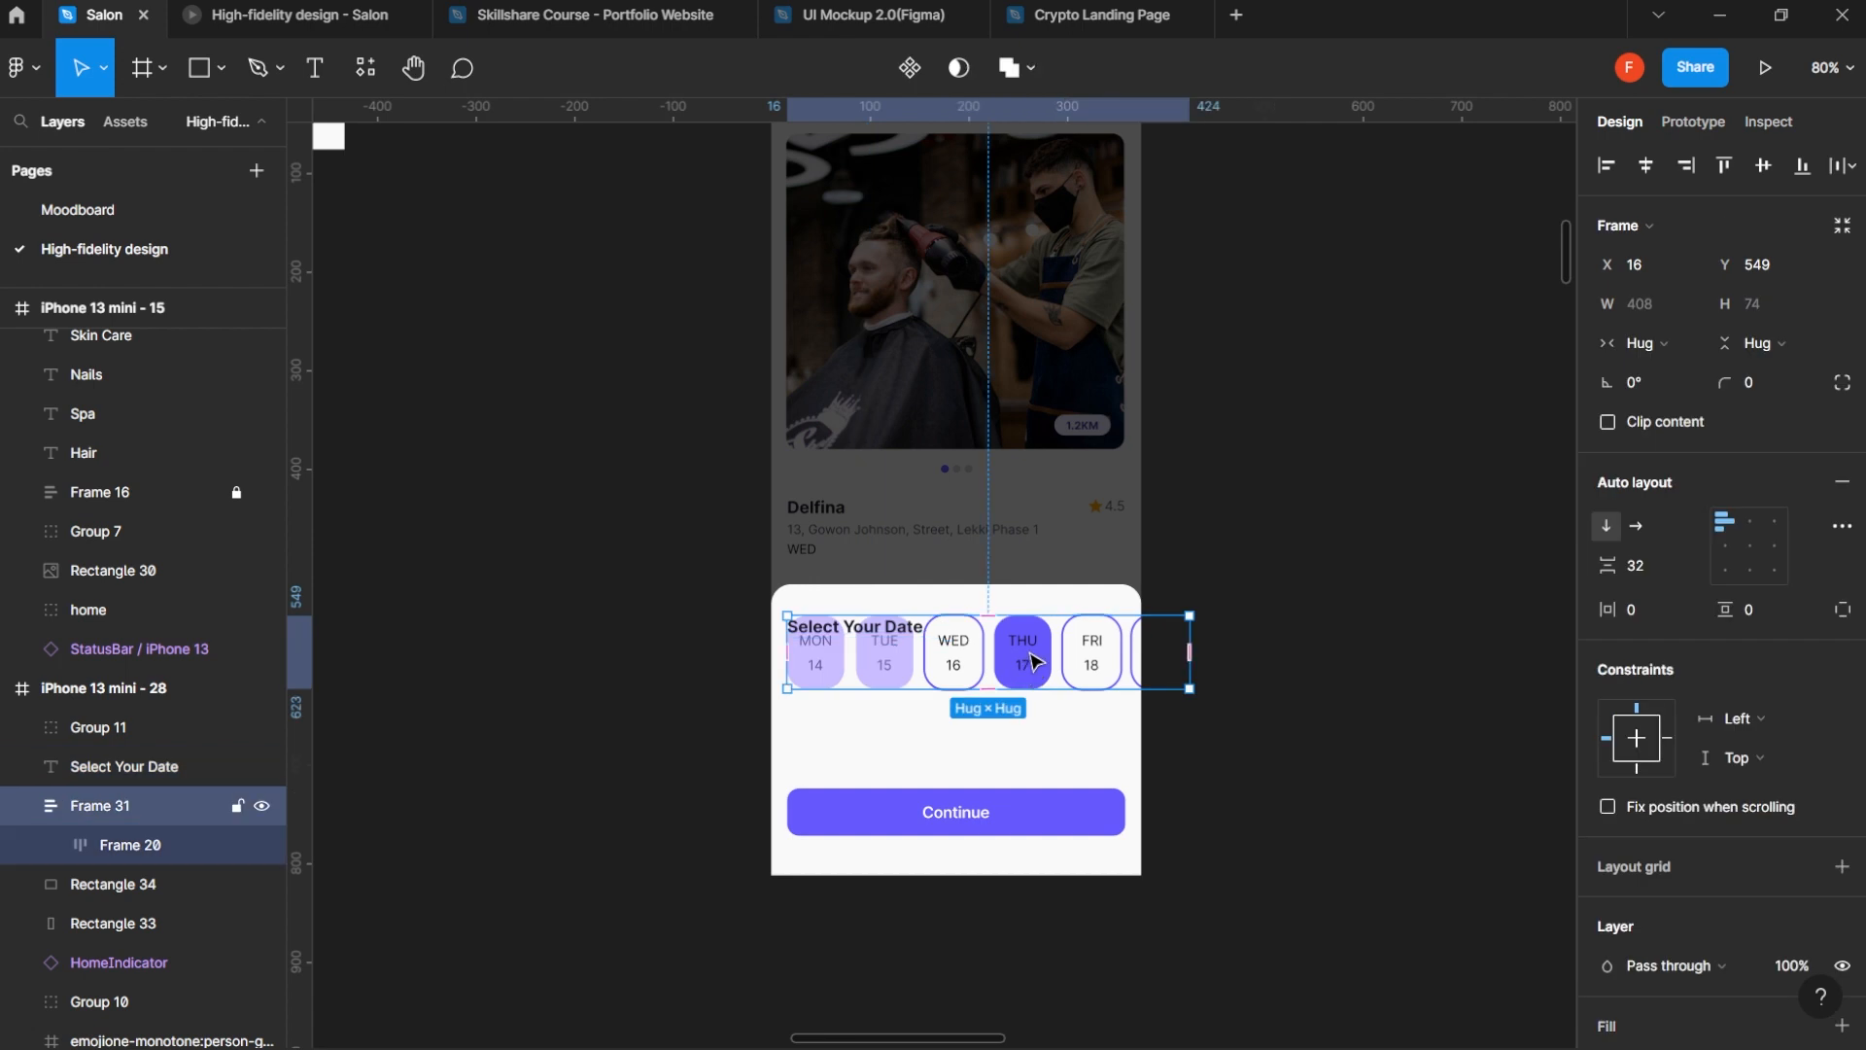
{"action": "left_click_drag", "start_coordinate": [1032, 663], "coordinate": [1030, 712]}
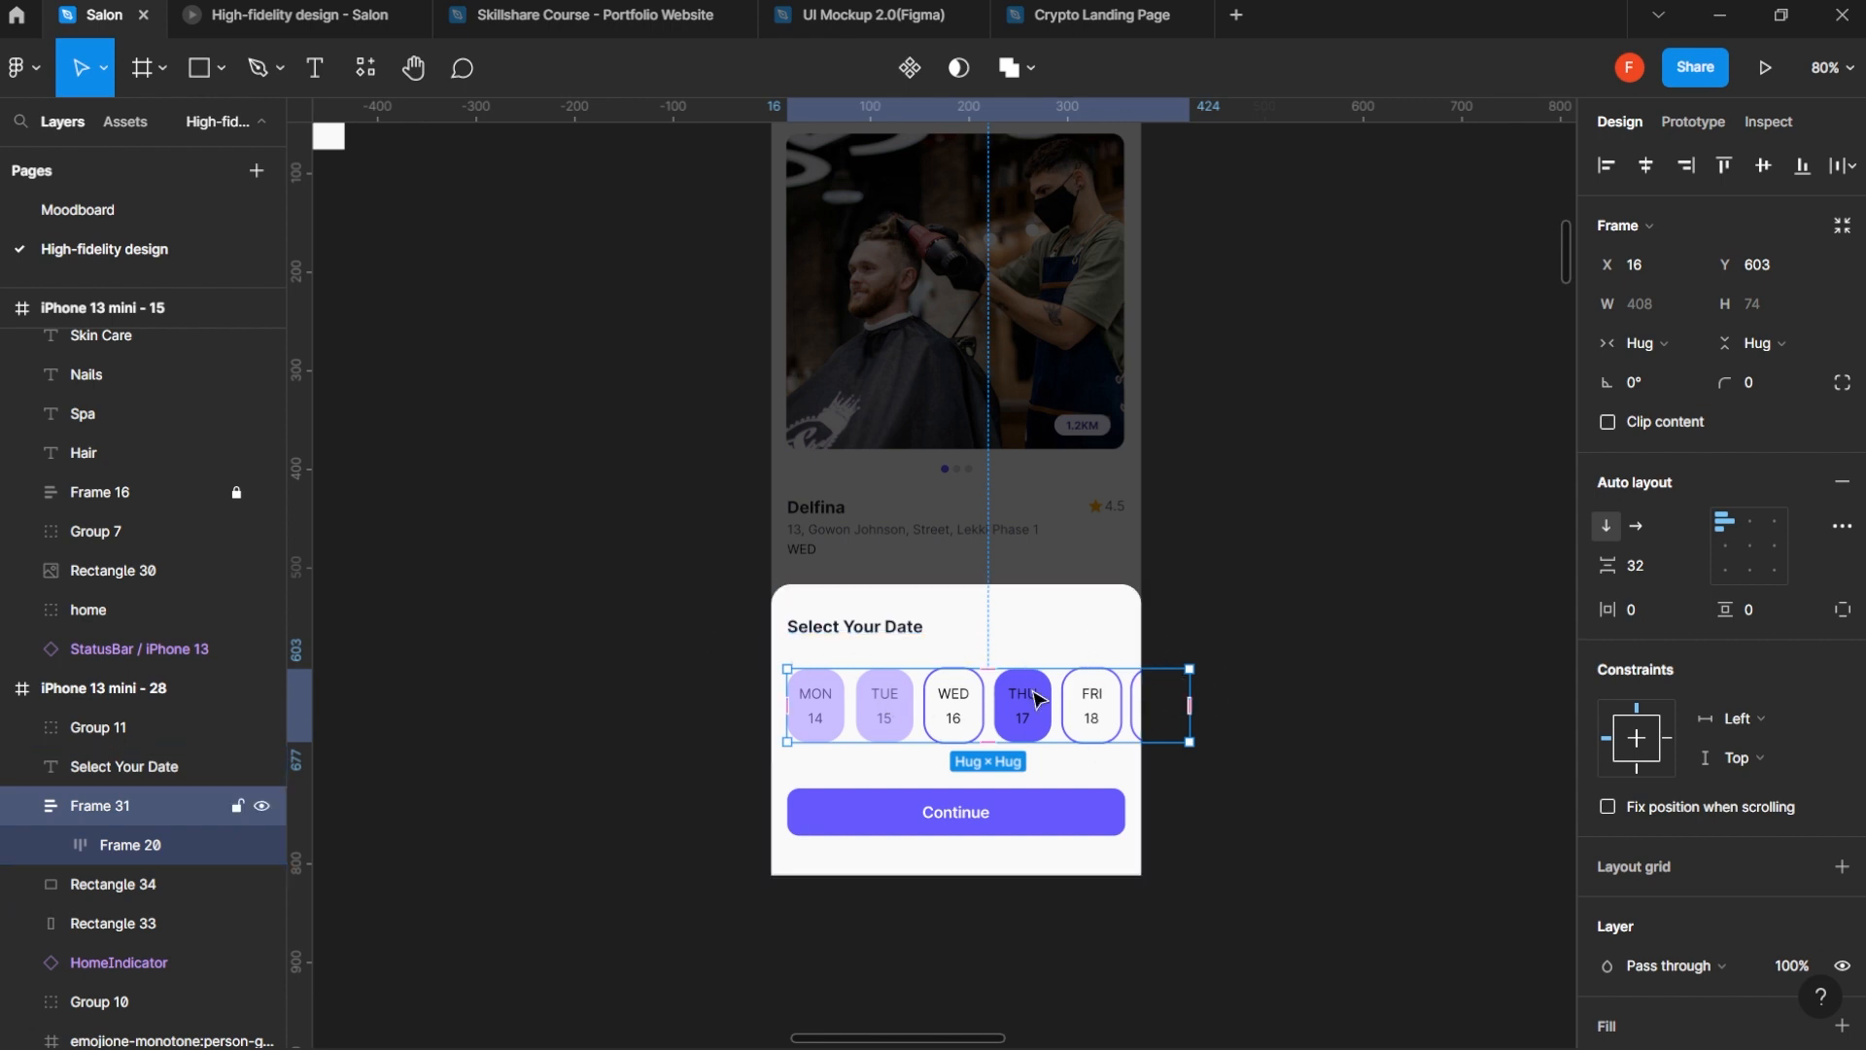
{"action": "scroll", "coordinate": [1020, 661], "scroll_direction": "up", "scroll_amount": 3}
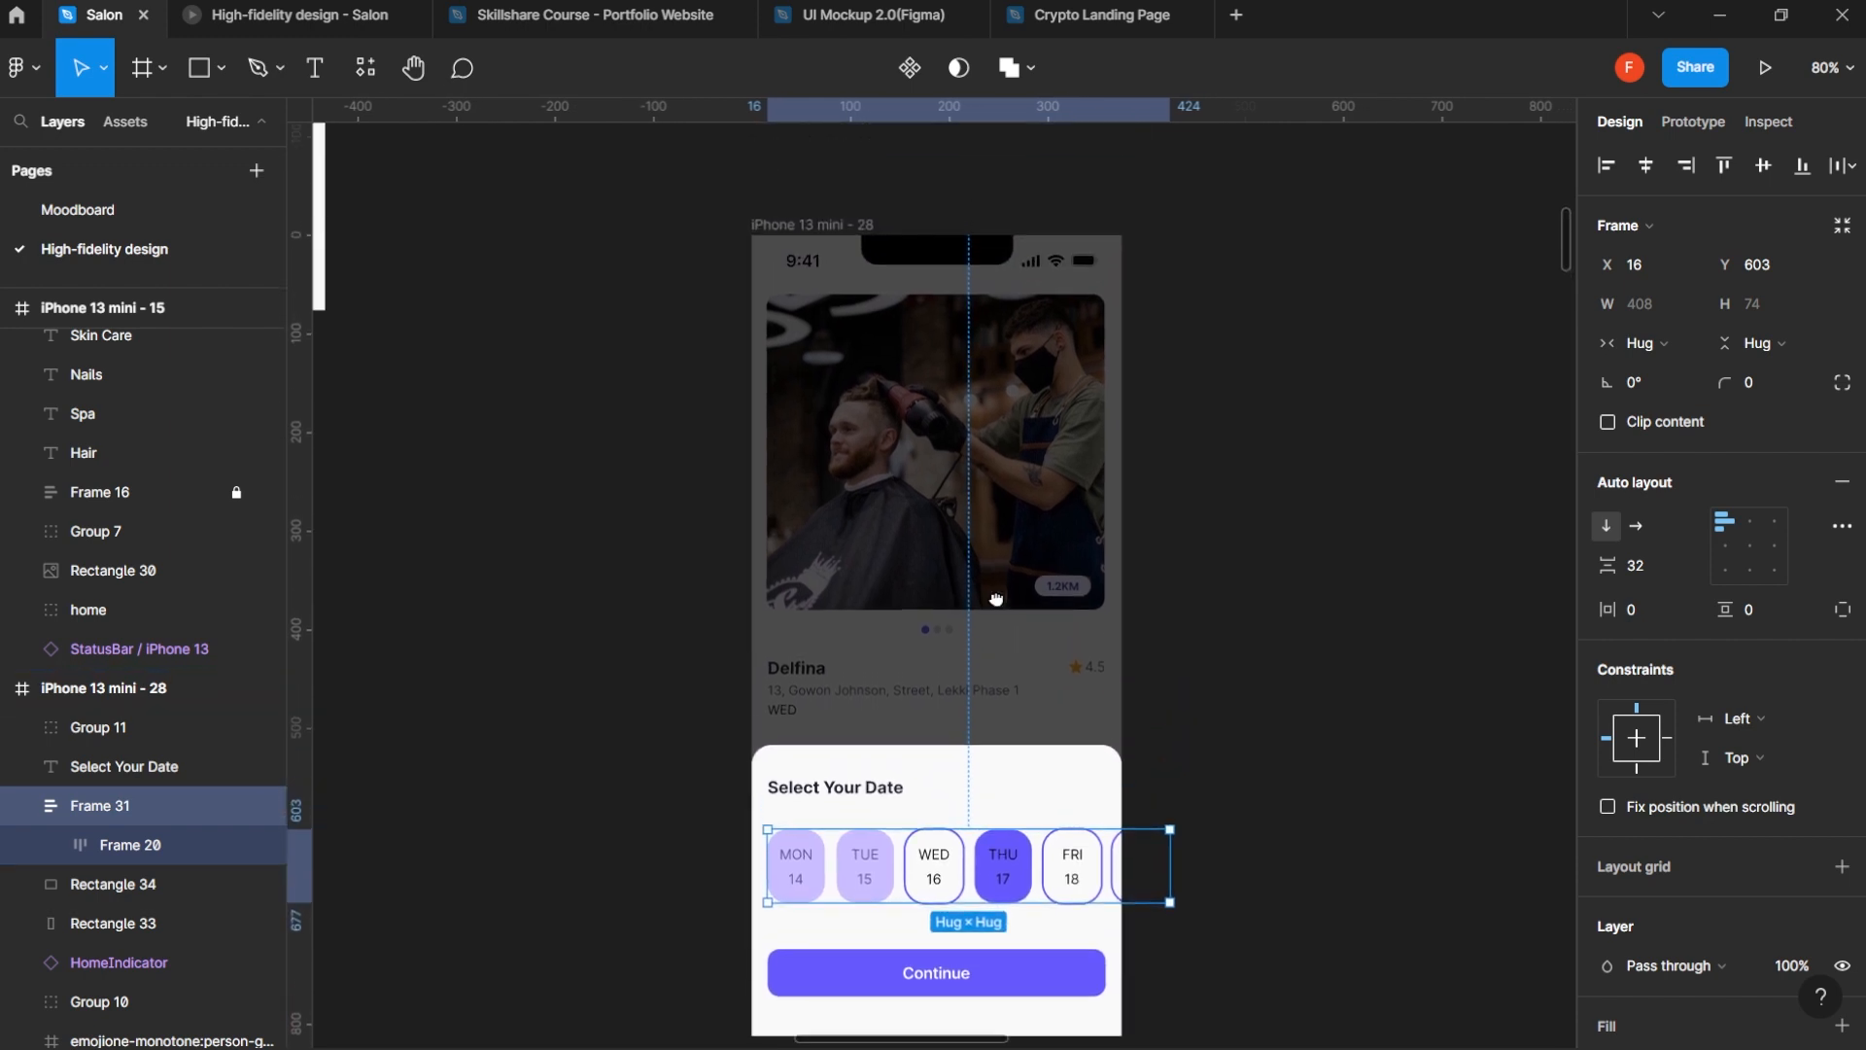
{"action": "scroll", "coordinate": [997, 598], "scroll_direction": "down", "scroll_amount": 1}
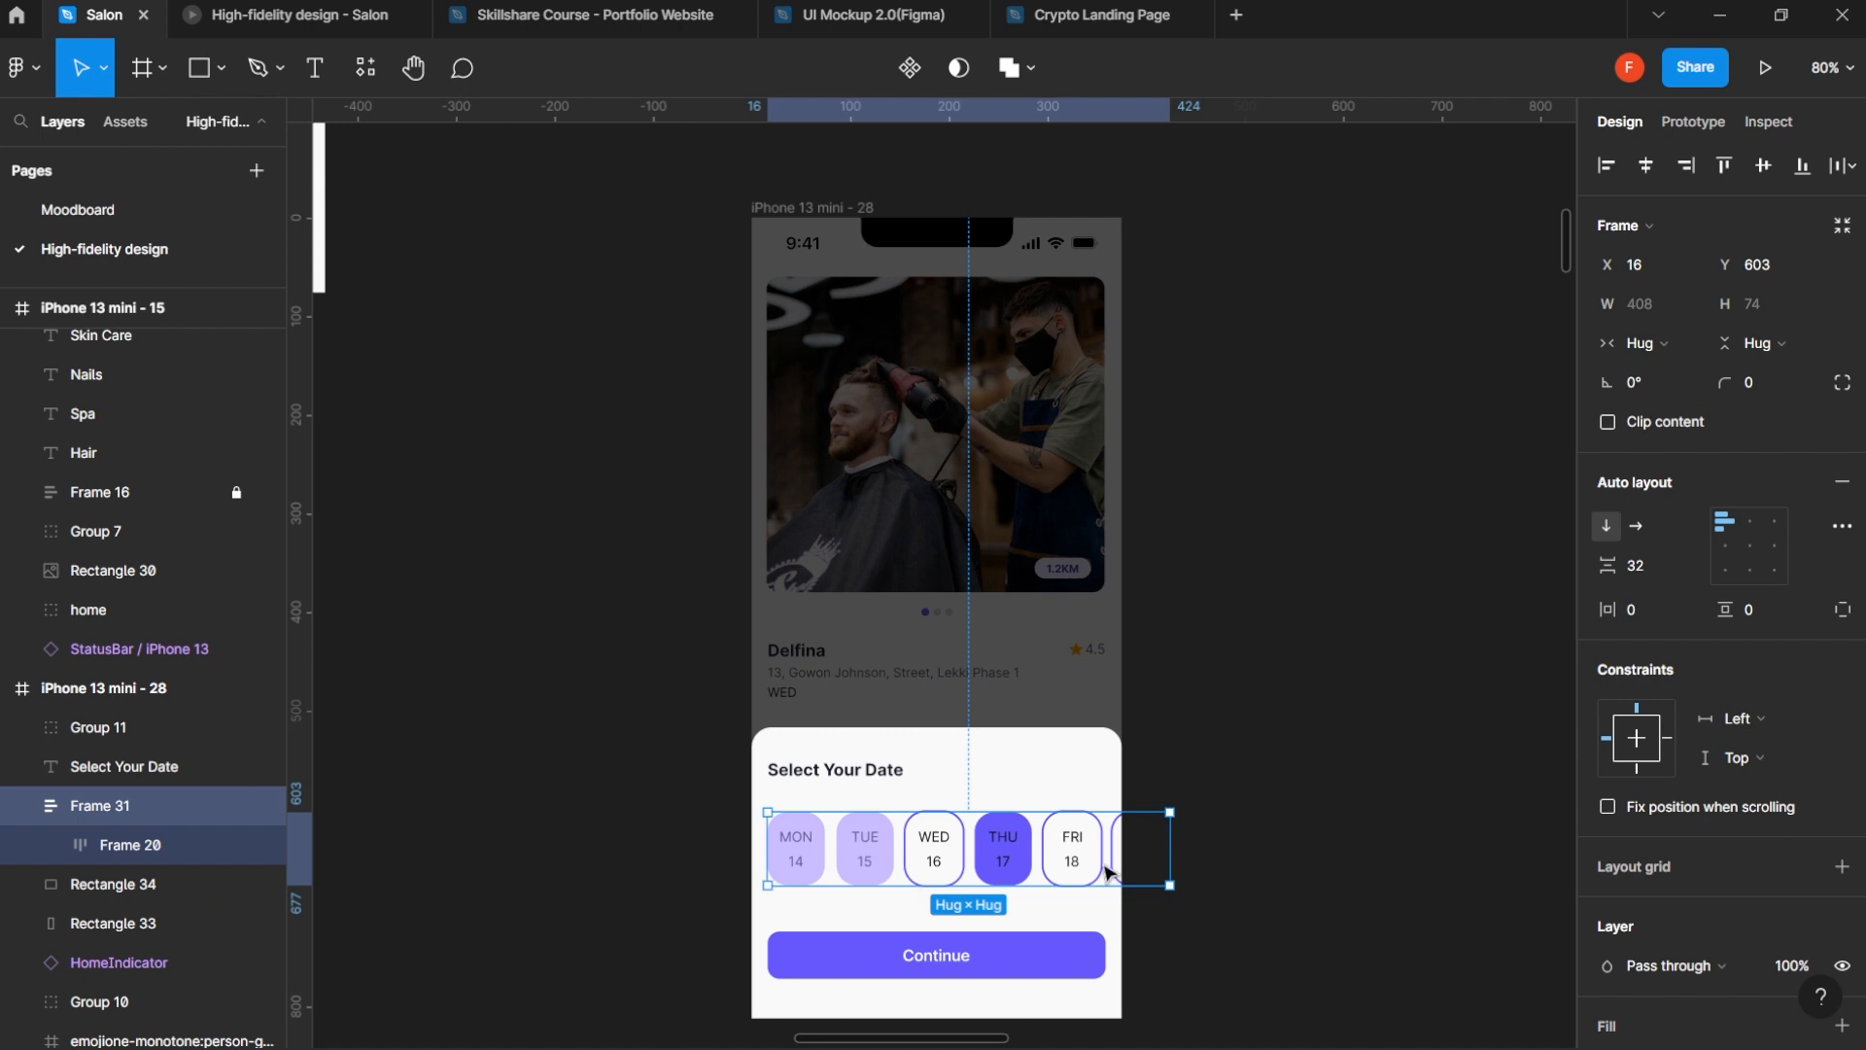
- Duplicate the last date card, Frame 23, inside Frame 20 until the row holds twelve cards
{"action": "left_click", "coordinate": [132, 845]}
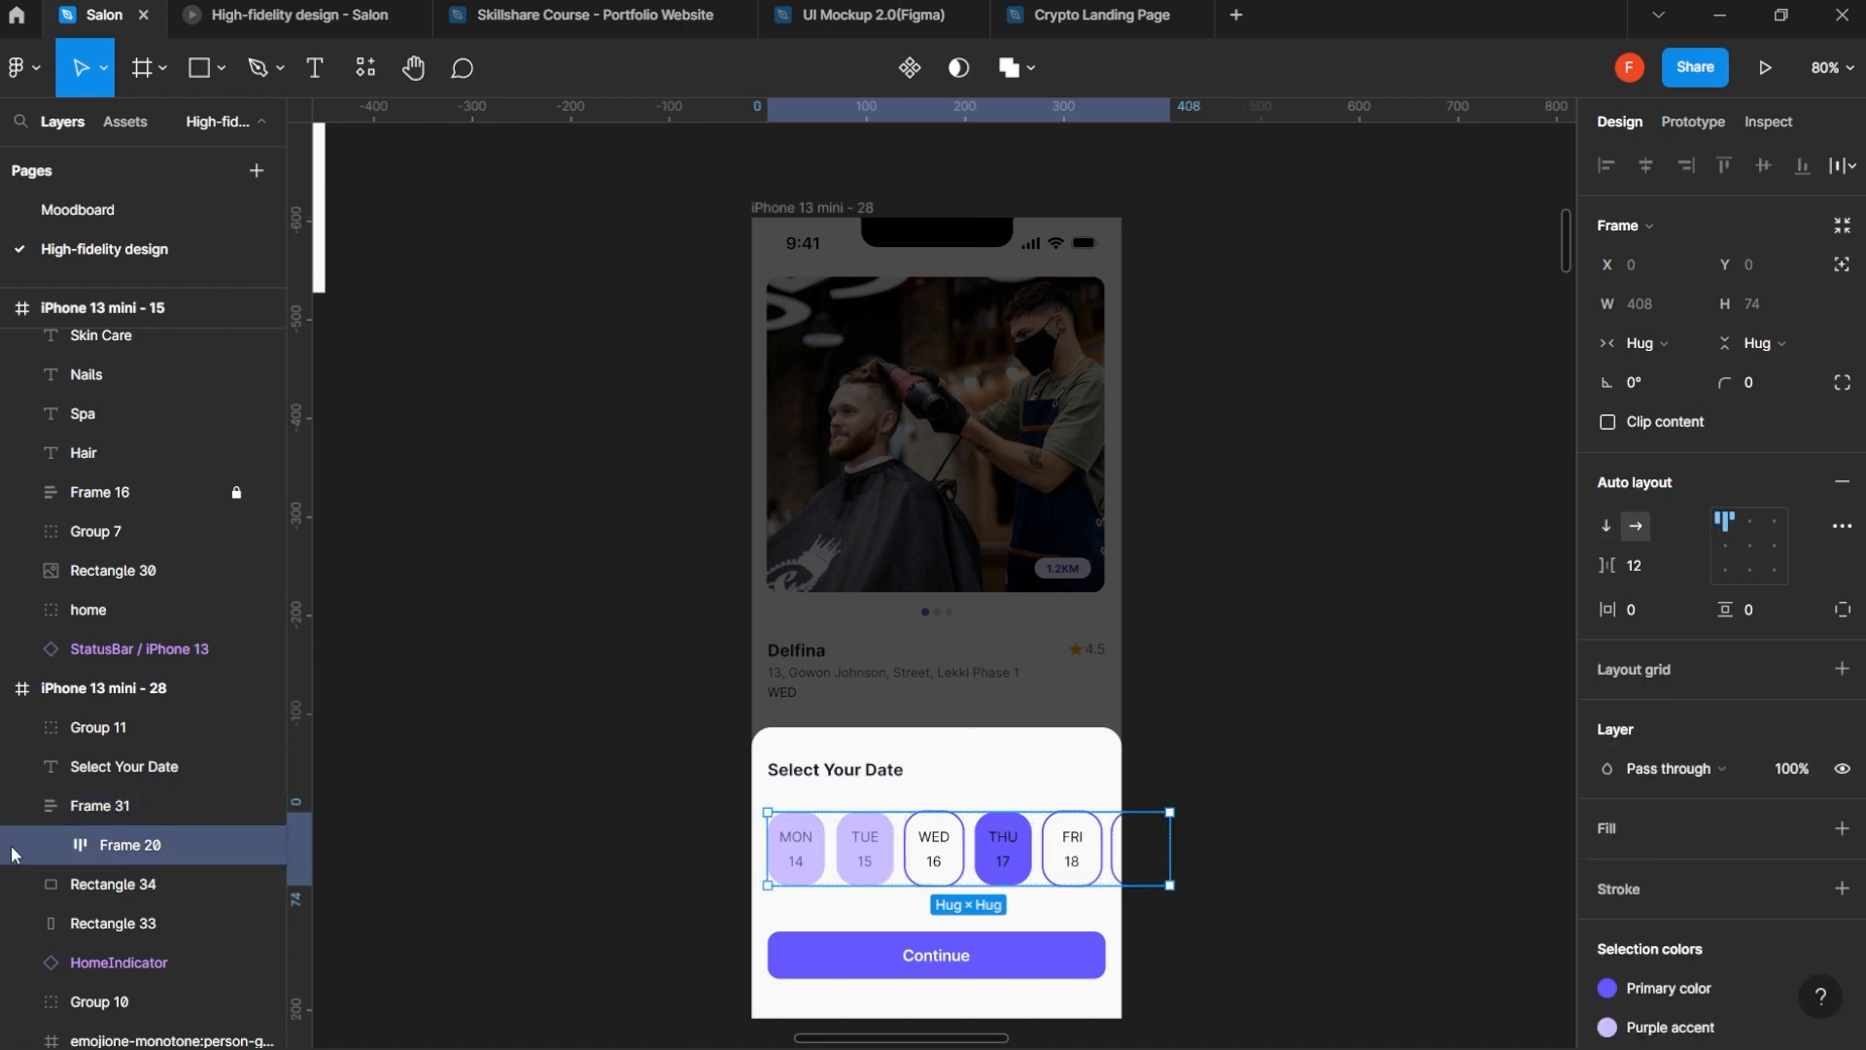
{"action": "left_click", "coordinate": [58, 844]}
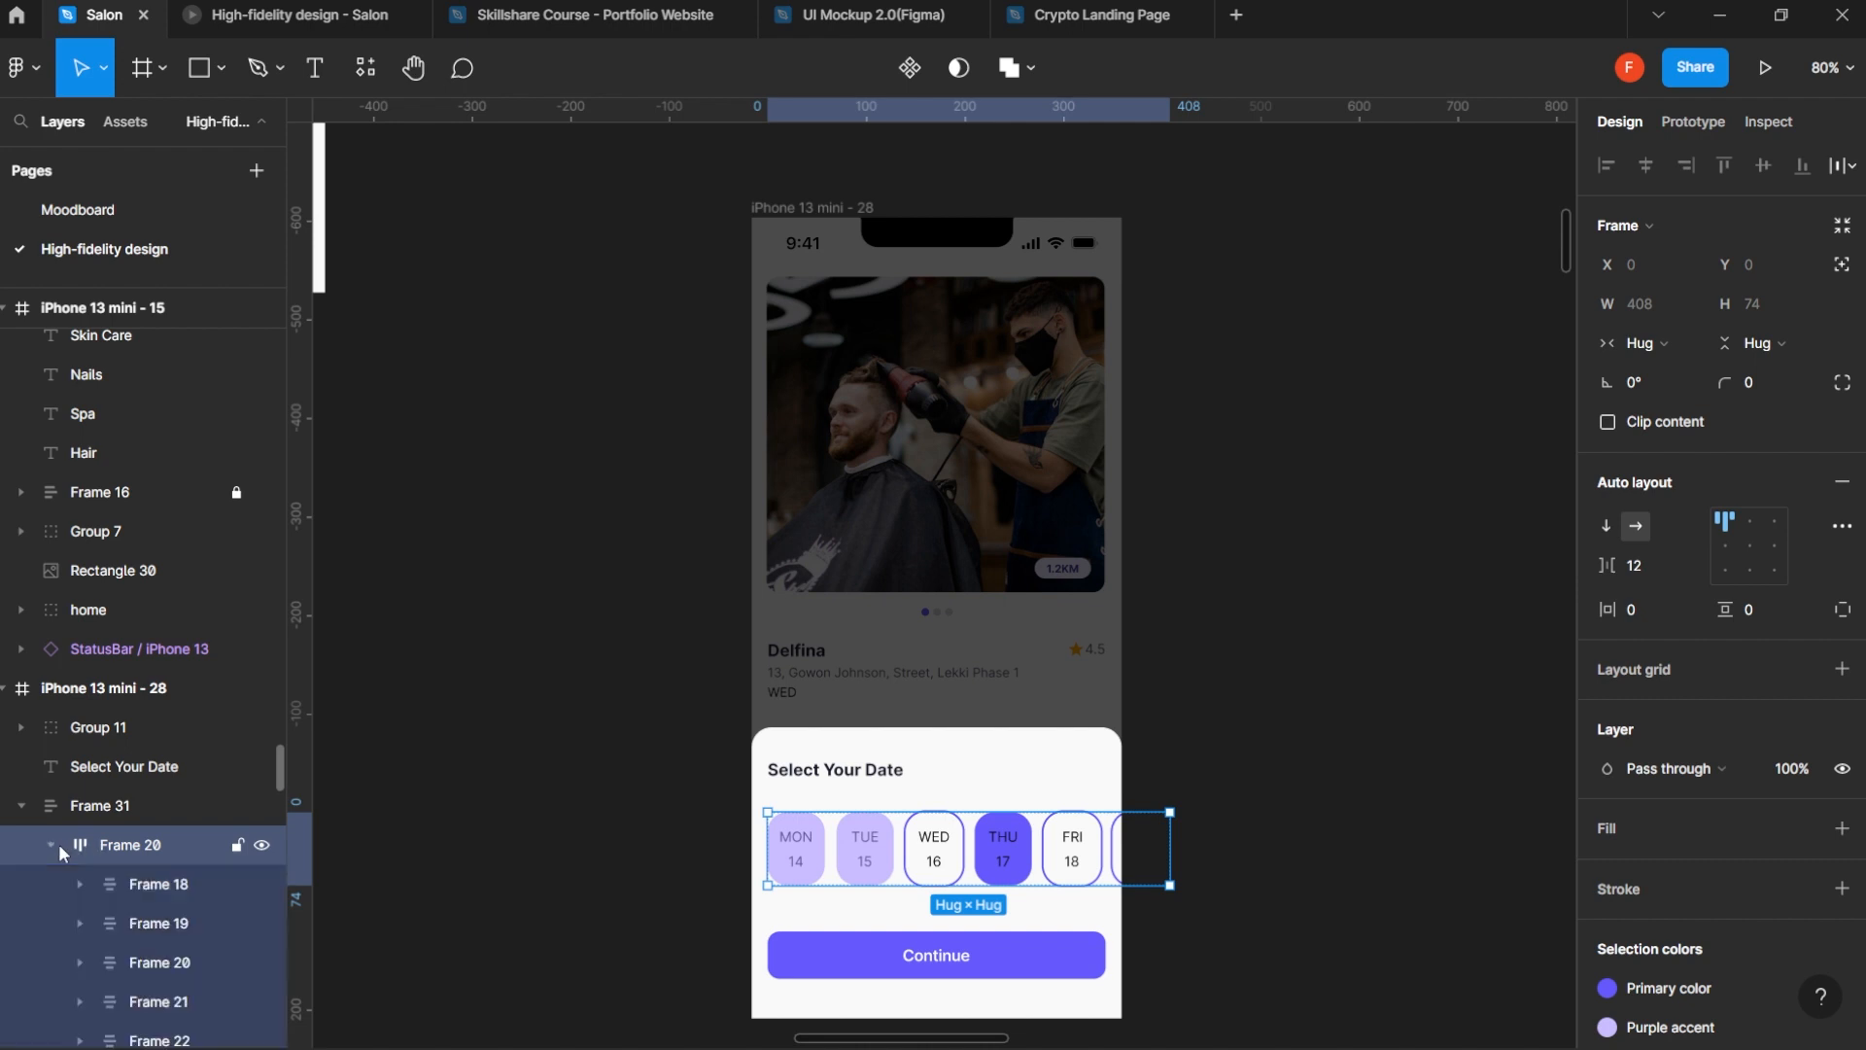
{"action": "scroll", "coordinate": [193, 943], "scroll_direction": "down", "scroll_amount": 4}
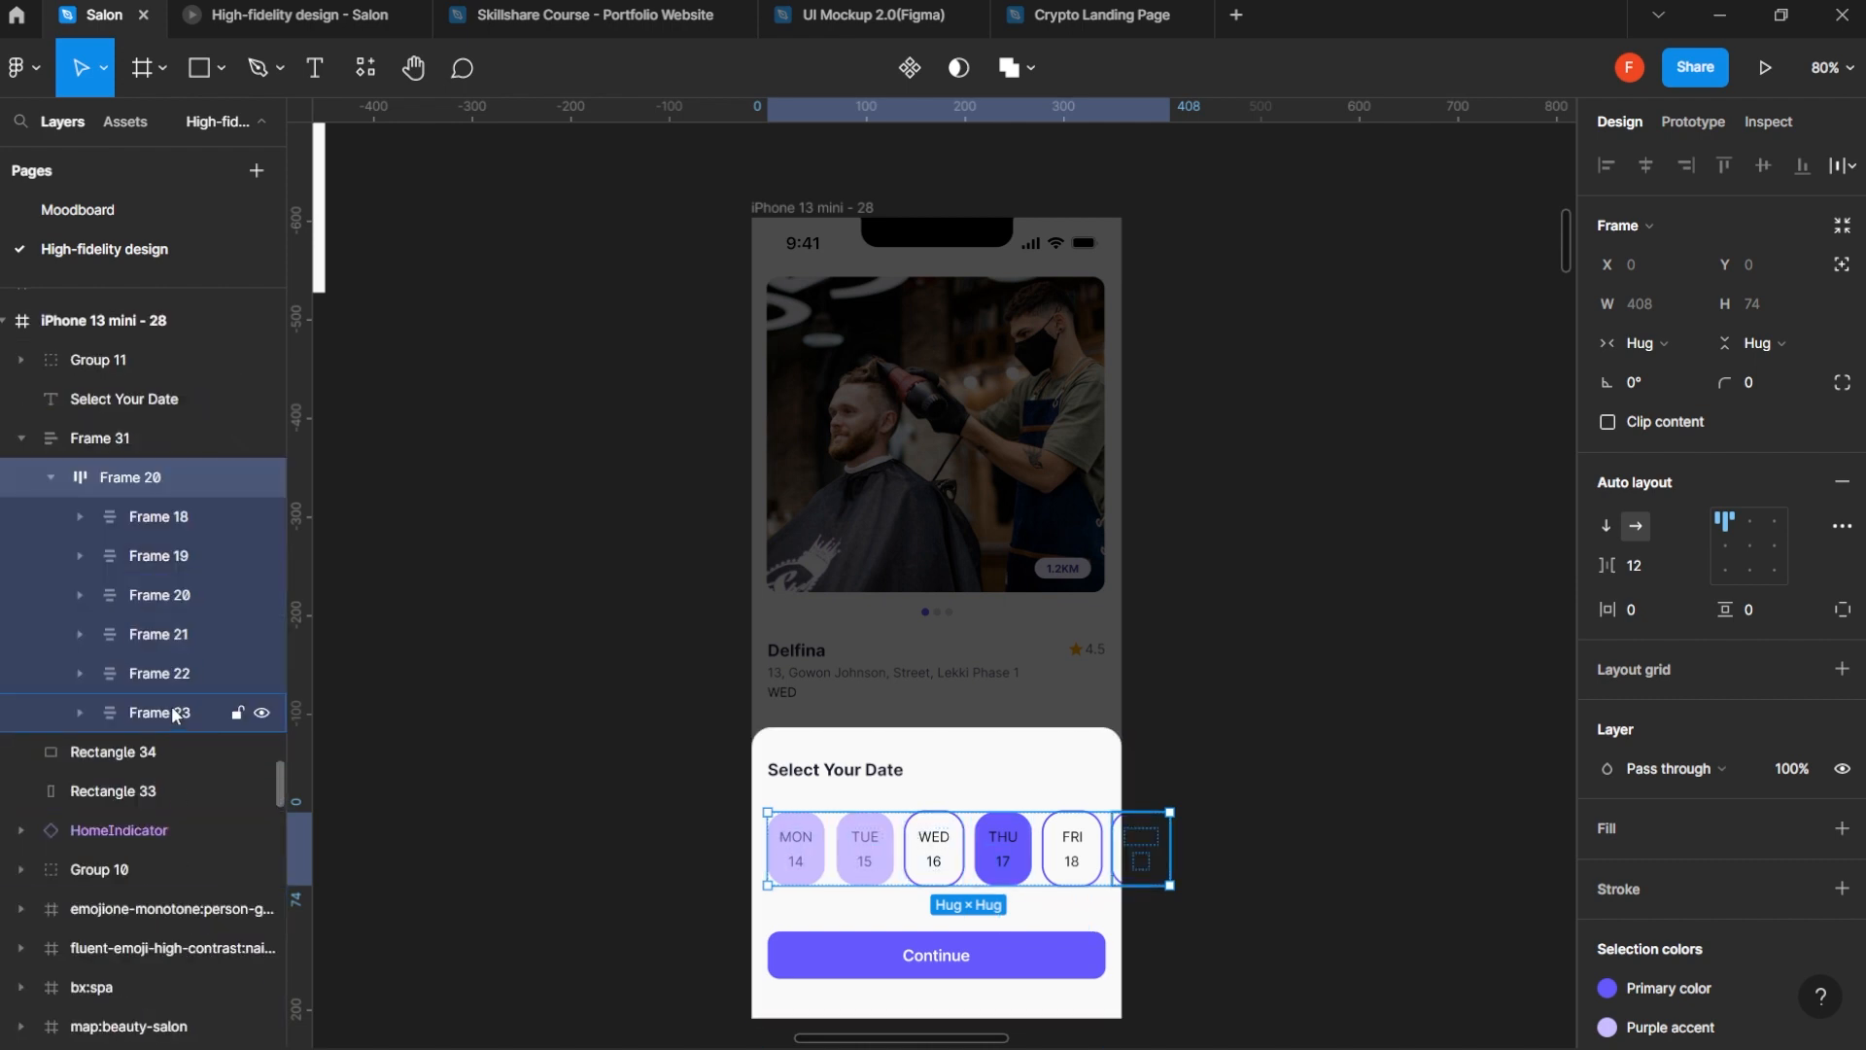
{"action": "left_click", "coordinate": [179, 714]}
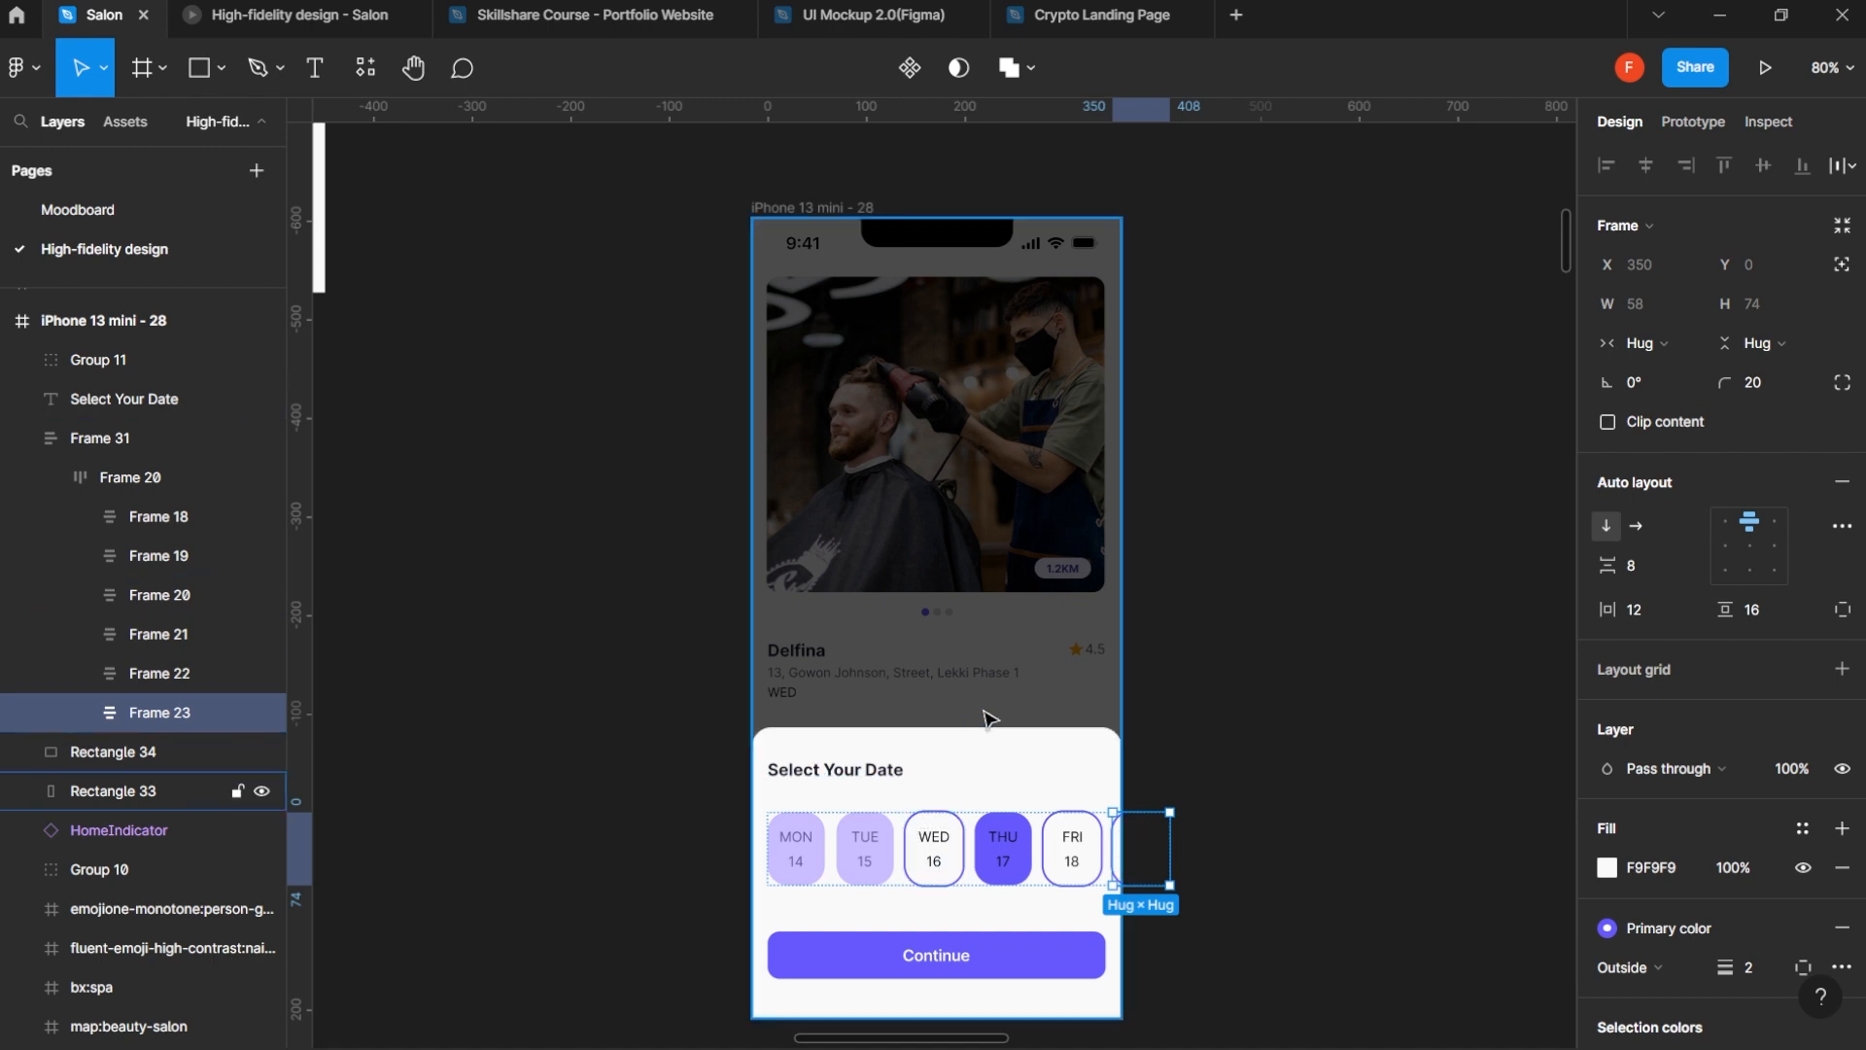
{"action": "key", "text": "ctrl+d"}
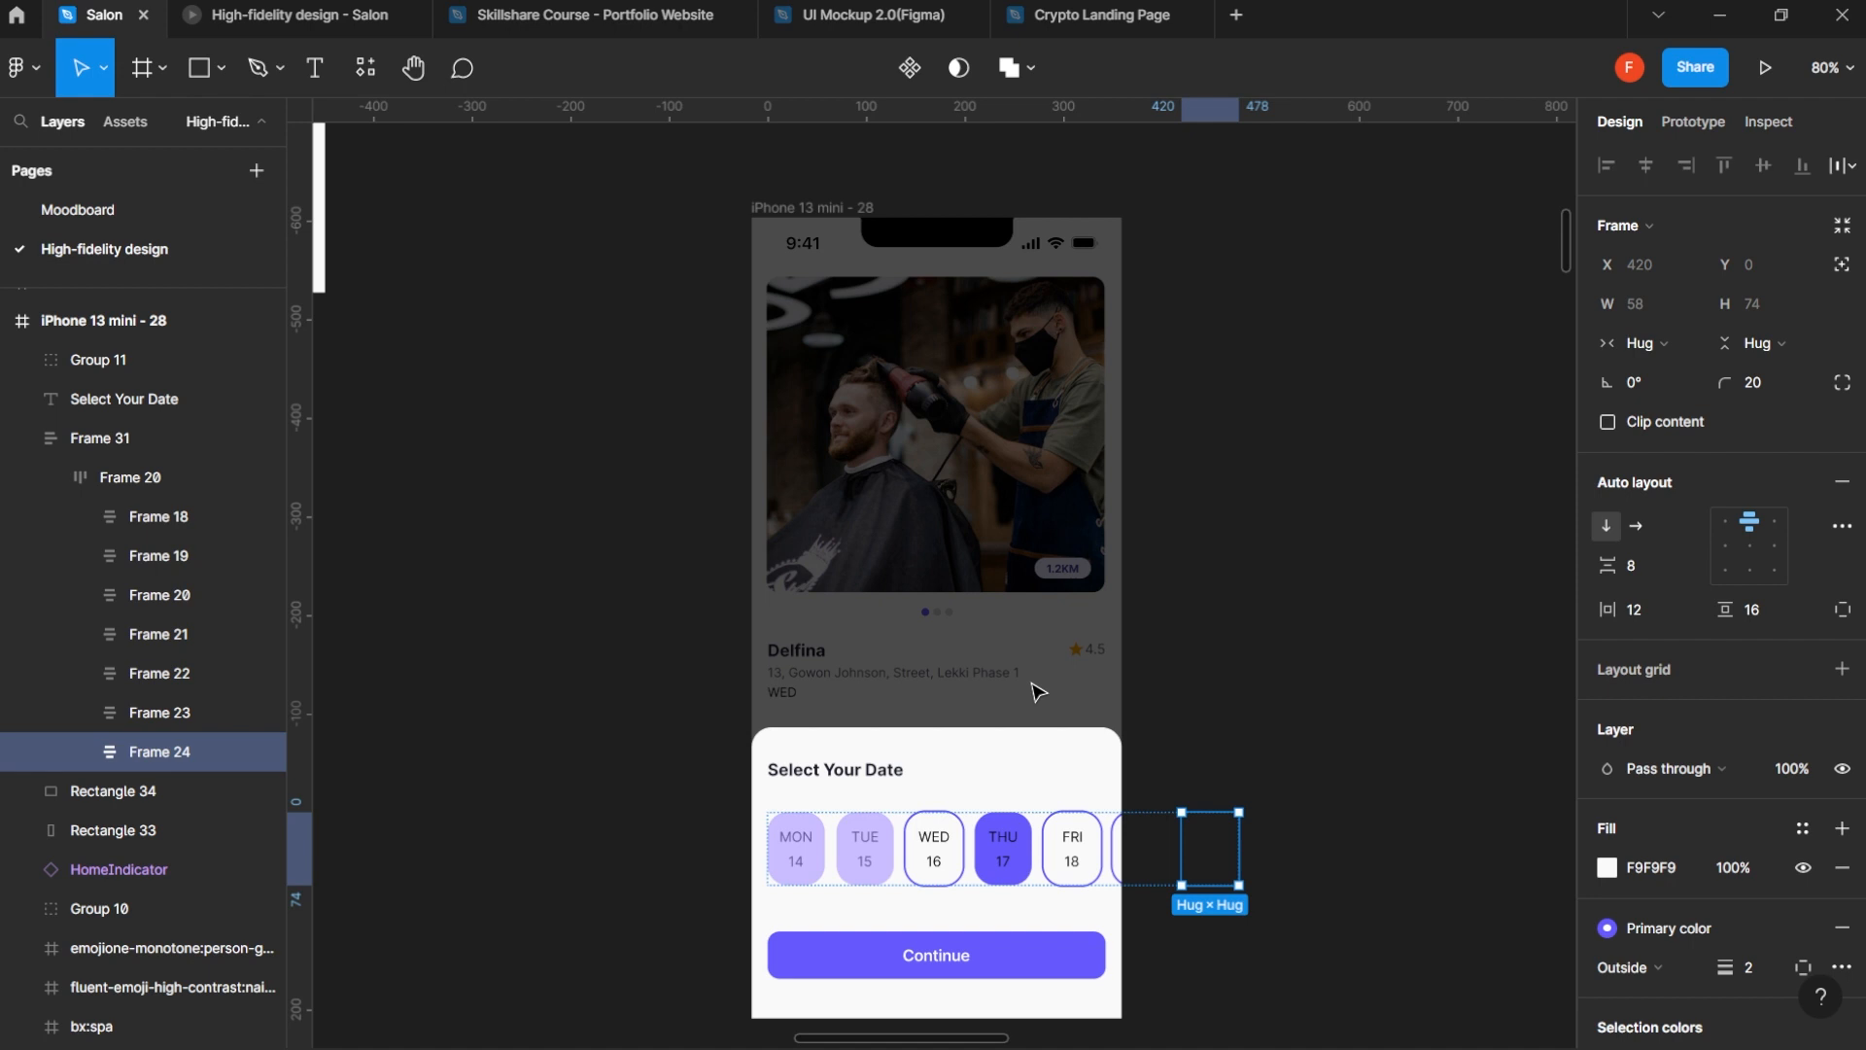
{"action": "key", "text": "ctrl+d"}
{"action": "key", "text": "ctrl+d"}
{"action": "key", "text": "ctrl+d"}
{"action": "key", "text": "ctrl+d"}
{"action": "key", "text": "ctrl+d"}
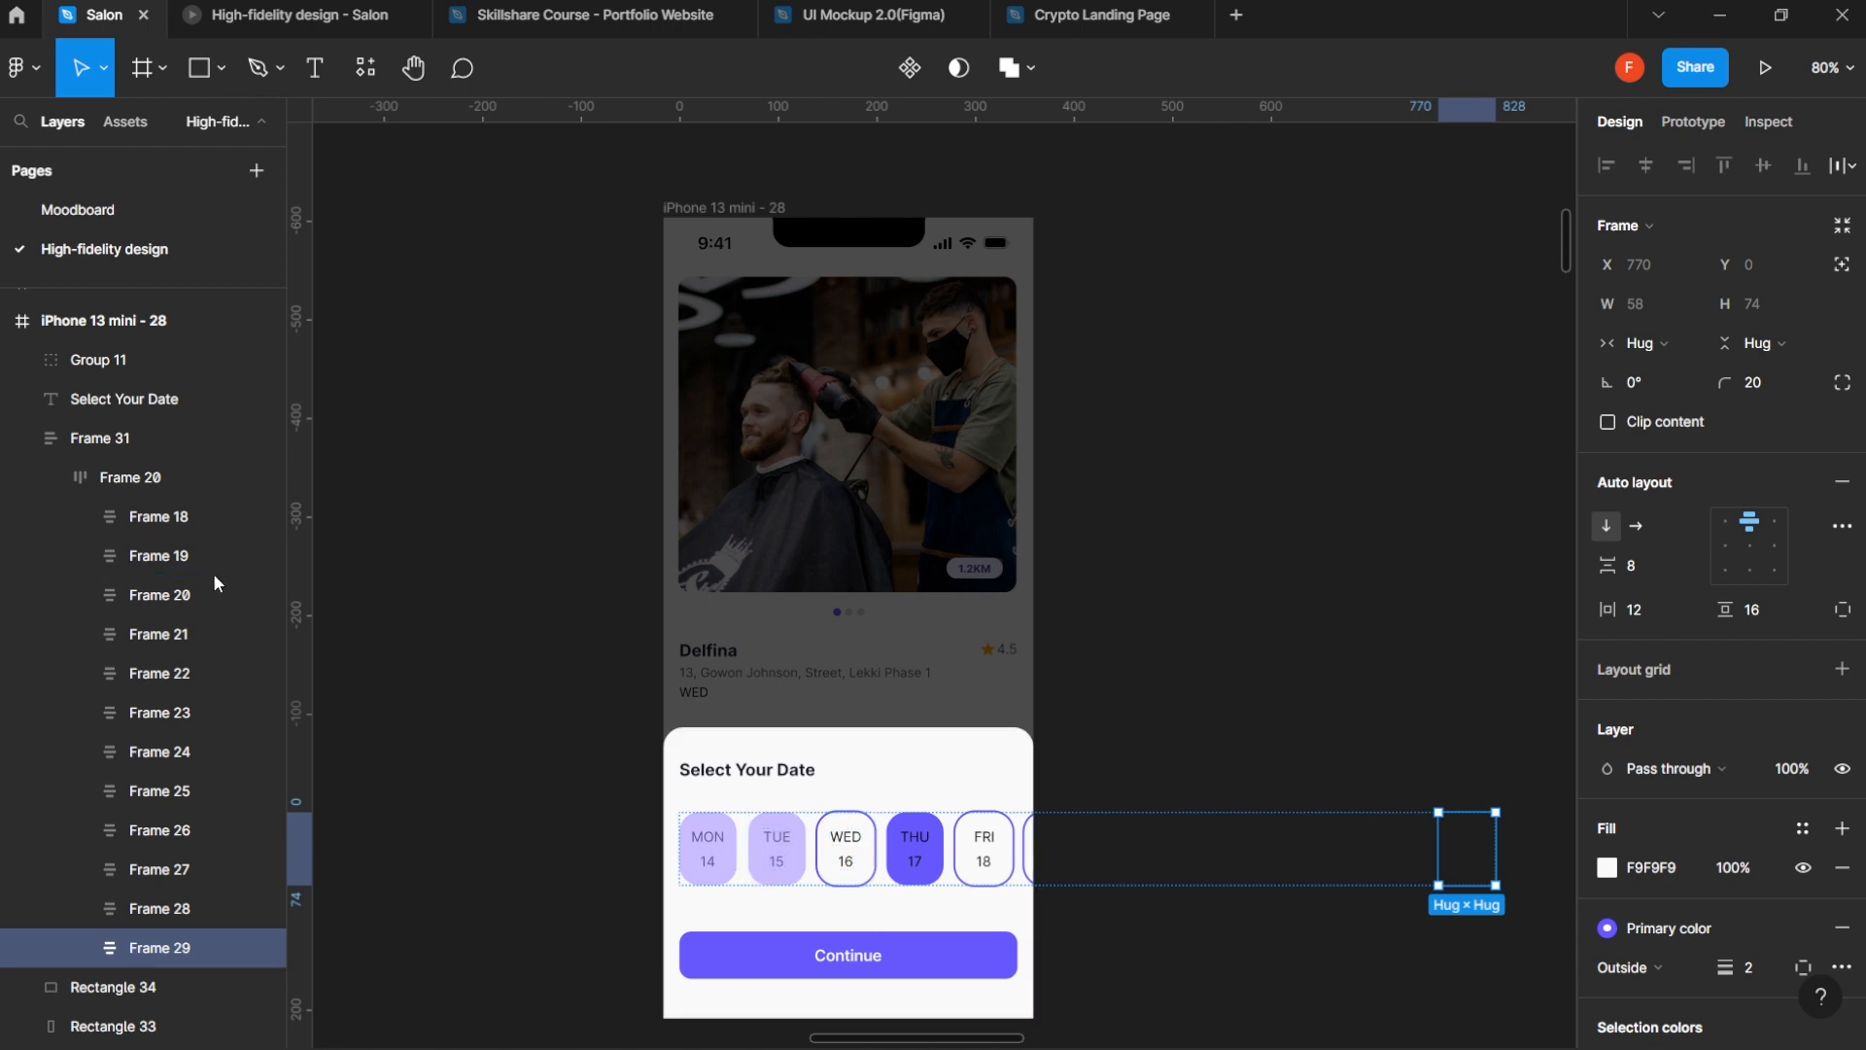
- Try a horizontal padding of 16 on the date row's inner auto layout, Frame 20, and undo it
{"action": "left_click", "coordinate": [142, 473]}
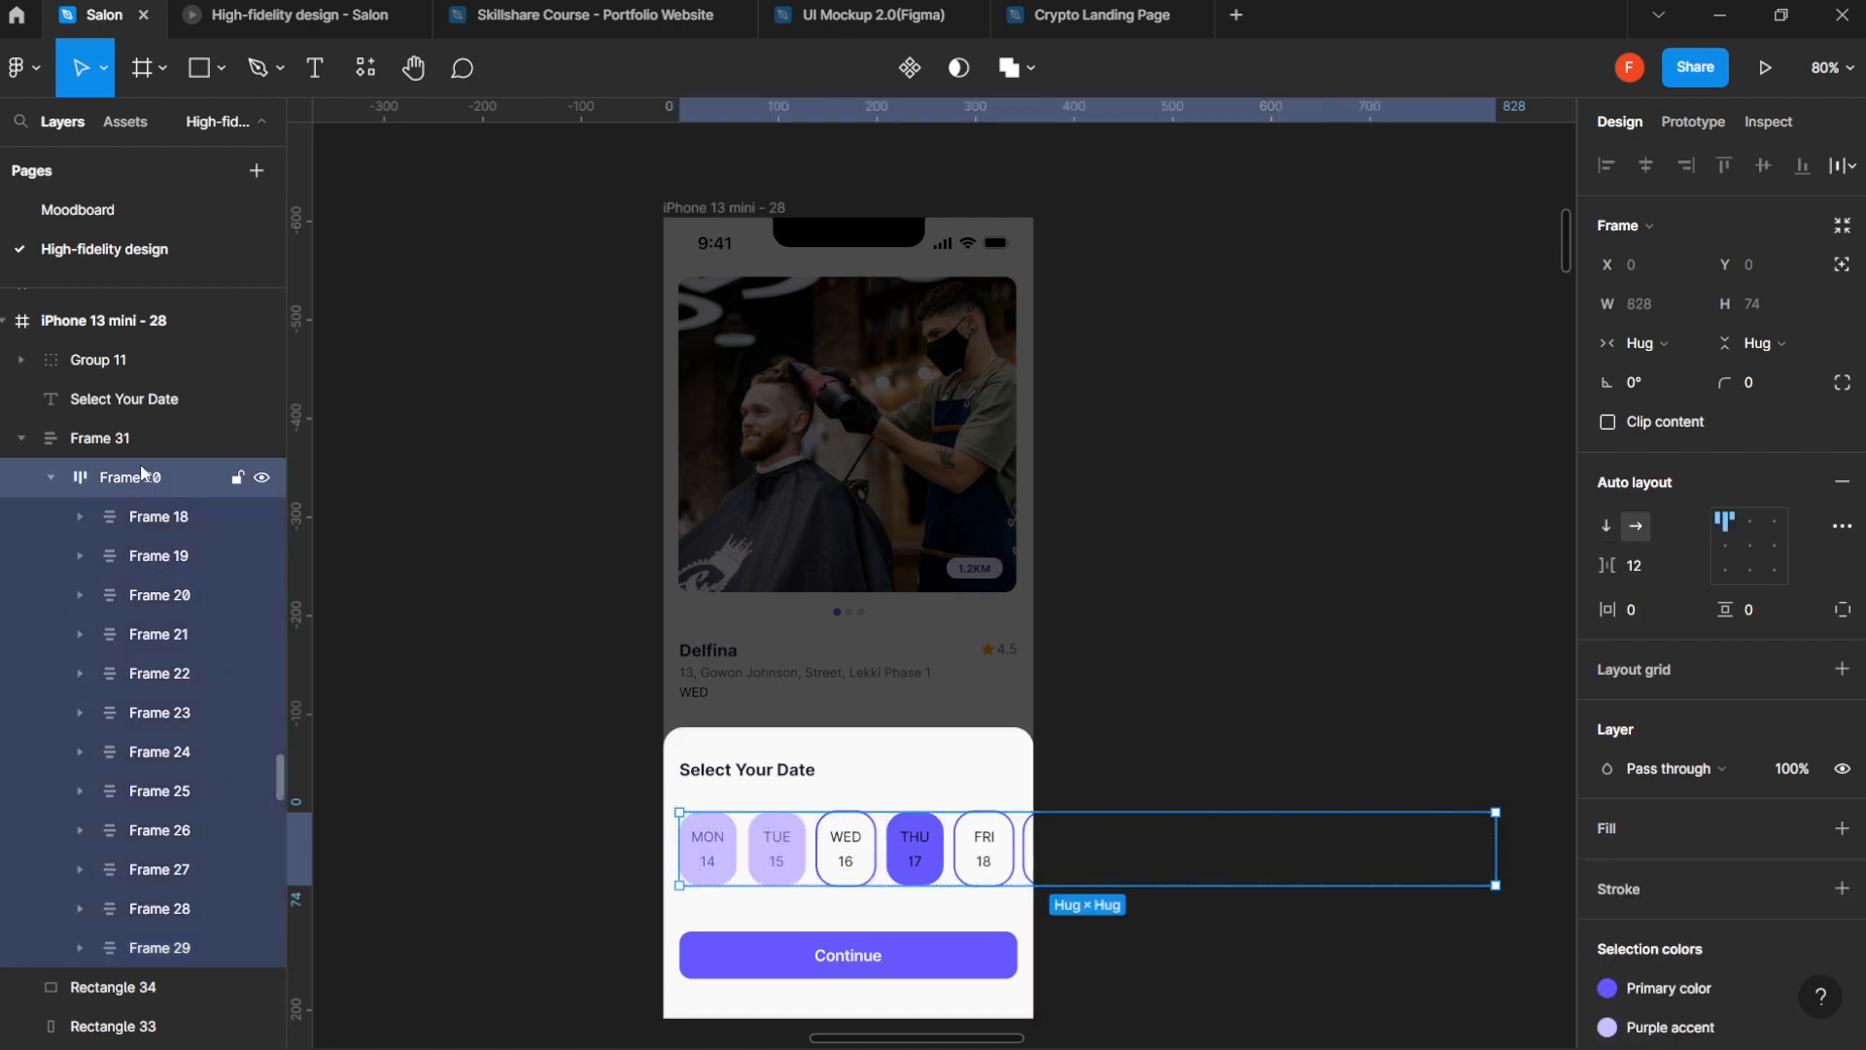
{"action": "left_click", "coordinate": [1648, 609]}
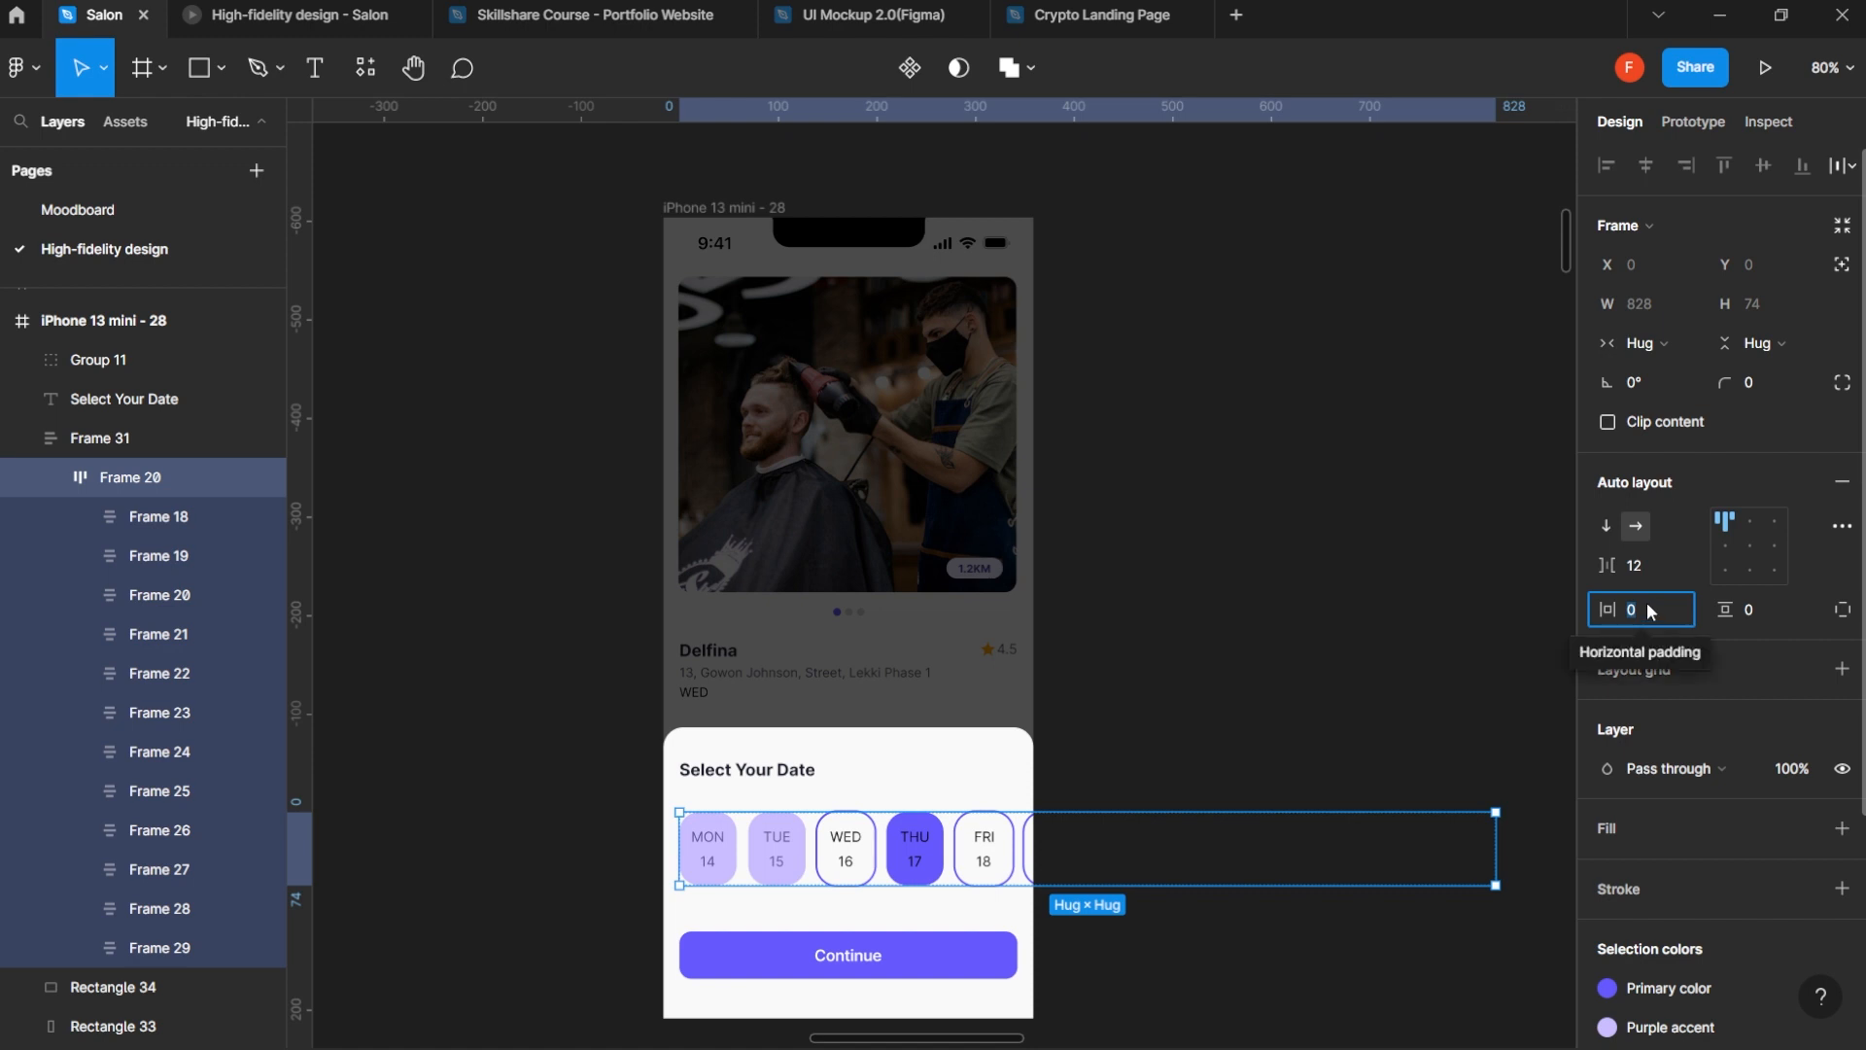
{"action": "type", "text": "16"}
{"action": "key", "text": "Return"}
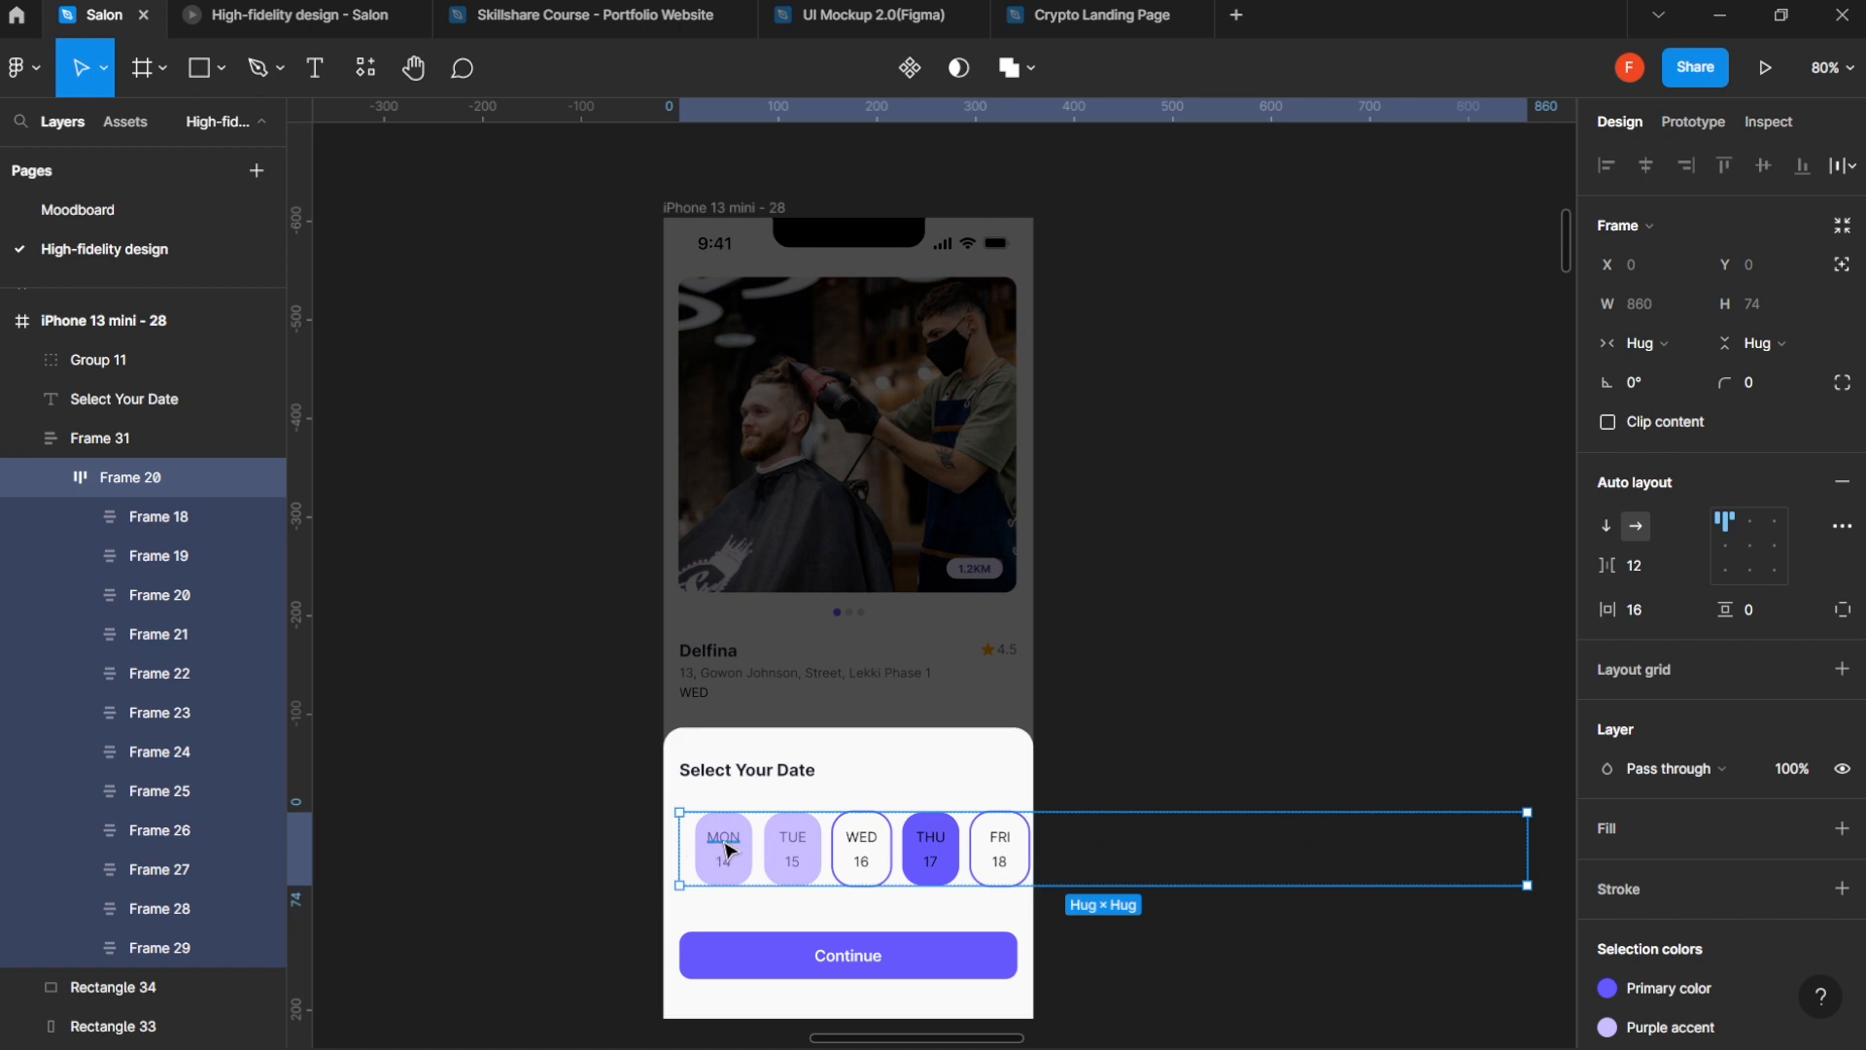
{"action": "key", "text": "ctrl+z"}
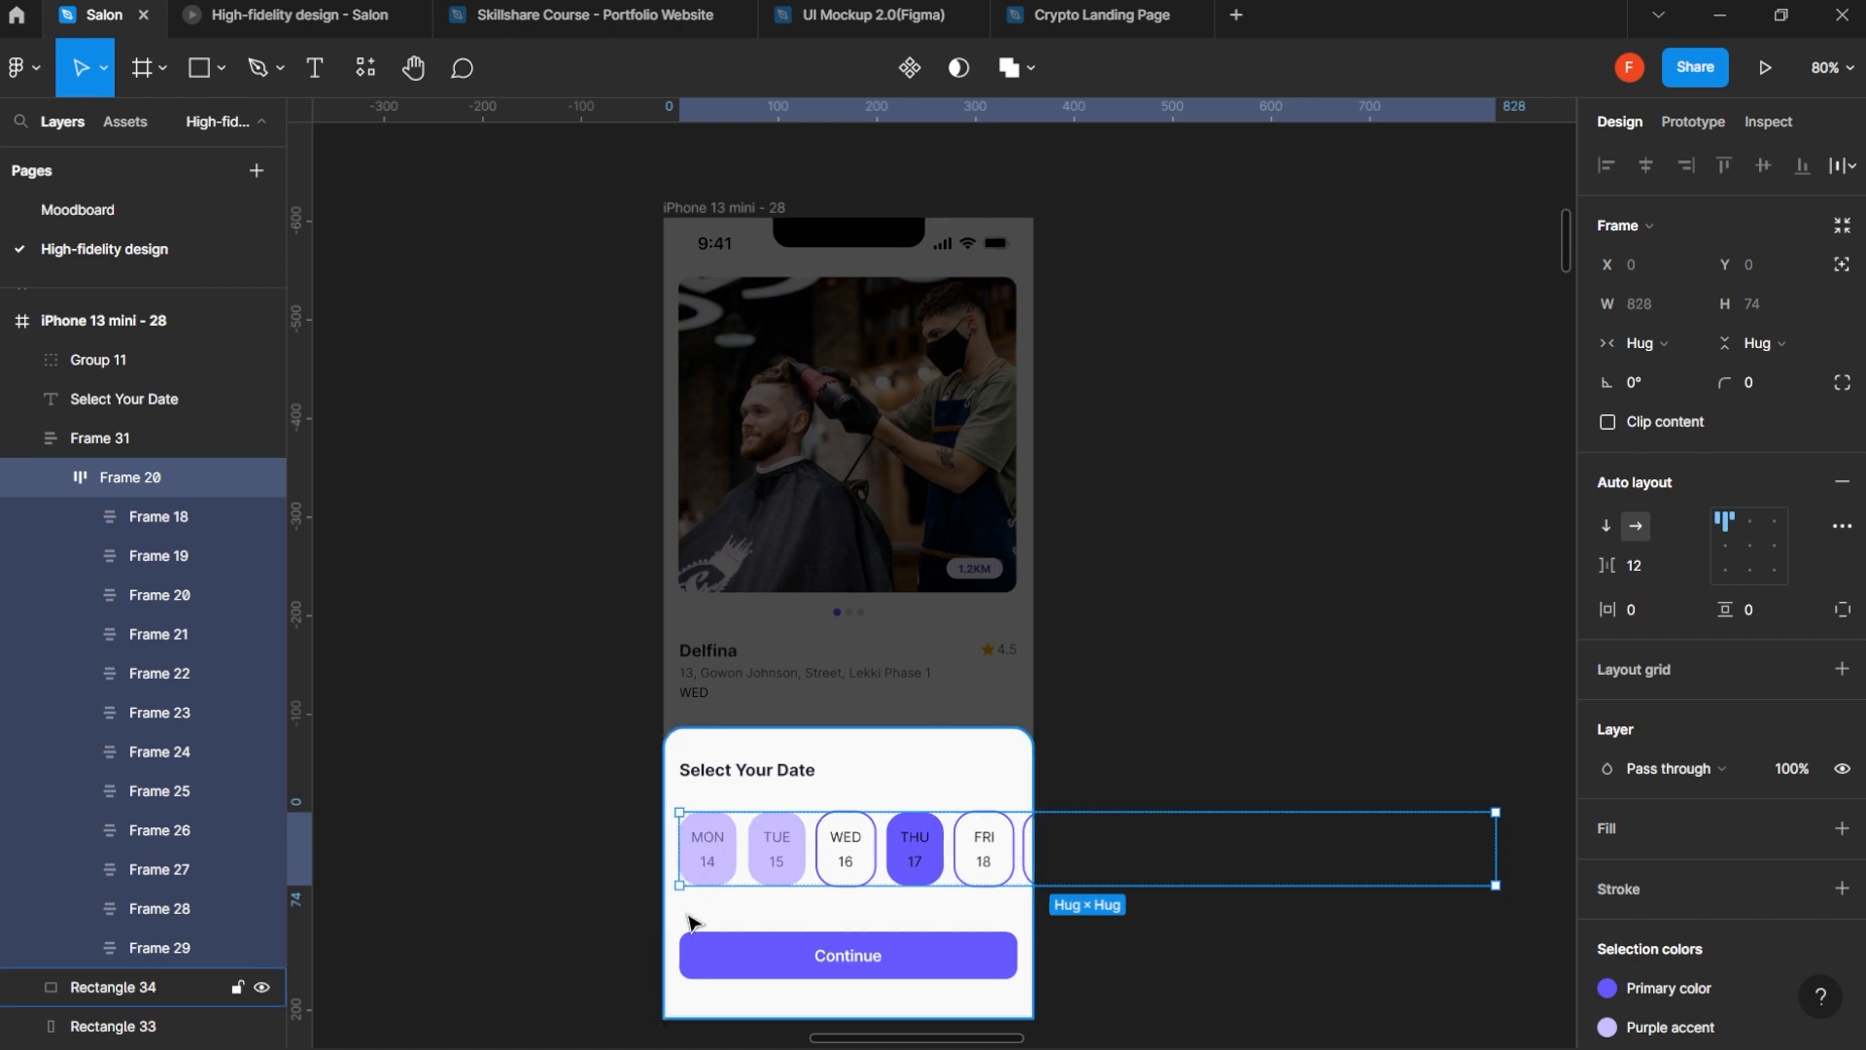
- Slide the date row, Frame 31, horizontally to the left until its last card meets the phone frame's right edge
{"action": "left_click", "coordinate": [705, 857]}
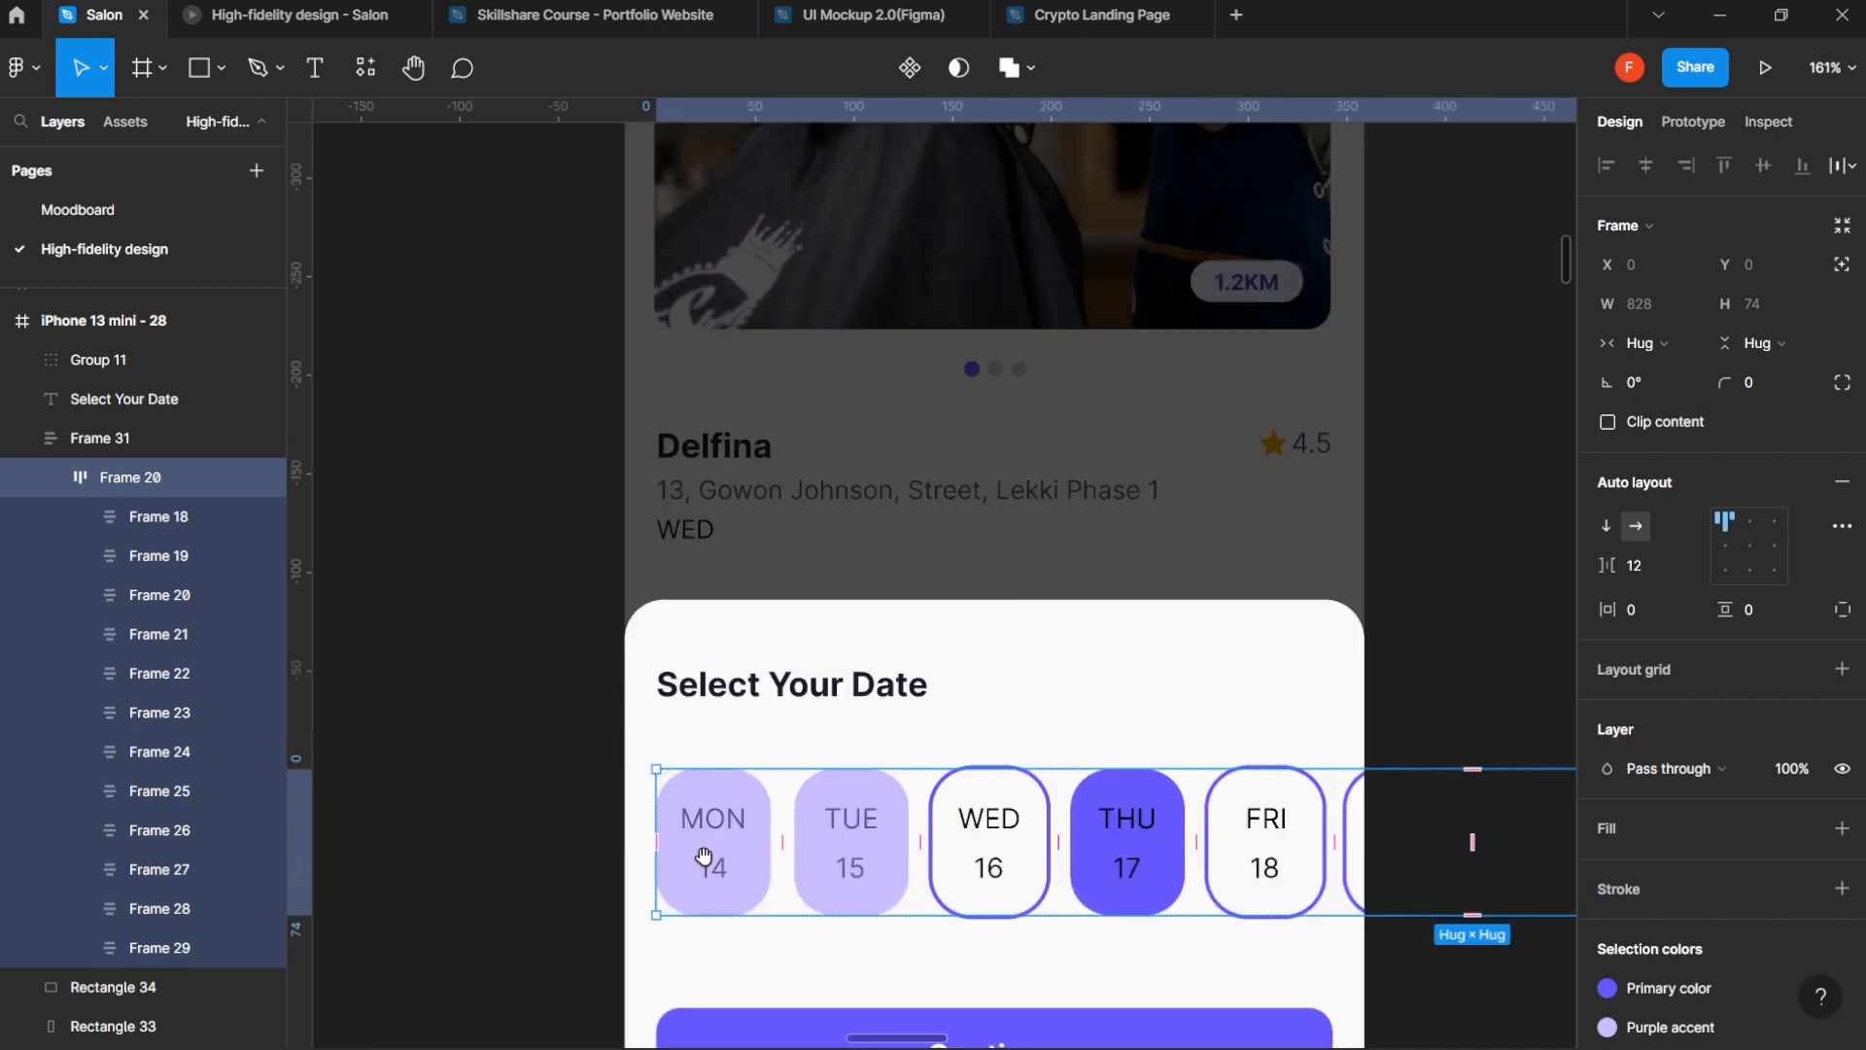
{"action": "scroll", "coordinate": [720, 748], "scroll_direction": "down", "scroll_amount": 3}
{"action": "scroll", "coordinate": [999, 664], "scroll_direction": "down", "scroll_amount": 3}
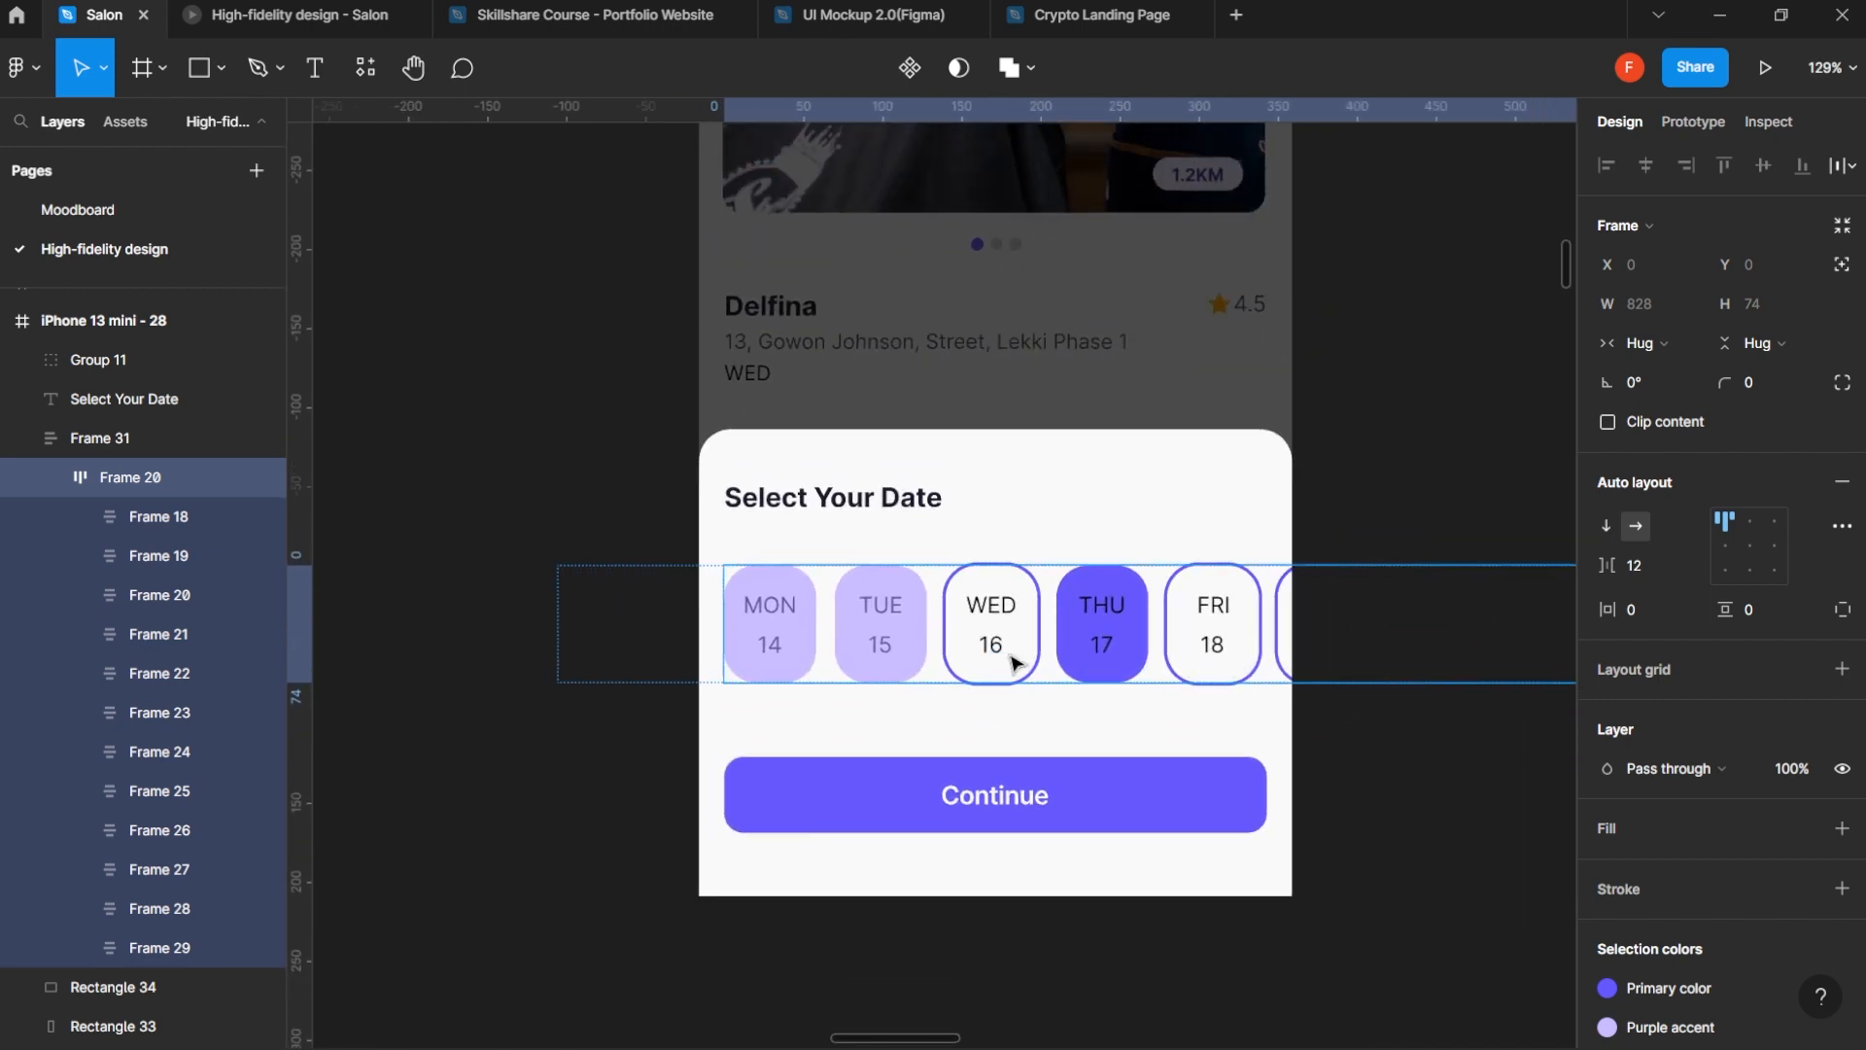
{"action": "left_click", "coordinate": [112, 438]}
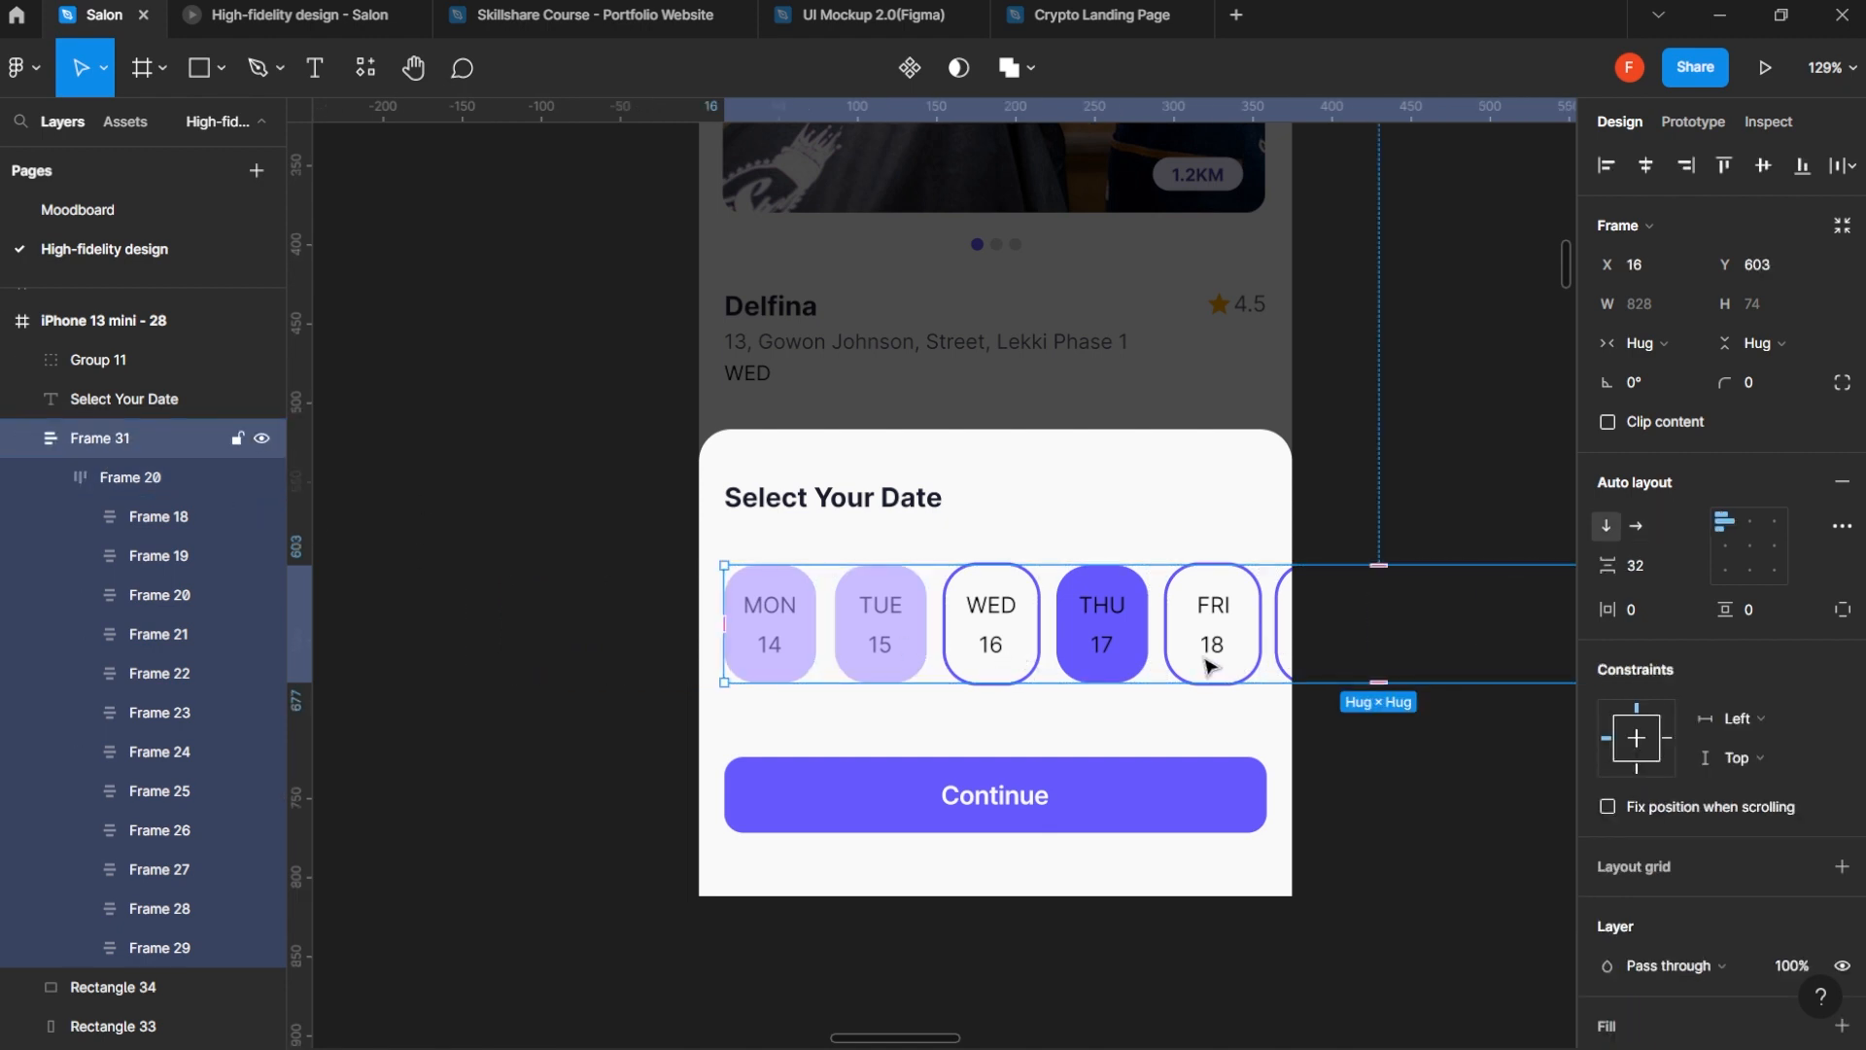
{"action": "left_click_drag", "start_coordinate": [1203, 658], "coordinate": [470, 645]}
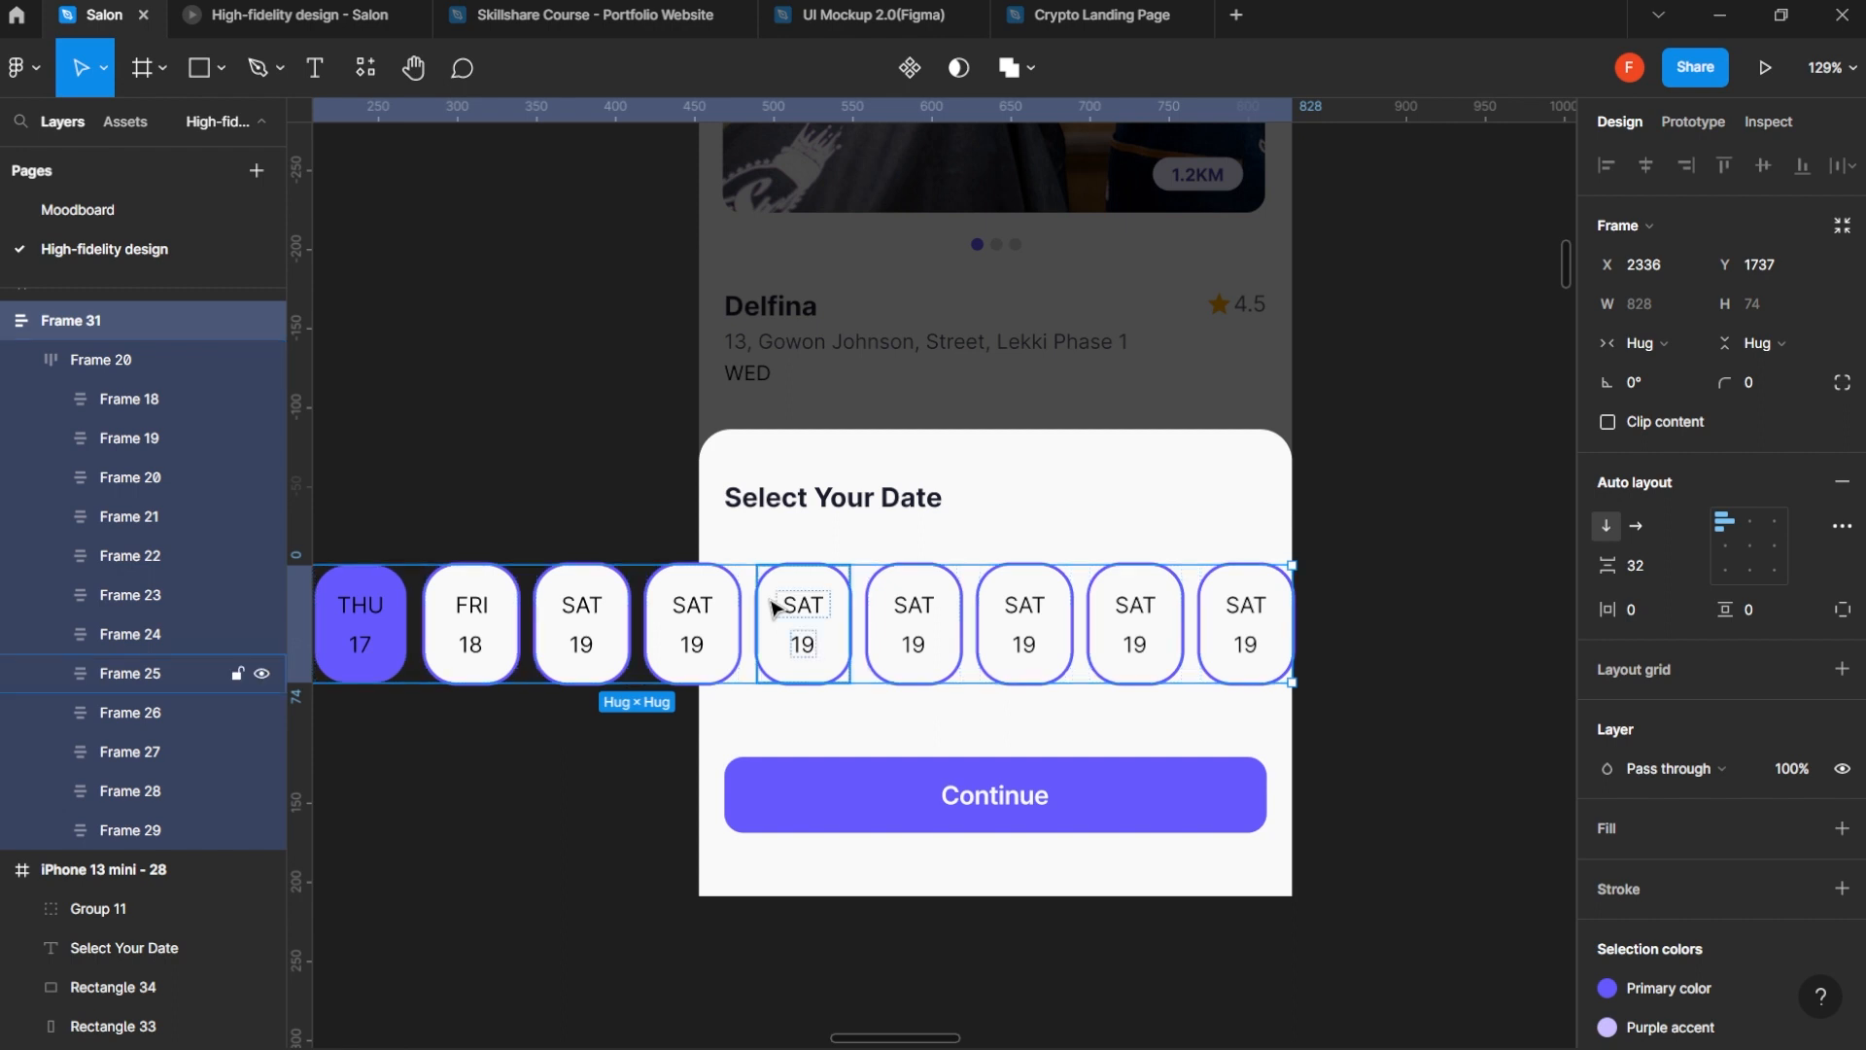
- Cut the date row, Frame 31, from the canvas and paste it back into the iPhone 13 mini - 28 frame
{"action": "key", "text": "Delete"}
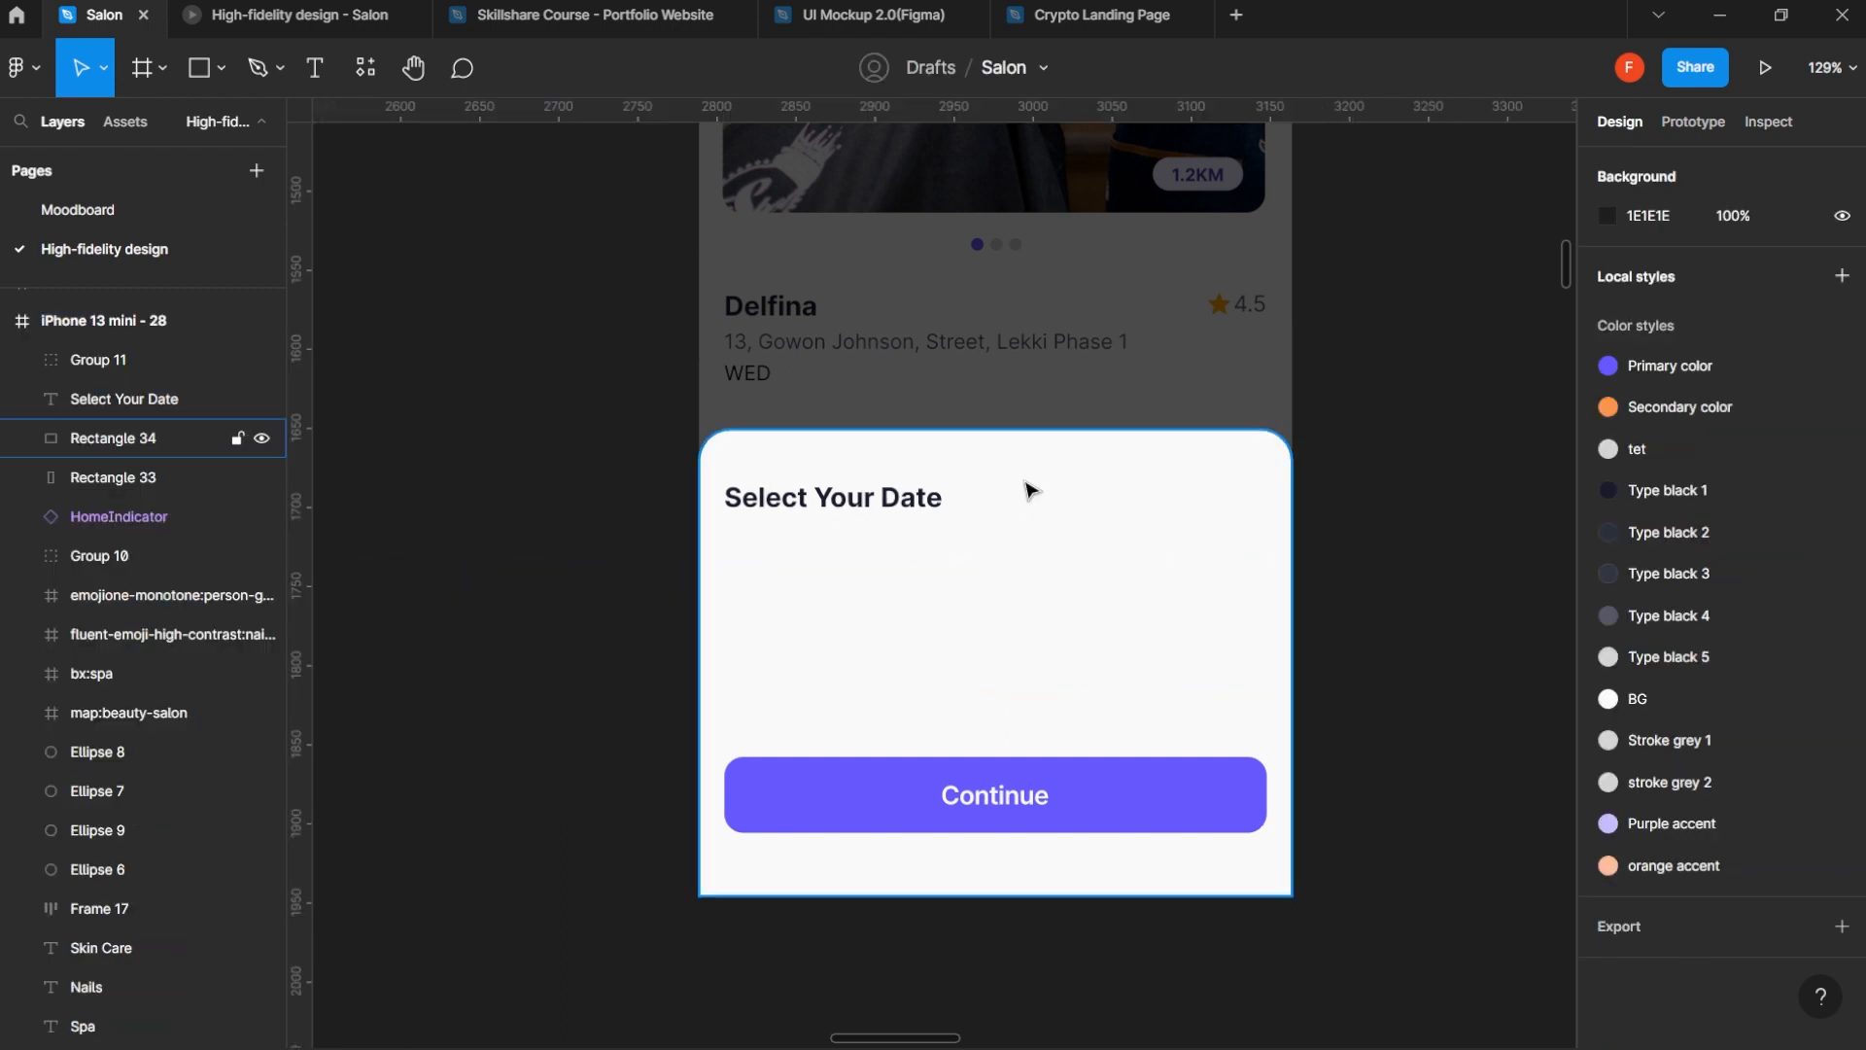
{"action": "scroll", "coordinate": [1025, 481], "scroll_direction": "down", "scroll_amount": 5}
{"action": "left_click", "coordinate": [925, 155]}
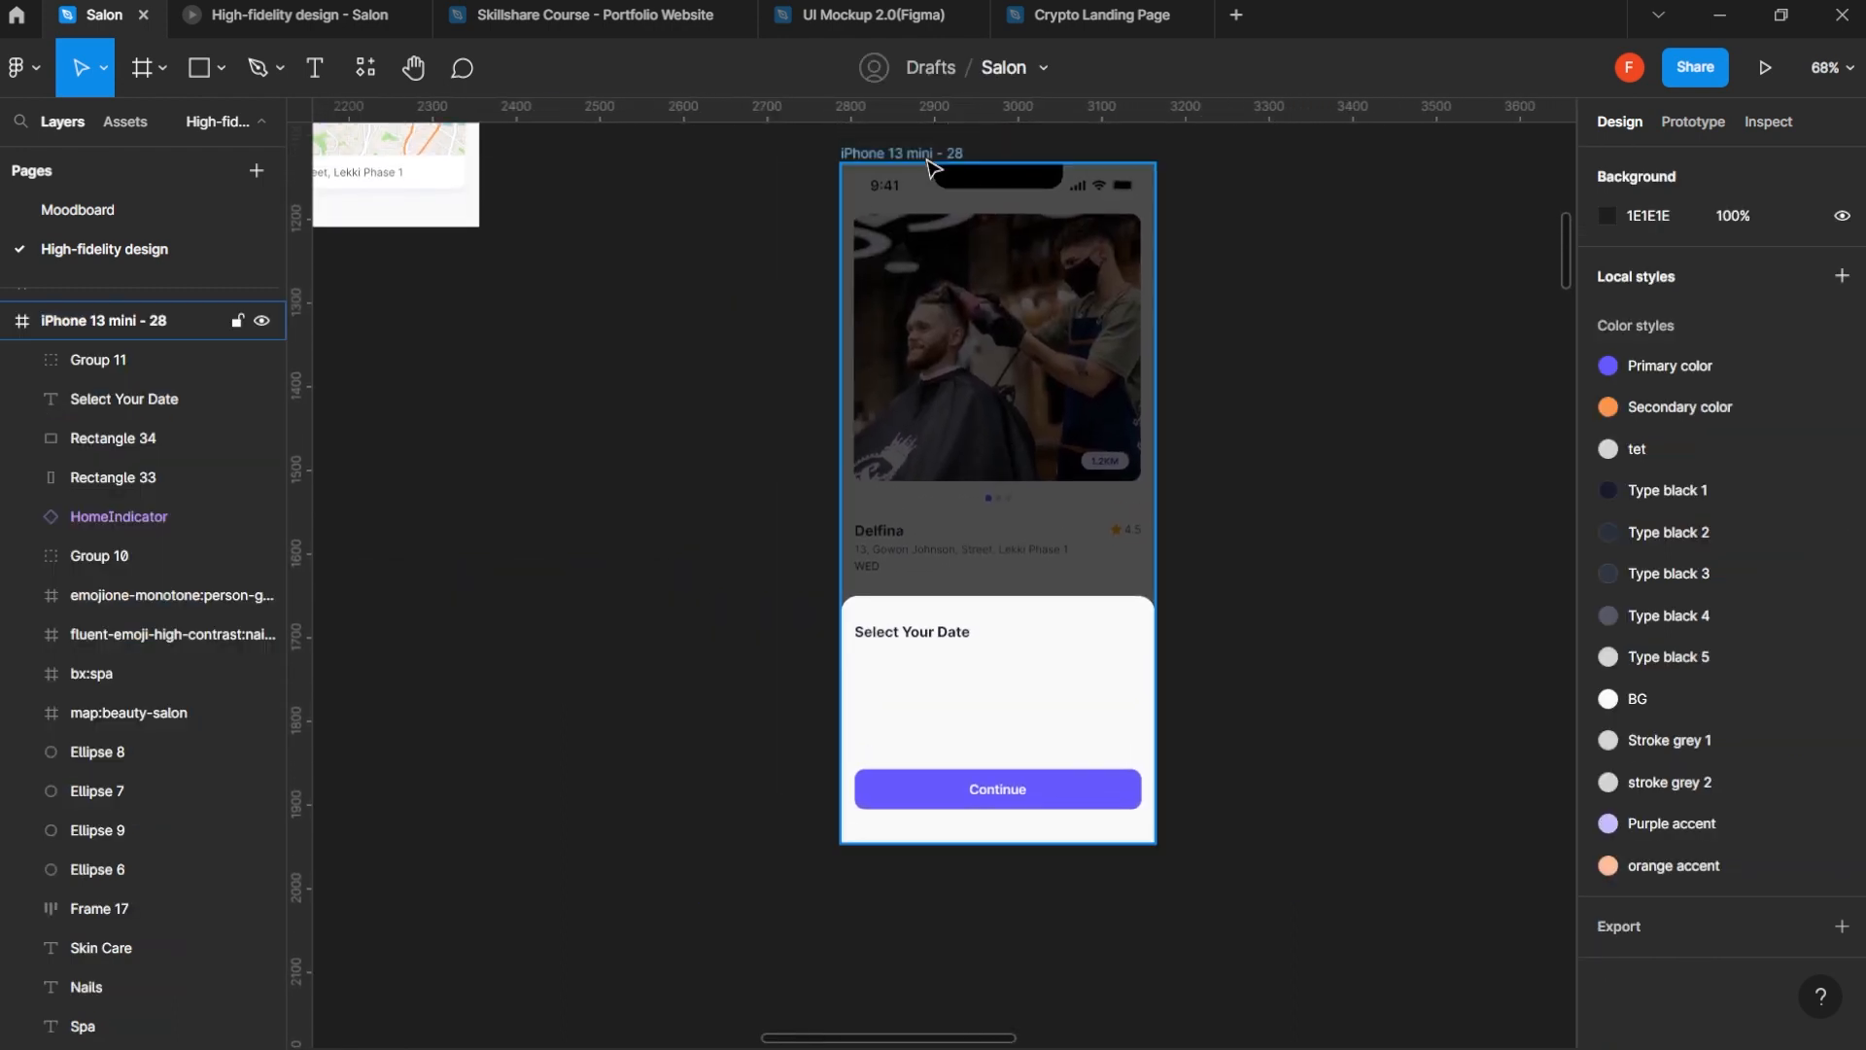
{"action": "key", "text": "ctrl+z"}
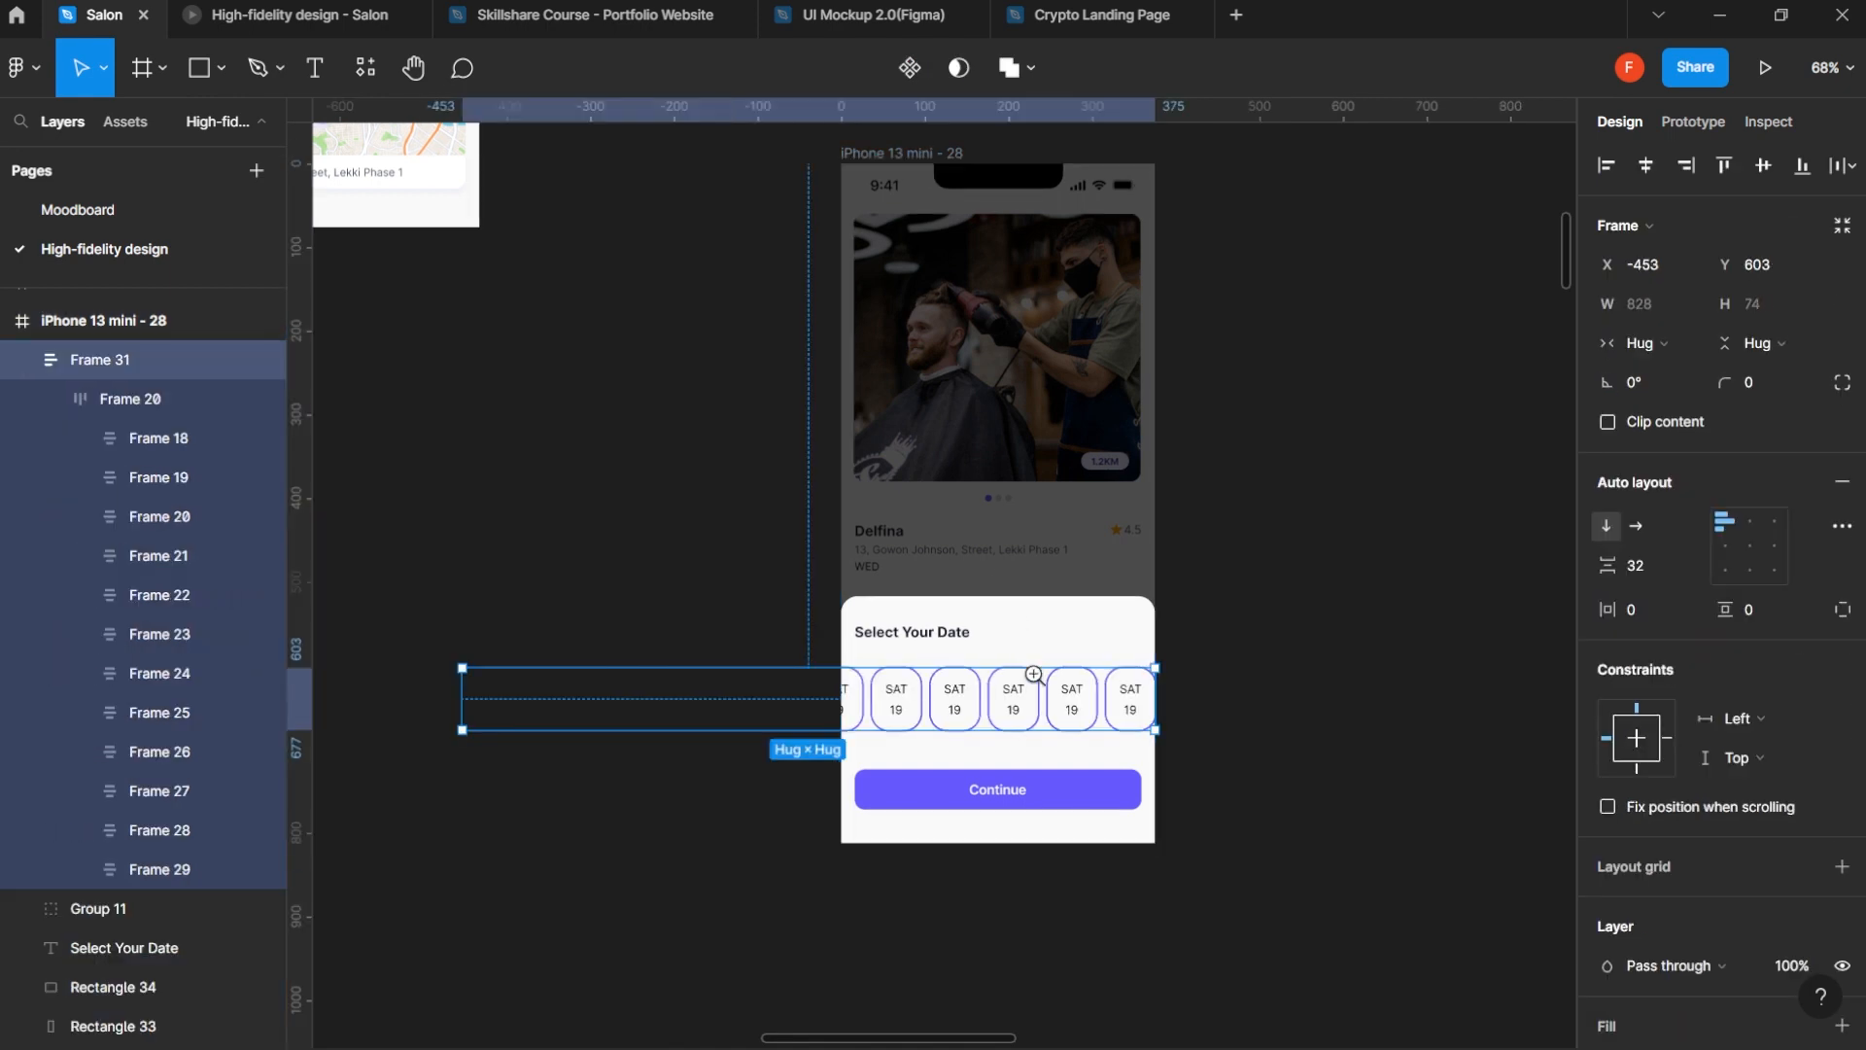
- Try sliding the date row, Frame 31, to X -469, and undo that move together with the row's earlier cut and paste
{"action": "scroll", "coordinate": [1031, 680], "scroll_direction": "up", "scroll_amount": 5}
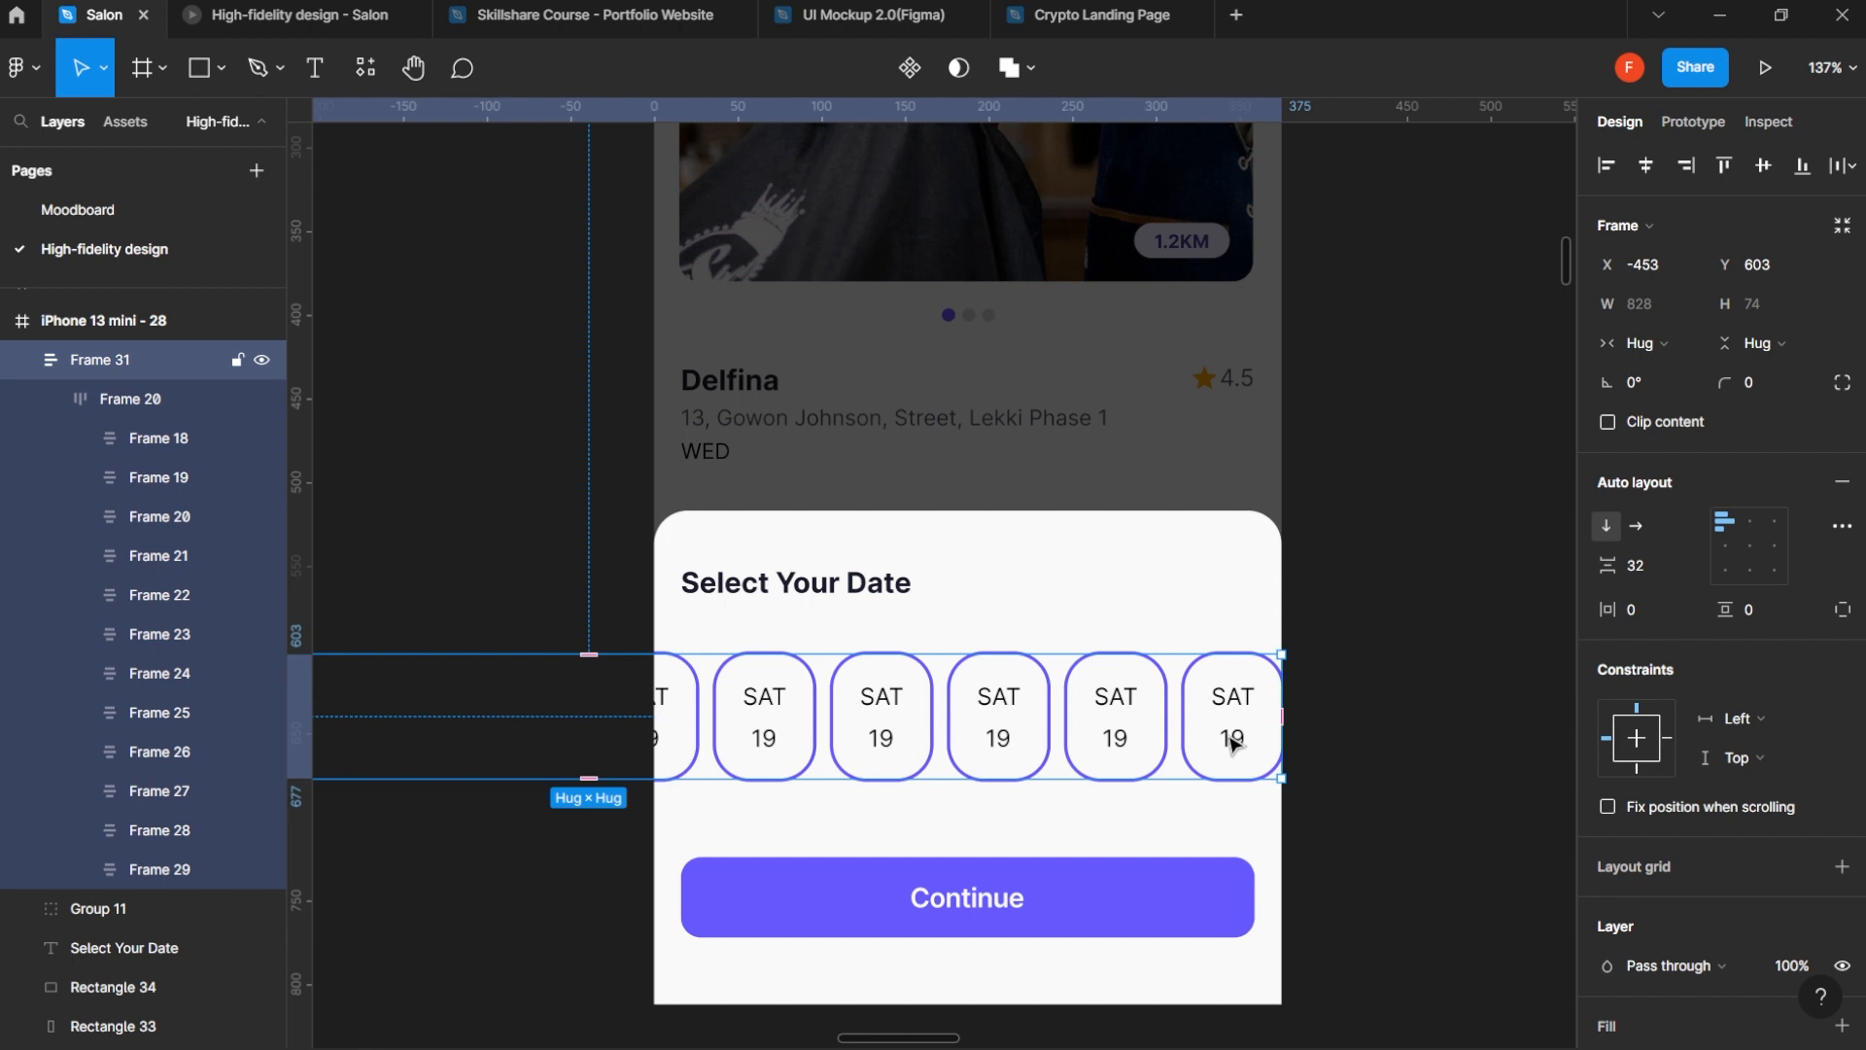
{"action": "left_click_drag", "start_coordinate": [1232, 744], "coordinate": [1206, 744]}
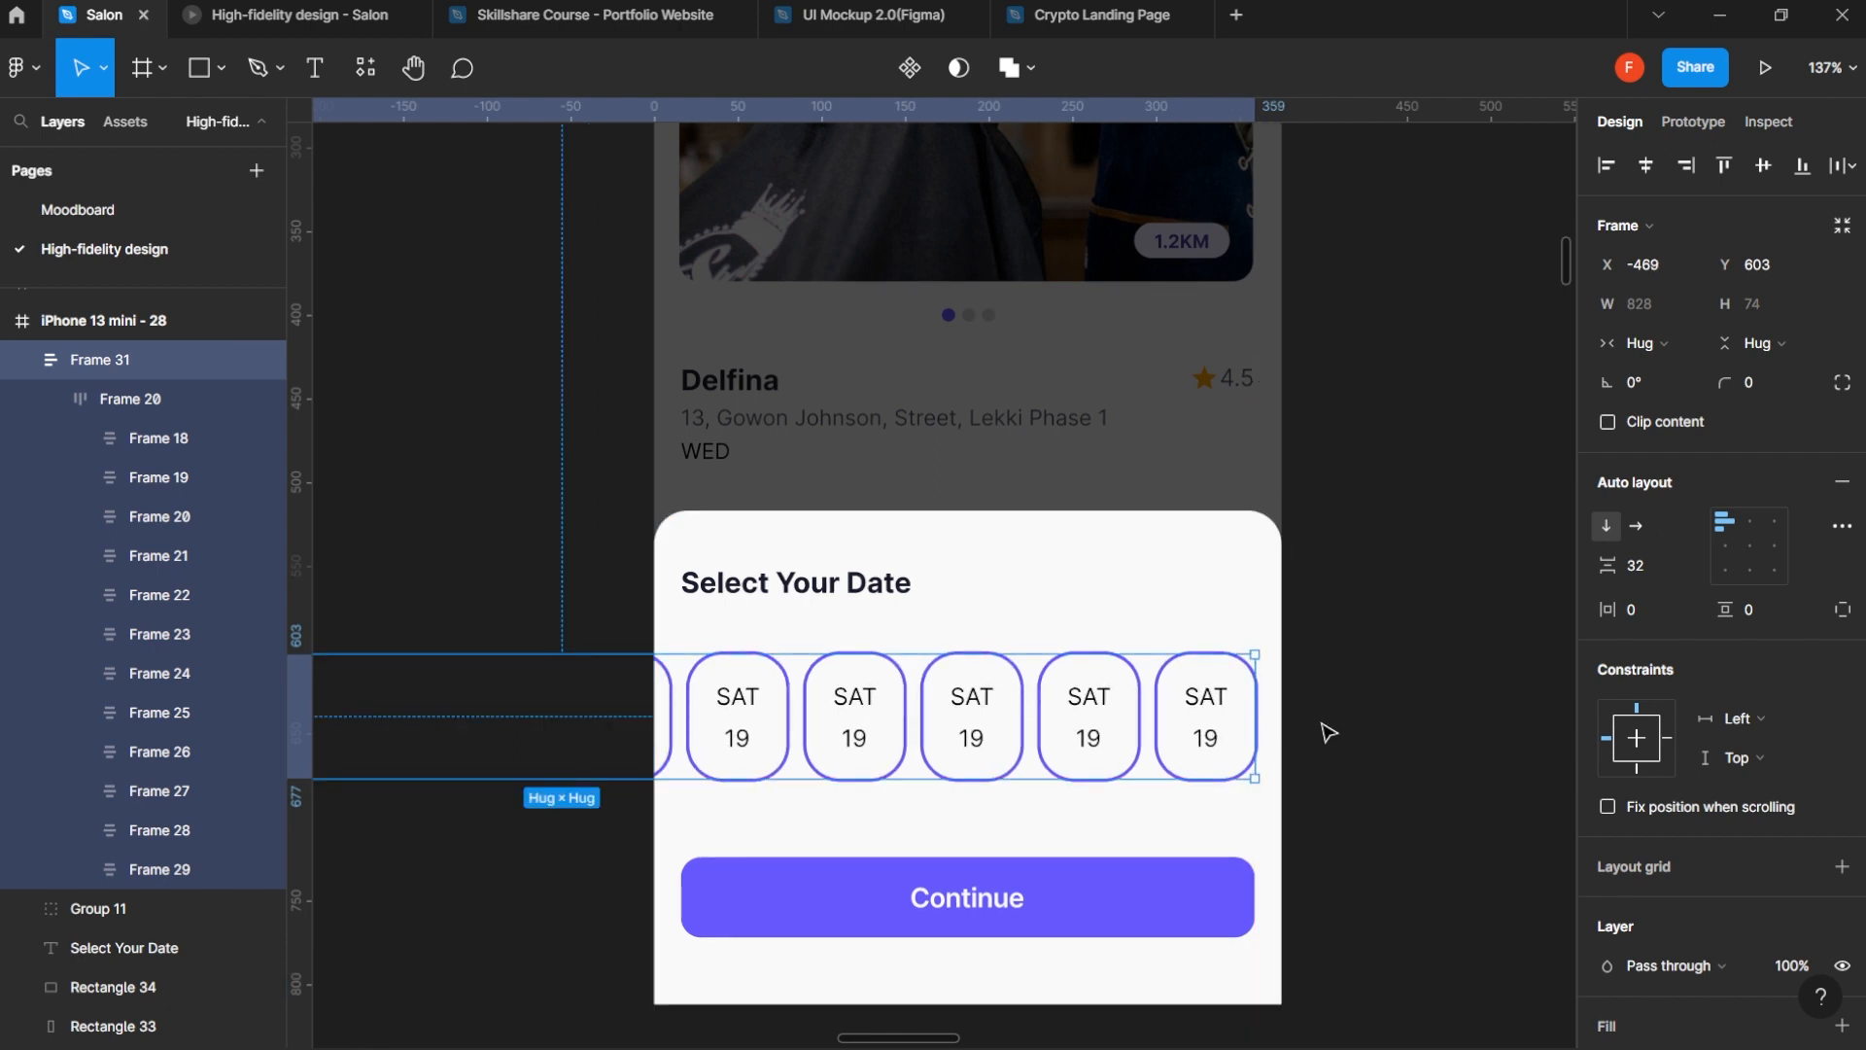
{"action": "key", "text": "ctrl+z"}
{"action": "key", "text": "ctrl+z"}
{"action": "key", "text": "ctrl+z"}
{"action": "key", "text": "ctrl+z"}
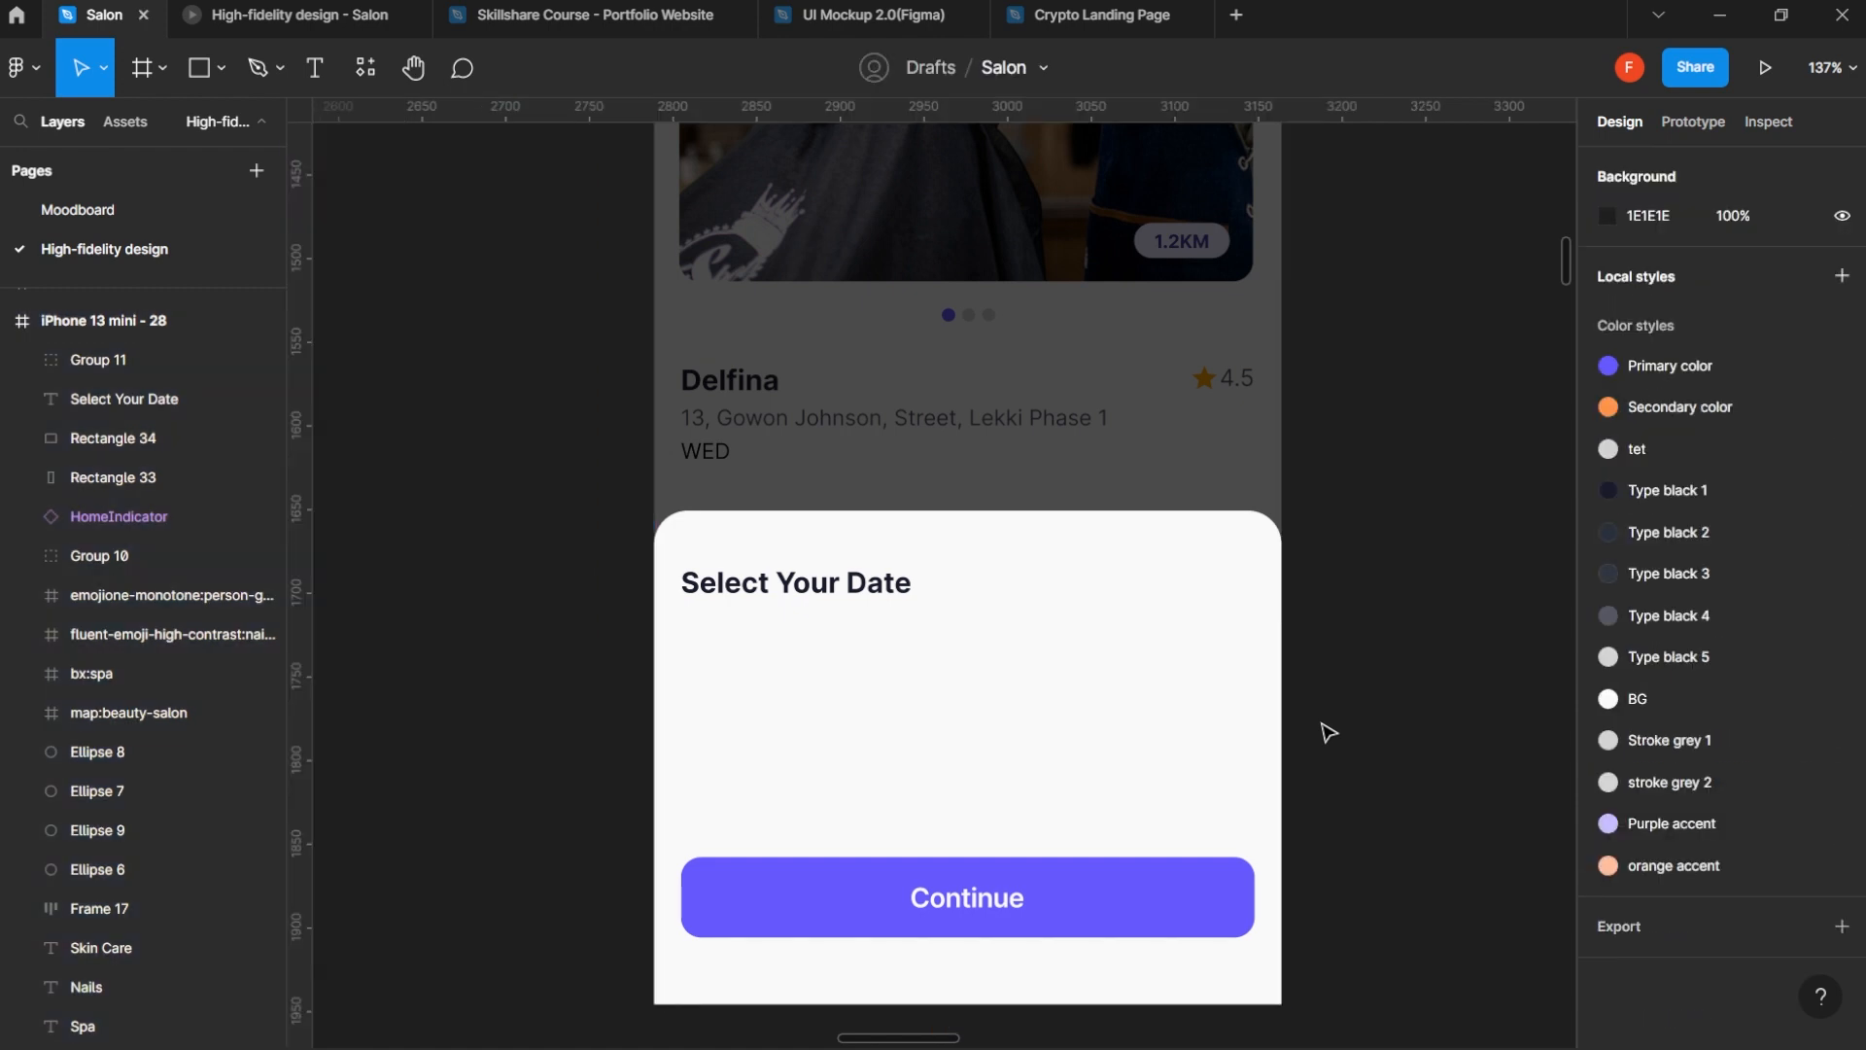
{"action": "key", "text": "ctrl+z"}
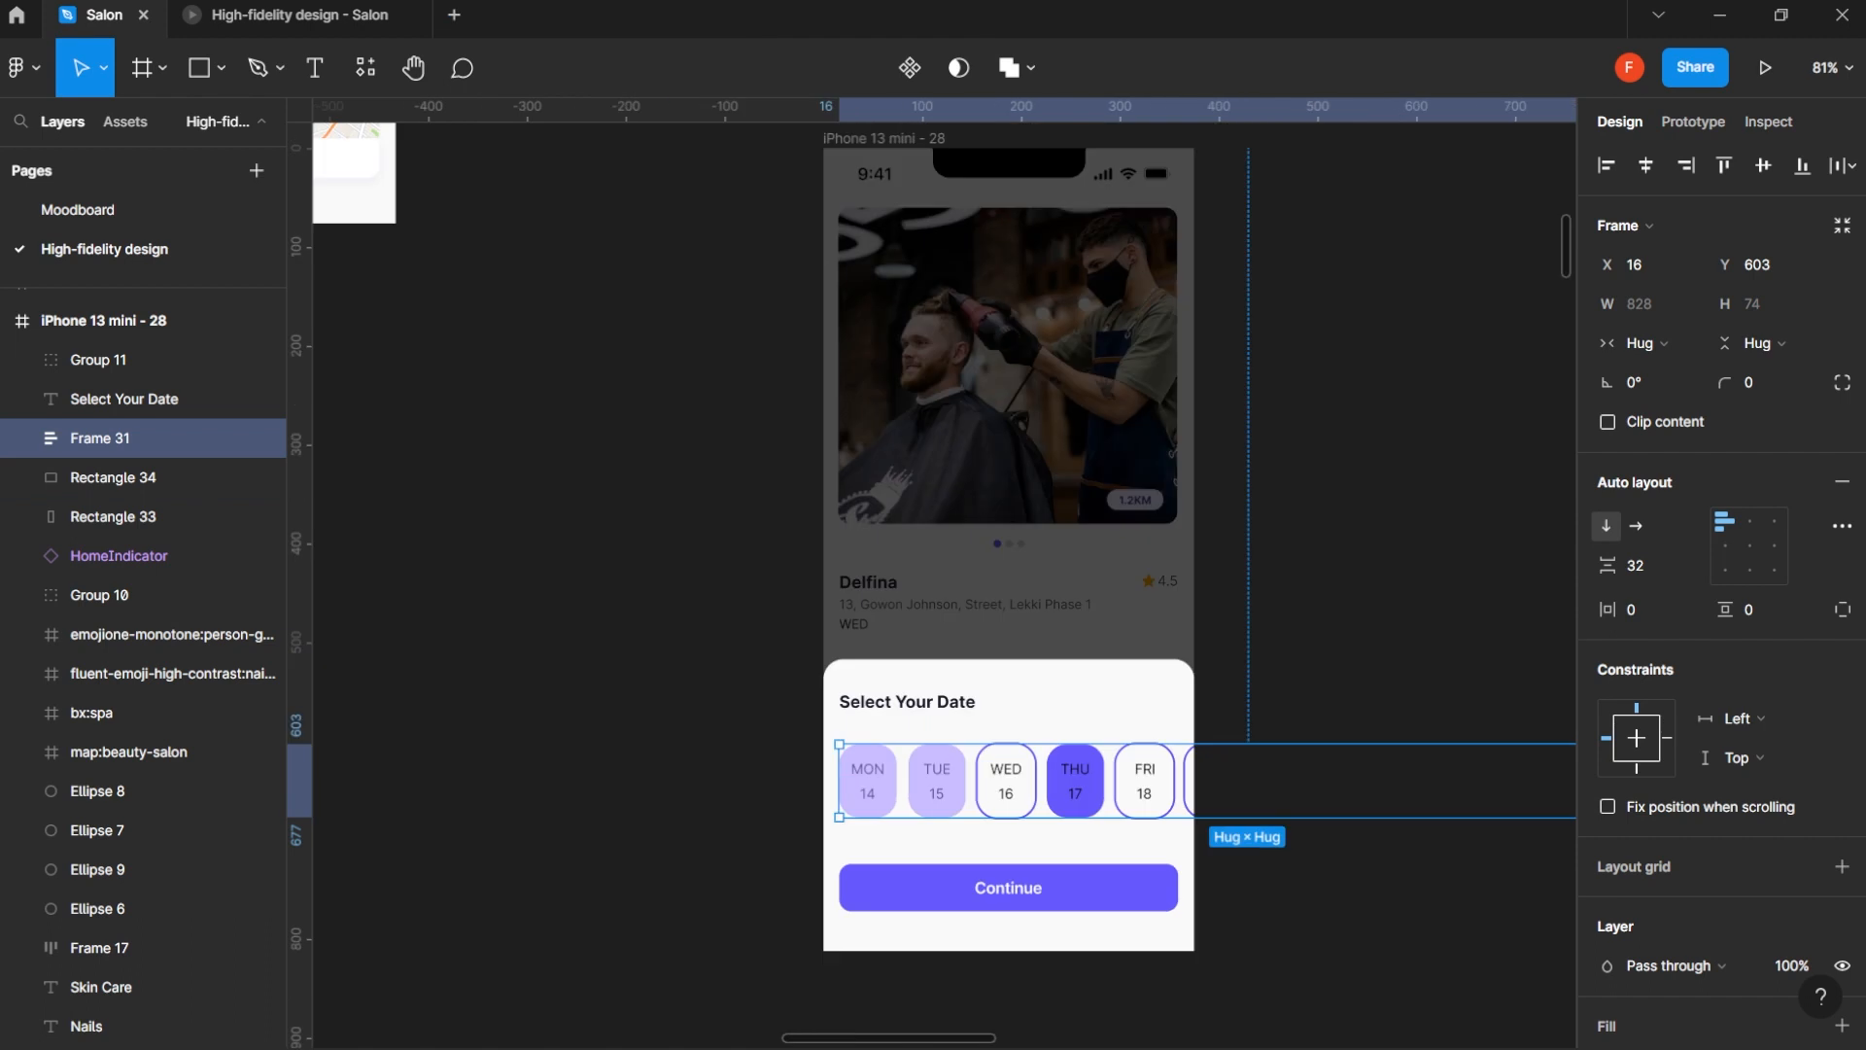
- Wrap the date row, Frame 31, in a new frame and narrow that frame to 359 wide, ending at the phone frame's right edge
{"action": "right_click", "coordinate": [92, 445]}
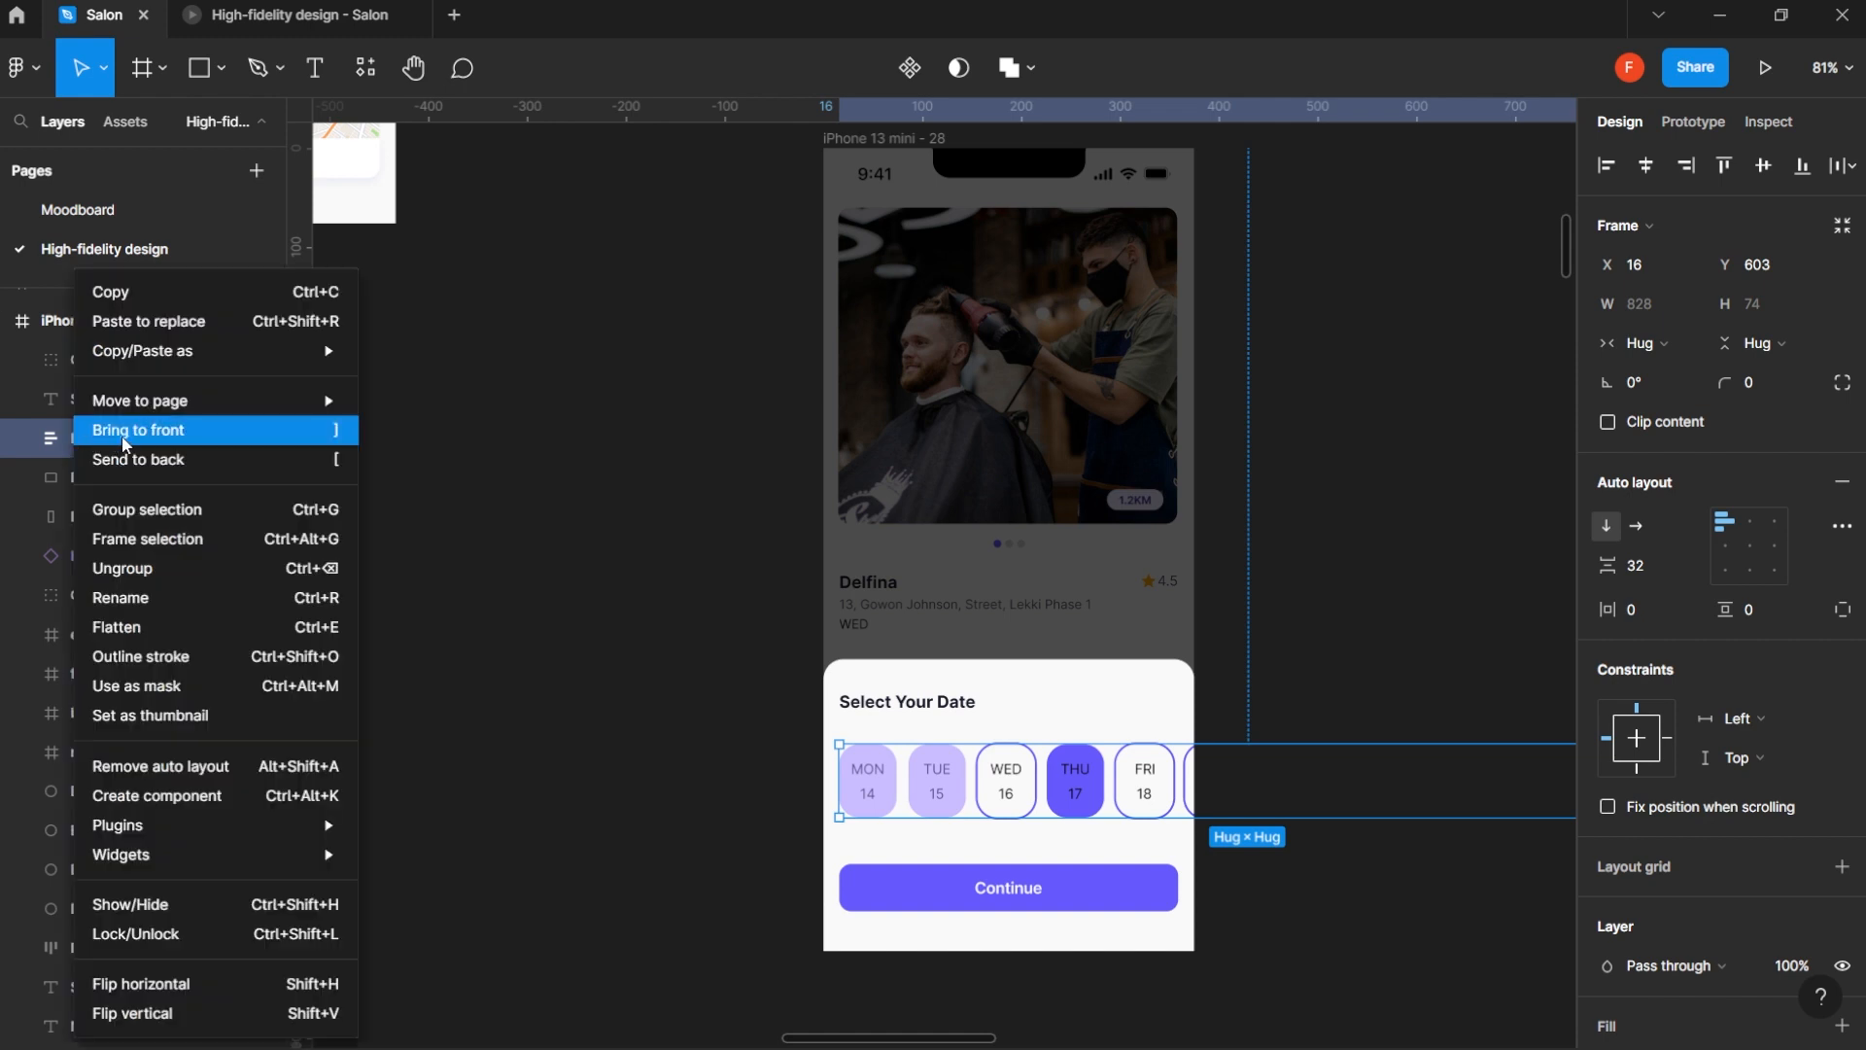
{"action": "left_click", "coordinate": [175, 540]}
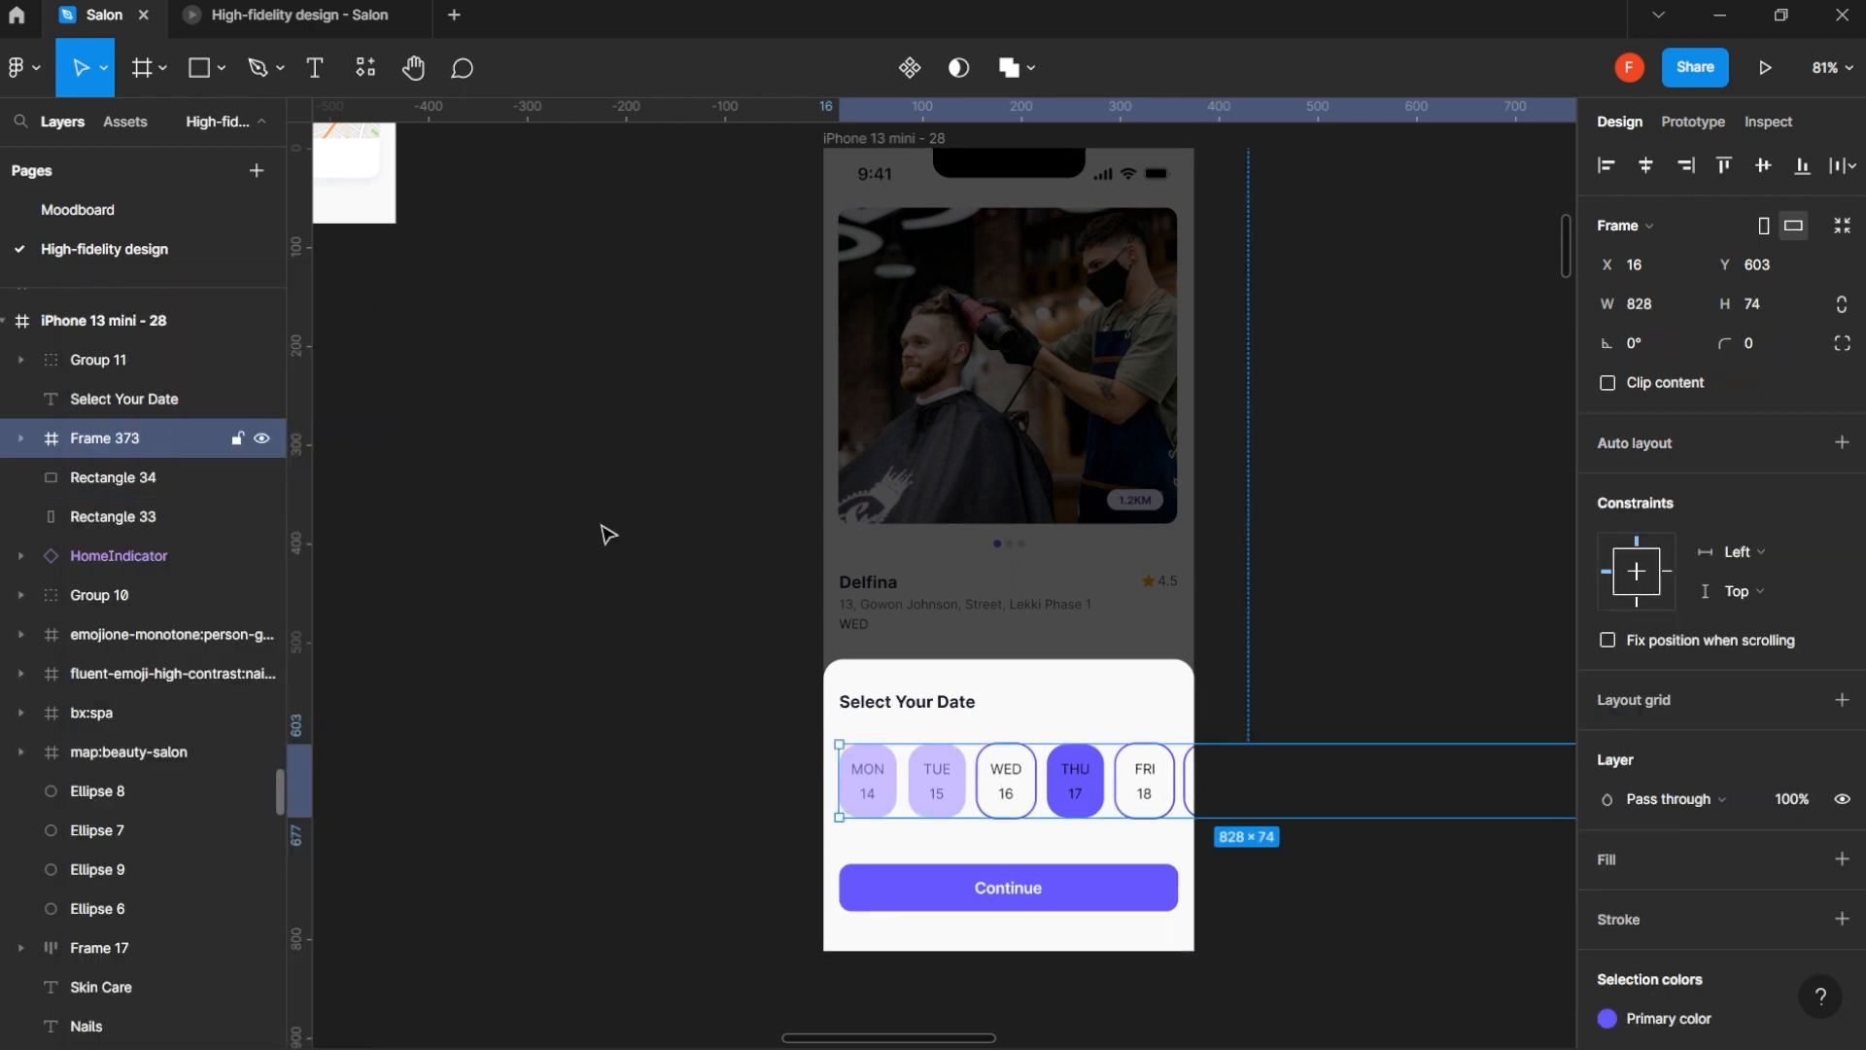
{"action": "scroll", "coordinate": [1287, 694], "scroll_direction": "down", "scroll_amount": 2}
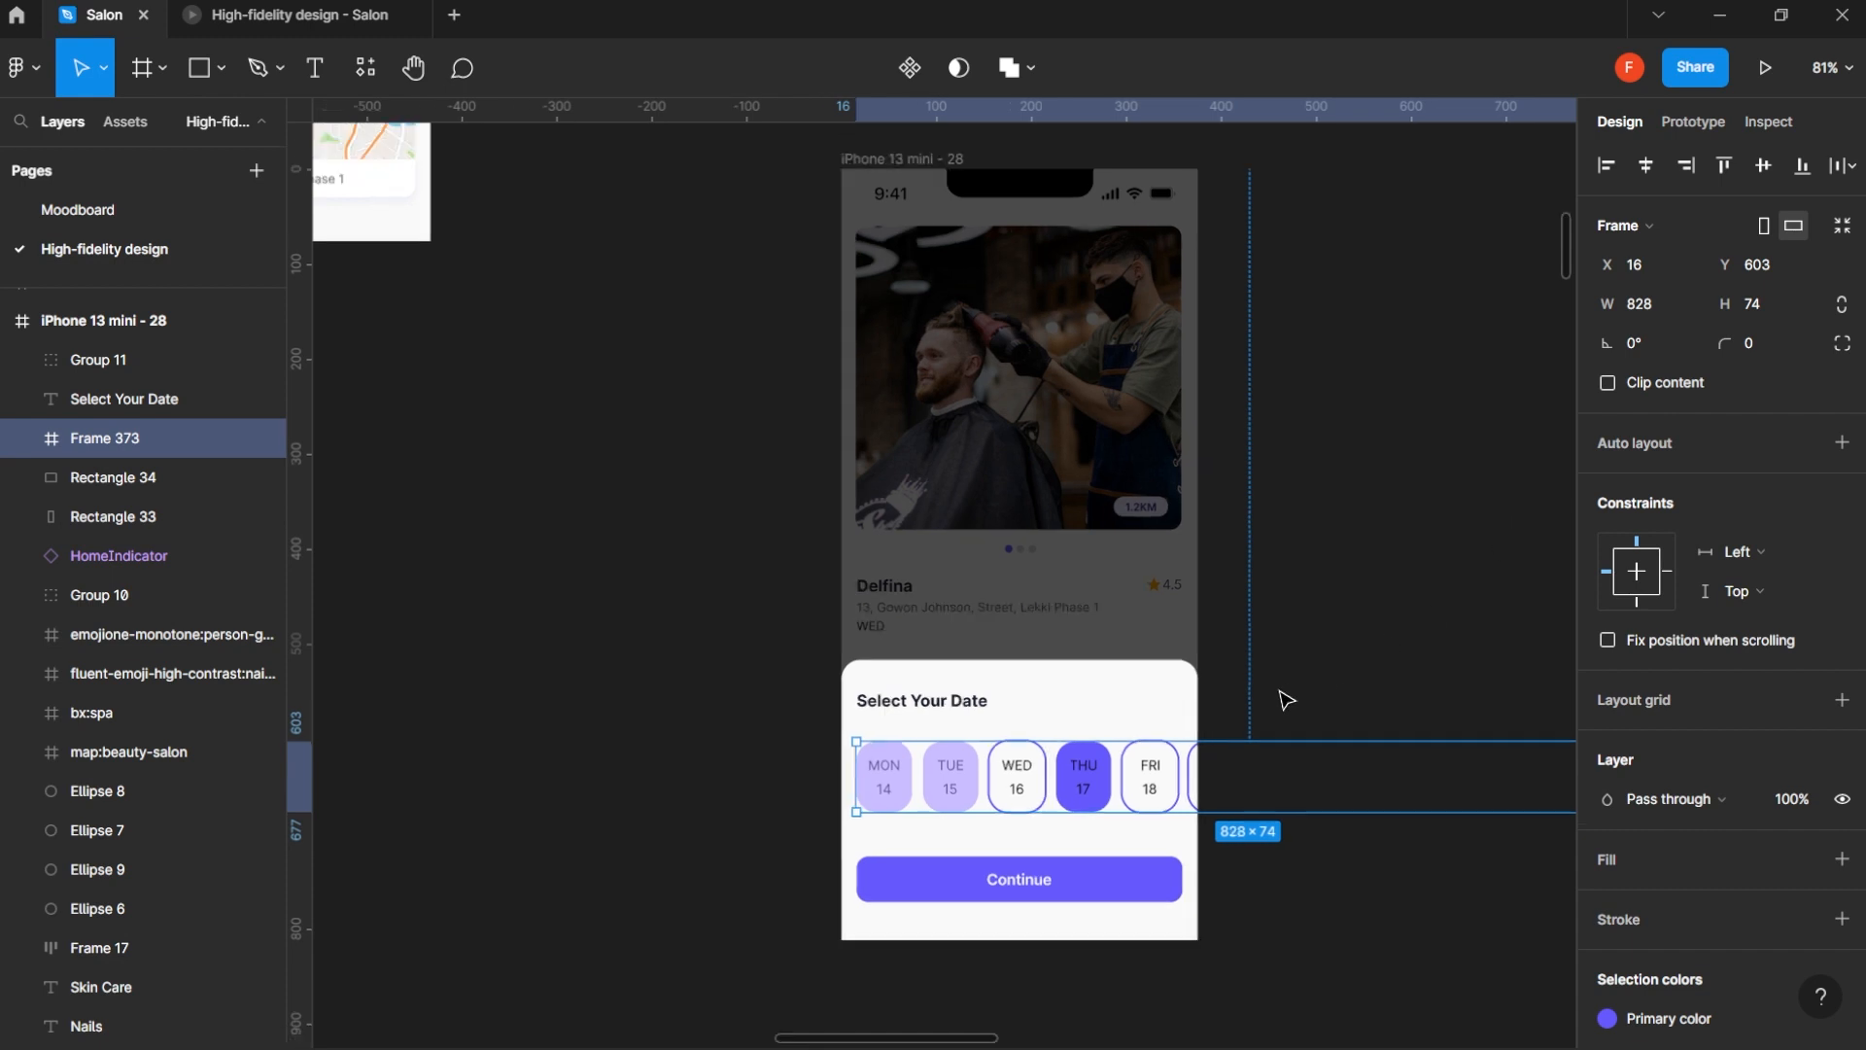
{"action": "scroll", "coordinate": [1337, 695], "scroll_direction": "right", "scroll_amount": 5}
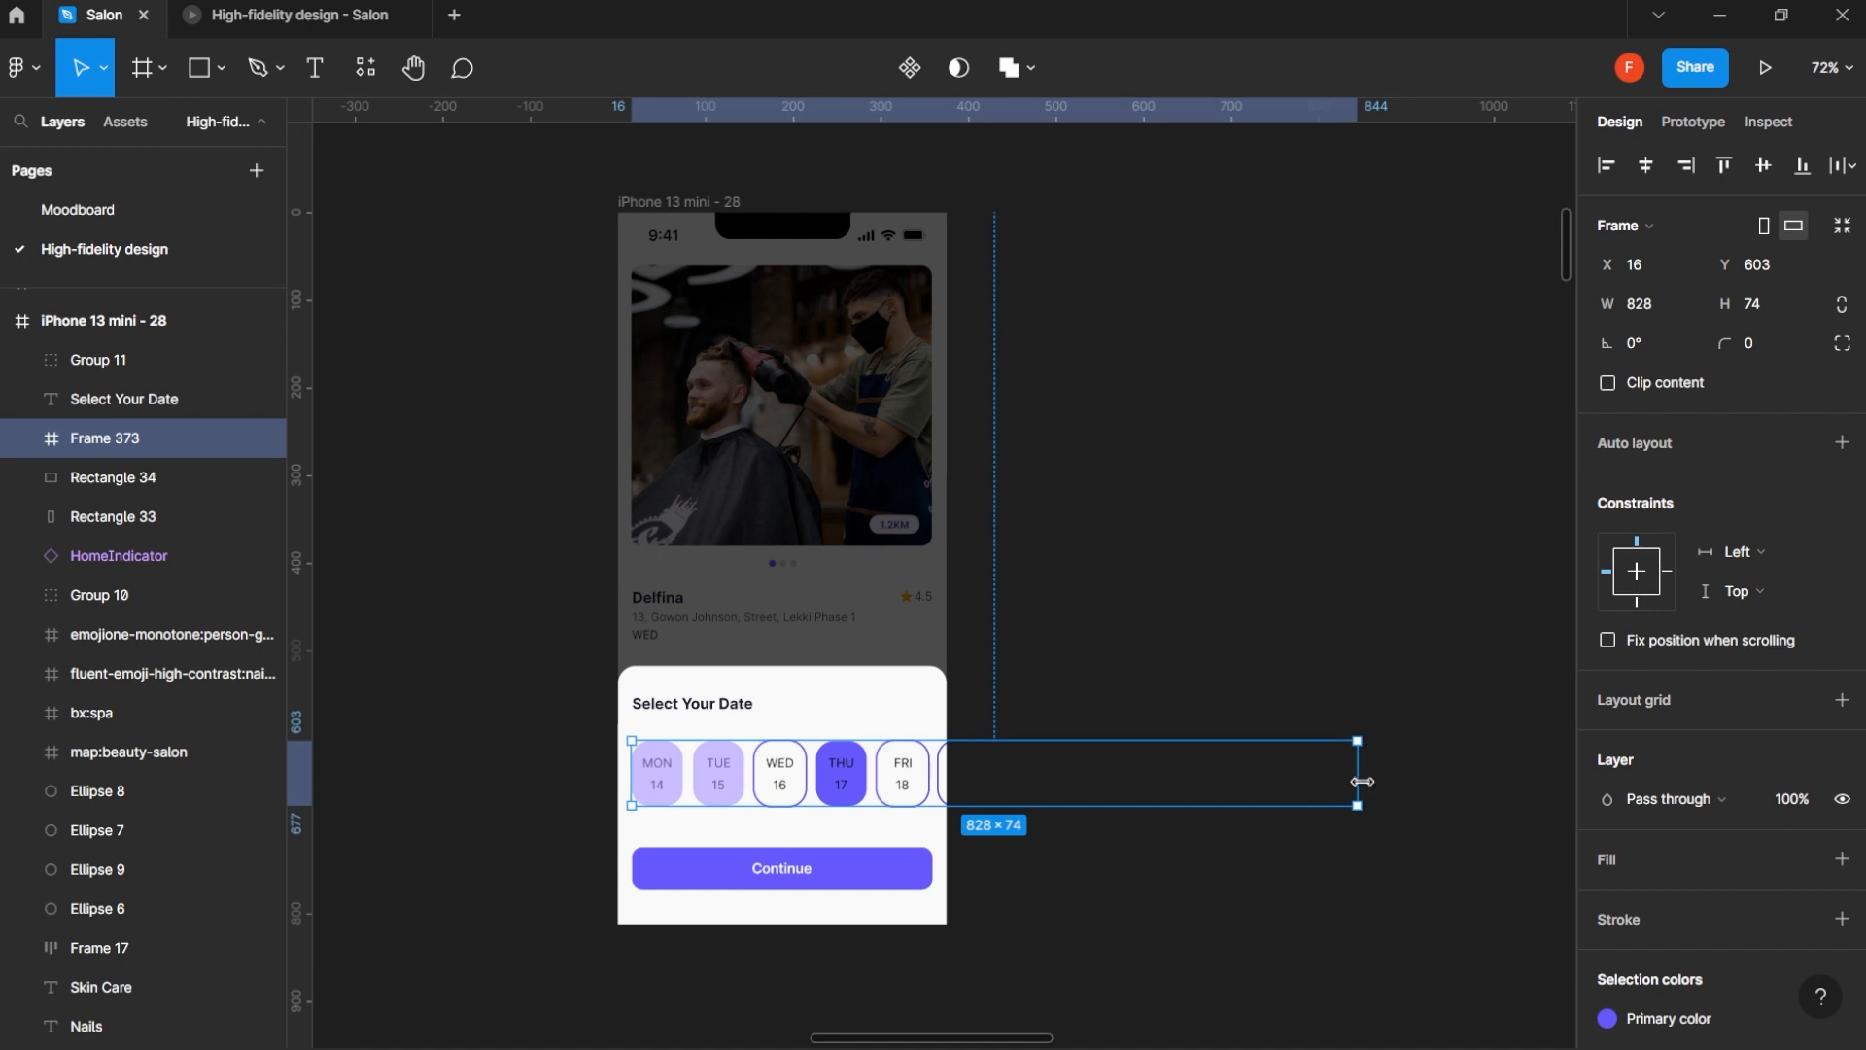
{"action": "left_click_drag", "start_coordinate": [1362, 782], "coordinate": [949, 774]}
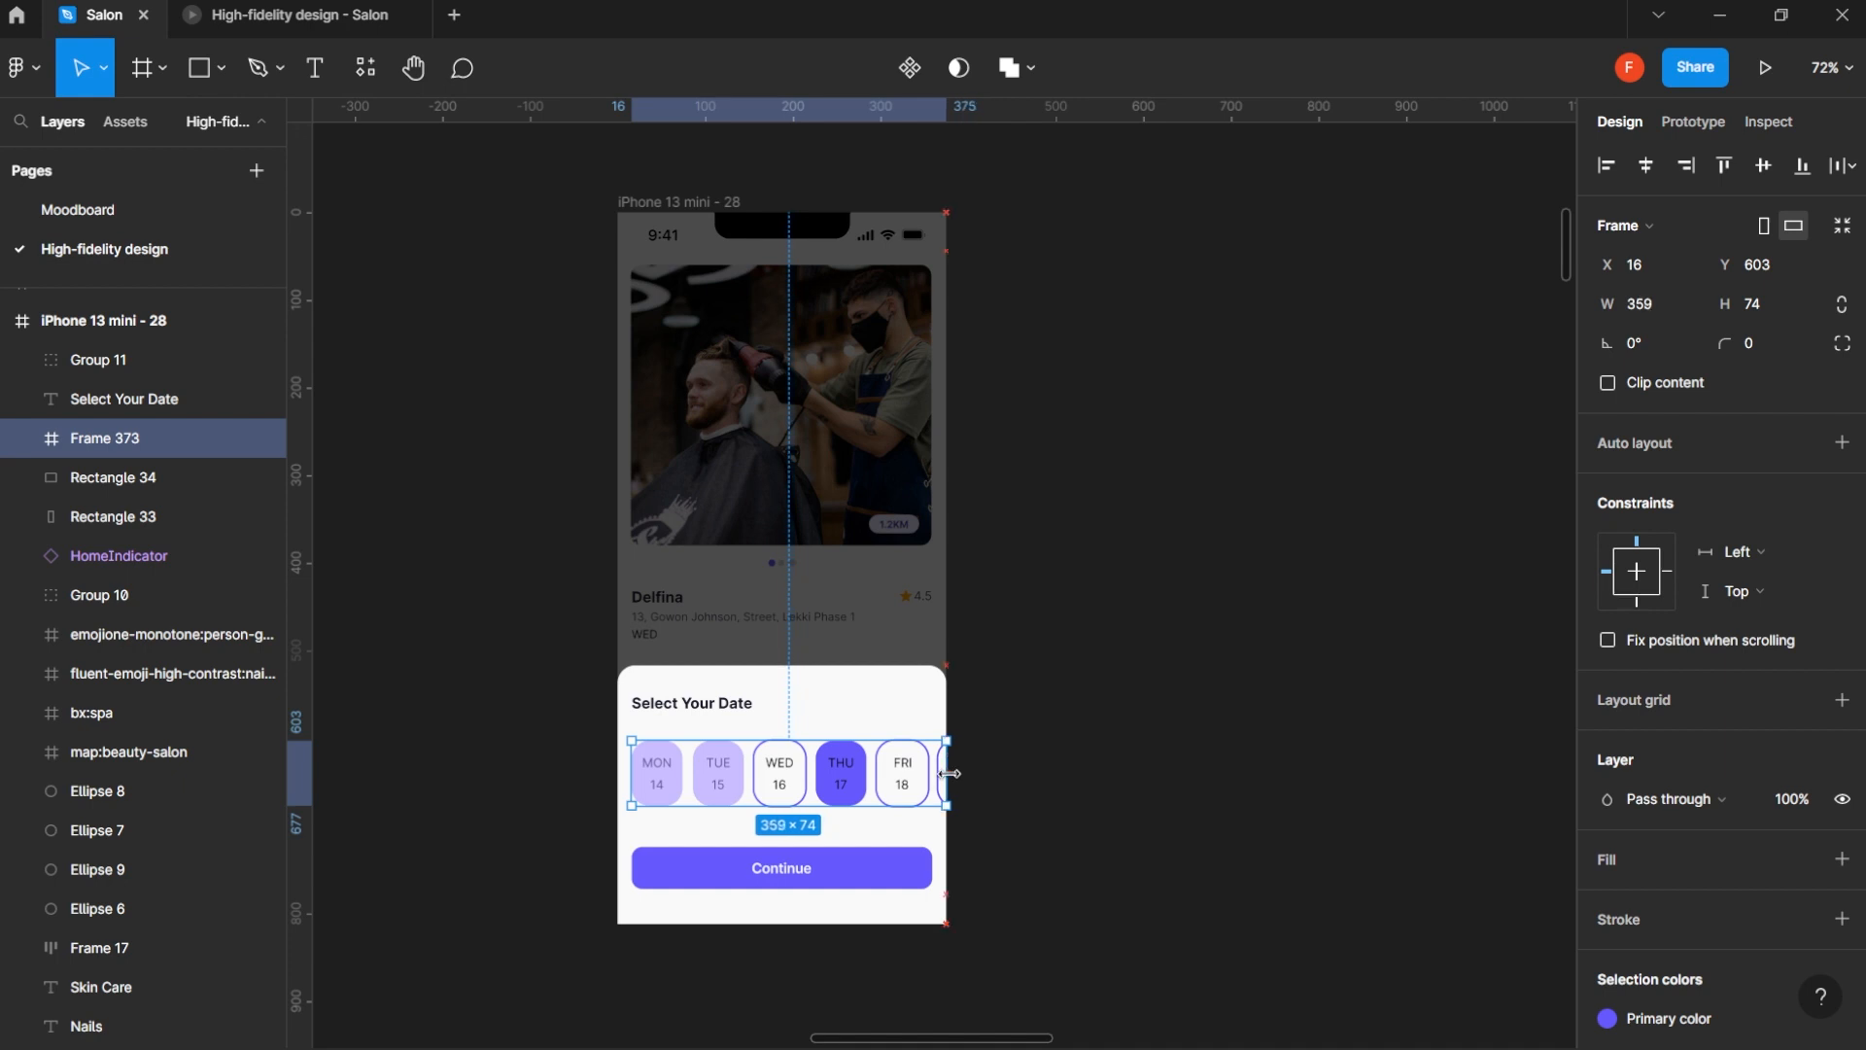
{"action": "scroll", "coordinate": [885, 774], "scroll_direction": "up", "scroll_amount": 3}
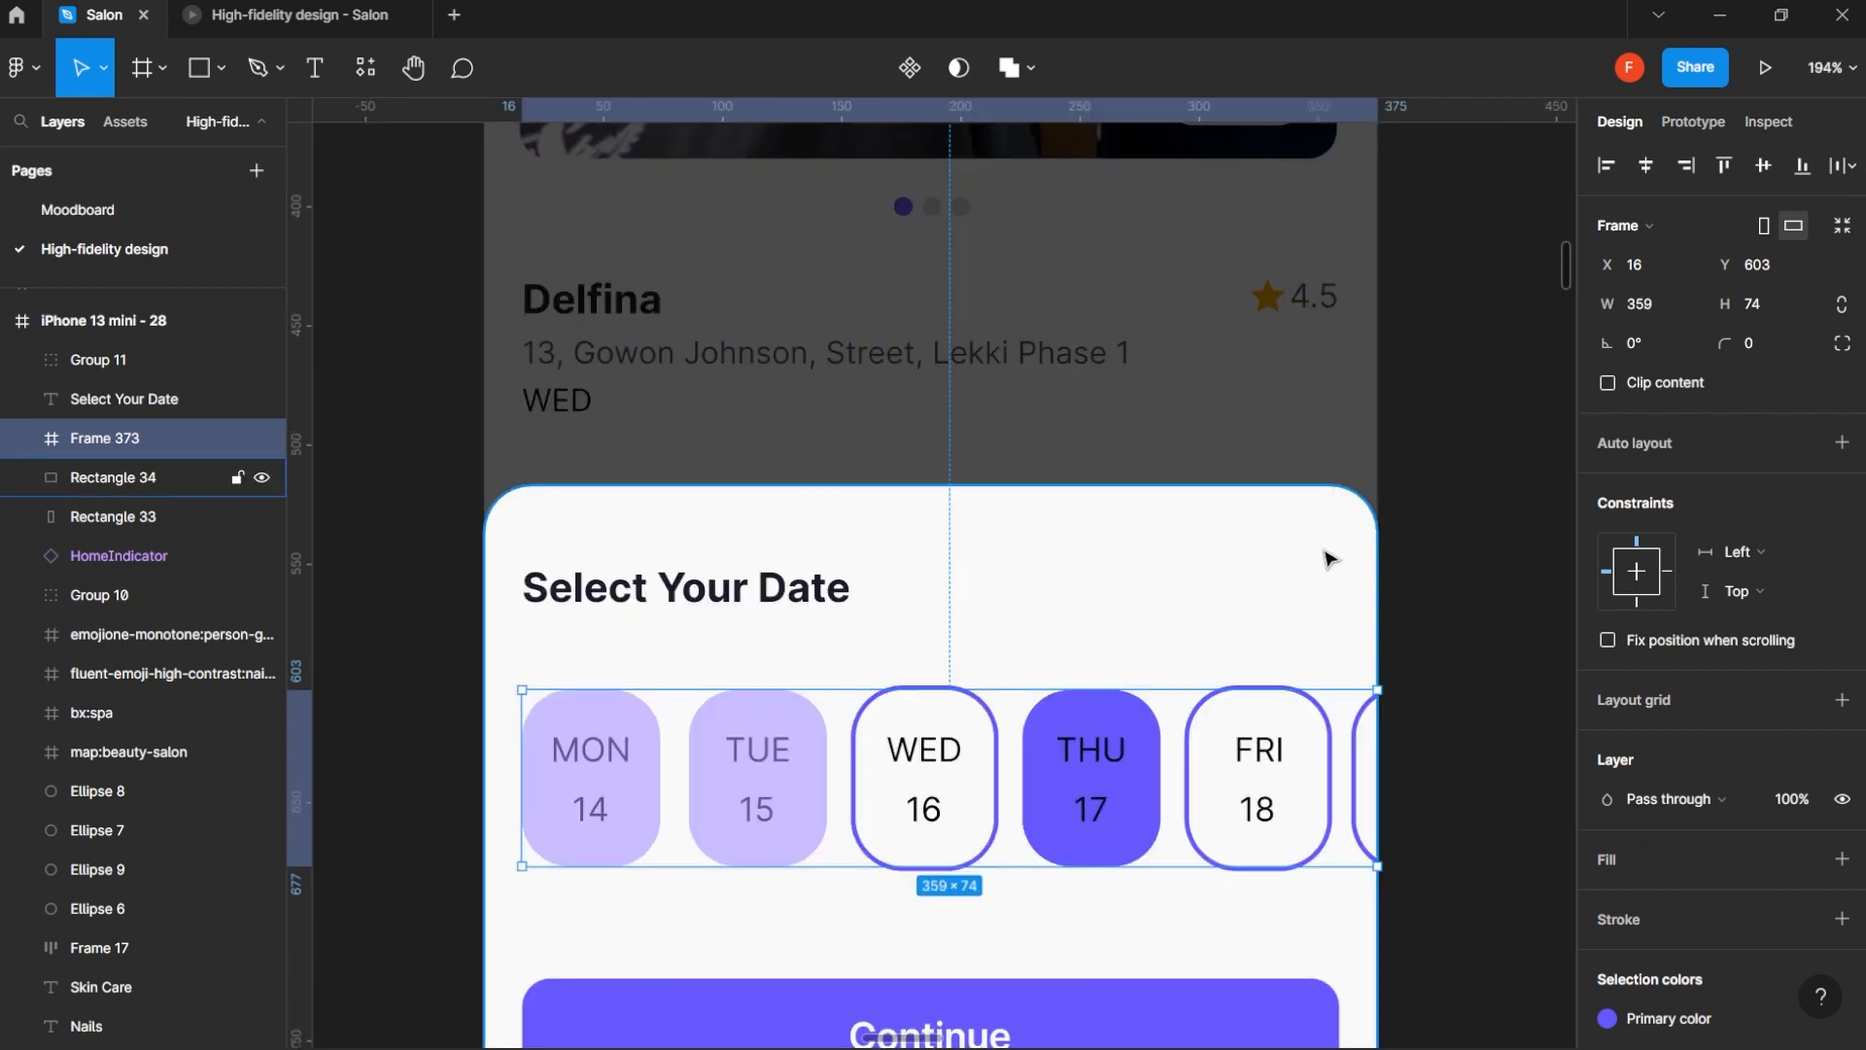
{"action": "scroll", "coordinate": [1325, 554], "scroll_direction": "down", "scroll_amount": 2}
{"action": "left_click_drag", "start_coordinate": [1366, 662], "coordinate": [1321, 661]}
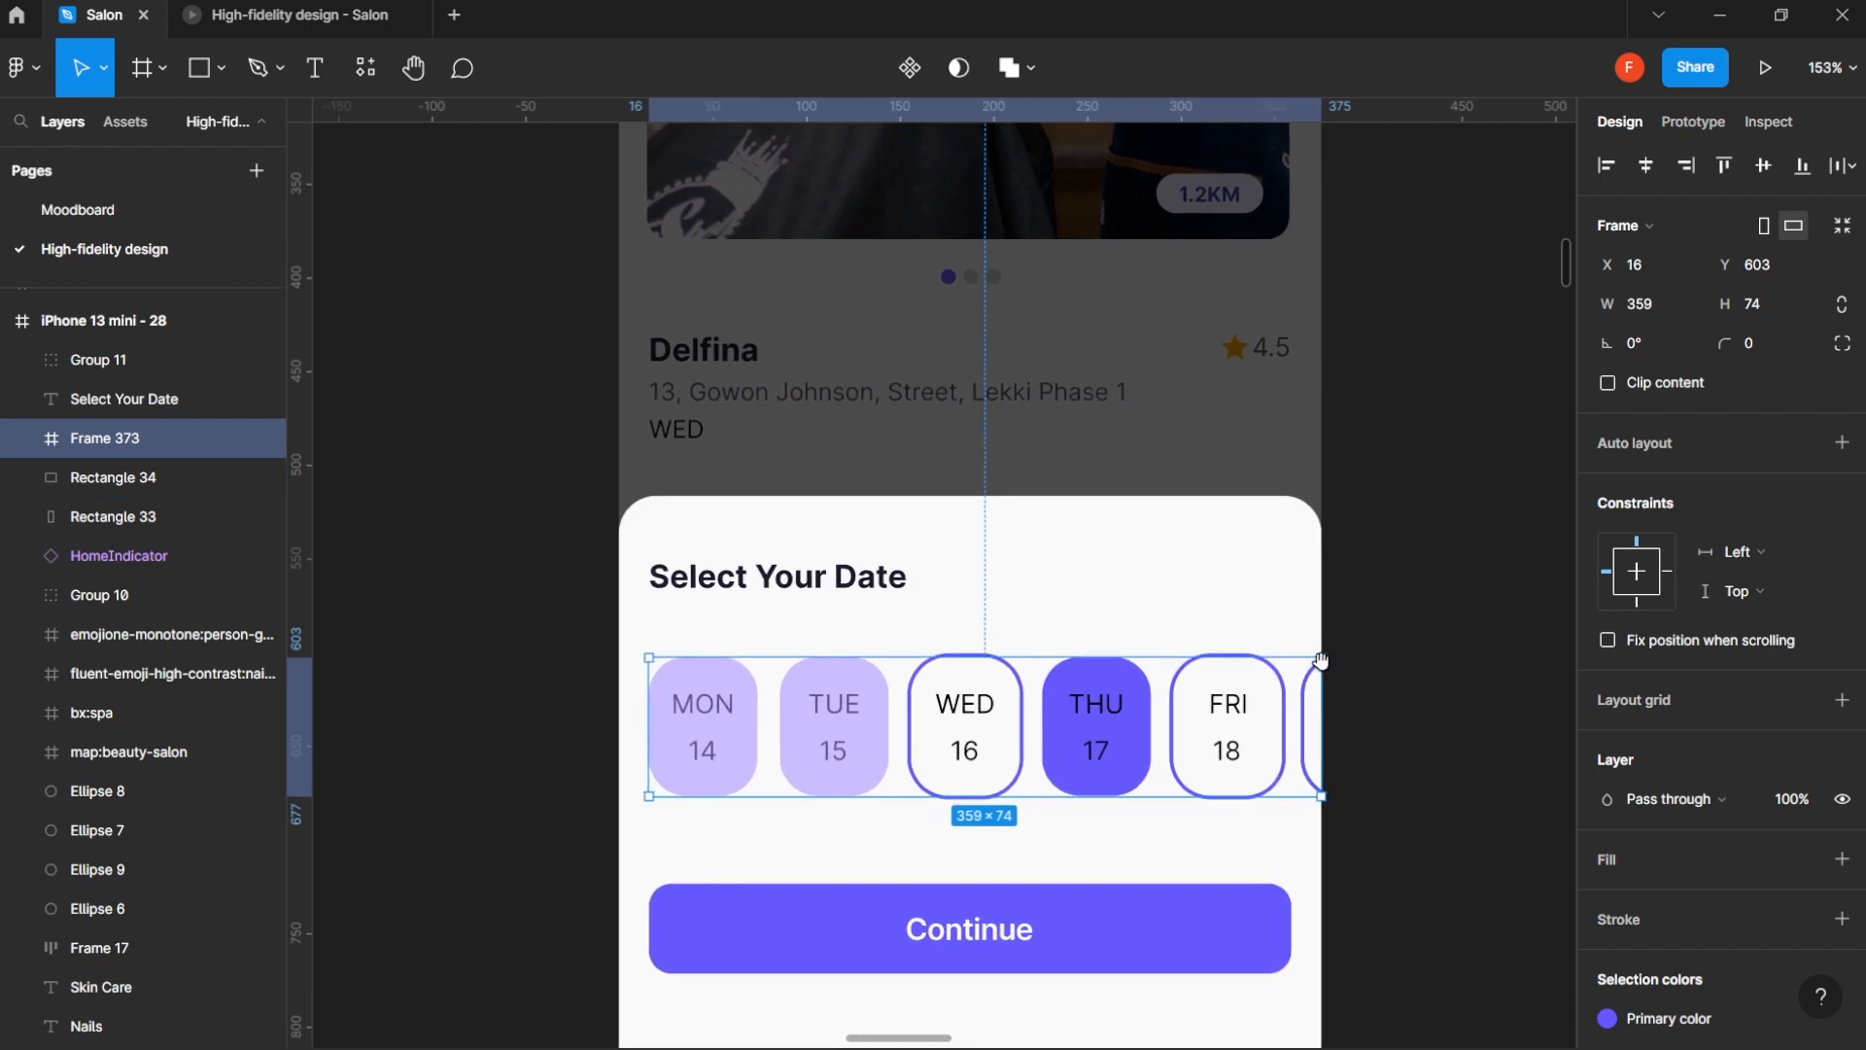
- Set the overflow scrolling of the date row, Frame 31, inside Frame 373 to horizontal scrolling
{"action": "left_click", "coordinate": [24, 438]}
{"action": "left_click", "coordinate": [118, 480]}
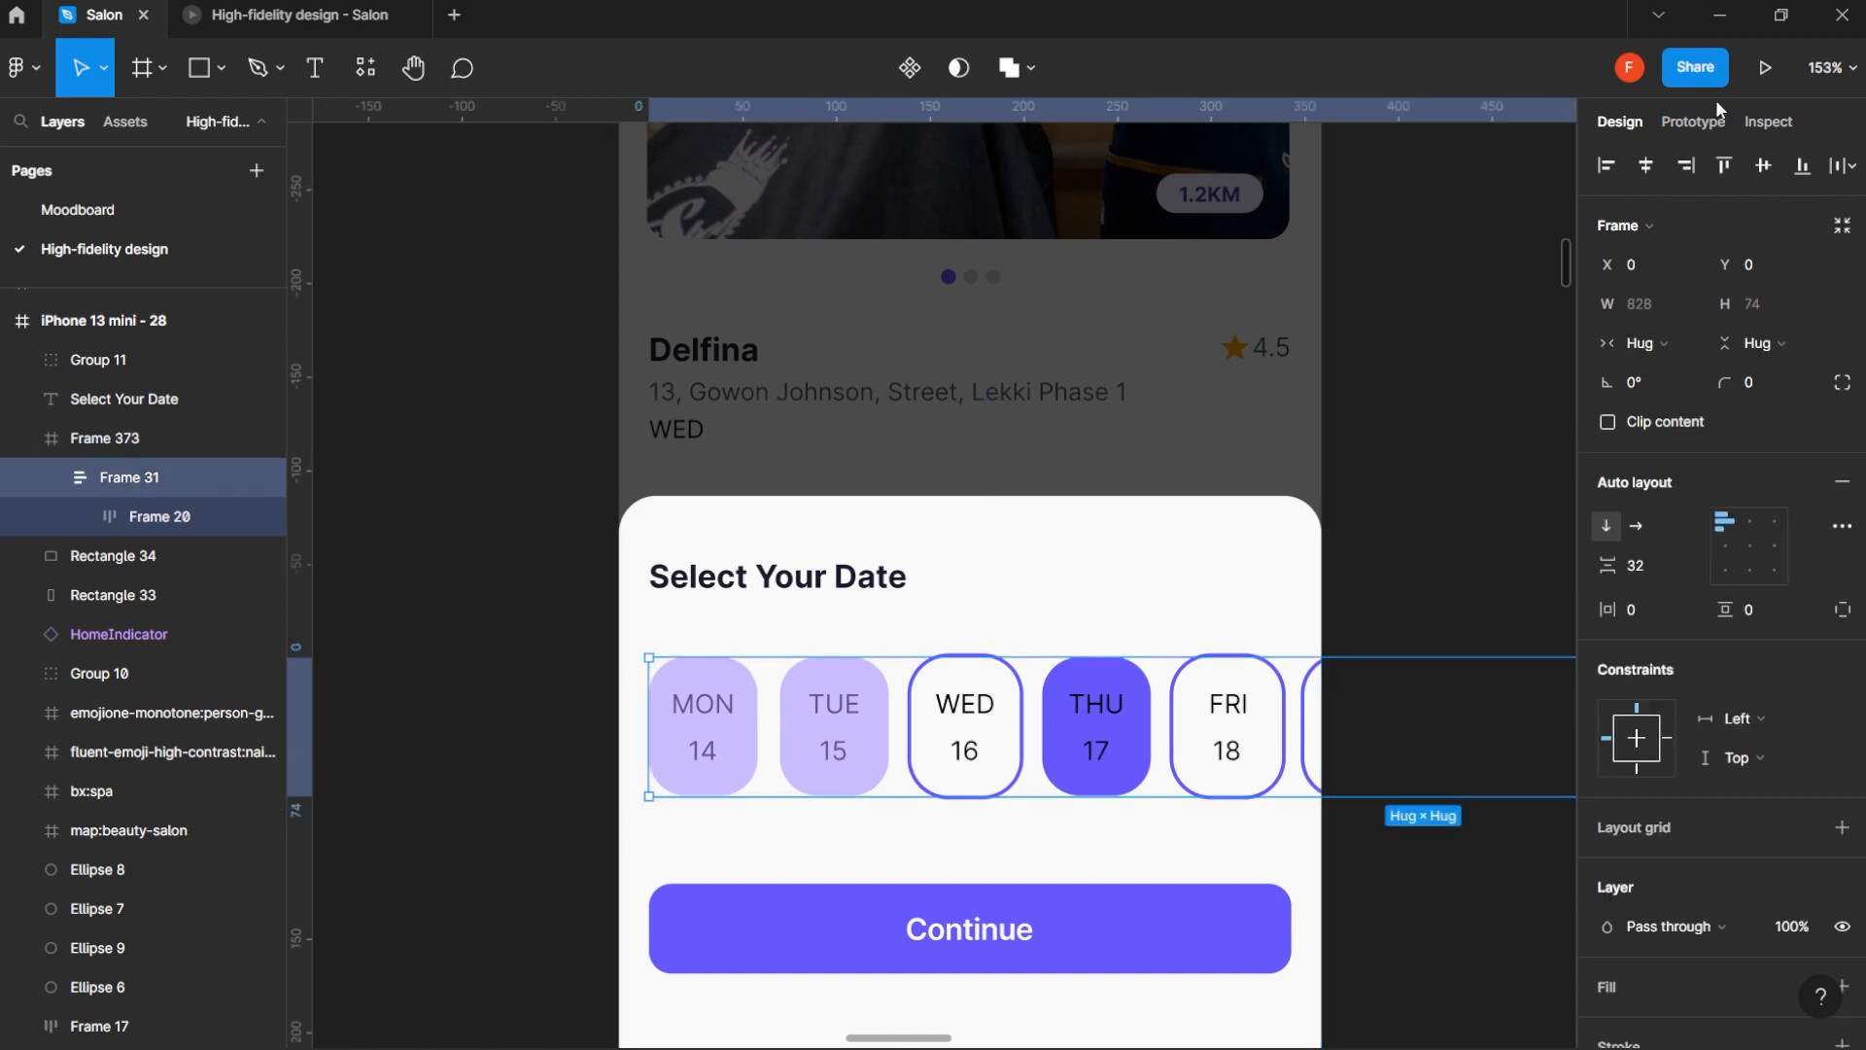
{"action": "left_click", "coordinate": [1690, 121]}
{"action": "left_click", "coordinate": [1660, 277]}
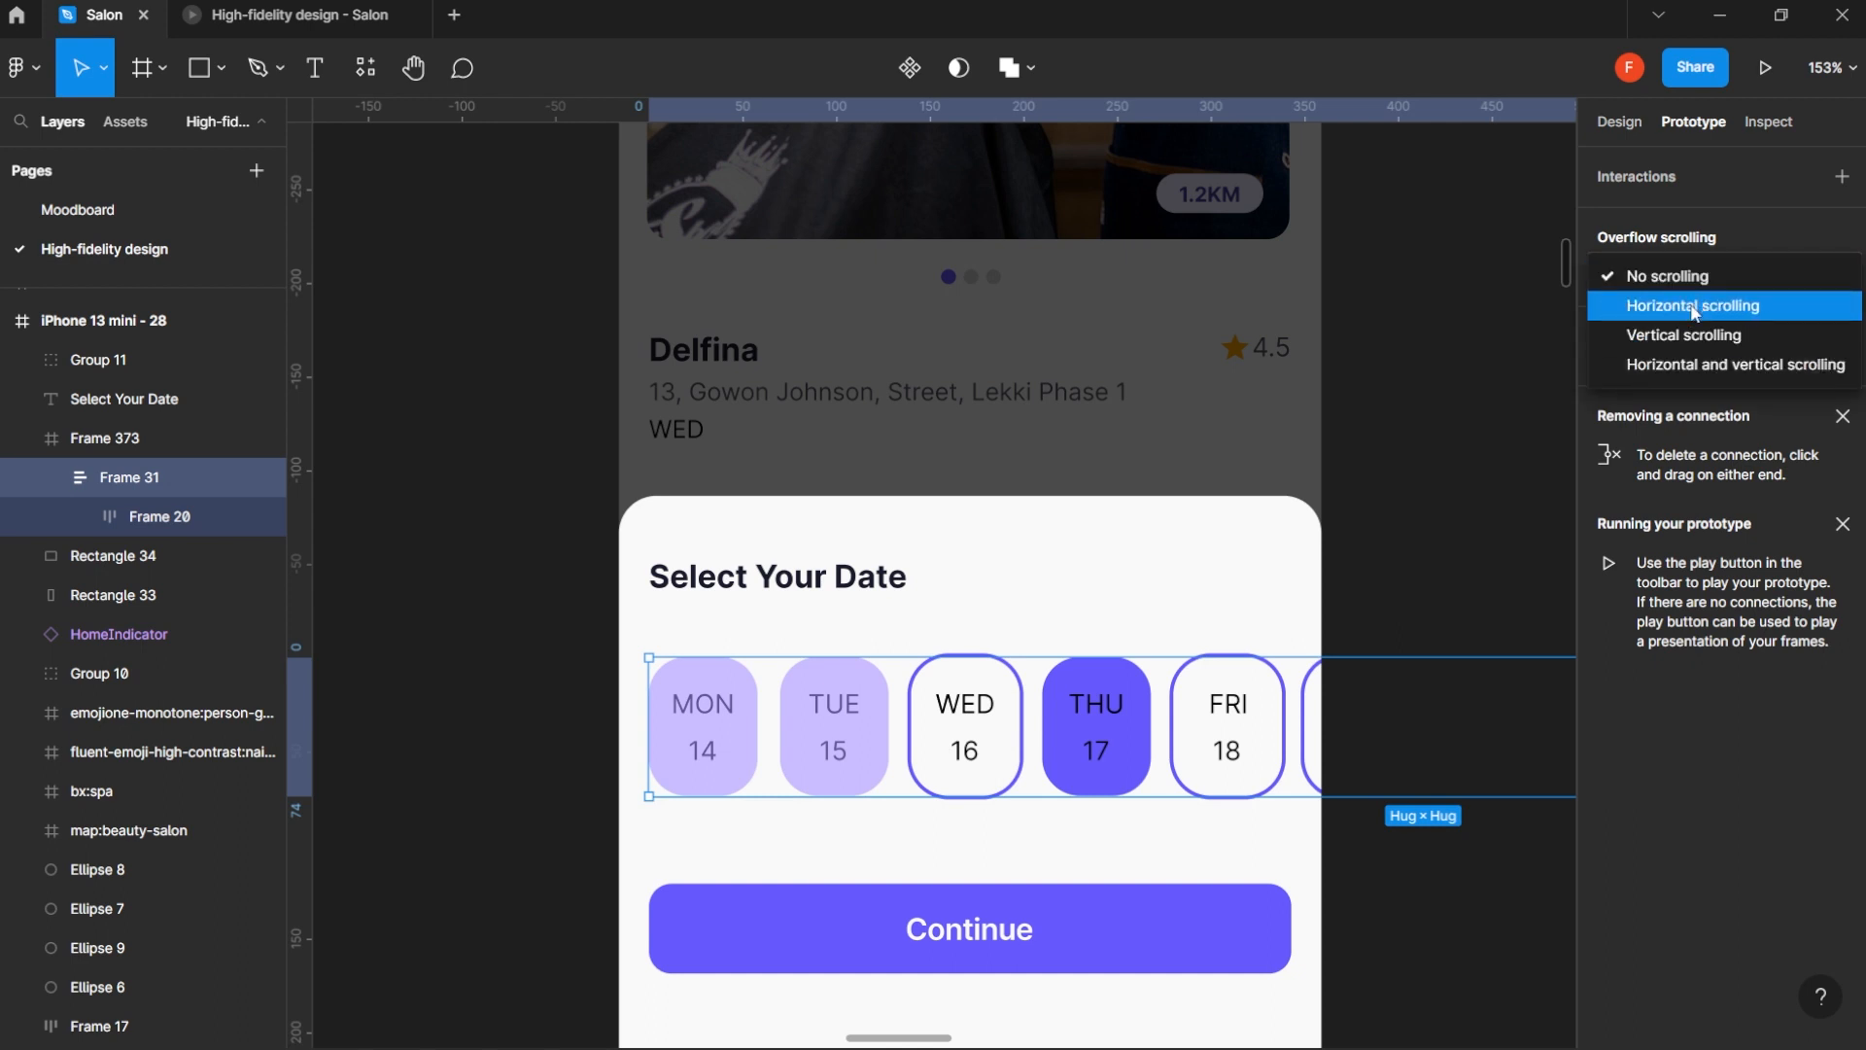
{"action": "left_click", "coordinate": [1692, 308]}
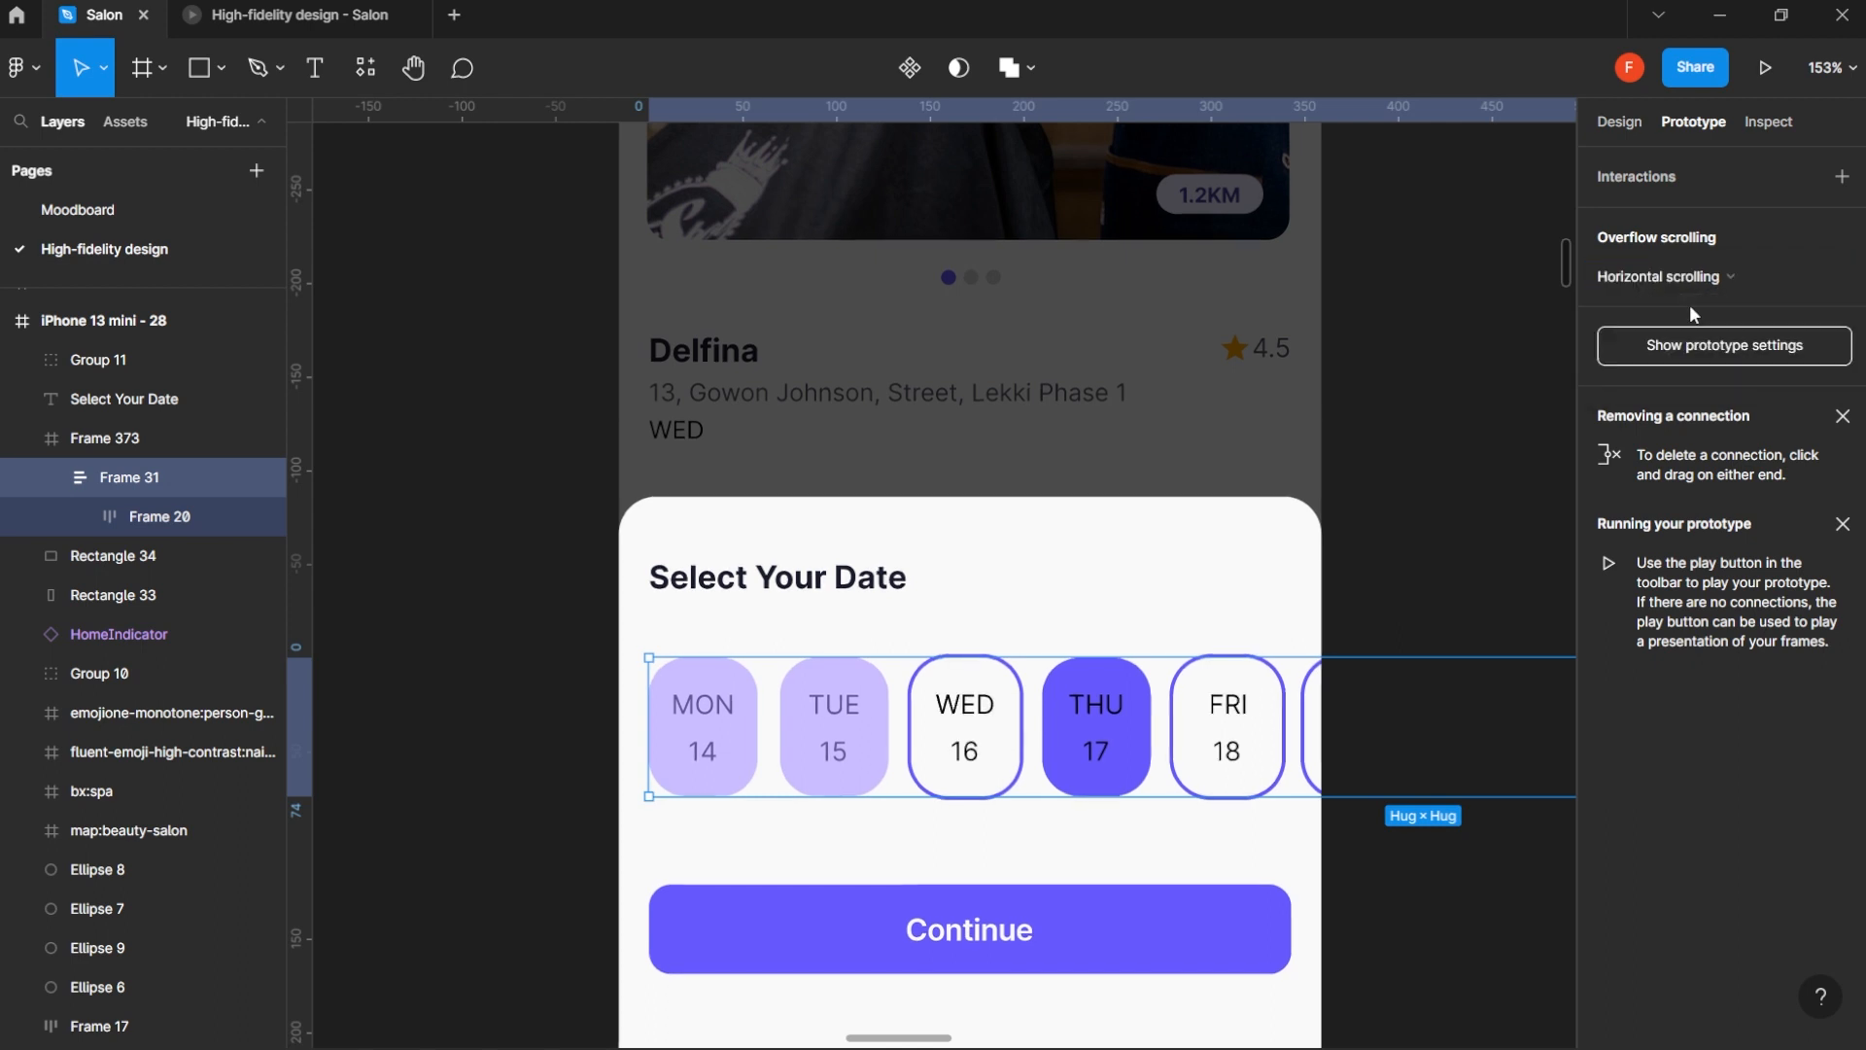
{"action": "left_click", "coordinate": [1414, 281]}
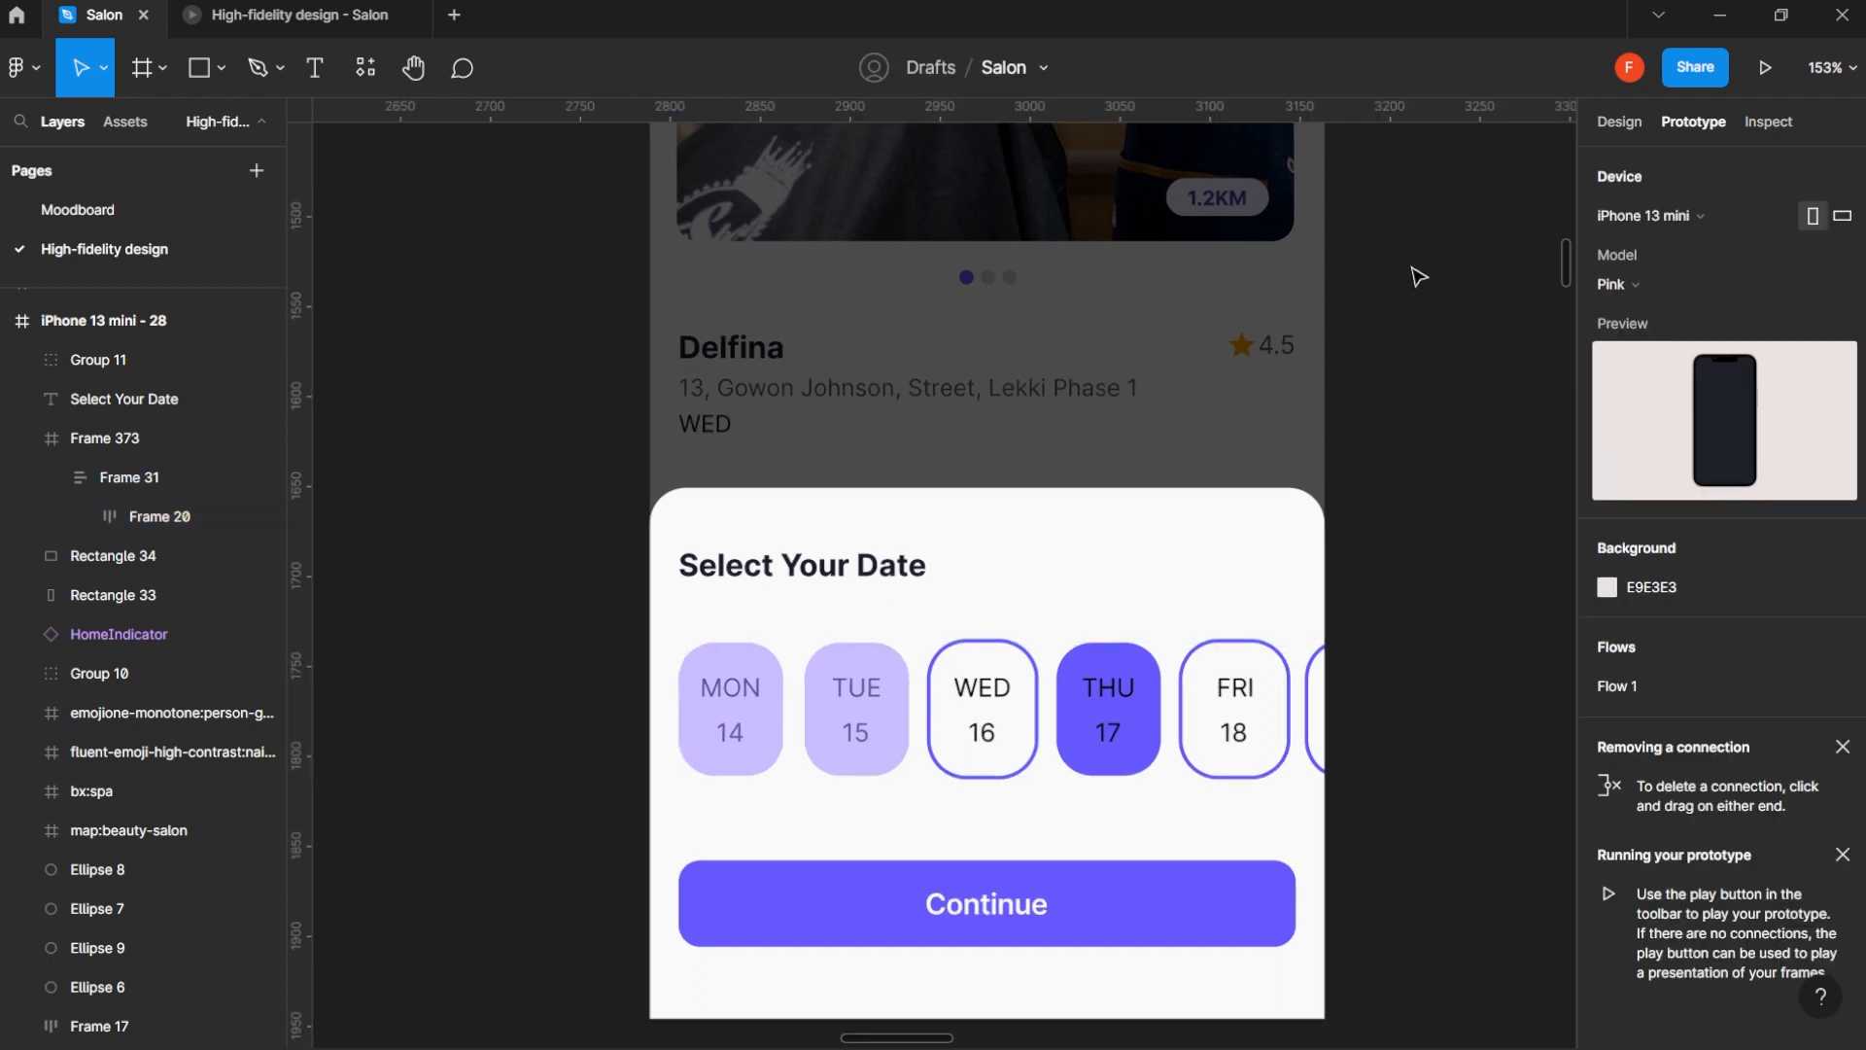
- Preview the iPhone 13 mini - 28 screen as a prototype, test swiping the date row, and return to the design file
{"action": "scroll", "coordinate": [1388, 275], "scroll_direction": "down", "scroll_amount": 3}
{"action": "left_click_drag", "start_coordinate": [1388, 275], "coordinate": [1239, 432]}
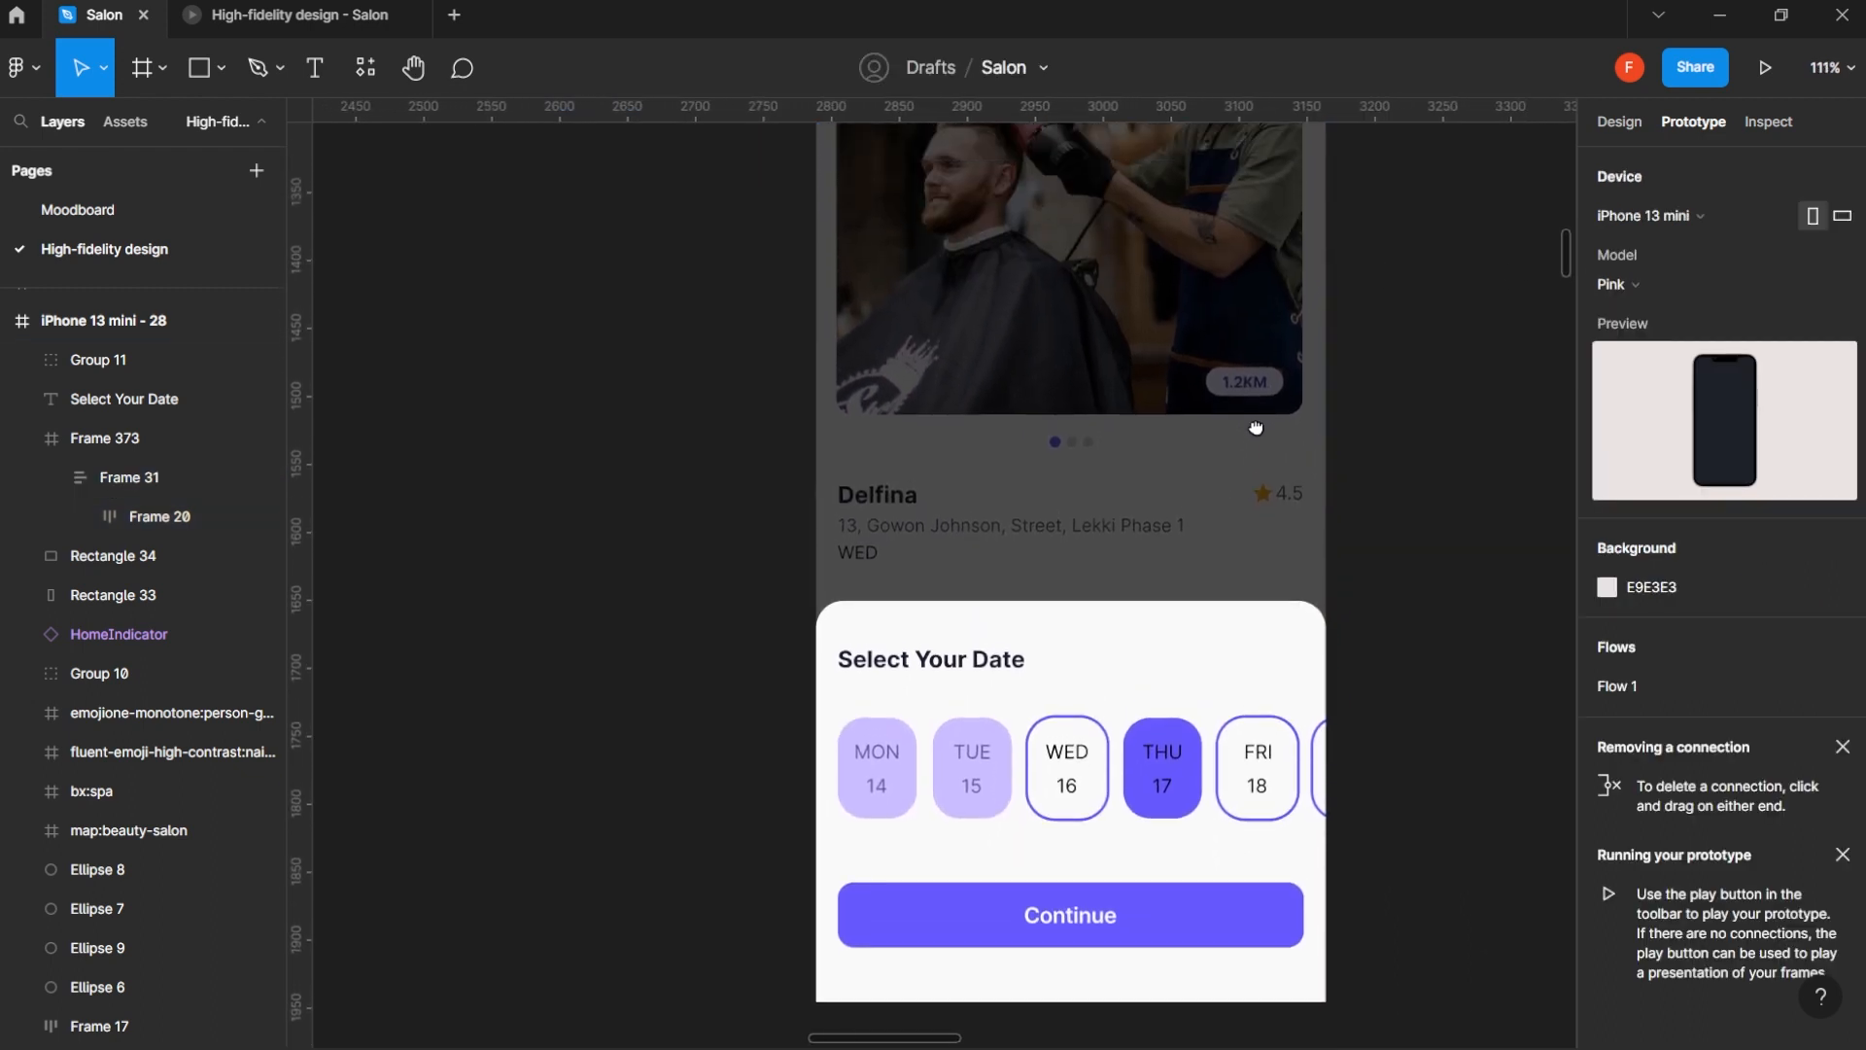
{"action": "scroll", "coordinate": [1254, 428], "scroll_direction": "down", "scroll_amount": 5}
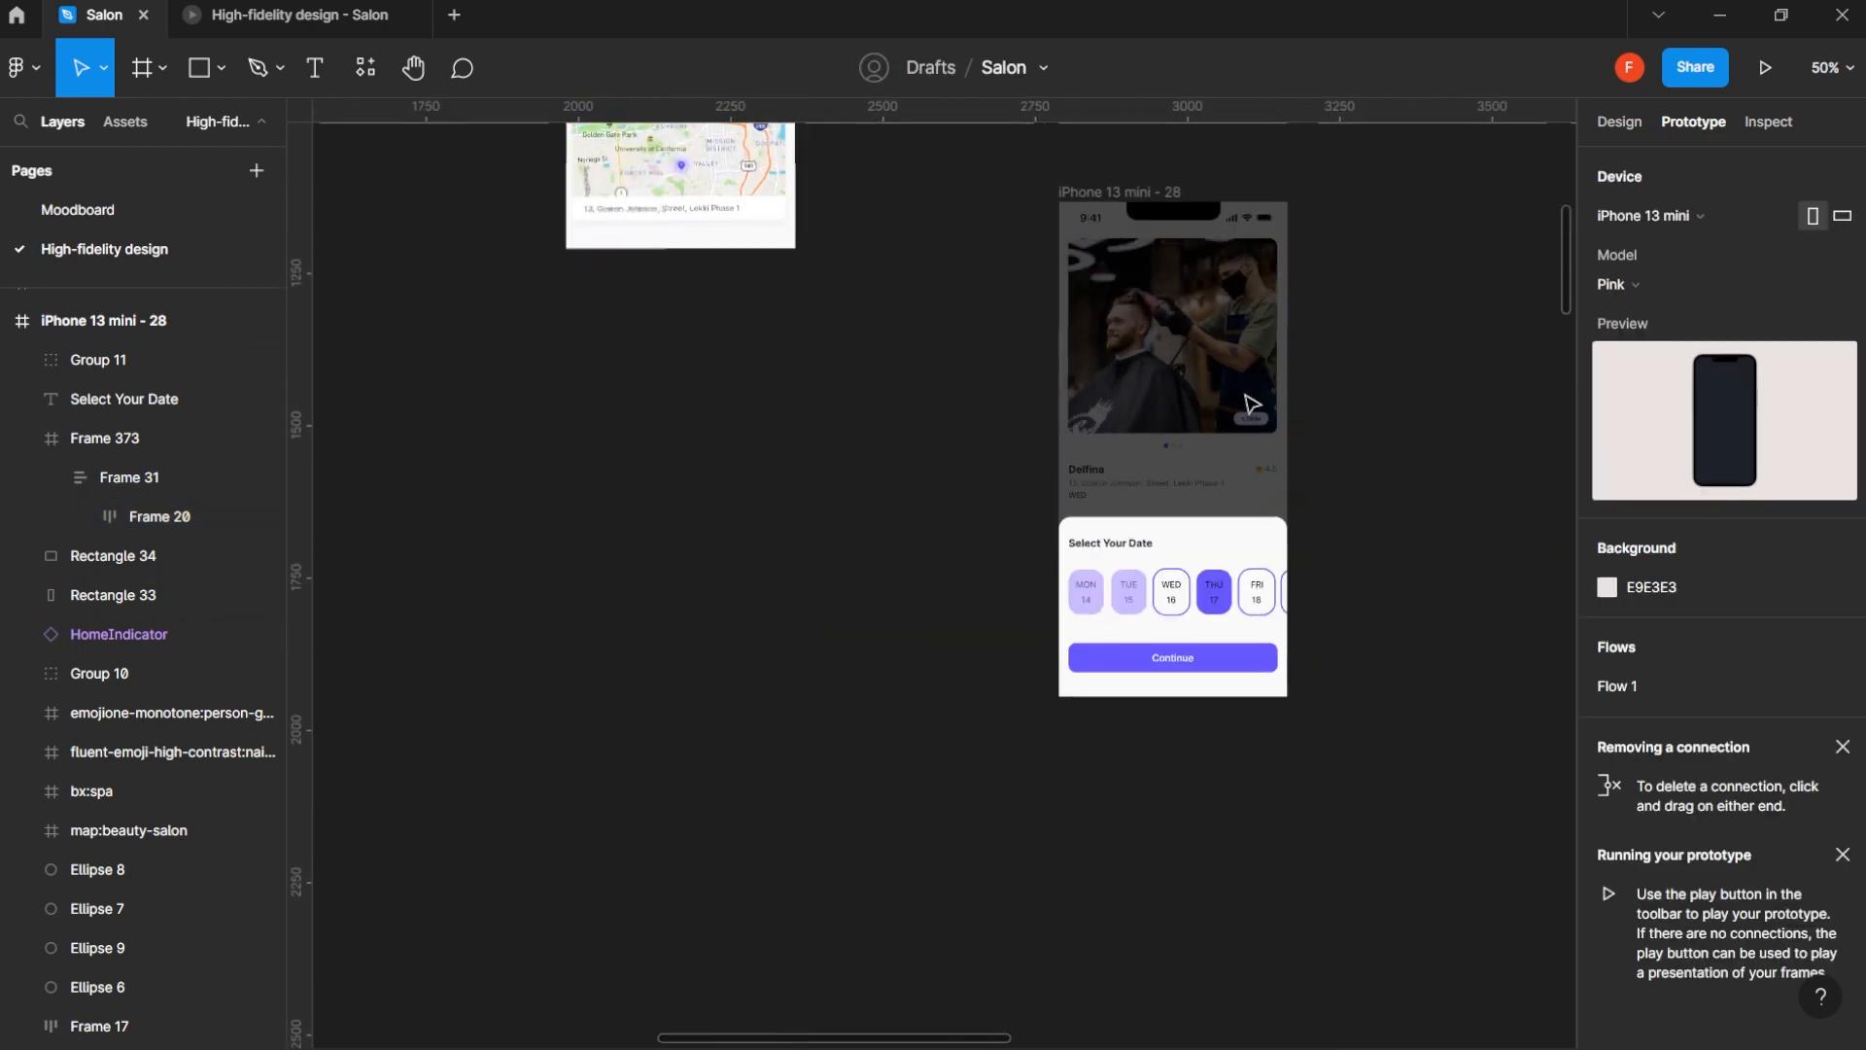
{"action": "left_click", "coordinate": [1136, 191]}
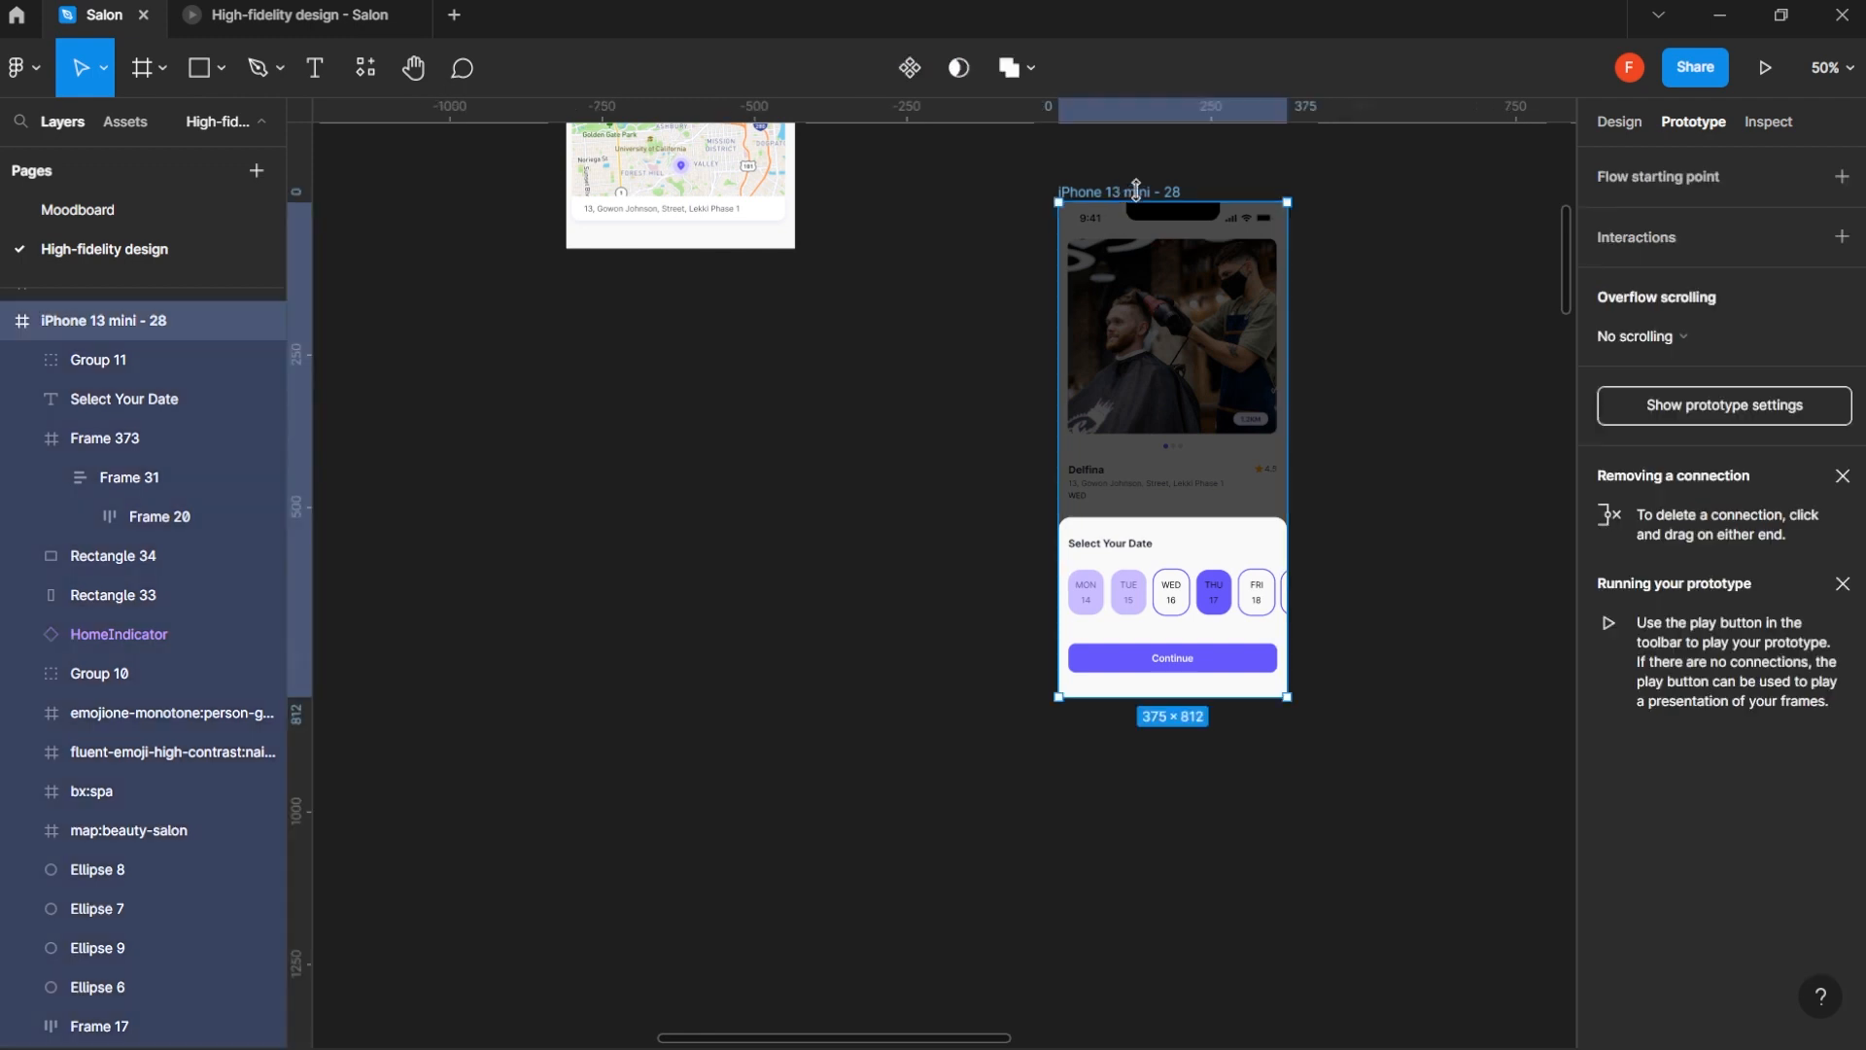
{"action": "left_click", "coordinate": [1770, 67]}
{"action": "left_click_drag", "start_coordinate": [1033, 762], "coordinate": [1162, 779]}
{"action": "key", "text": "ctrl+Tab"}
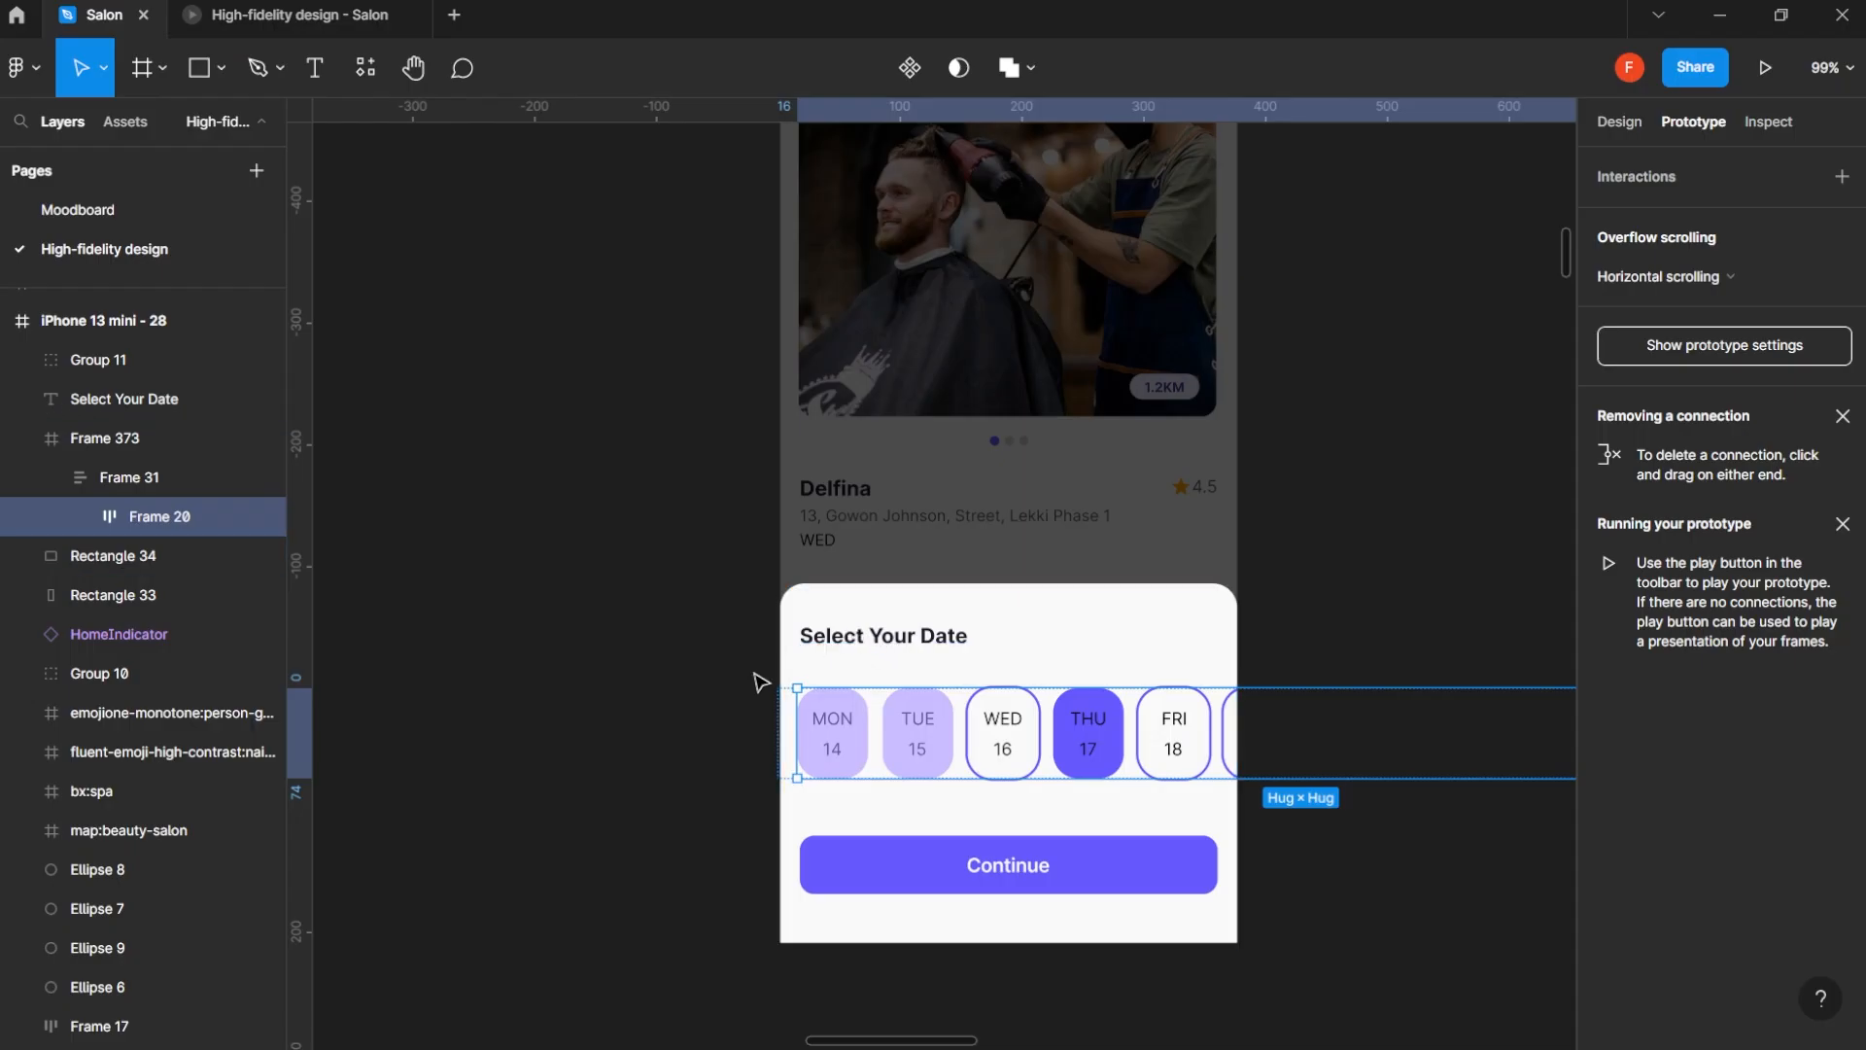
- Duplicate the Select A Barber screen, iPhone 13 mini - 5, and place the copy below it beside iPhone 13 mini - 28
{"action": "left_click", "coordinate": [727, 731]}
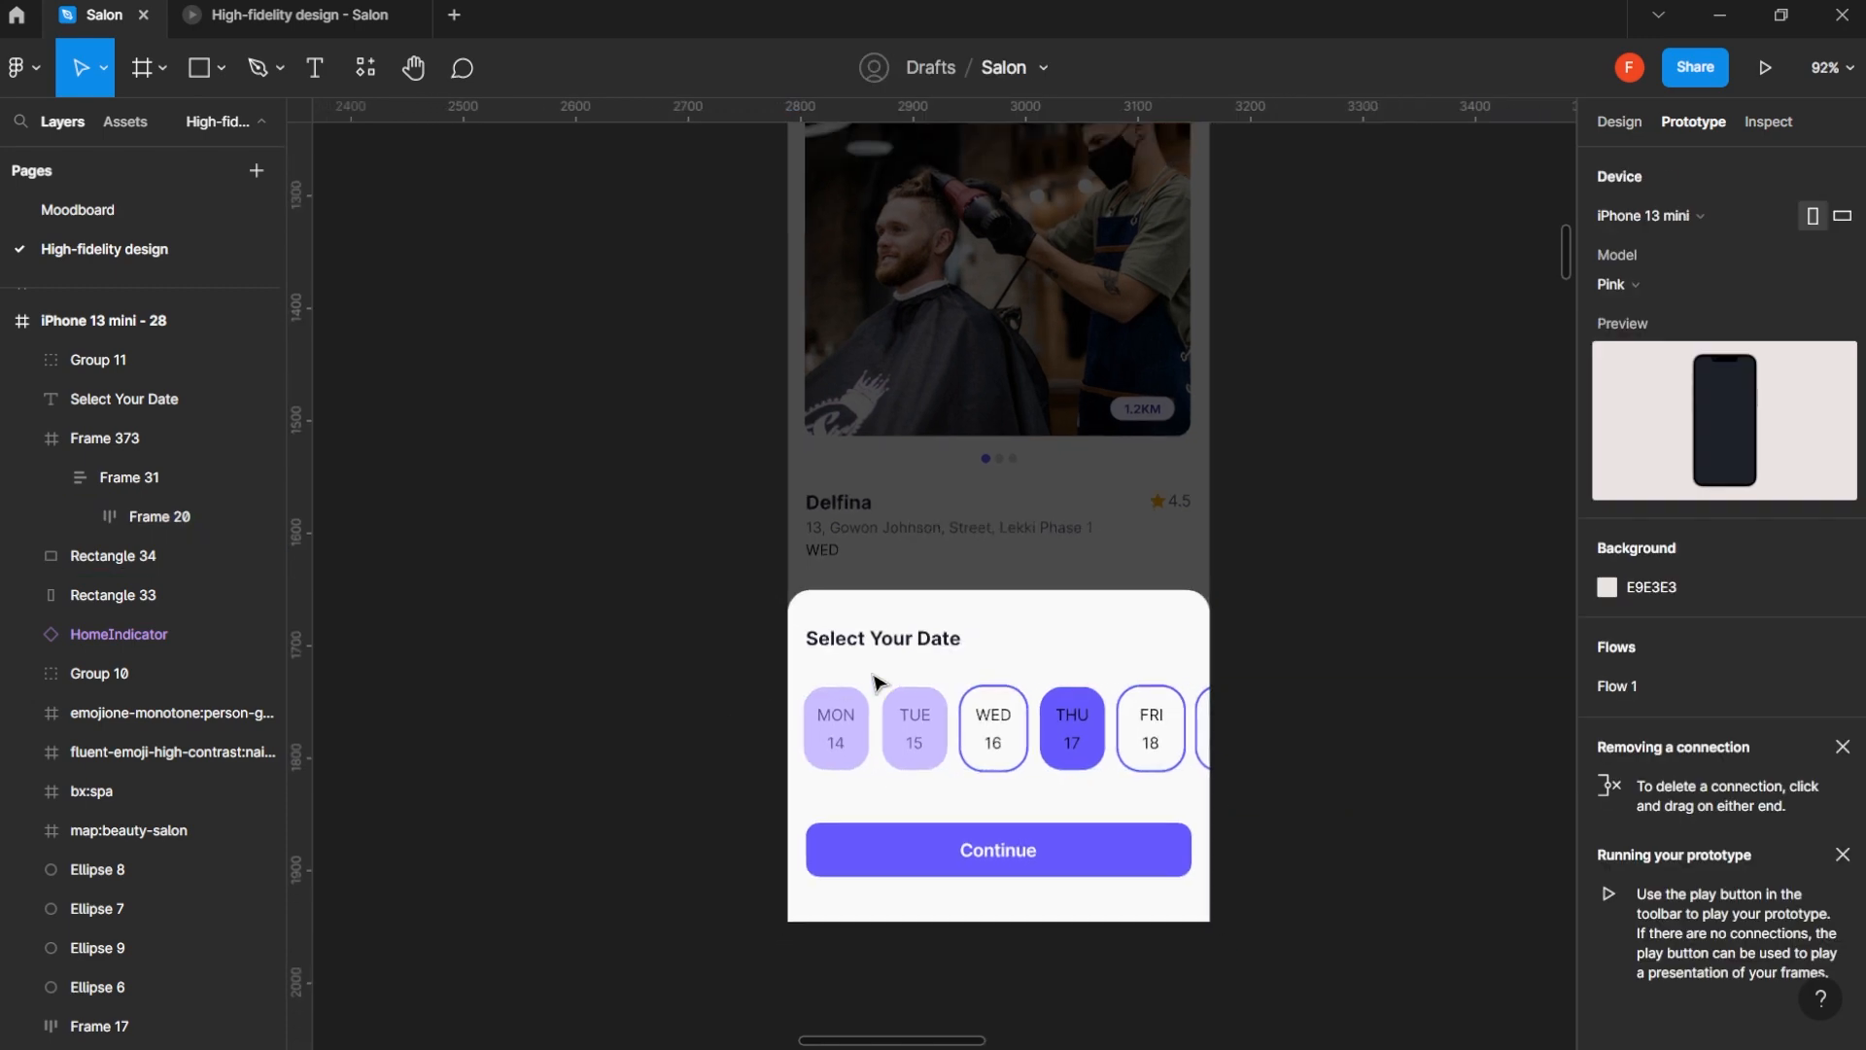
{"action": "scroll", "coordinate": [877, 563], "scroll_direction": "down", "scroll_amount": 5}
{"action": "left_click", "coordinate": [948, 403]}
{"action": "scroll", "coordinate": [948, 402], "scroll_direction": "up", "scroll_amount": 3}
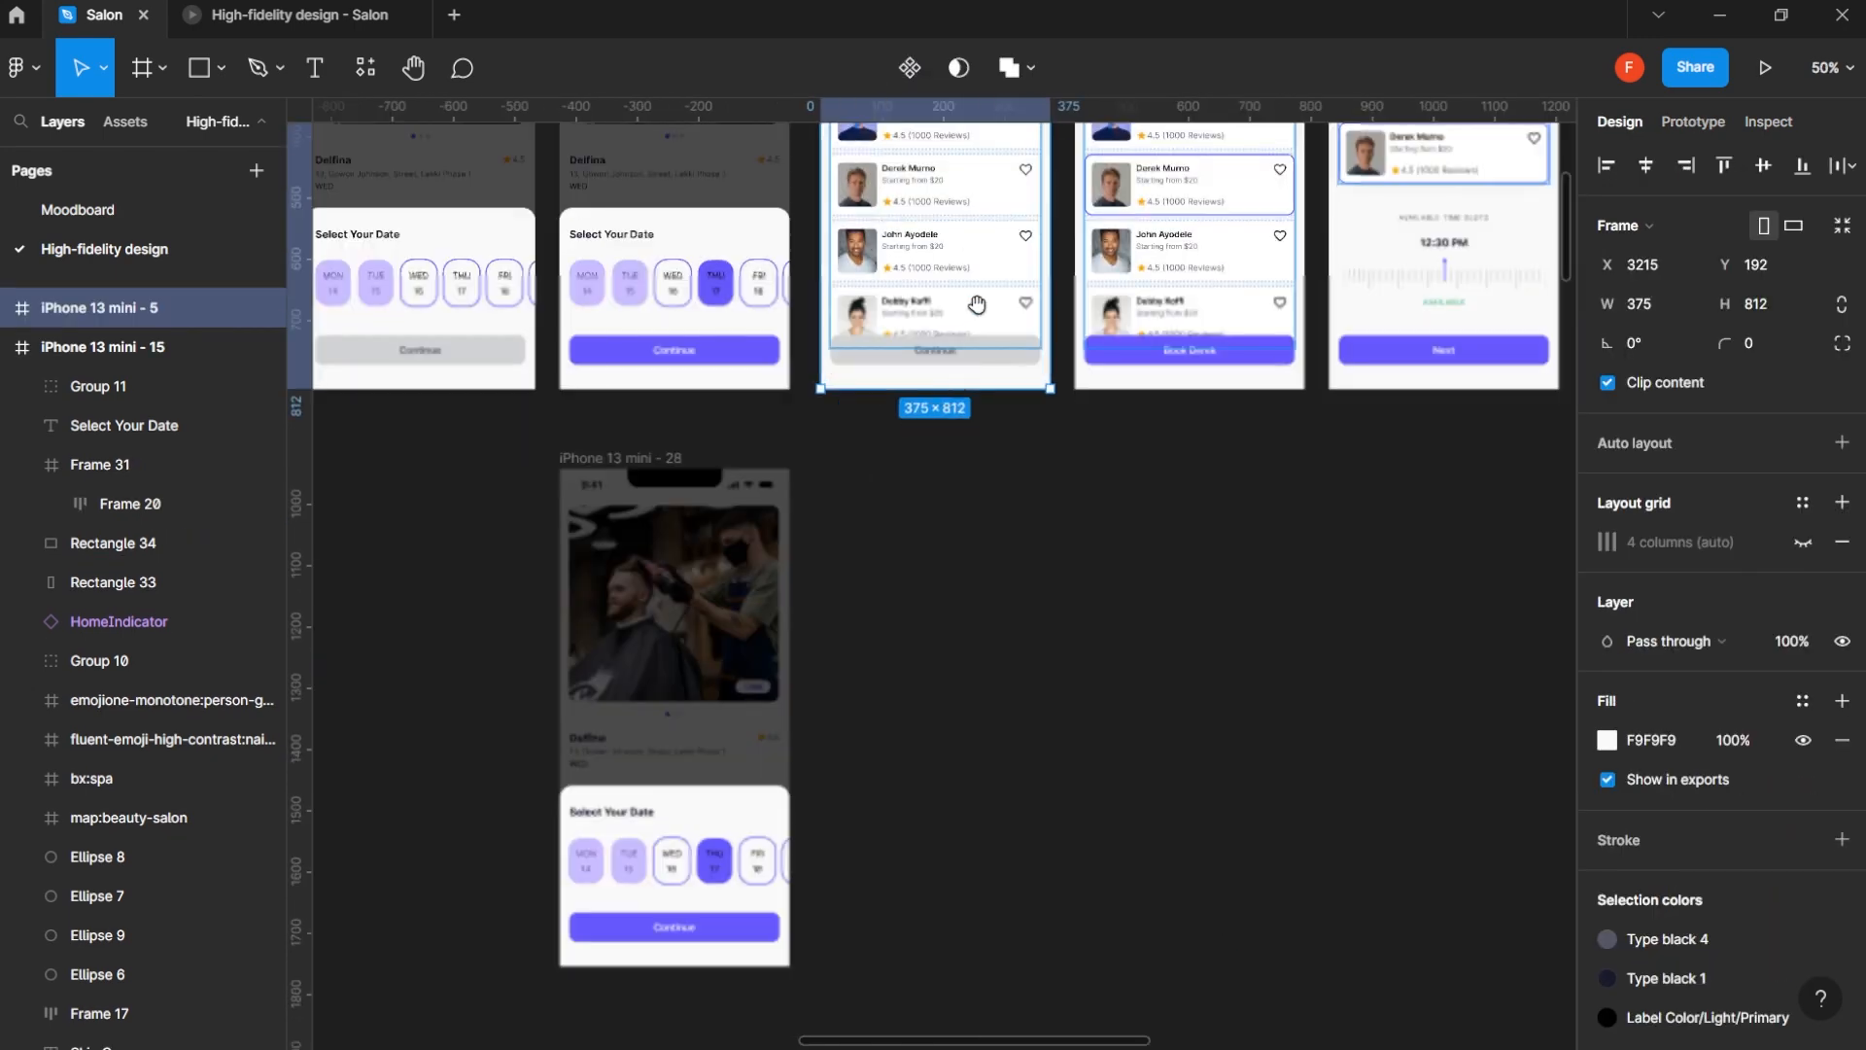
{"action": "scroll", "coordinate": [975, 466], "scroll_direction": "up", "scroll_amount": 3}
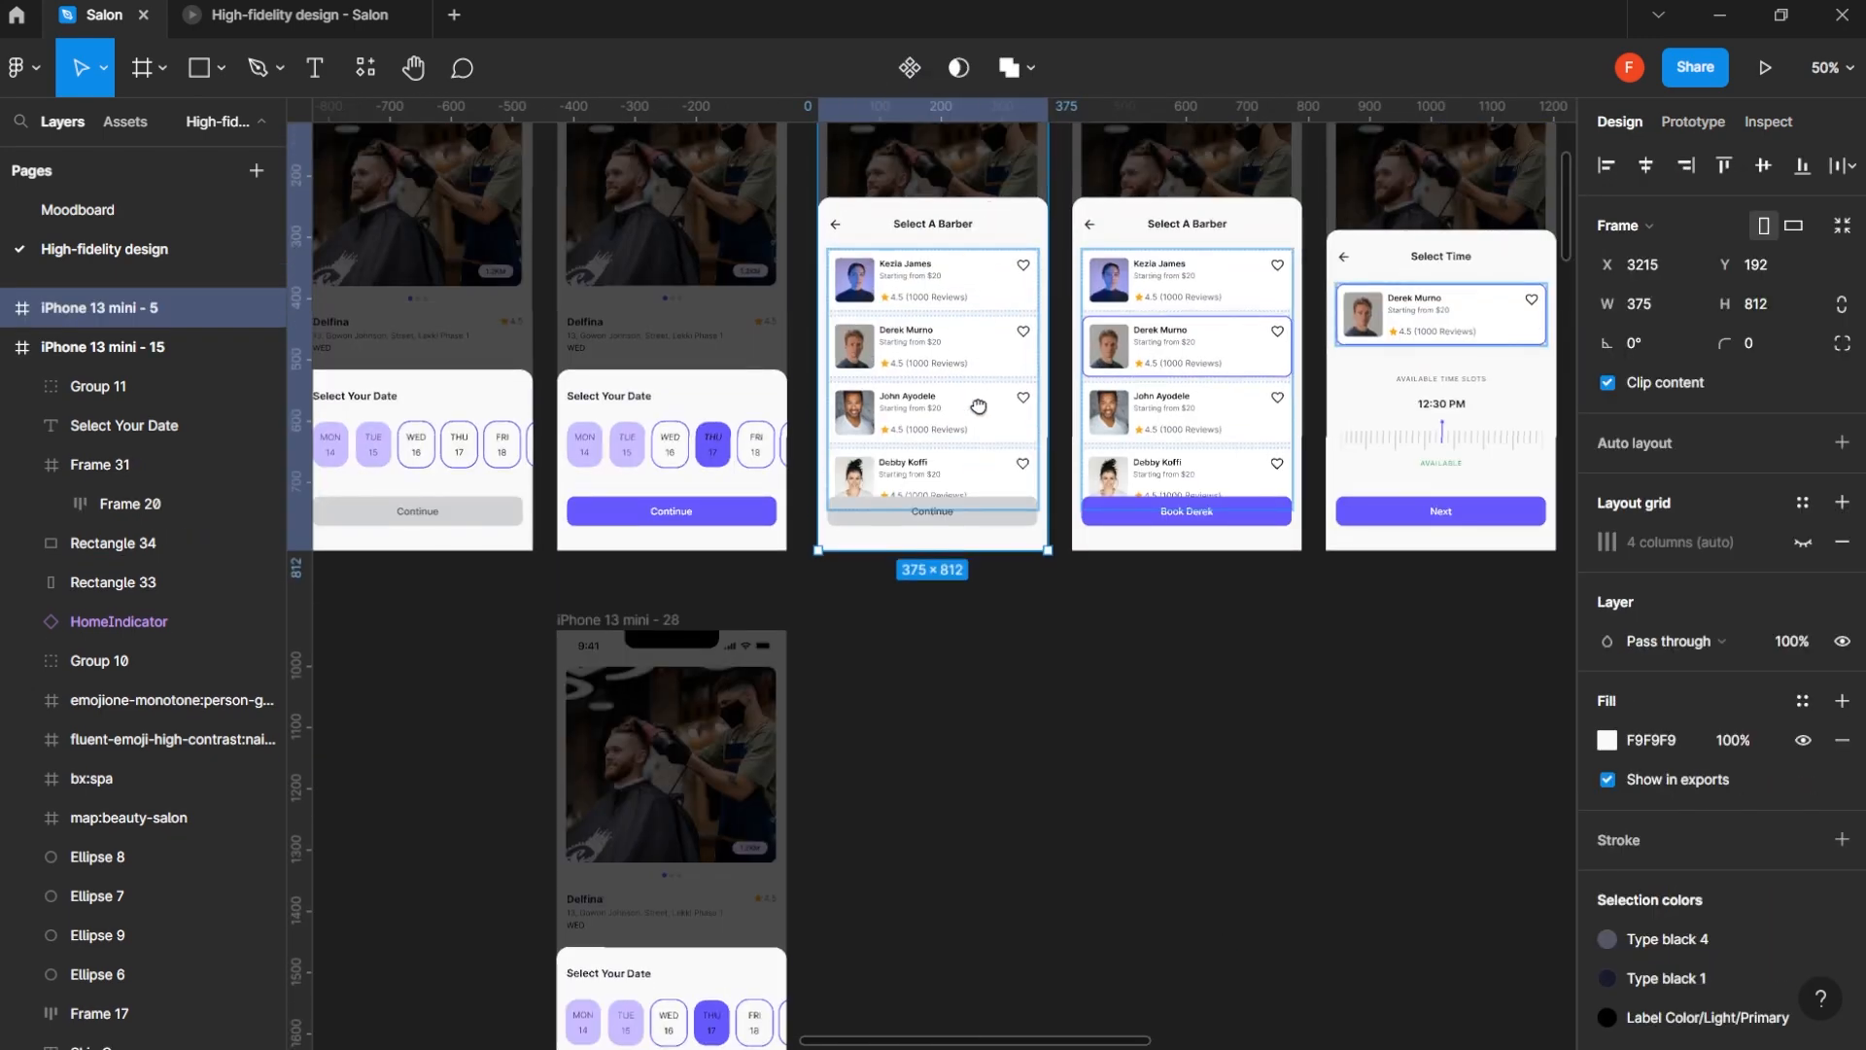
{"action": "scroll", "coordinate": [977, 403], "scroll_direction": "up", "scroll_amount": 3}
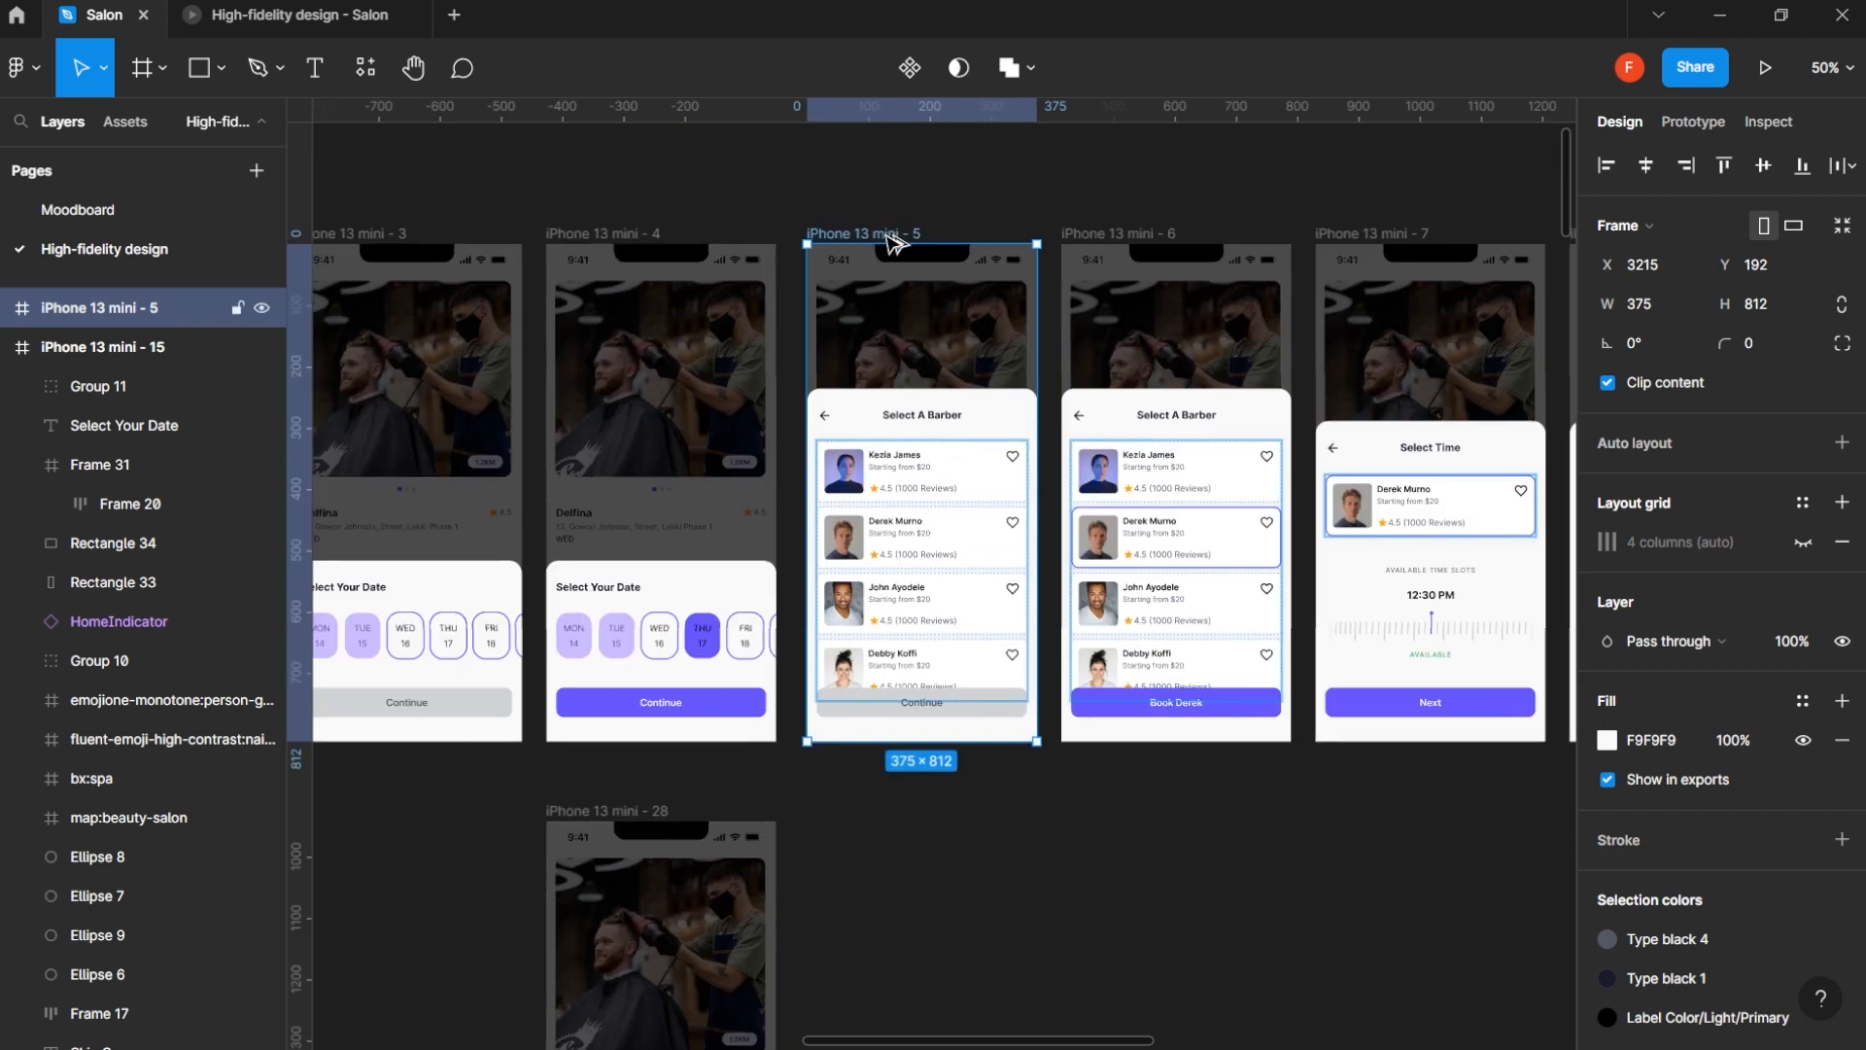
{"action": "left_click_drag", "start_coordinate": [889, 237], "coordinate": [883, 821]}
{"action": "scroll", "coordinate": [909, 510], "scroll_direction": "down", "scroll_amount": 5}
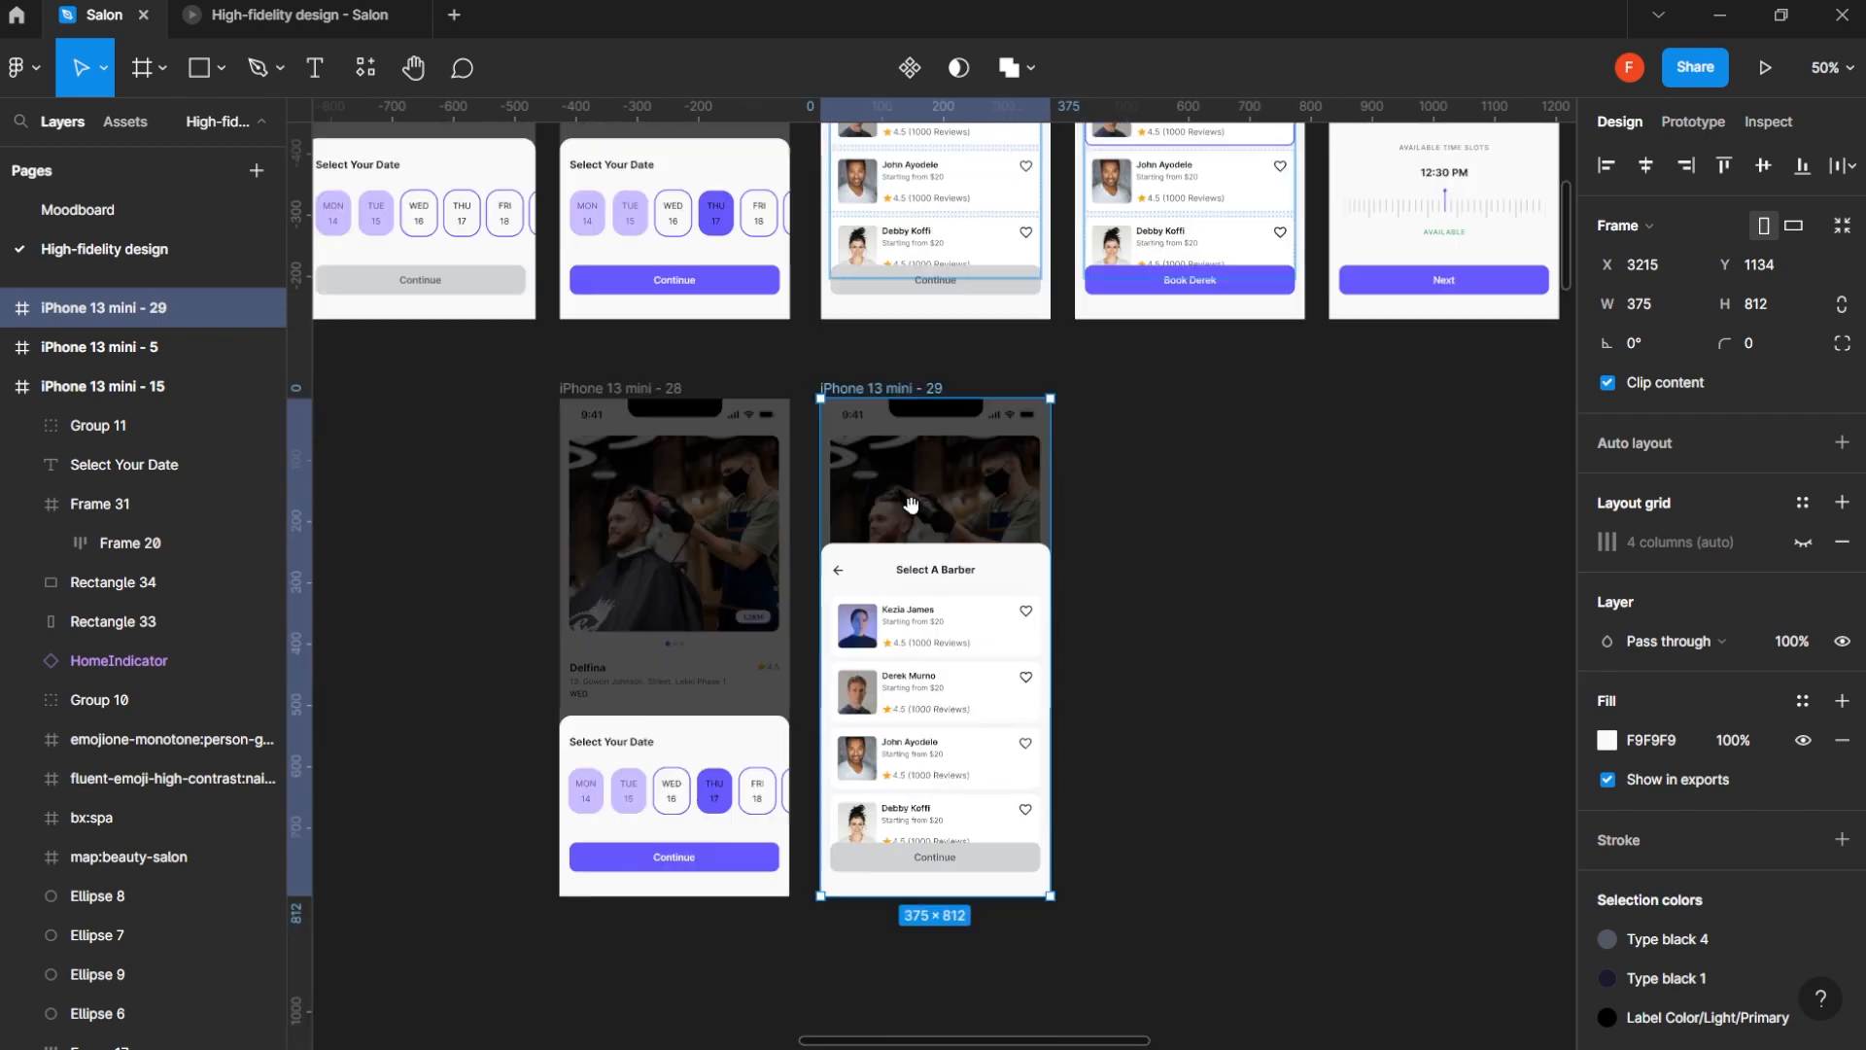
- Wrap the barber list, Frame 37, on the duplicated Select A Barber screen in a new frame
{"action": "left_click", "coordinate": [926, 655]}
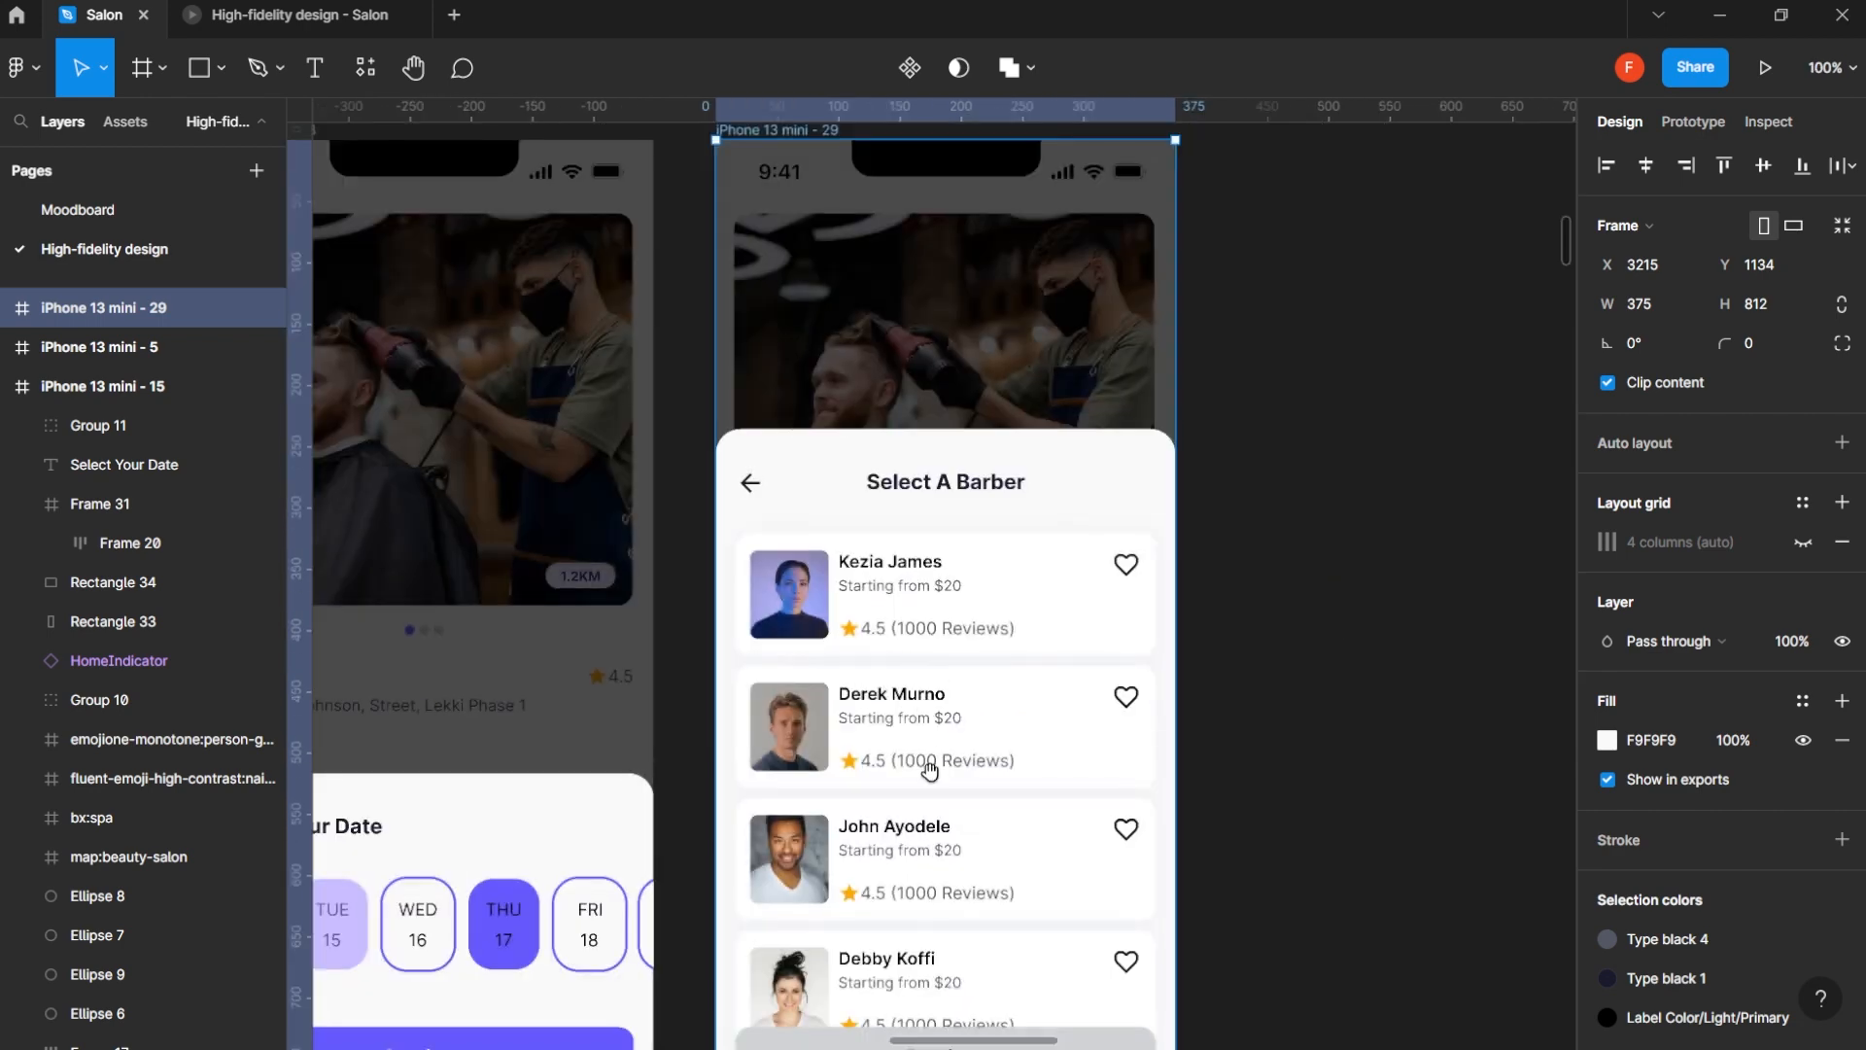
{"action": "scroll", "coordinate": [925, 678], "scroll_direction": "down", "scroll_amount": 2}
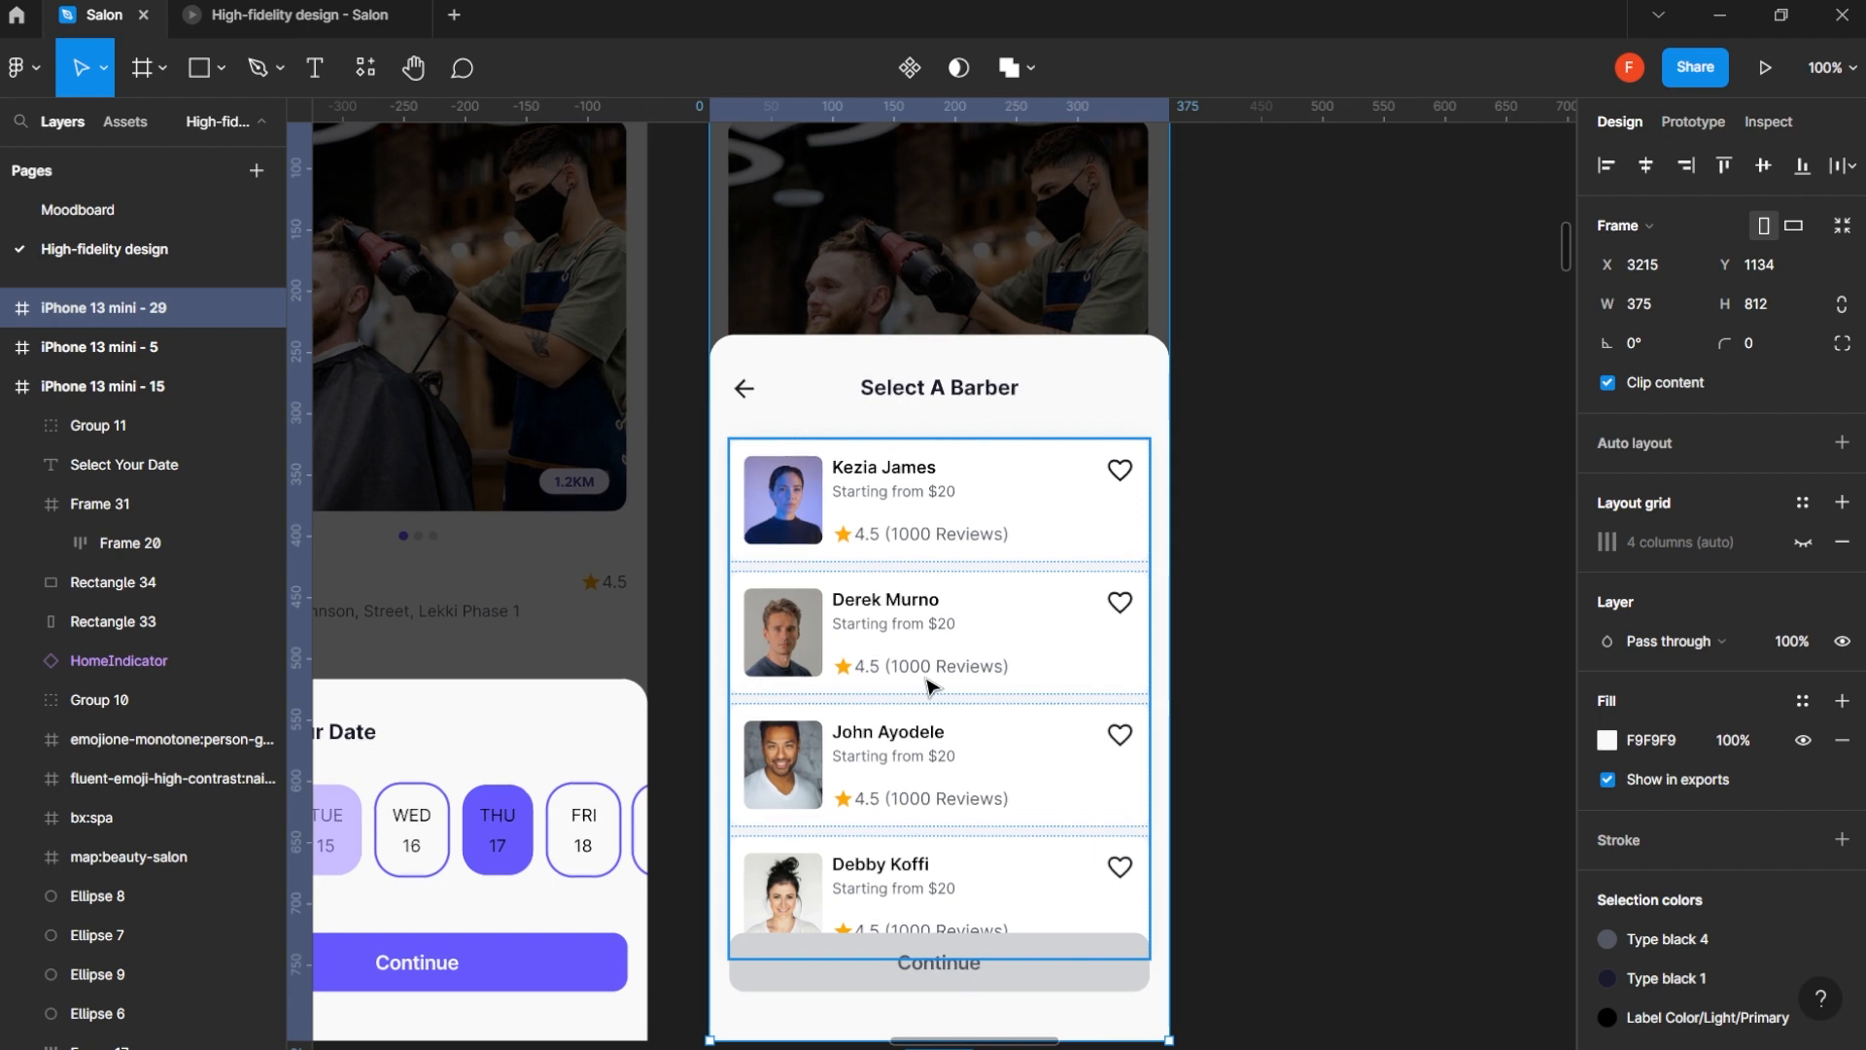
{"action": "left_click", "coordinate": [927, 684]}
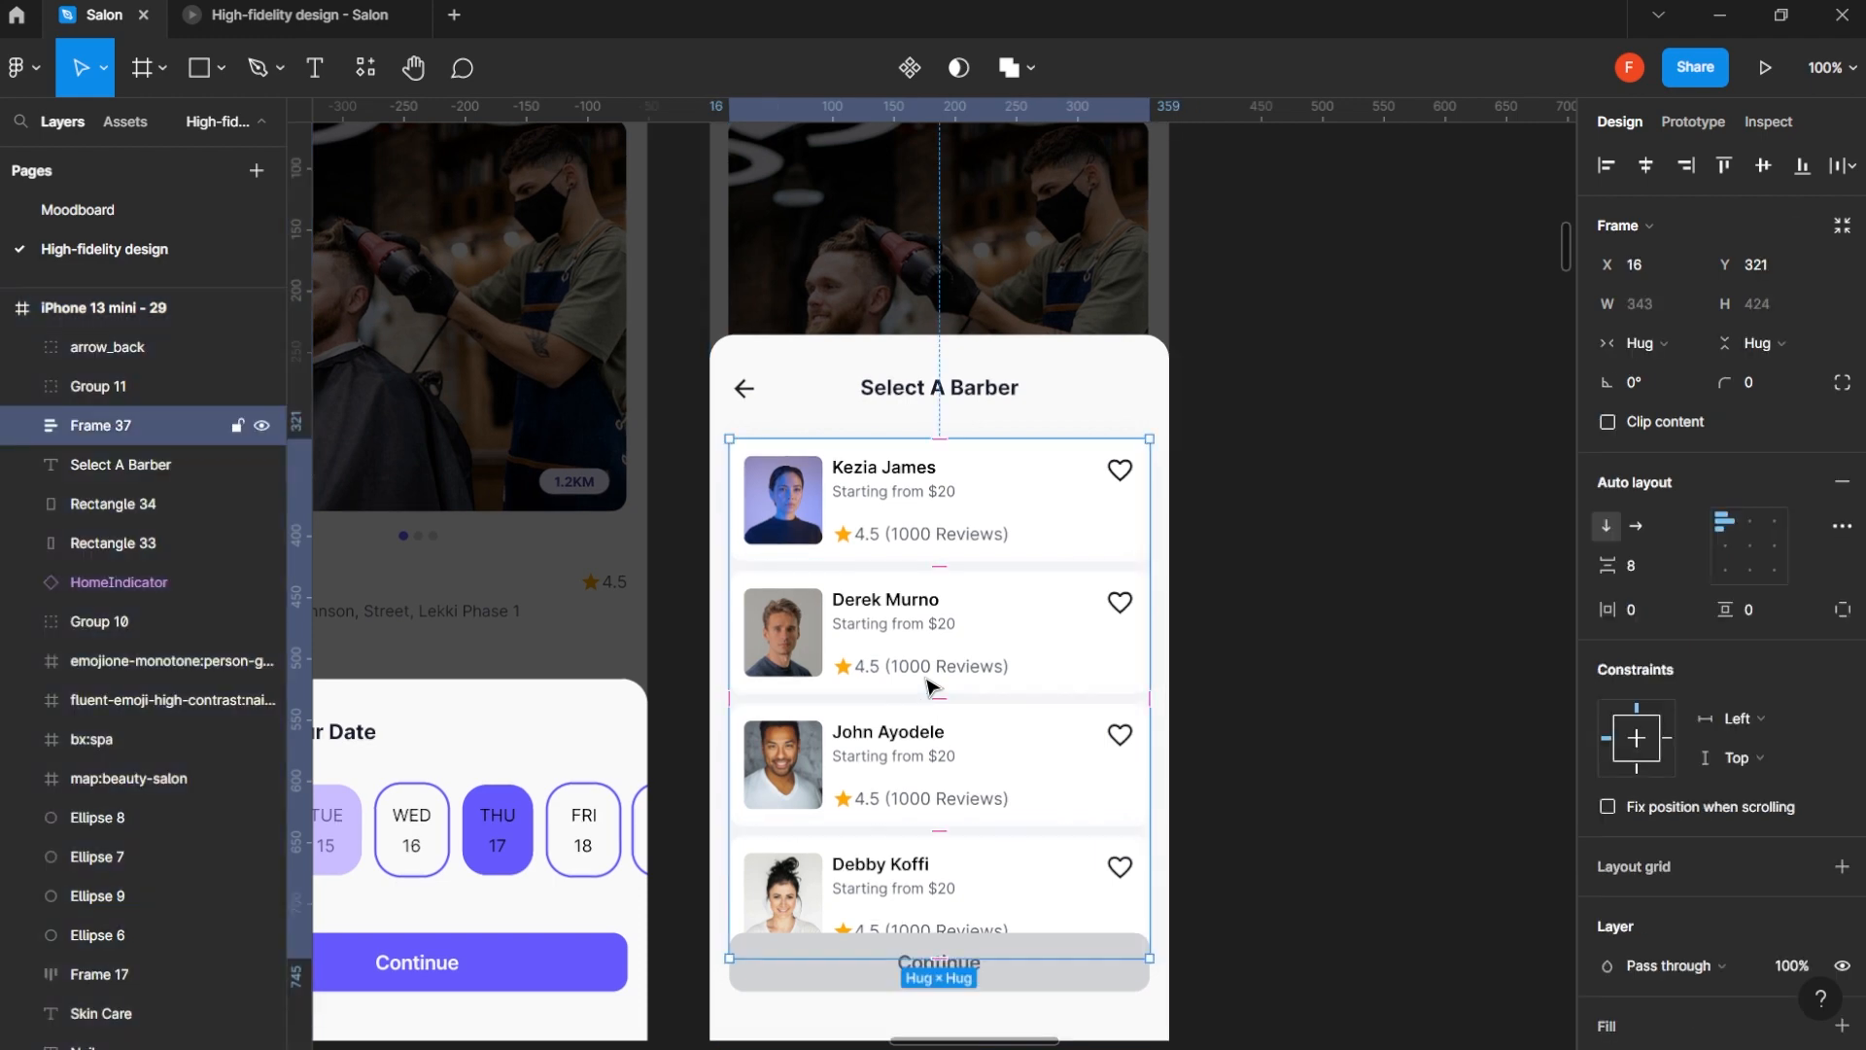
{"action": "left_click", "coordinate": [27, 428]}
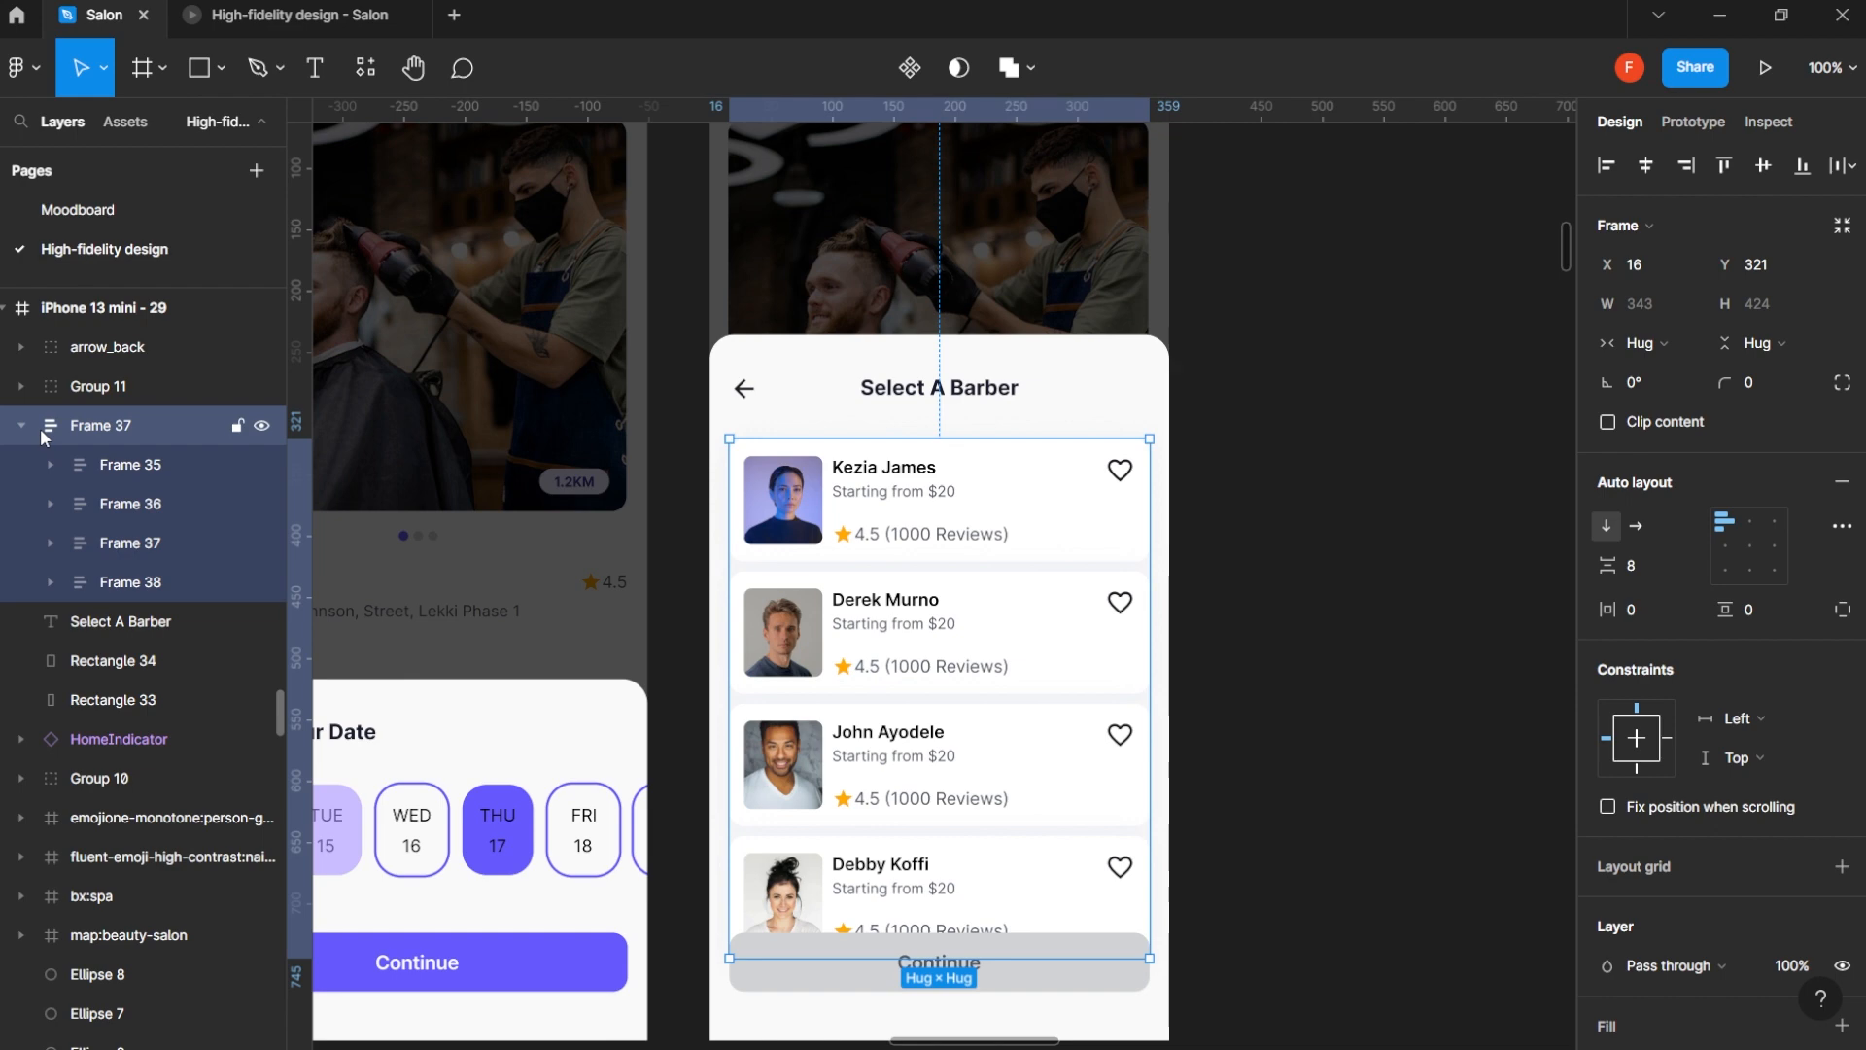
{"action": "key", "text": "ctrl+z"}
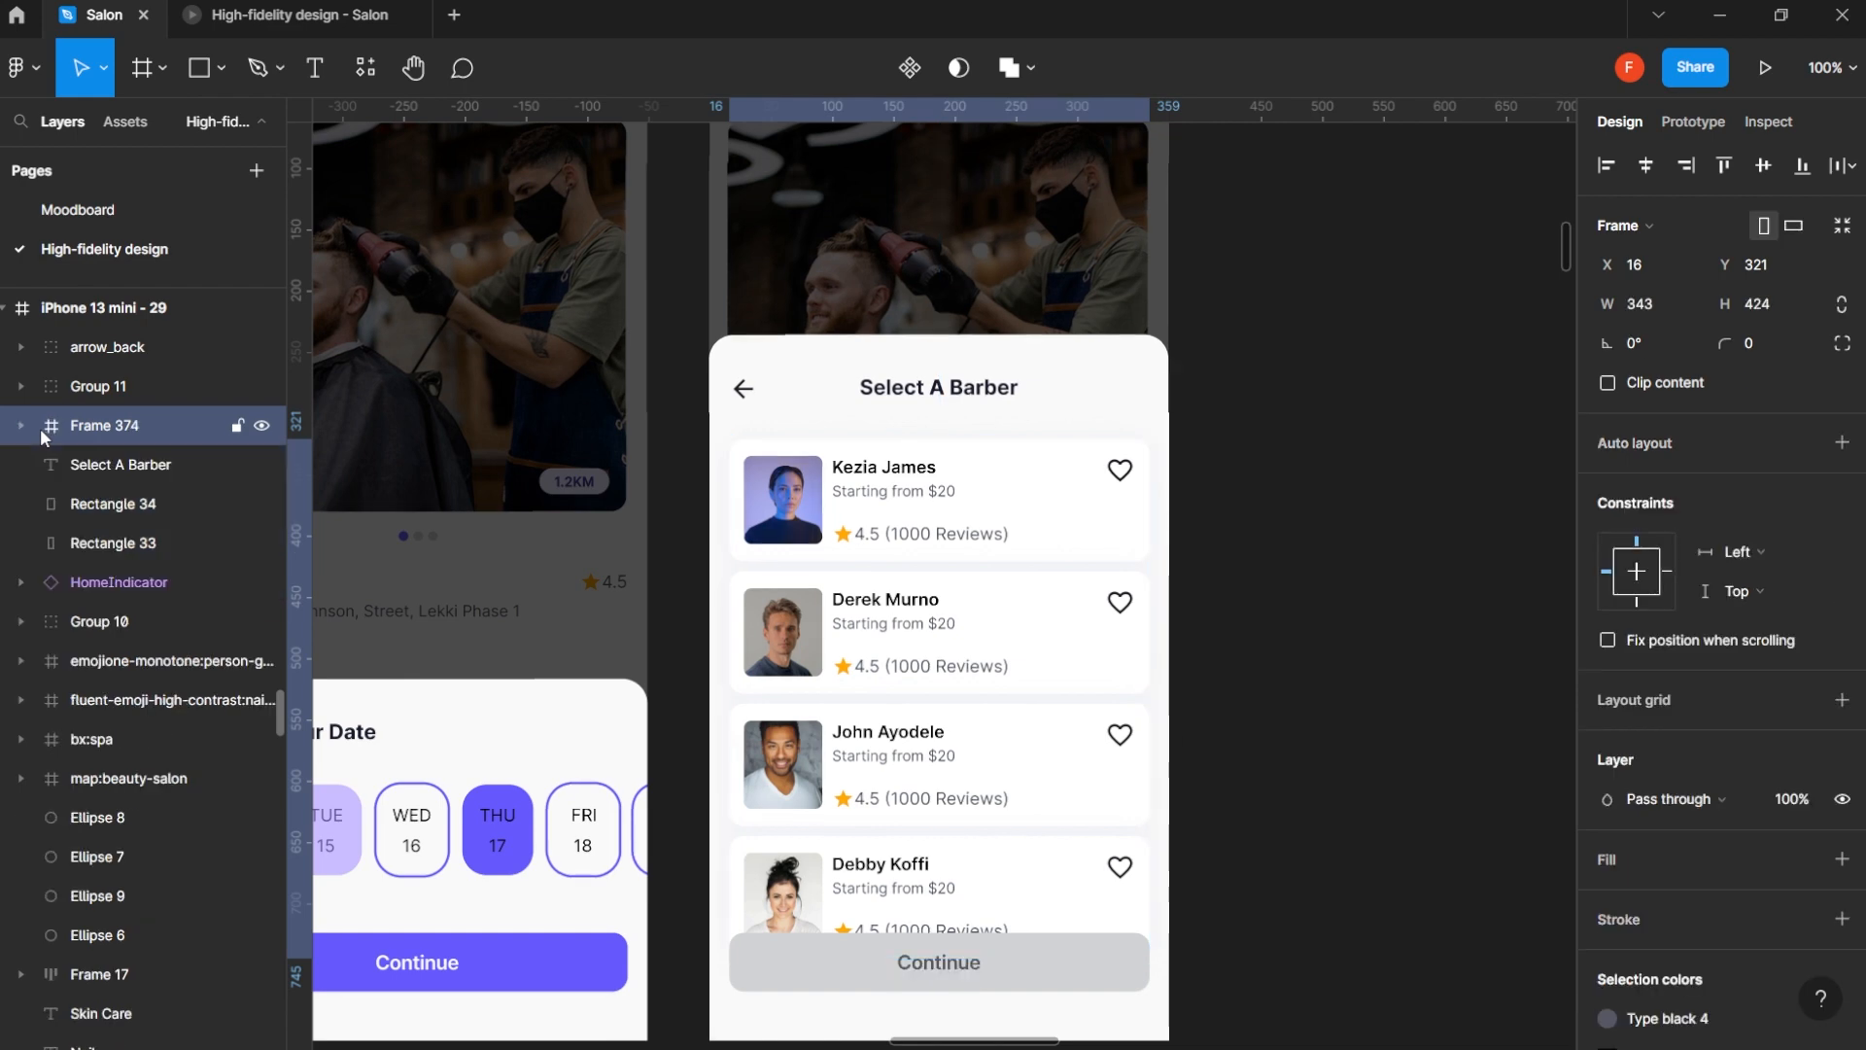
- Duplicate the last barber card, Frame 38, inside Frame 37 until the list holds ten cards
{"action": "left_click", "coordinate": [22, 425]}
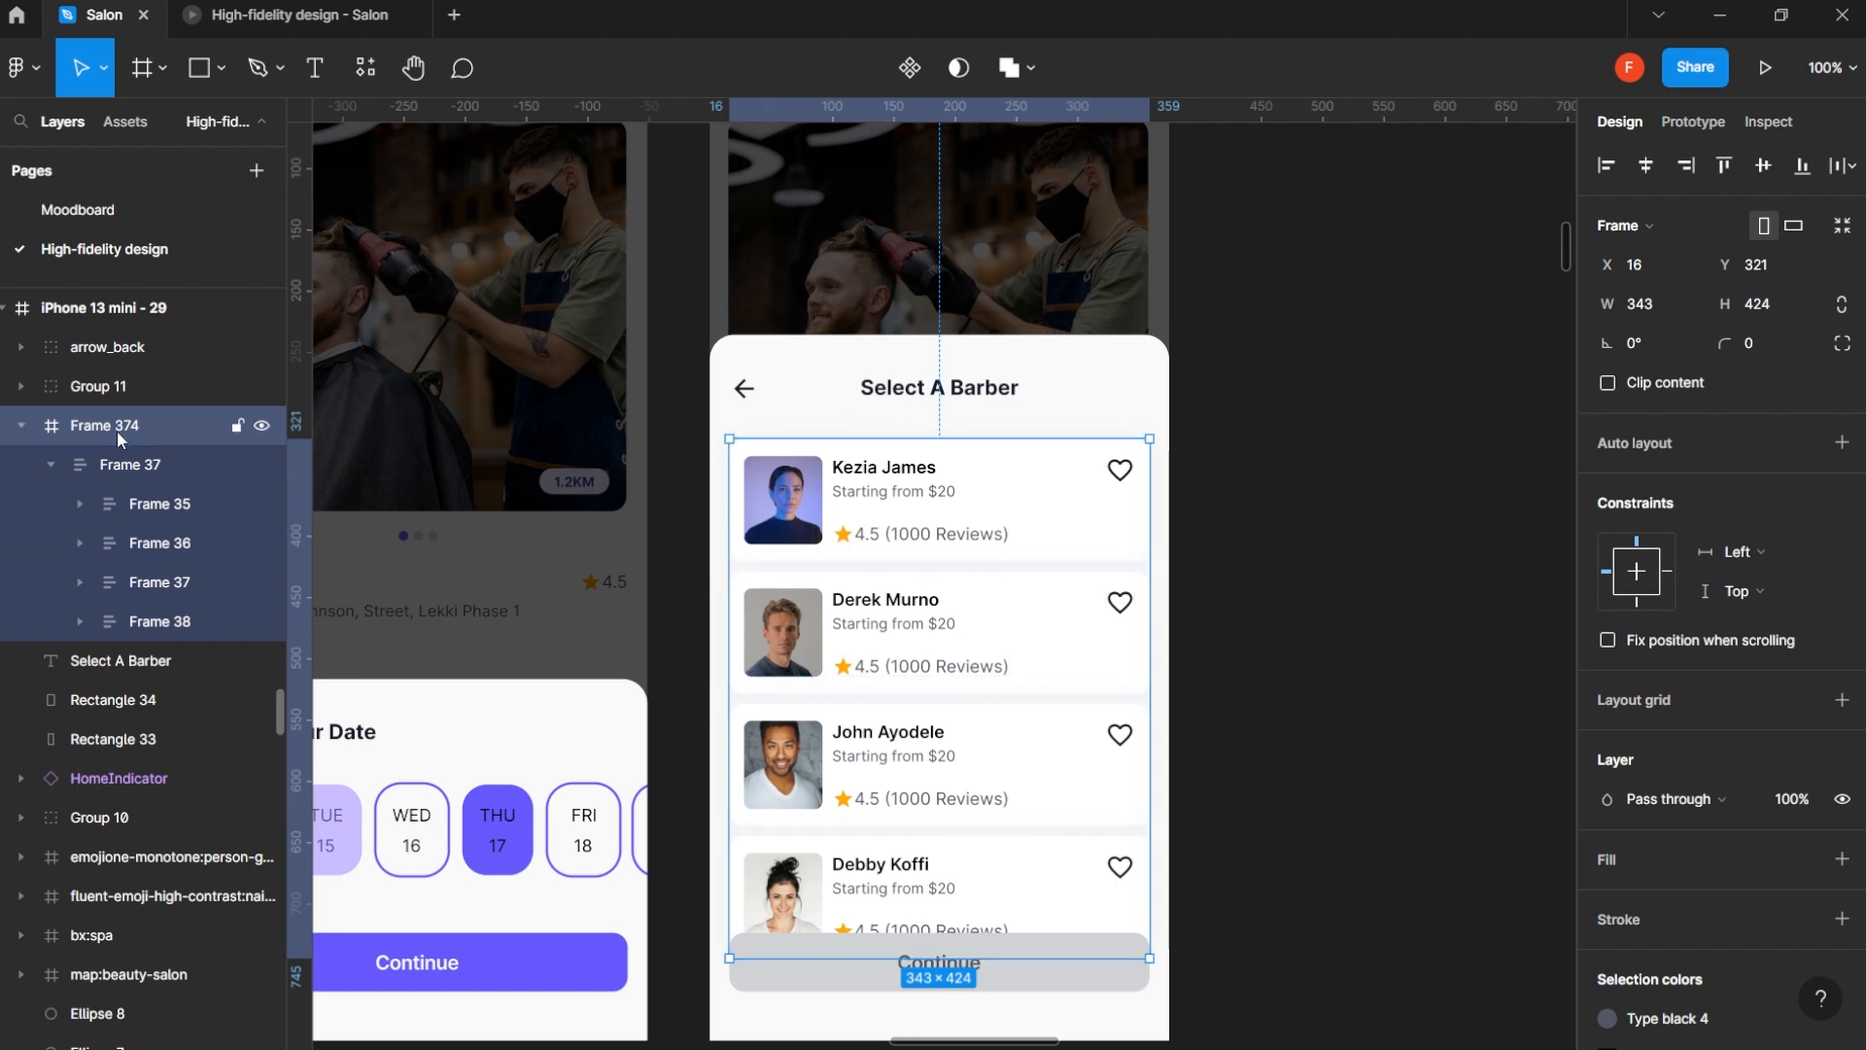
{"action": "left_click", "coordinate": [150, 621]}
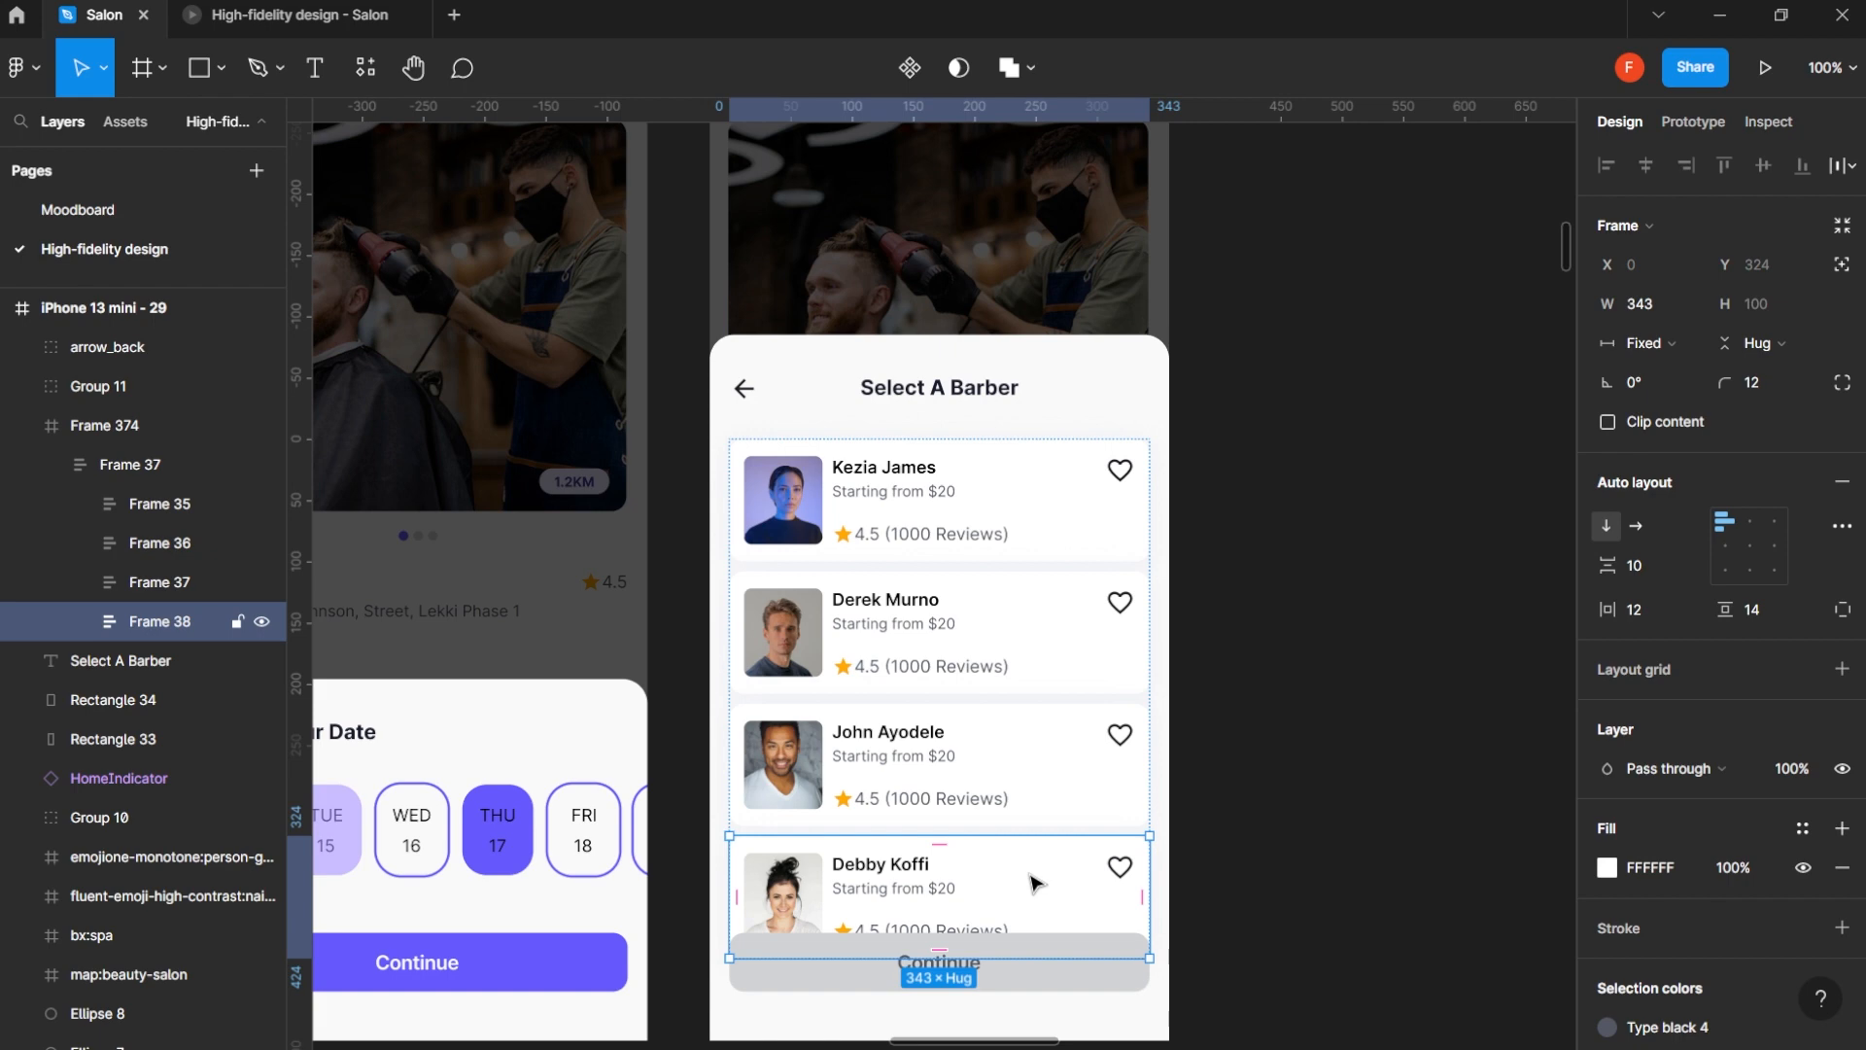
{"action": "key", "text": "ctrl+d"}
{"action": "key", "text": "ctrl+d"}
{"action": "key", "text": "ctrl+d"}
{"action": "key", "text": "ctrl+d"}
{"action": "scroll", "coordinate": [1028, 866], "scroll_direction": "down", "scroll_amount": 5}
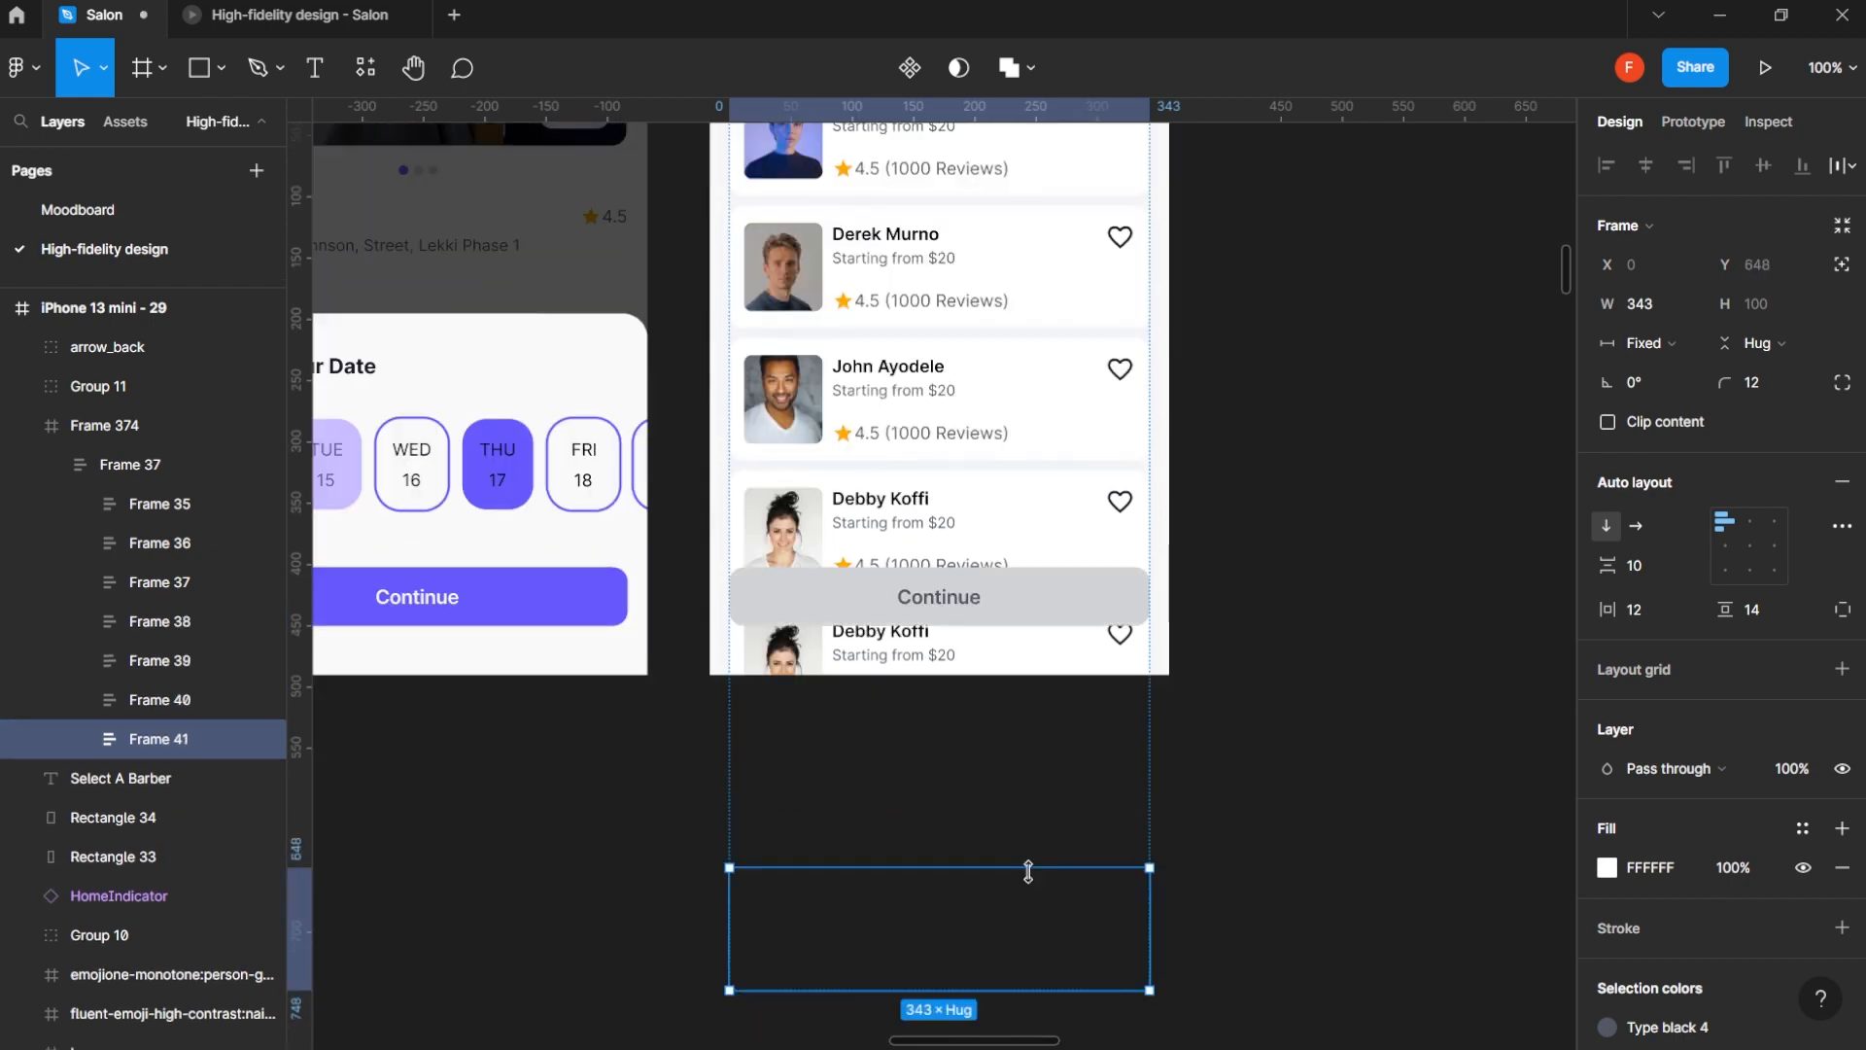
{"action": "key", "text": "ctrl+d"}
{"action": "key", "text": "ctrl+d"}
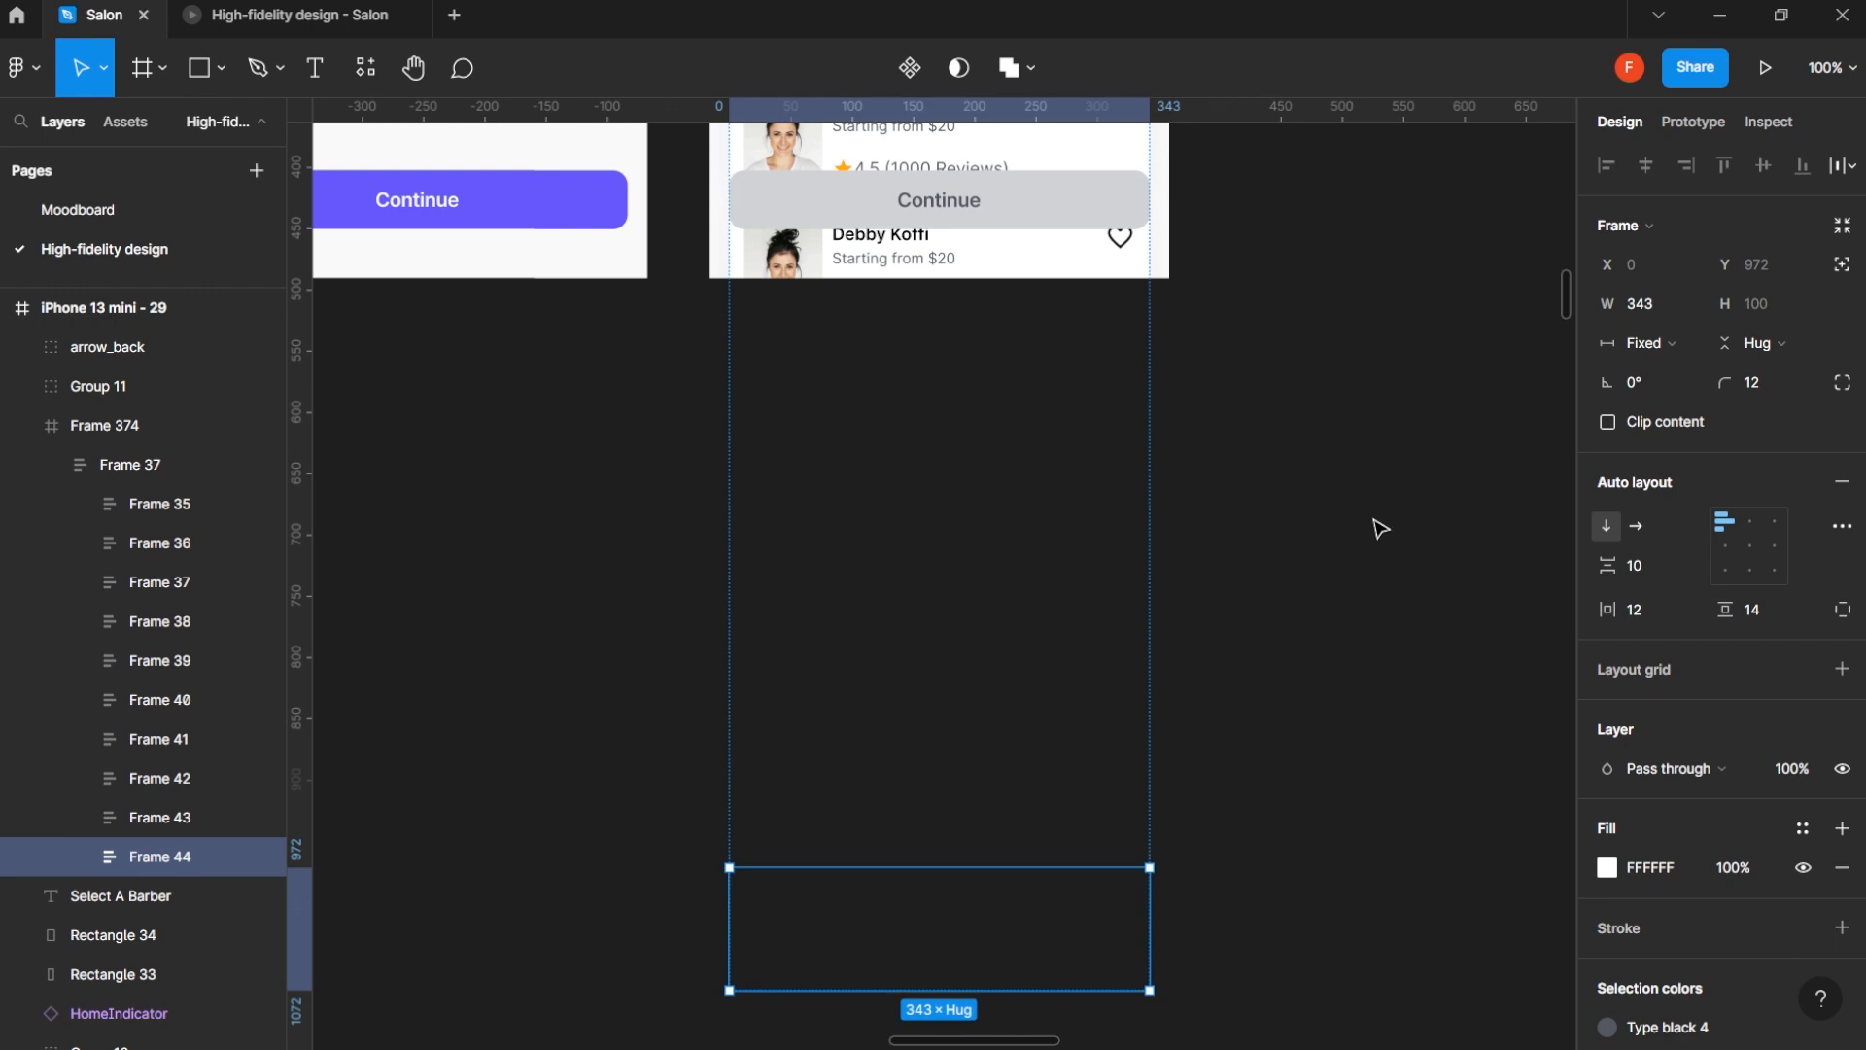
{"action": "left_click", "coordinate": [1380, 527]}
- Turn on content clipping for Frame 374, the frame wrapping the barber list on iPhone 13 mini - 29
{"action": "scroll", "coordinate": [895, 450], "scroll_direction": "up", "scroll_amount": 10}
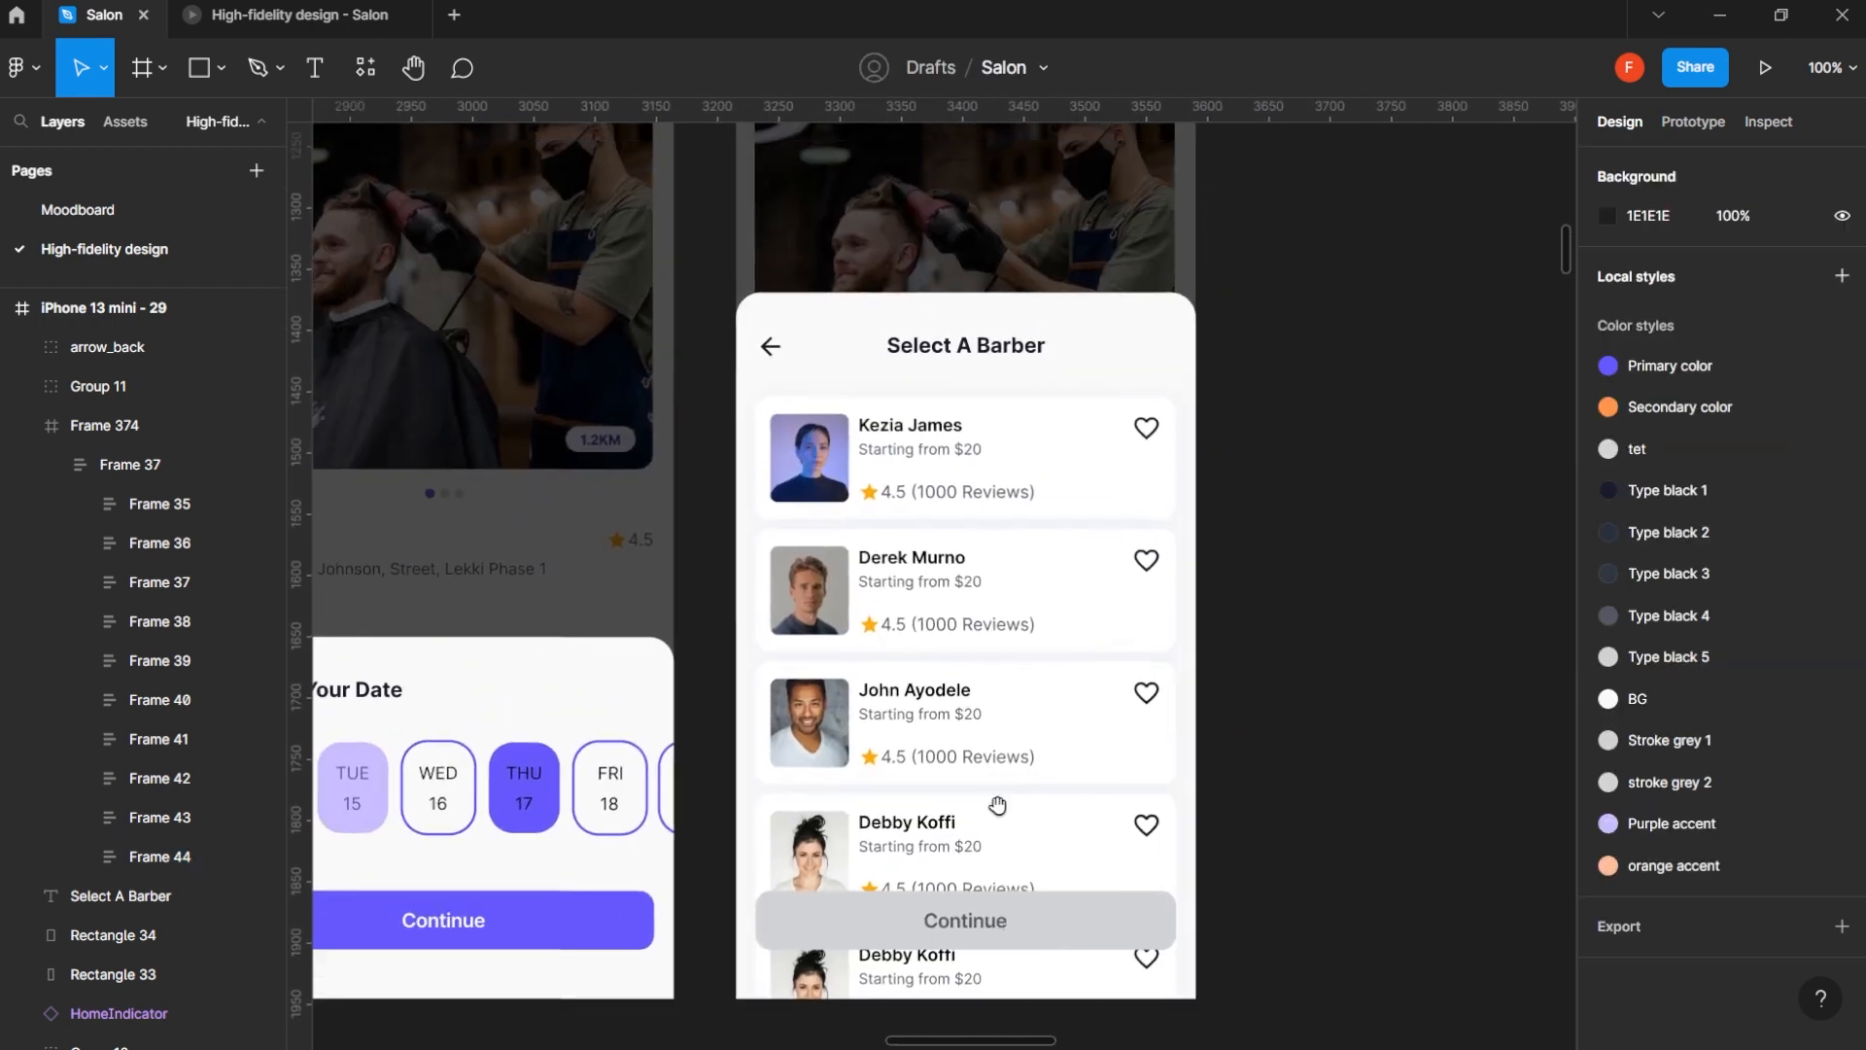
{"action": "left_click", "coordinate": [125, 422]}
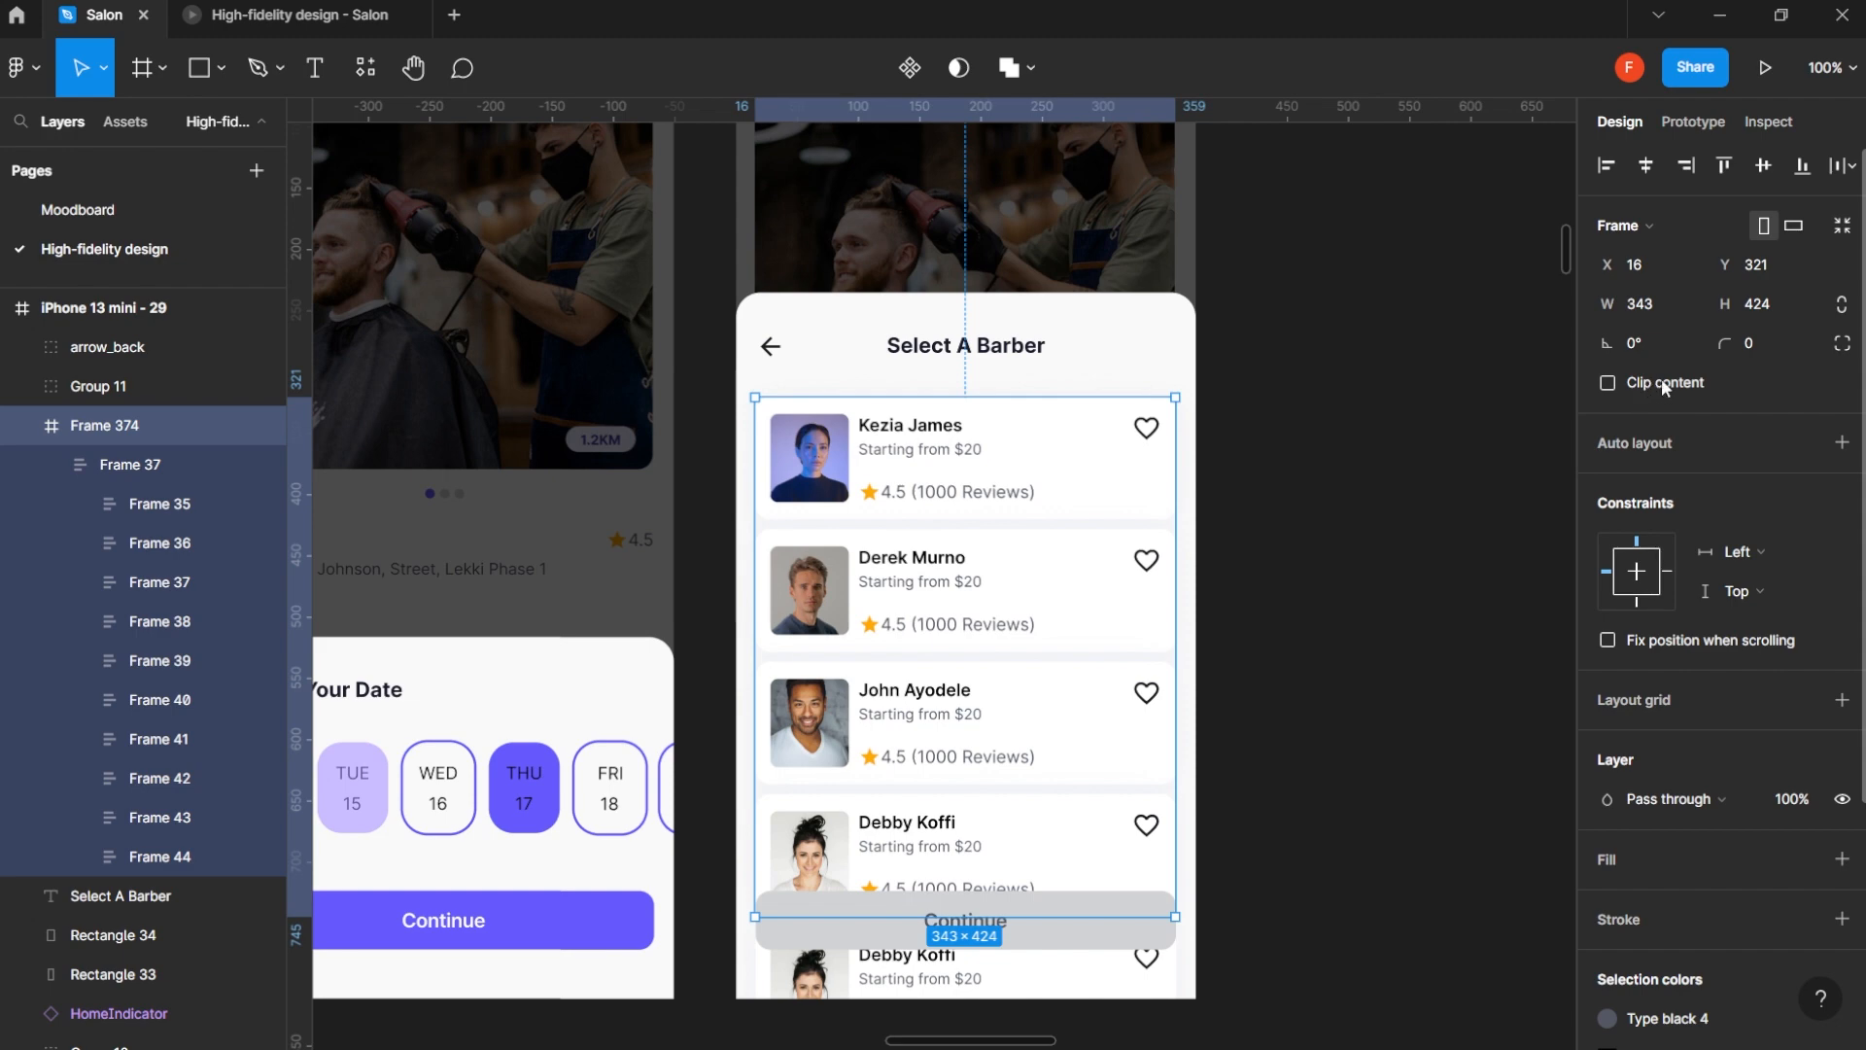
{"action": "left_click", "coordinate": [1091, 950], "text": "ctrl"}
{"action": "left_click_drag", "start_coordinate": [1026, 943], "coordinate": [1065, 723]}
{"action": "scroll", "coordinate": [1065, 722], "scroll_direction": "down", "scroll_amount": 2}
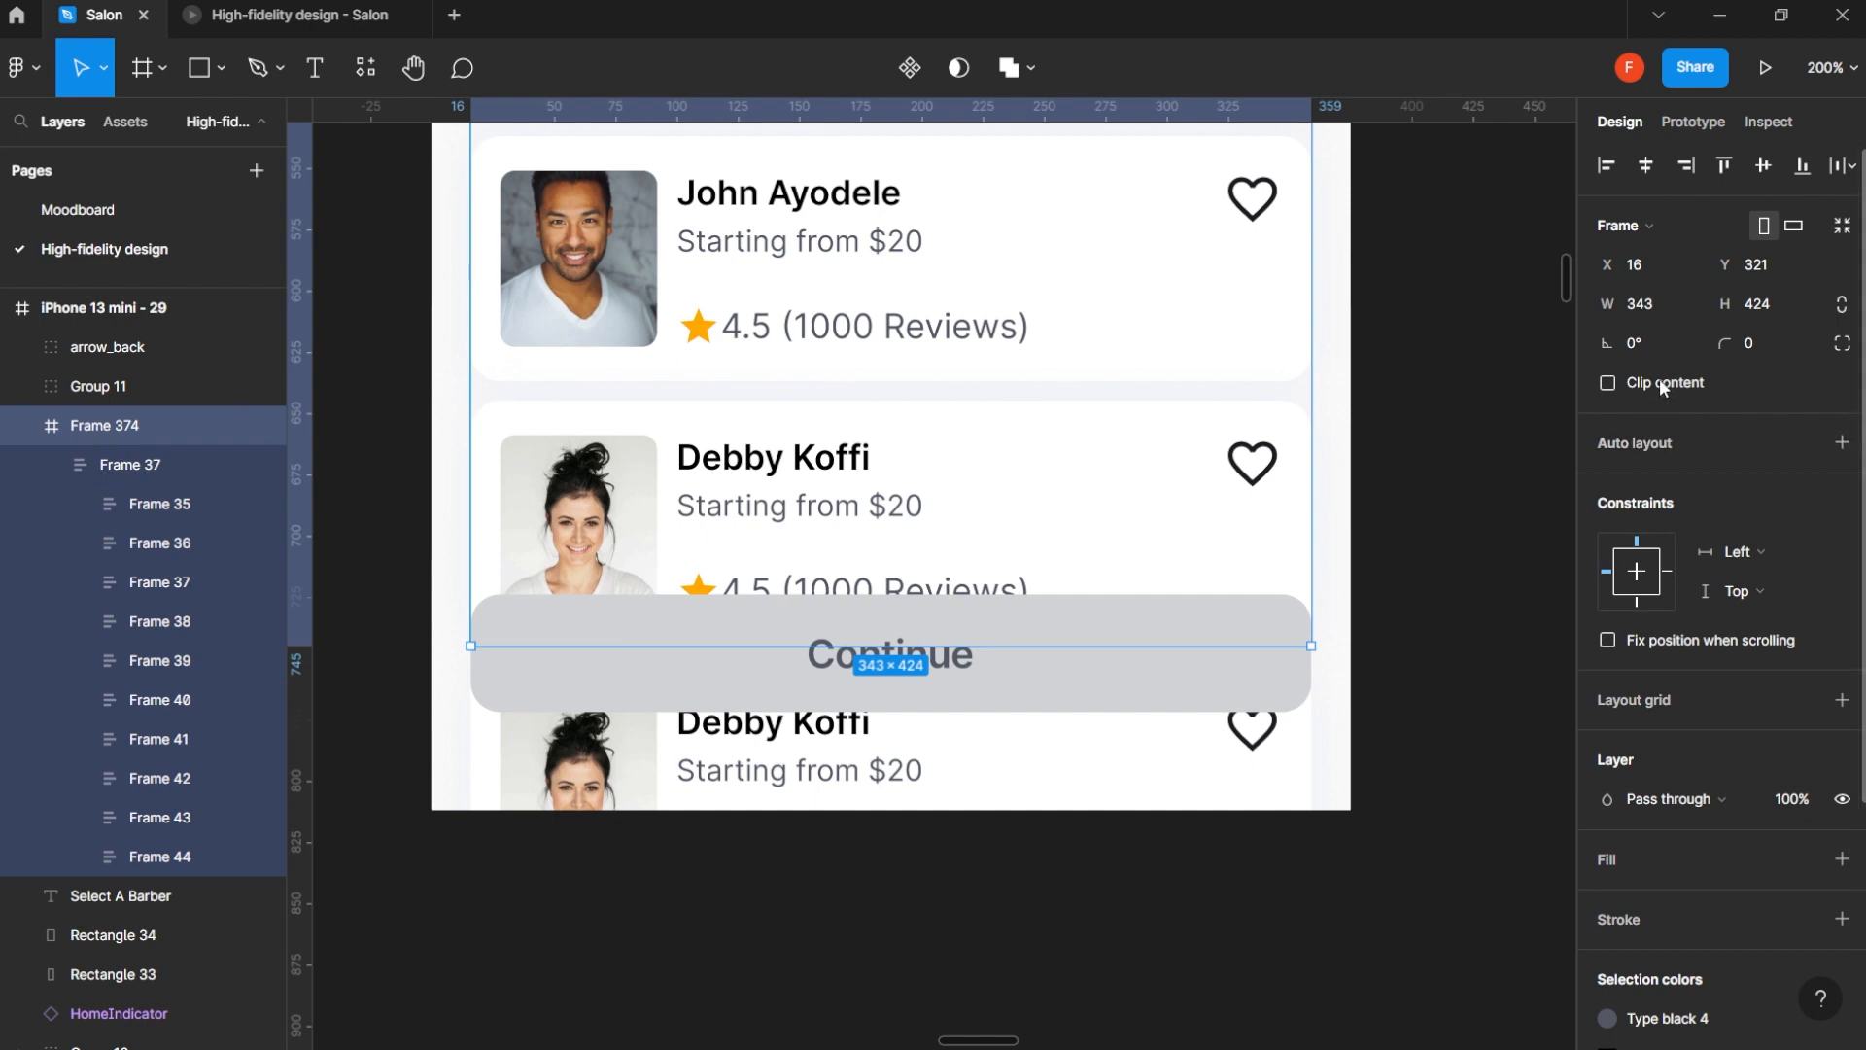
{"action": "left_click", "coordinate": [1608, 382]}
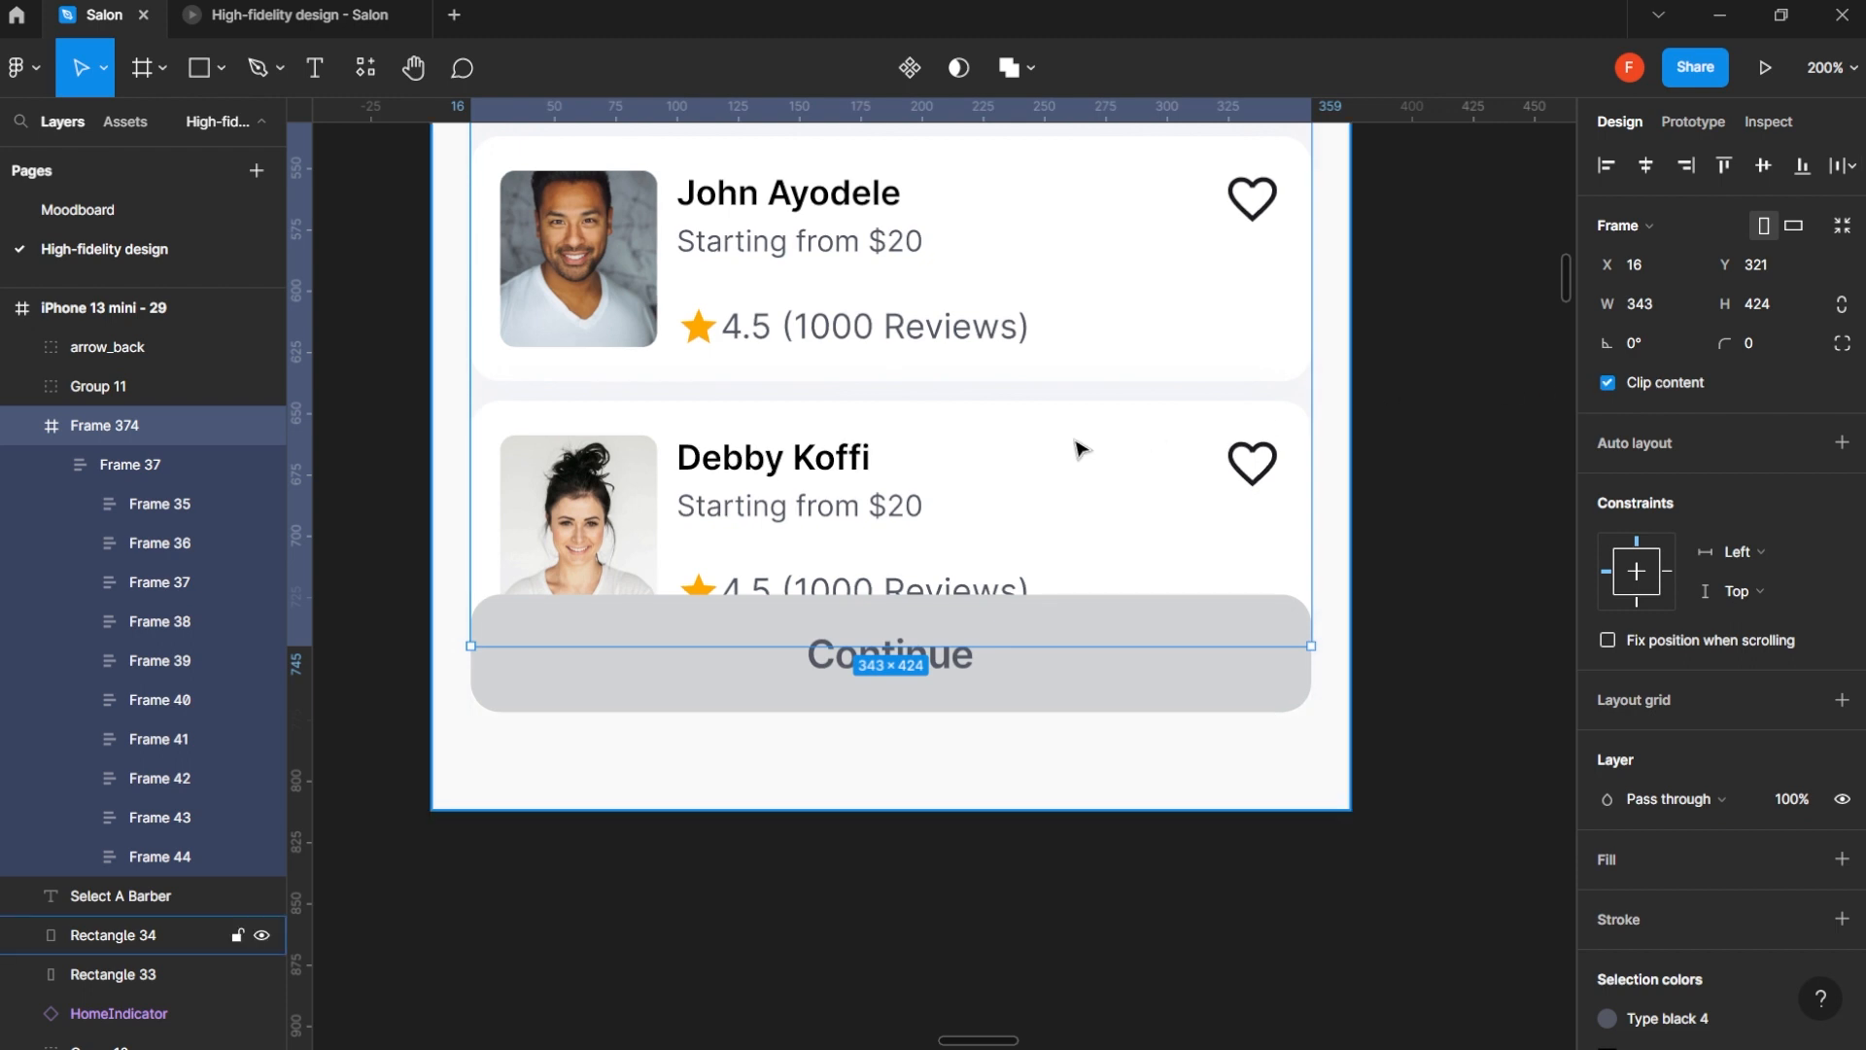
{"action": "scroll", "coordinate": [1069, 449], "scroll_direction": "down", "scroll_amount": 1}
{"action": "scroll", "coordinate": [1060, 457], "scroll_direction": "down", "scroll_amount": 3}
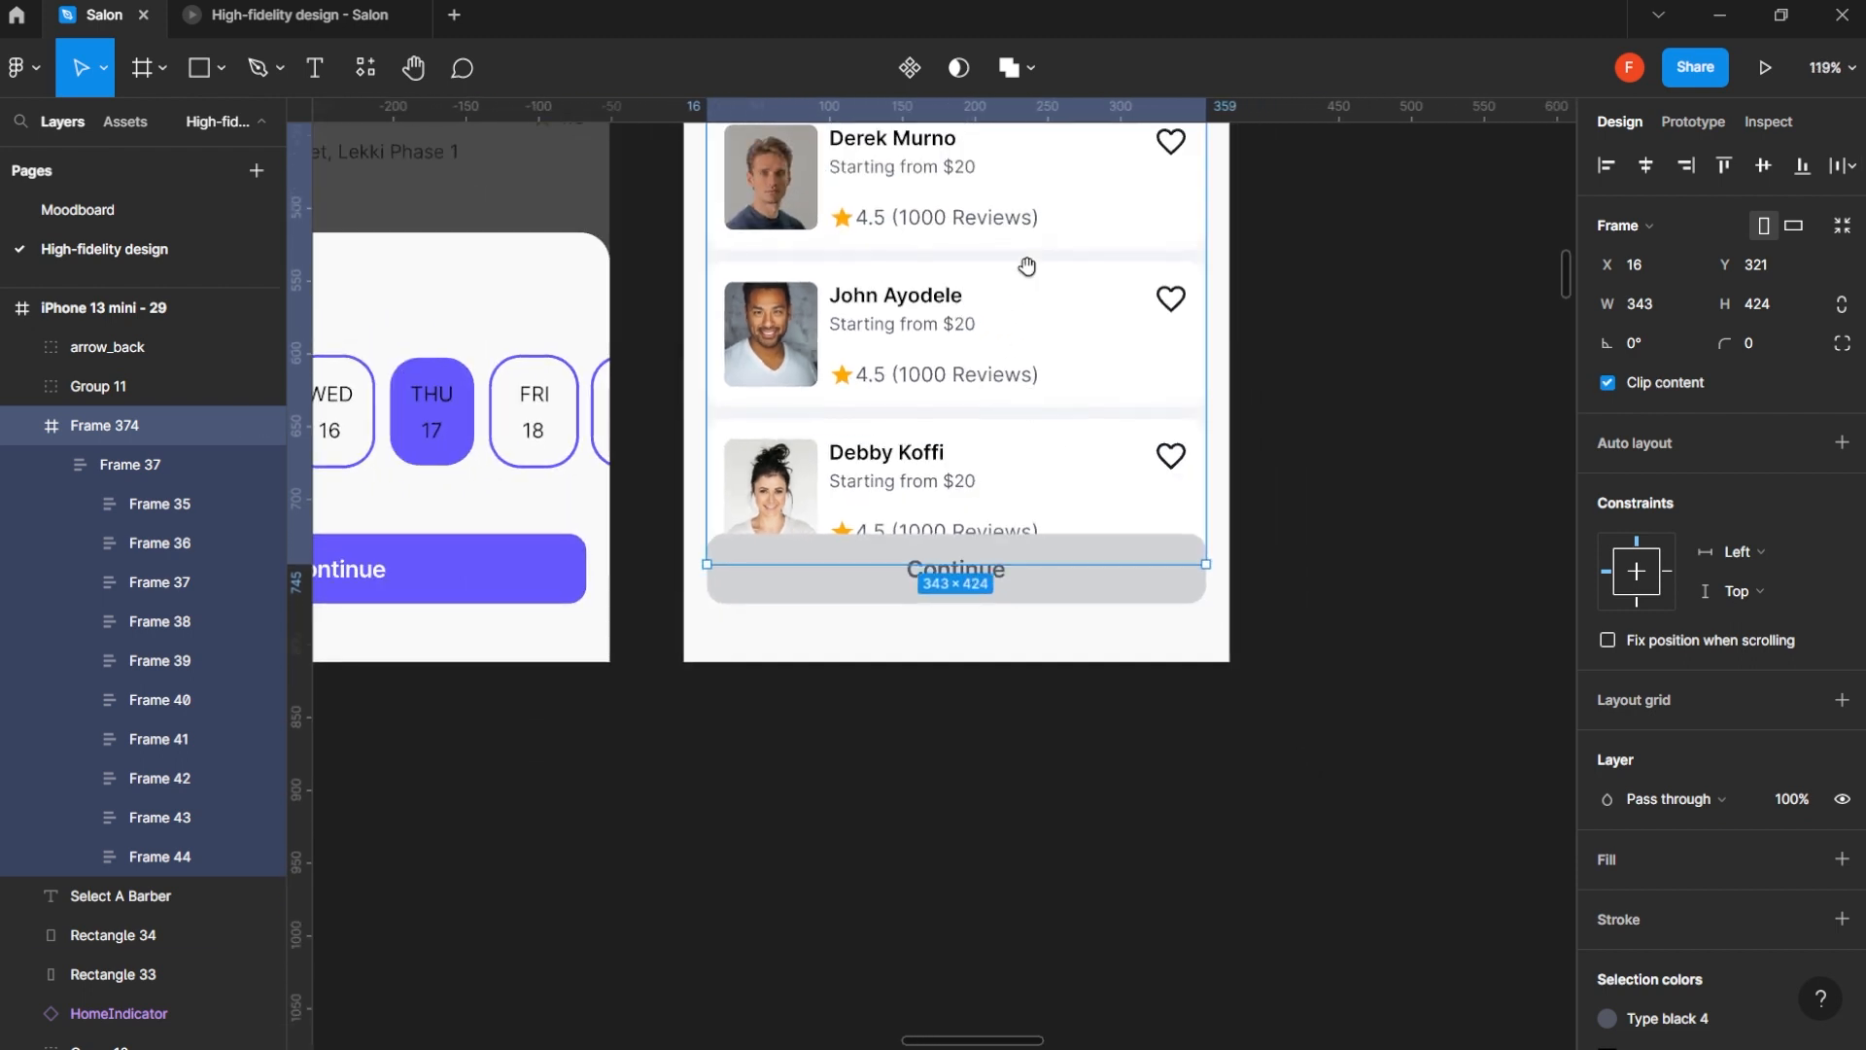
{"action": "left_click_drag", "start_coordinate": [1029, 262], "coordinate": [1046, 548]}
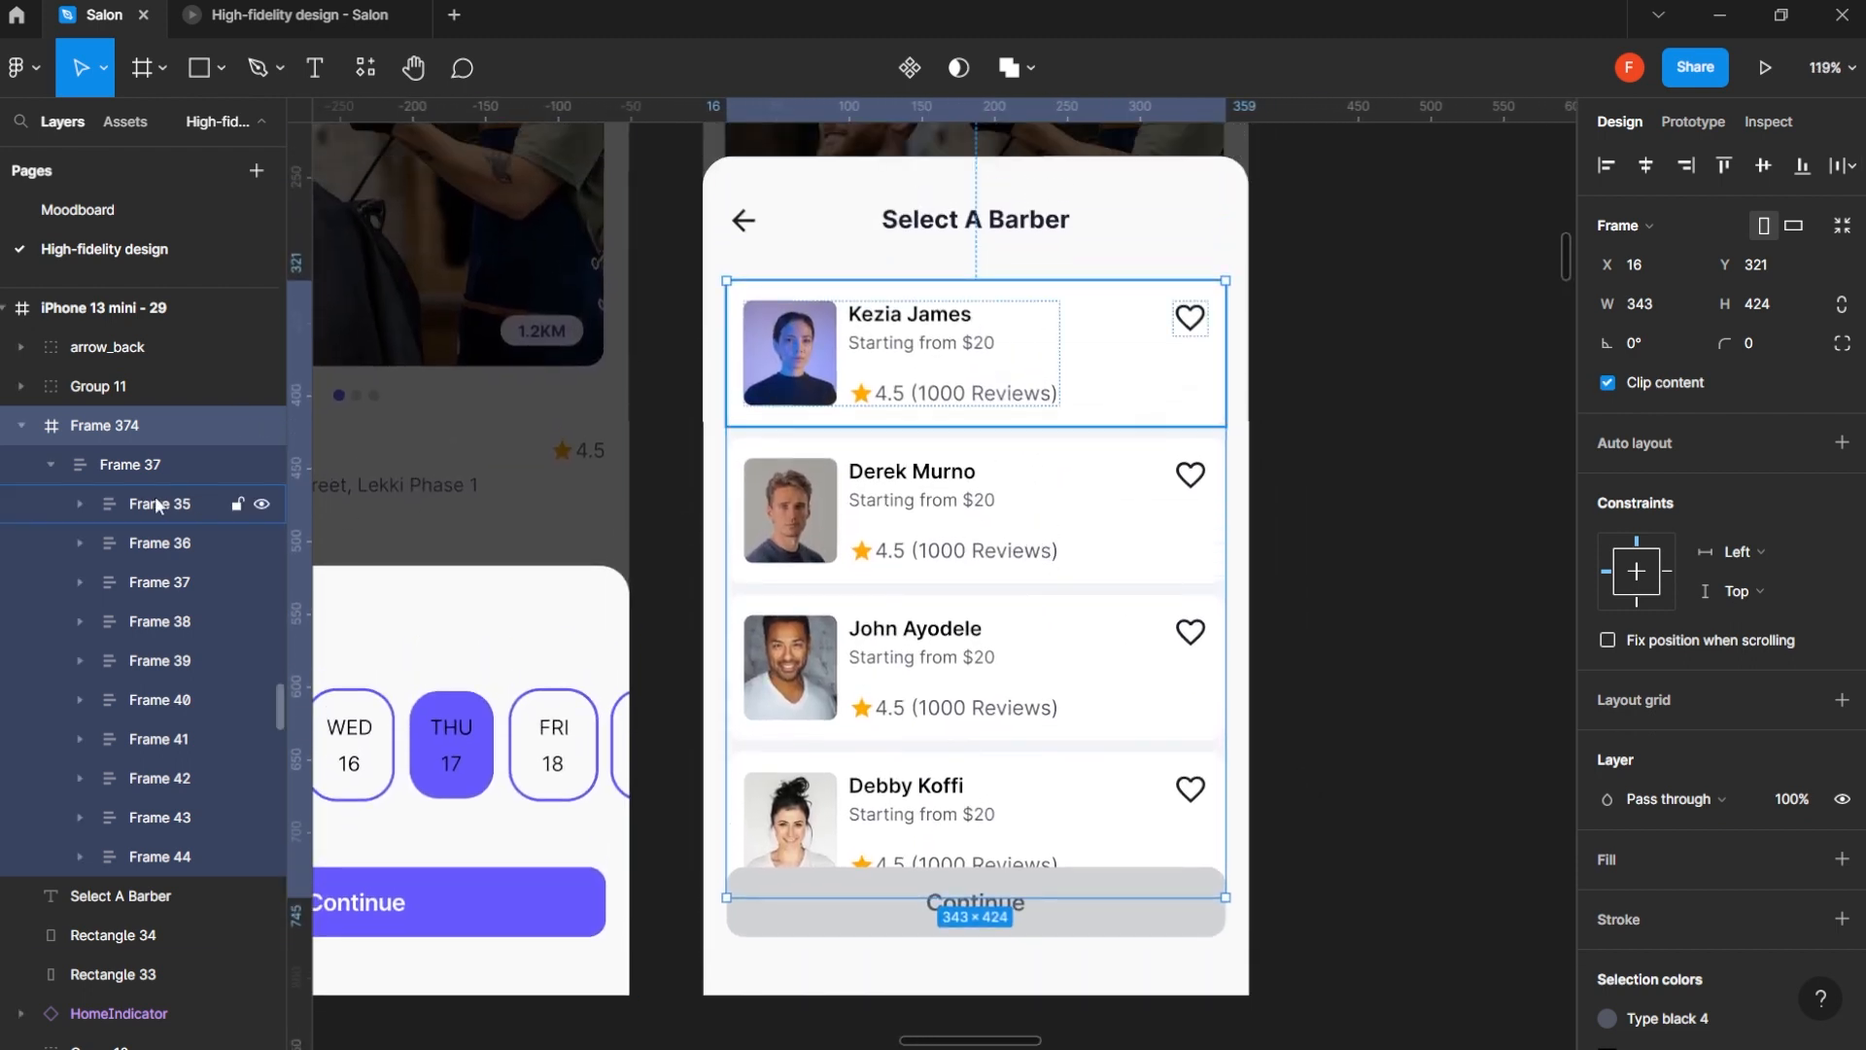
- Set the overflow scrolling of the barber list, Frame 37, to vertical scrolling
{"action": "left_click", "coordinate": [160, 467]}
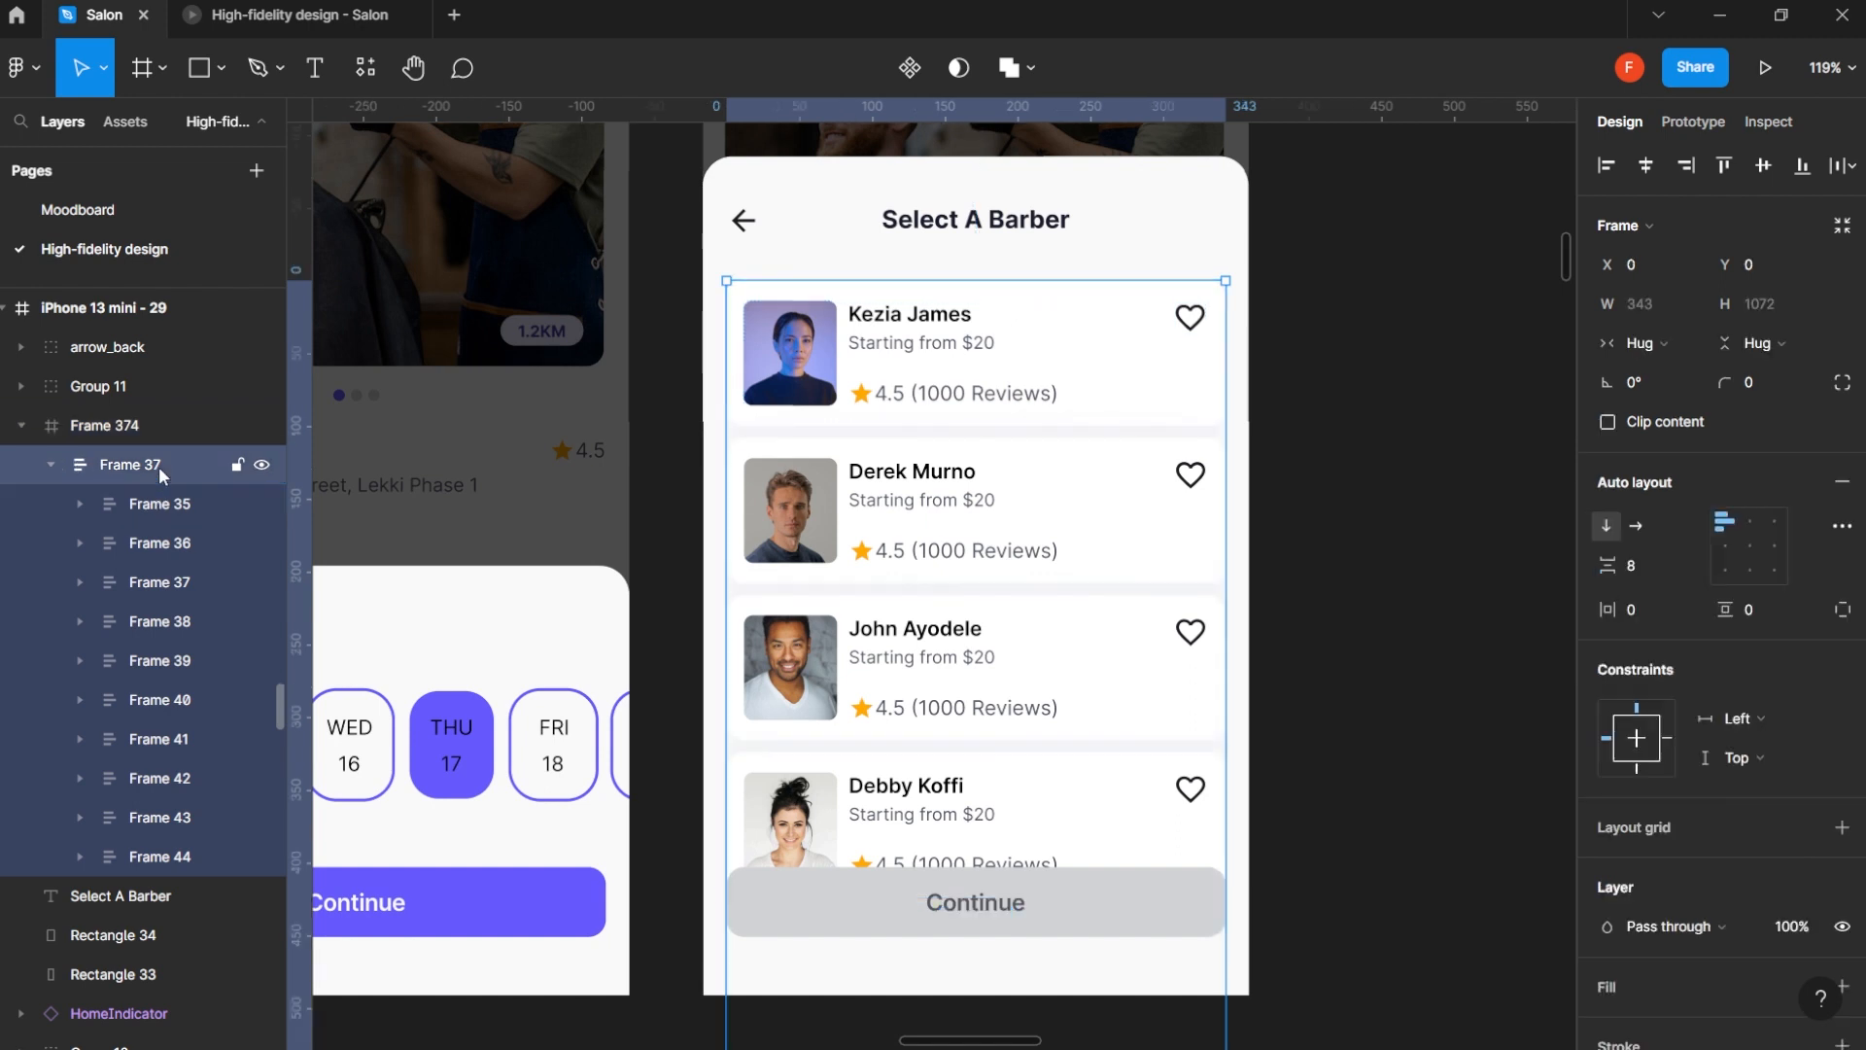
{"action": "left_click", "coordinate": [1701, 124]}
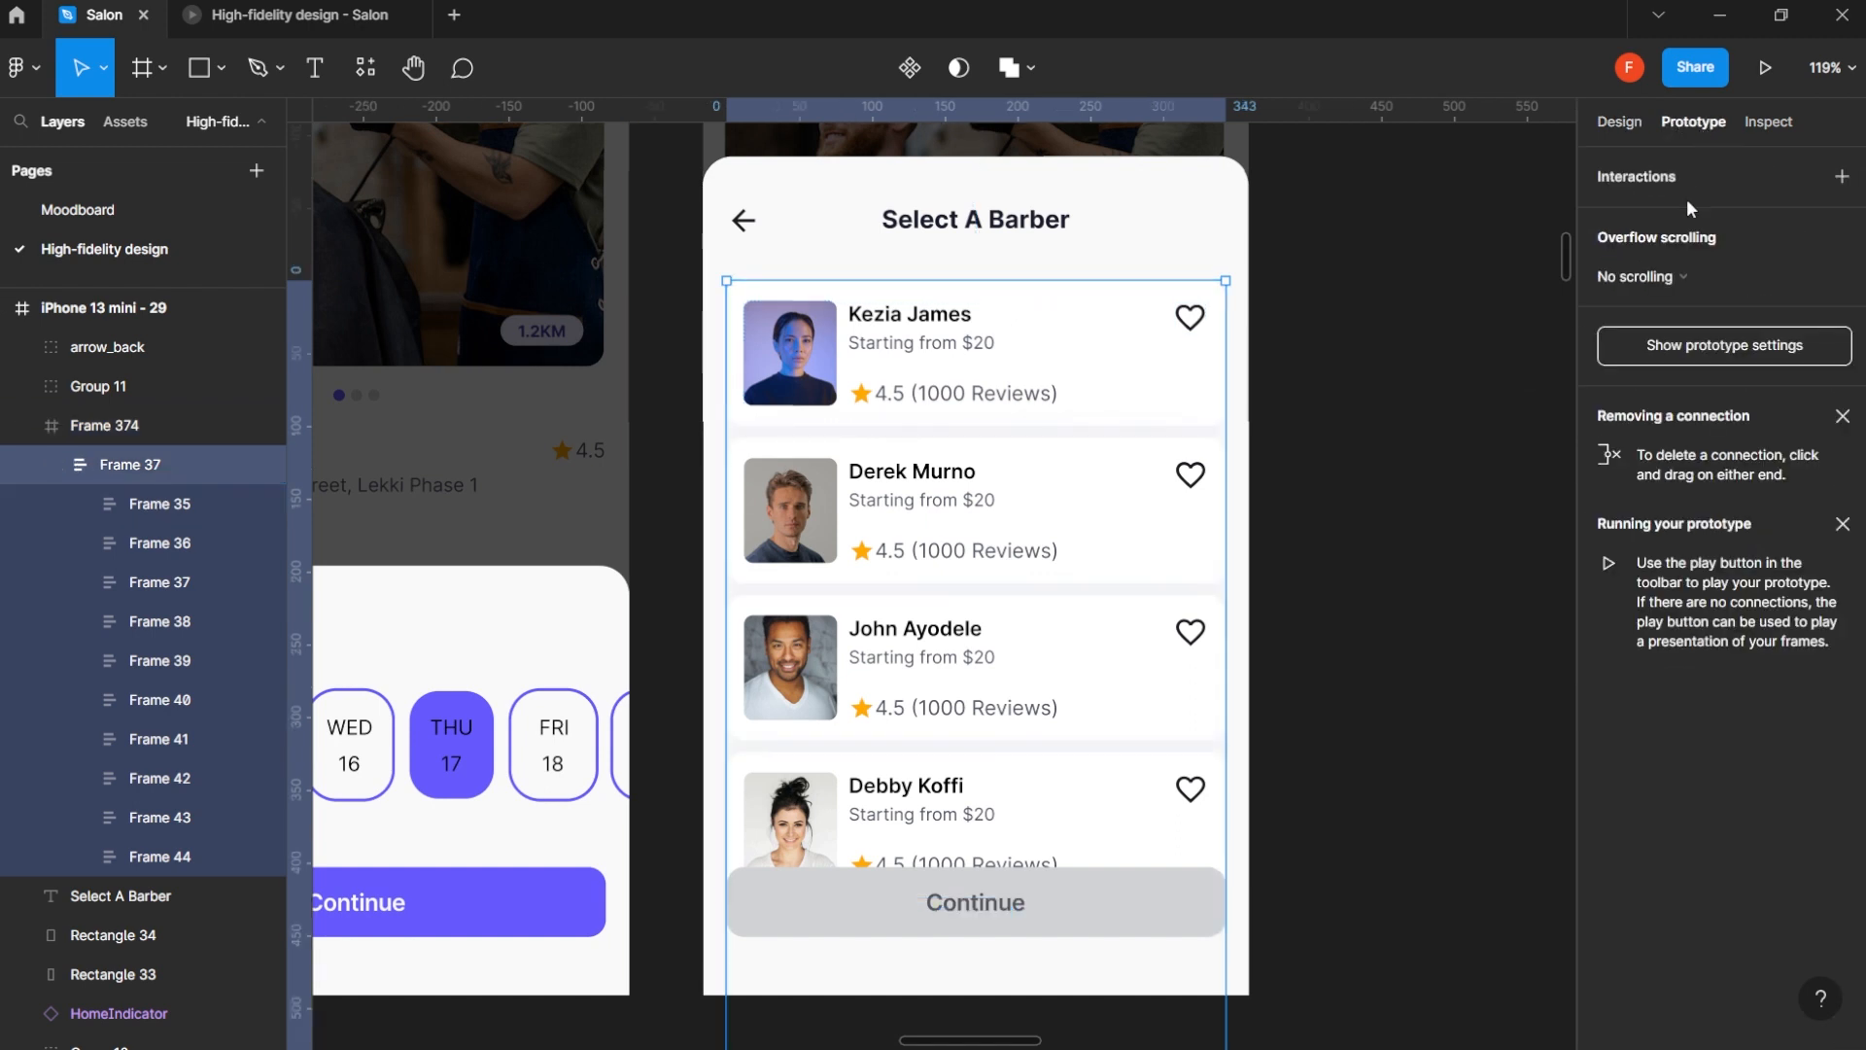
{"action": "left_click", "coordinate": [1668, 276]}
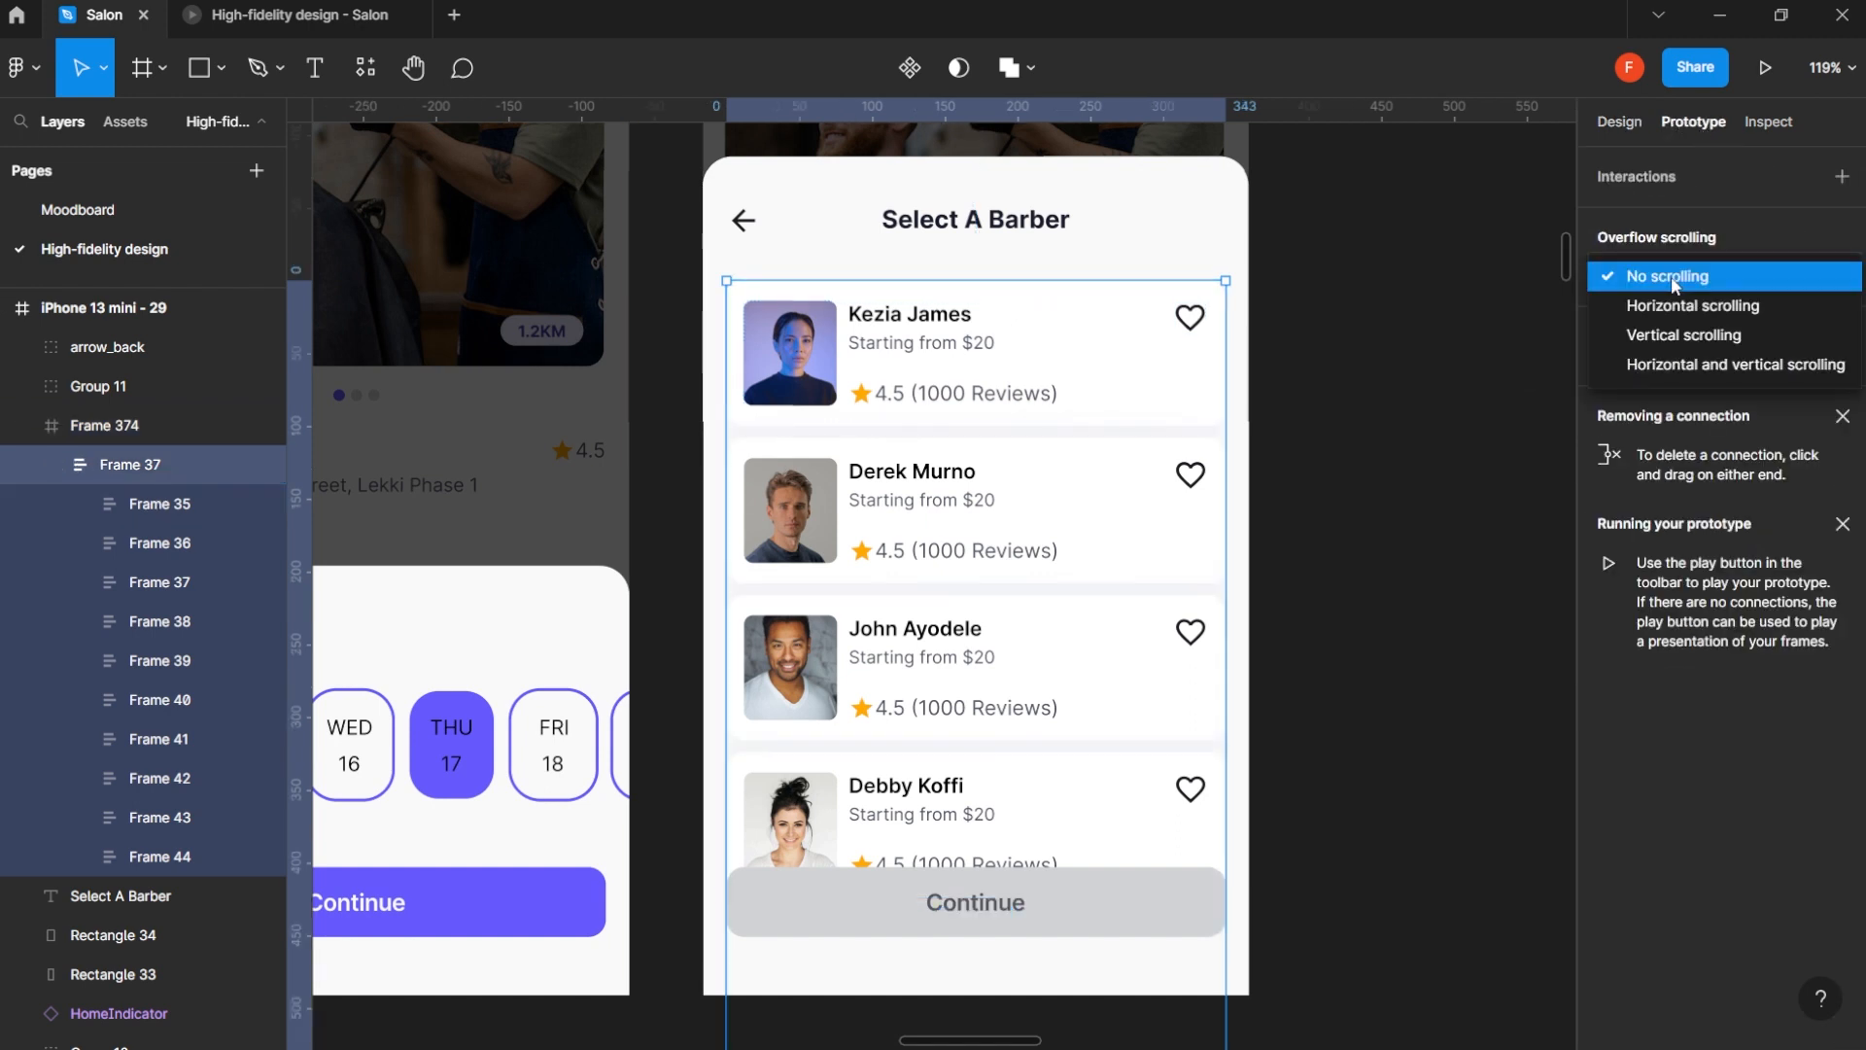
{"action": "left_click", "coordinate": [1671, 332]}
{"action": "left_click", "coordinate": [1467, 372]}
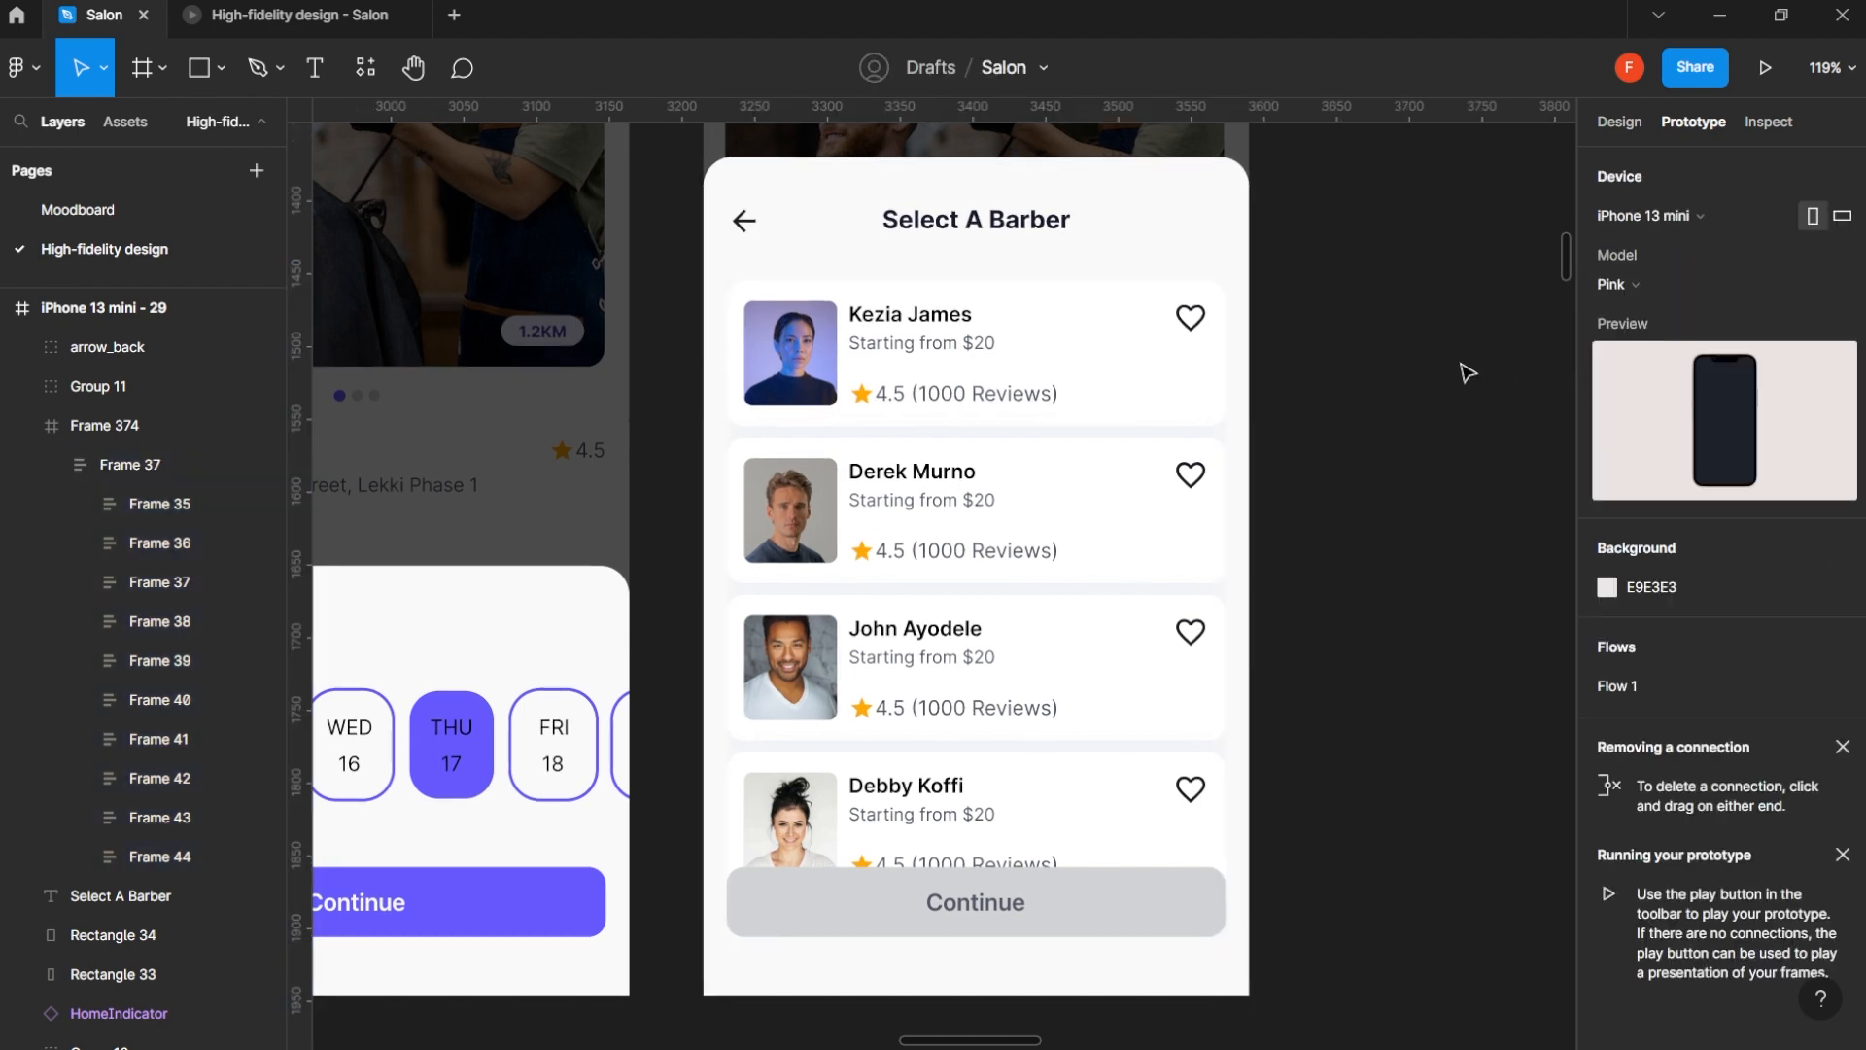
- Preview the iPhone 13 mini - 29 screen as a prototype, test scrolling the barber list, and return to the design file
{"action": "scroll", "coordinate": [1448, 321], "scroll_direction": "down", "scroll_amount": 5}
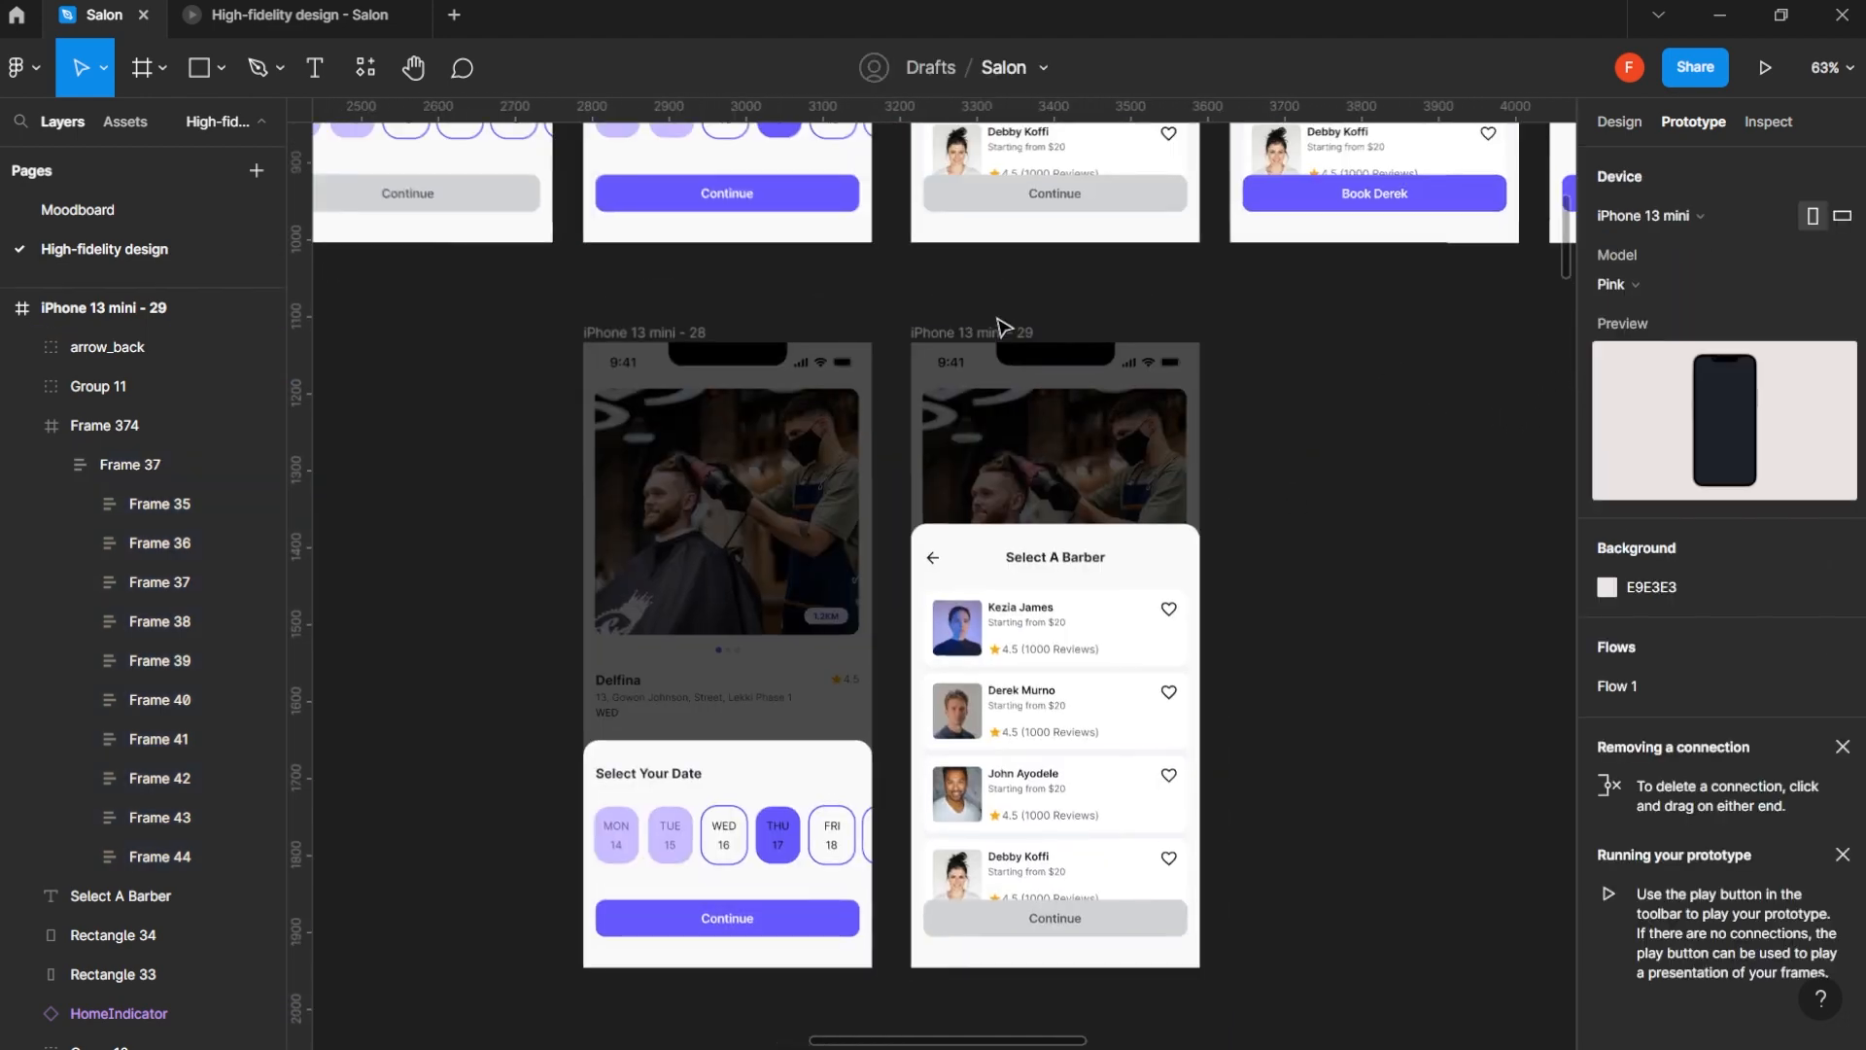
{"action": "left_click", "coordinate": [1003, 334]}
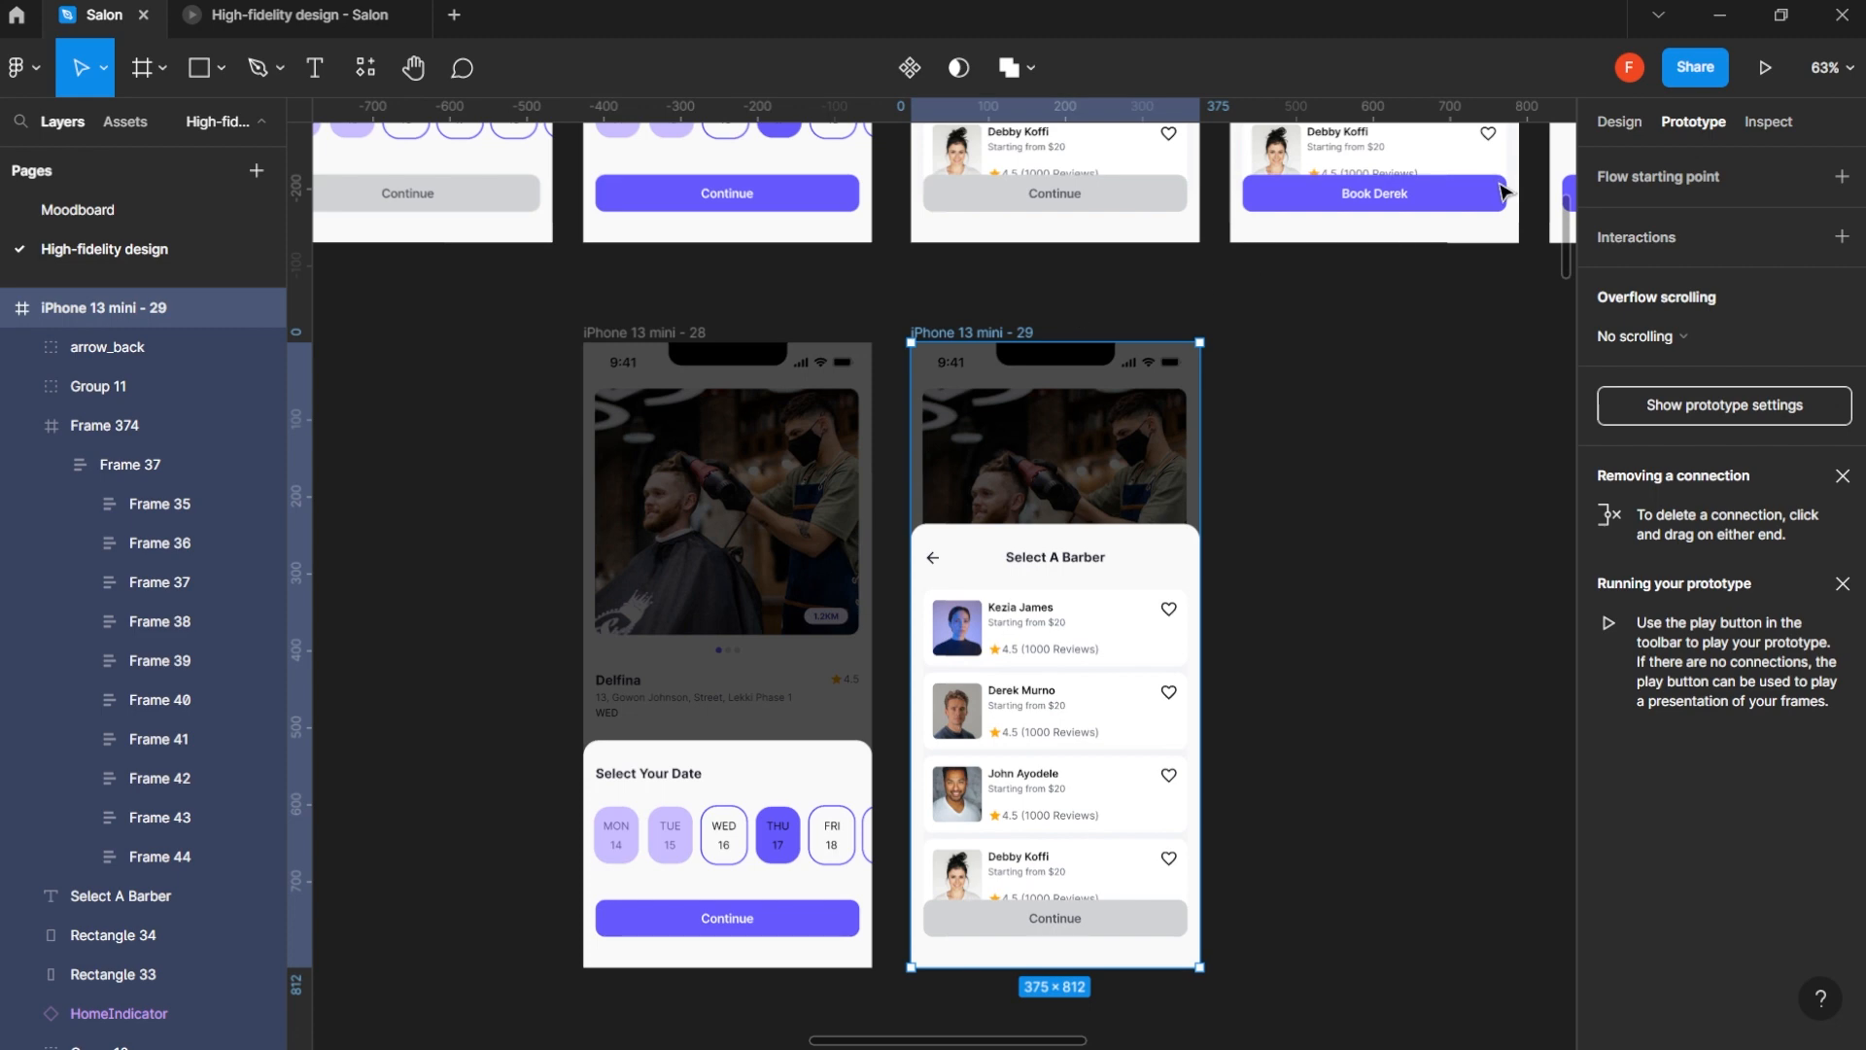
{"action": "left_click", "coordinate": [1767, 71]}
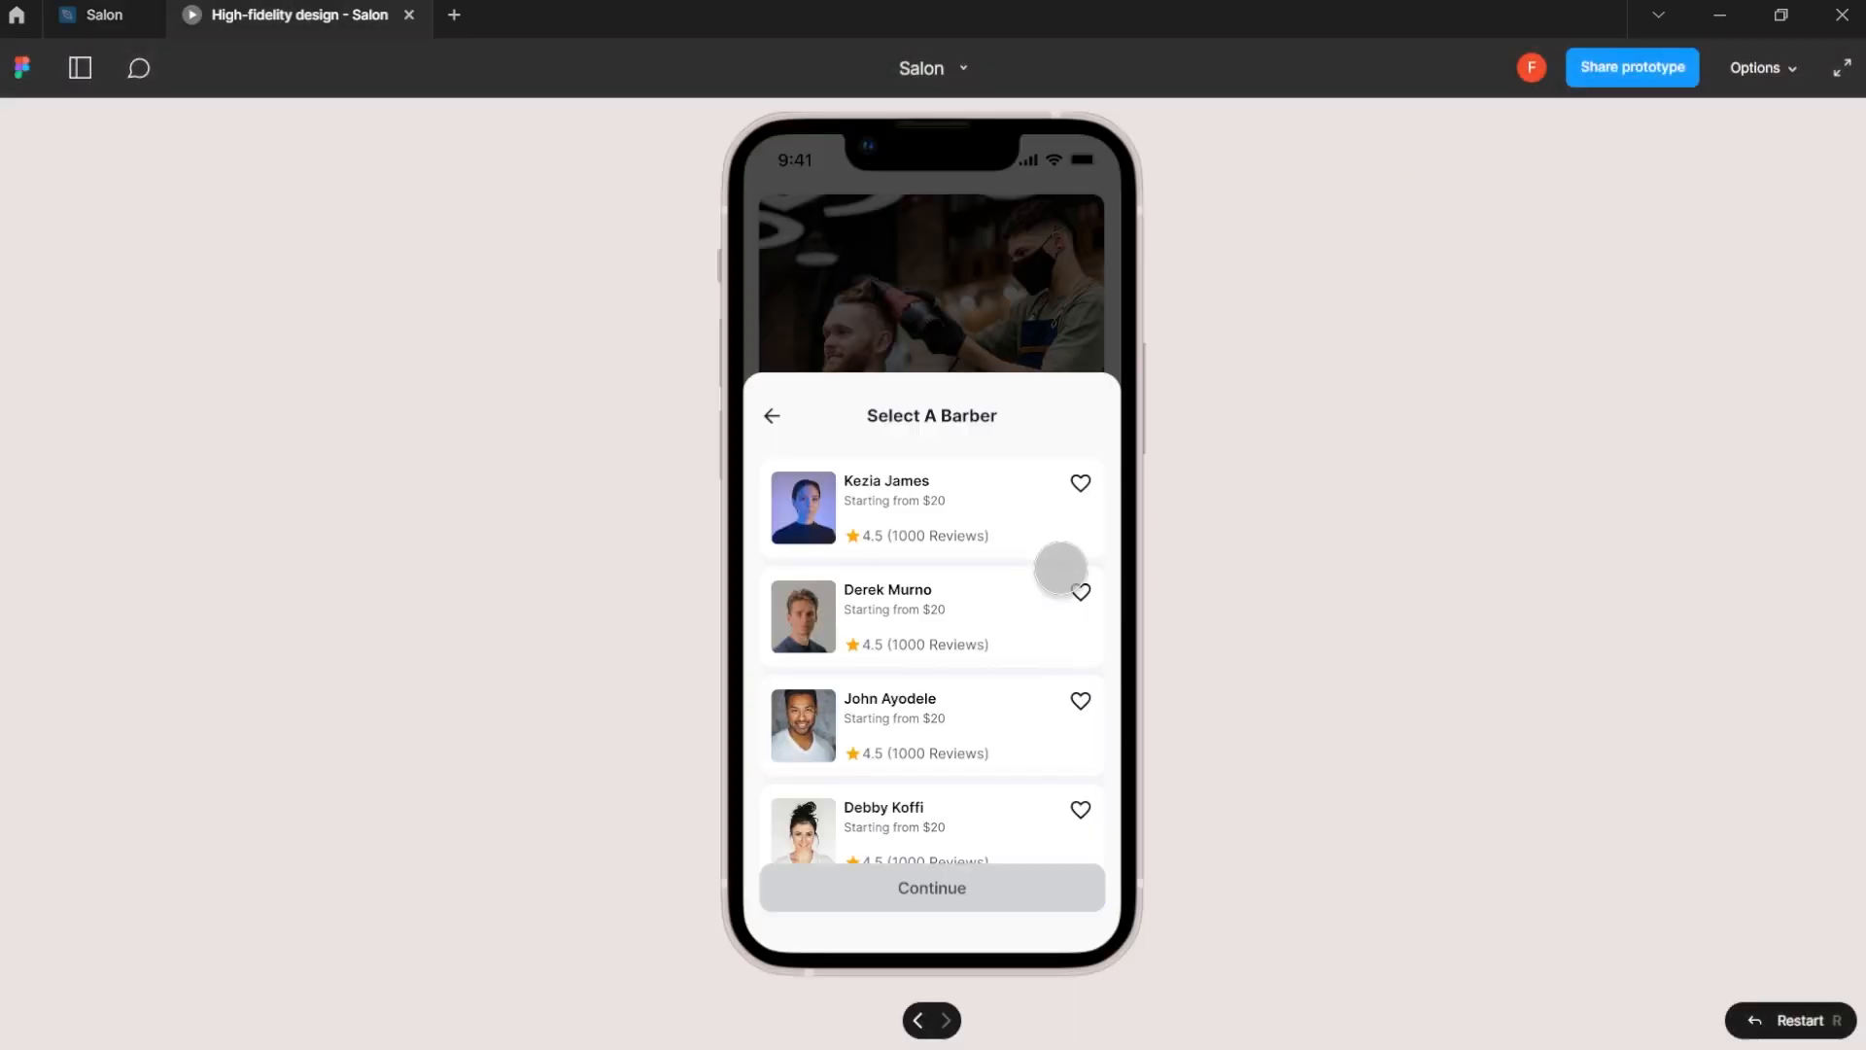
{"action": "scroll", "coordinate": [991, 739], "scroll_direction": "down", "scroll_amount": 2}
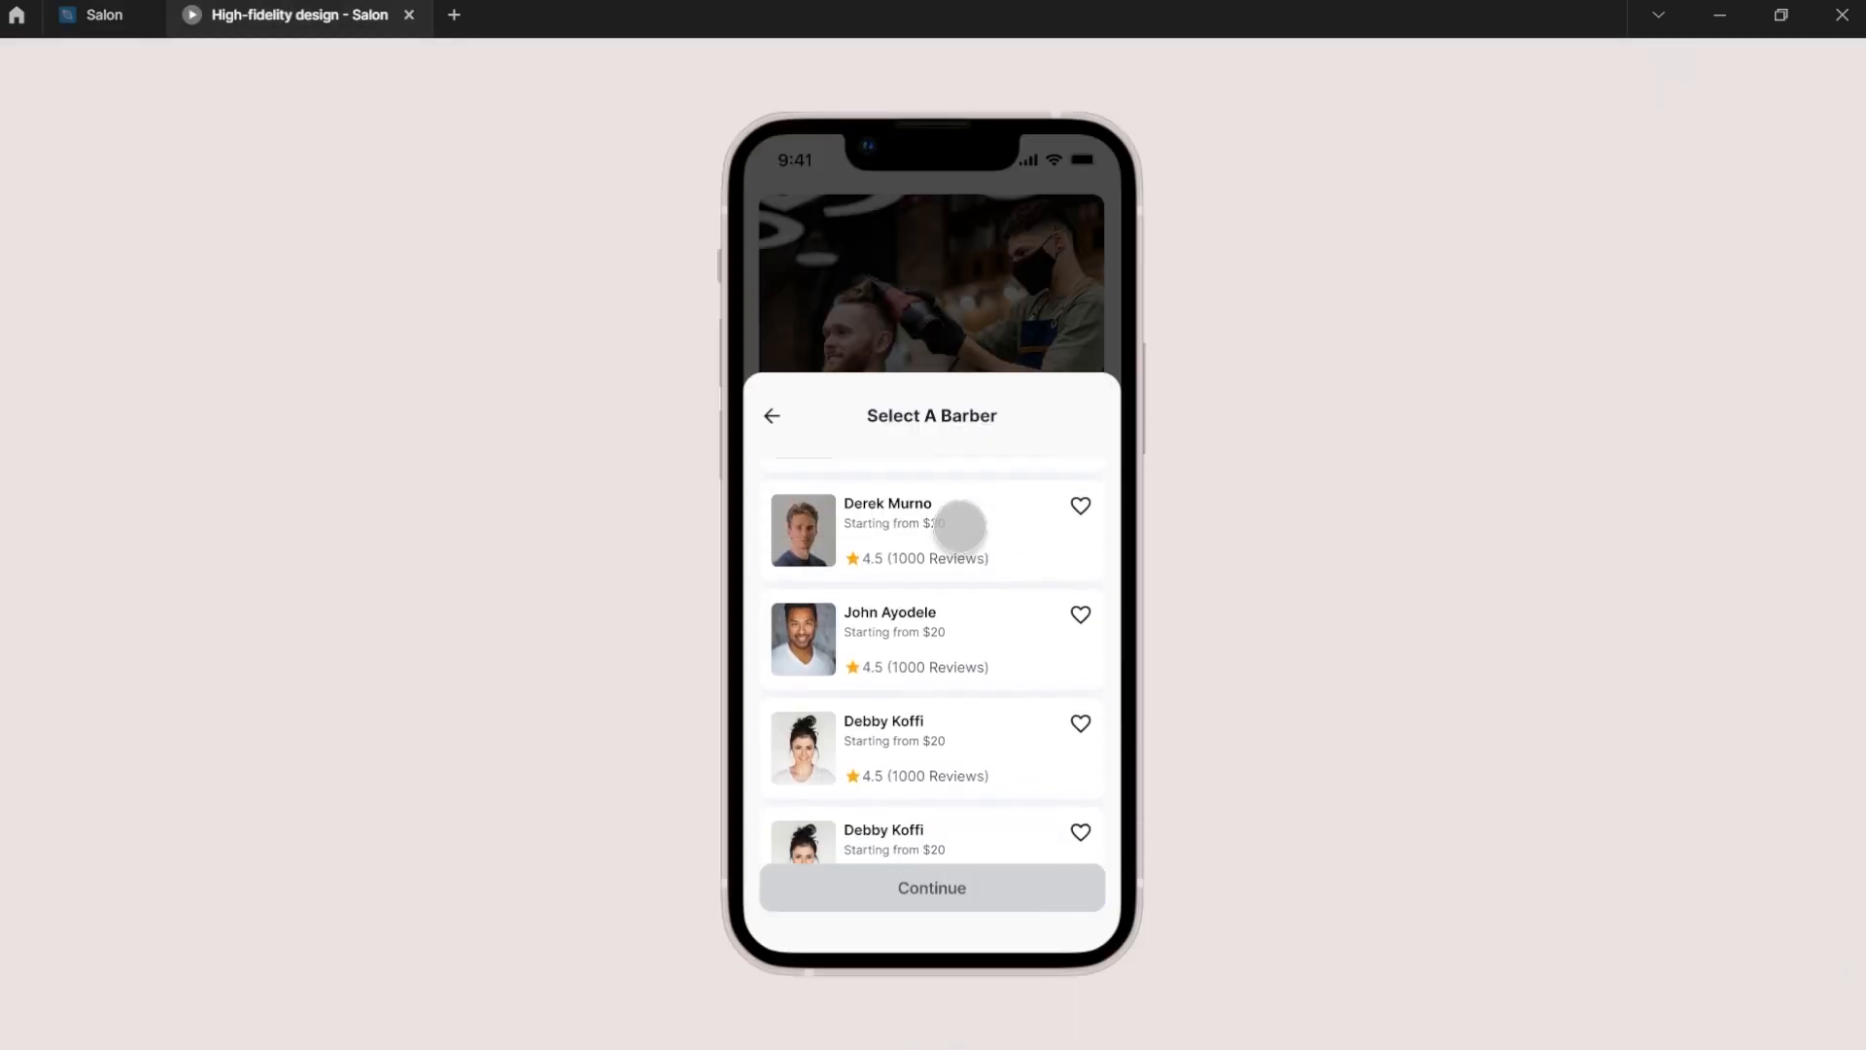
{"action": "scroll", "coordinate": [925, 758], "scroll_direction": "up", "scroll_amount": 1}
{"action": "scroll", "coordinate": [933, 725], "scroll_direction": "down", "scroll_amount": 3}
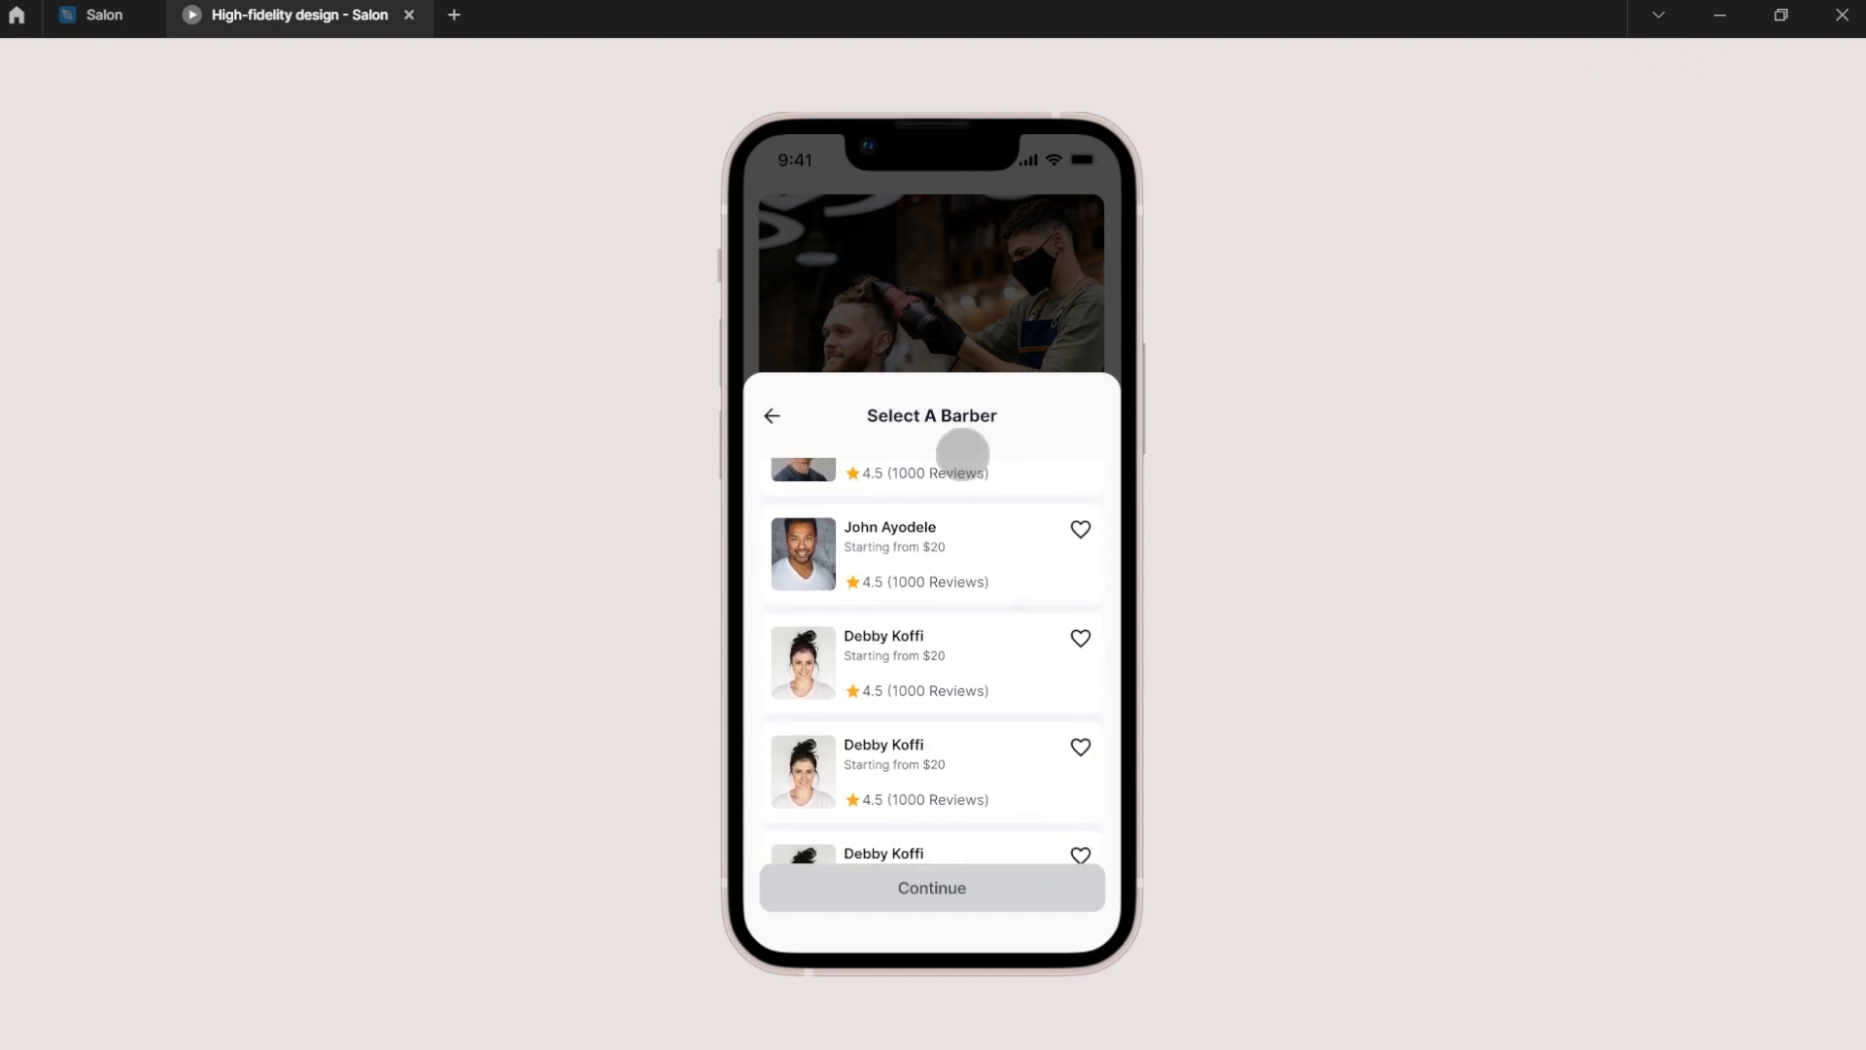
{"action": "left_click_drag", "start_coordinate": [963, 454], "coordinate": [980, 184]}
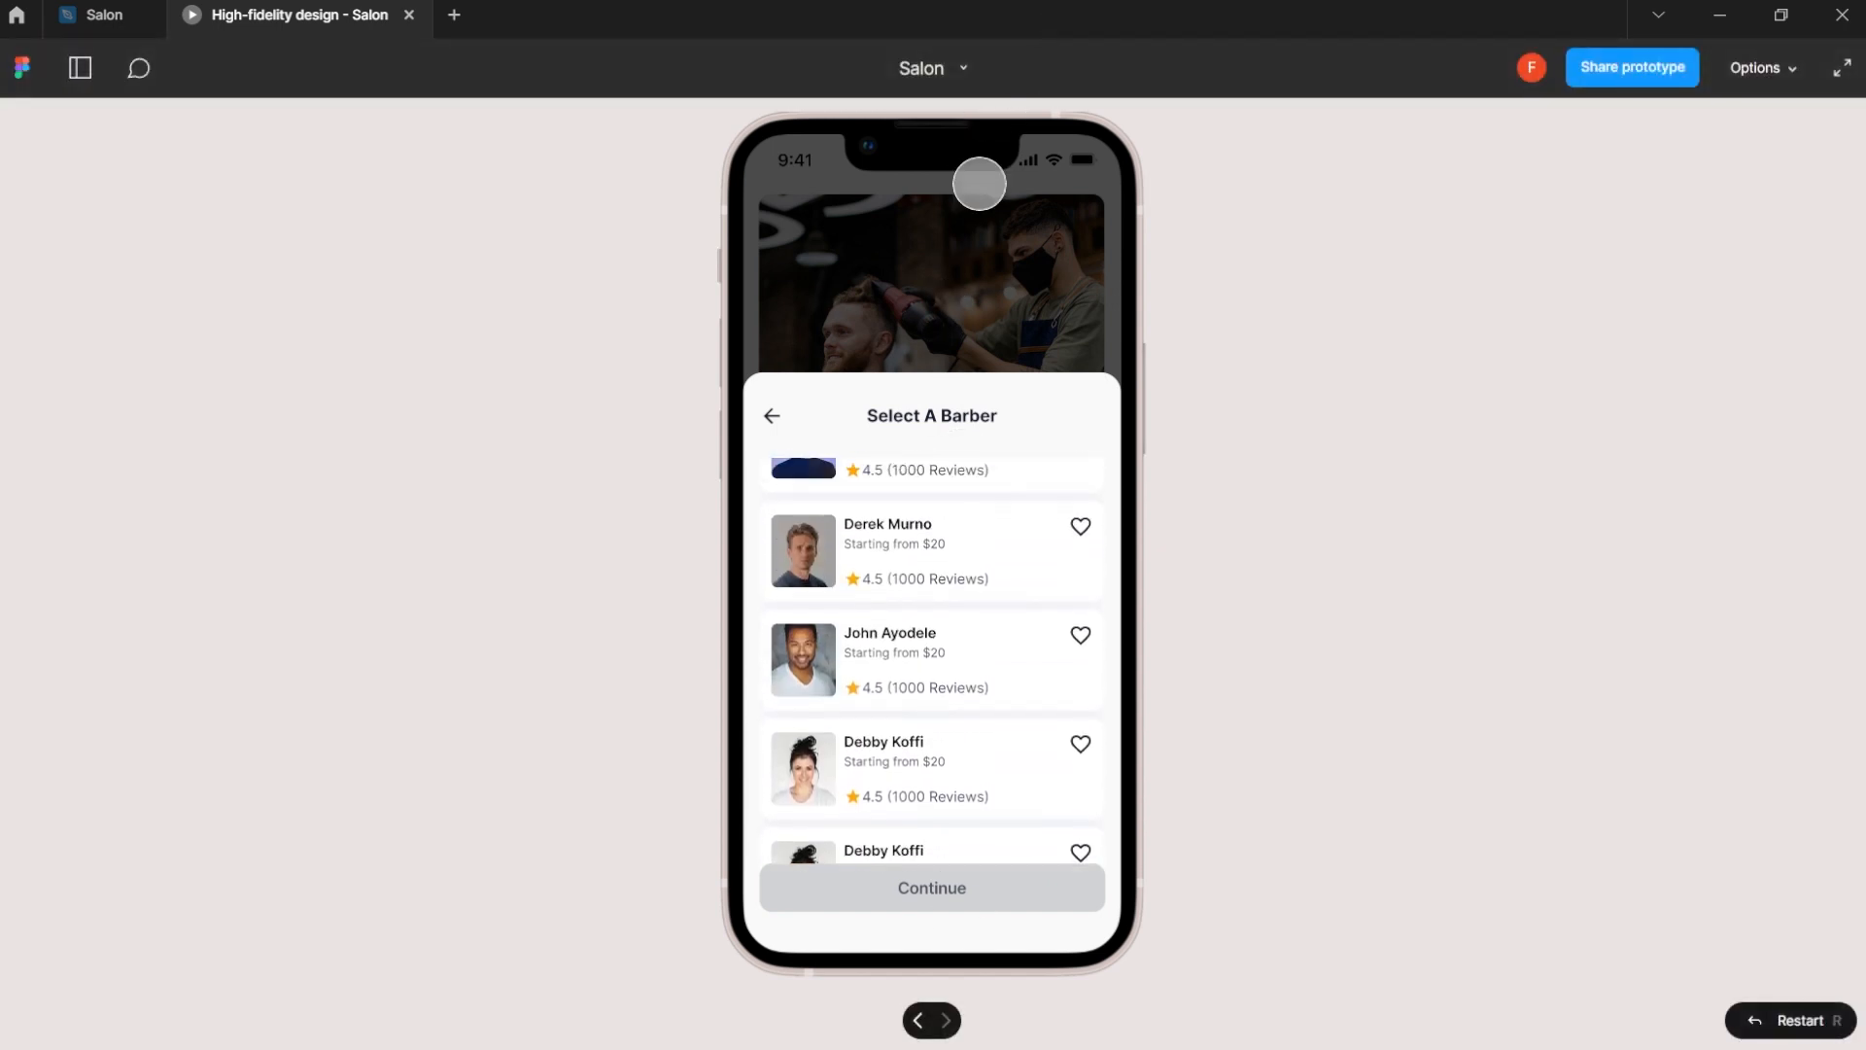
{"action": "left_click", "coordinate": [102, 15]}
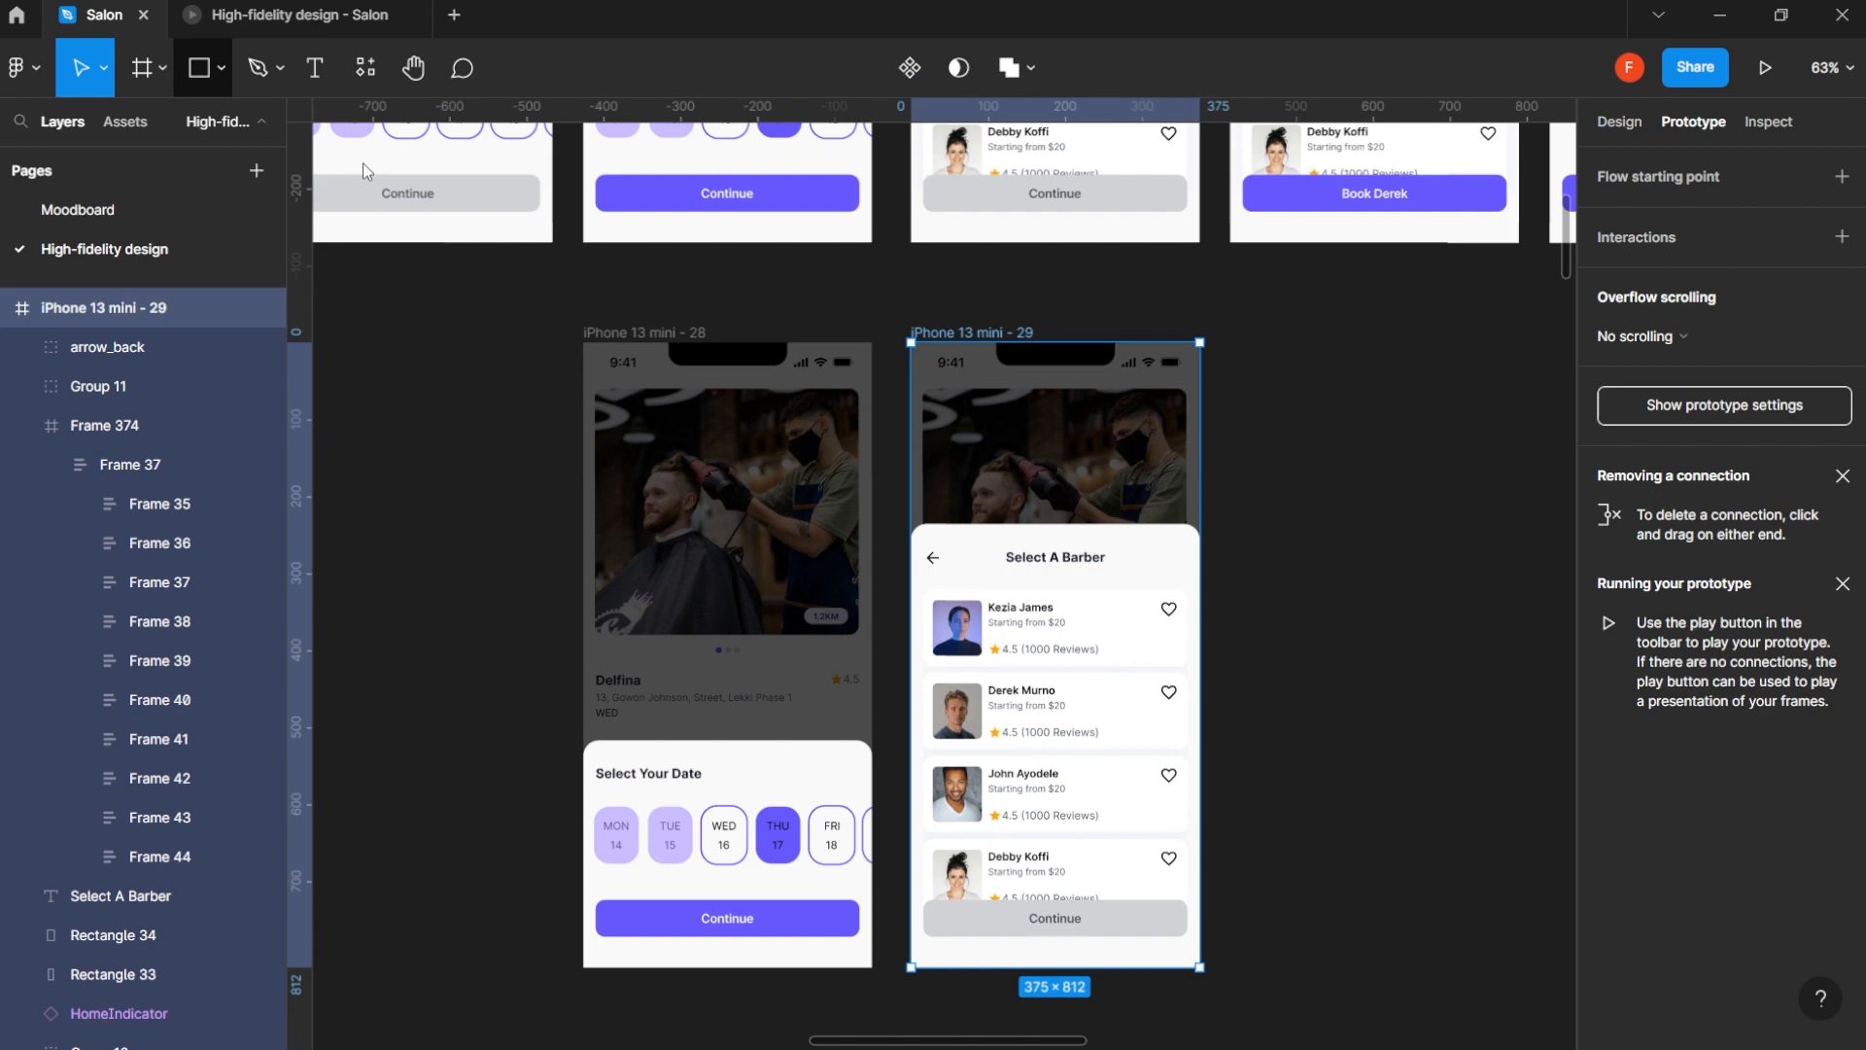
- Duplicate the Select Time screen, iPhone 13 mini - 7, and place the copy directly below the original
{"action": "left_click", "coordinate": [1325, 573]}
{"action": "scroll", "coordinate": [1325, 572], "scroll_direction": "down", "scroll_amount": 5}
{"action": "left_click_drag", "start_coordinate": [1303, 532], "coordinate": [741, 653]}
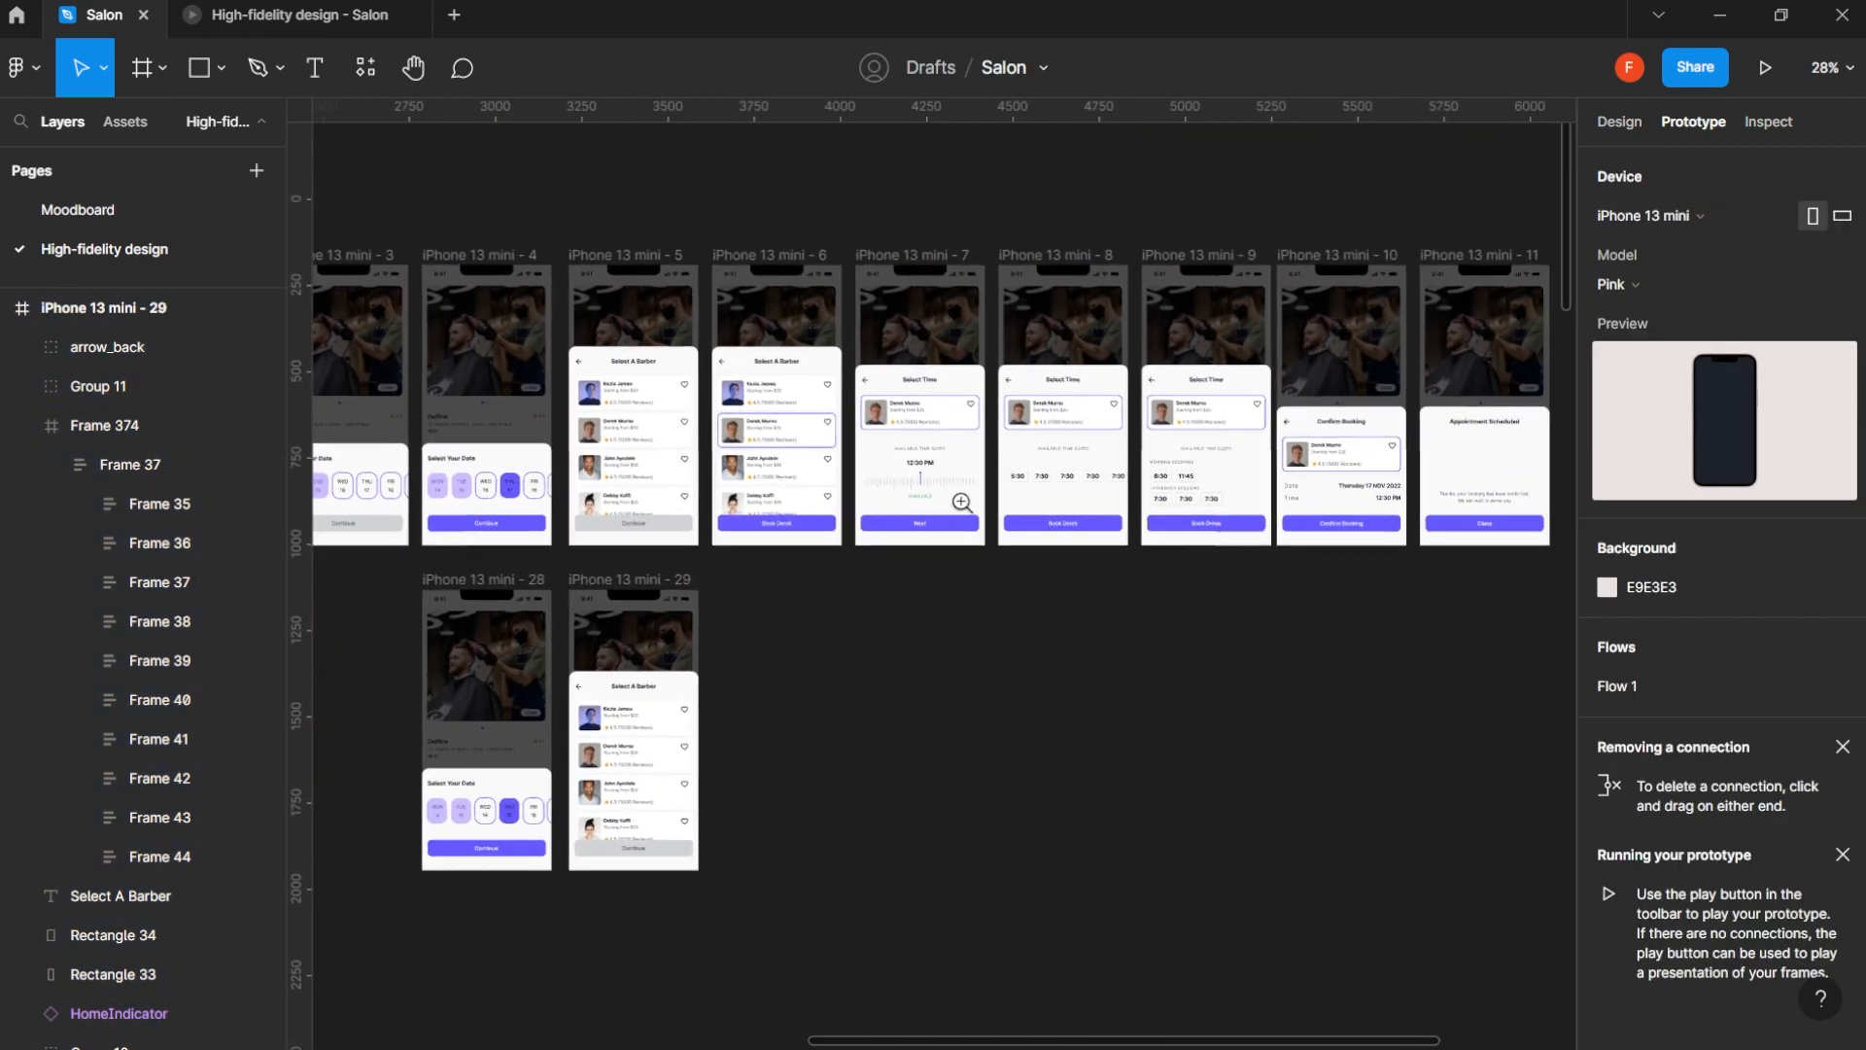
{"action": "scroll", "coordinate": [962, 502], "scroll_direction": "up", "scroll_amount": 6}
{"action": "scroll", "coordinate": [1002, 428], "scroll_direction": "down", "scroll_amount": 3}
{"action": "scroll", "coordinate": [996, 422], "scroll_direction": "up", "scroll_amount": 1}
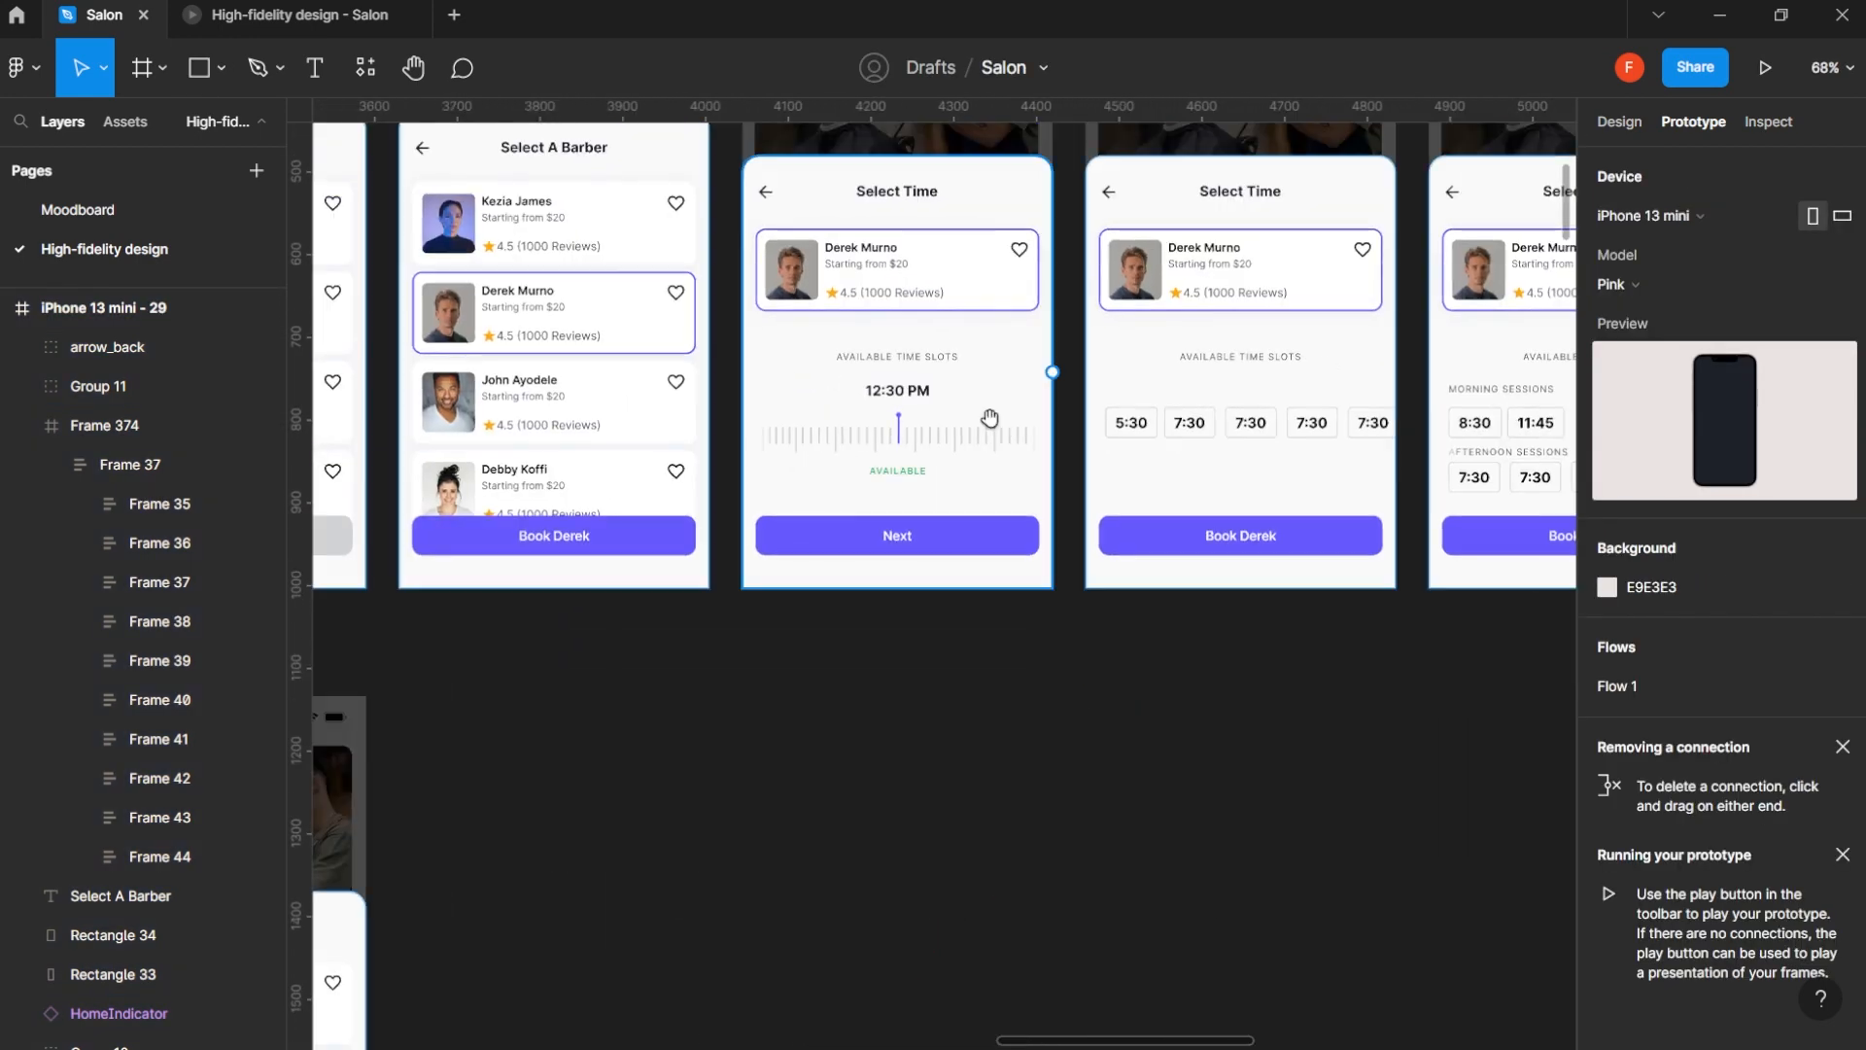
{"action": "scroll", "coordinate": [1011, 428], "scroll_direction": "up", "scroll_amount": 3}
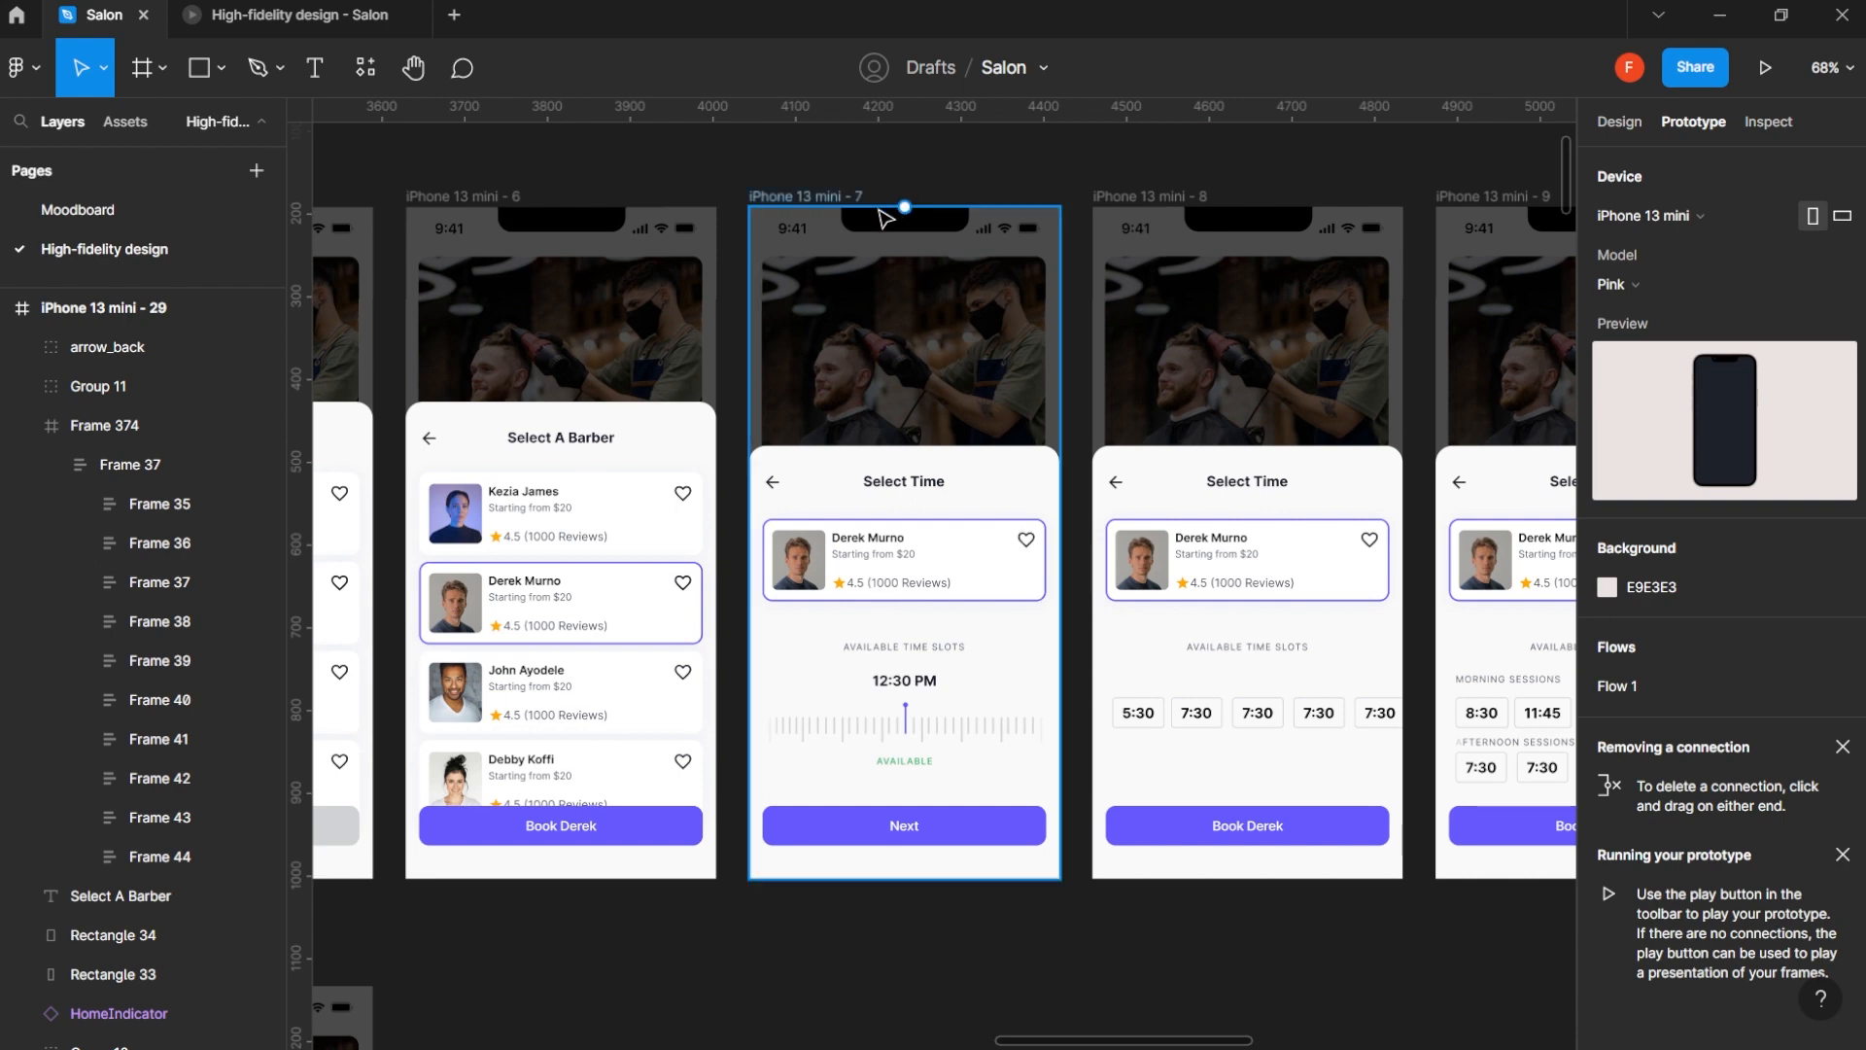
{"action": "left_click", "coordinate": [842, 198]}
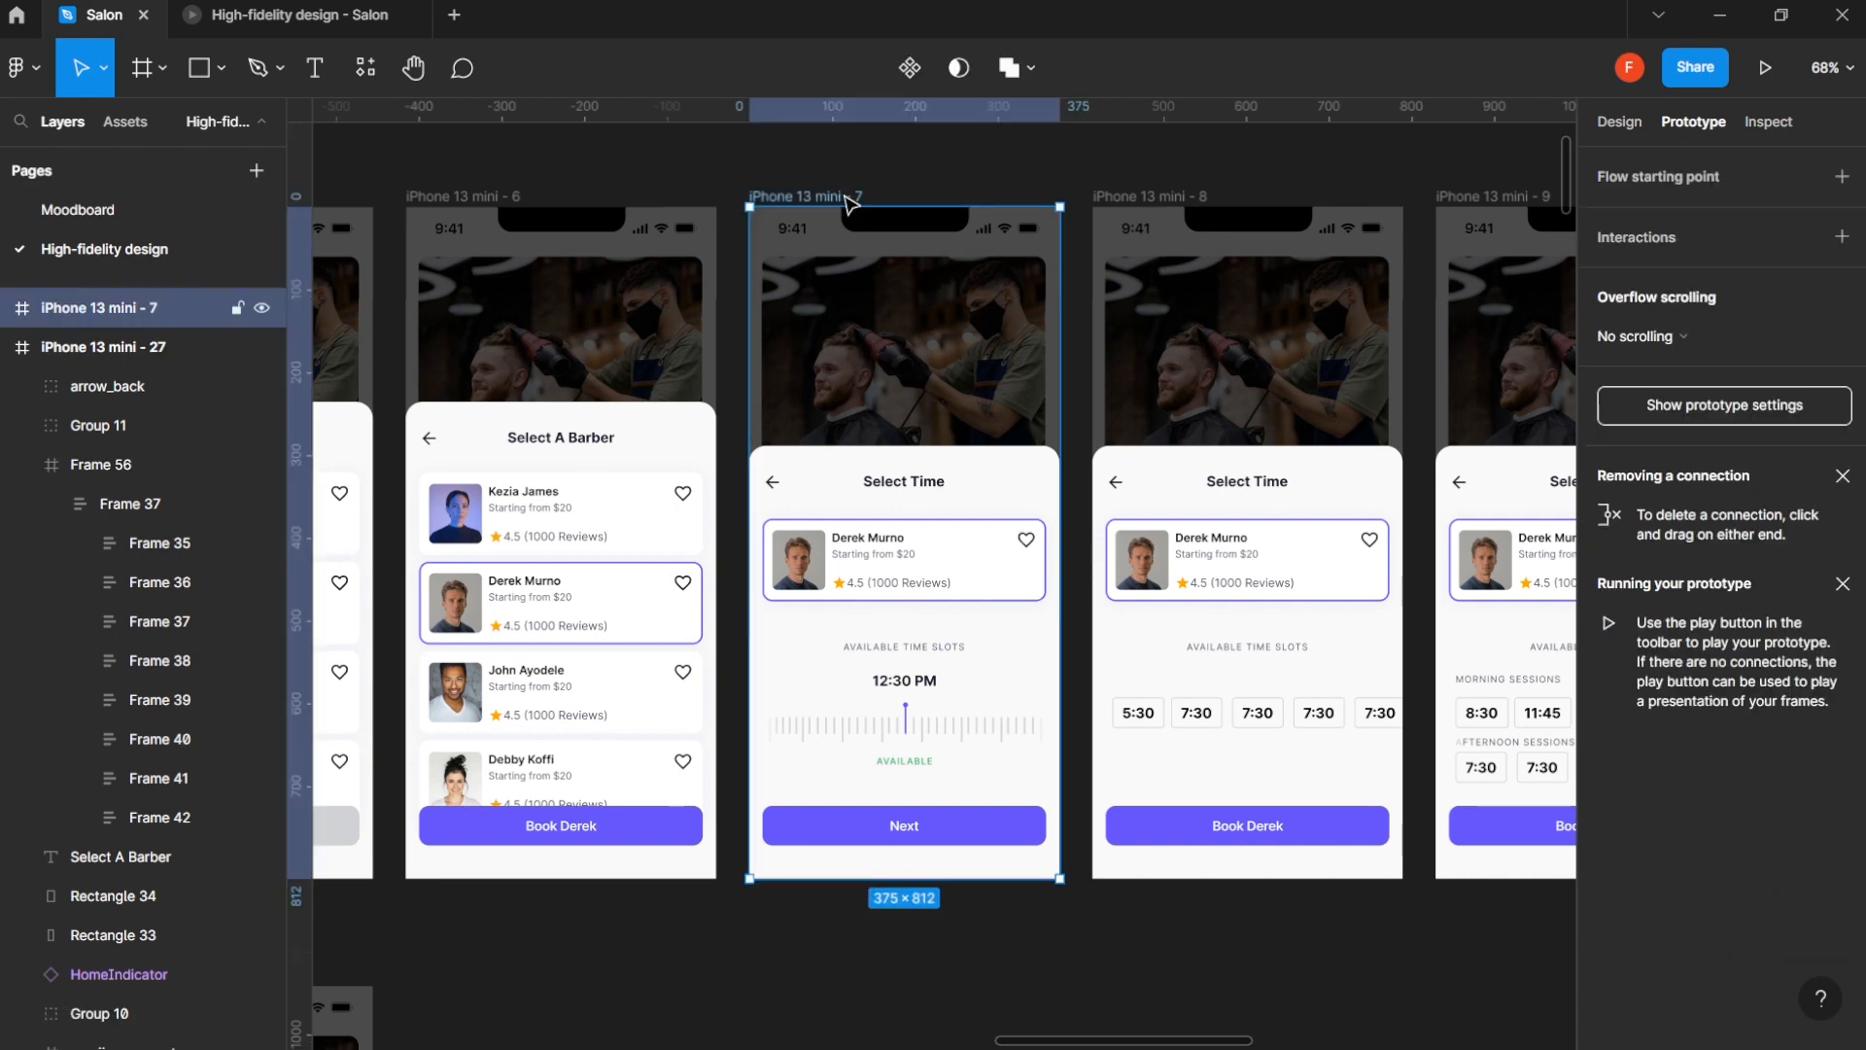
{"action": "left_click", "coordinate": [1632, 126]}
{"action": "scroll", "coordinate": [945, 214], "scroll_direction": "down", "scroll_amount": 2}
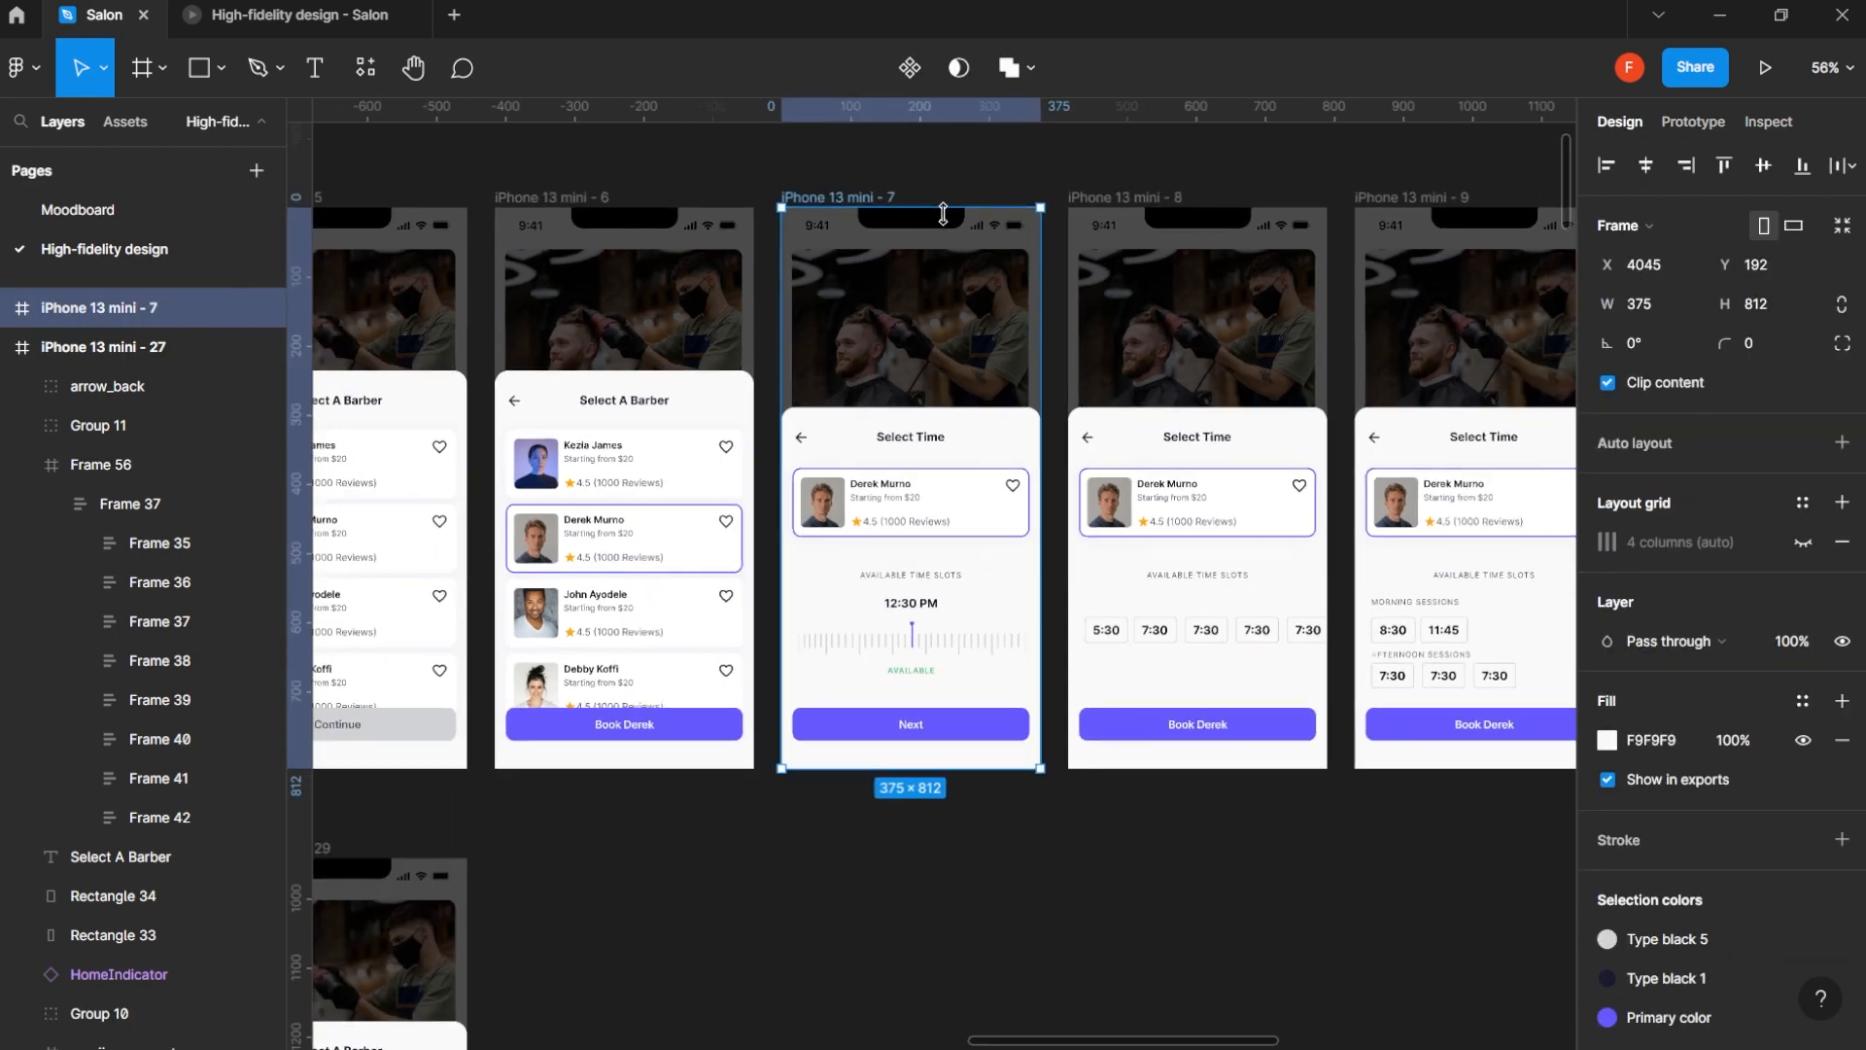
{"action": "left_click_drag", "start_coordinate": [846, 200], "coordinate": [793, 814]}
{"action": "scroll", "coordinate": [921, 684], "scroll_direction": "down", "scroll_amount": 2}
{"action": "scroll", "coordinate": [933, 700], "scroll_direction": "down", "scroll_amount": 5}
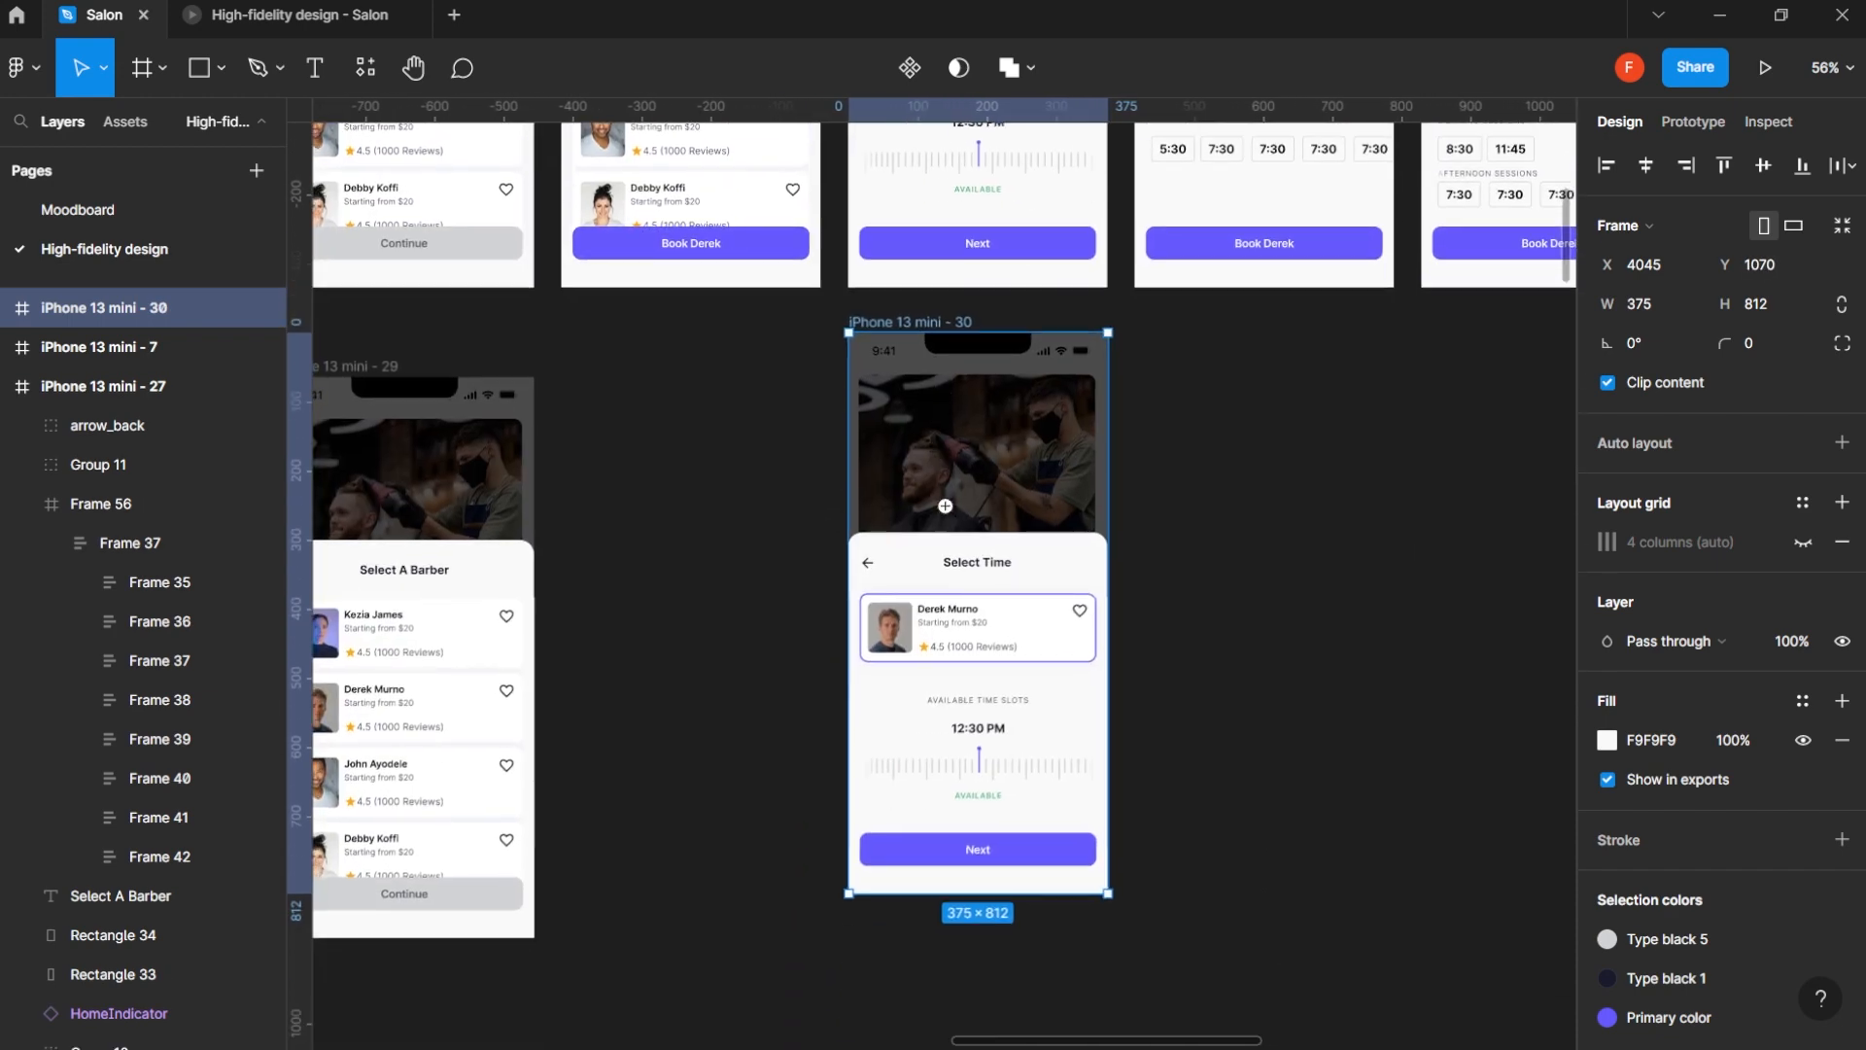
- Group the time ruler, the Available label and the 12:30 PM text on the duplicated Select Time screen
{"action": "scroll", "coordinate": [962, 748], "scroll_direction": "up", "scroll_amount": 5}
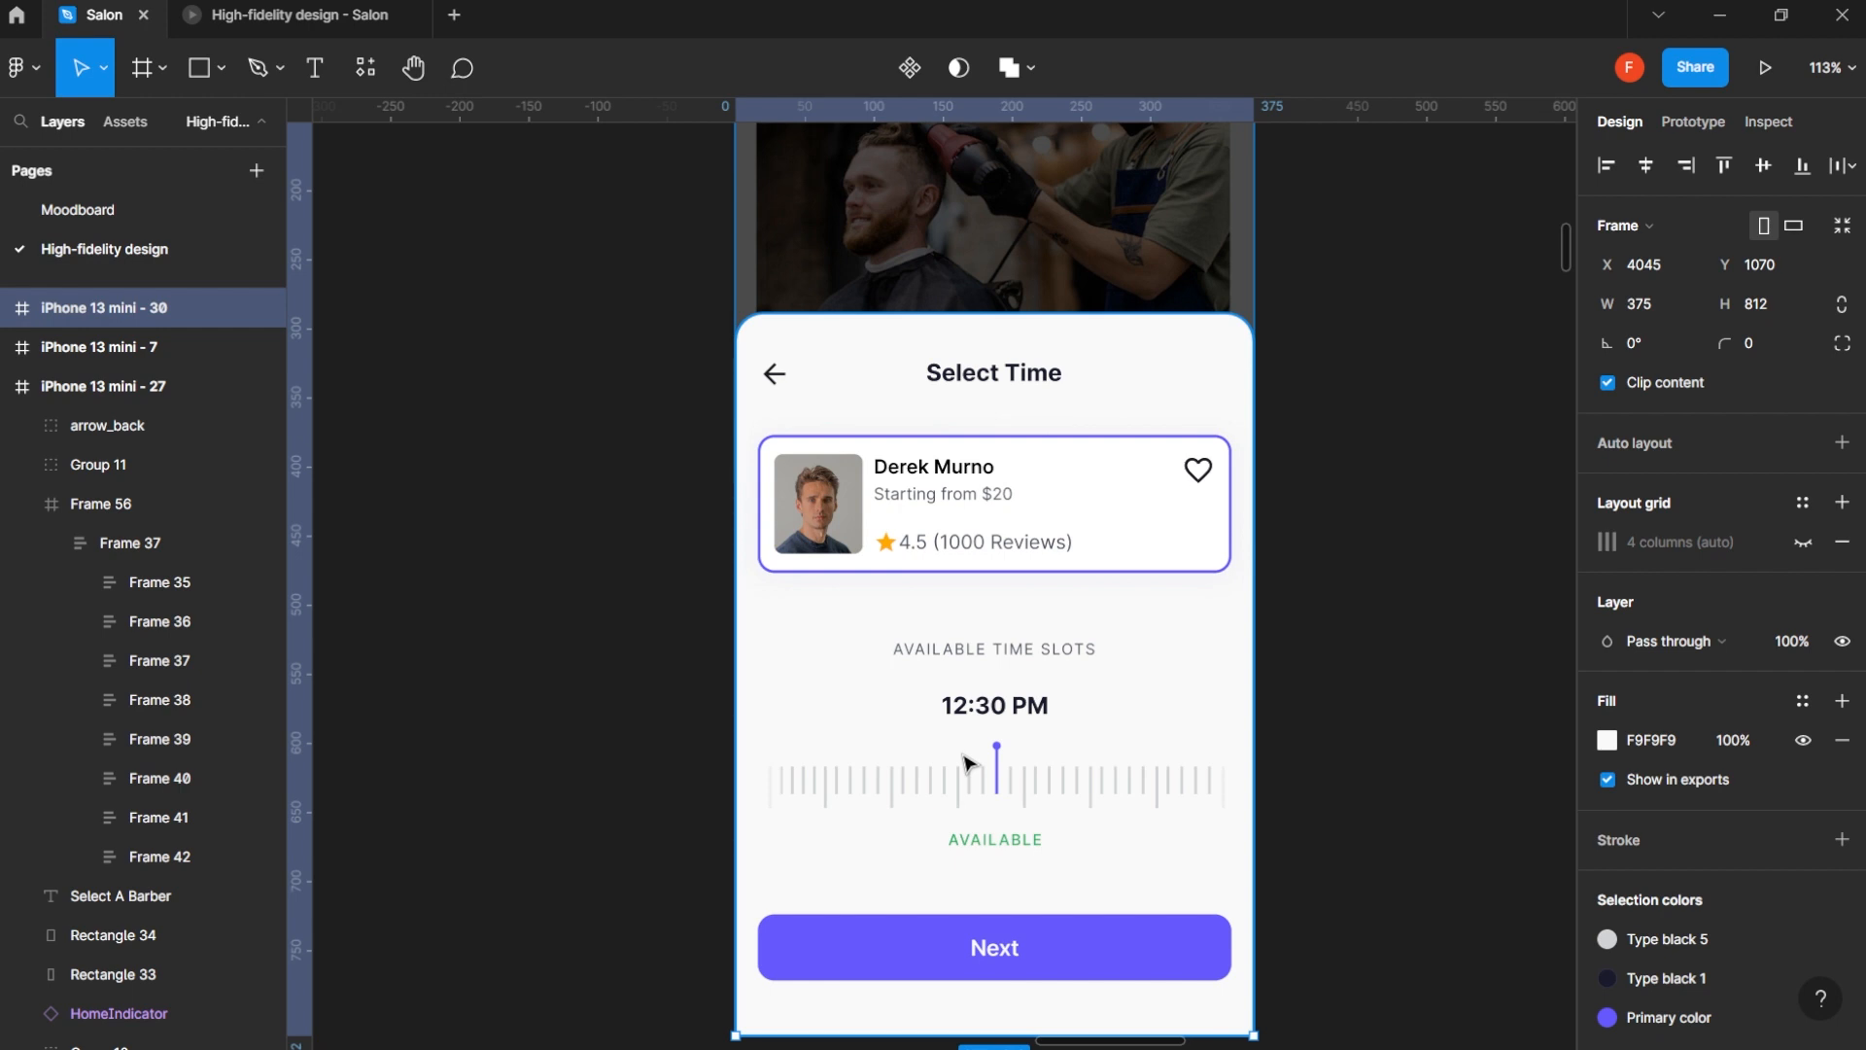
{"action": "left_click", "coordinate": [1038, 779]}
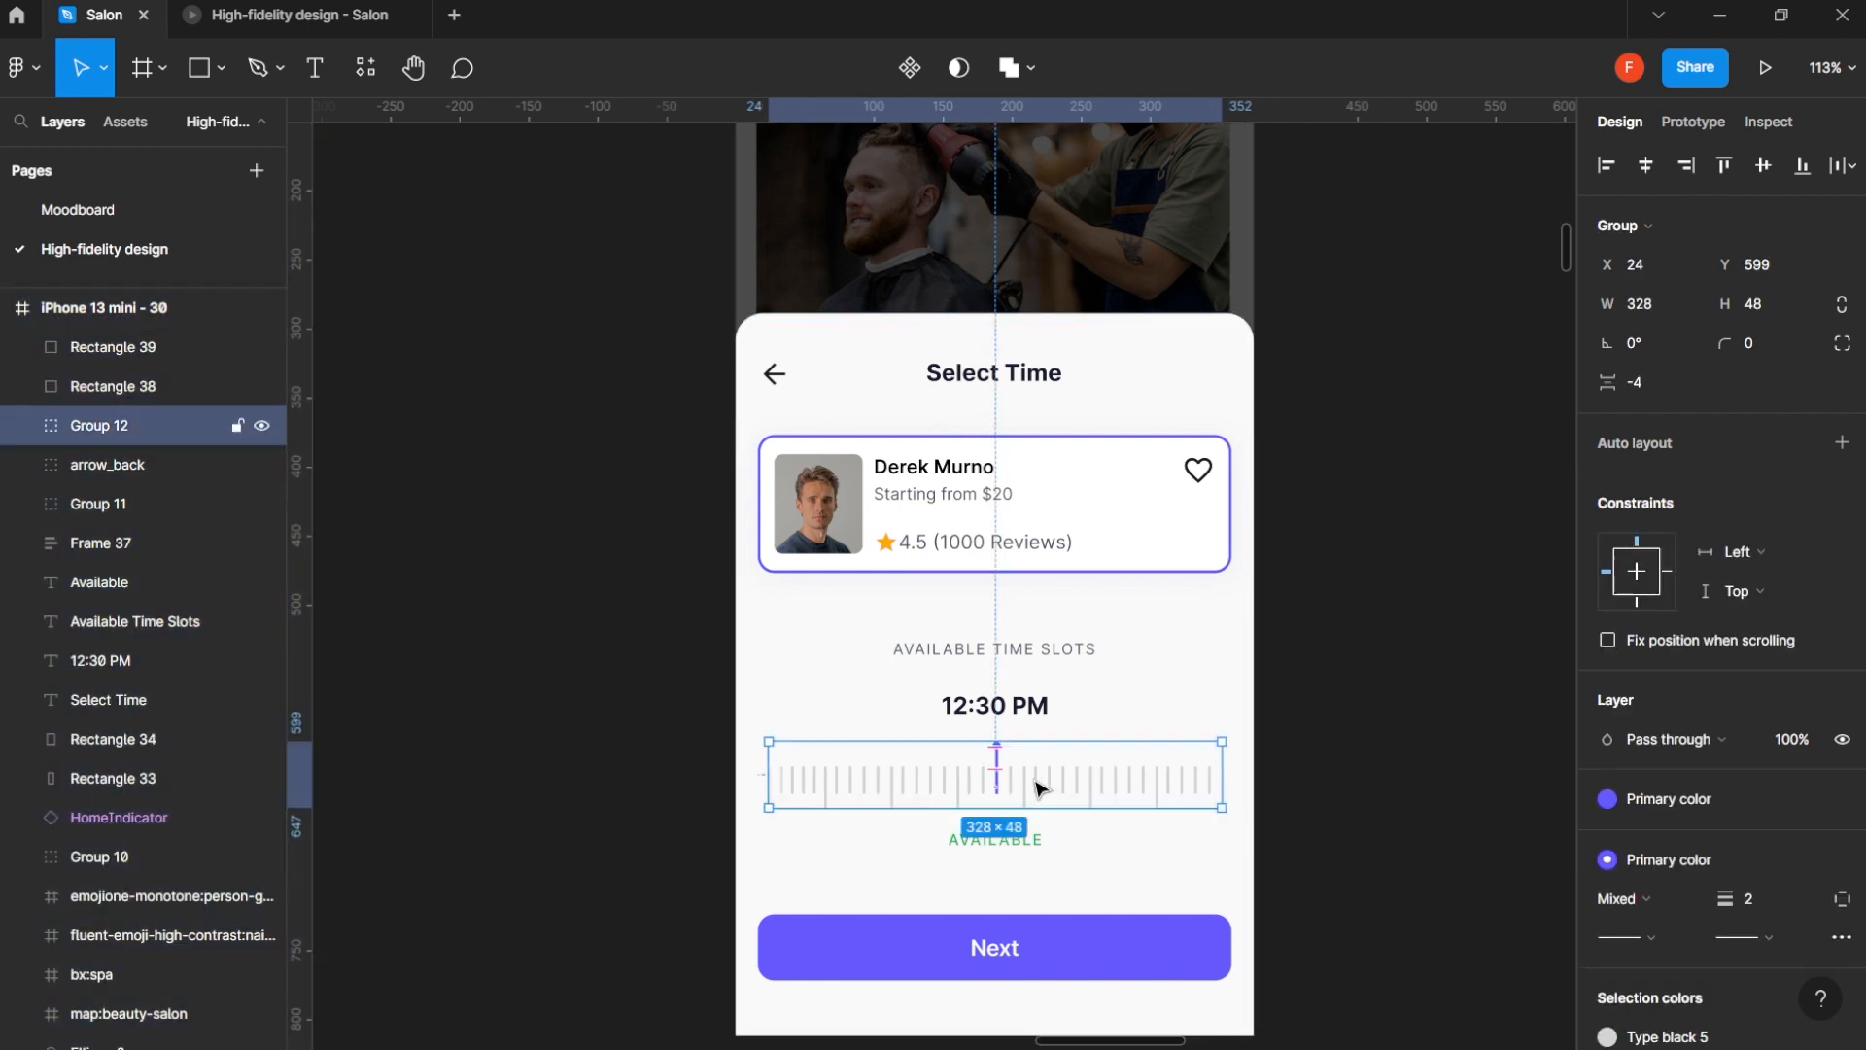
{"action": "left_click", "coordinate": [1009, 838], "text": "shift"}
{"action": "left_click", "coordinate": [1023, 716], "text": "shift"}
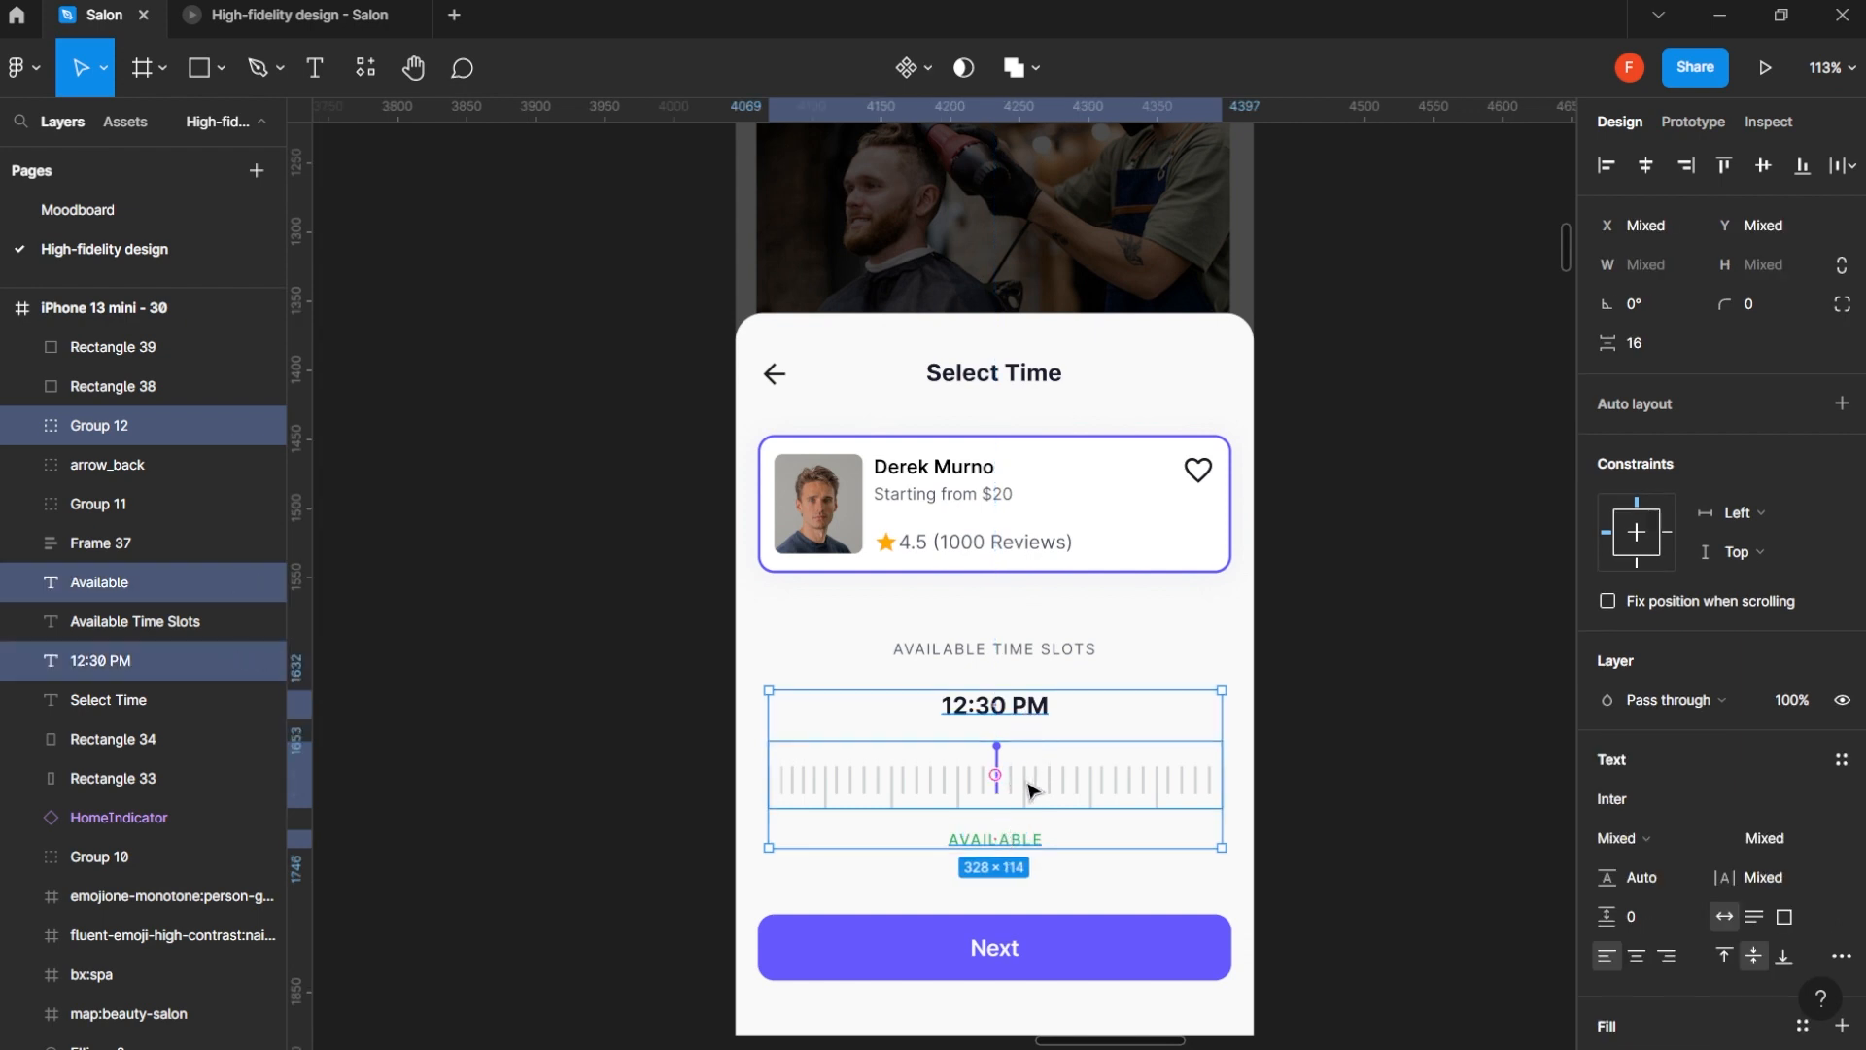
{"action": "left_click_drag", "start_coordinate": [1028, 791], "coordinate": [1033, 822]}
{"action": "key", "text": "ctrl+z"}
{"action": "key", "text": "ctrl+g"}
- Move the time picker group out of the duplicated screen onto the empty canvas below it
{"action": "scroll", "coordinate": [1060, 776], "scroll_direction": "down", "scroll_amount": 4}
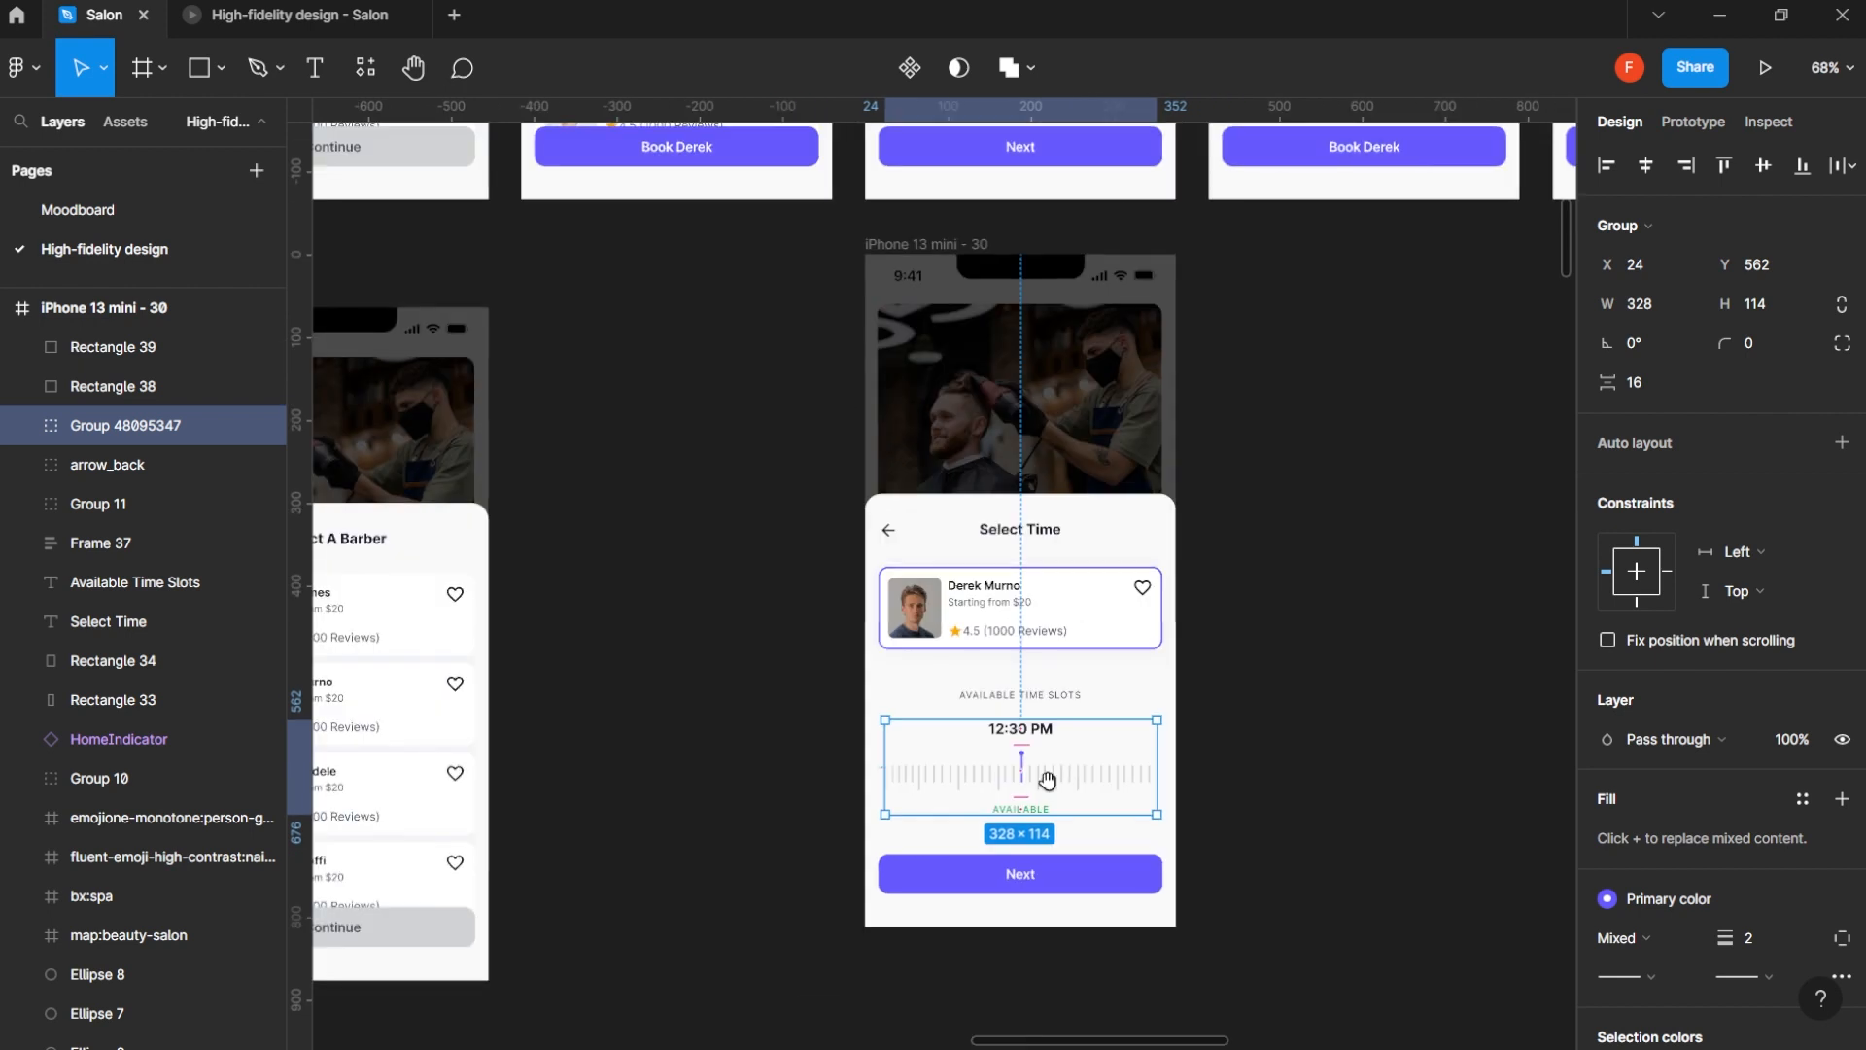
{"action": "left_click_drag", "start_coordinate": [1047, 781], "coordinate": [1045, 855]}
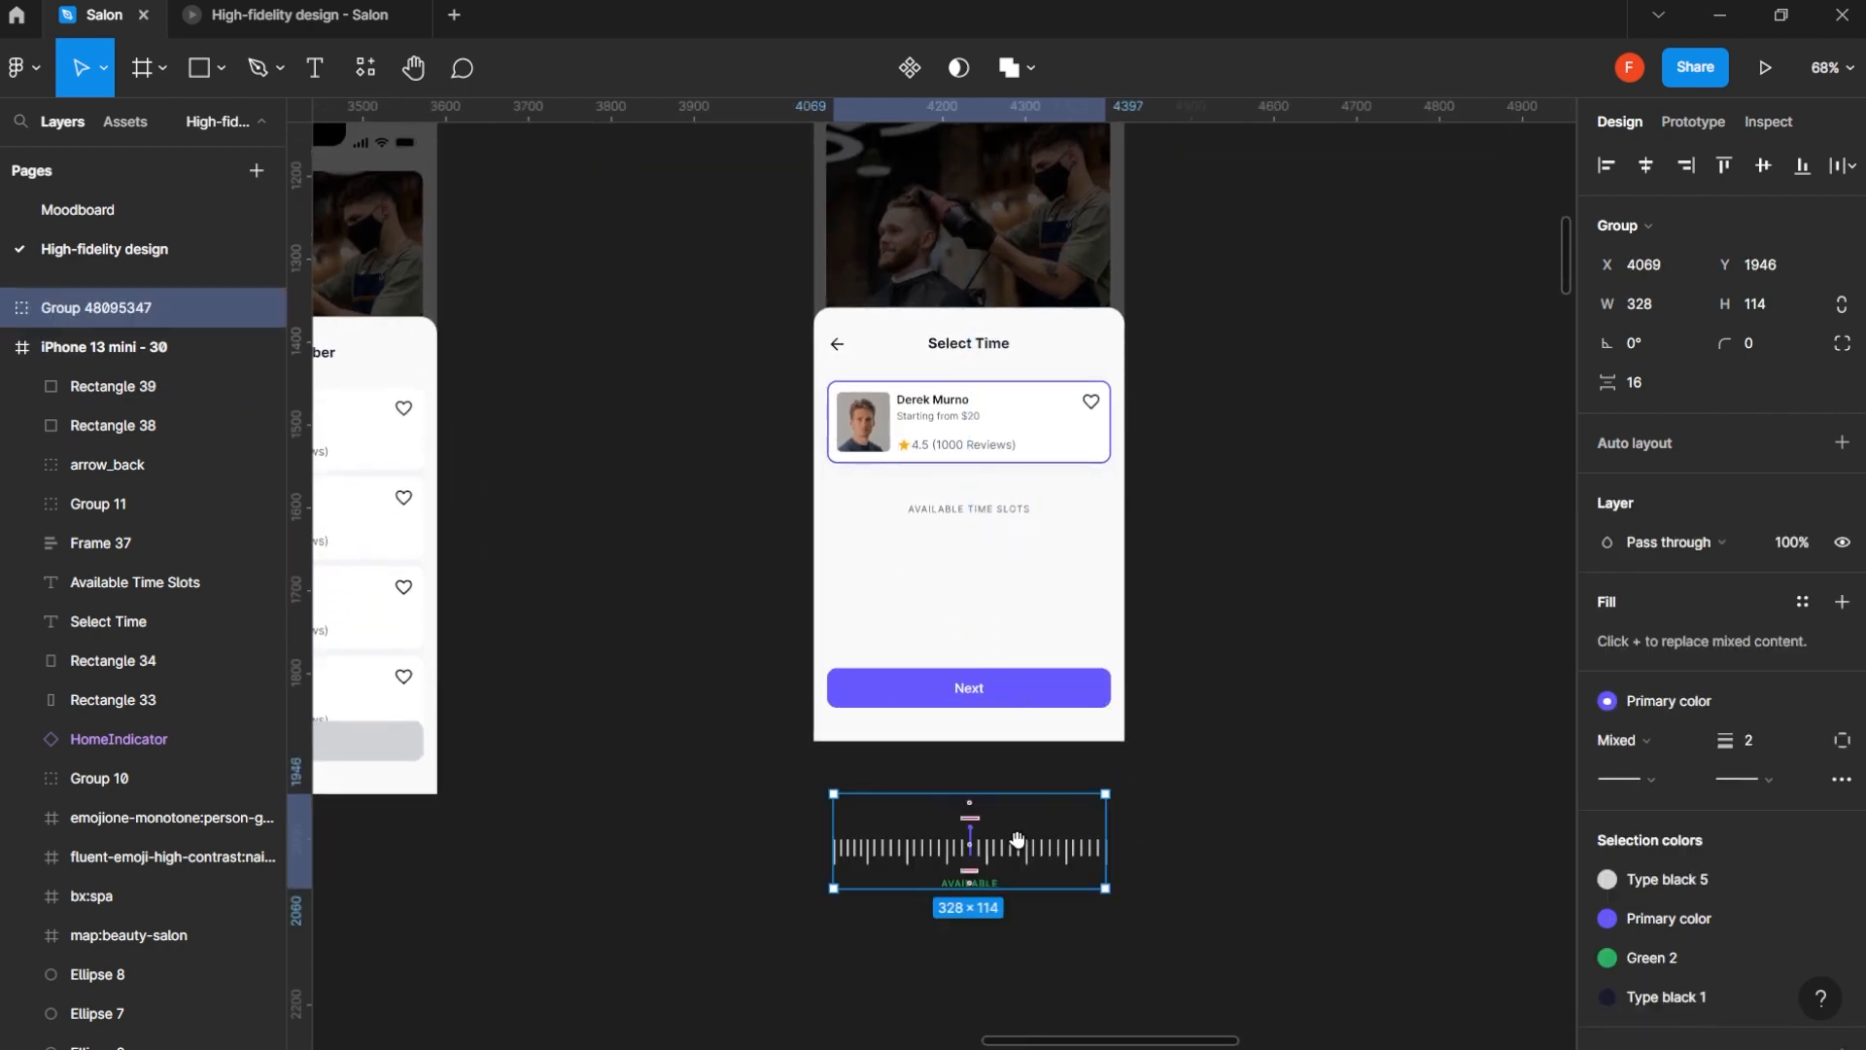
{"action": "left_click_drag", "start_coordinate": [1017, 839], "coordinate": [1083, 884]}
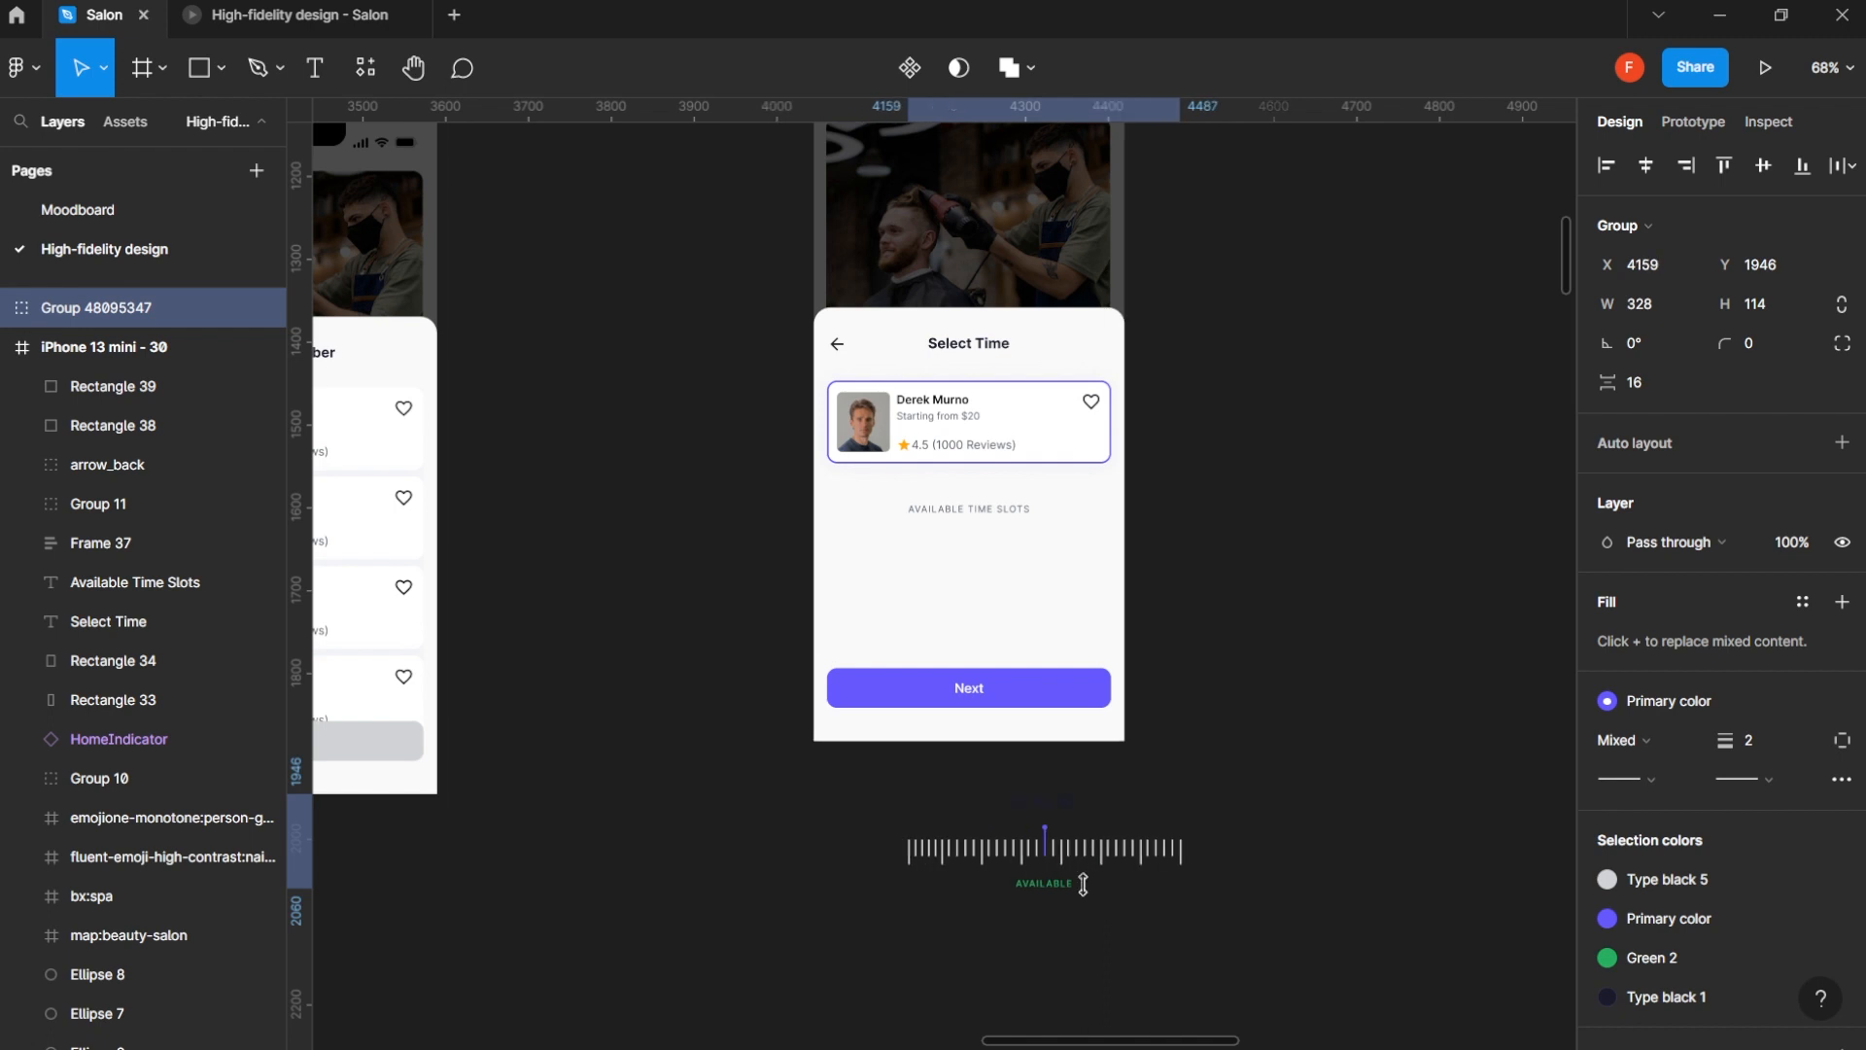
- Draw a frame of about 867 × 290 around the time picker group and shift the group slightly down inside it
{"action": "key", "text": "f"}
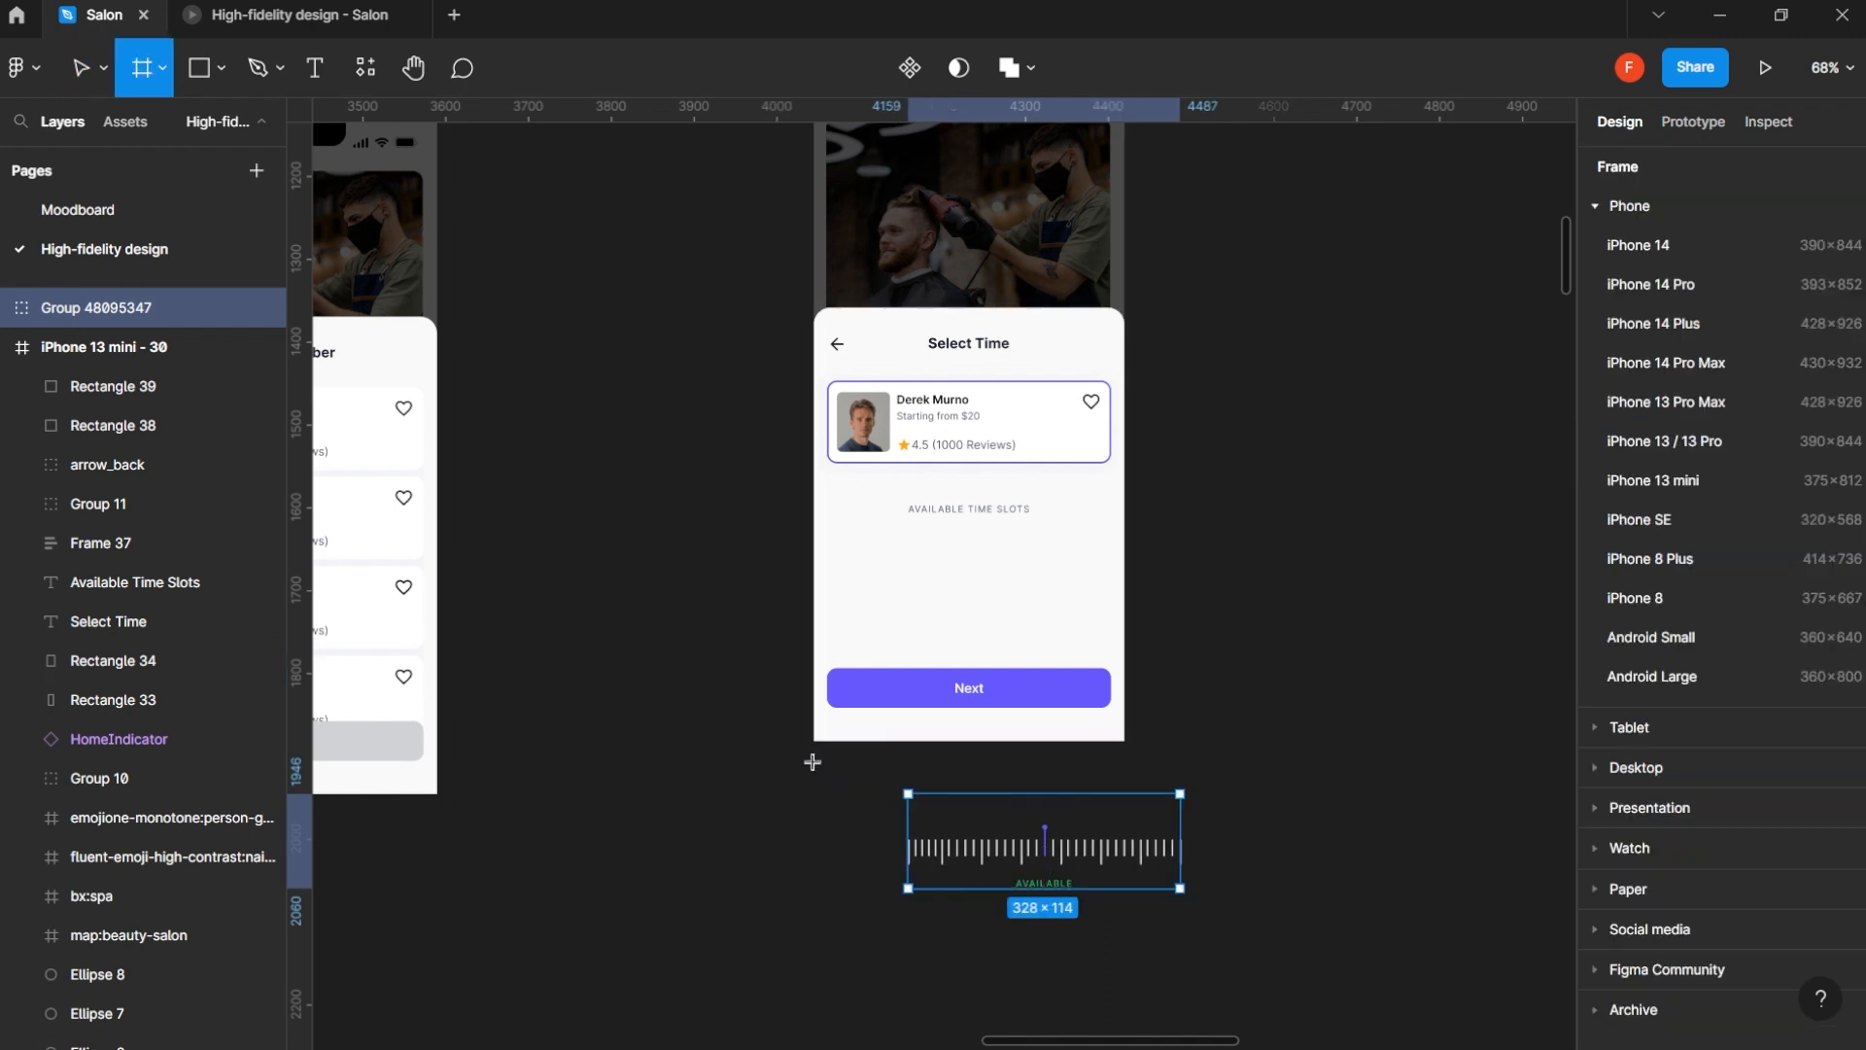
{"action": "left_click_drag", "start_coordinate": [799, 760], "coordinate": [1501, 1001]}
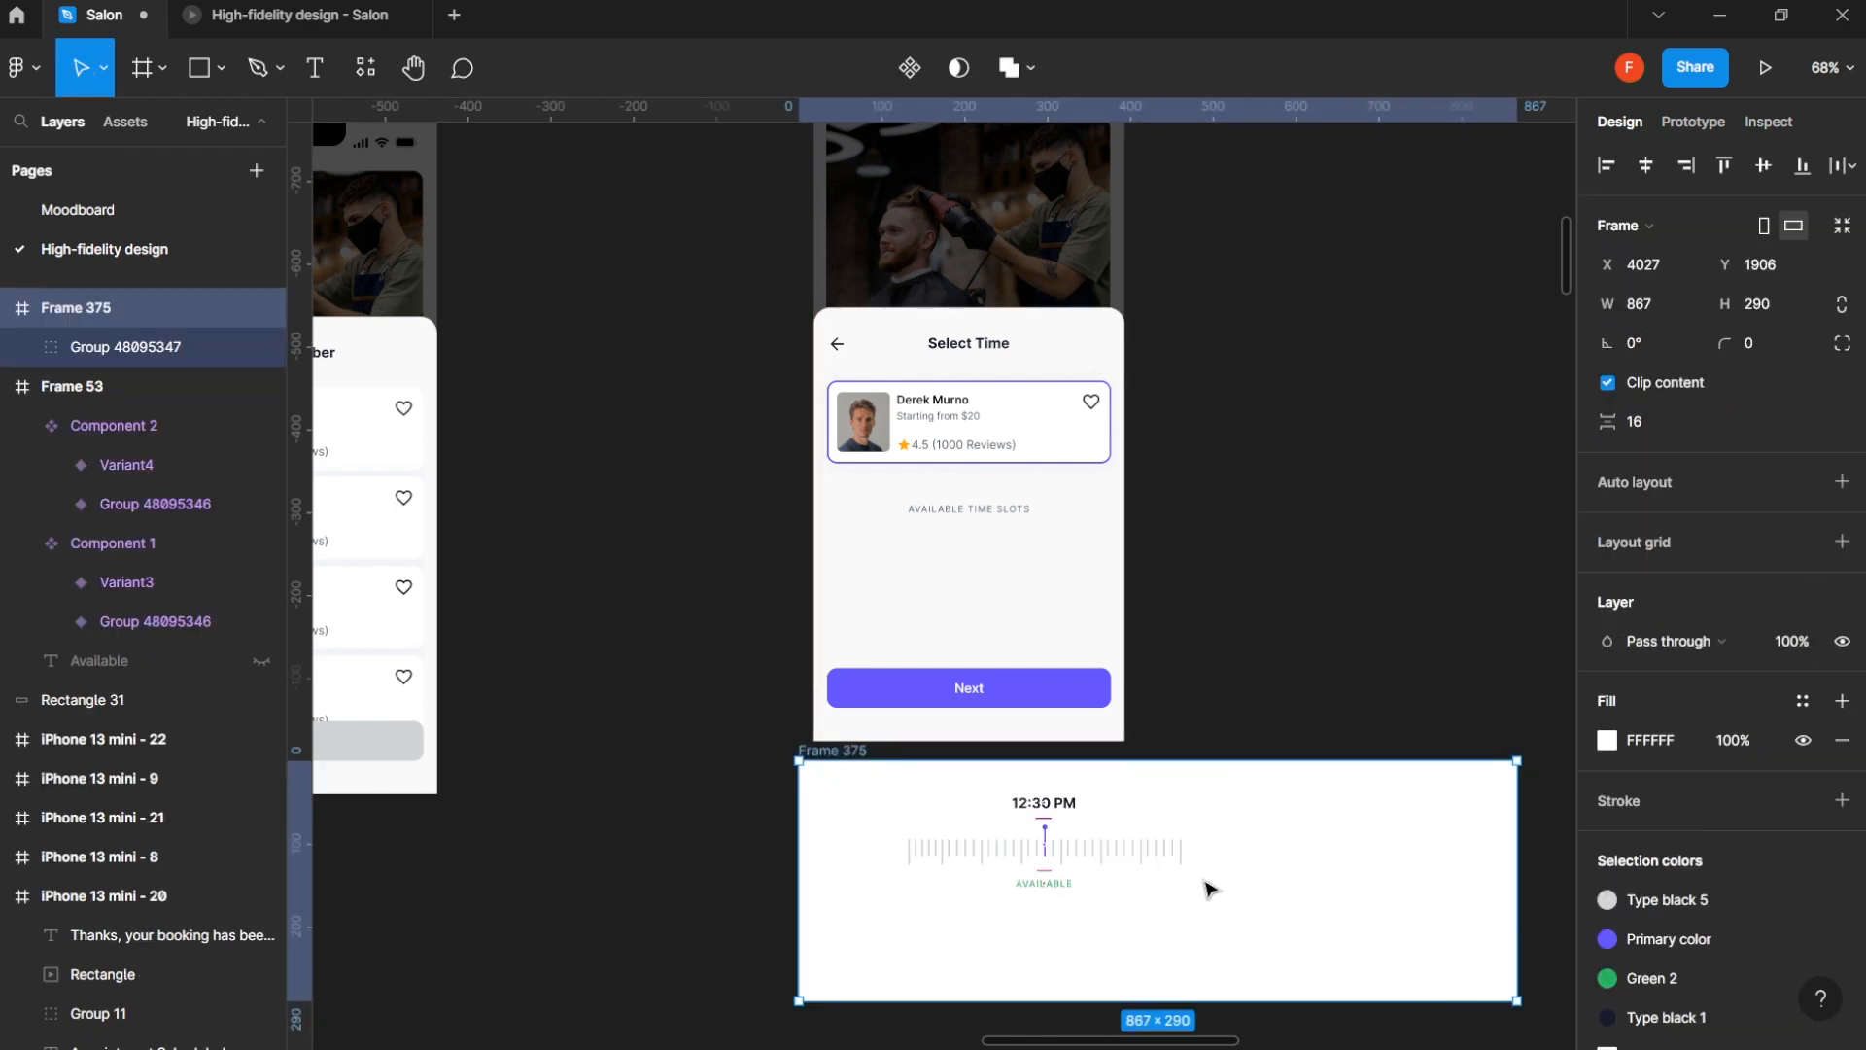
{"action": "left_click", "coordinate": [1119, 840]}
{"action": "left_click_drag", "start_coordinate": [1120, 839], "coordinate": [1096, 887]}
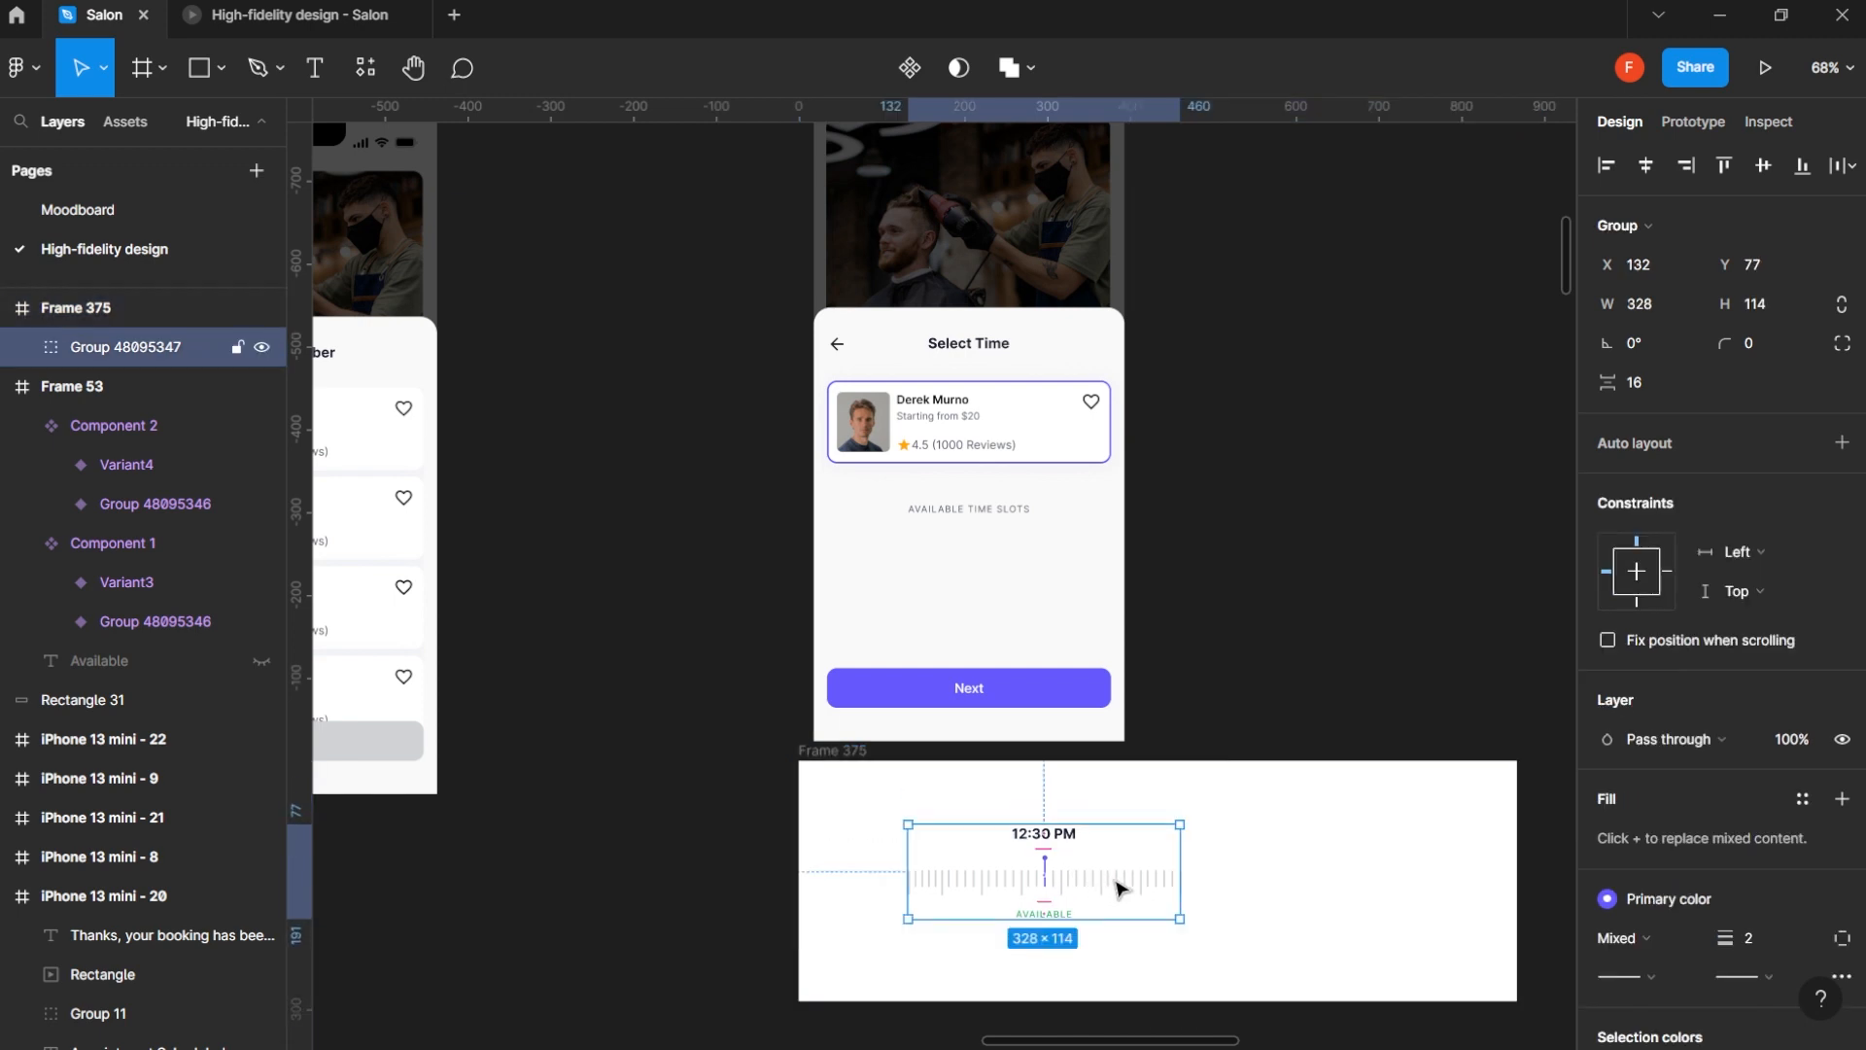
{"action": "double_click", "coordinate": [1120, 886]}
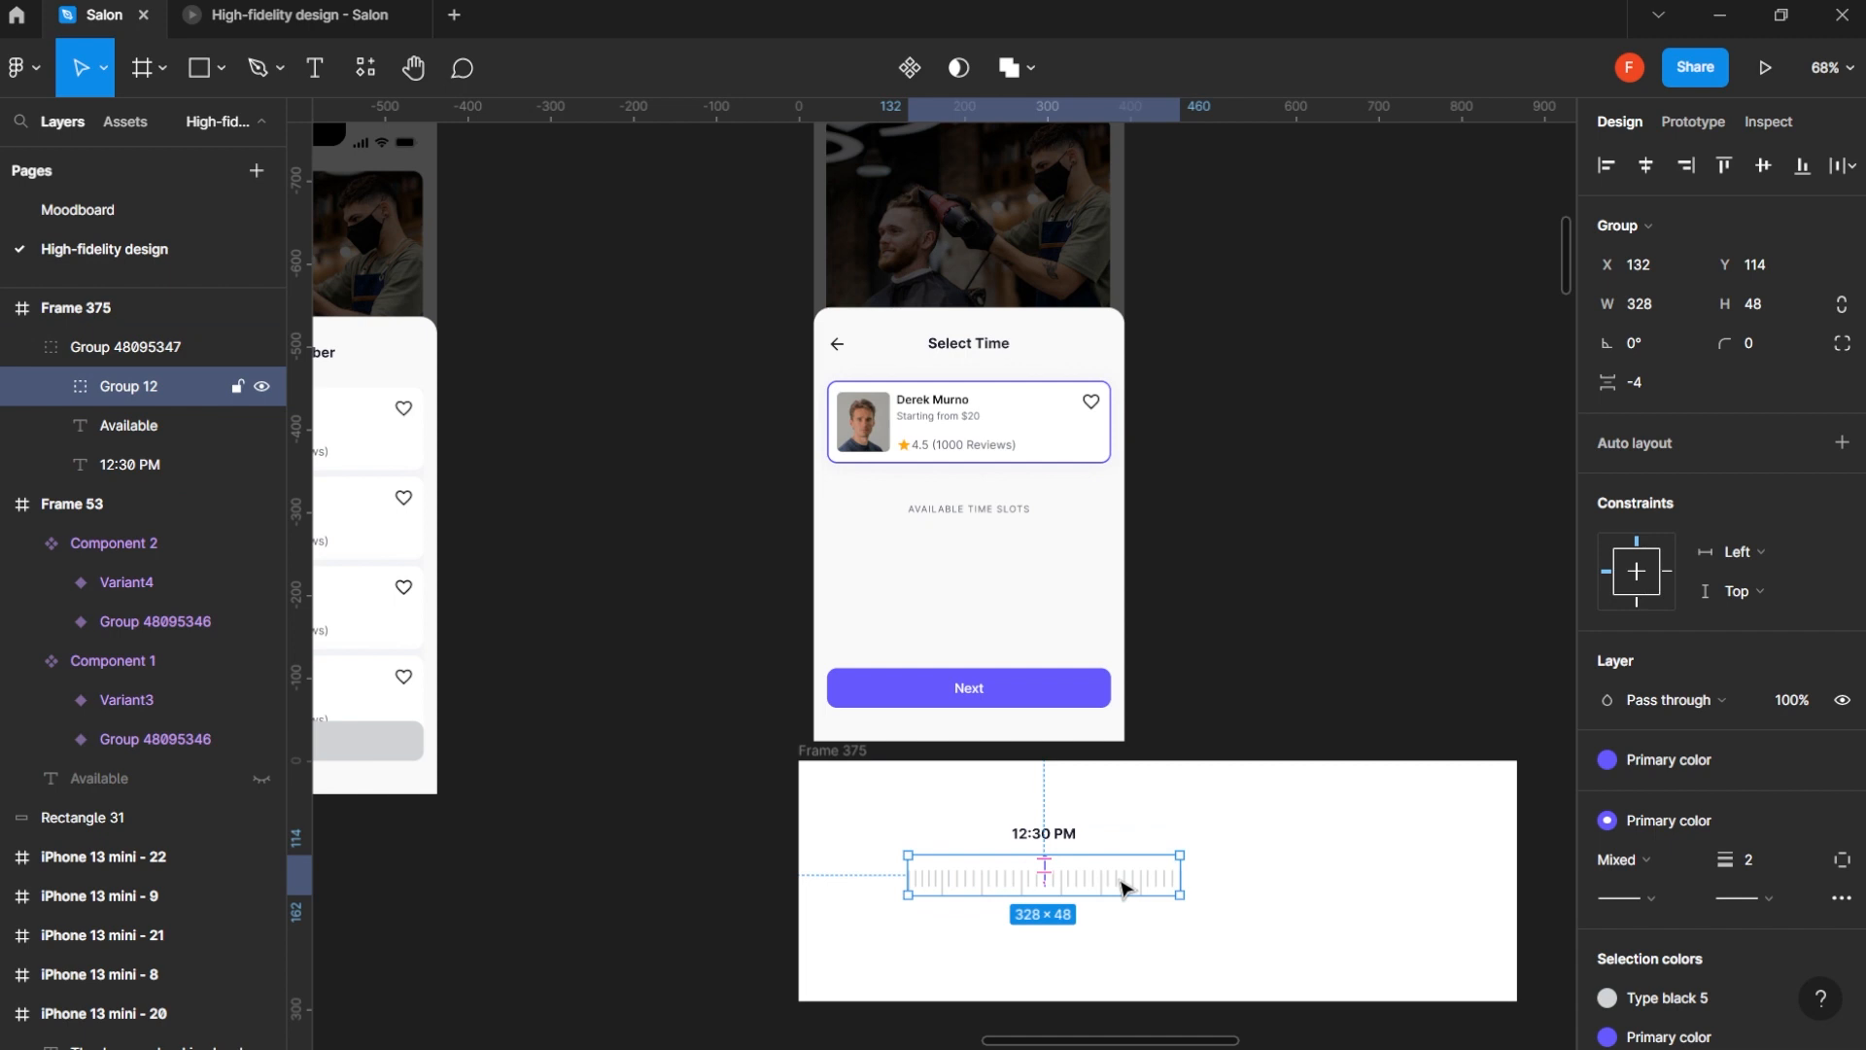
{"action": "double_click", "coordinate": [1108, 886]}
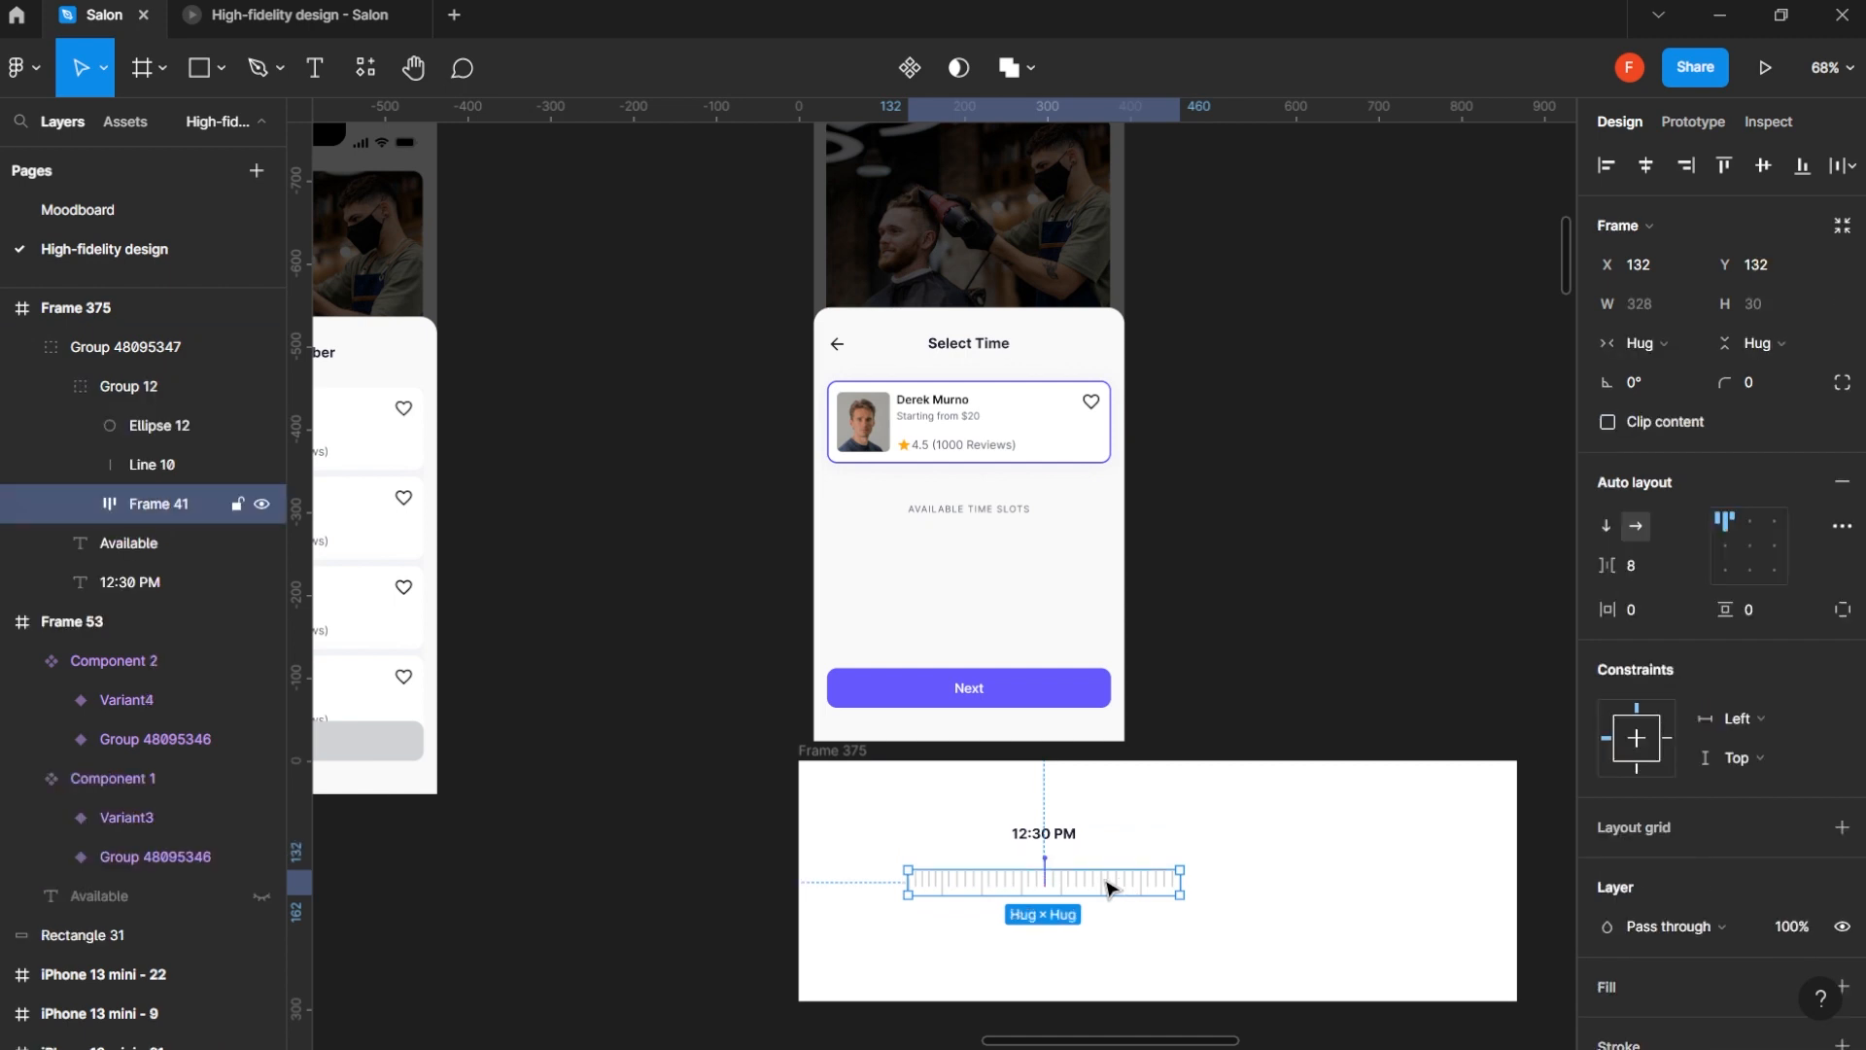
{"action": "scroll", "coordinate": [1118, 884], "scroll_direction": "up", "scroll_amount": 5}
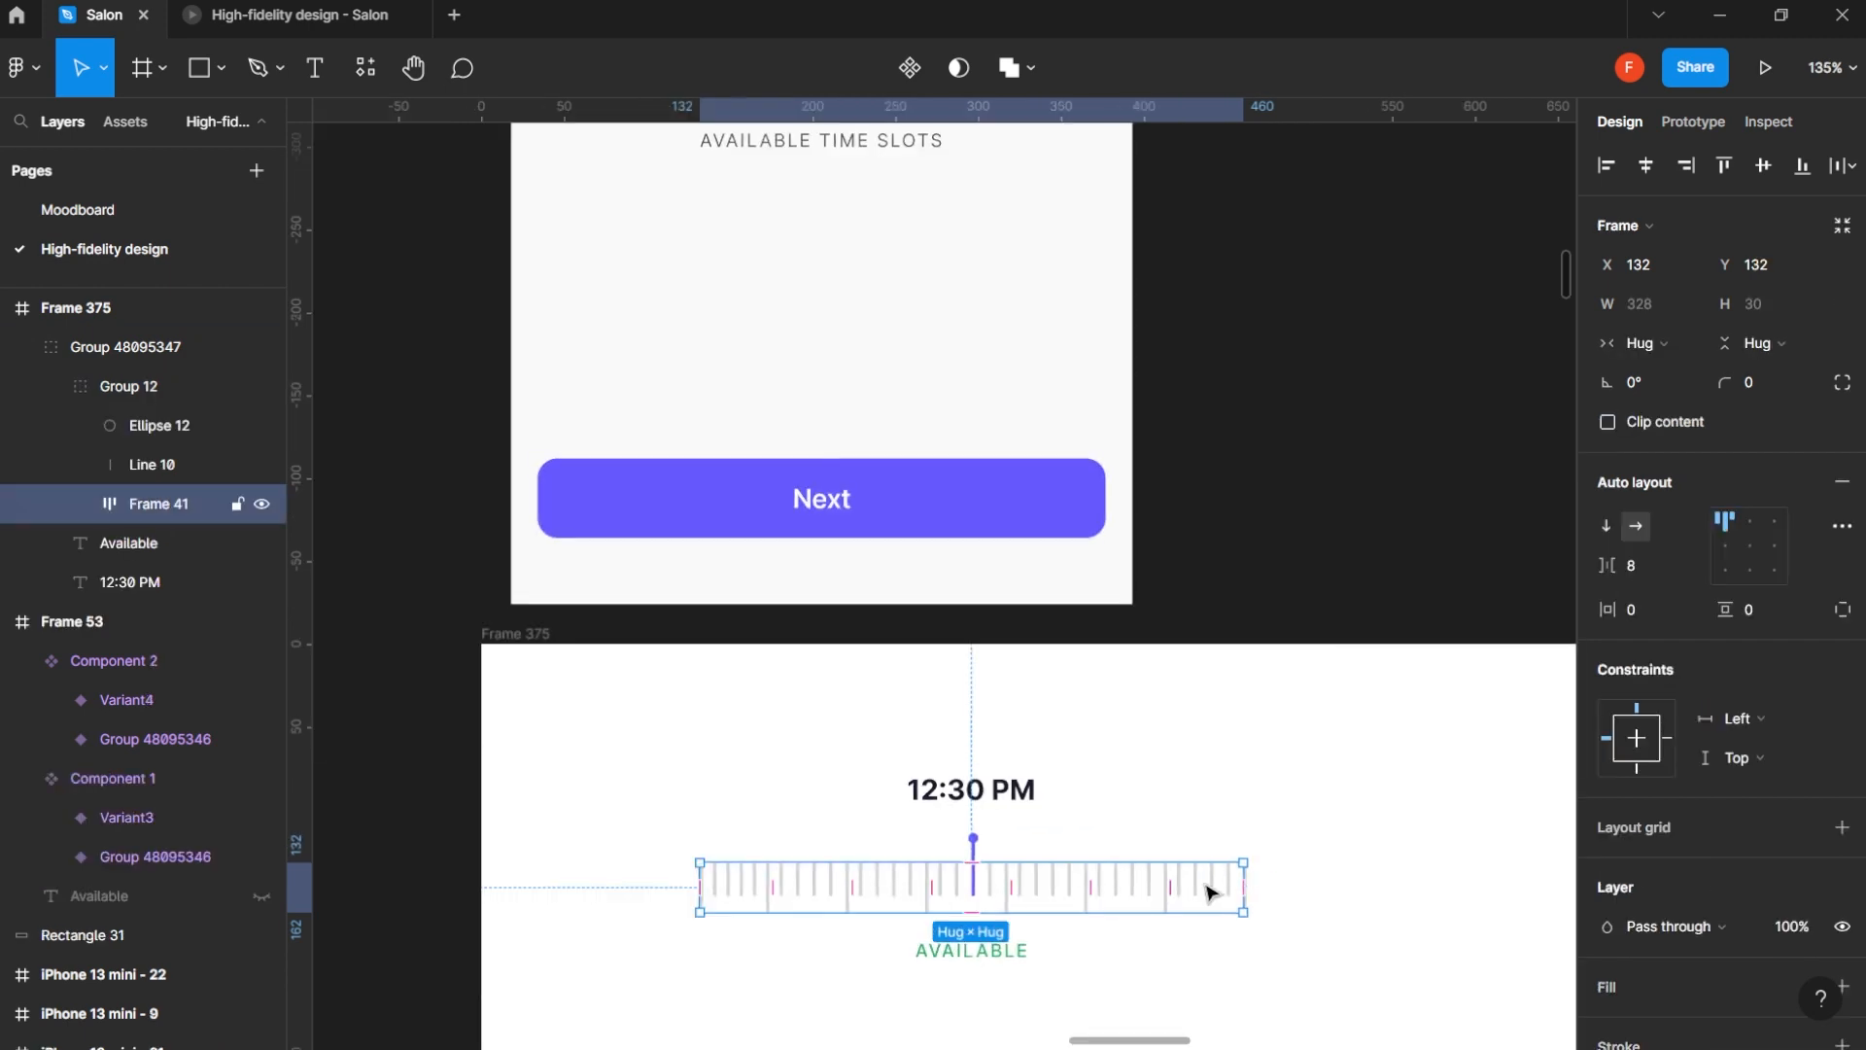
{"action": "double_click", "coordinate": [1206, 893]}
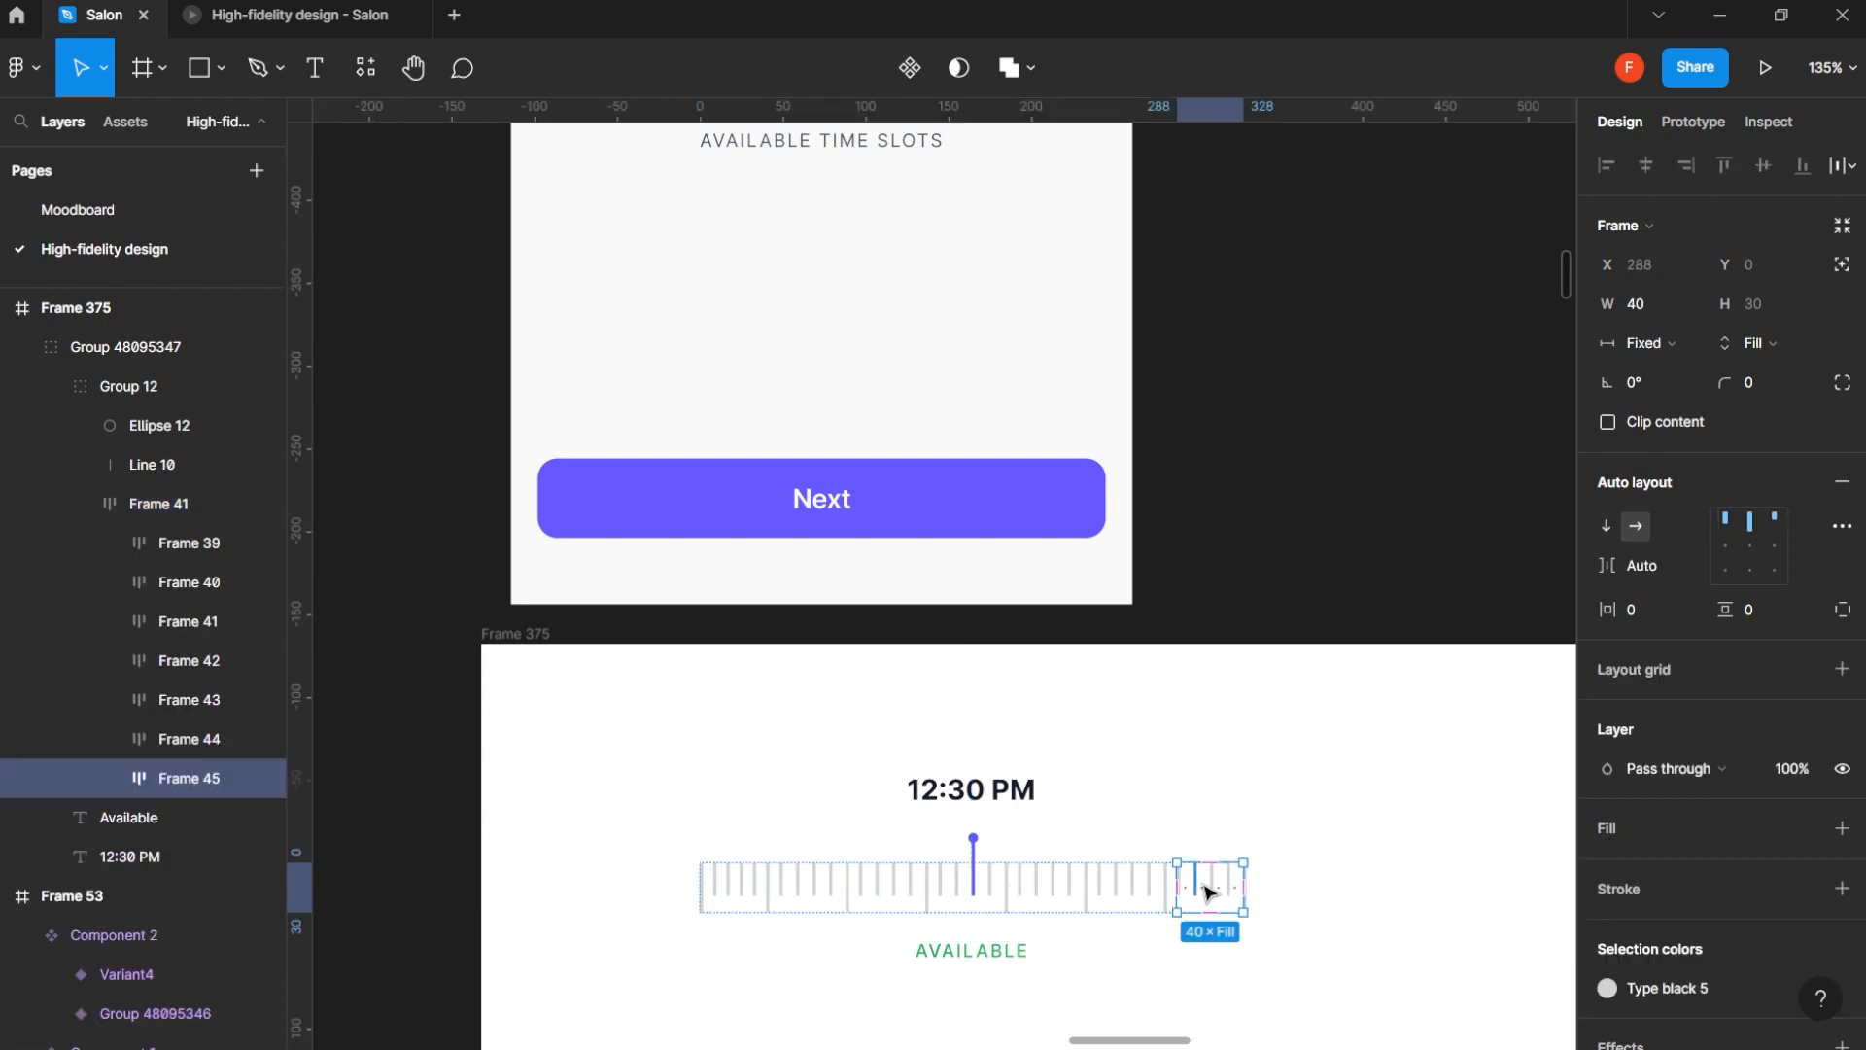
{"action": "key", "text": "ctrl+d"}
{"action": "key", "text": "ctrl+d"}
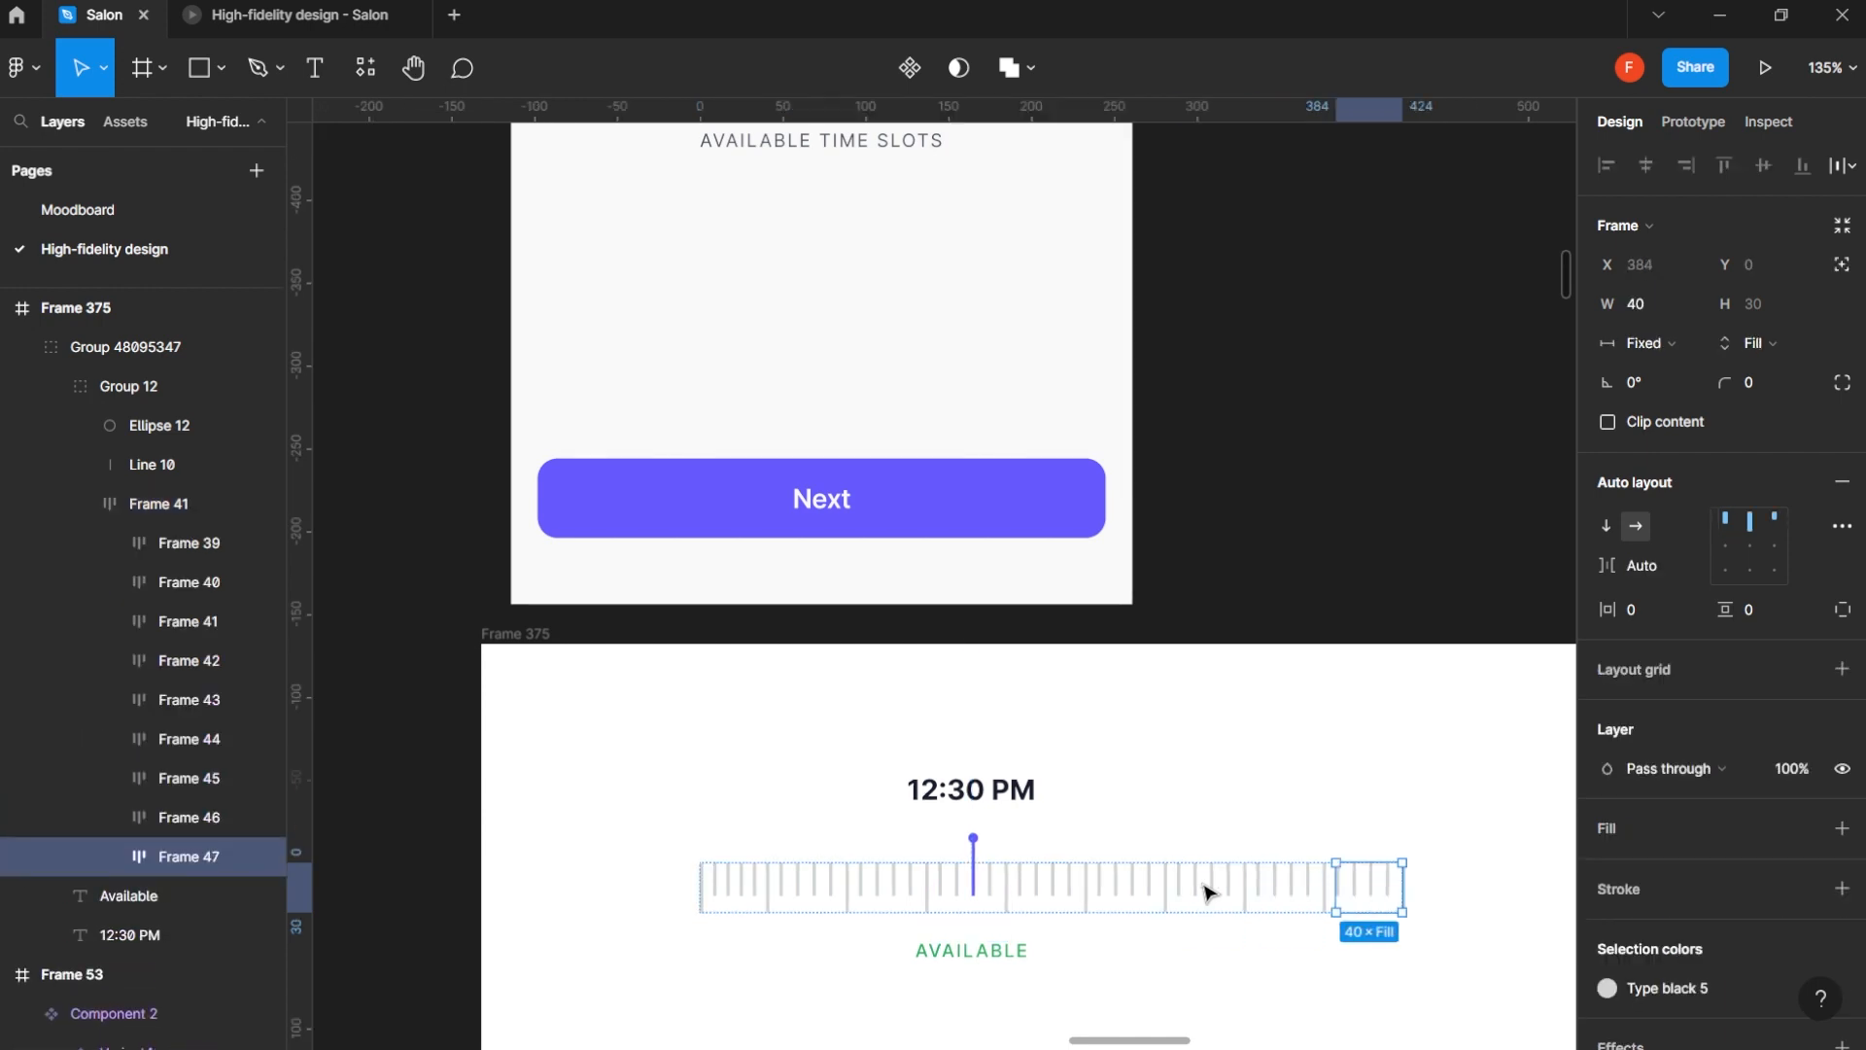
{"action": "key", "text": "Delete"}
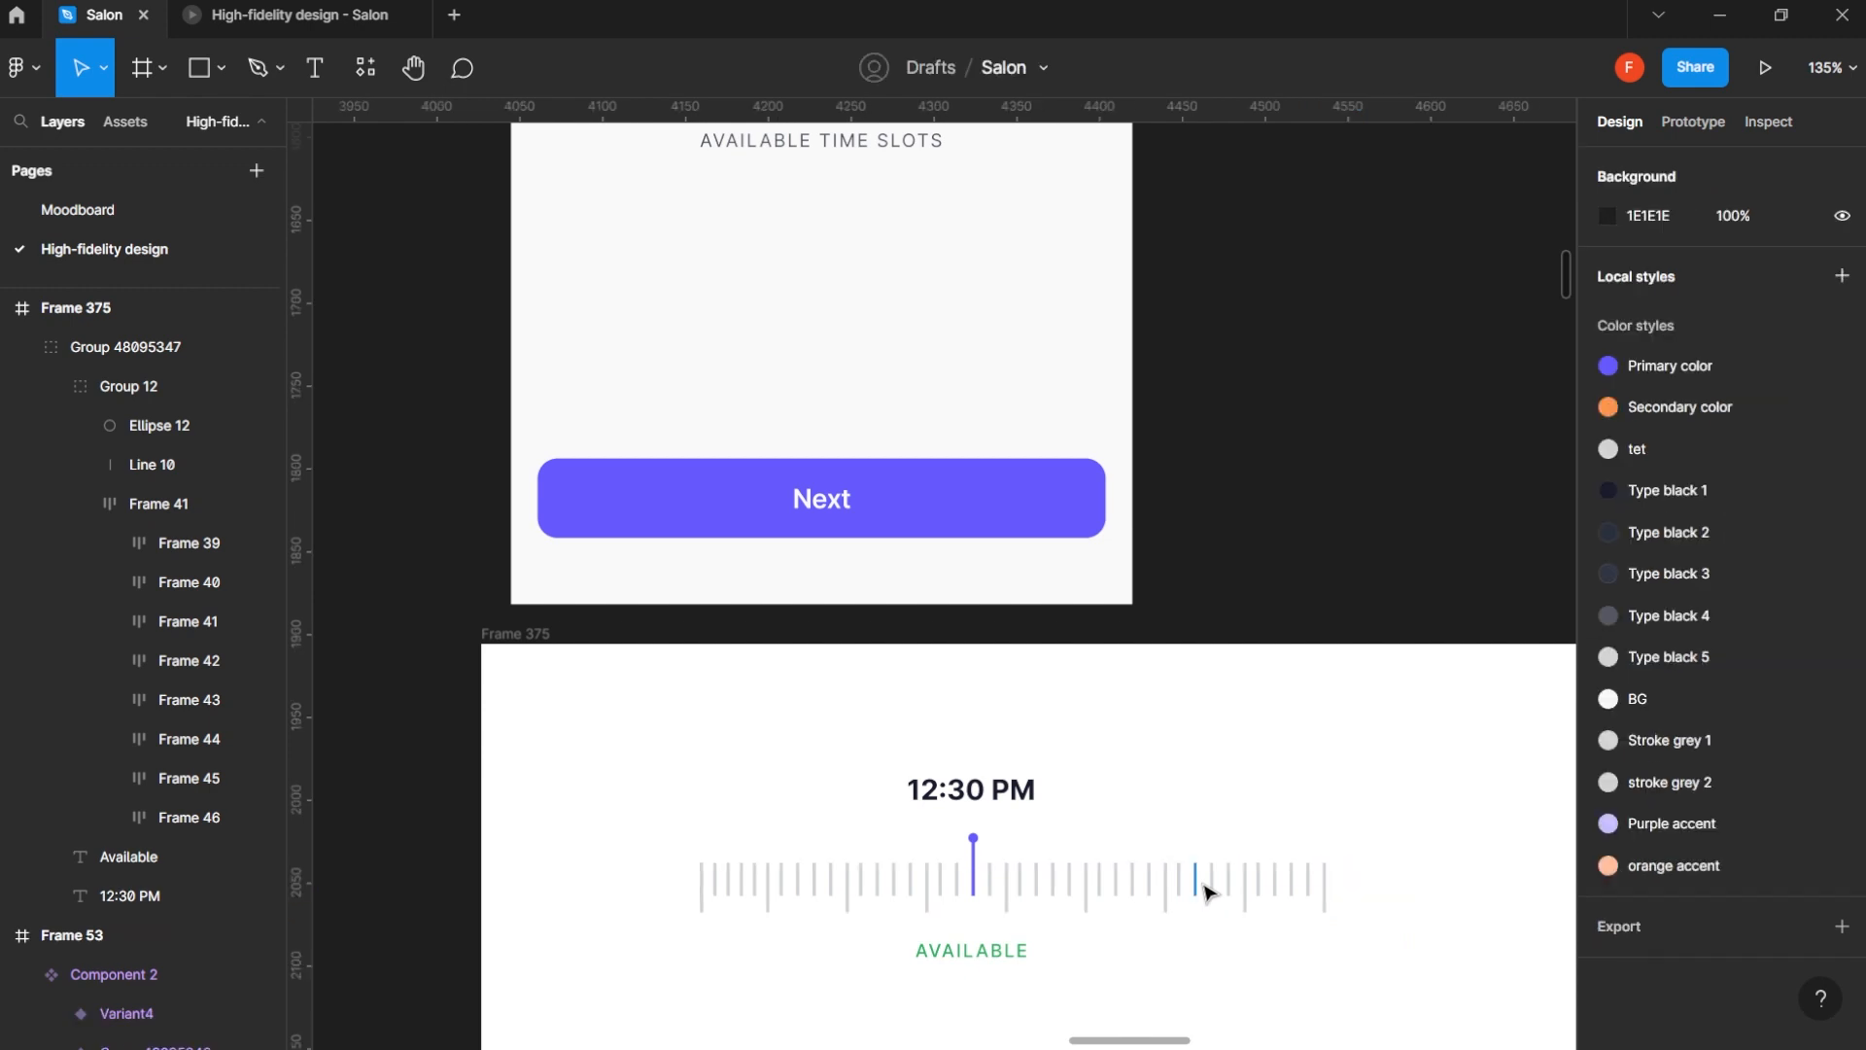
{"action": "key", "text": "ctrl+z"}
{"action": "key", "text": "ctrl+z"}
{"action": "key", "text": "ctrl+z"}
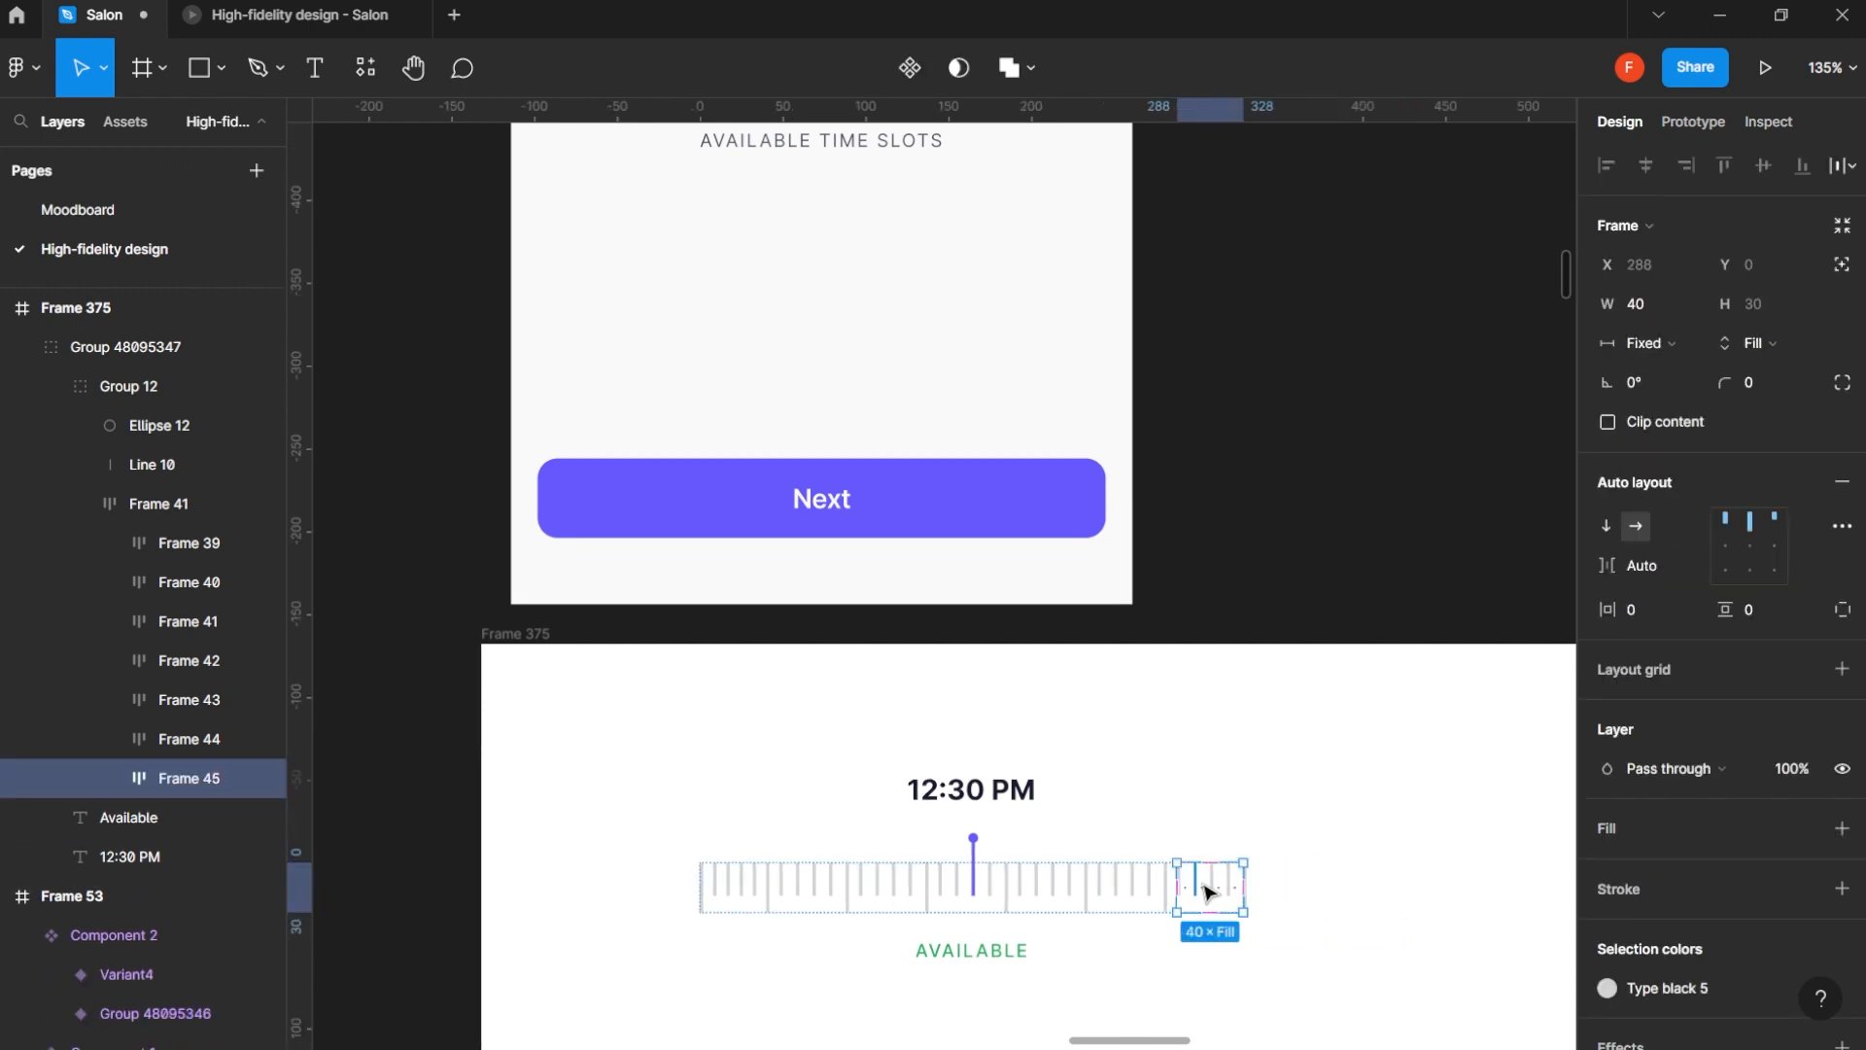
- Wrap the time ruler's whole row of tick marks in a frame of its own
{"action": "key", "text": "Escape"}
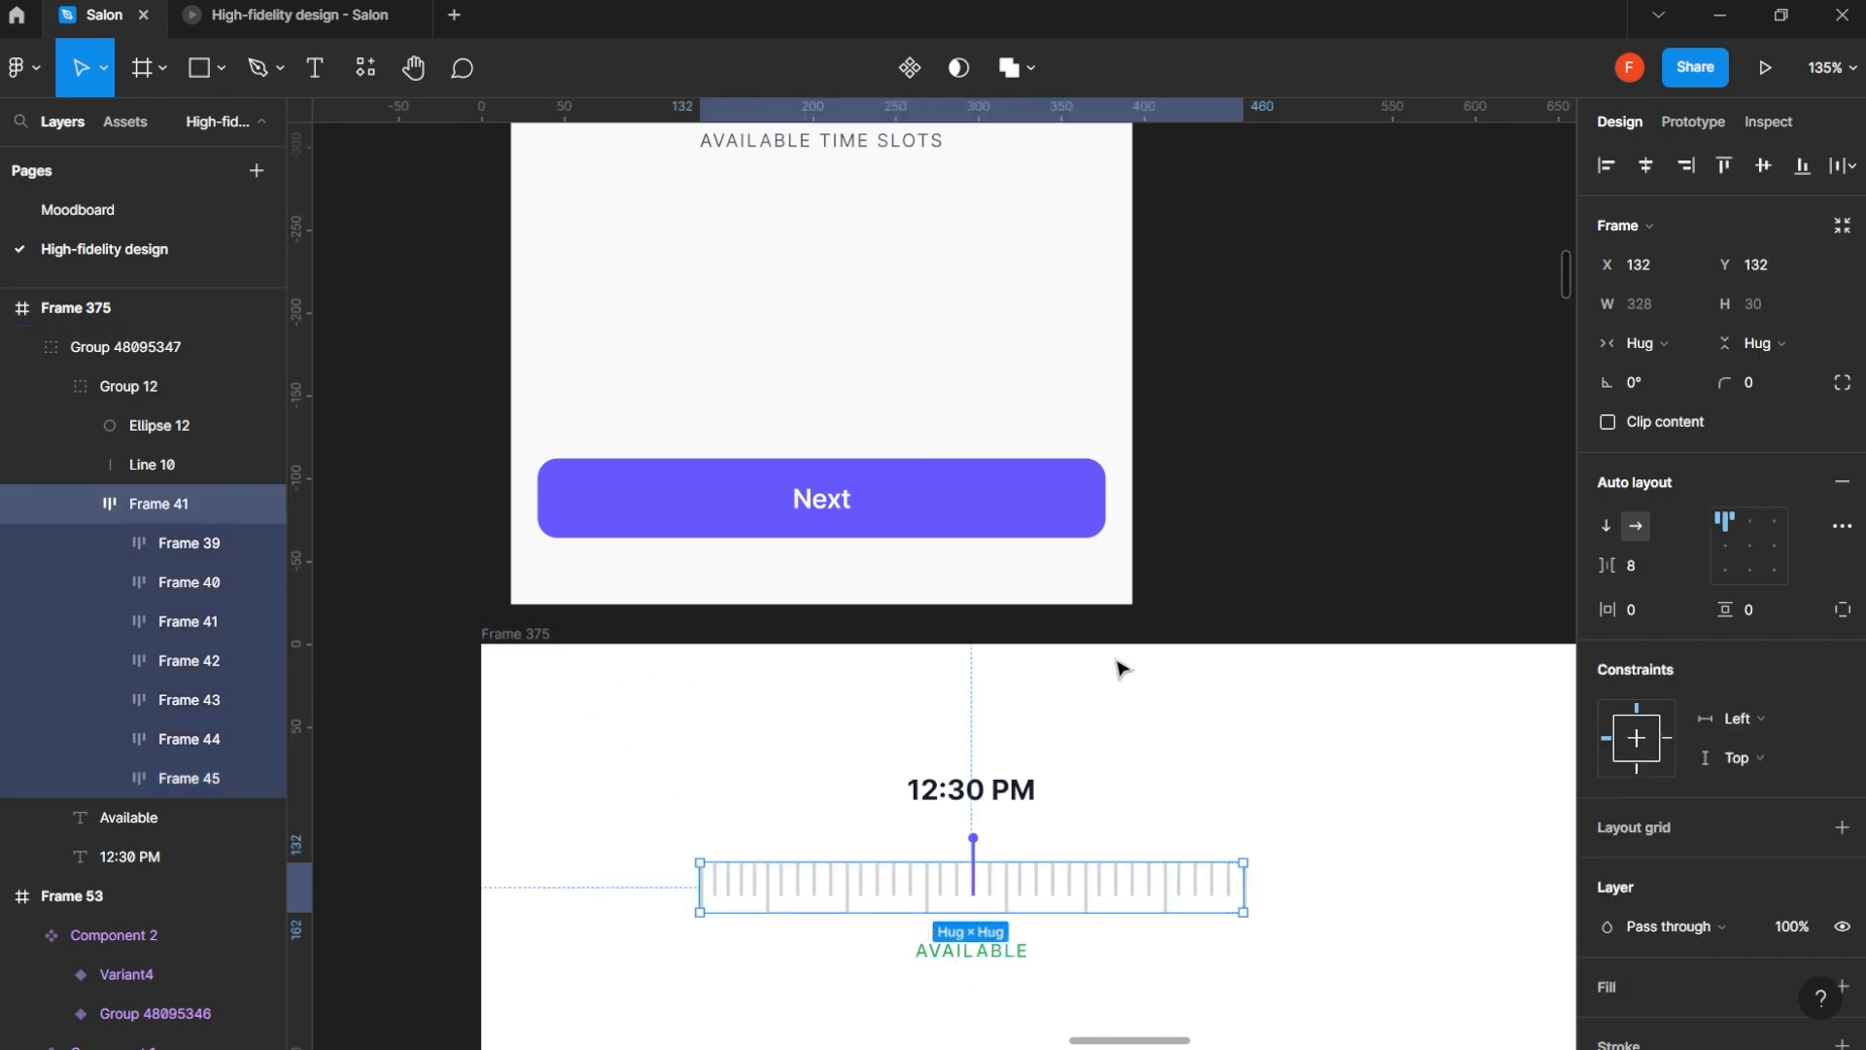
{"action": "right_click", "coordinate": [133, 499]}
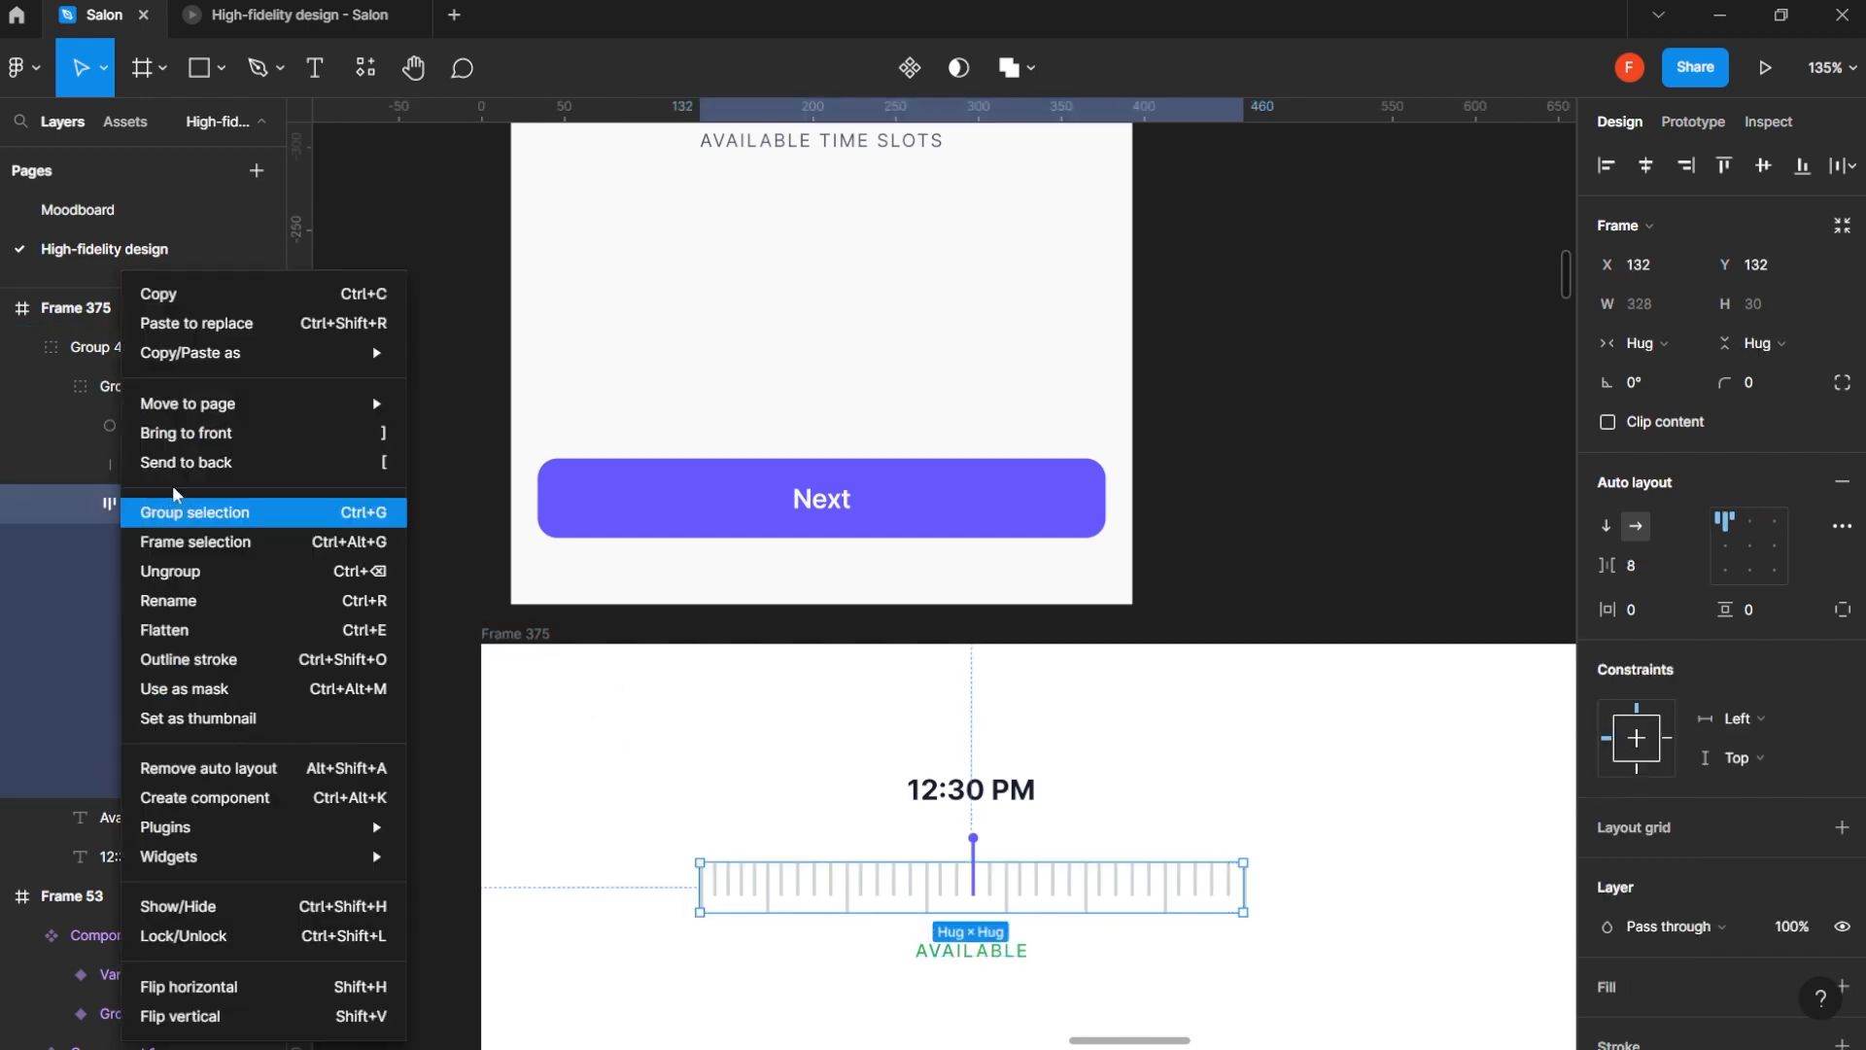
{"action": "left_click", "coordinate": [194, 542]}
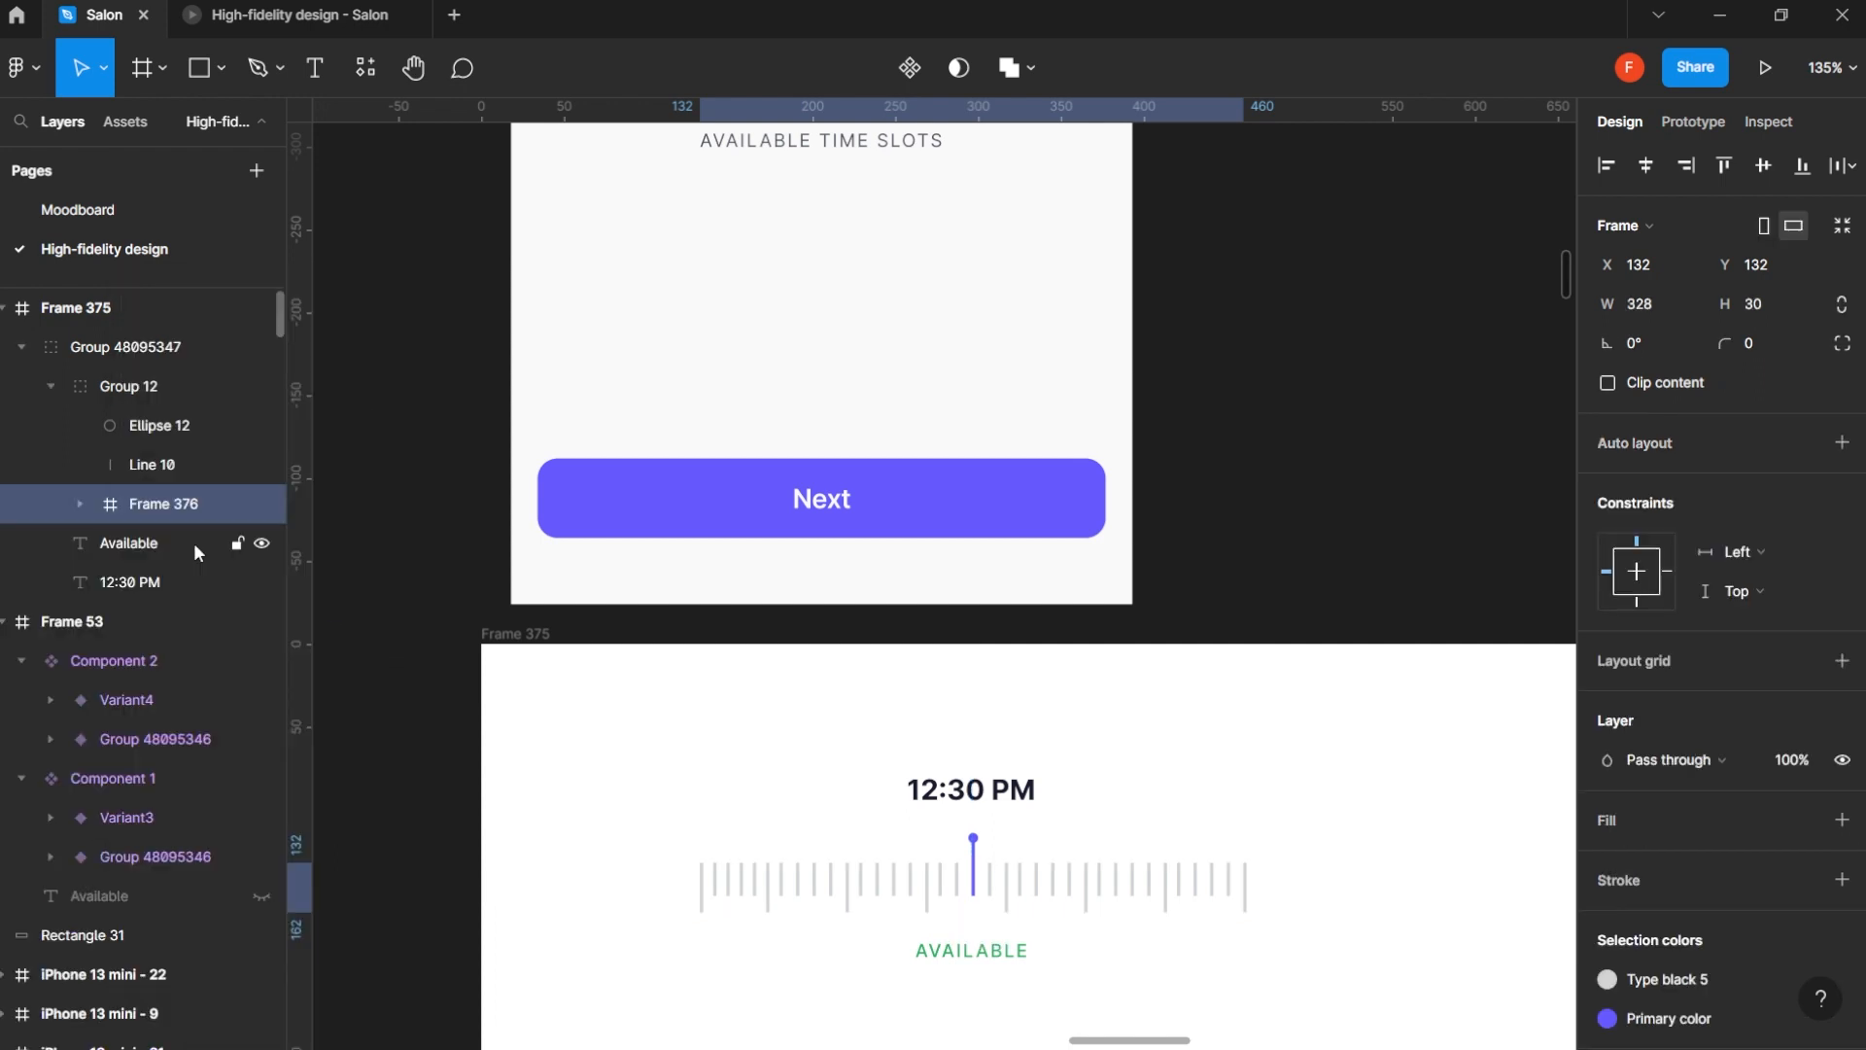
- Duplicate the ruler's last tick segment six times to extend the row beyond the wrapping frame
{"action": "key", "text": "shift+a"}
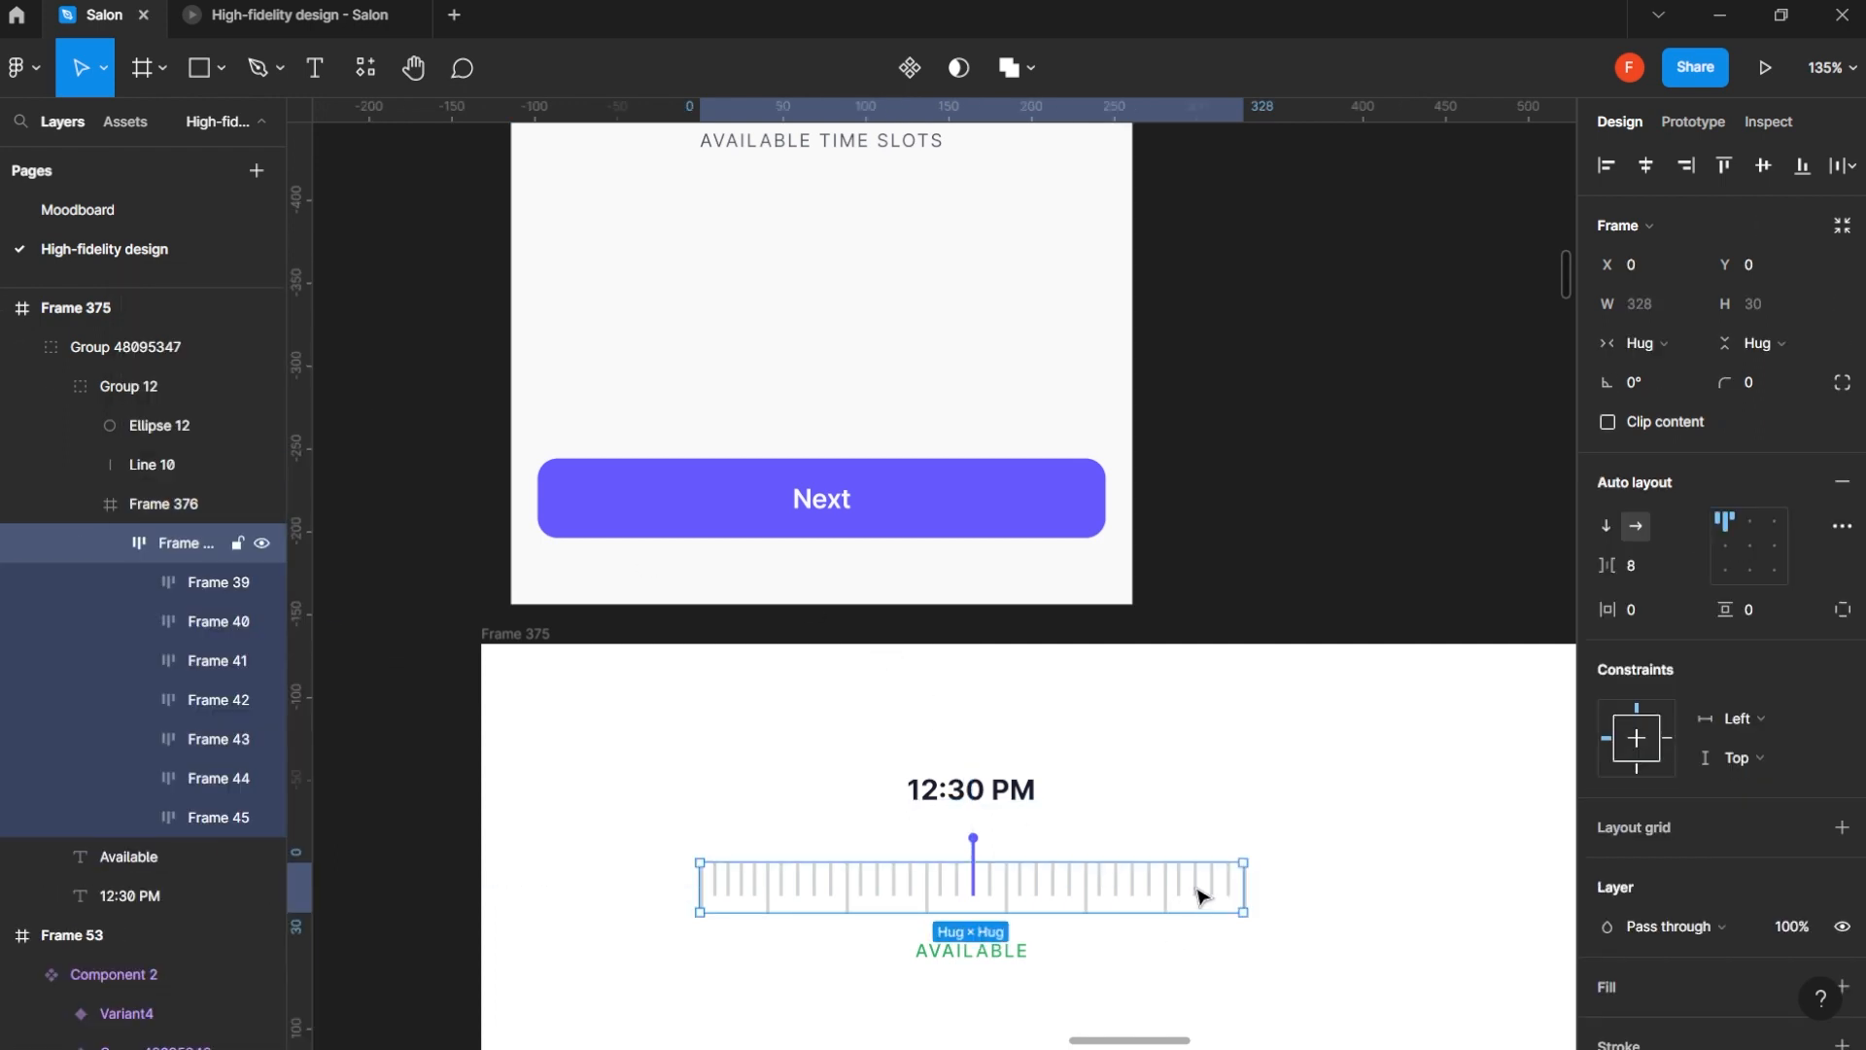
{"action": "left_click", "coordinate": [1202, 895]}
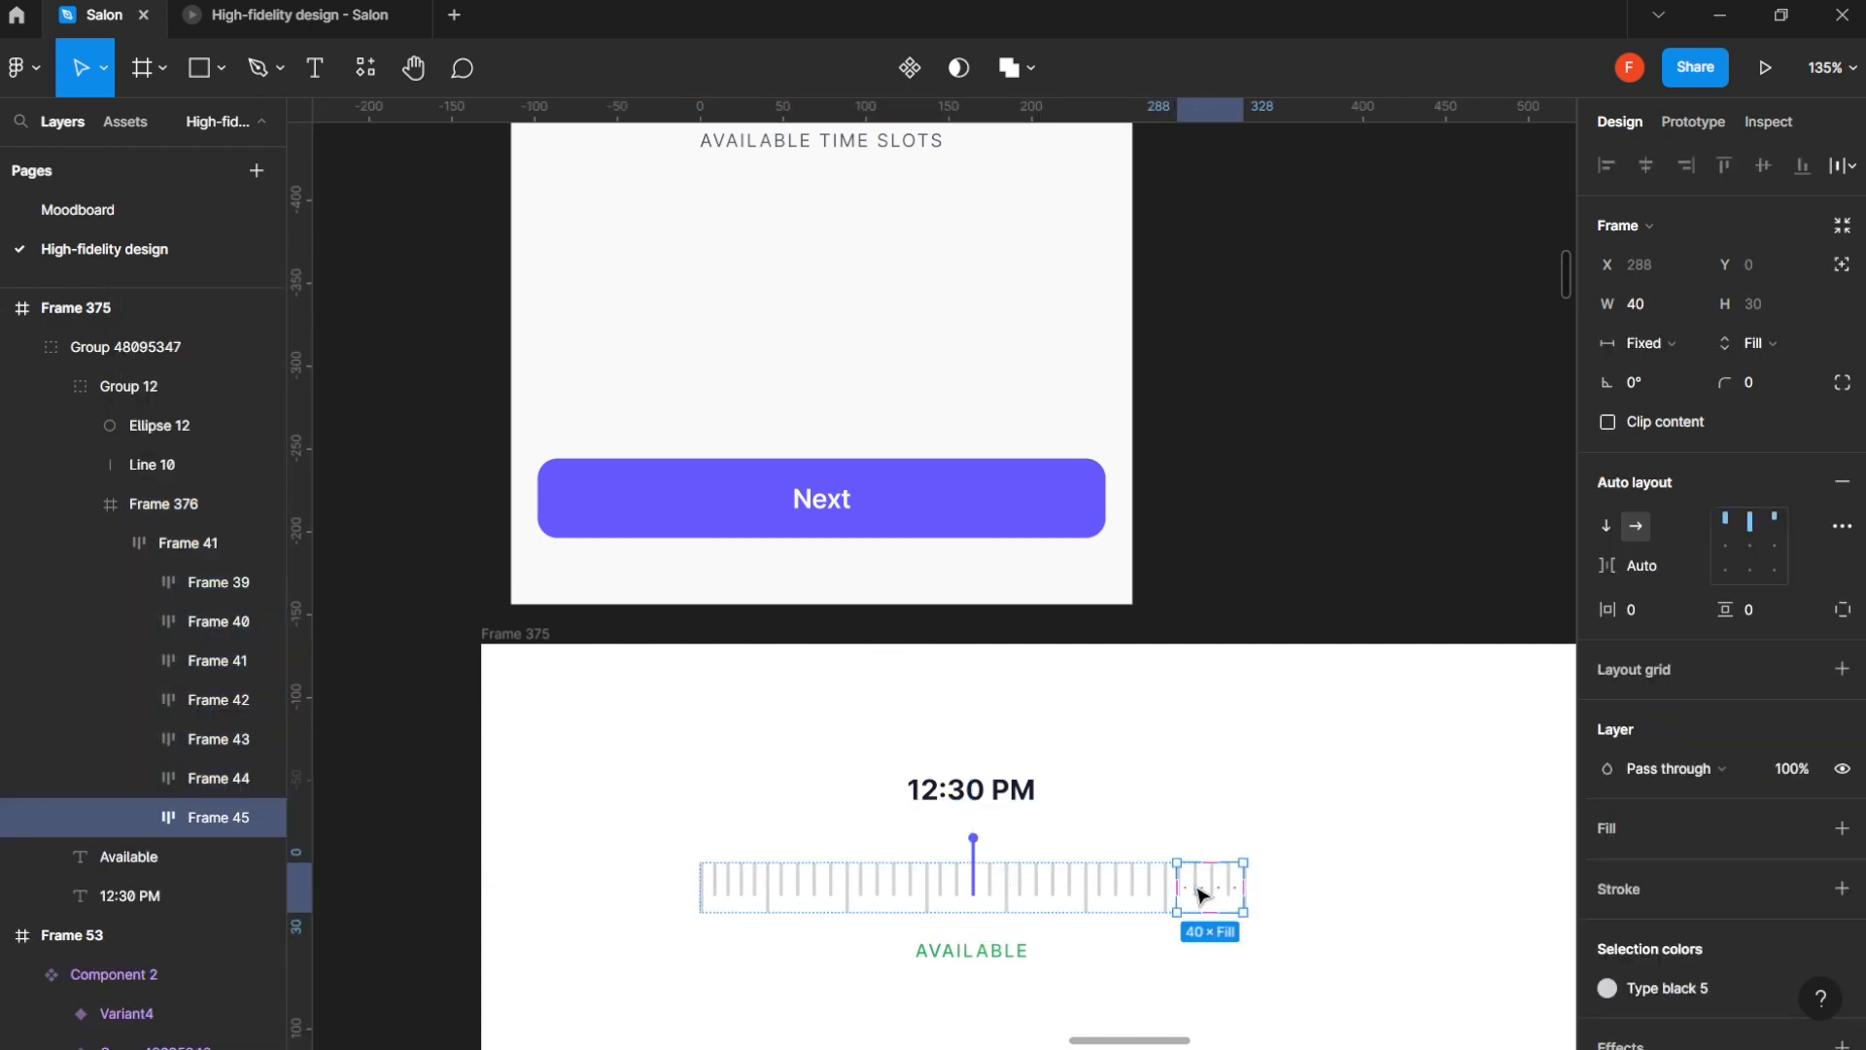
{"action": "key", "text": "ctrl+d"}
{"action": "key", "text": "ctrl+d"}
{"action": "key", "text": "ctrl+d"}
{"action": "key", "text": "ctrl+d"}
{"action": "key", "text": "ctrl+d"}
{"action": "key", "text": "ctrl+d"}
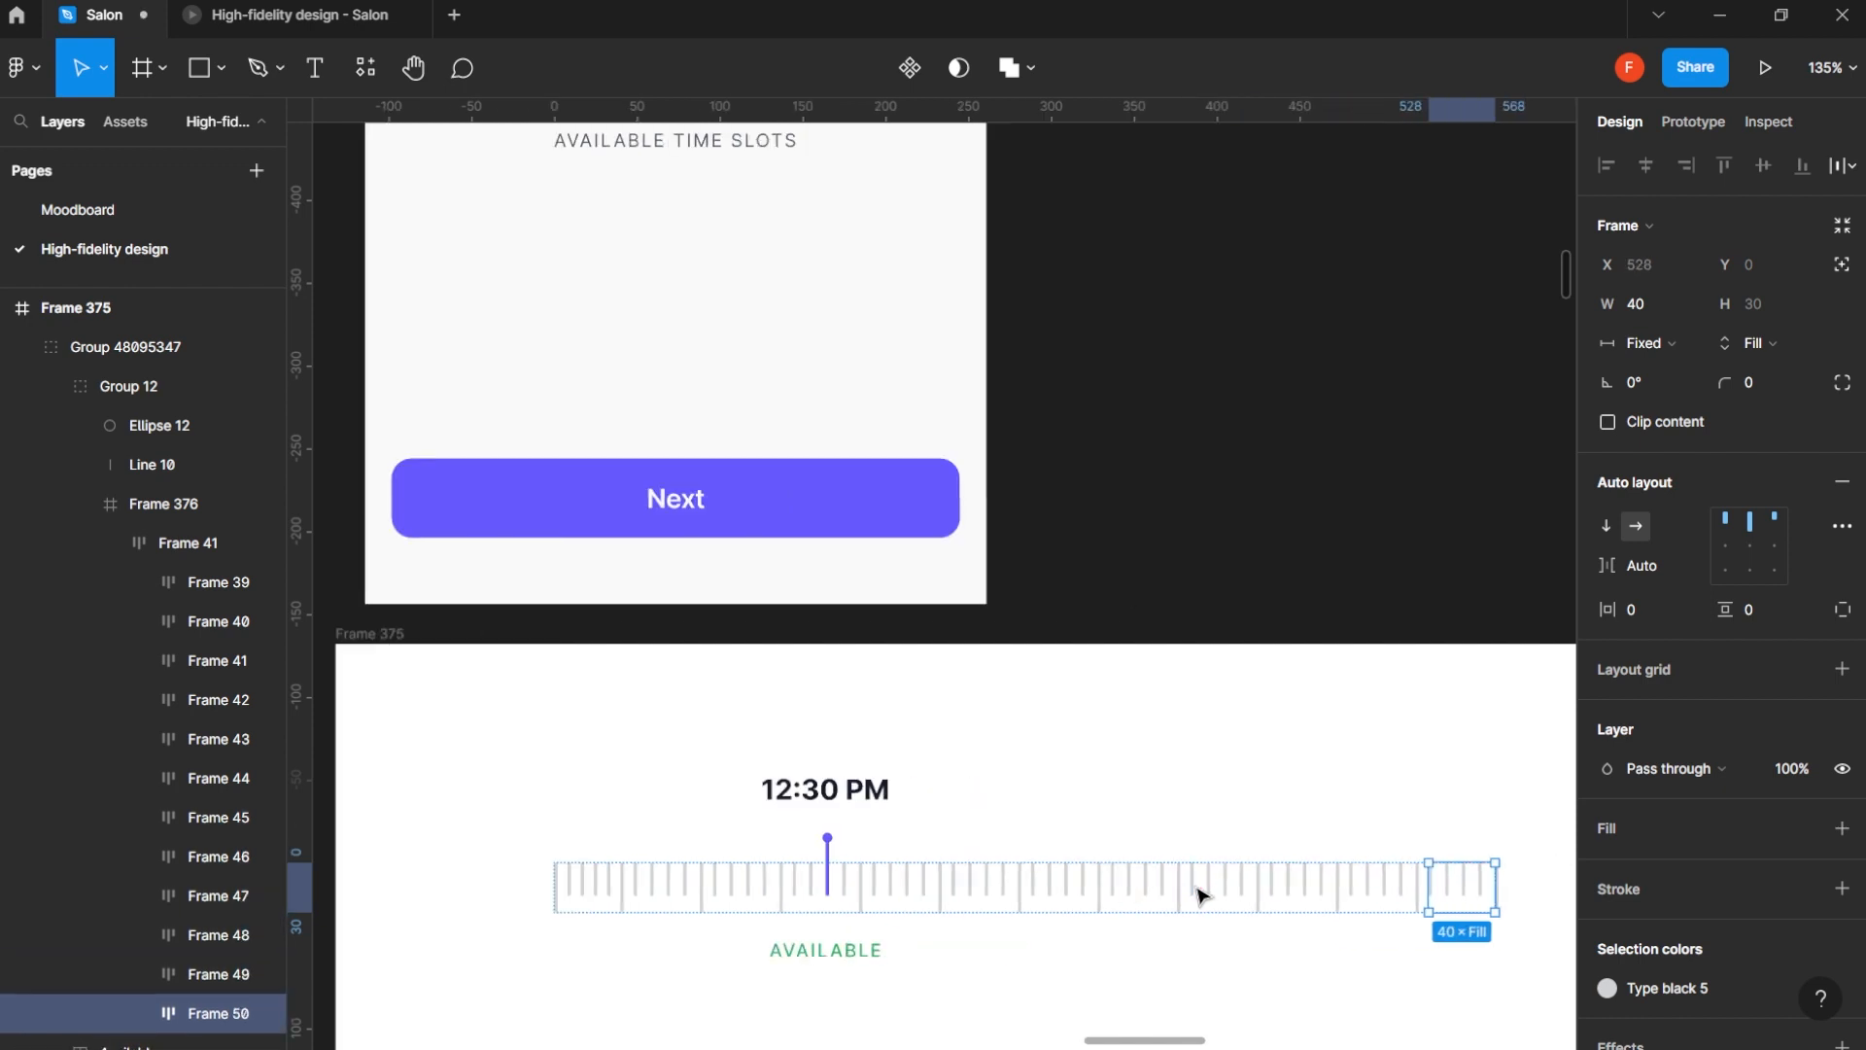
- Turn on content clipping for the frame that wraps the extended tick row
{"action": "scroll", "coordinate": [154, 467], "scroll_direction": "up", "scroll_amount": 3}
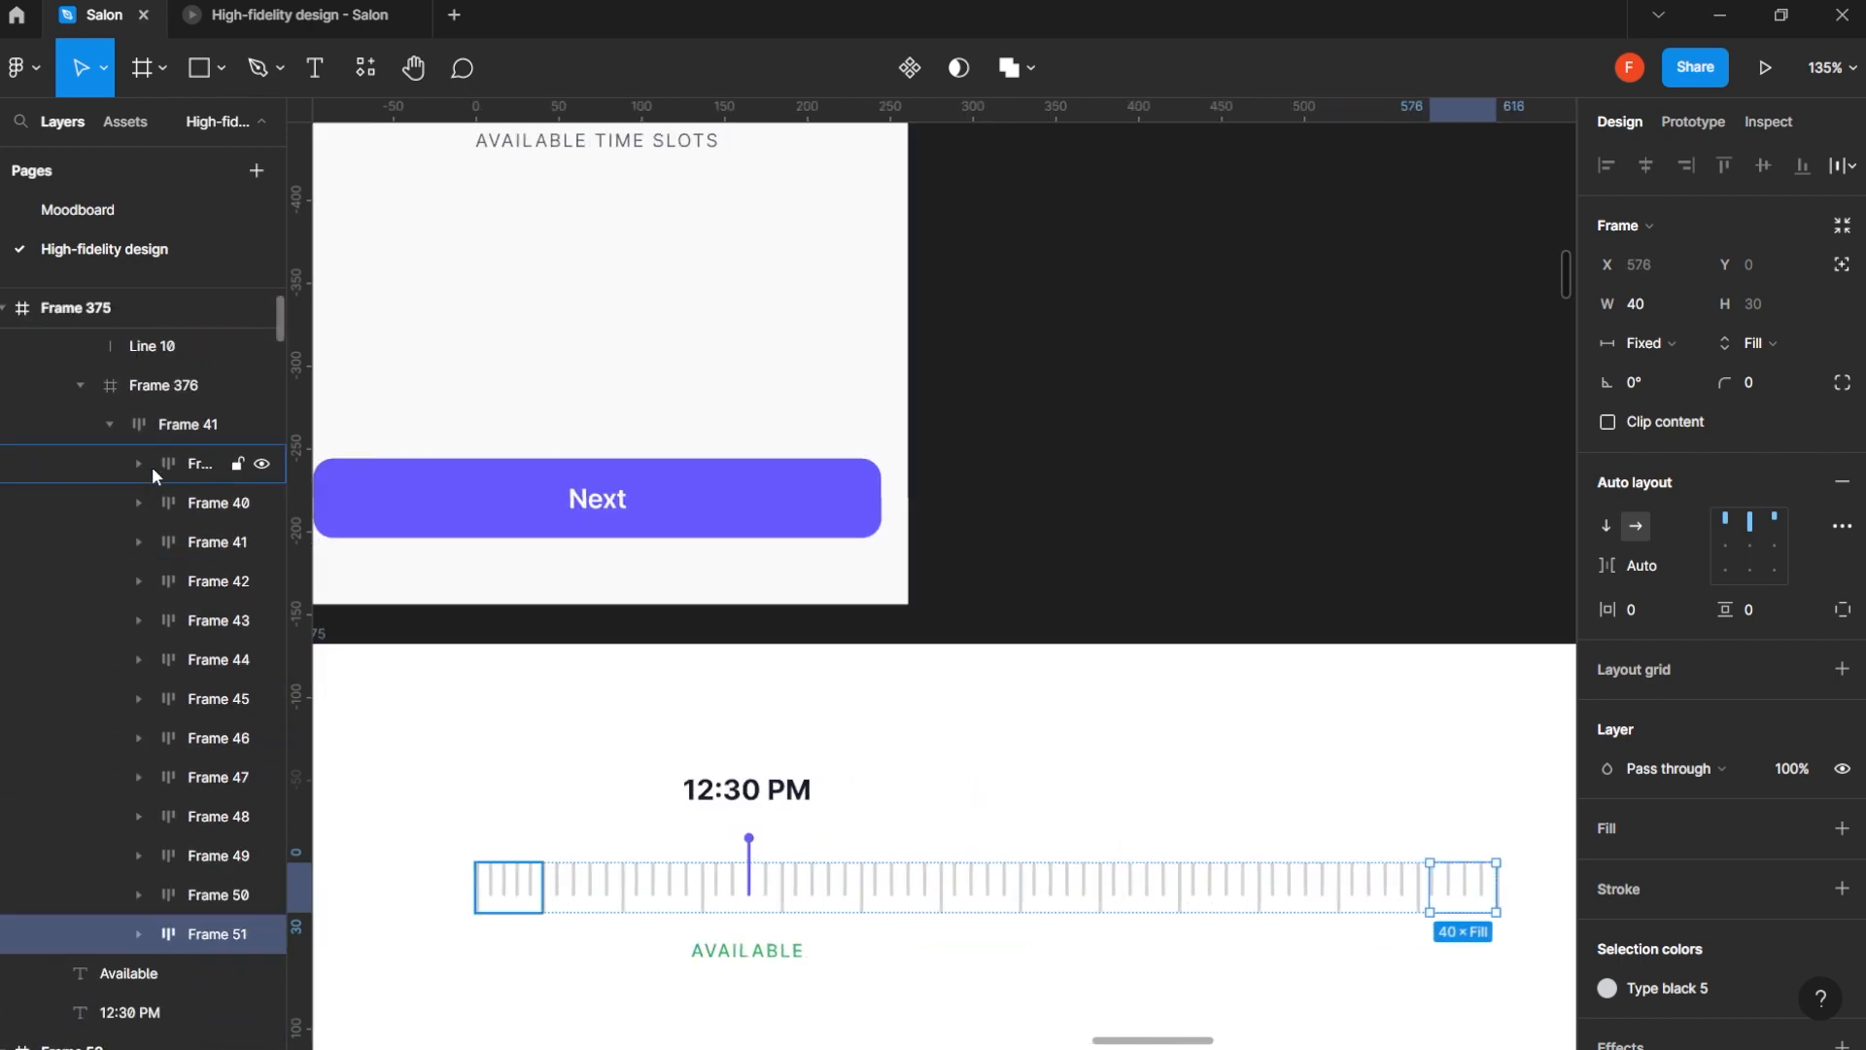
{"action": "left_click", "coordinate": [164, 385]}
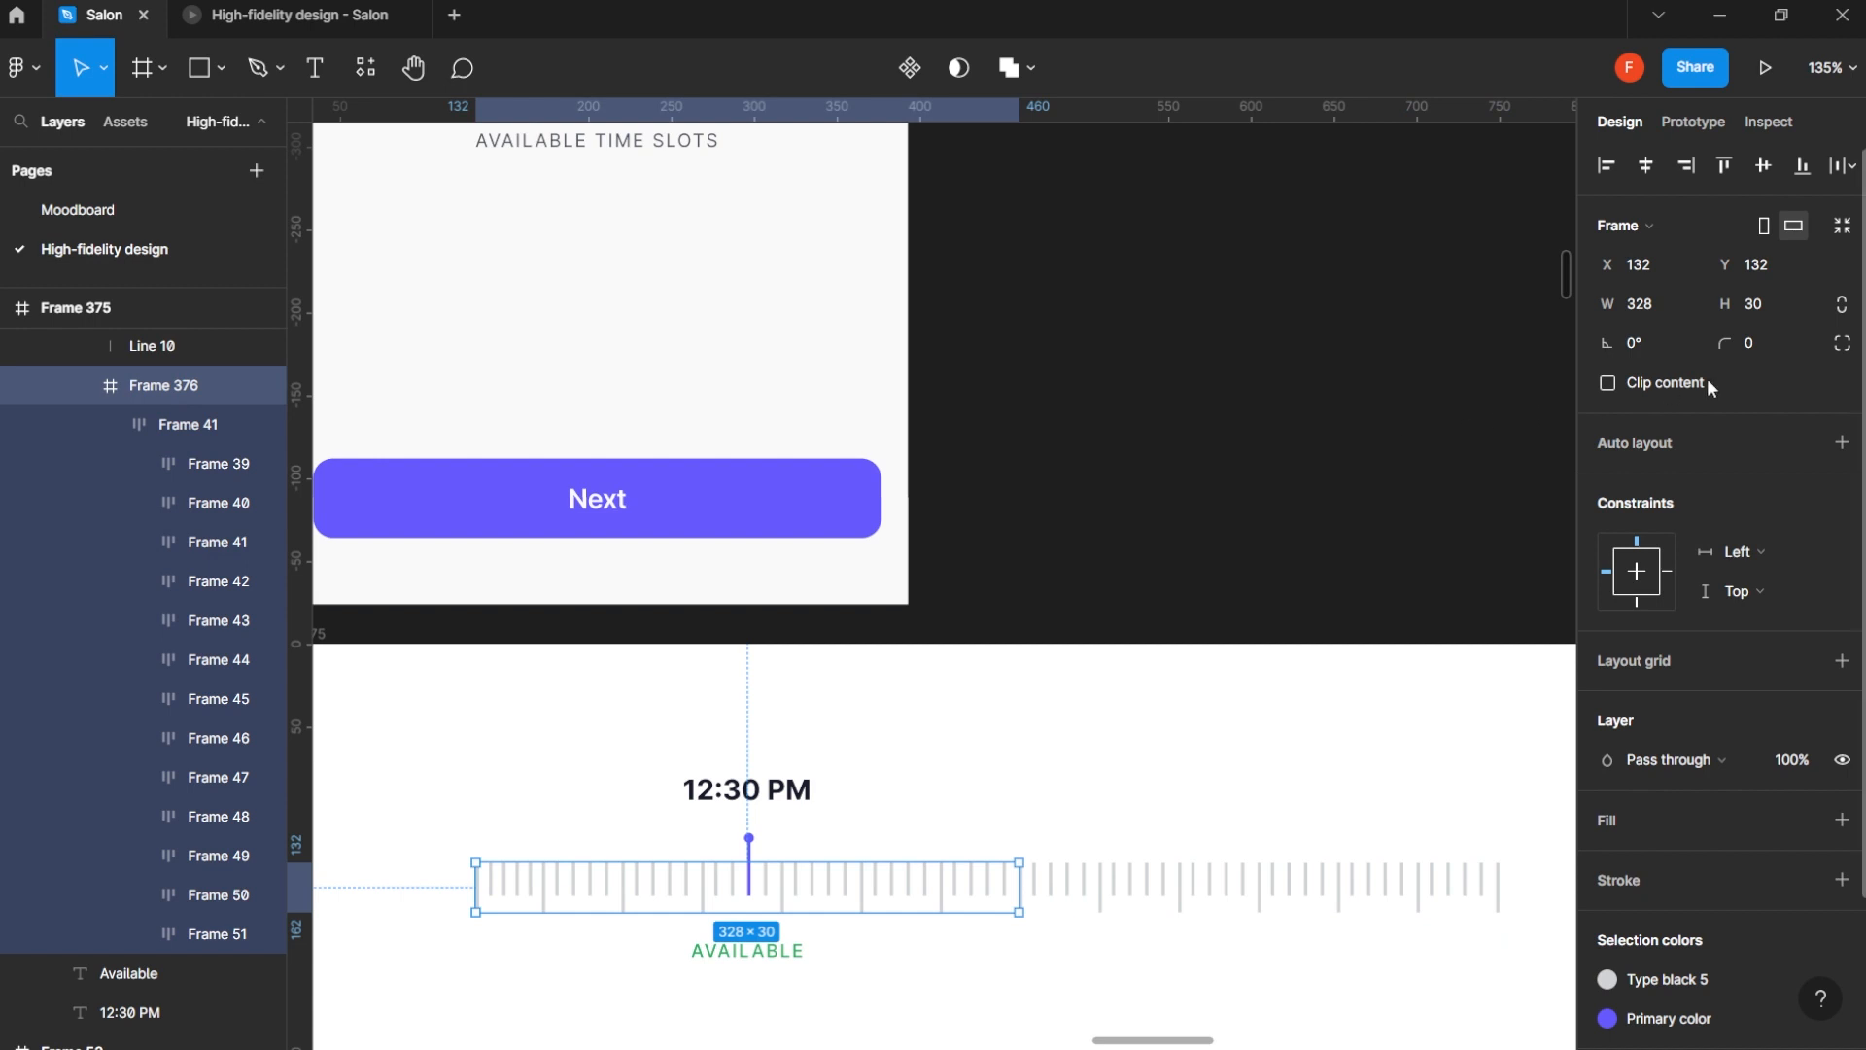
{"action": "left_click", "coordinate": [1666, 384]}
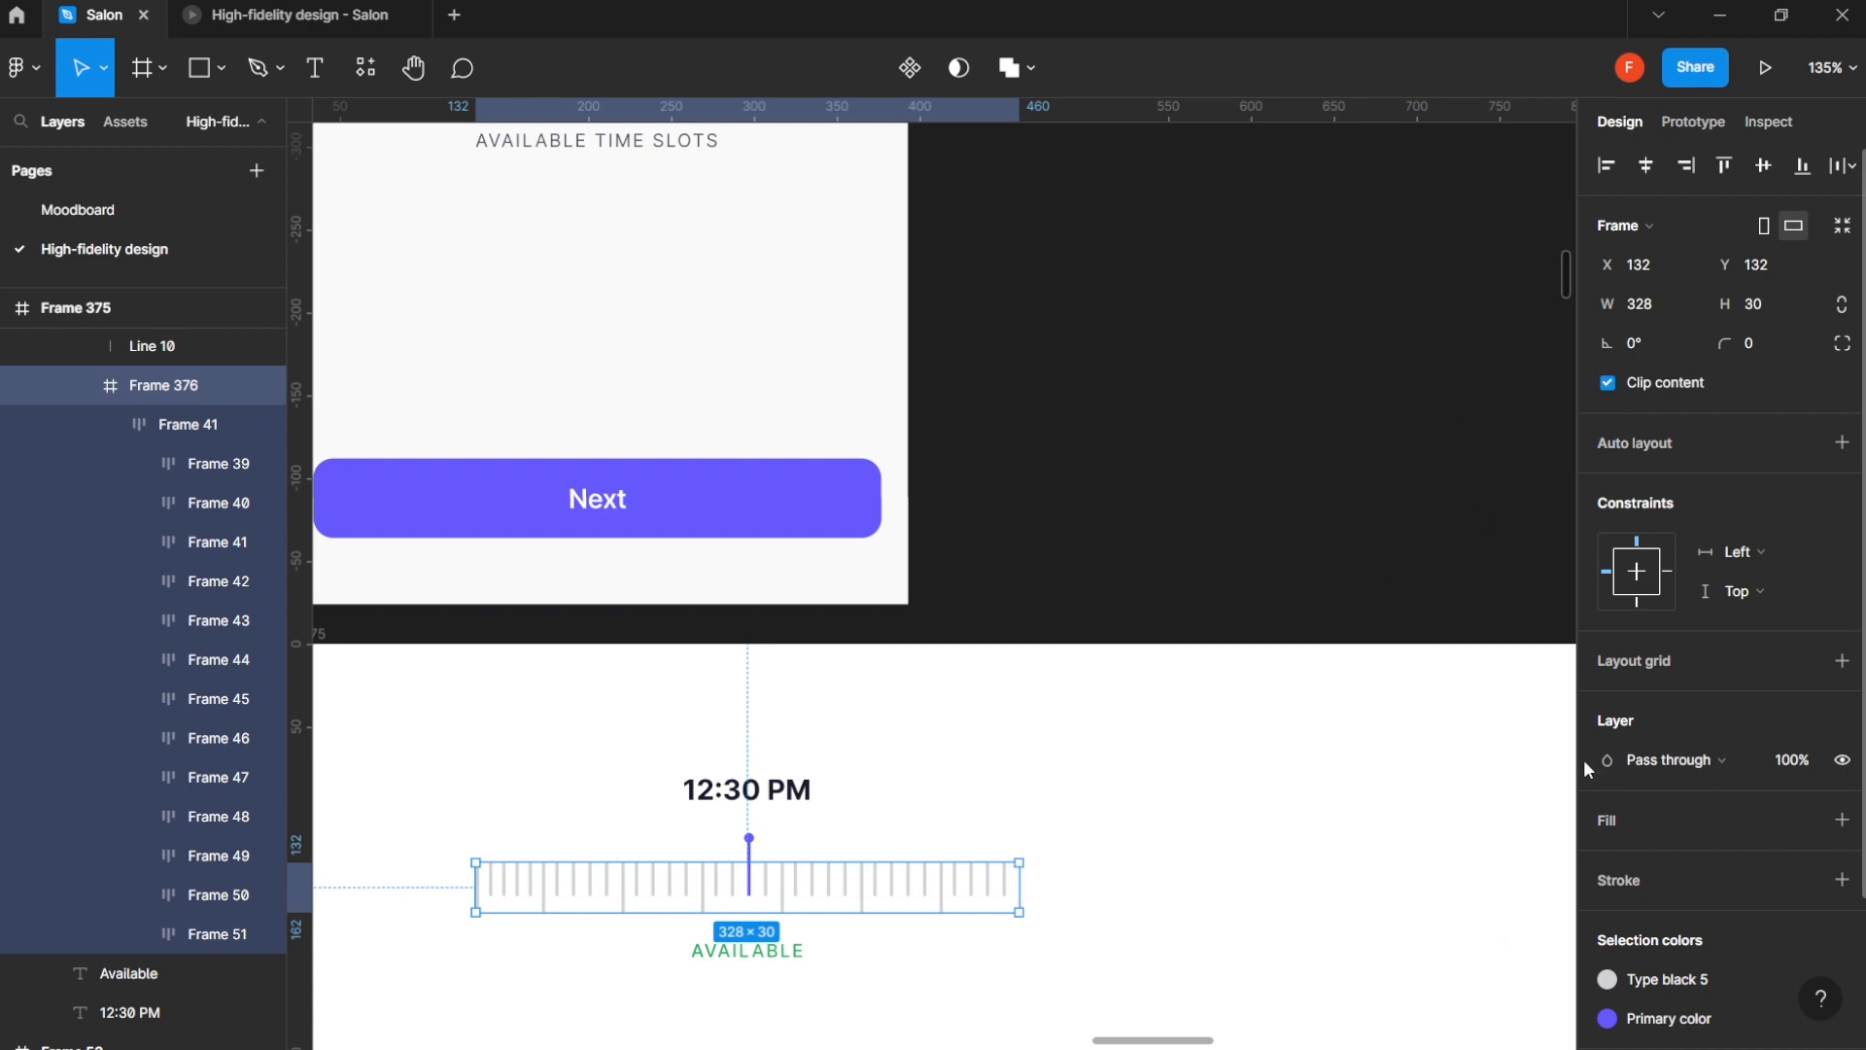
- Duplicate the time picker group and place the copy beside the original at about X 506, level with it
{"action": "left_click", "coordinate": [1385, 548]}
{"action": "left_click", "coordinate": [740, 809]}
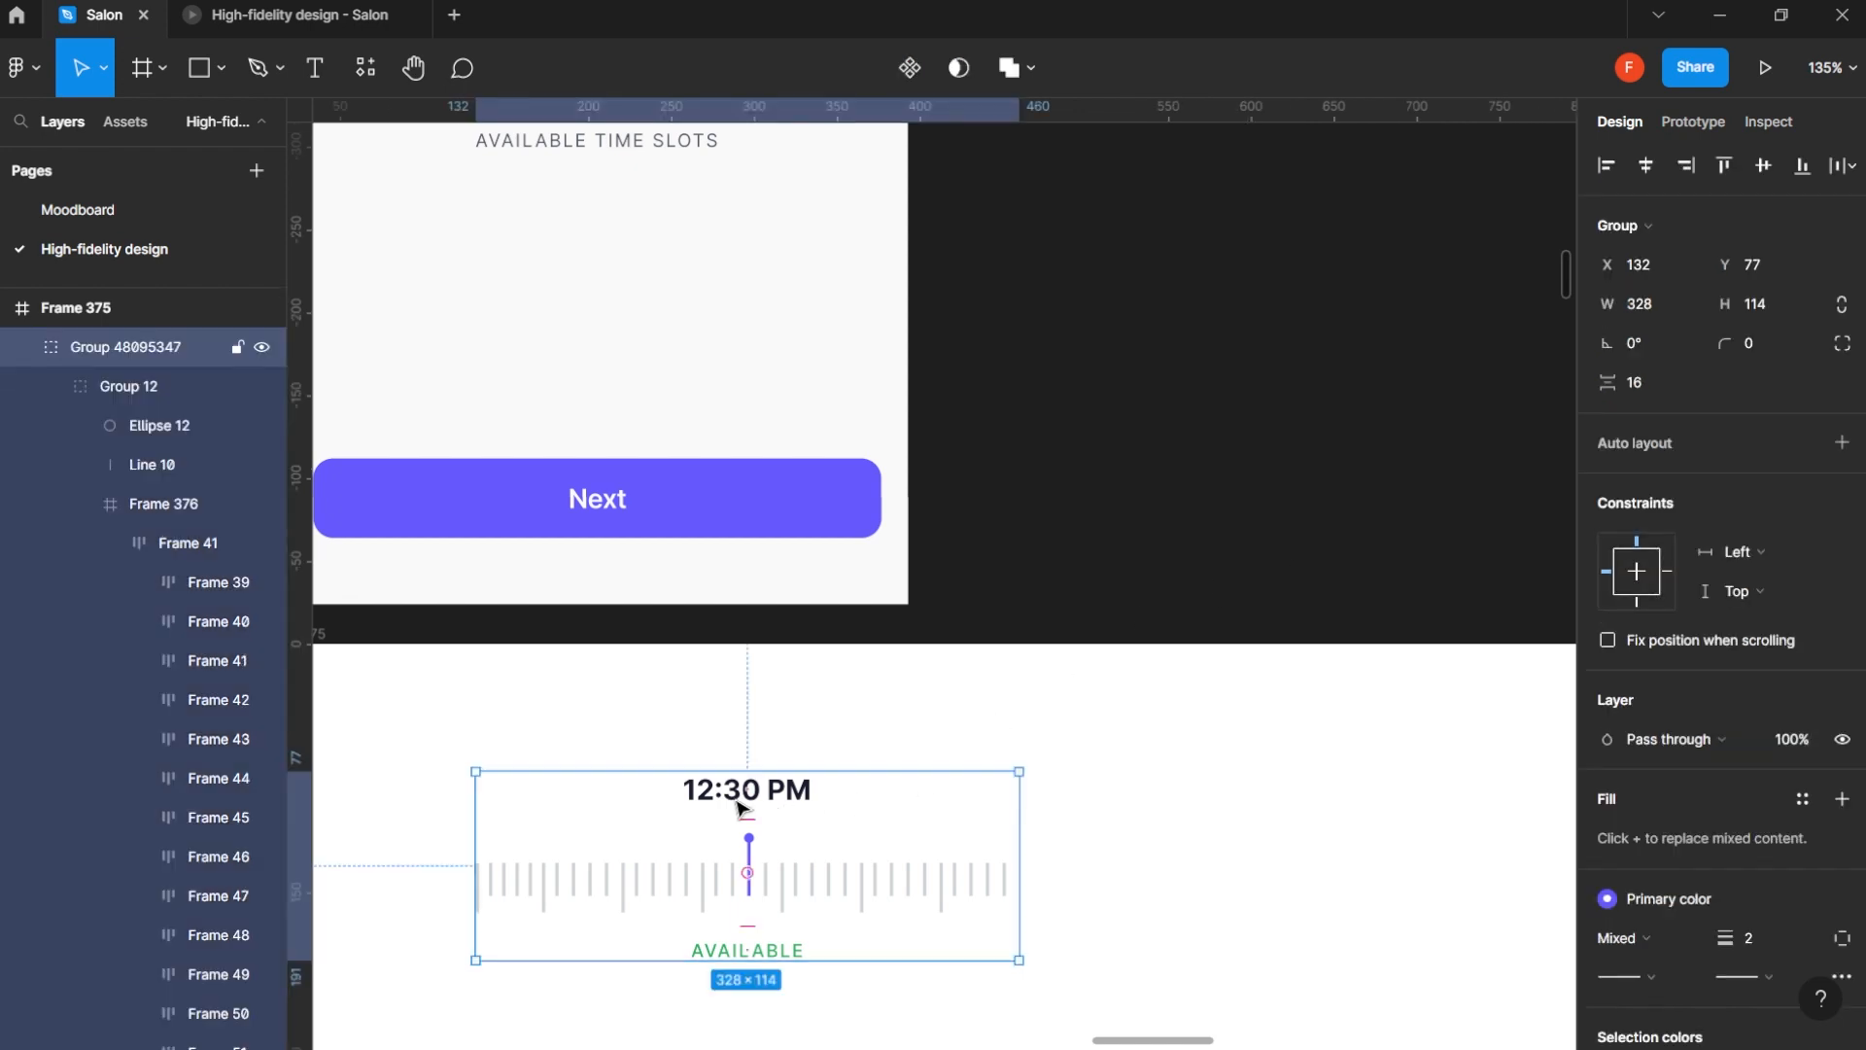
{"action": "left_click_drag", "start_coordinate": [893, 887], "coordinate": [1264, 899]}
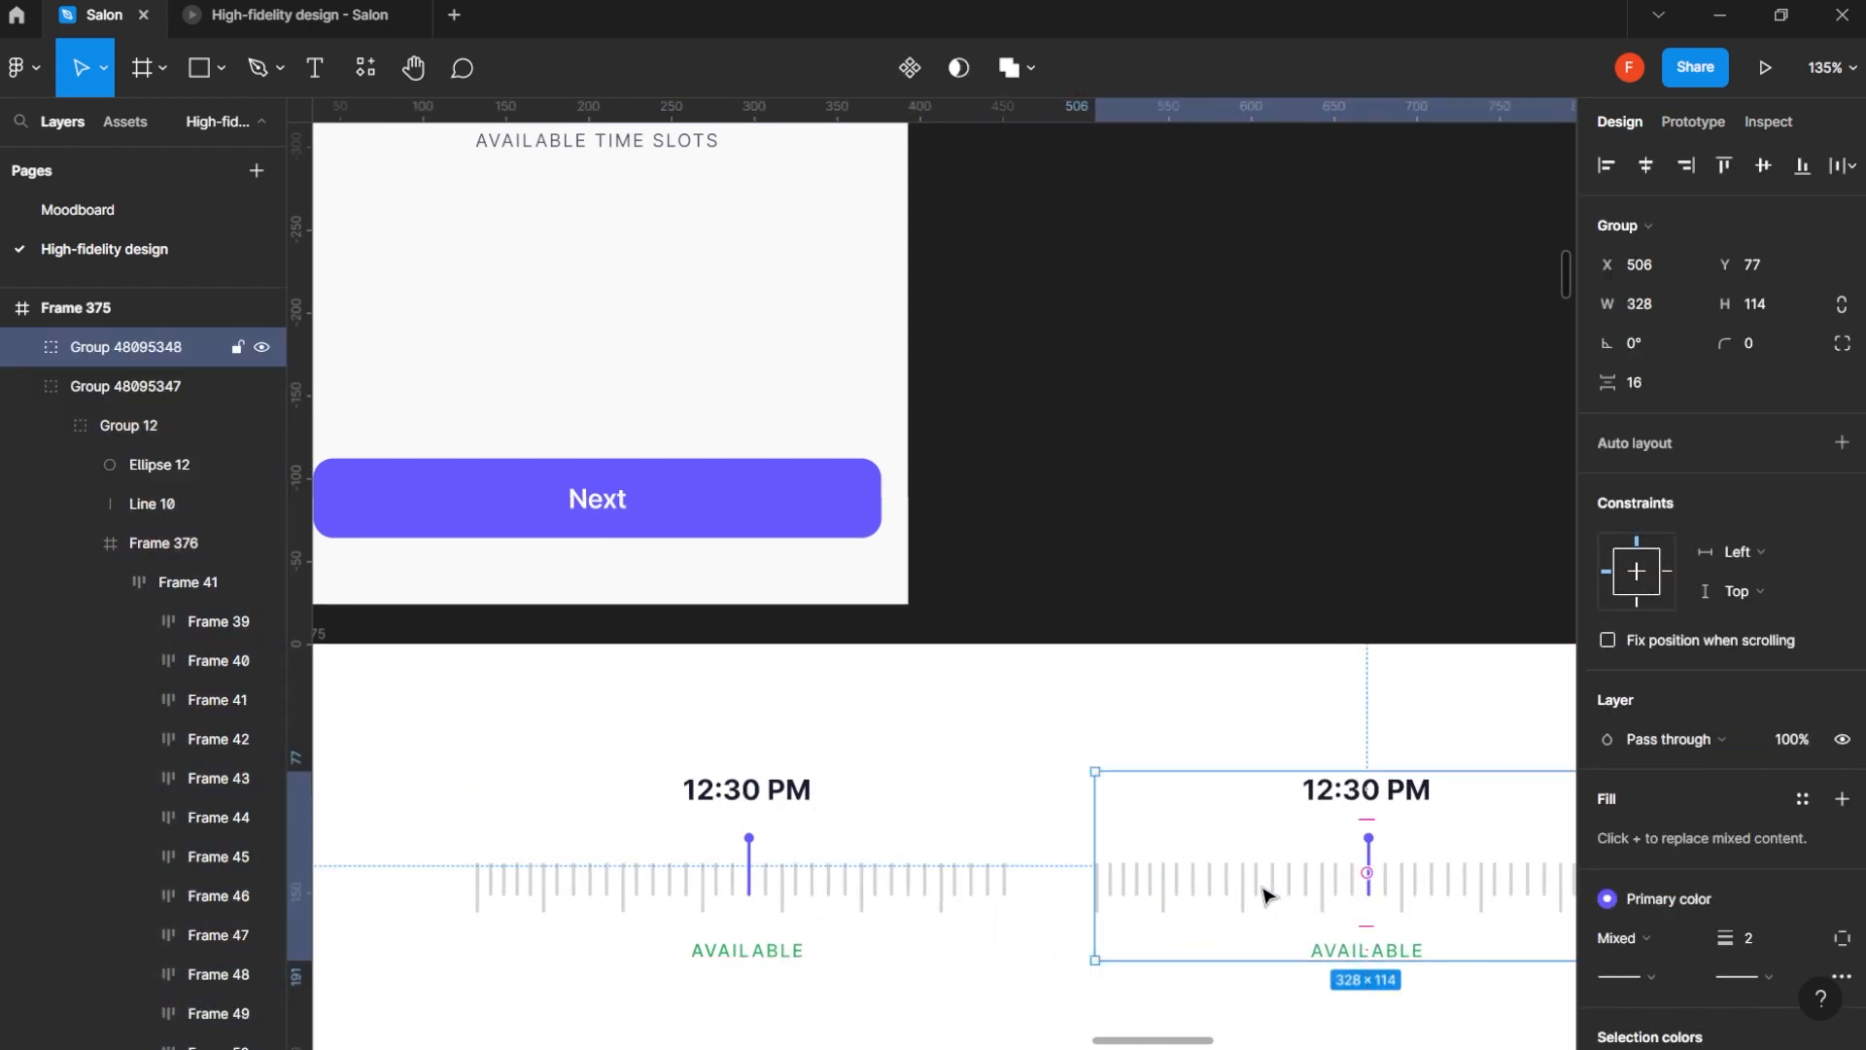
{"action": "double_click", "coordinate": [1263, 895]}
{"action": "scroll", "coordinate": [1368, 885], "scroll_direction": "down", "scroll_amount": 2}
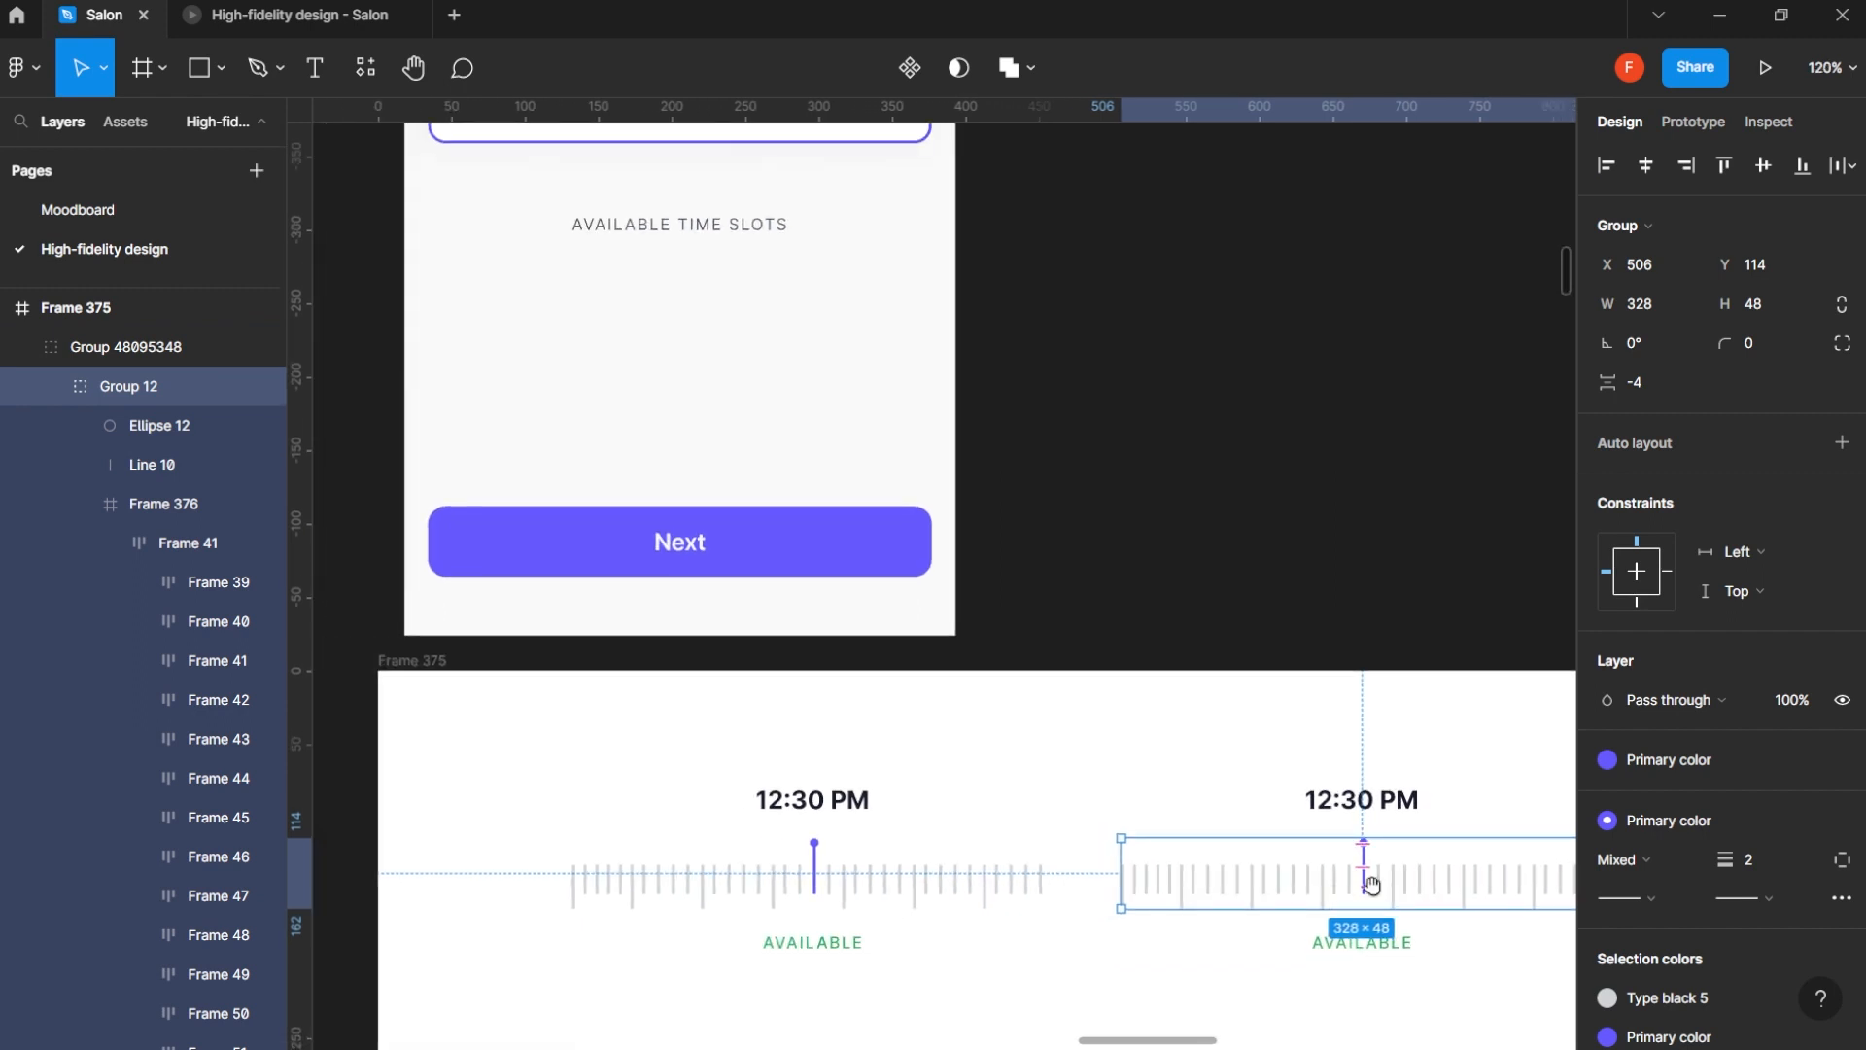
{"action": "left_click_drag", "start_coordinate": [1412, 871], "coordinate": [1303, 699]}
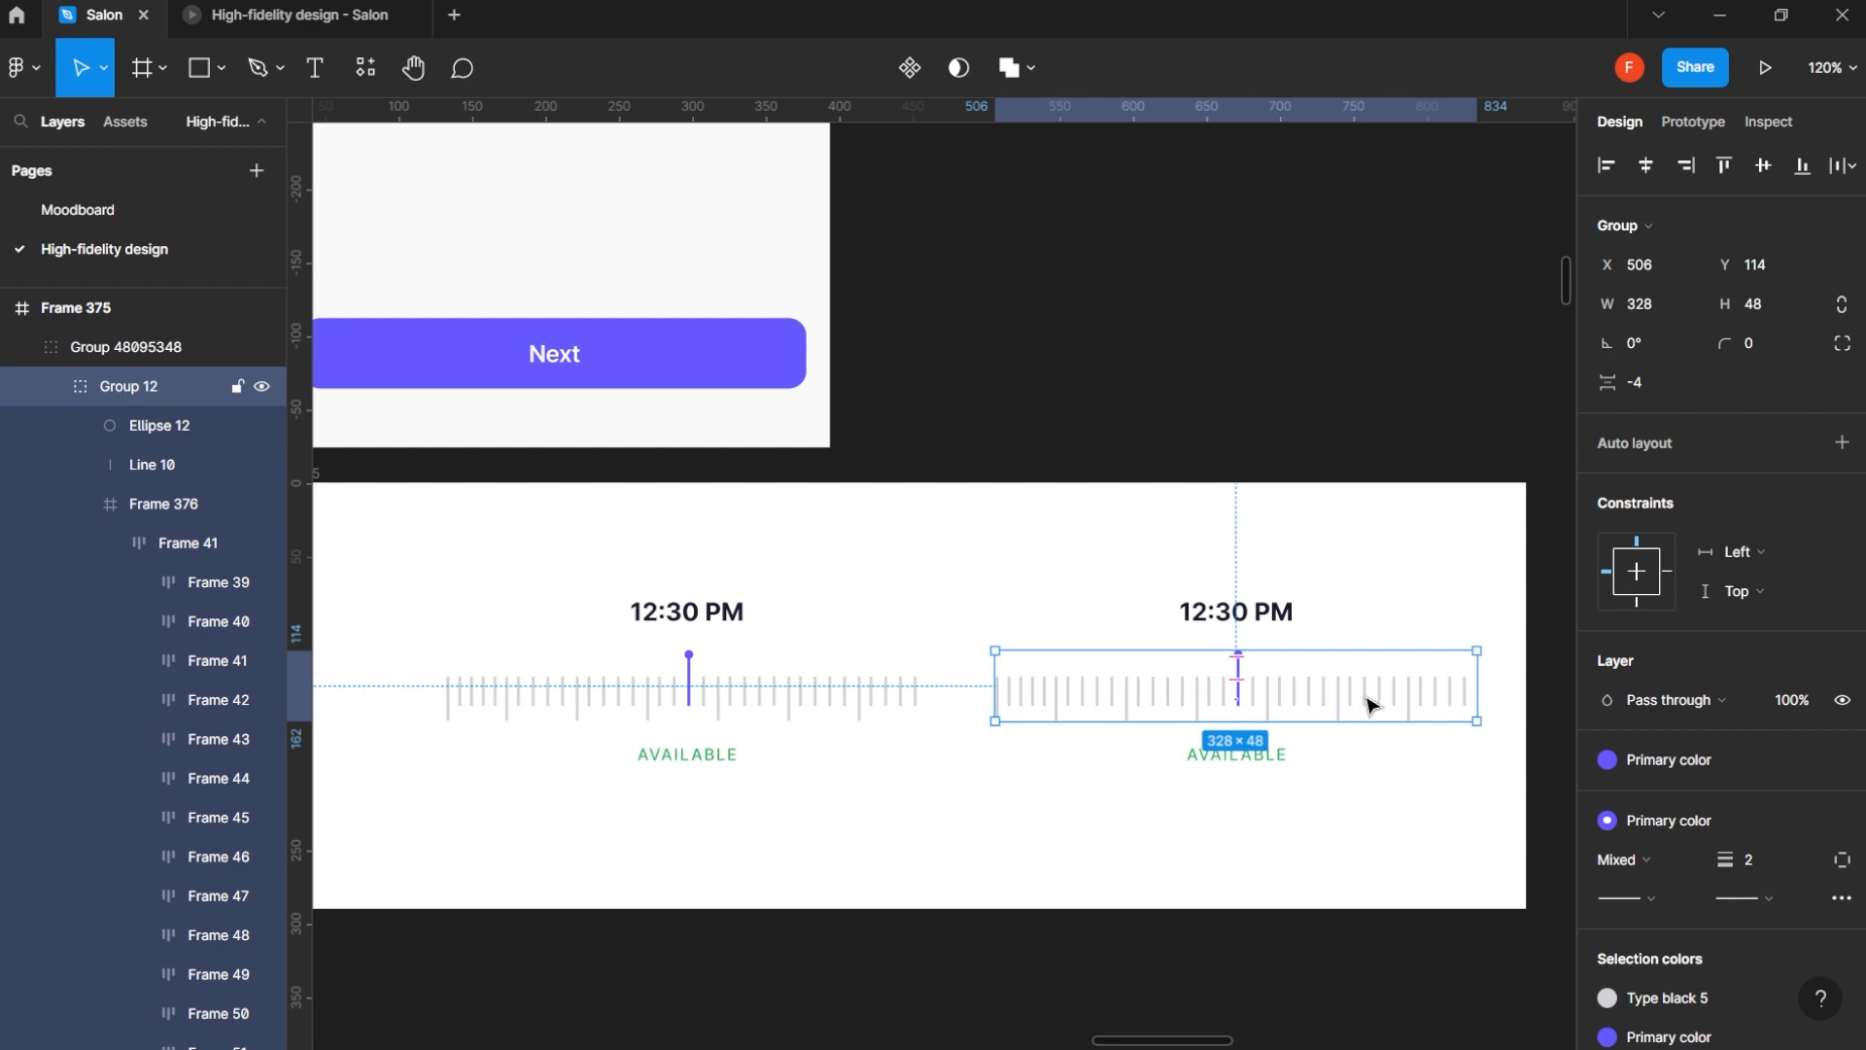
{"action": "left_click_drag", "start_coordinate": [1368, 704], "coordinate": [1336, 704]}
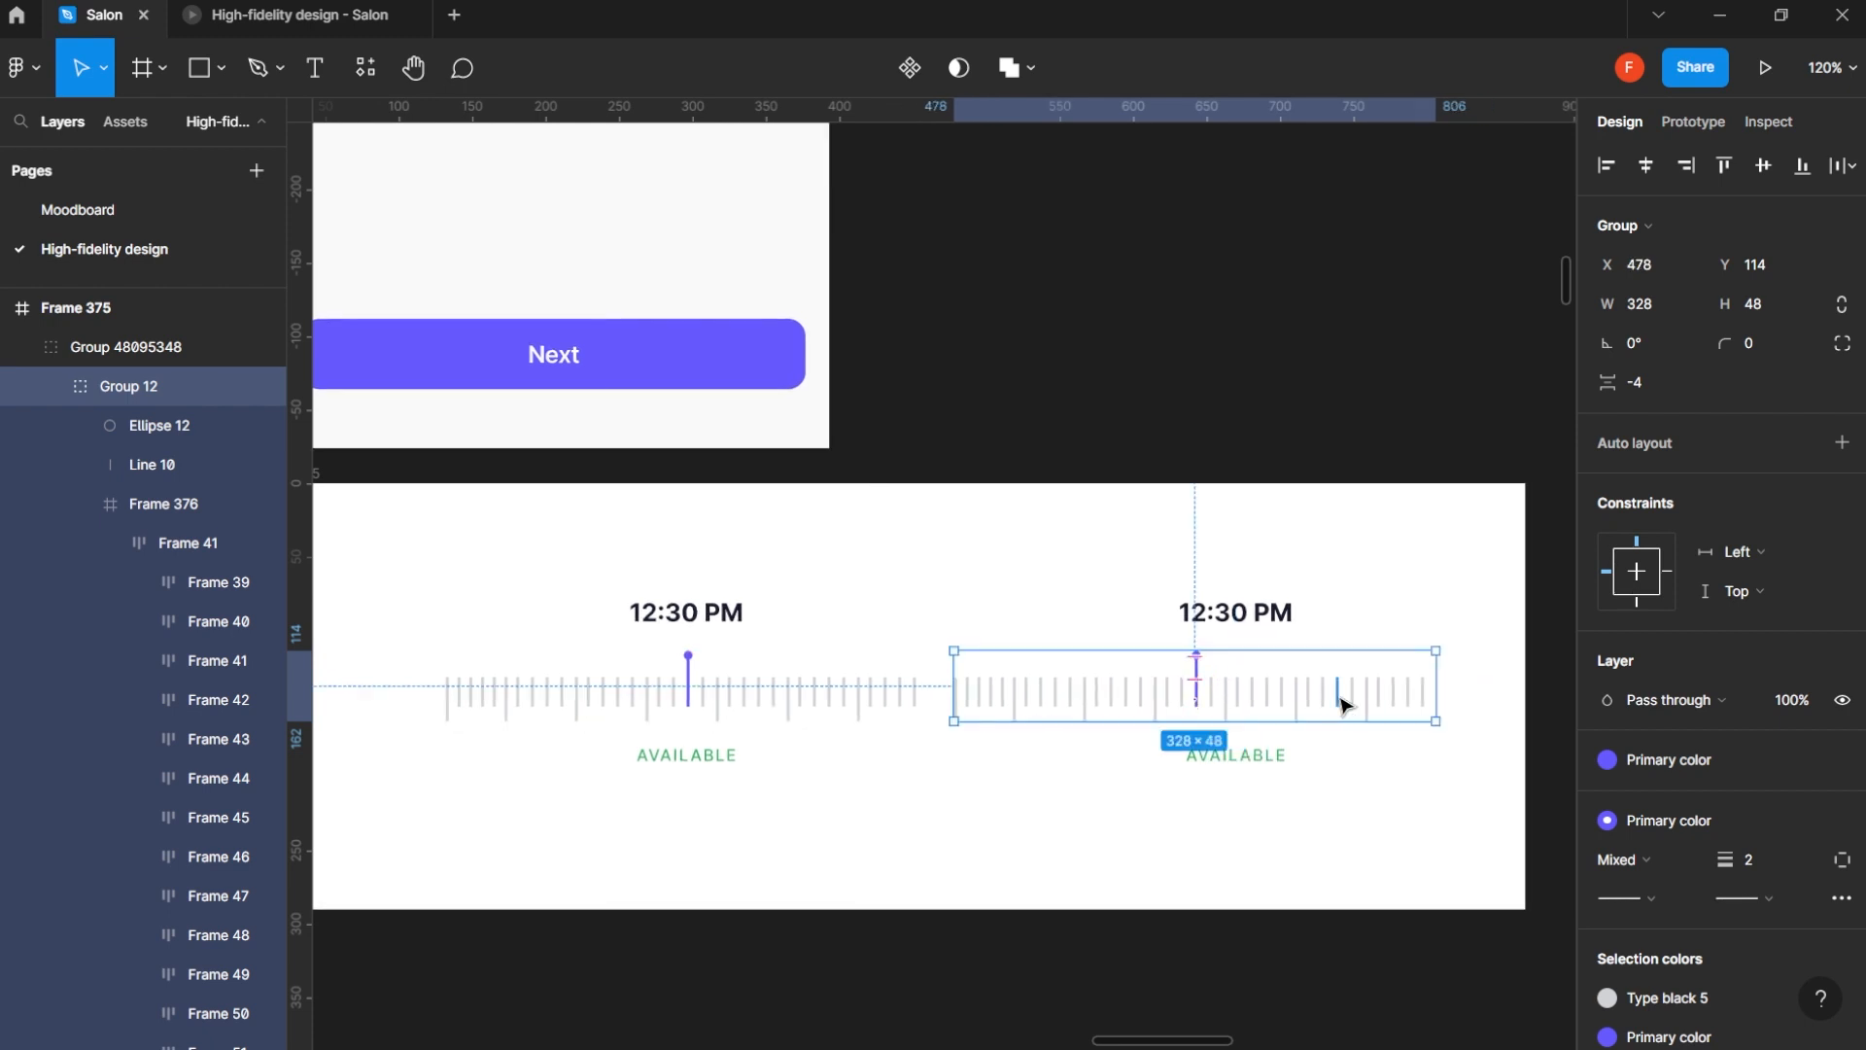
{"action": "key", "text": "ctrl+z"}
{"action": "left_click", "coordinate": [1243, 617]}
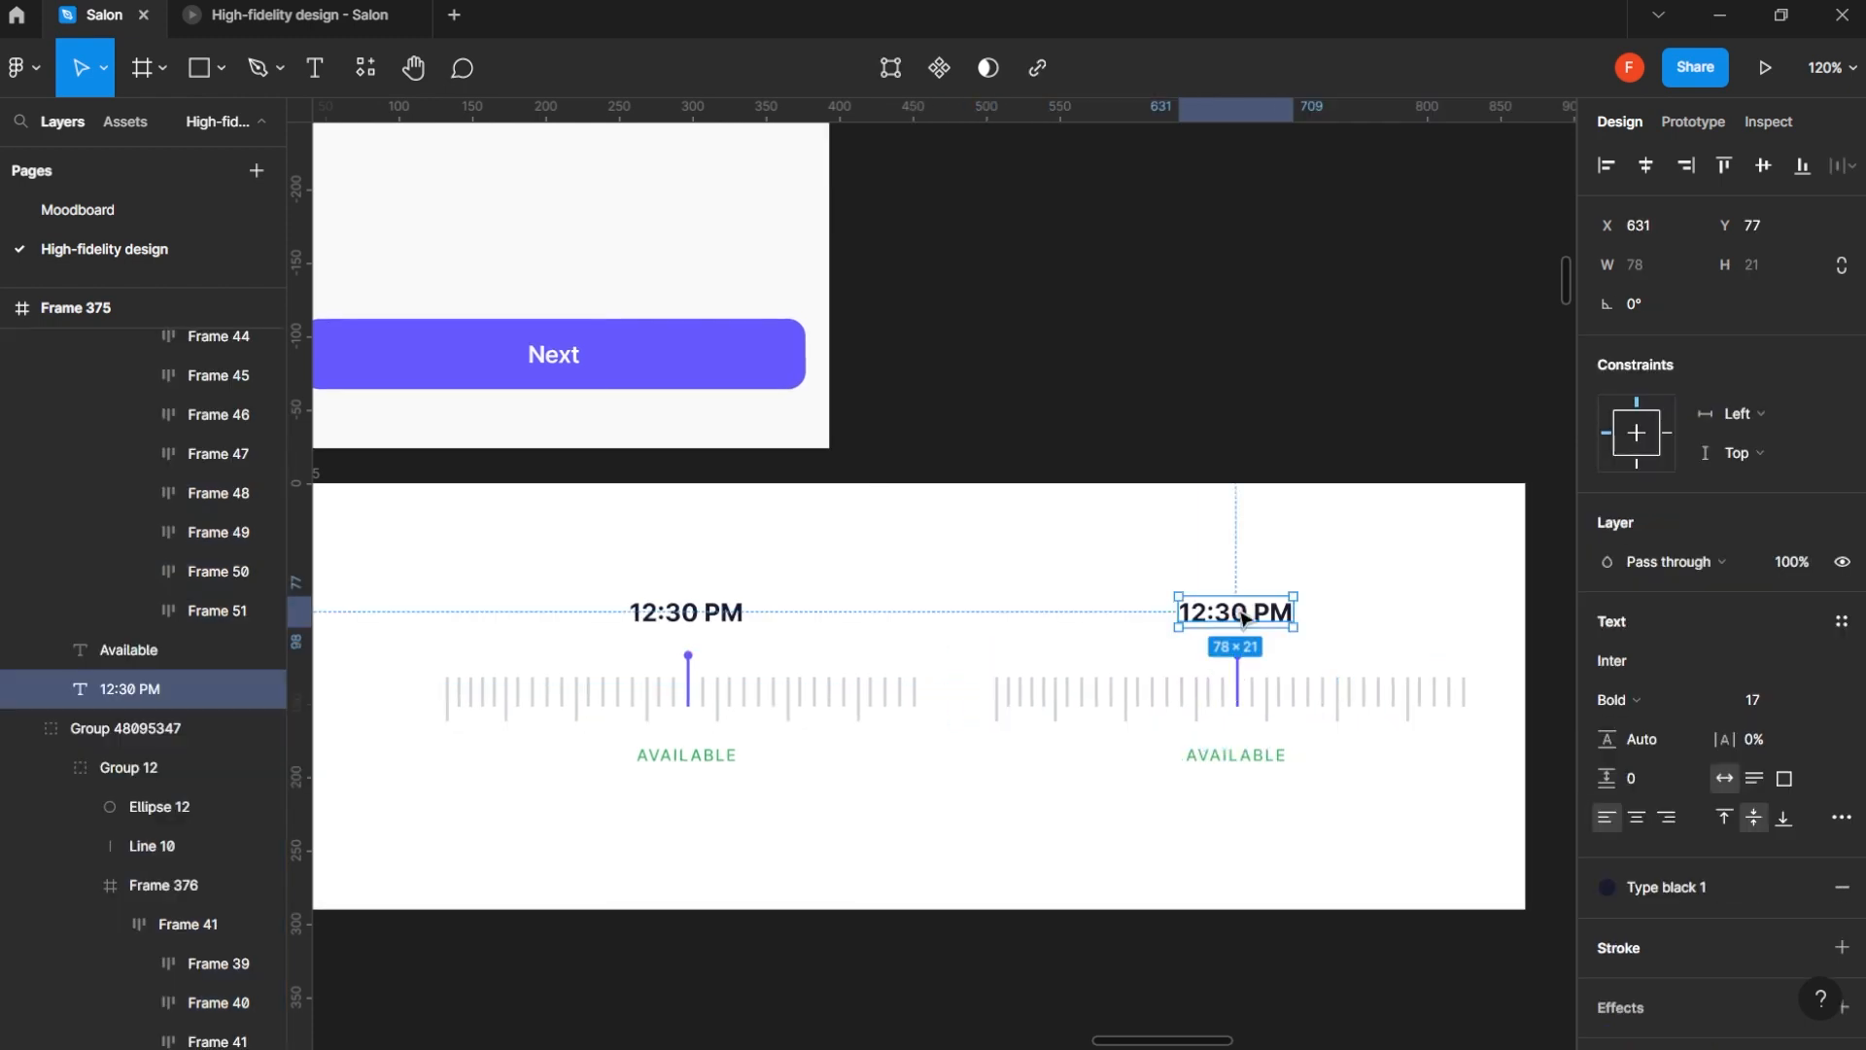
{"action": "double_click", "coordinate": [1225, 614]}
{"action": "left_click", "coordinate": [1210, 613]}
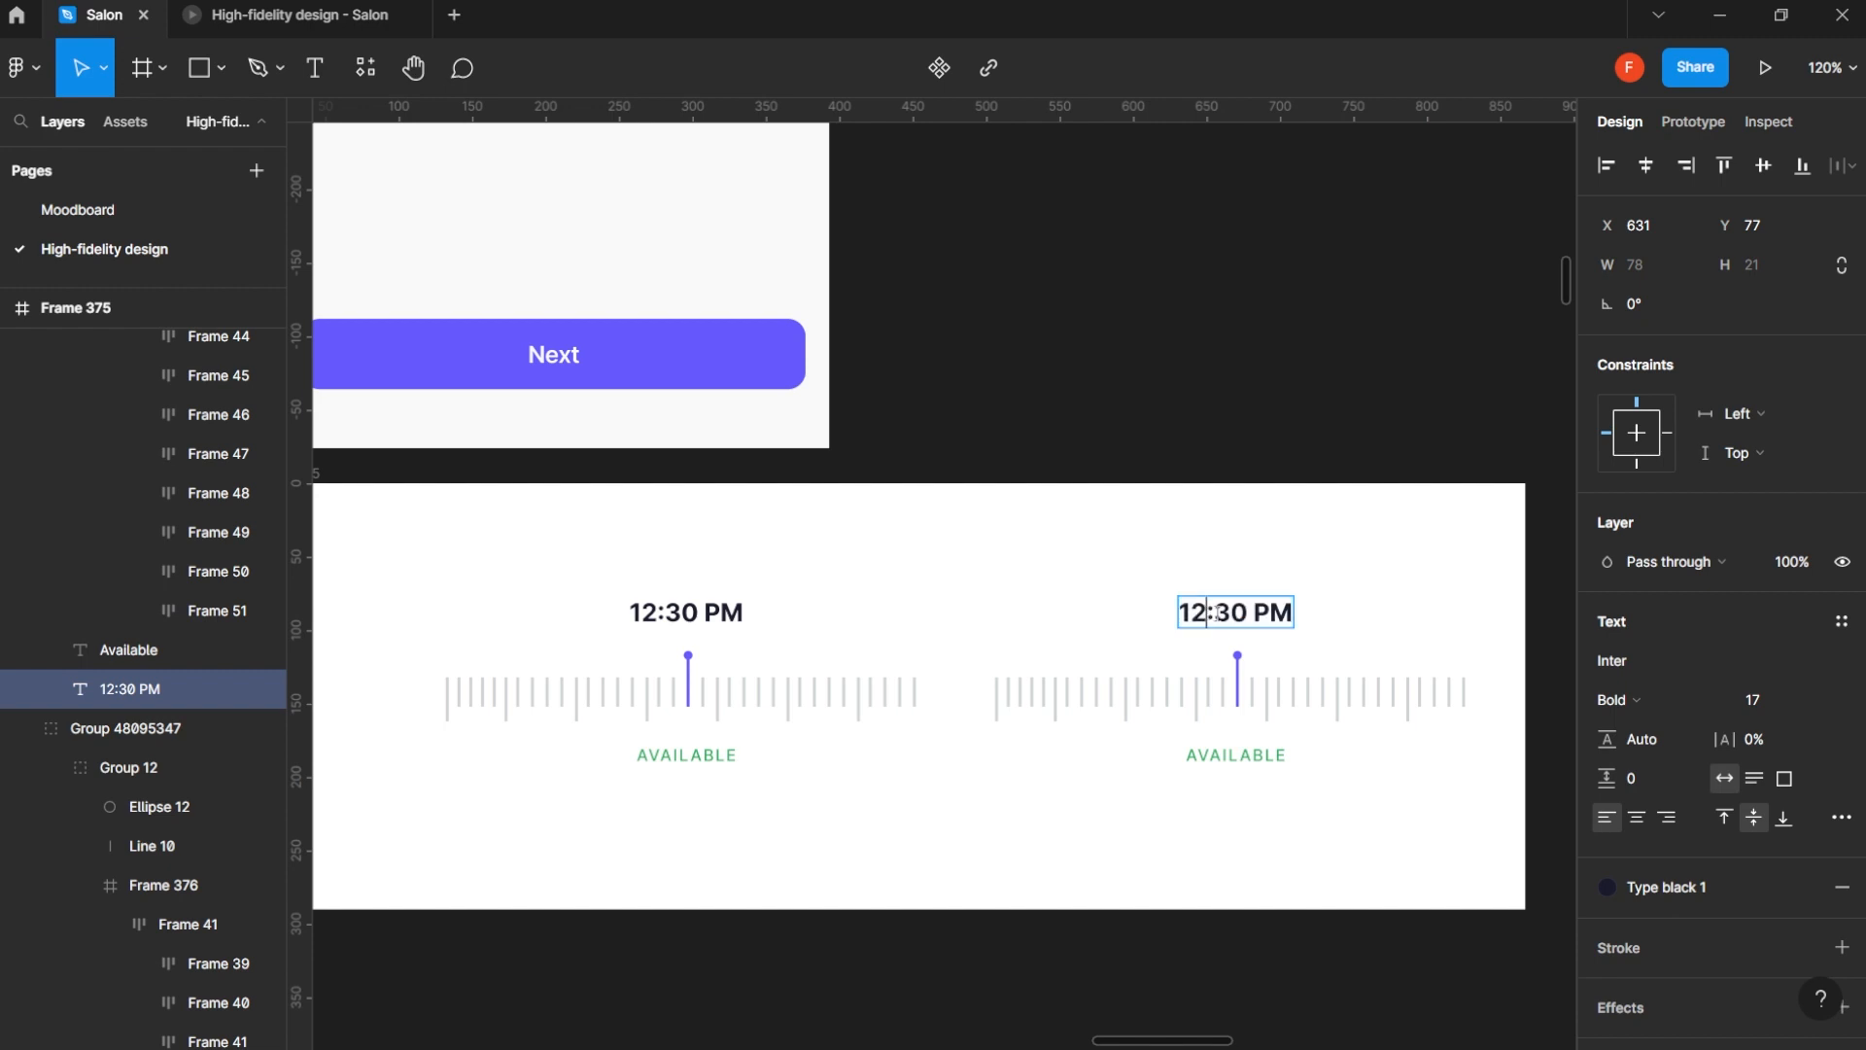
{"action": "key", "text": "BackSpace"}
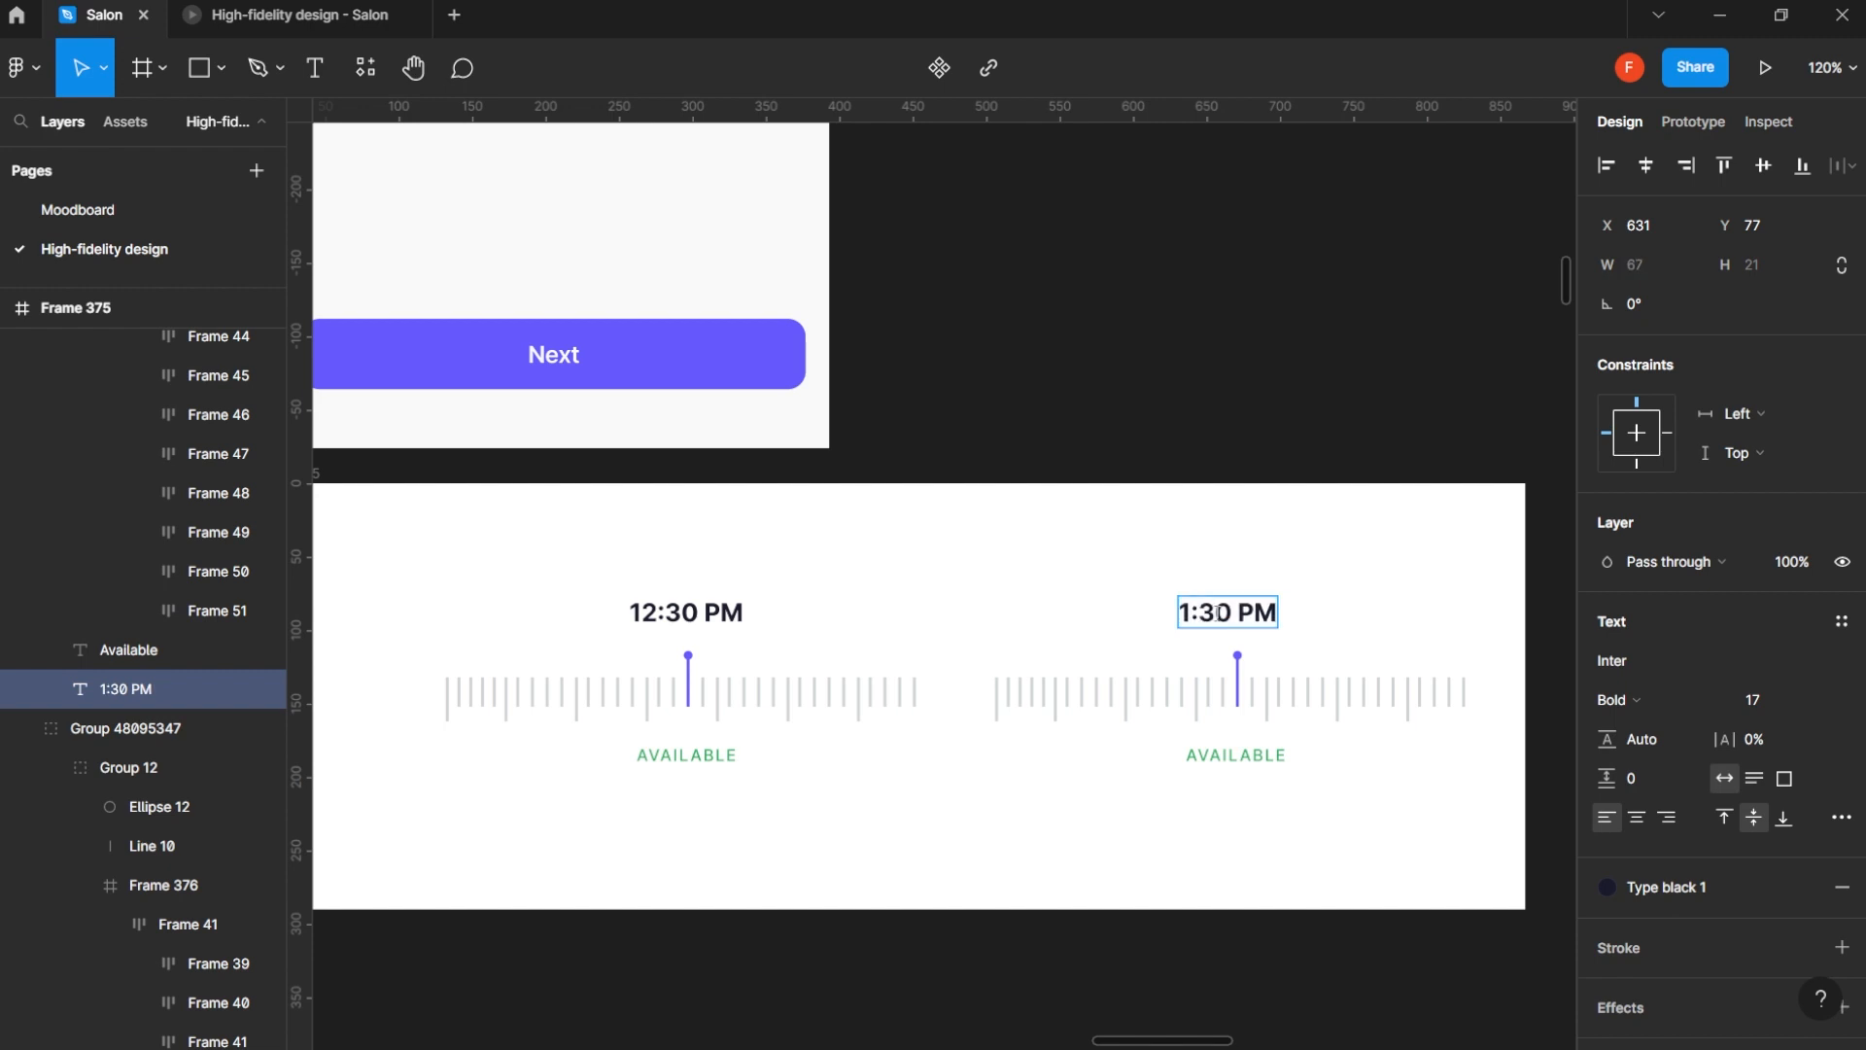
{"action": "key", "text": "BackSpace"}
{"action": "type", "text": "3"}
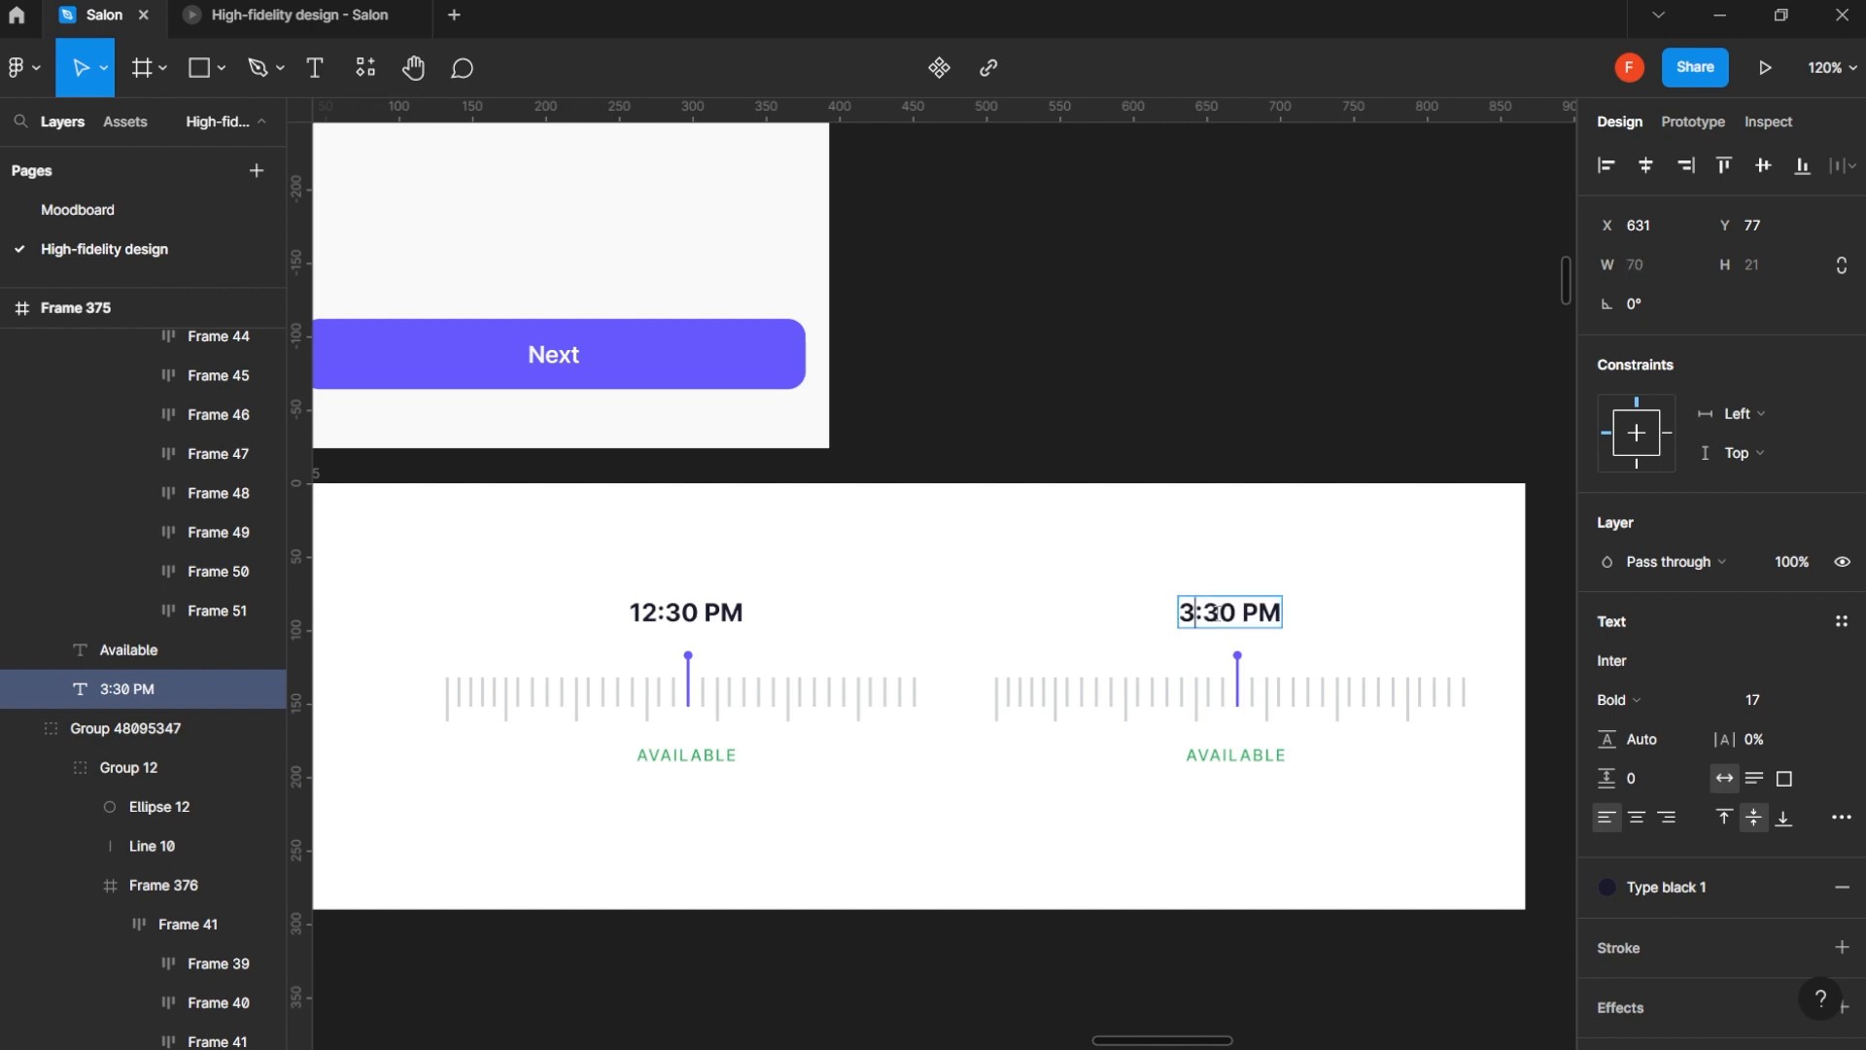
{"action": "key", "text": "ctrl+z"}
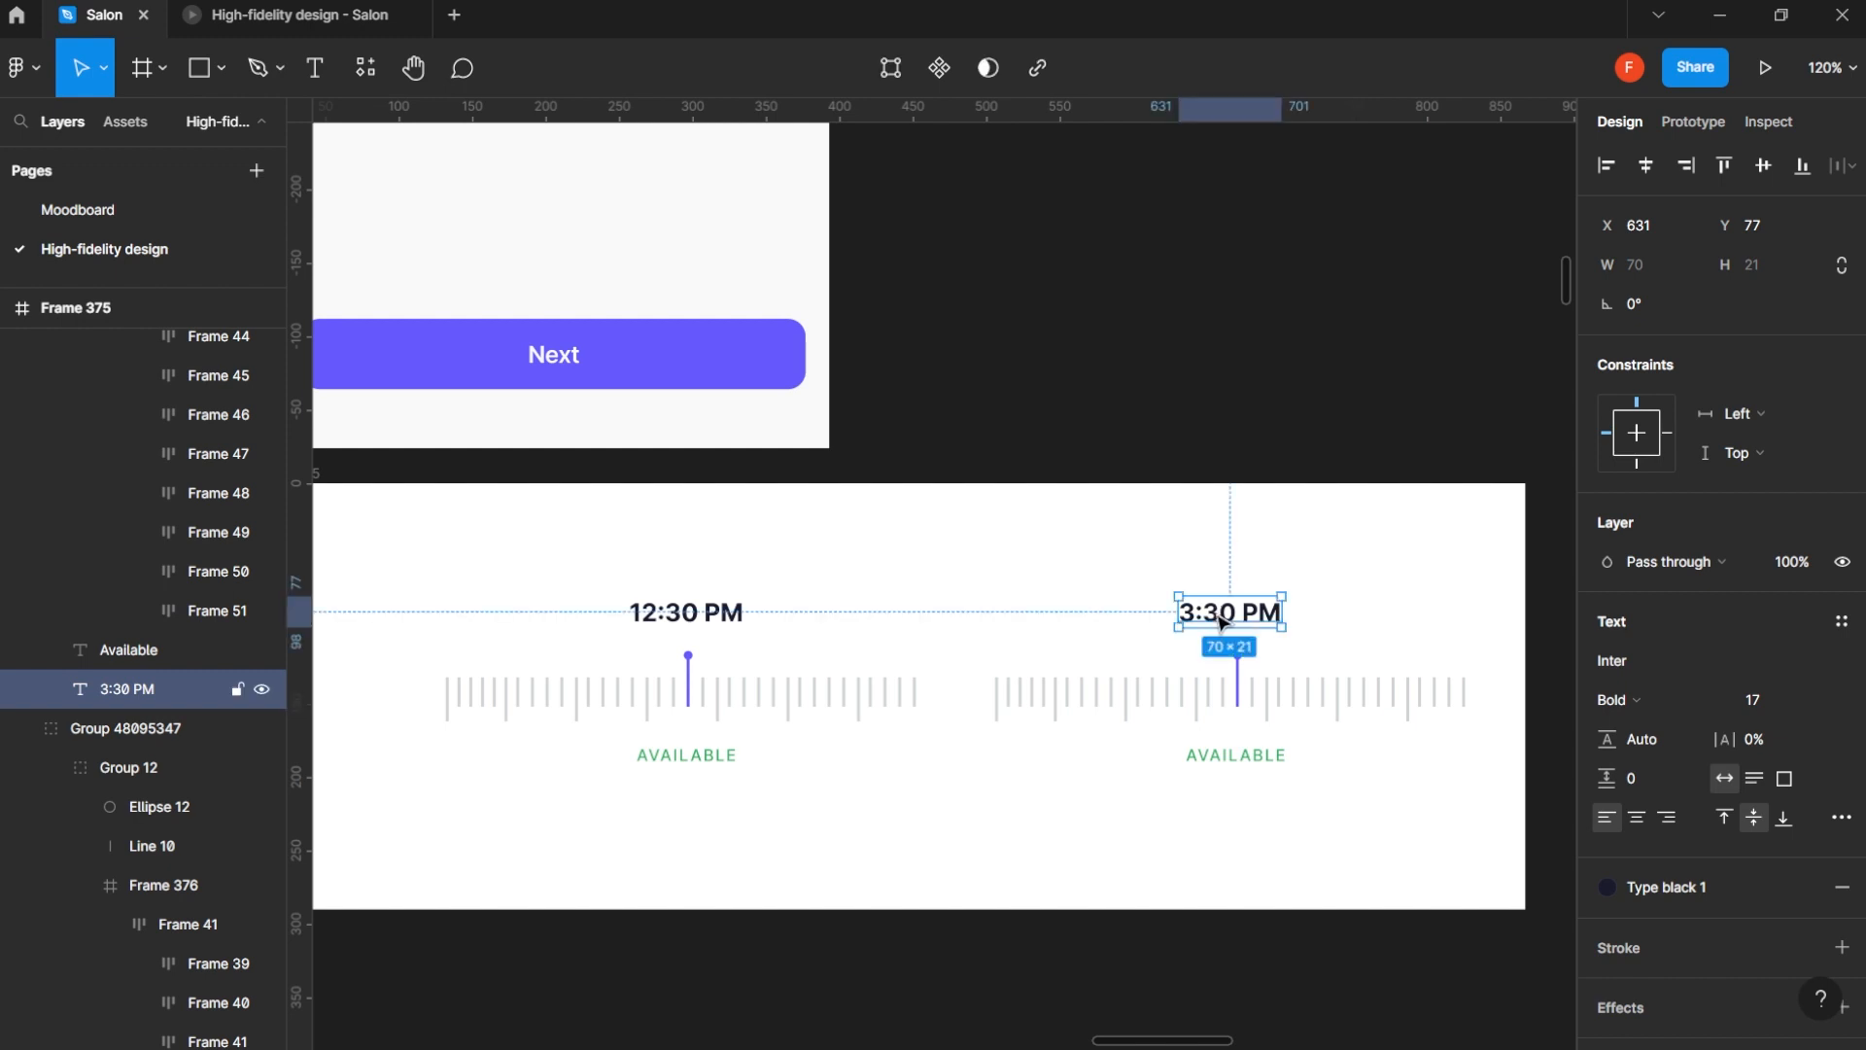
{"action": "key", "text": "ctrl+z"}
{"action": "key", "text": "ctrl+z"}
- Center-align the text of the 12:30 PM and Available labels in the copied time picker
{"action": "key", "text": "Escape"}
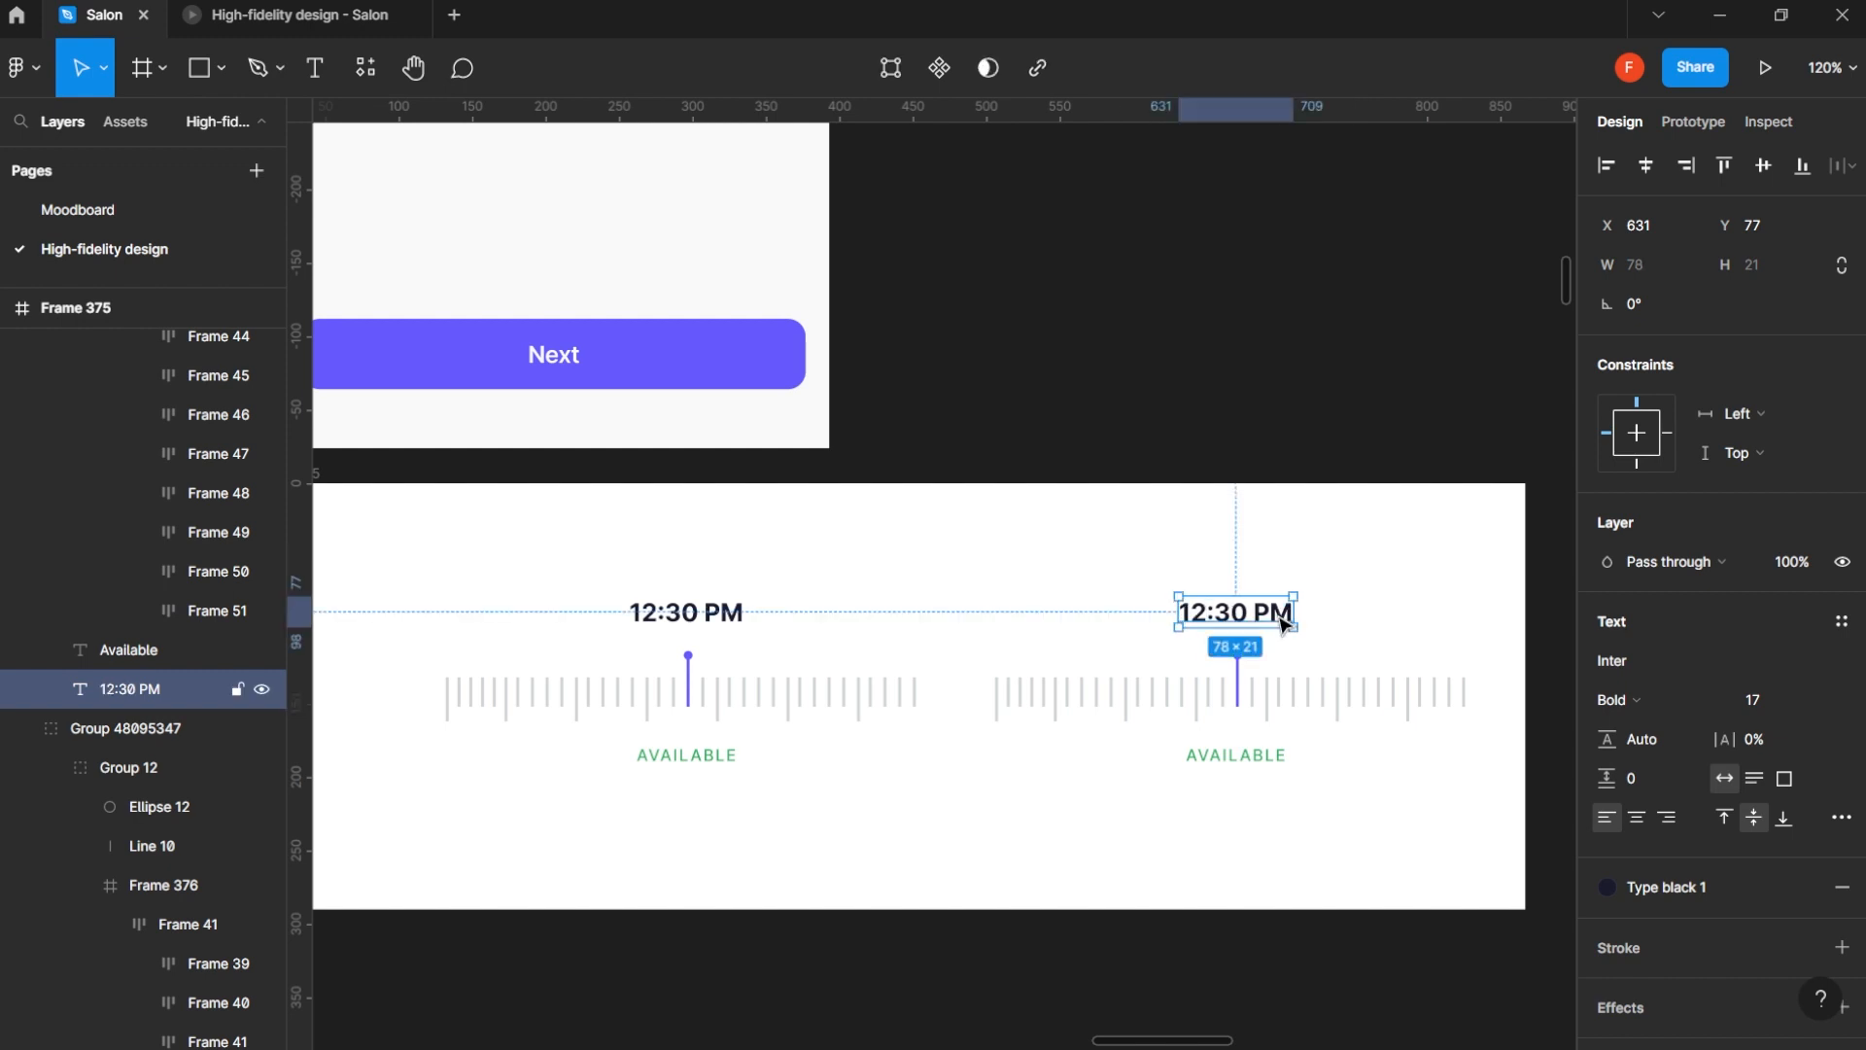
{"action": "left_click", "coordinate": [1230, 761], "text": "shift"}
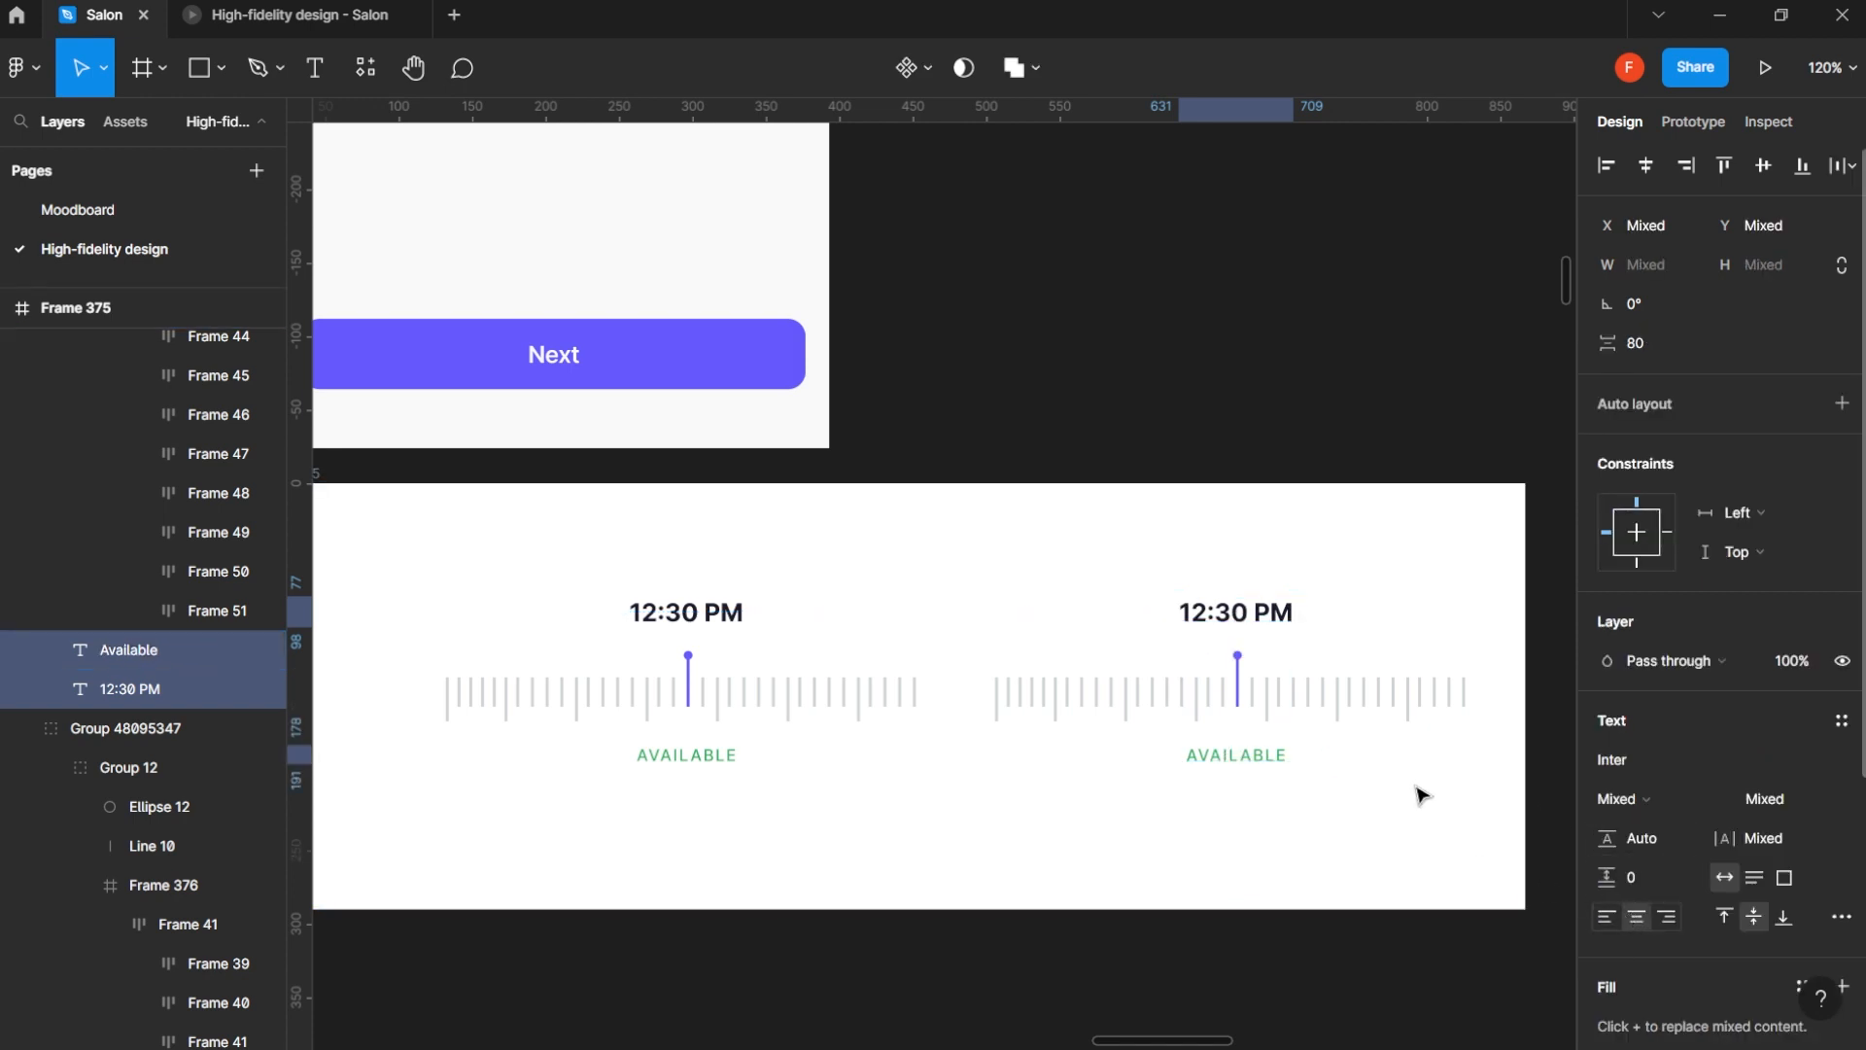
{"action": "left_click", "coordinate": [1250, 552]}
- Change the time text in the copied time picker to 3:45 PM
{"action": "left_click", "coordinate": [1208, 629]}
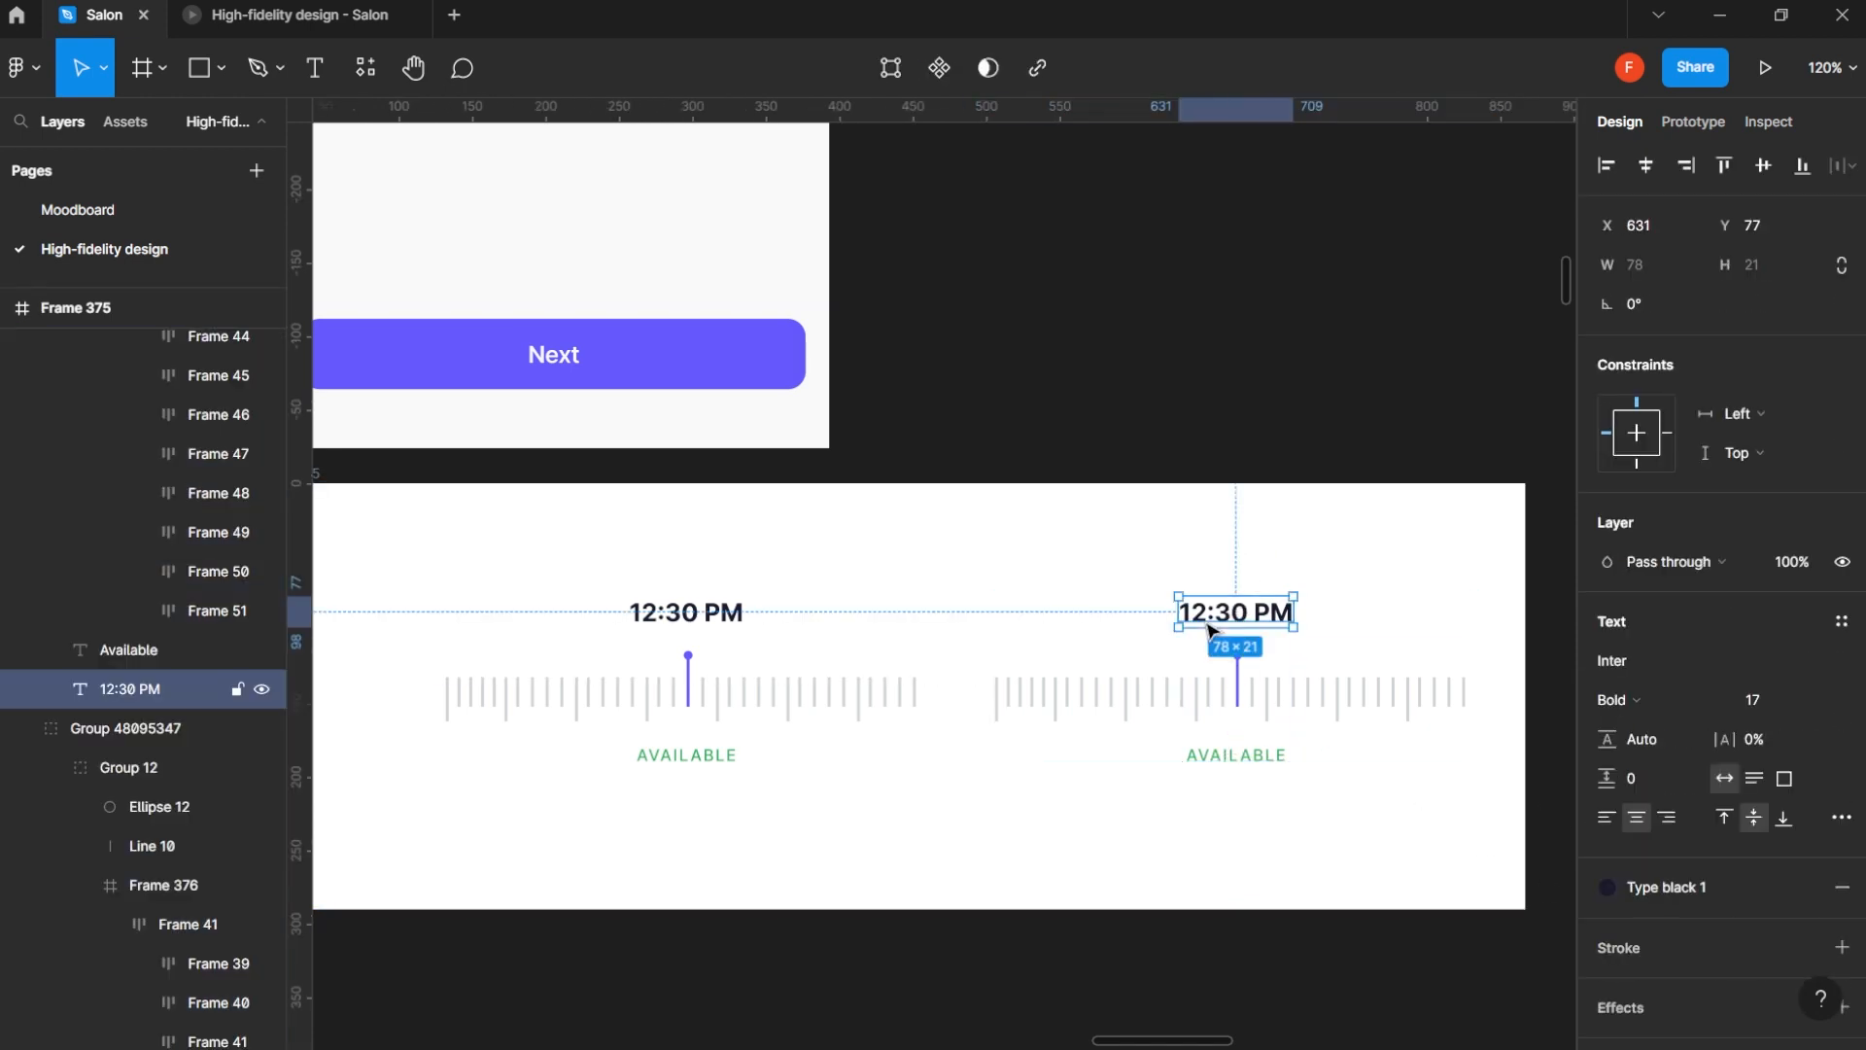
{"action": "double_click", "coordinate": [1216, 627]}
{"action": "left_click", "coordinate": [1230, 611]}
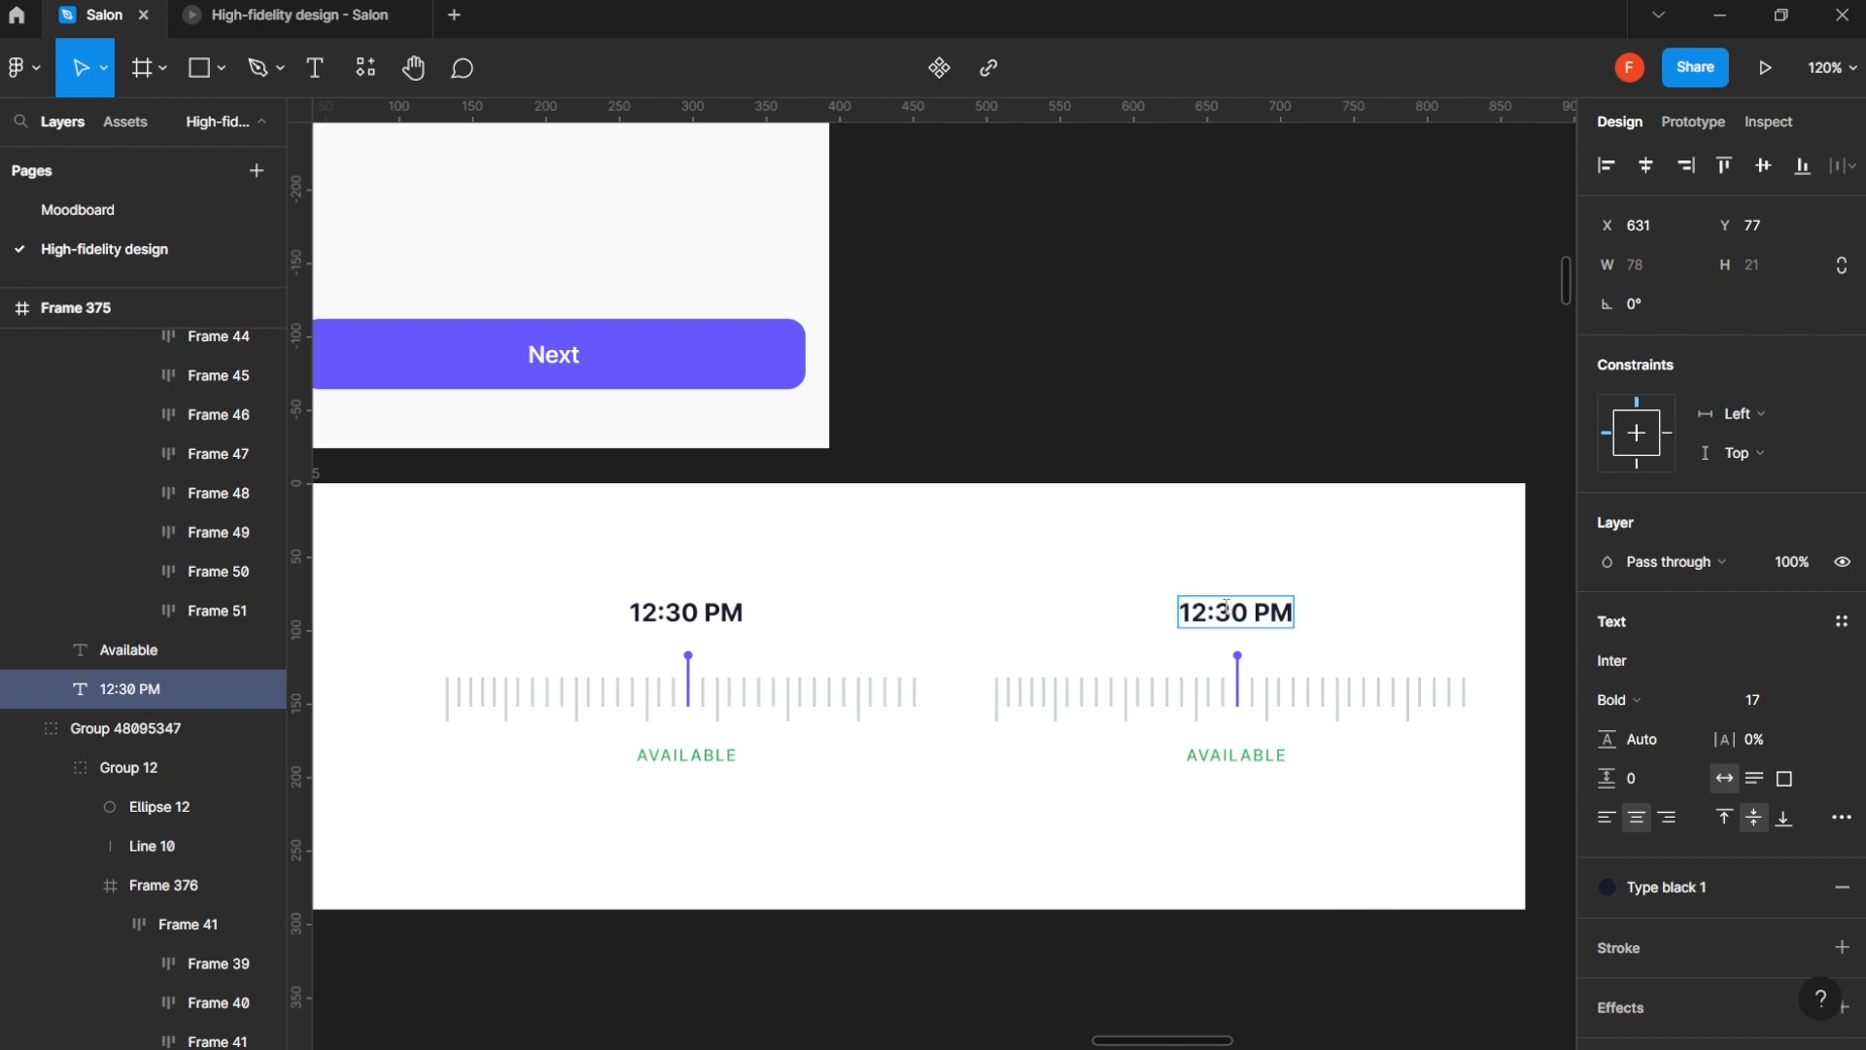
{"action": "key", "text": "BackSpace"}
{"action": "key", "text": "BackSpace"}
{"action": "type", "text": "45"}
{"action": "key", "text": "BackSpace"}
{"action": "key", "text": "BackSpace"}
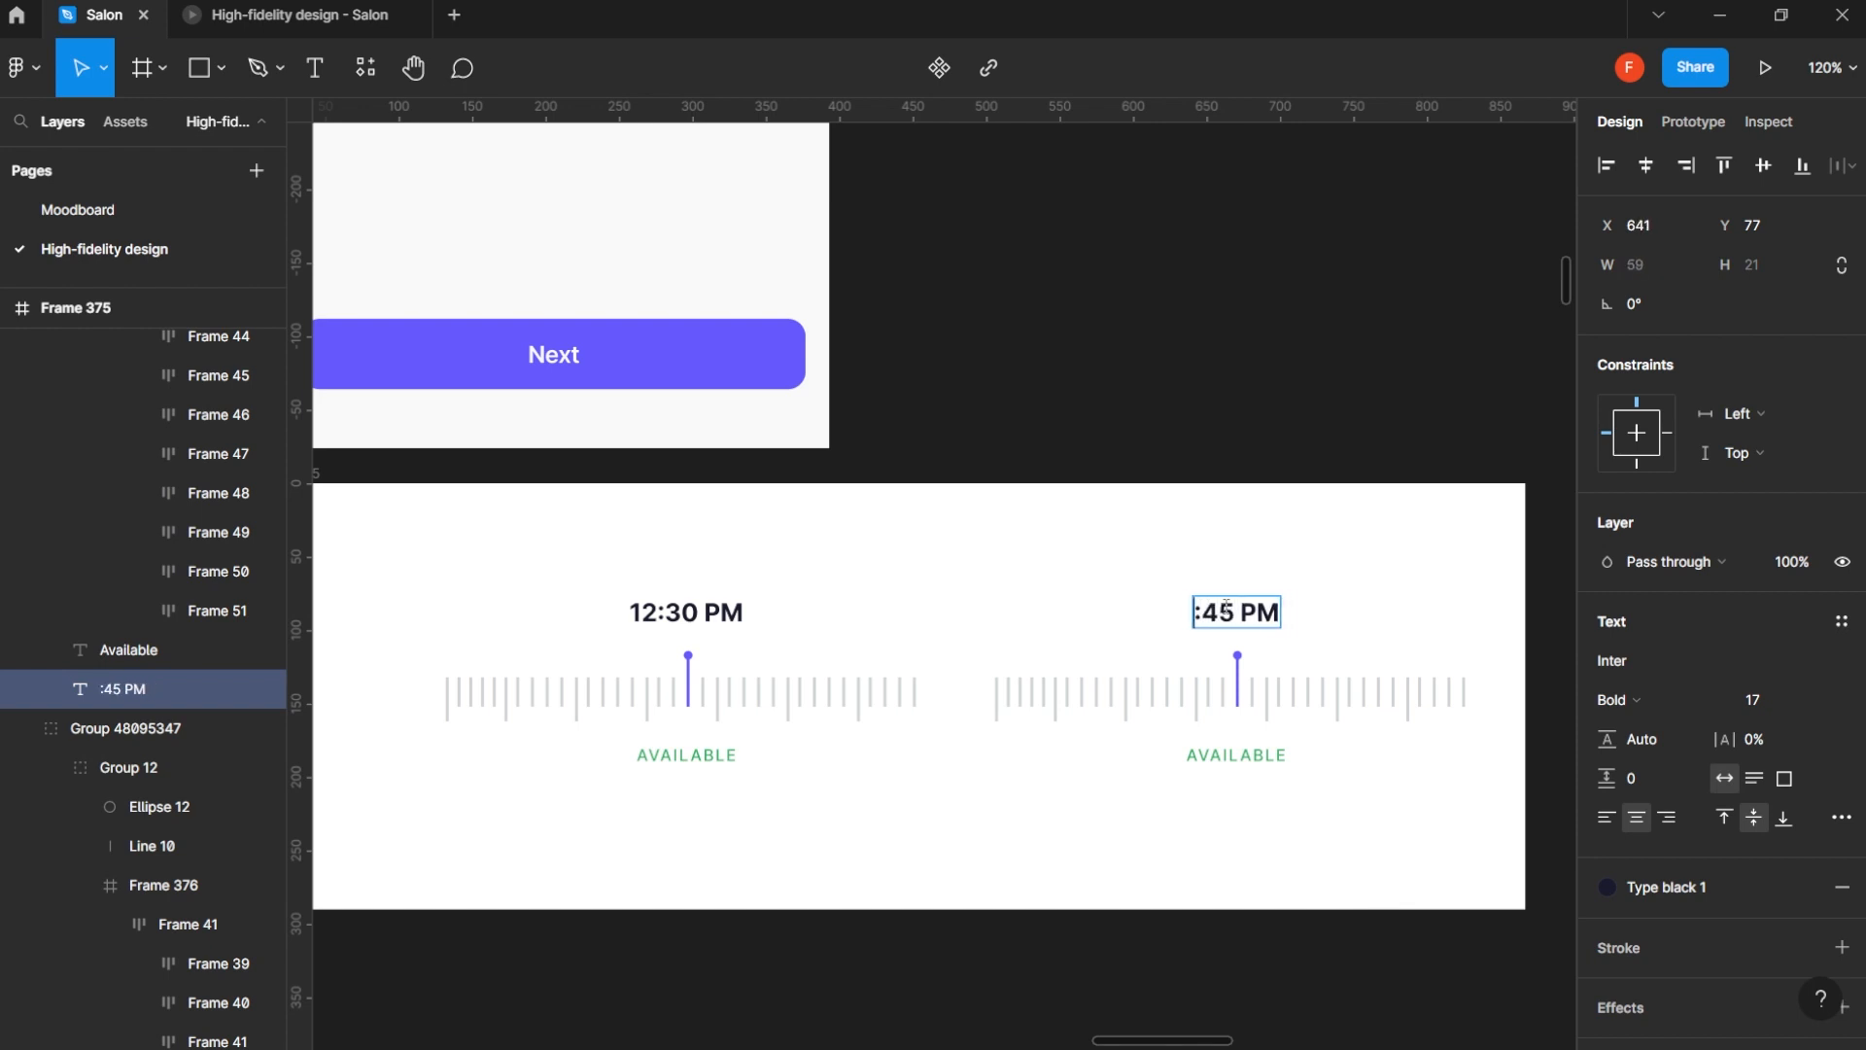
{"action": "type", "text": "3"}
{"action": "key", "text": "Escape"}
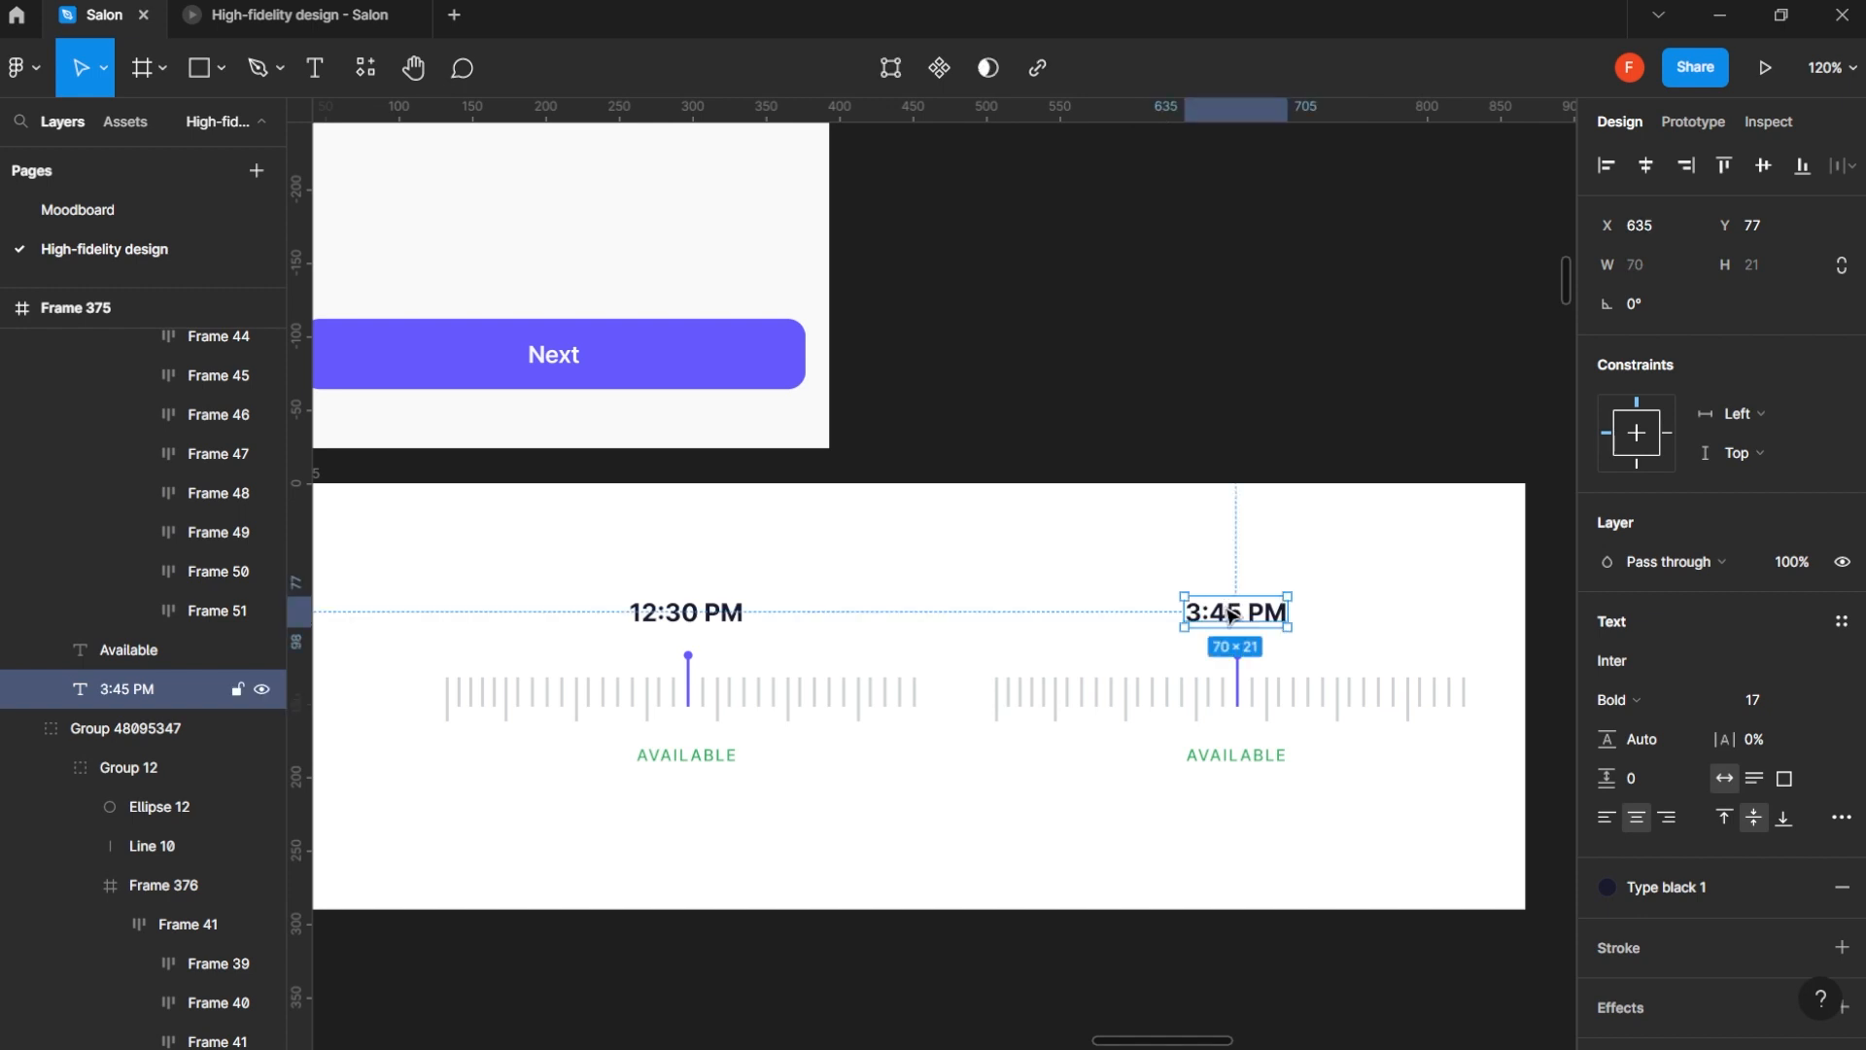
- Change the Available label under the 3:45 PM ruler to UnAvailable
{"action": "left_click", "coordinate": [1236, 755]}
{"action": "double_click", "coordinate": [1236, 755]}
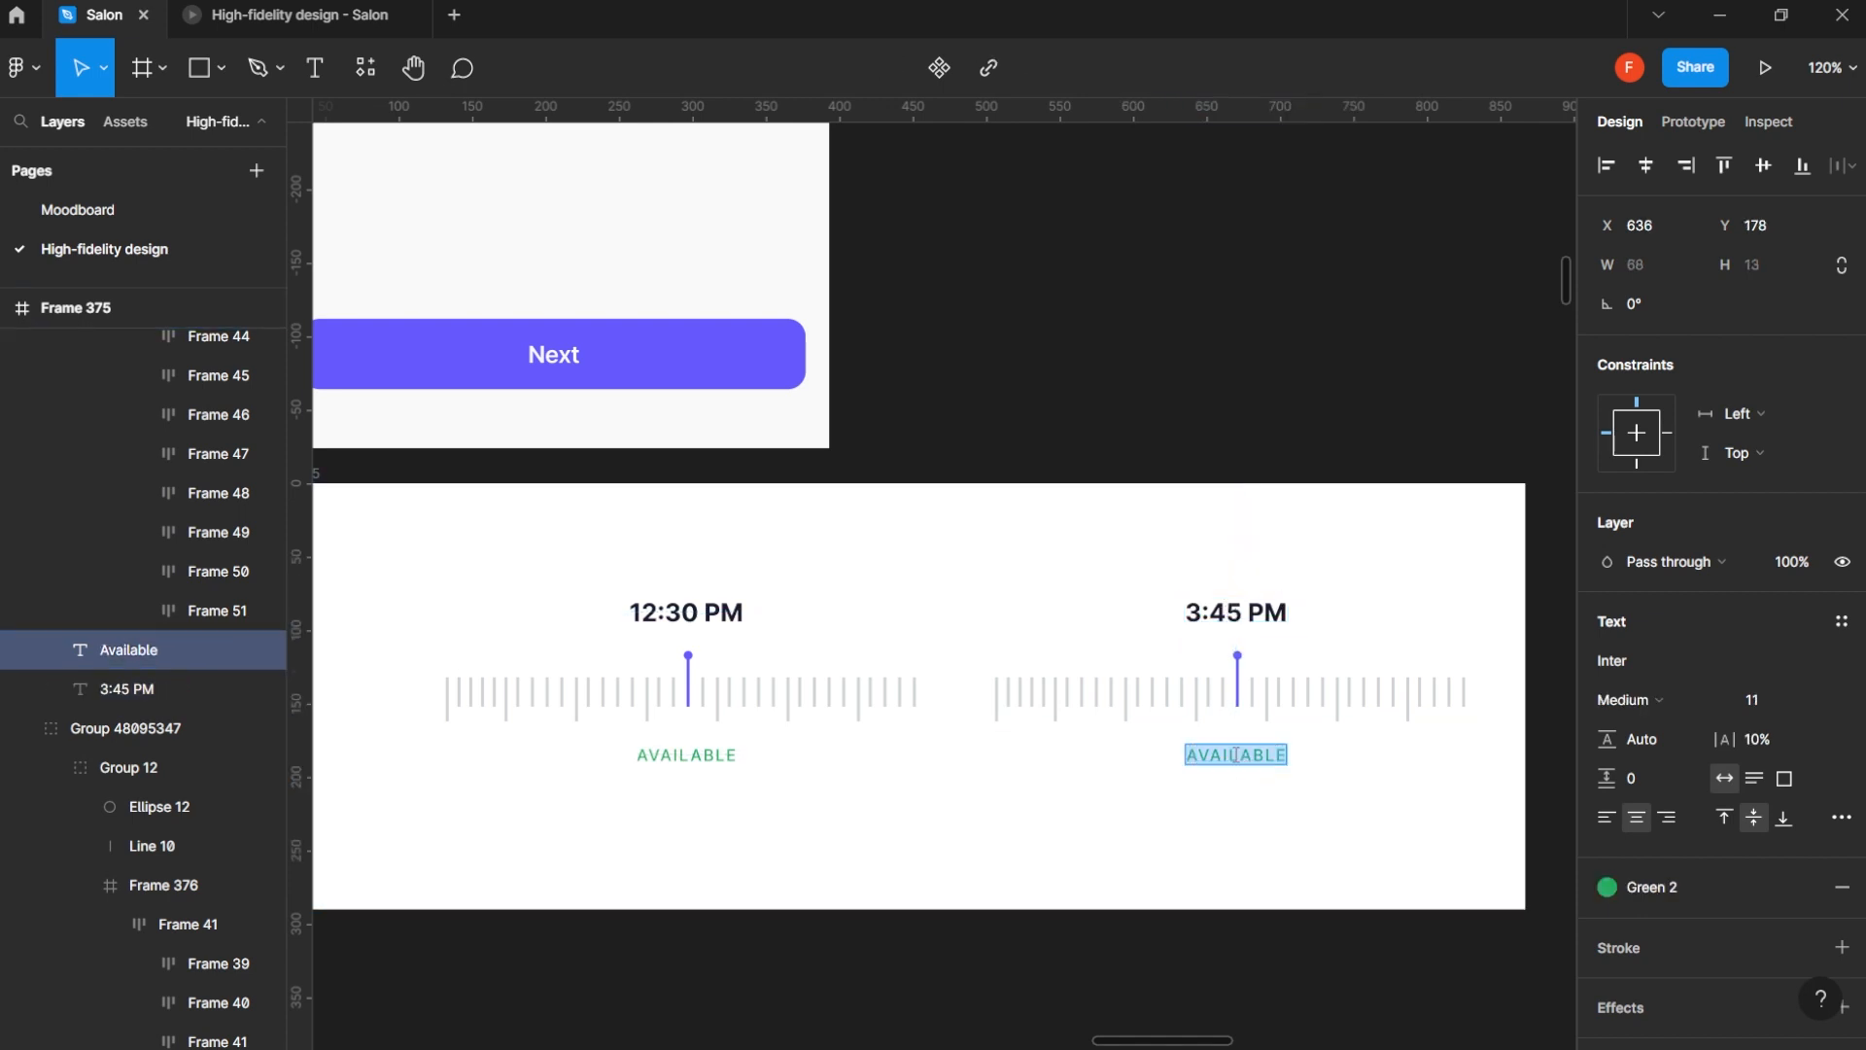
{"action": "key", "text": "Left"}
{"action": "type", "text": "Un"}
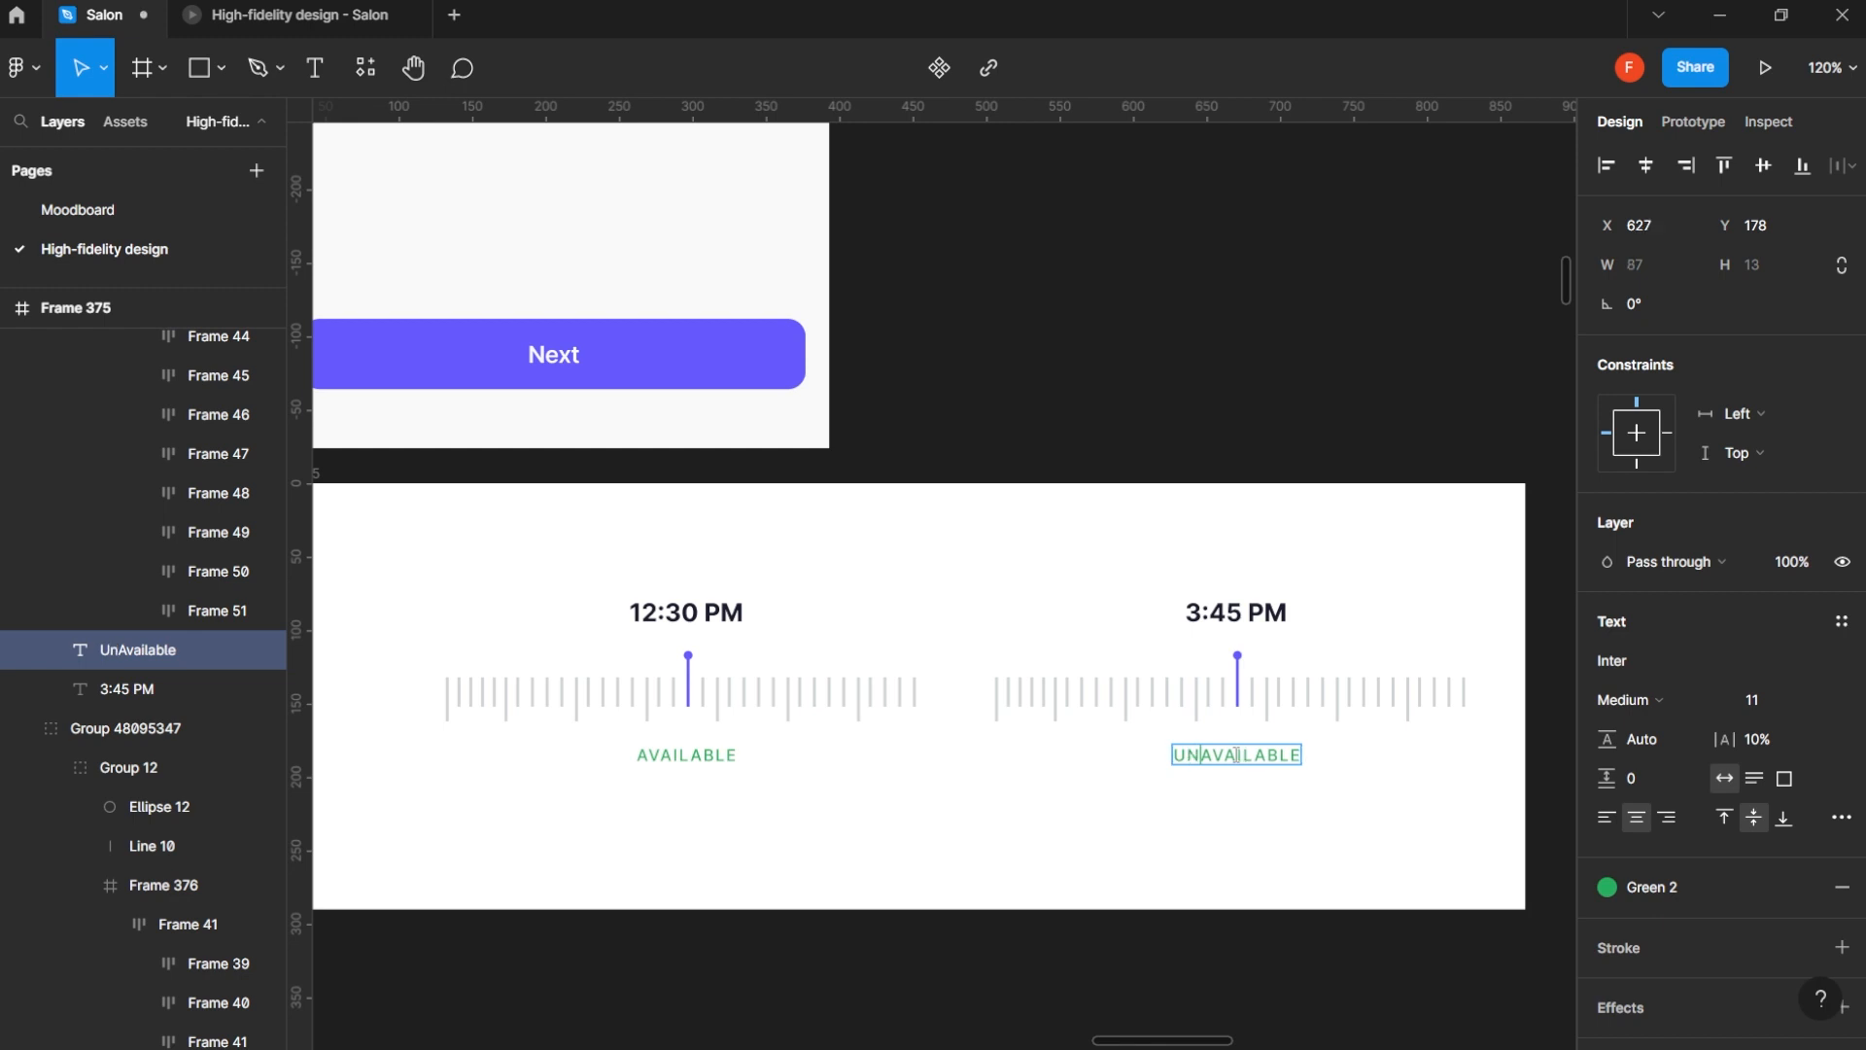
{"action": "key", "text": "Escape"}
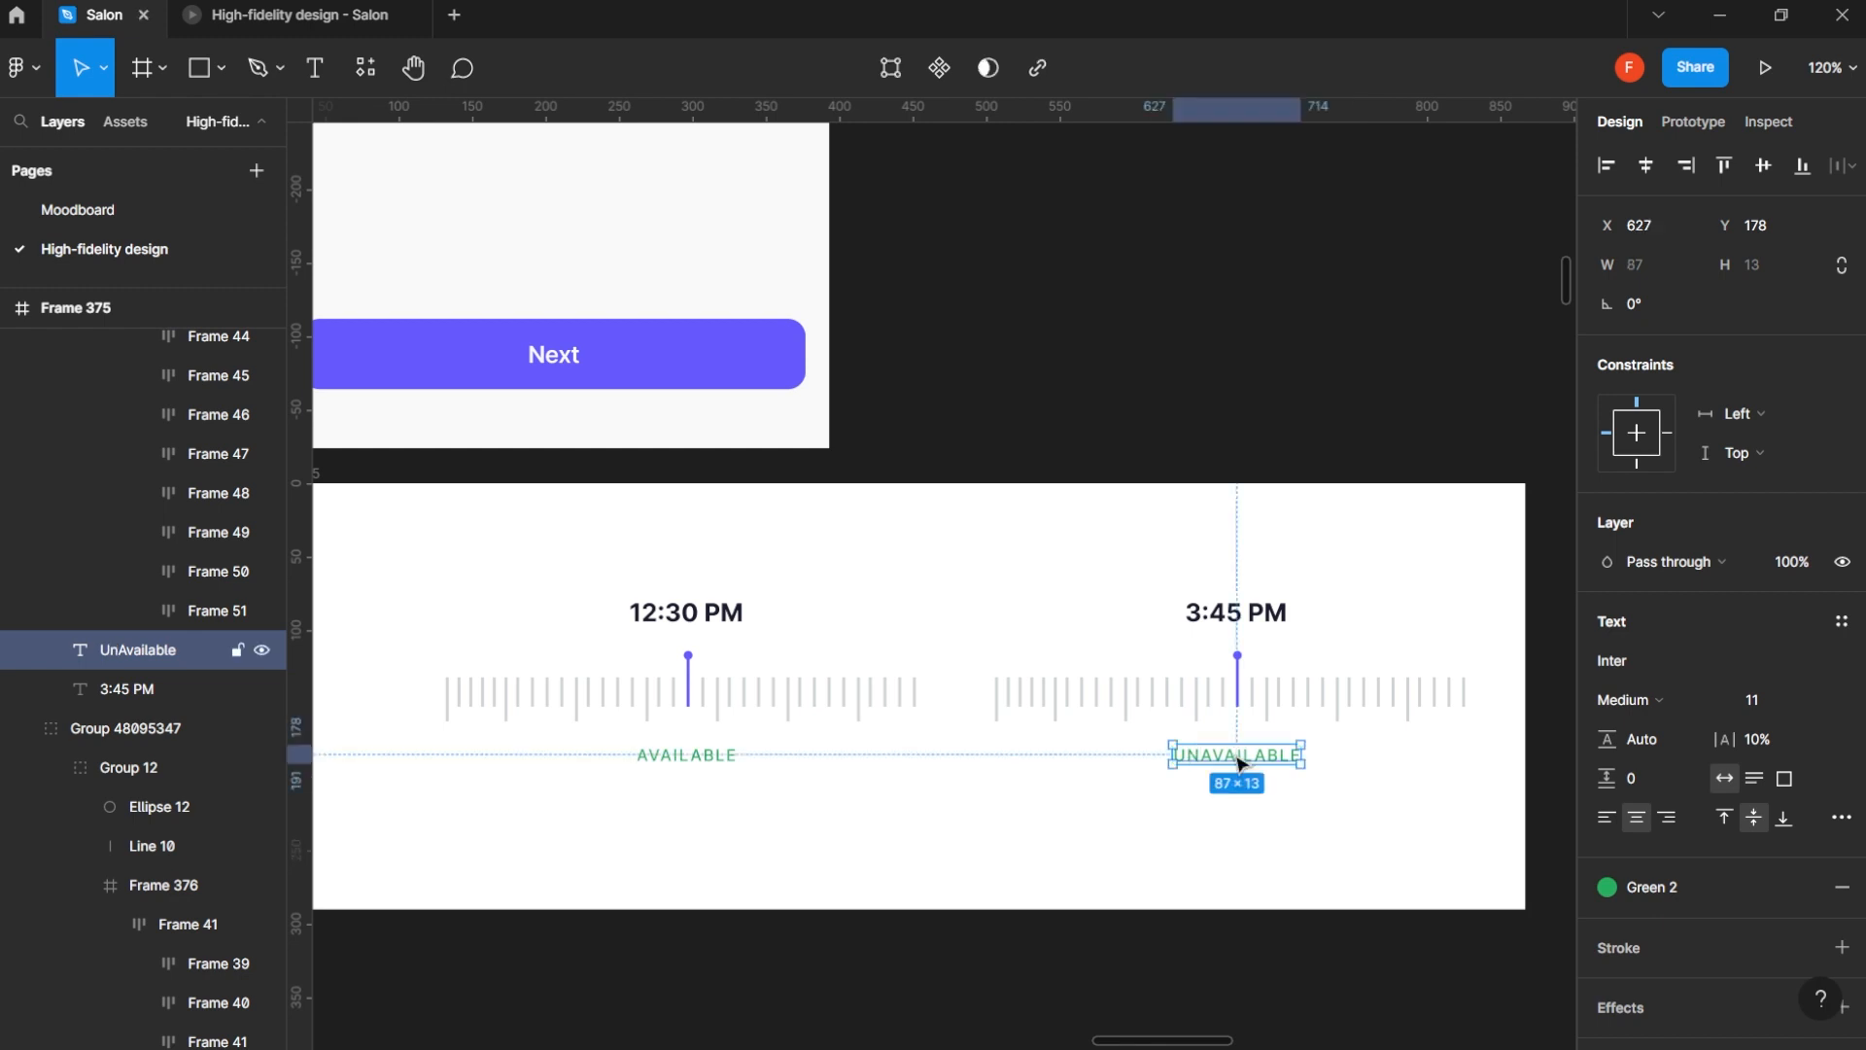
- Recolor the UnAvailable label under the 3:45 PM ruler from the green style to red
{"action": "left_click", "coordinate": [1702, 887]}
{"action": "key", "text": "Escape"}
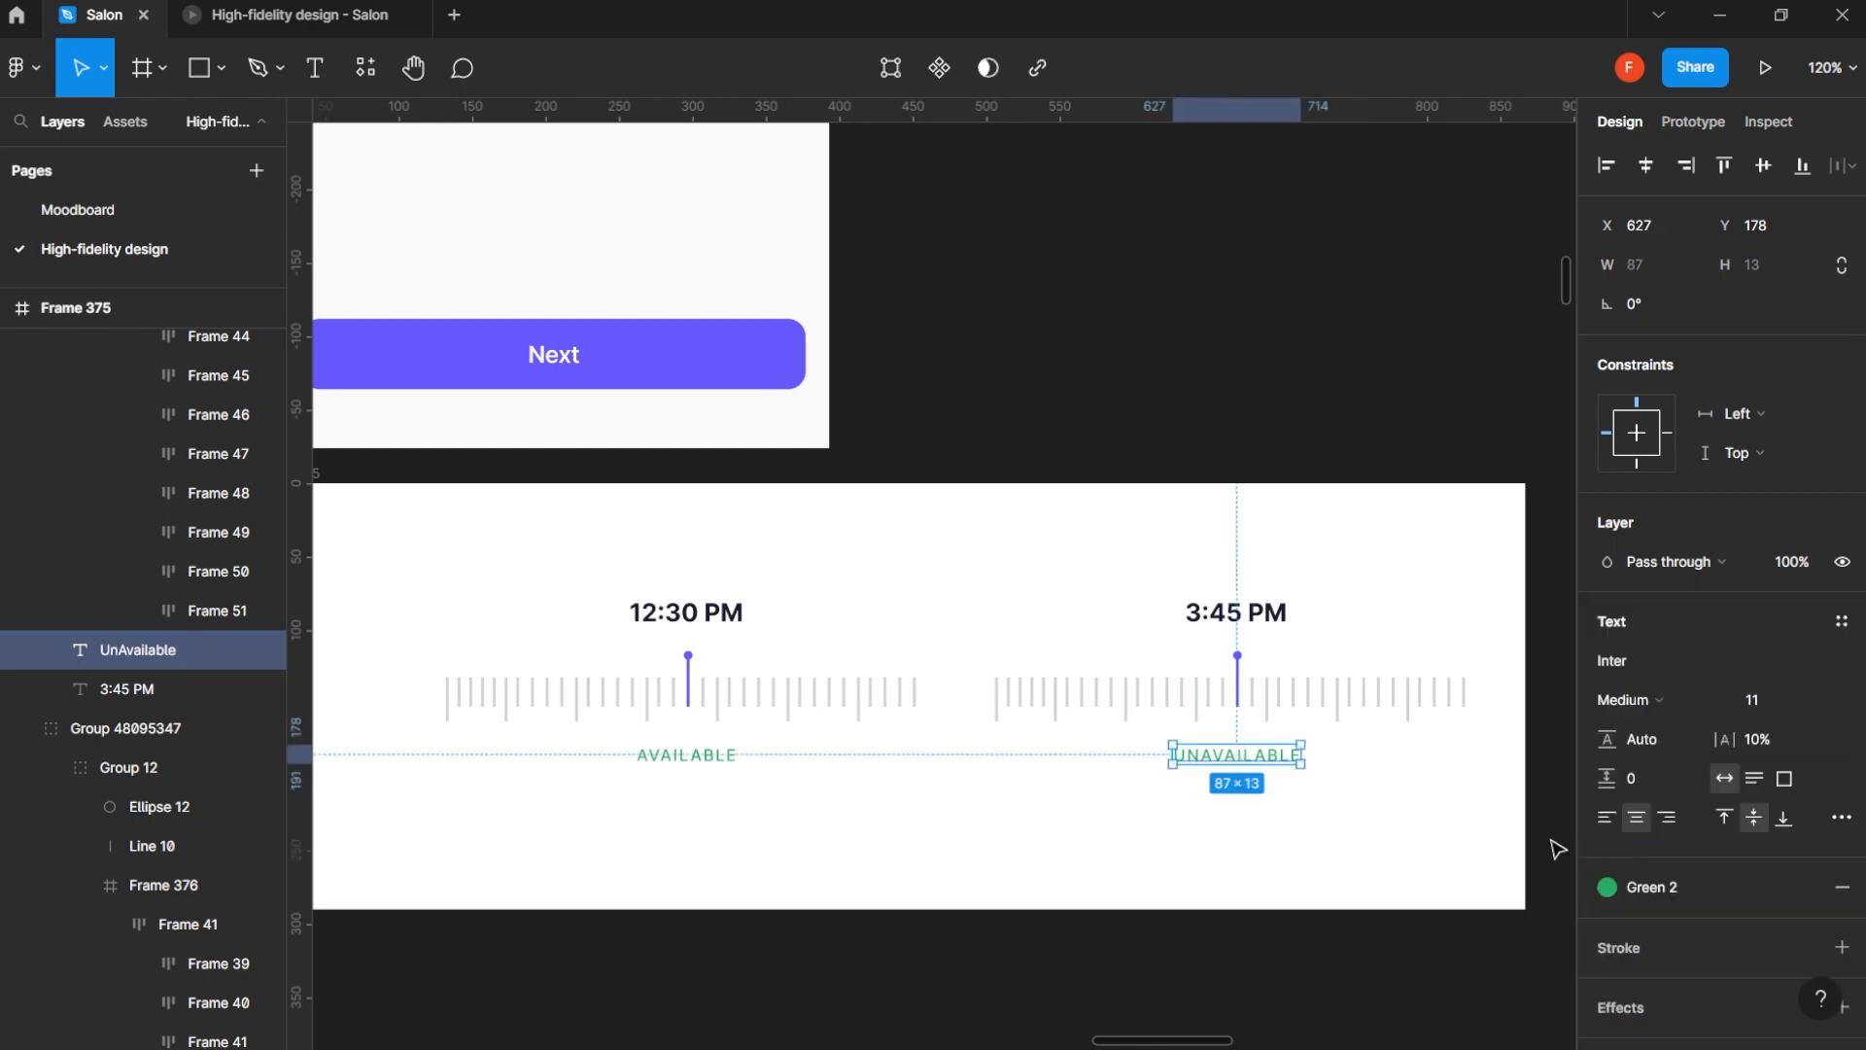
{"action": "left_click", "coordinate": [1639, 886]}
{"action": "left_click", "coordinate": [1350, 863]}
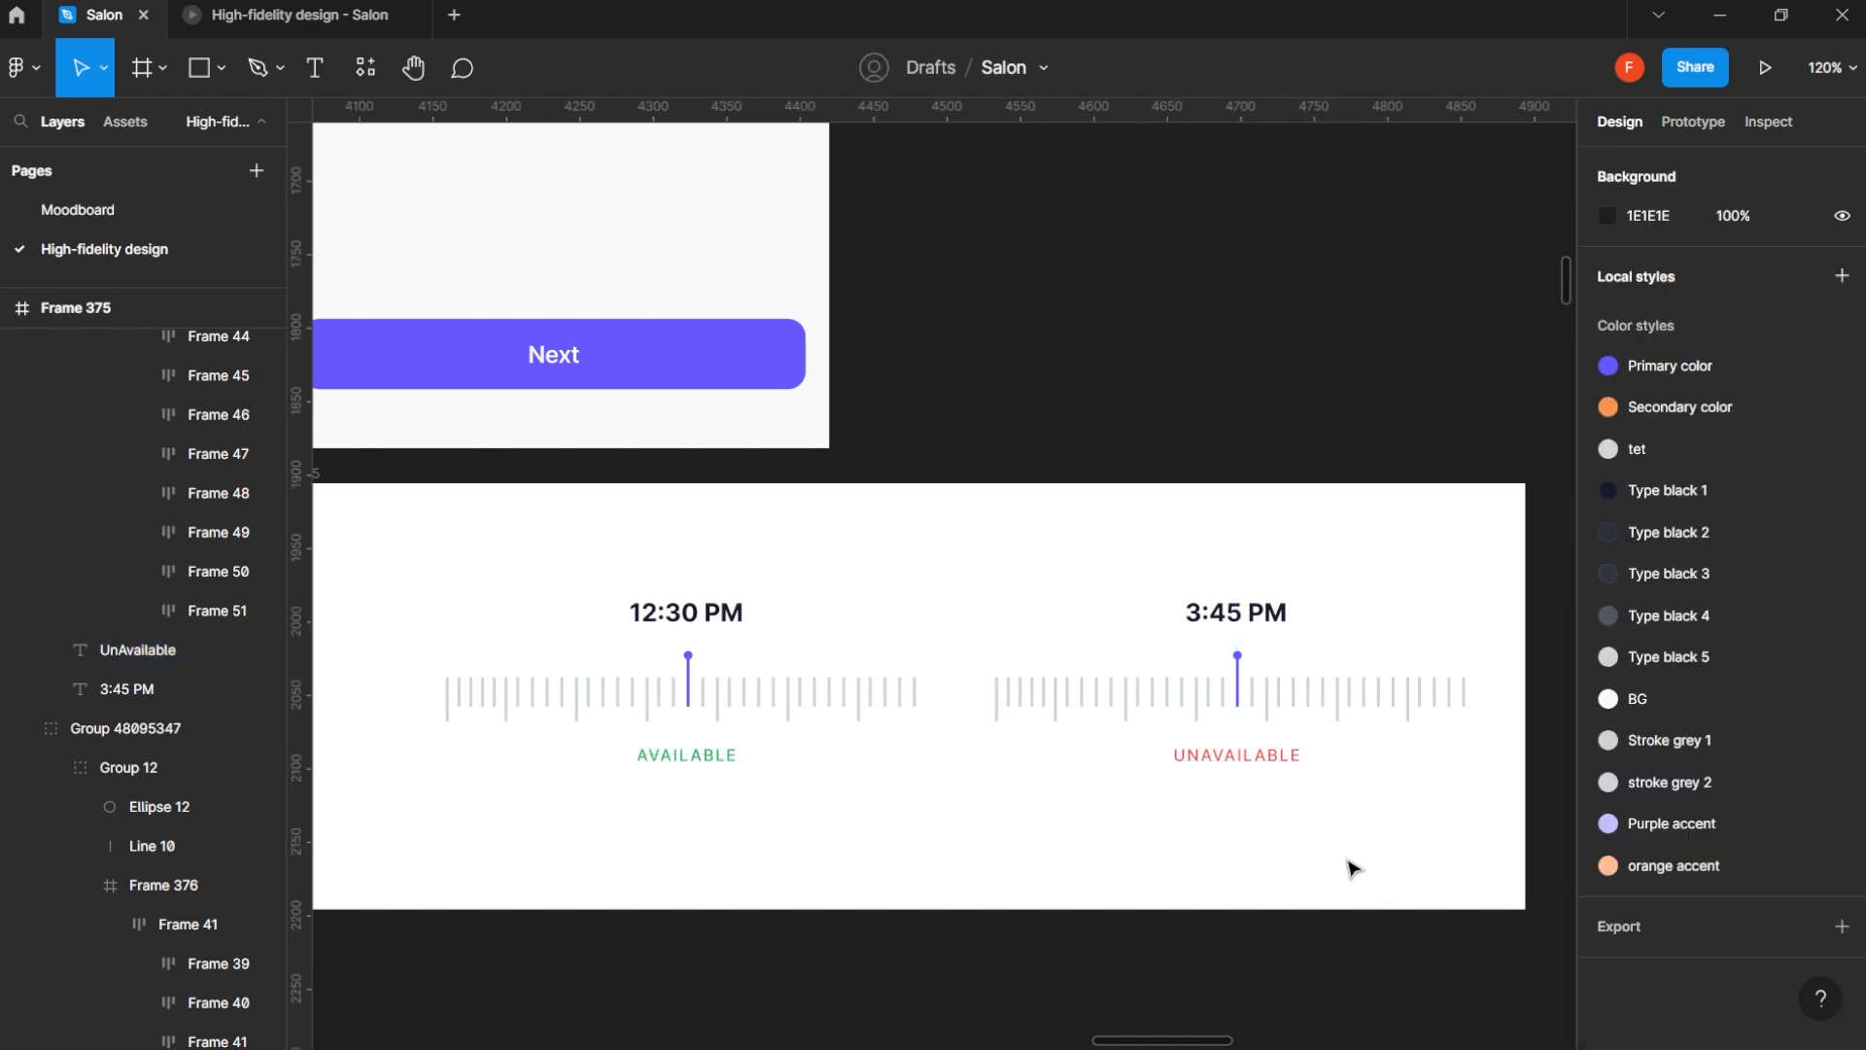
- Combine the 12:30 PM and 3:45 PM time picker groups into a component set with two variants
{"action": "left_click", "coordinate": [1307, 727]}
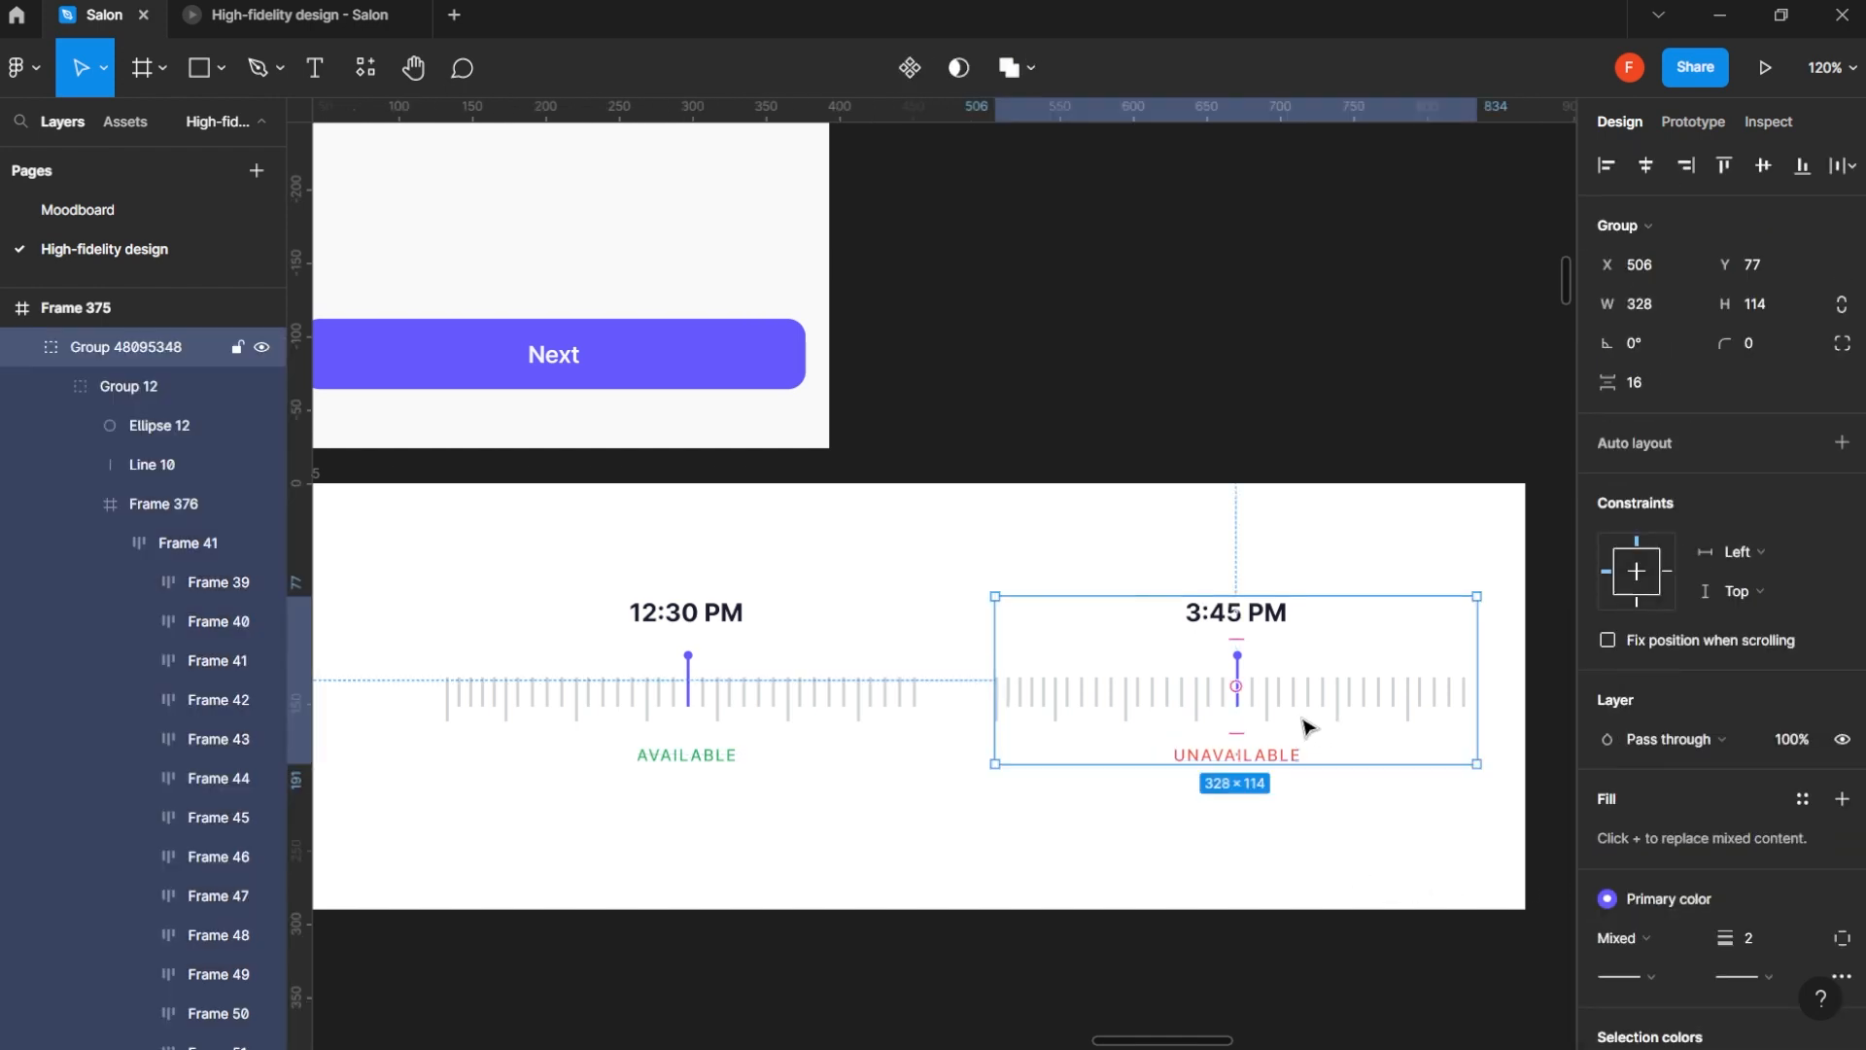
{"action": "key", "text": "Tab"}
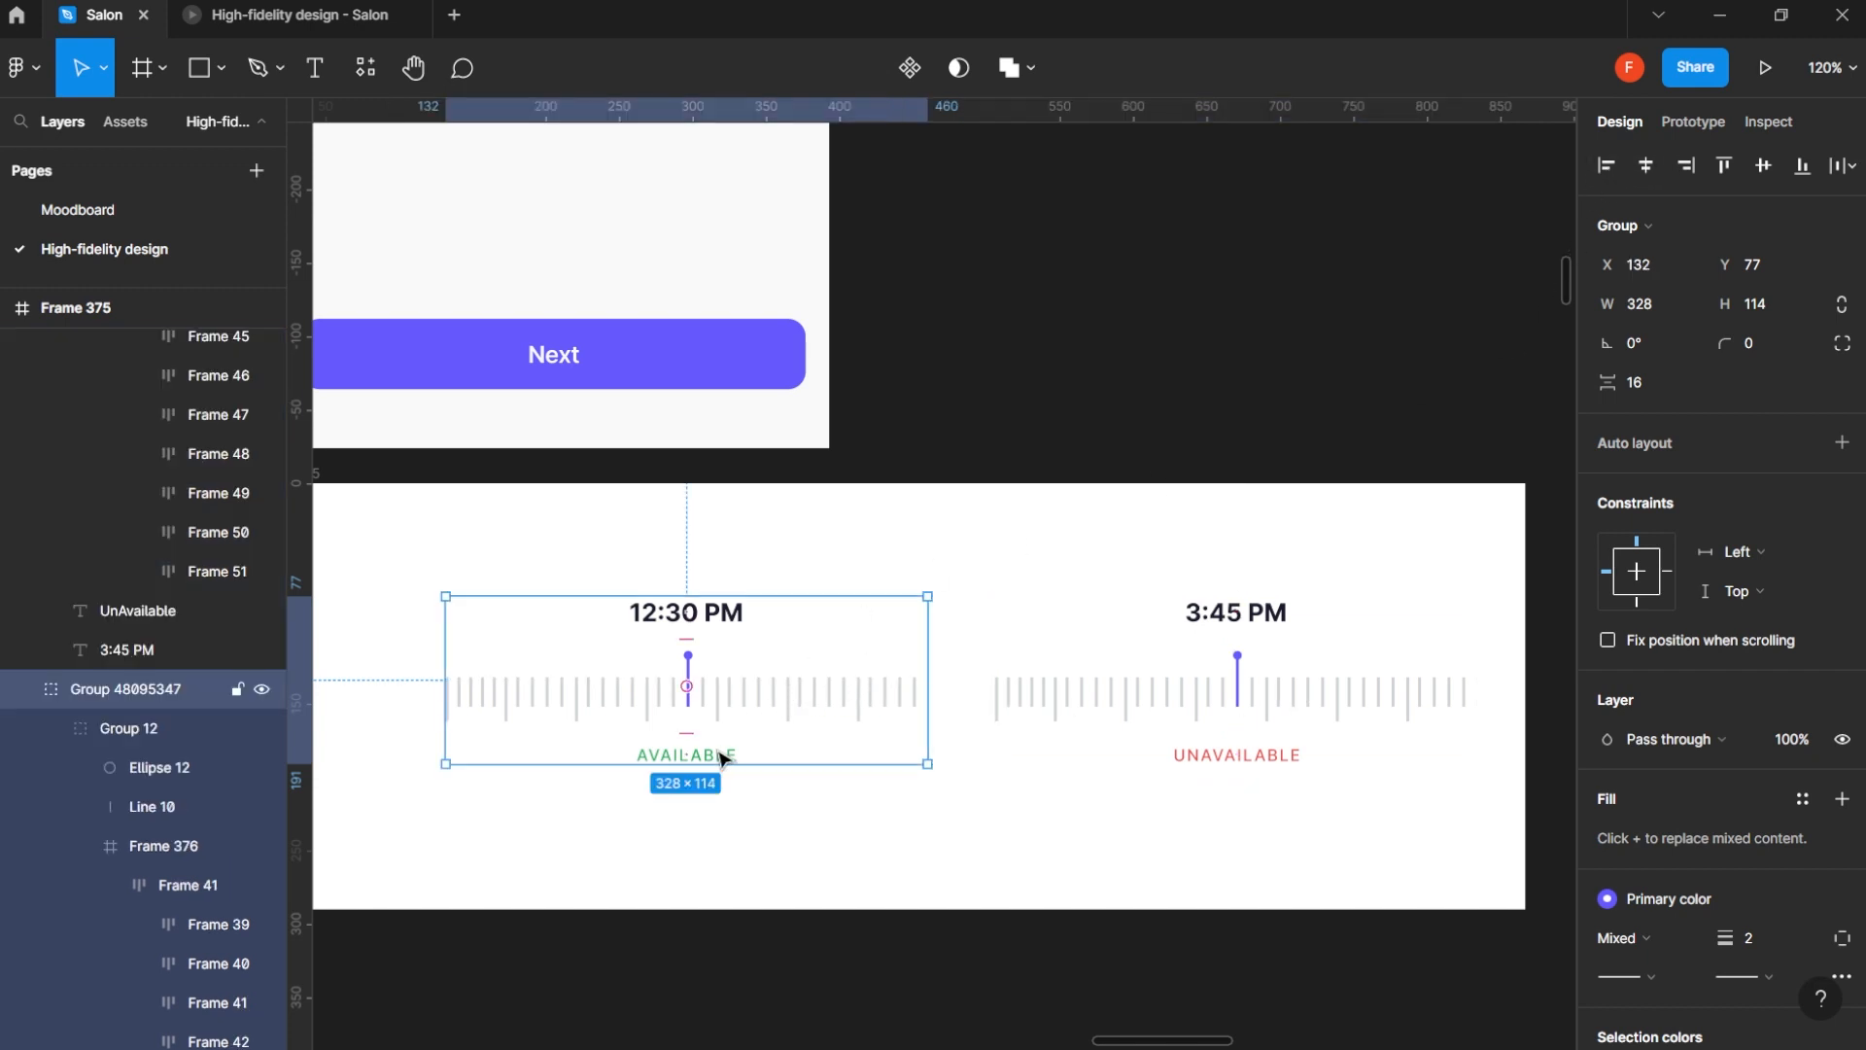
{"action": "left_click", "coordinate": [1157, 686], "text": "shift"}
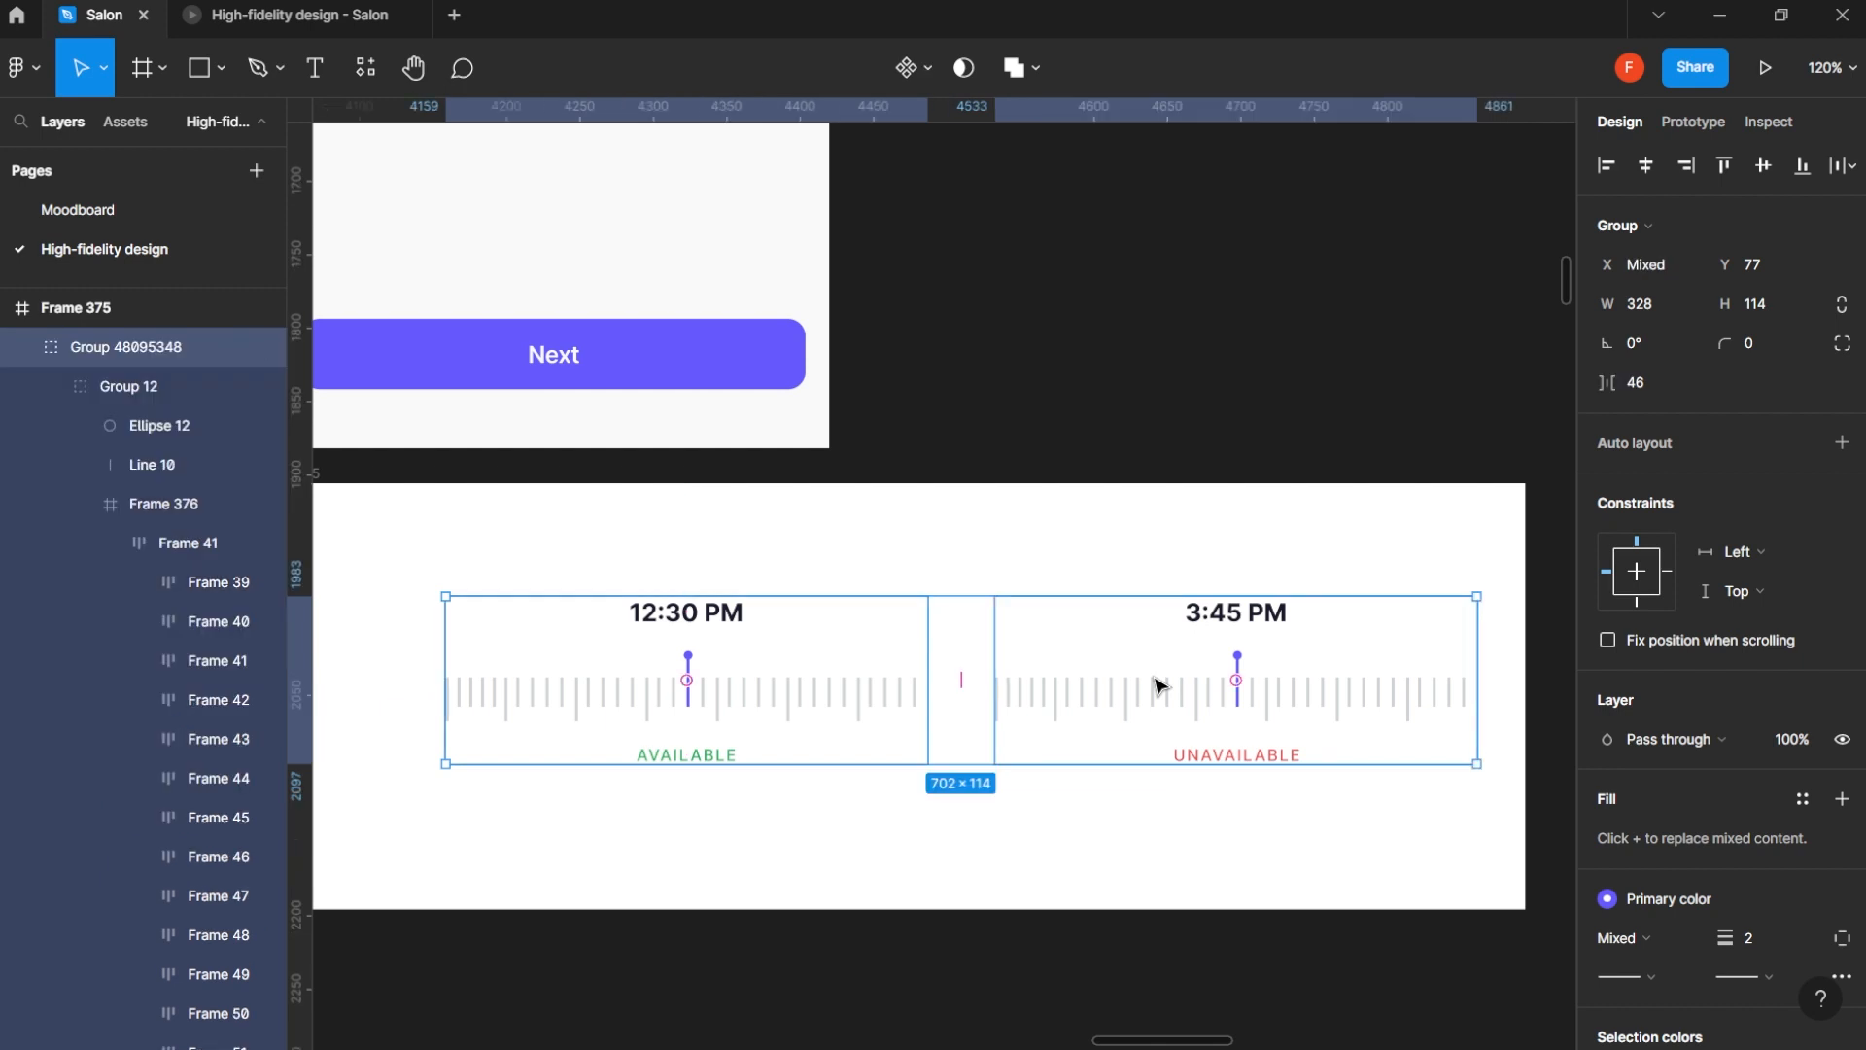
{"action": "left_click", "coordinate": [929, 72]}
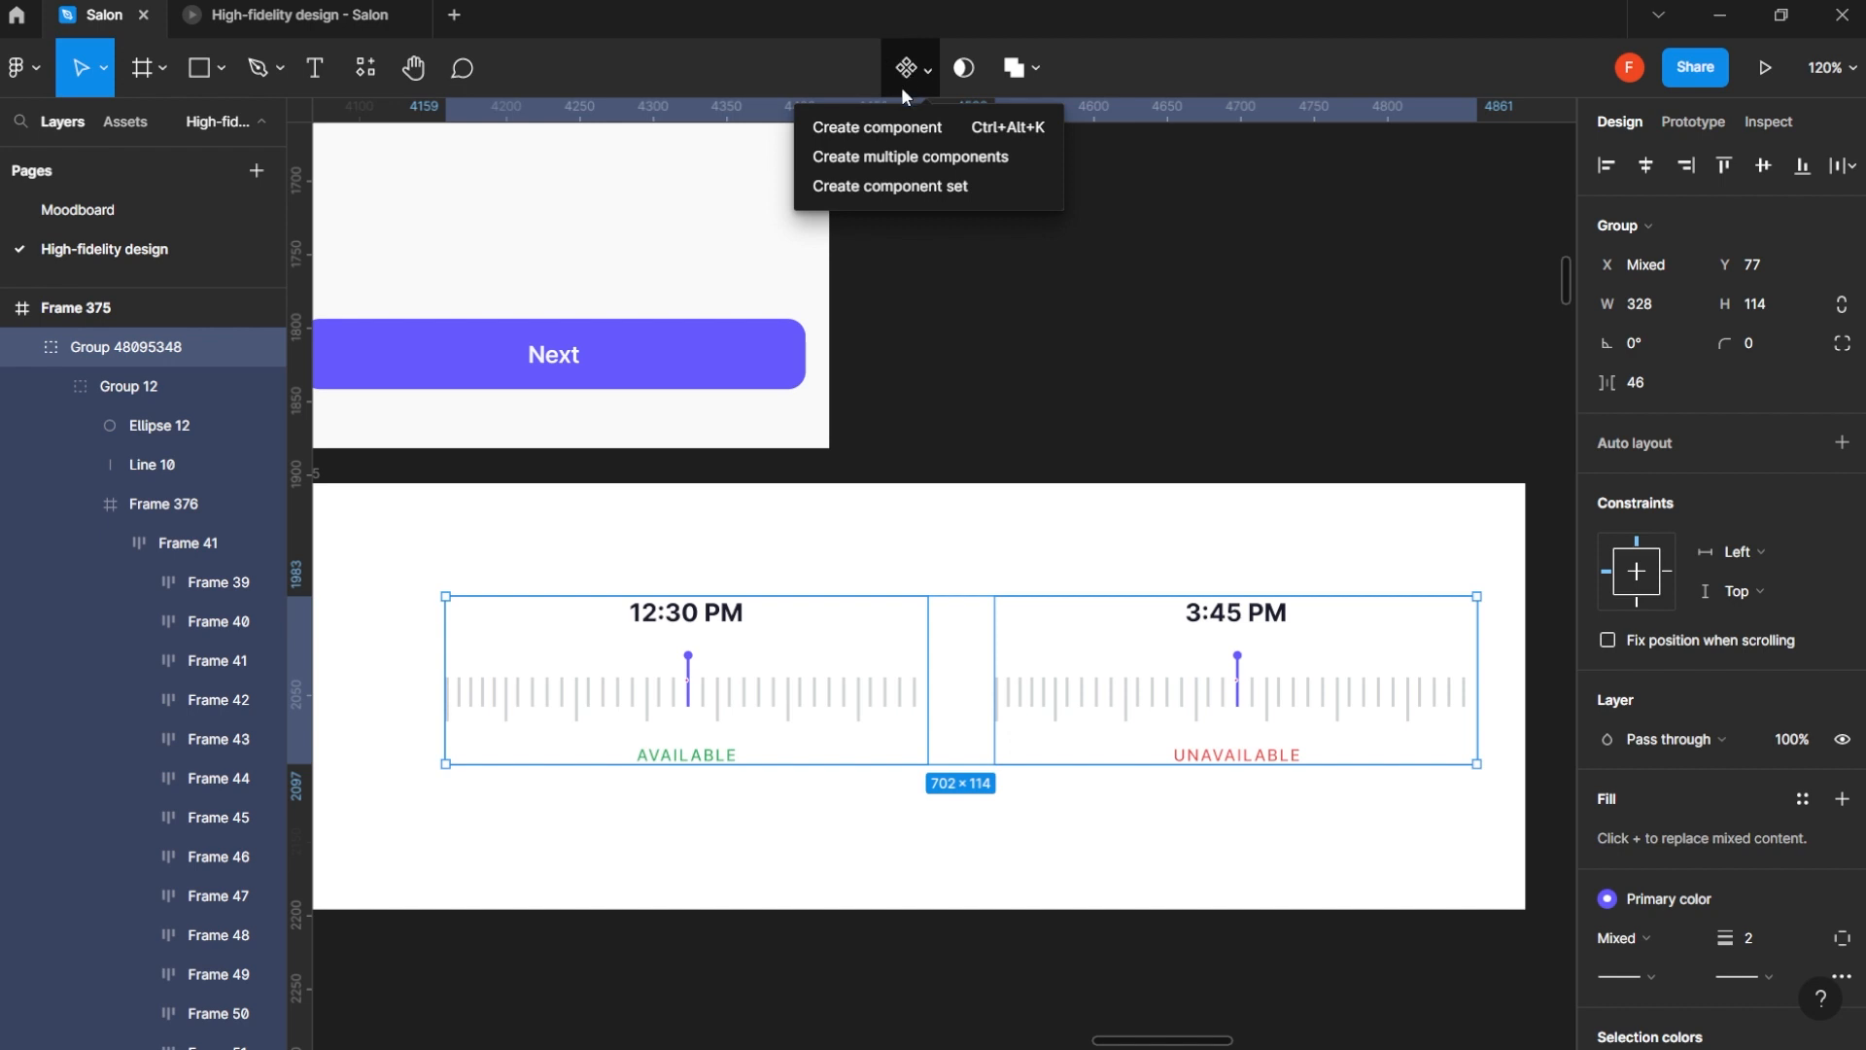
{"action": "left_click", "coordinate": [967, 183]}
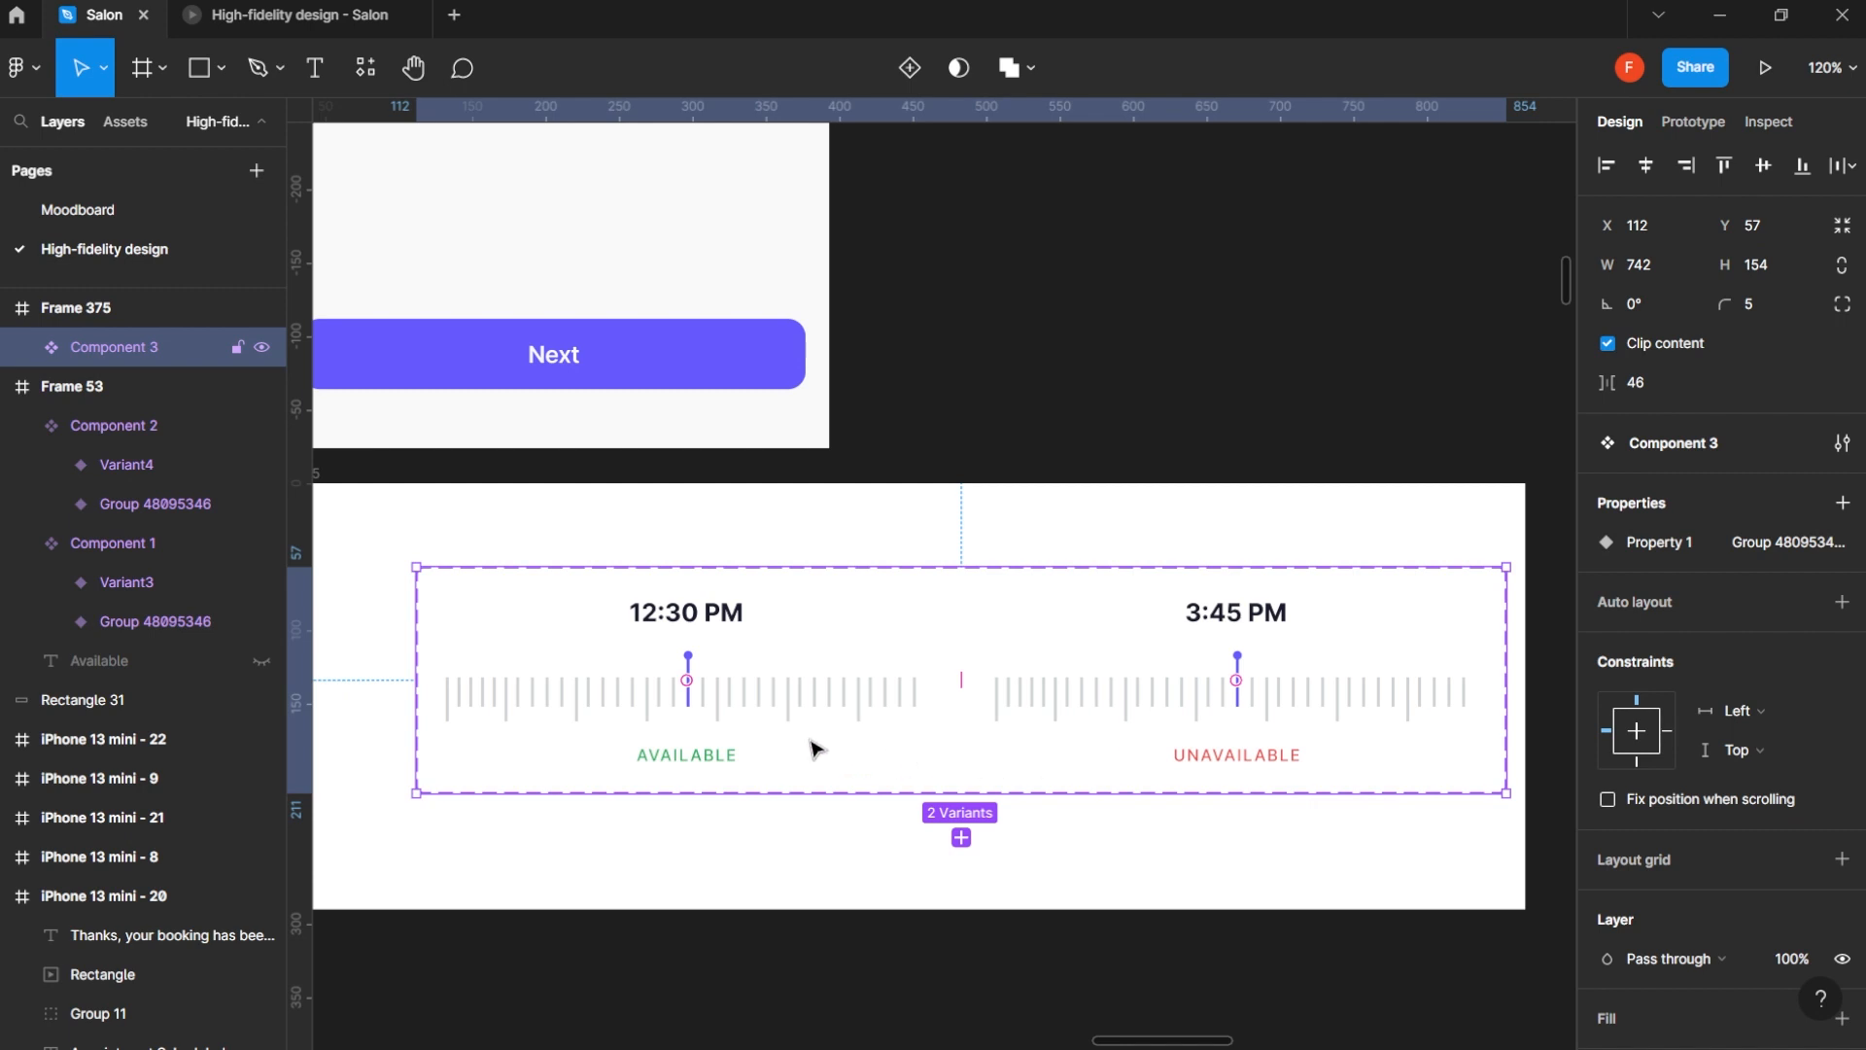
- Add an On drag interaction from the 12:30 PM variant that changes to the 3:45 PM variant with Smart animate at 350 ms
{"action": "left_click", "coordinate": [771, 719]}
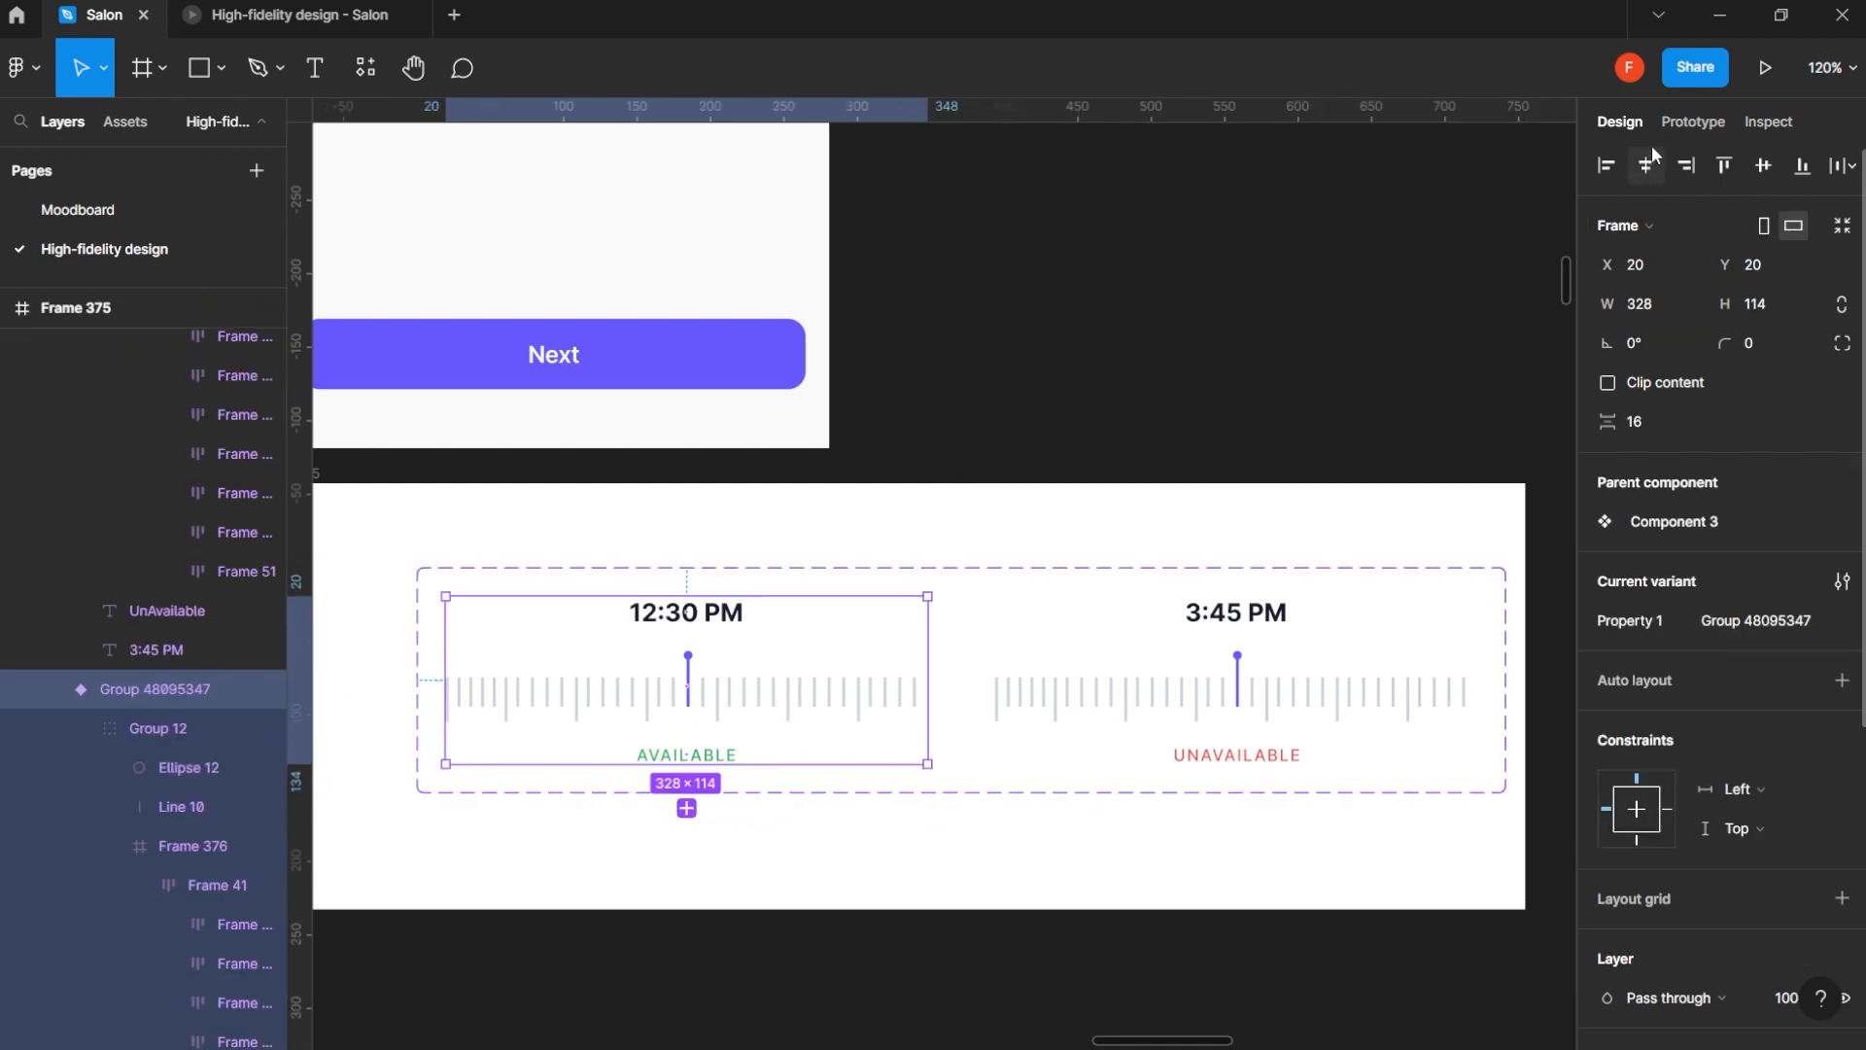
{"action": "left_click", "coordinate": [1686, 123]}
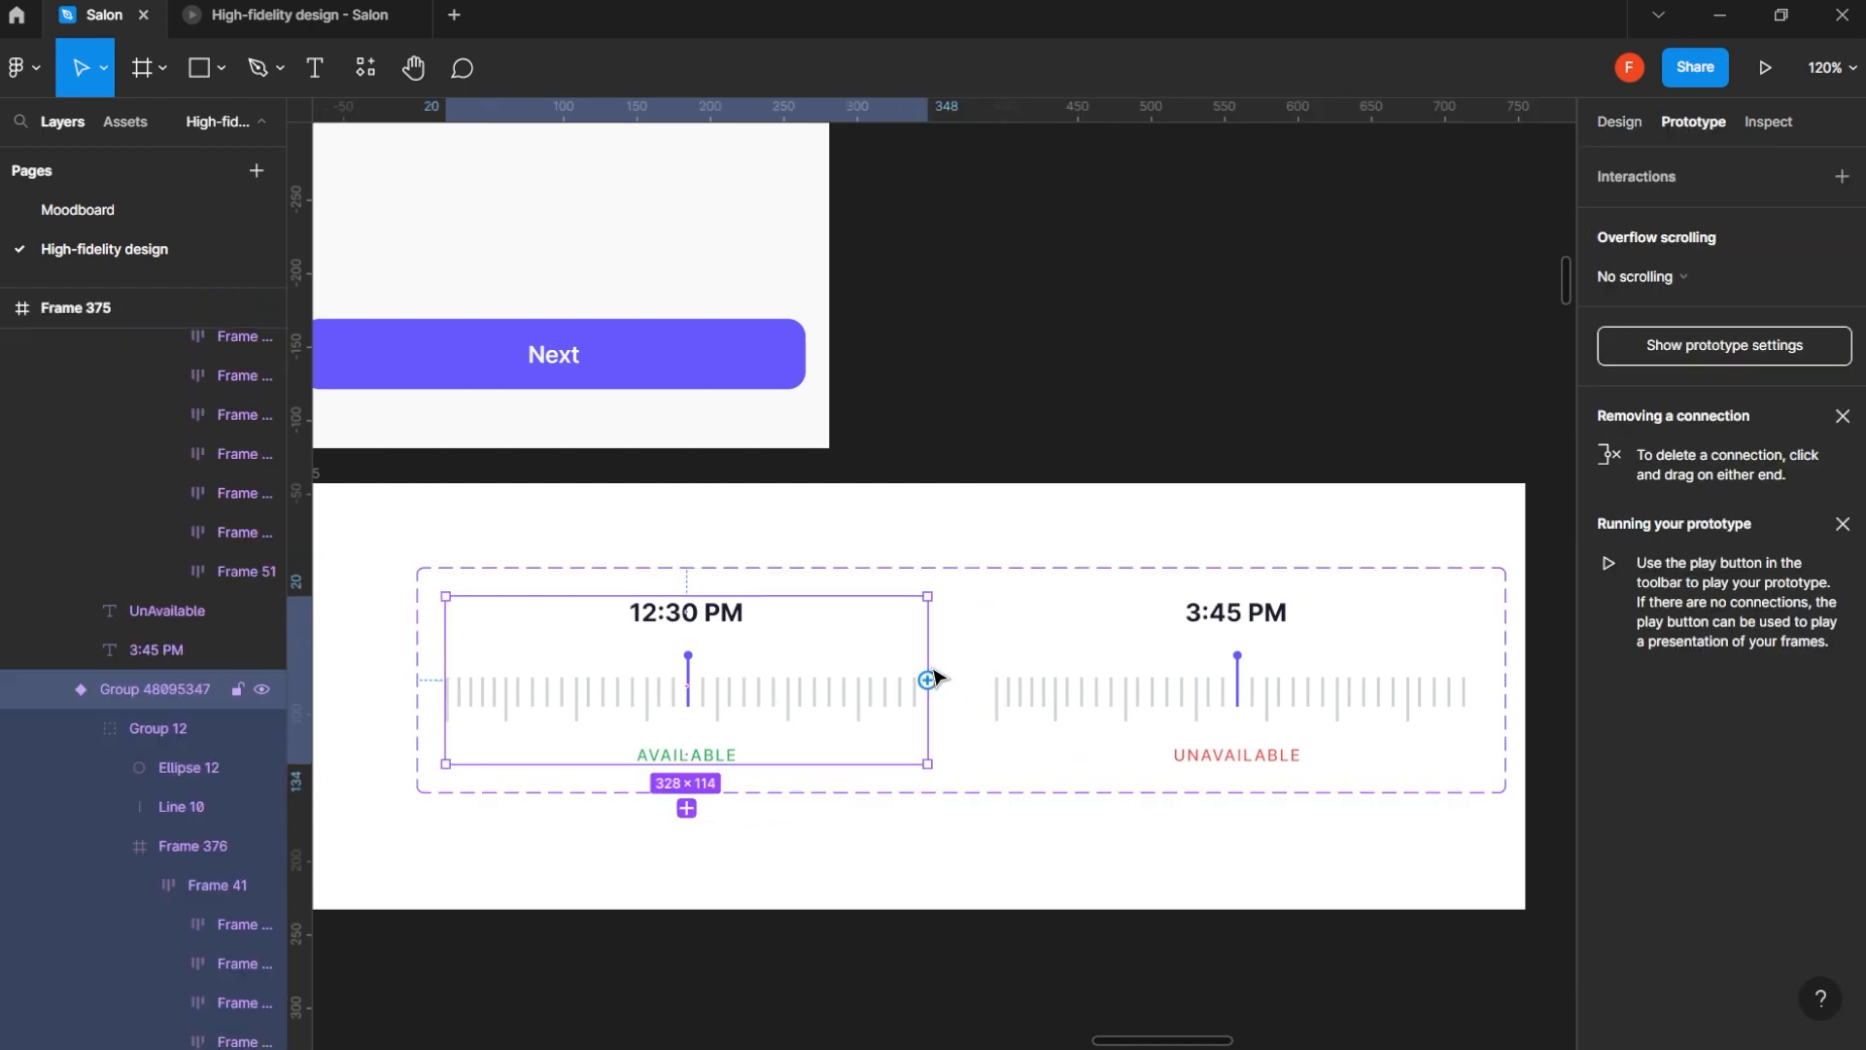
{"action": "left_click_drag", "start_coordinate": [930, 687], "coordinate": [1179, 612]}
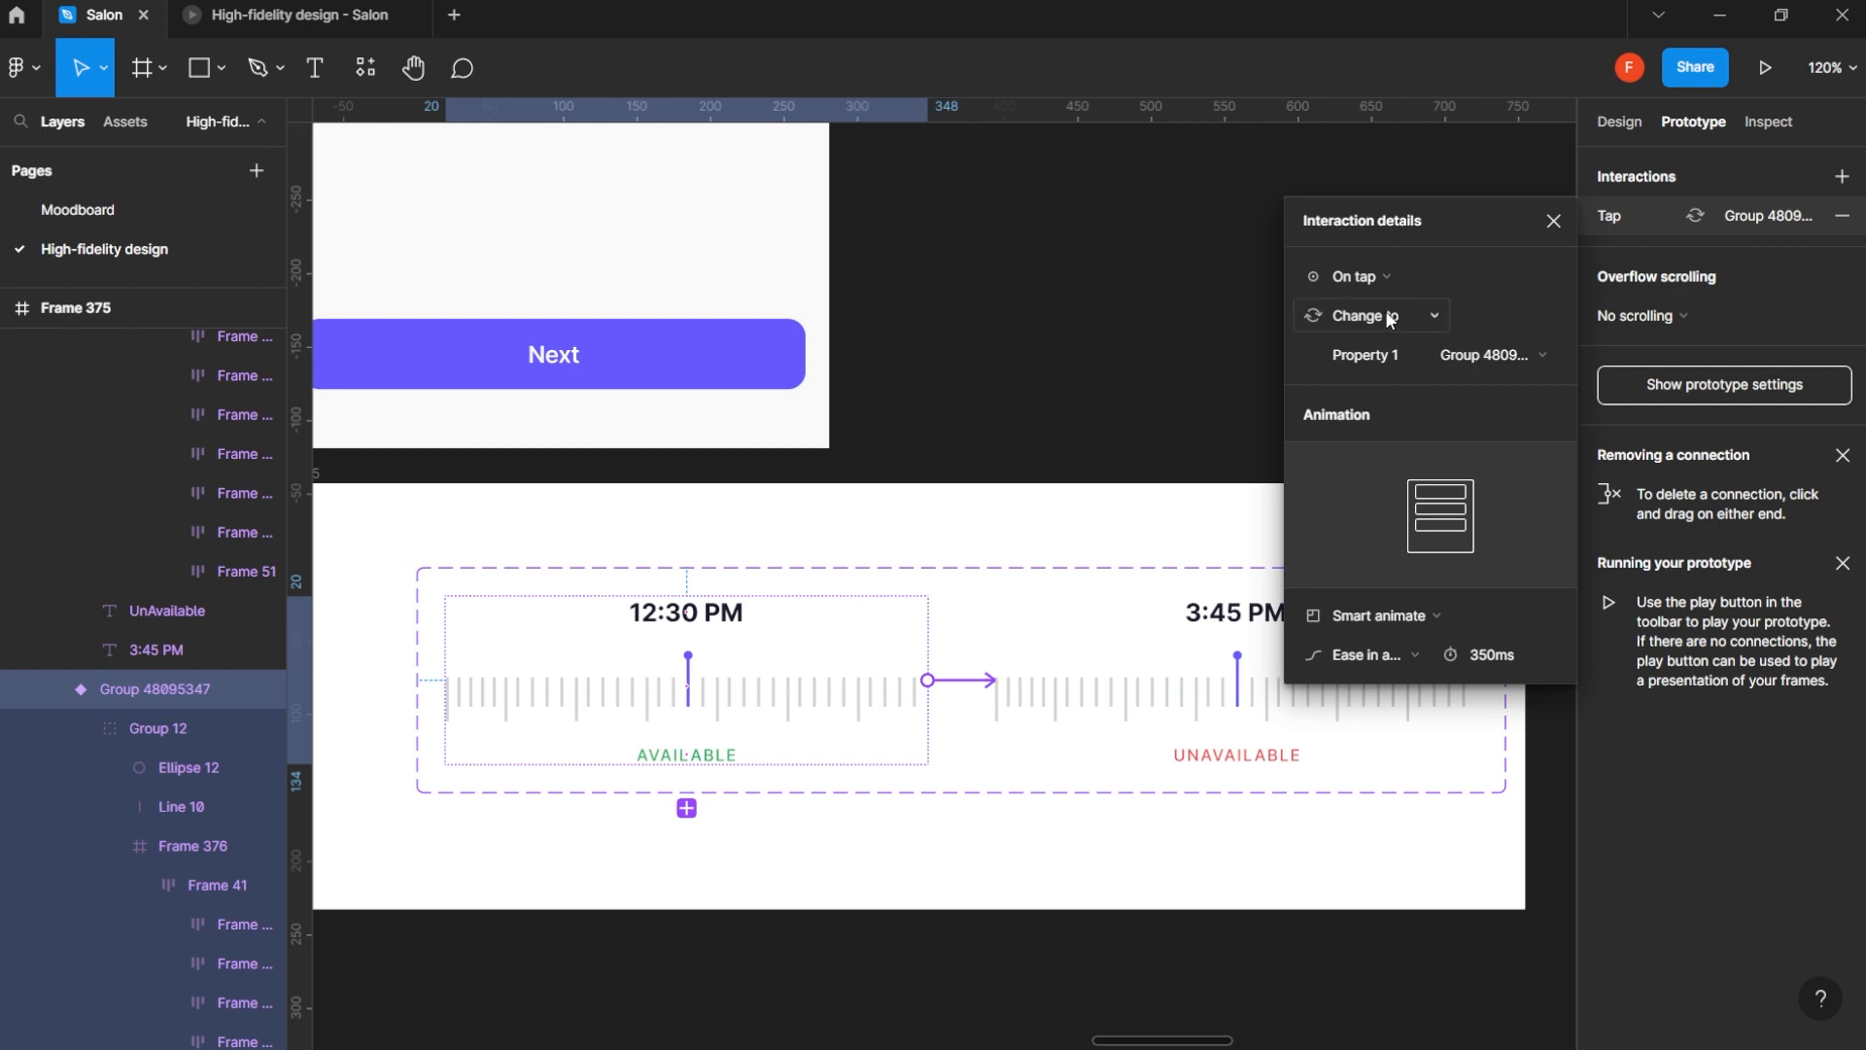
{"action": "left_click", "coordinate": [1385, 280]}
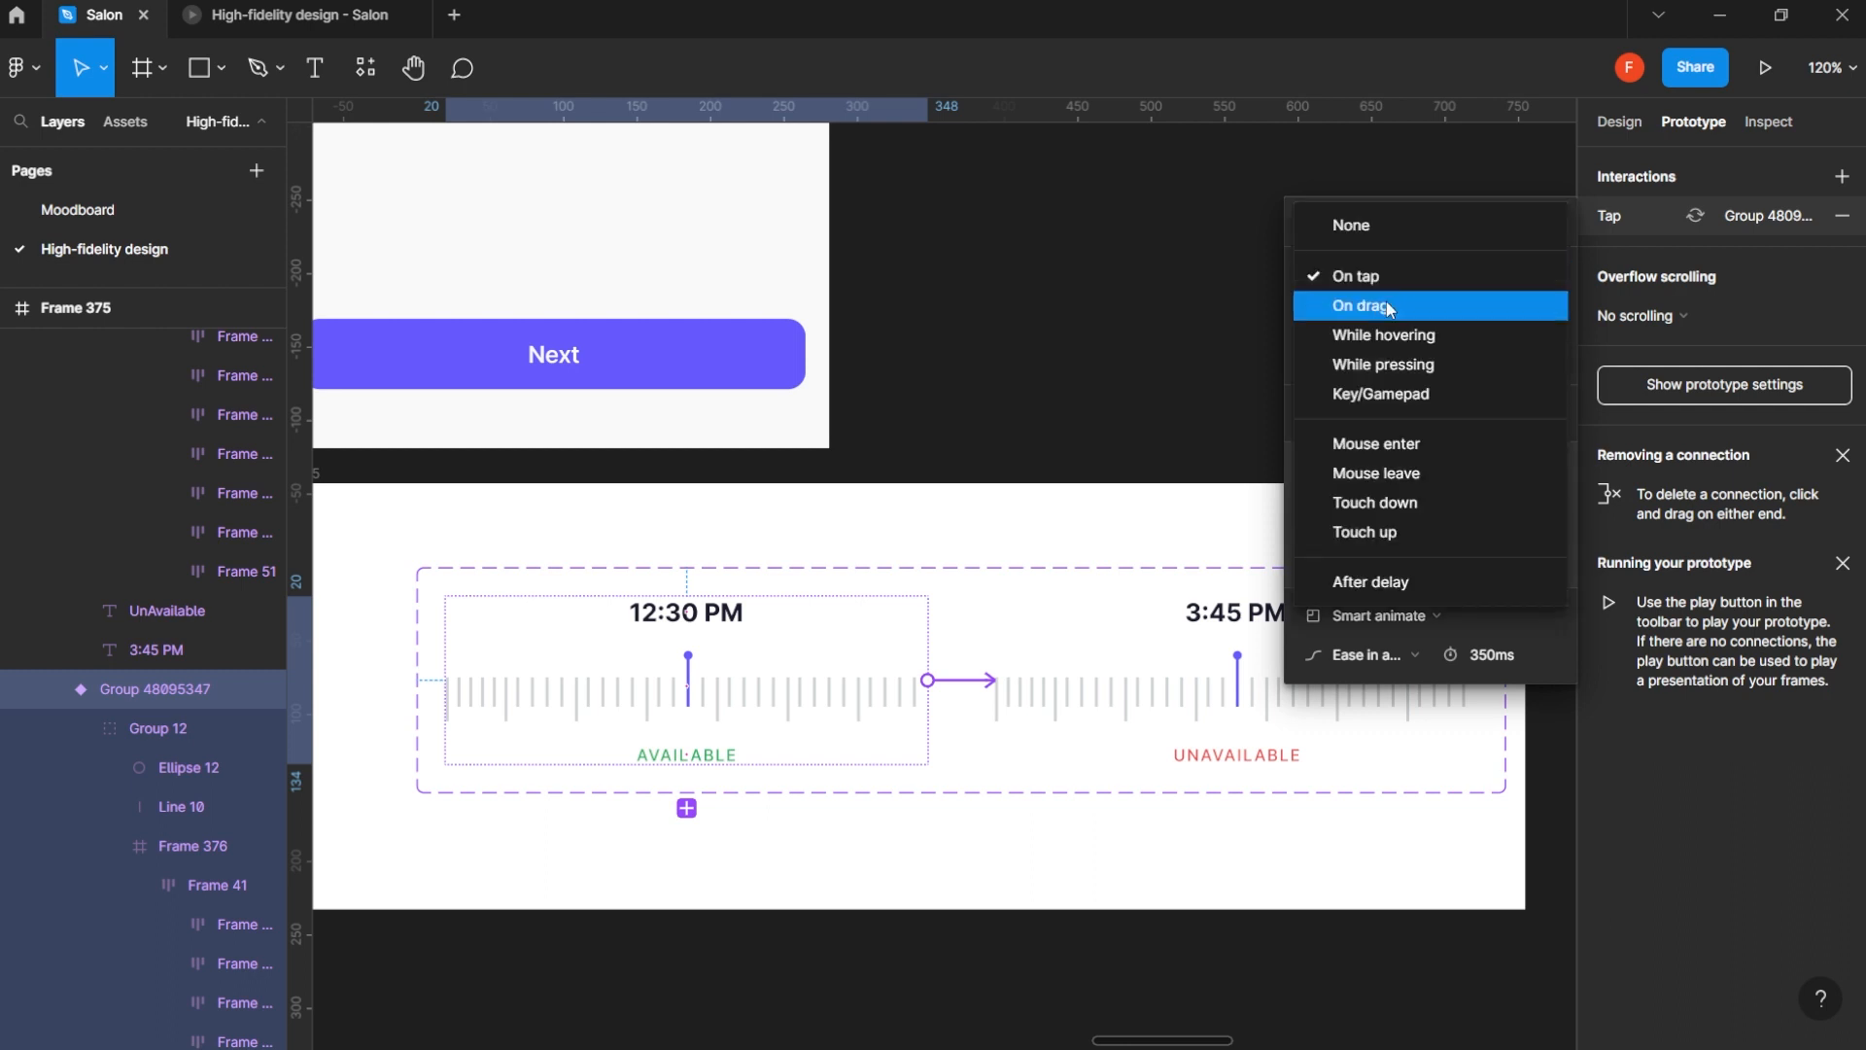
{"action": "left_click", "coordinate": [1400, 314]}
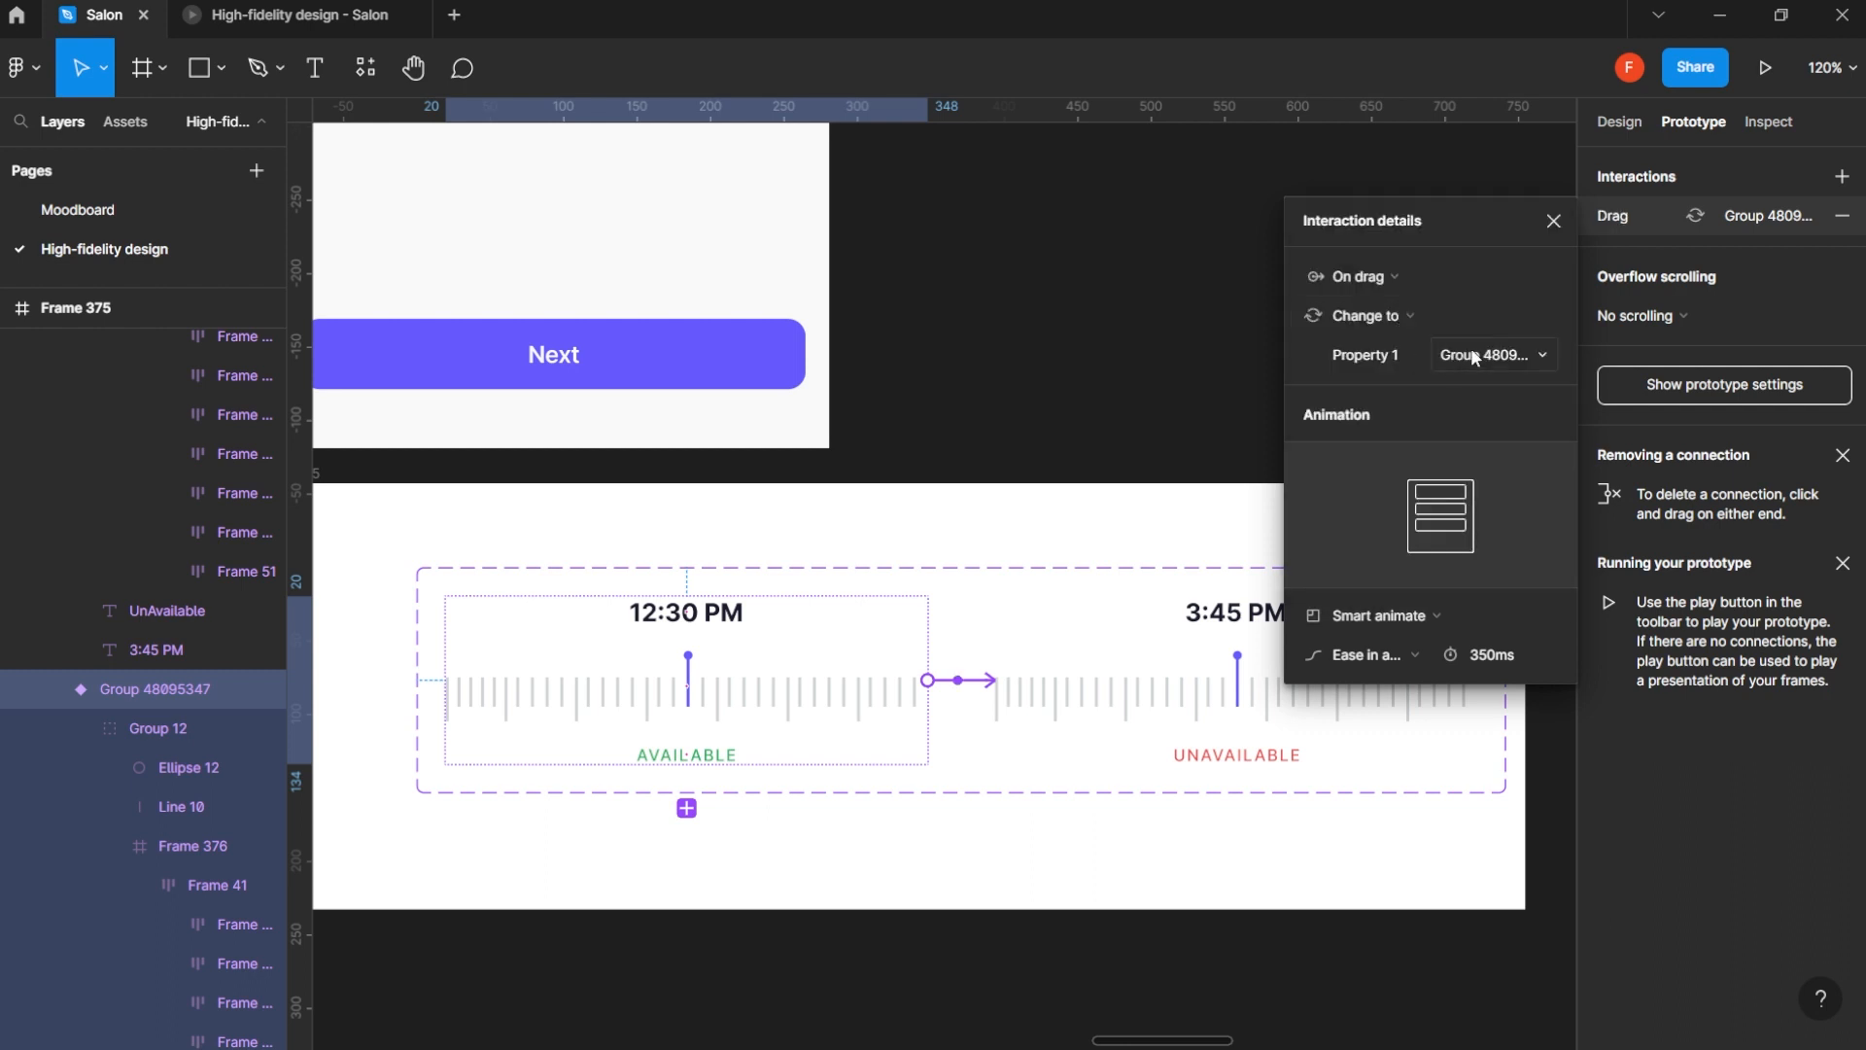
{"action": "left_click", "coordinate": [1413, 618]}
{"action": "left_click", "coordinate": [1411, 611]}
{"action": "left_click", "coordinate": [1391, 662]}
{"action": "left_click", "coordinate": [1397, 661]}
{"action": "left_click", "coordinate": [1491, 657]}
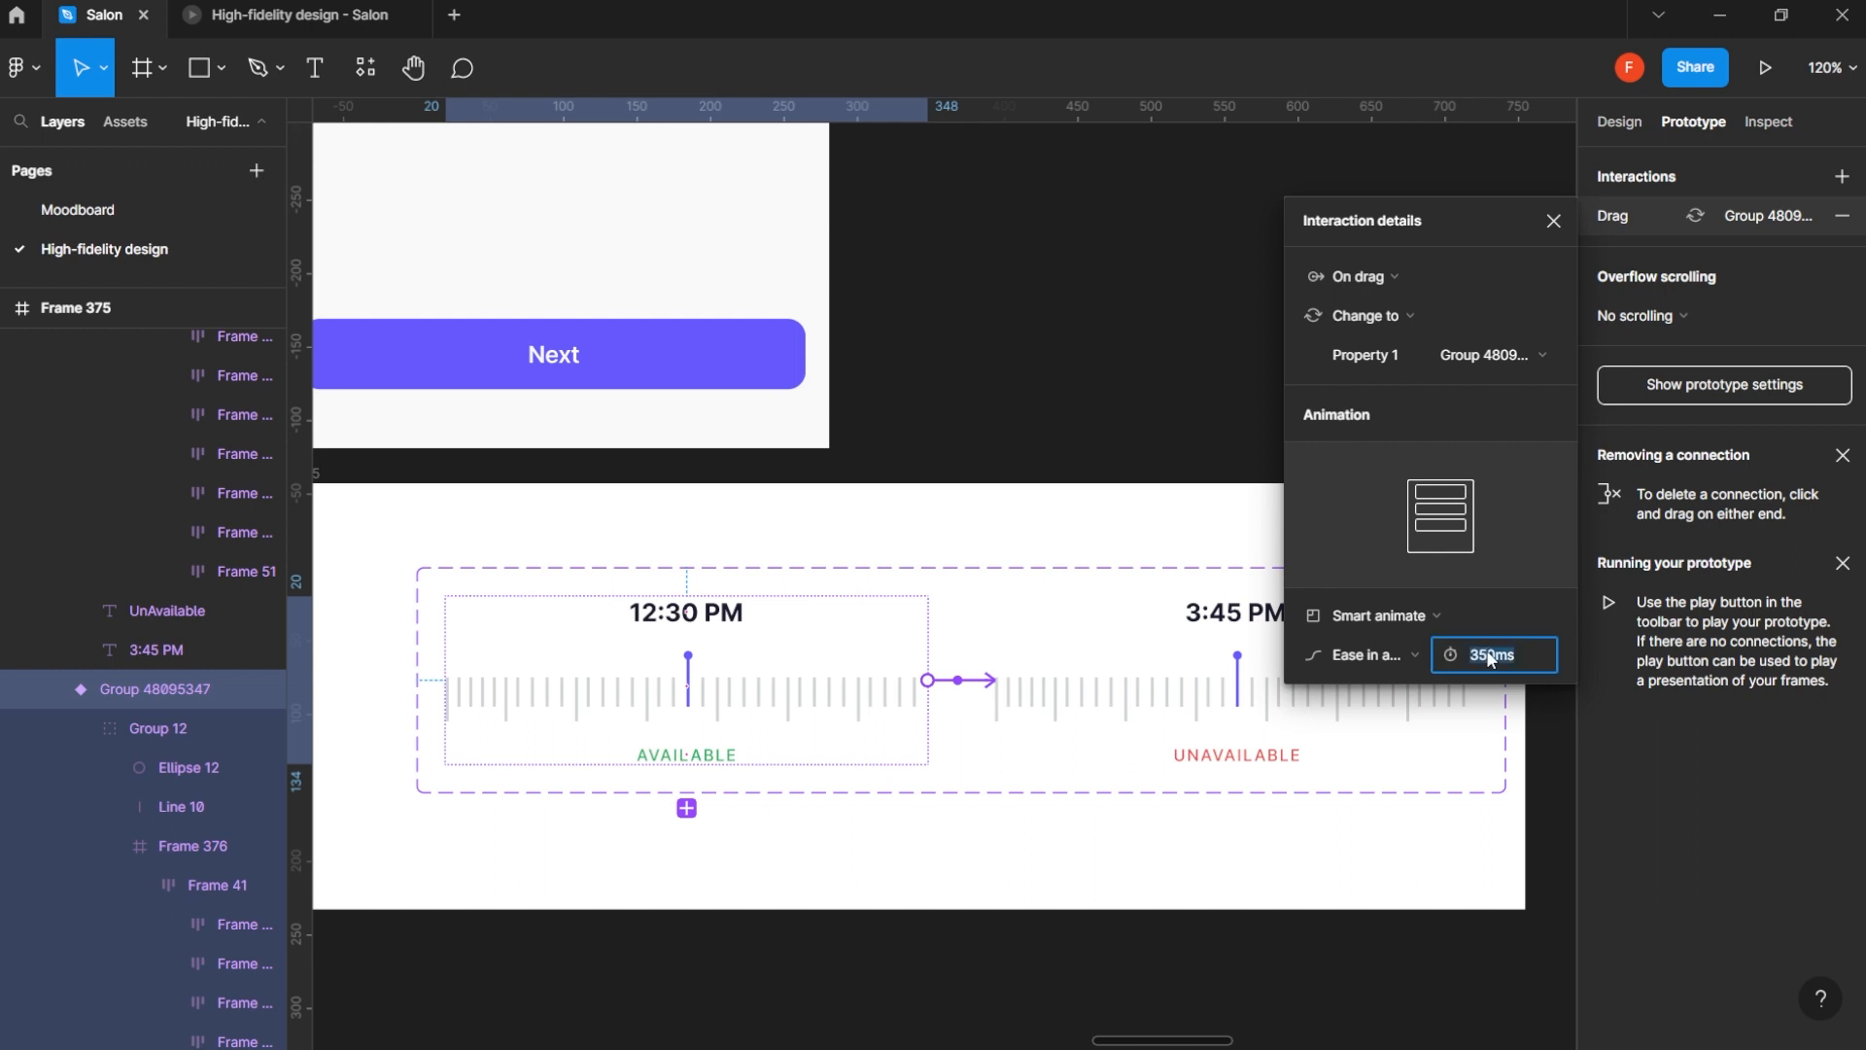
{"action": "left_click", "coordinate": [1553, 221]}
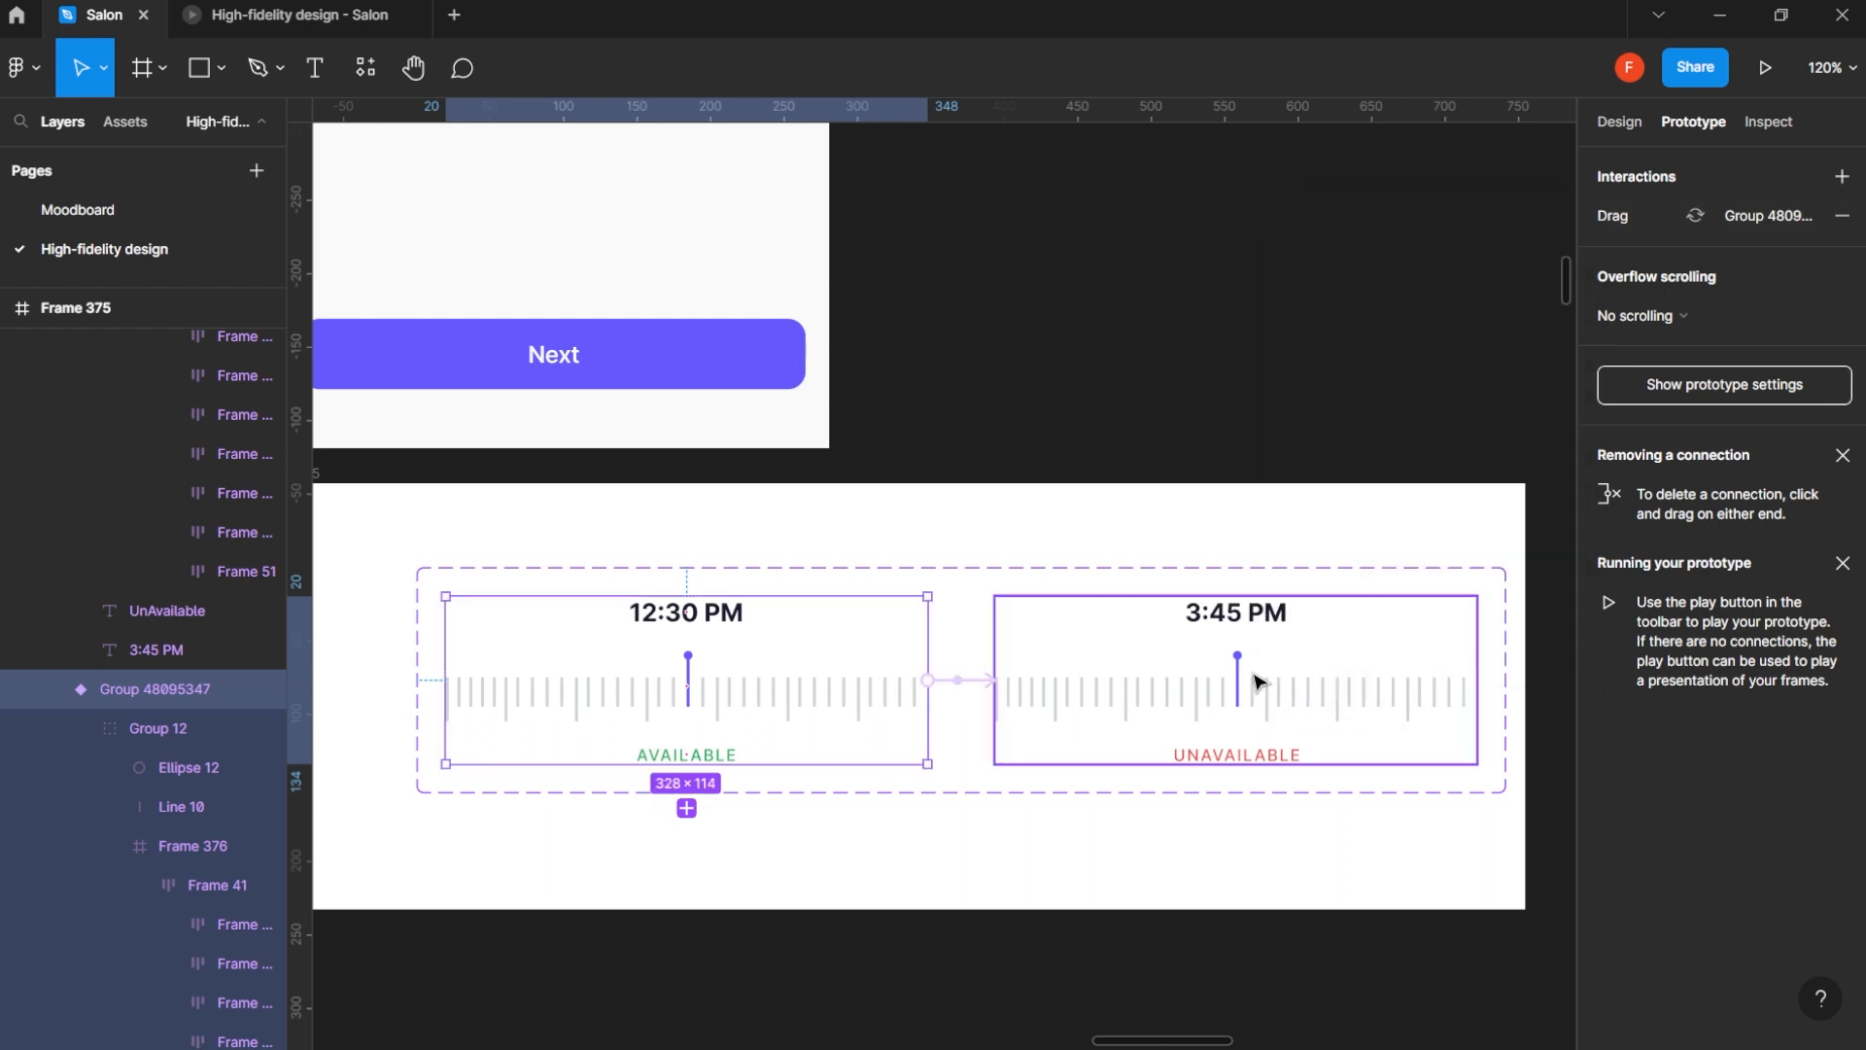
- Connect the 3:45 PM variant back to the 12:30 PM variant with an On tap Change to interaction
{"action": "scroll", "coordinate": [1336, 687], "scroll_direction": "down", "scroll_amount": 1}
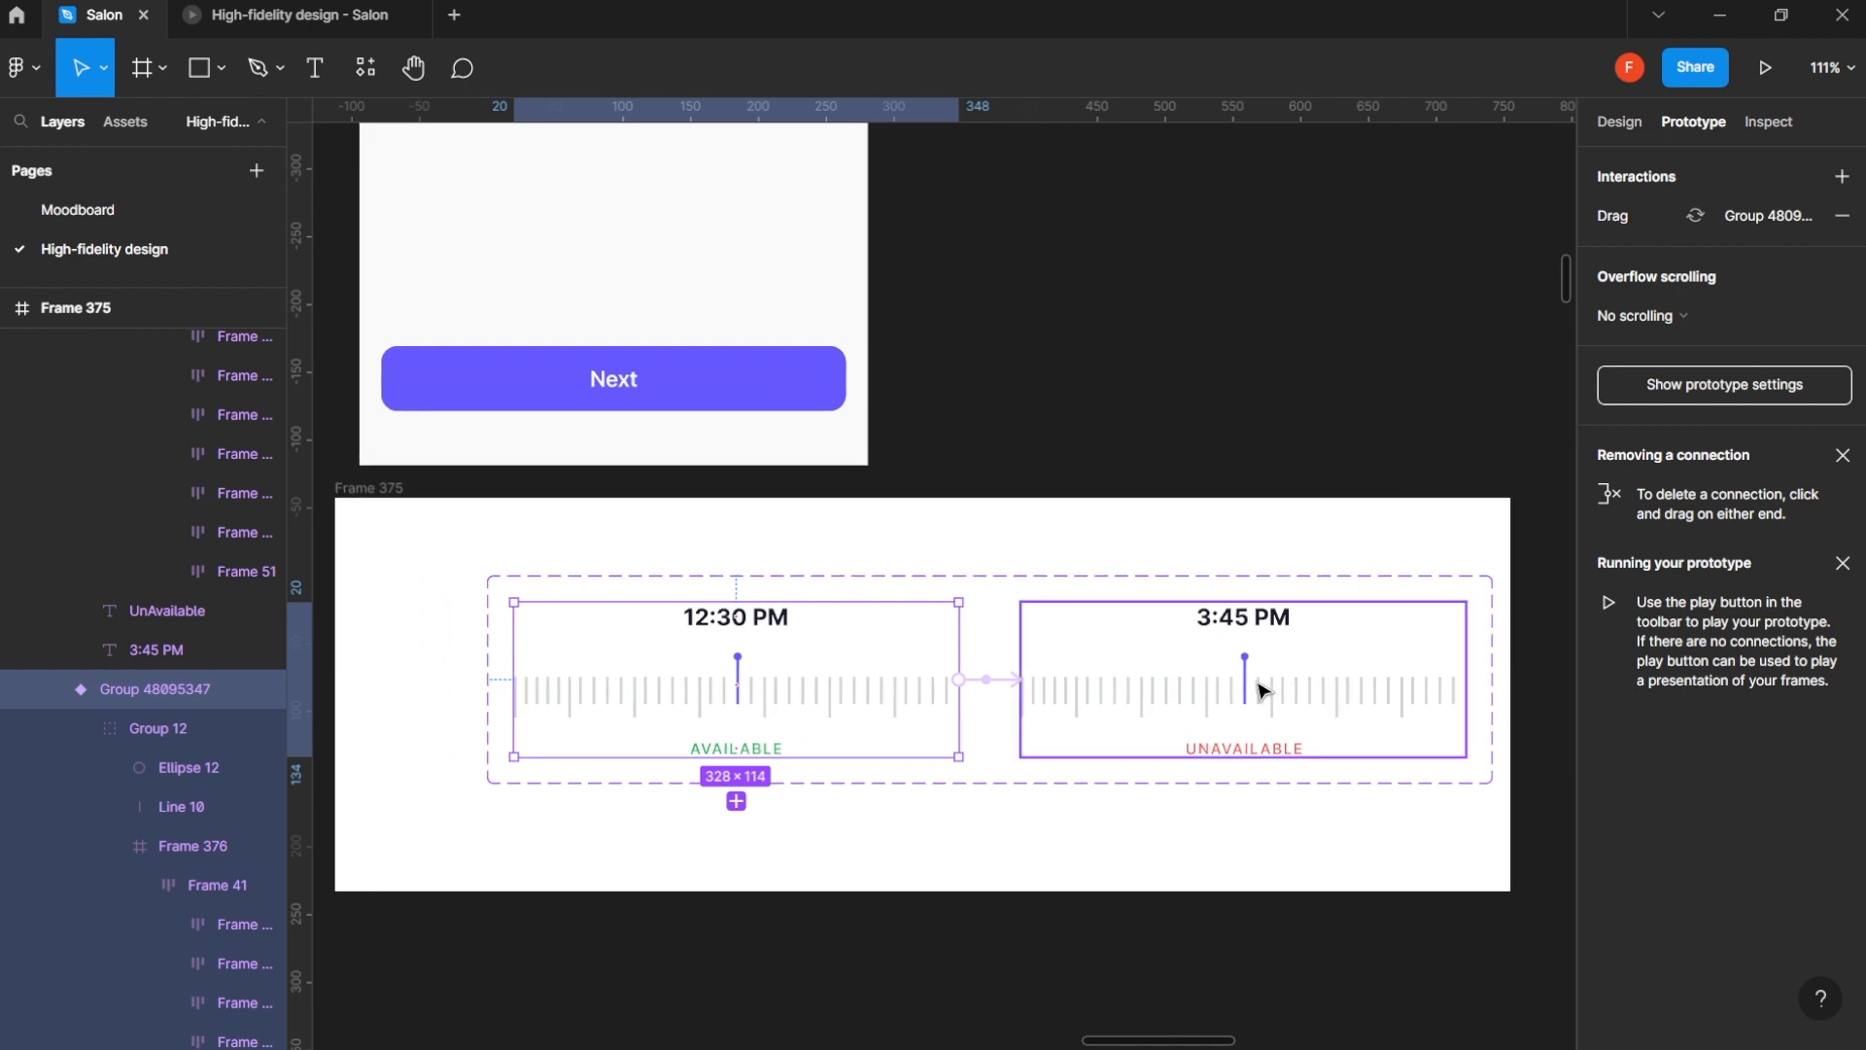
{"action": "left_click", "coordinate": [1186, 698]}
{"action": "left_click_drag", "start_coordinate": [1022, 700], "coordinate": [855, 716]}
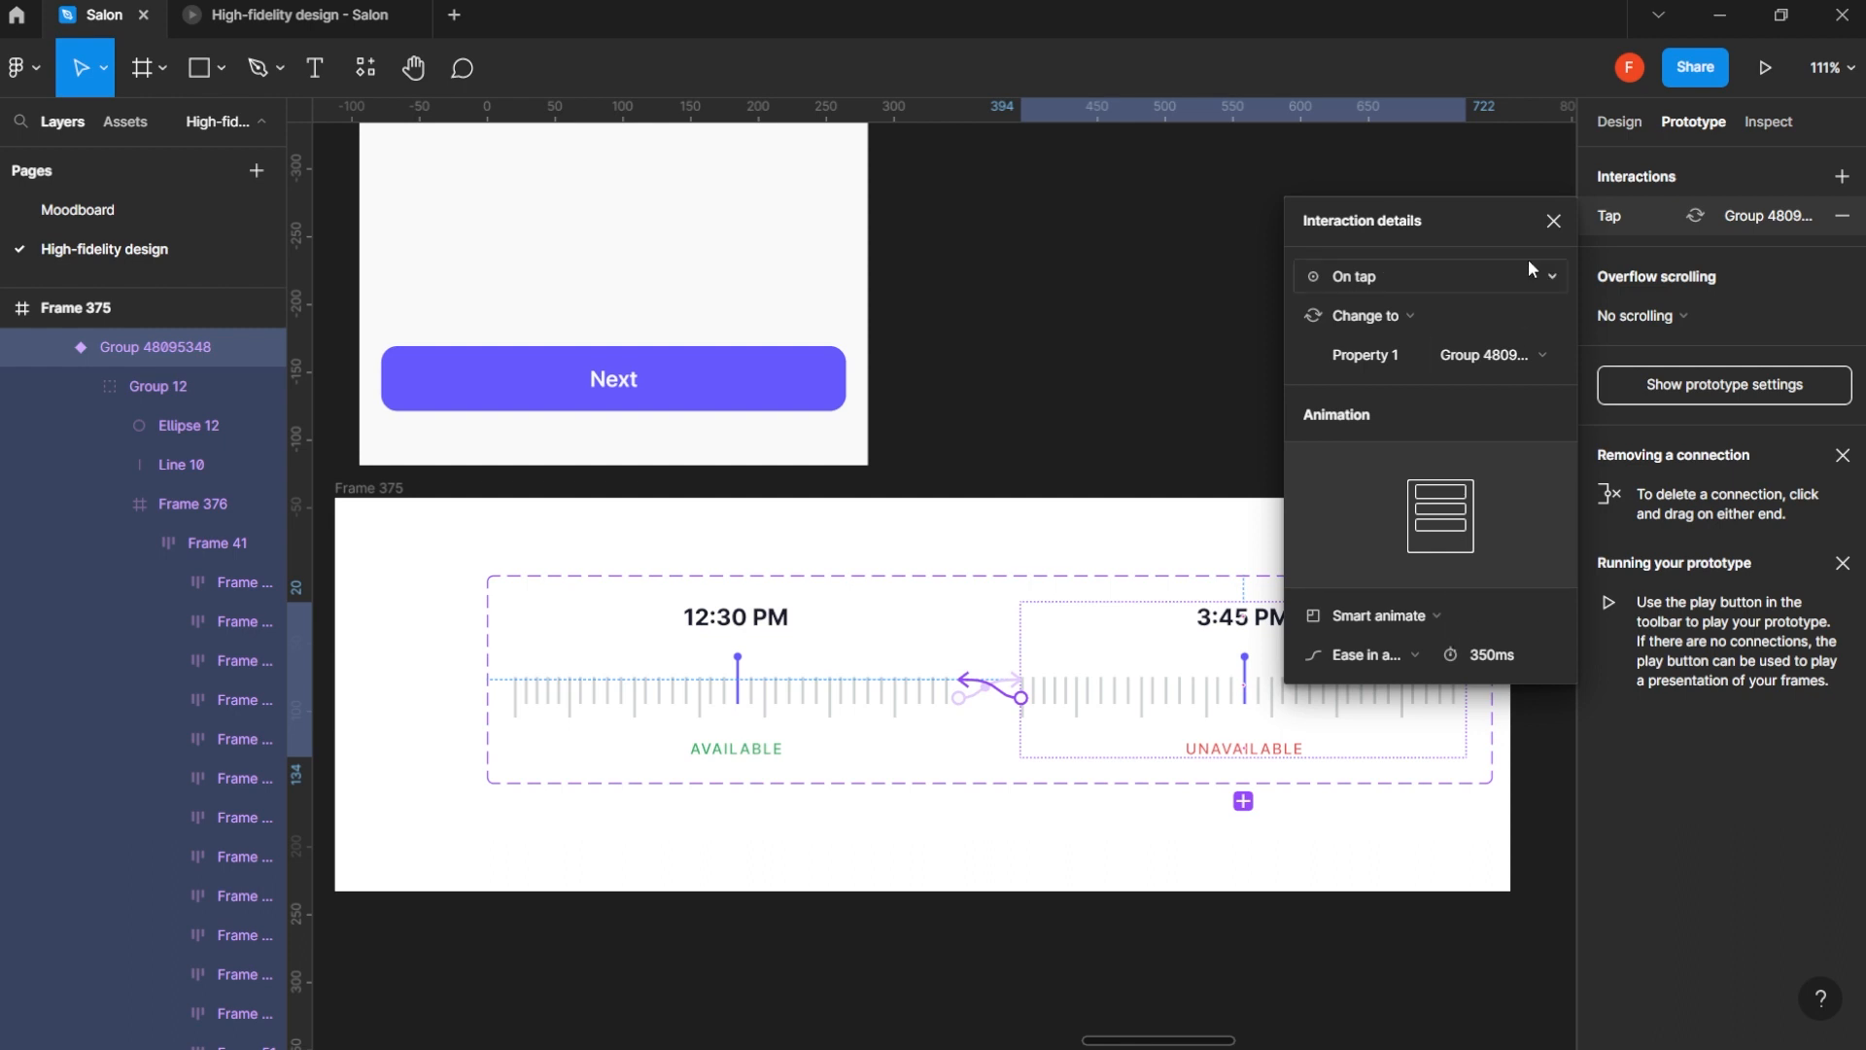
{"action": "left_click", "coordinate": [1553, 221]}
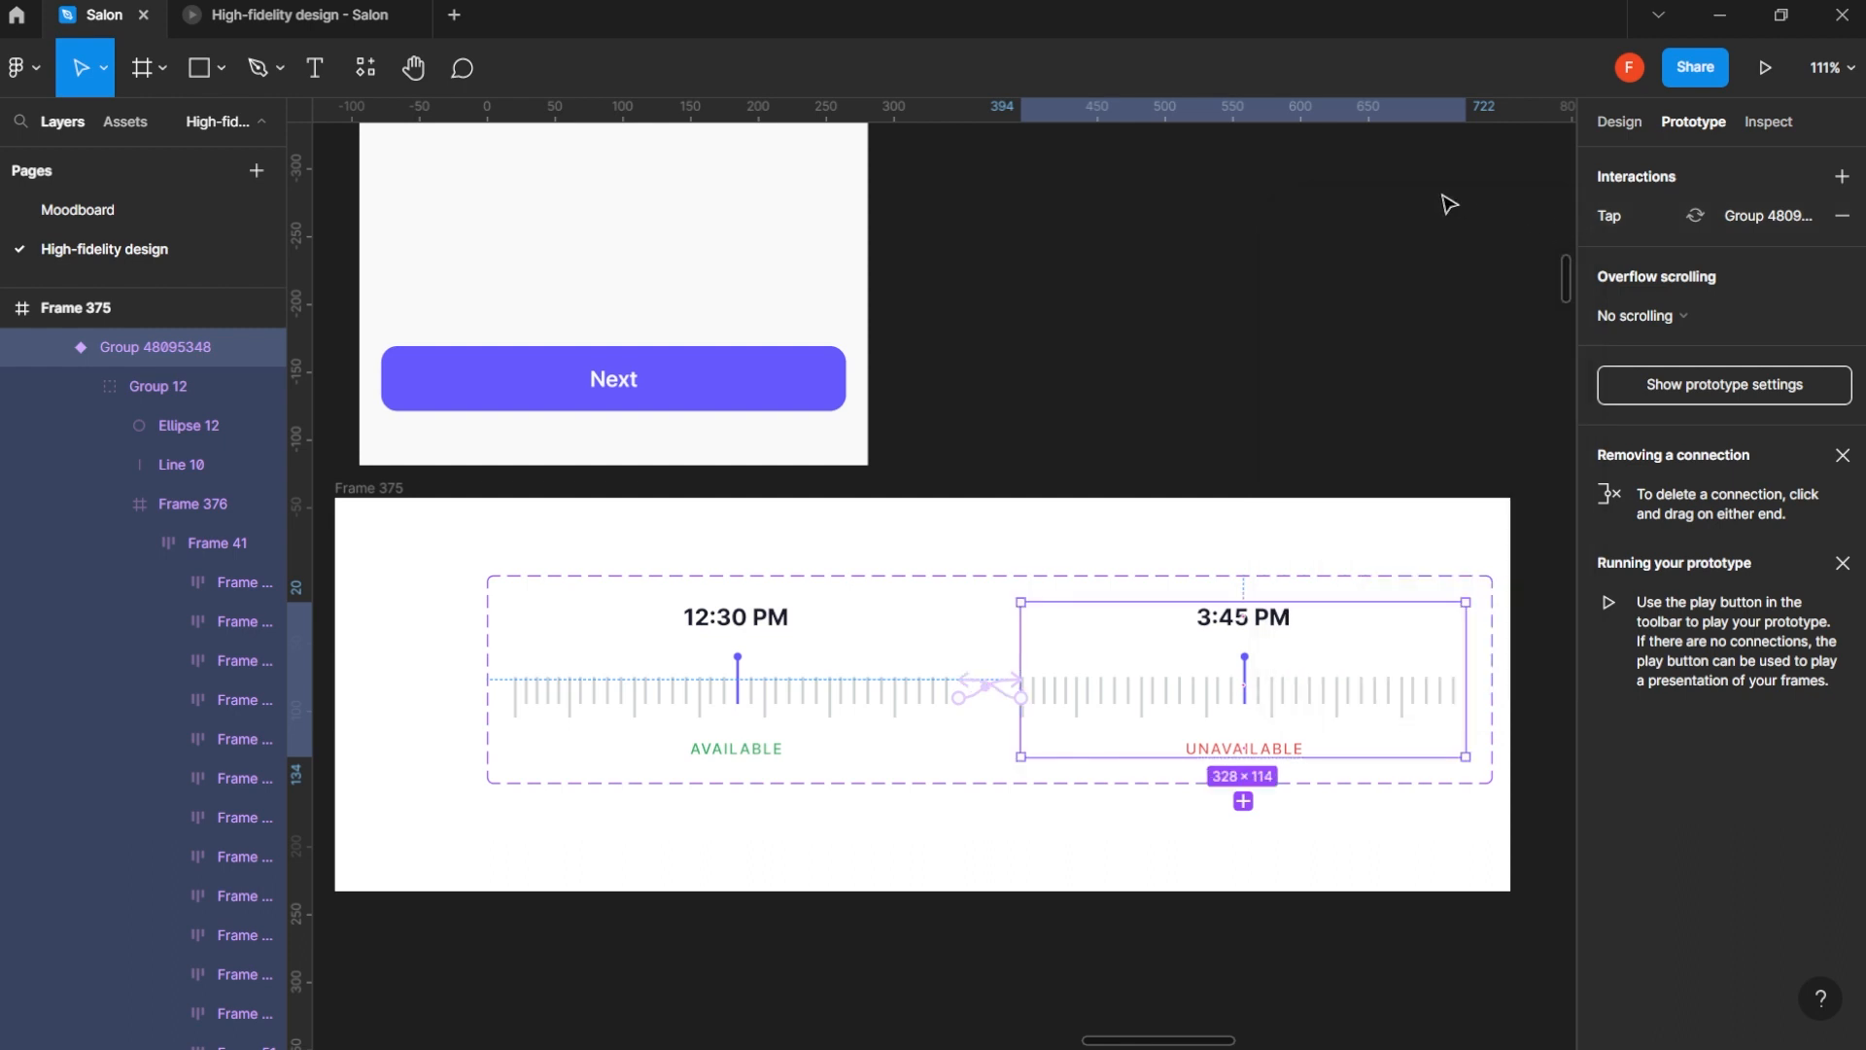
- Copy the 12:30 PM variant into the iPhone 13 mini - 30 frame and place it under Available Time Slots at X 20, Y 554
{"action": "left_click", "coordinate": [1620, 124]}
{"action": "left_click", "coordinate": [778, 751]}
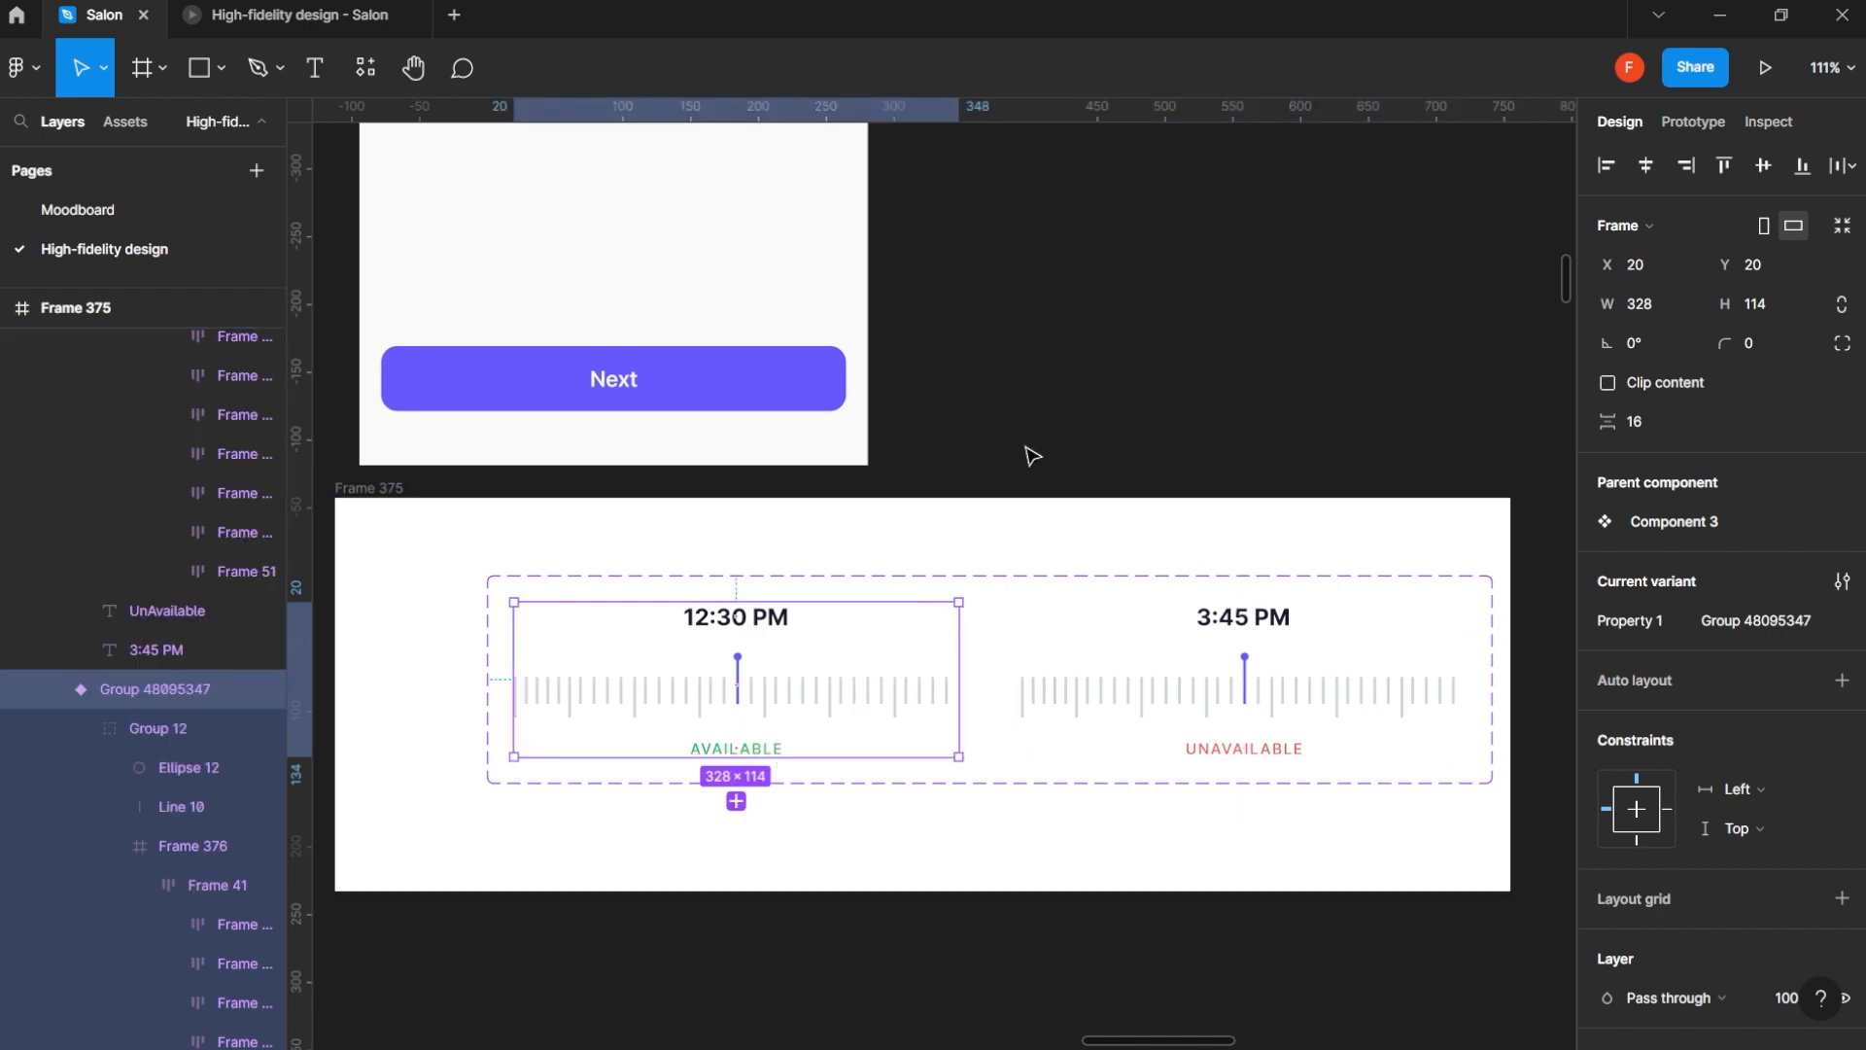
{"action": "left_click", "coordinate": [908, 395]}
{"action": "left_click_drag", "start_coordinate": [843, 475], "coordinate": [953, 700]}
{"action": "scroll", "coordinate": [992, 749], "scroll_direction": "down", "scroll_amount": 5}
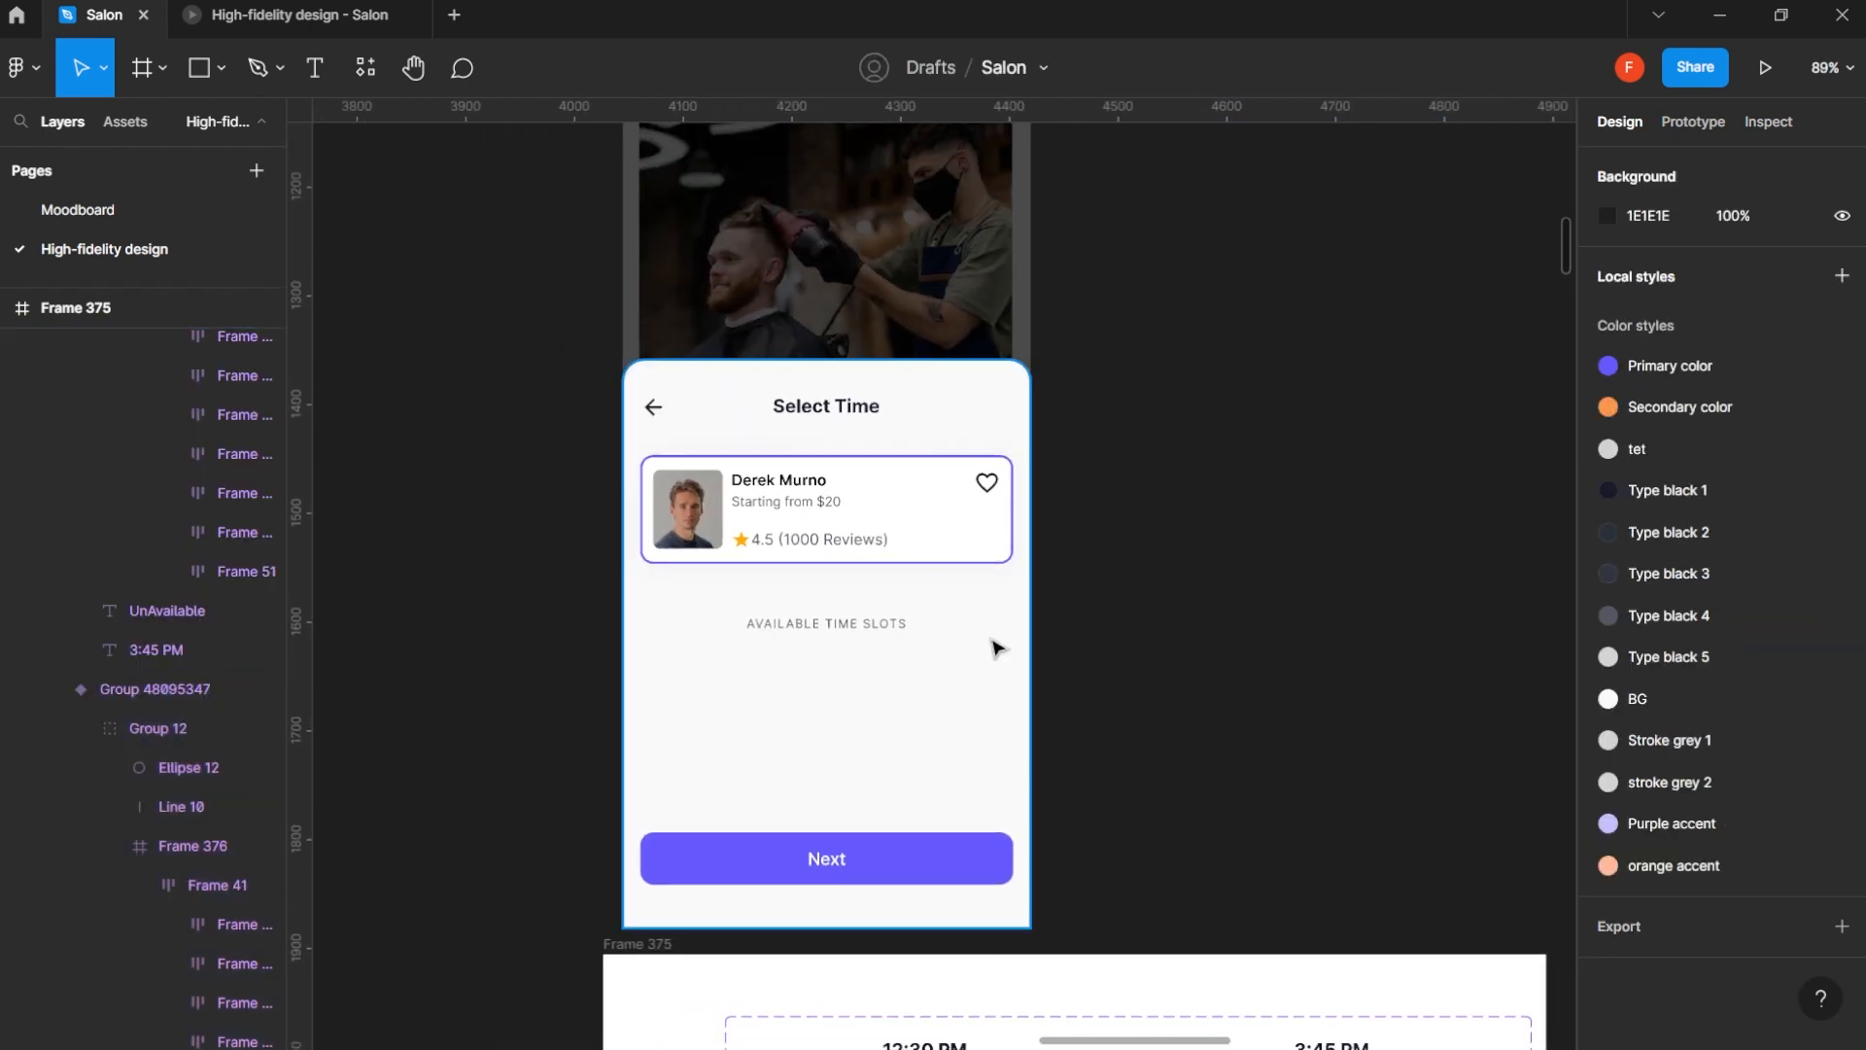
{"action": "scroll", "coordinate": [868, 248], "scroll_direction": "up", "scroll_amount": 4}
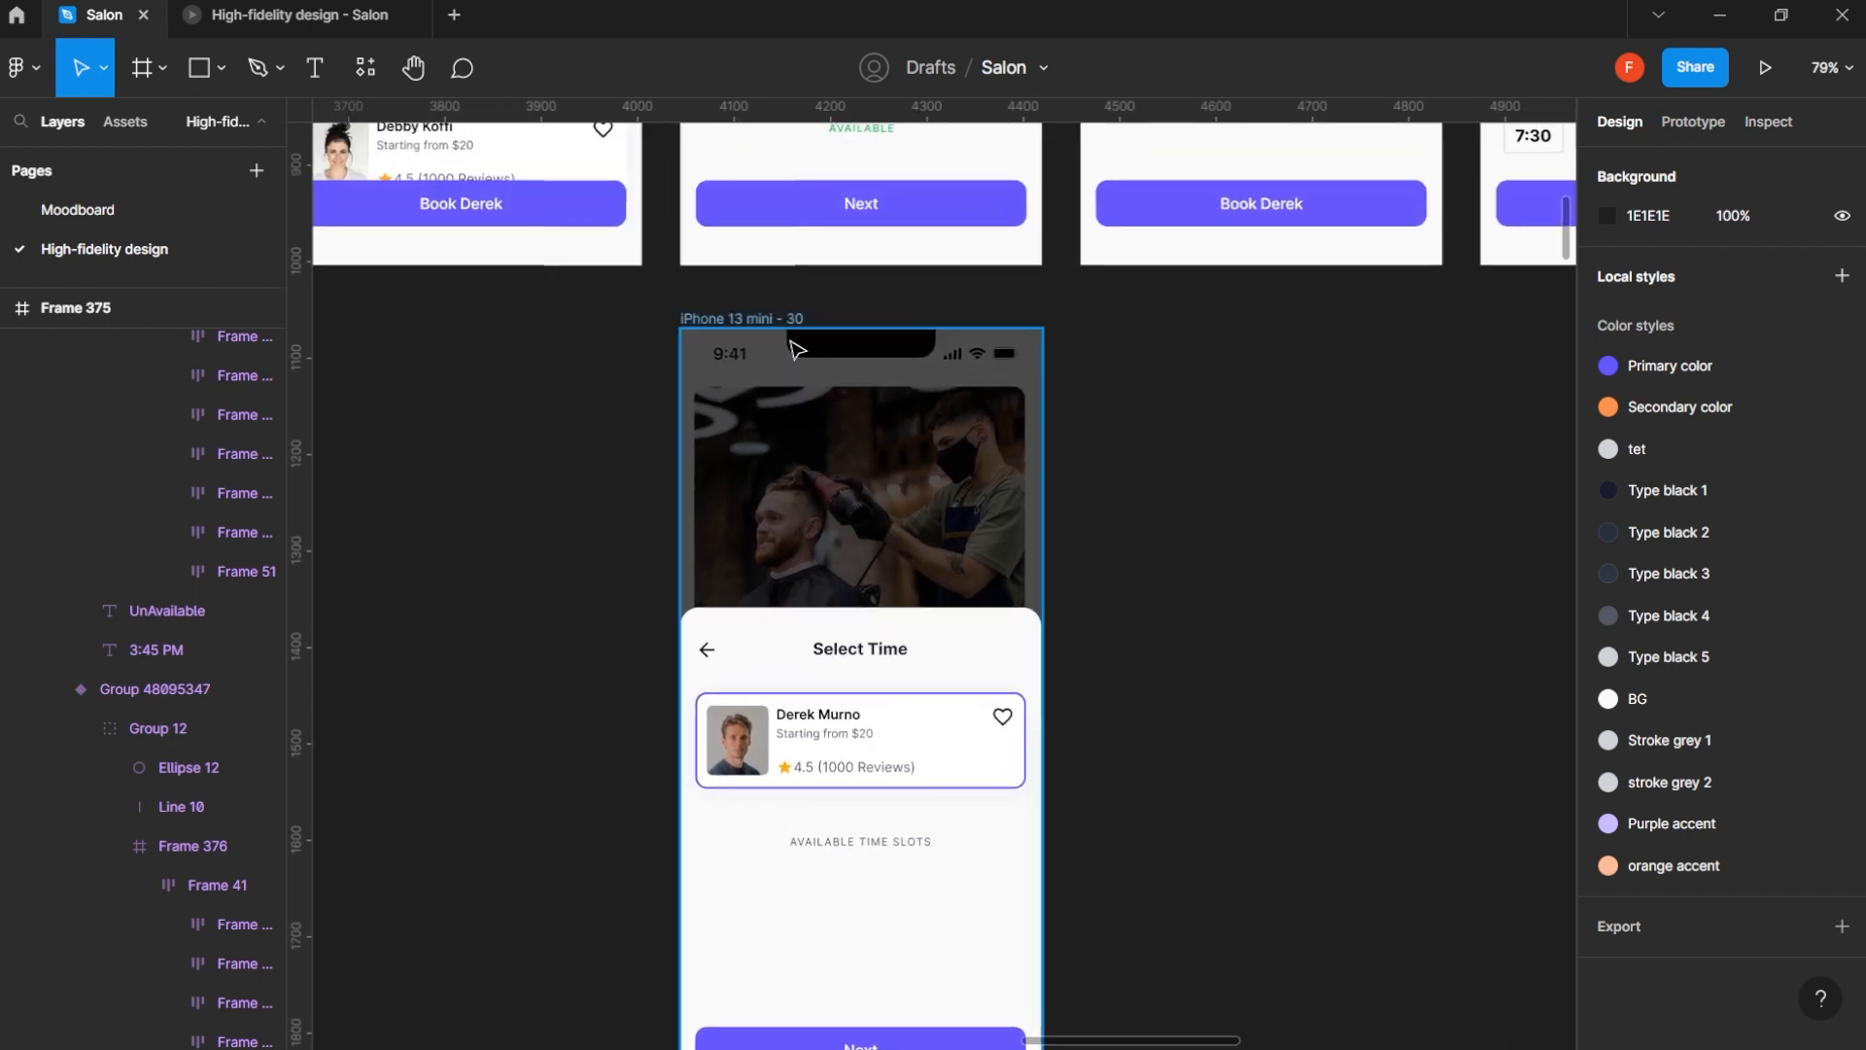
{"action": "left_click", "coordinate": [761, 318]}
{"action": "left_click", "coordinate": [967, 418]}
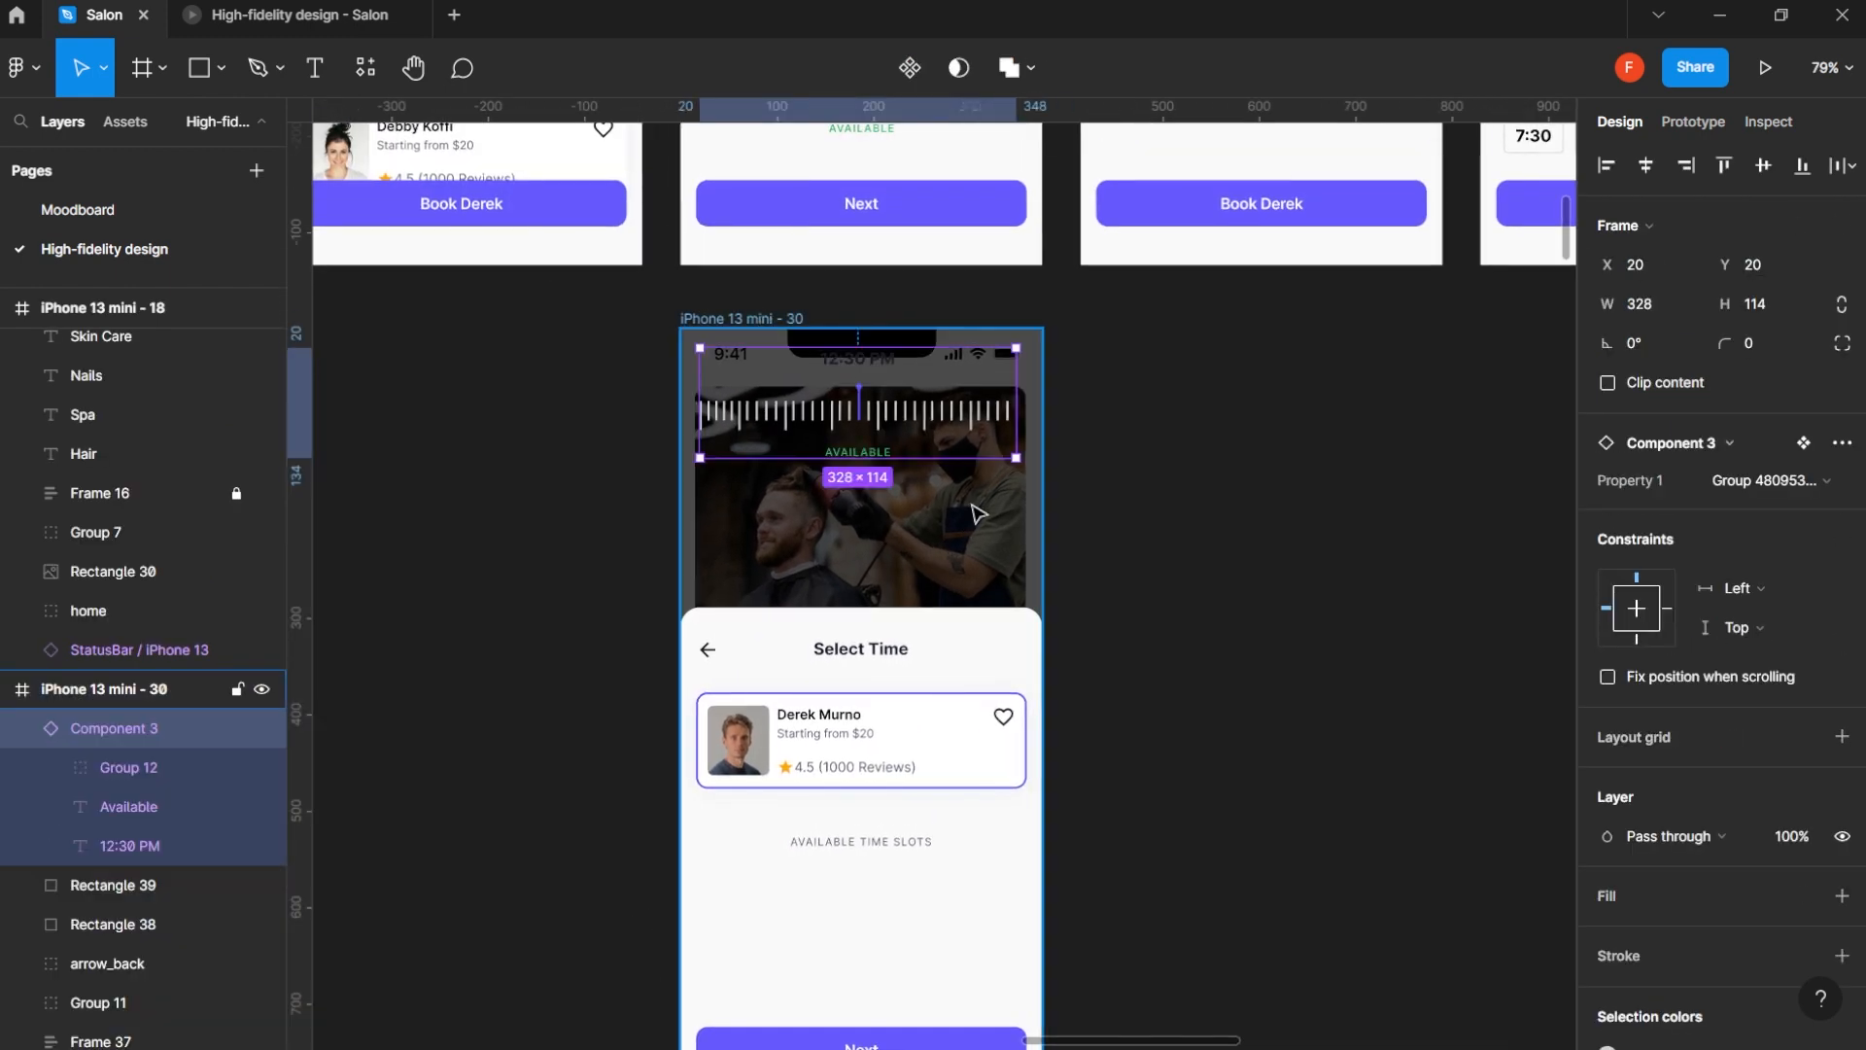
{"action": "left_click_drag", "start_coordinate": [968, 418], "coordinate": [938, 938]}
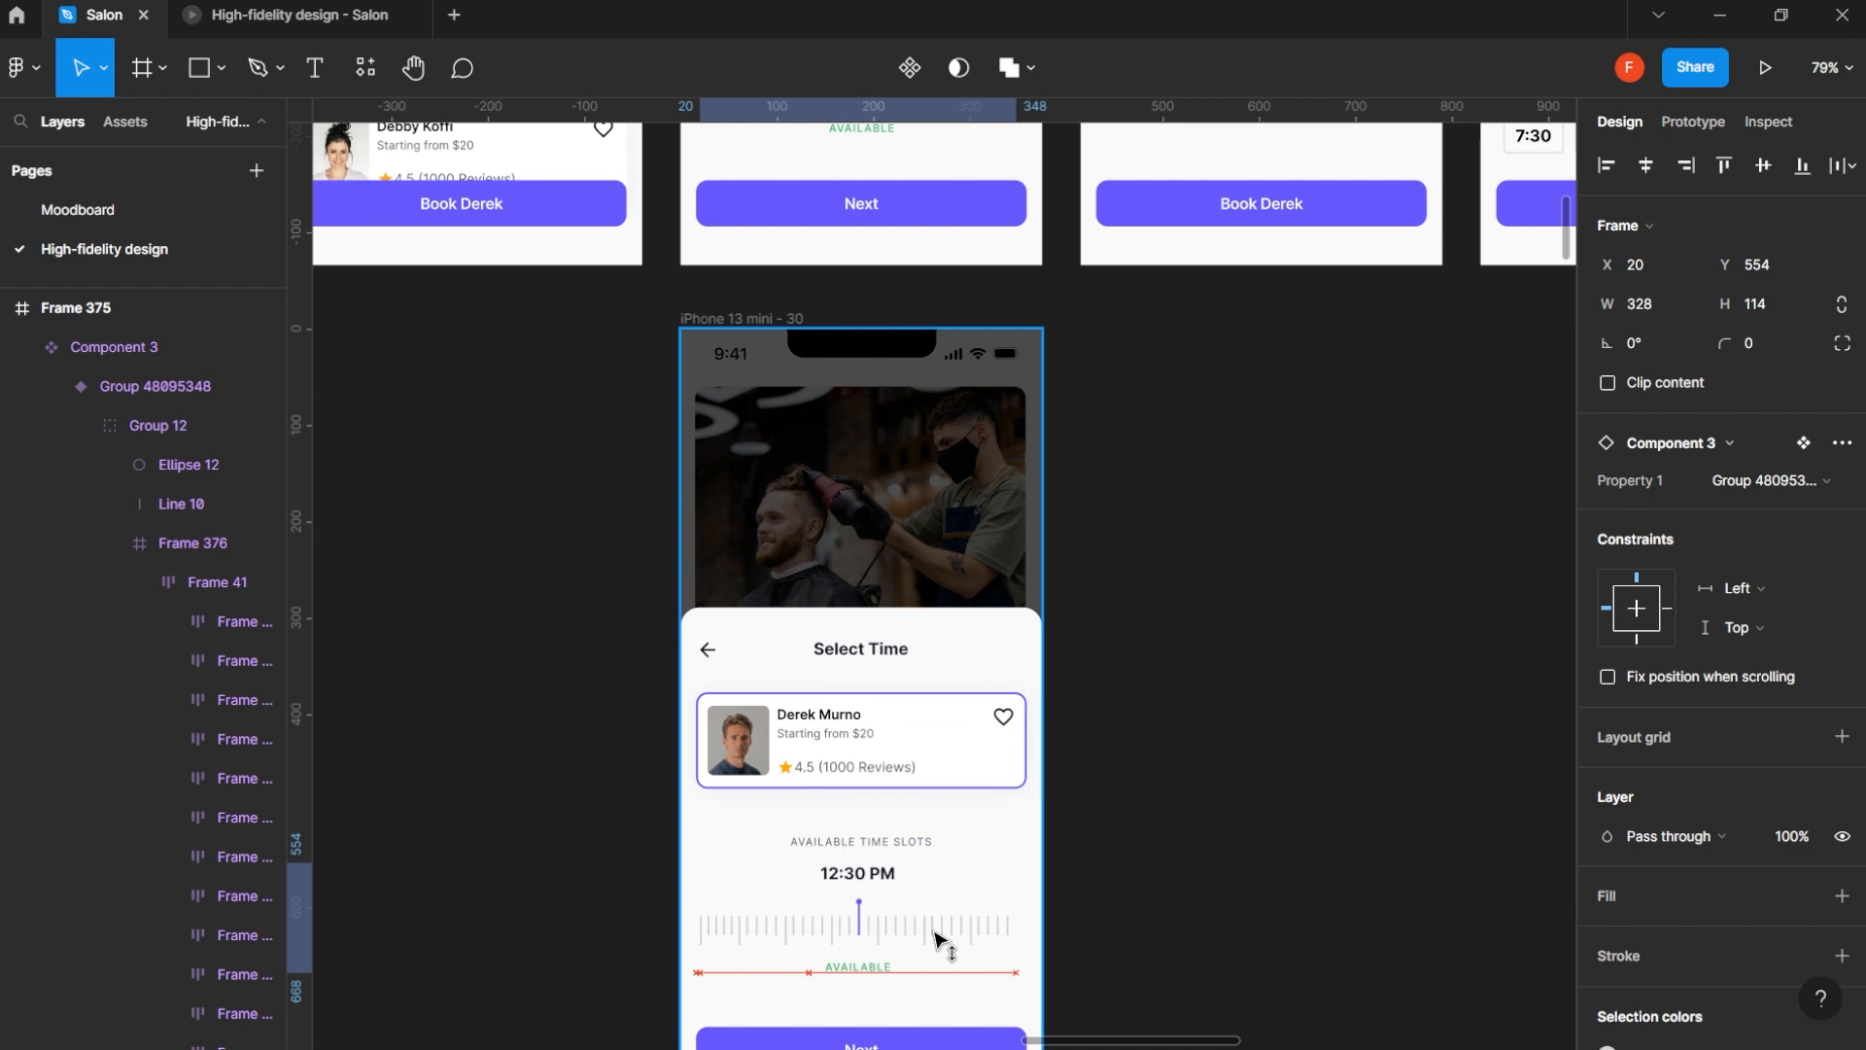
- Preview the iPhone 13 mini - 30 frame as a prototype and test swiping the time ruler, then return to the design file
{"action": "left_click", "coordinate": [790, 319]}
{"action": "left_click", "coordinate": [1765, 72]}
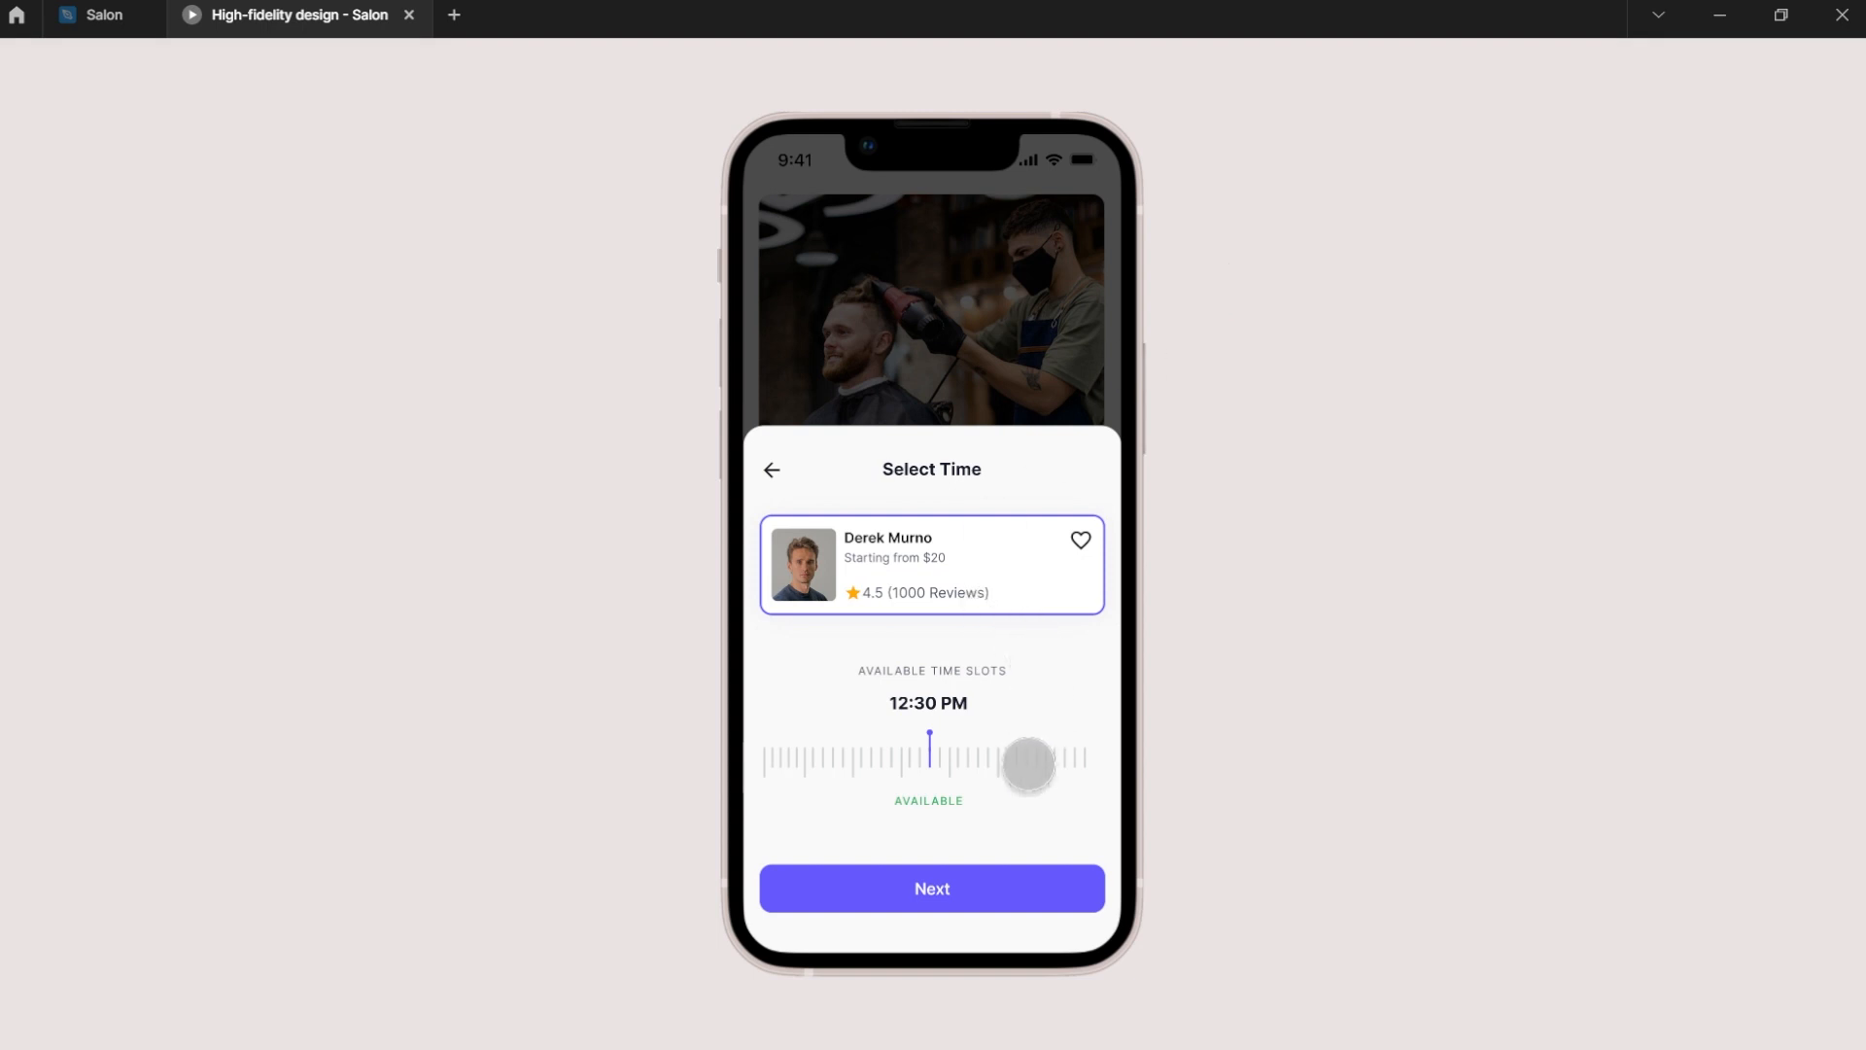
{"action": "left_click_drag", "start_coordinate": [1029, 762], "coordinate": [476, 771]}
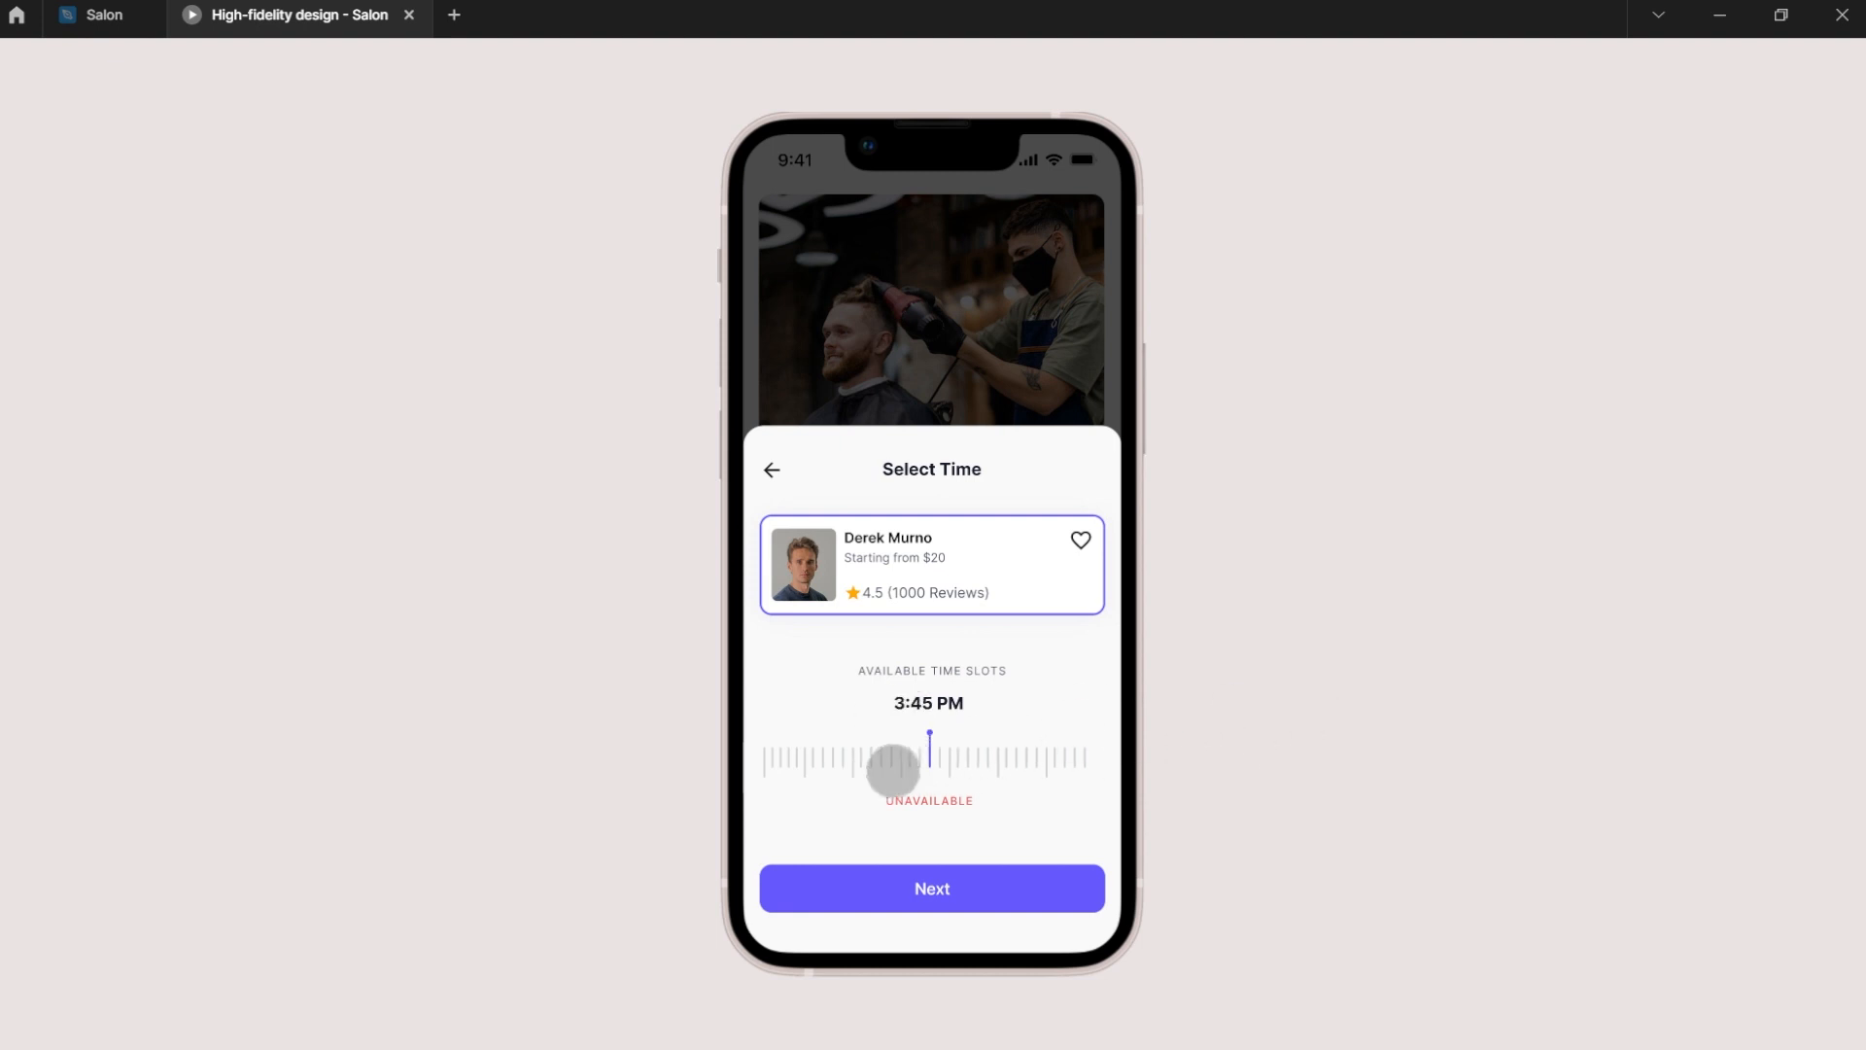
{"action": "left_click", "coordinate": [155, 29]}
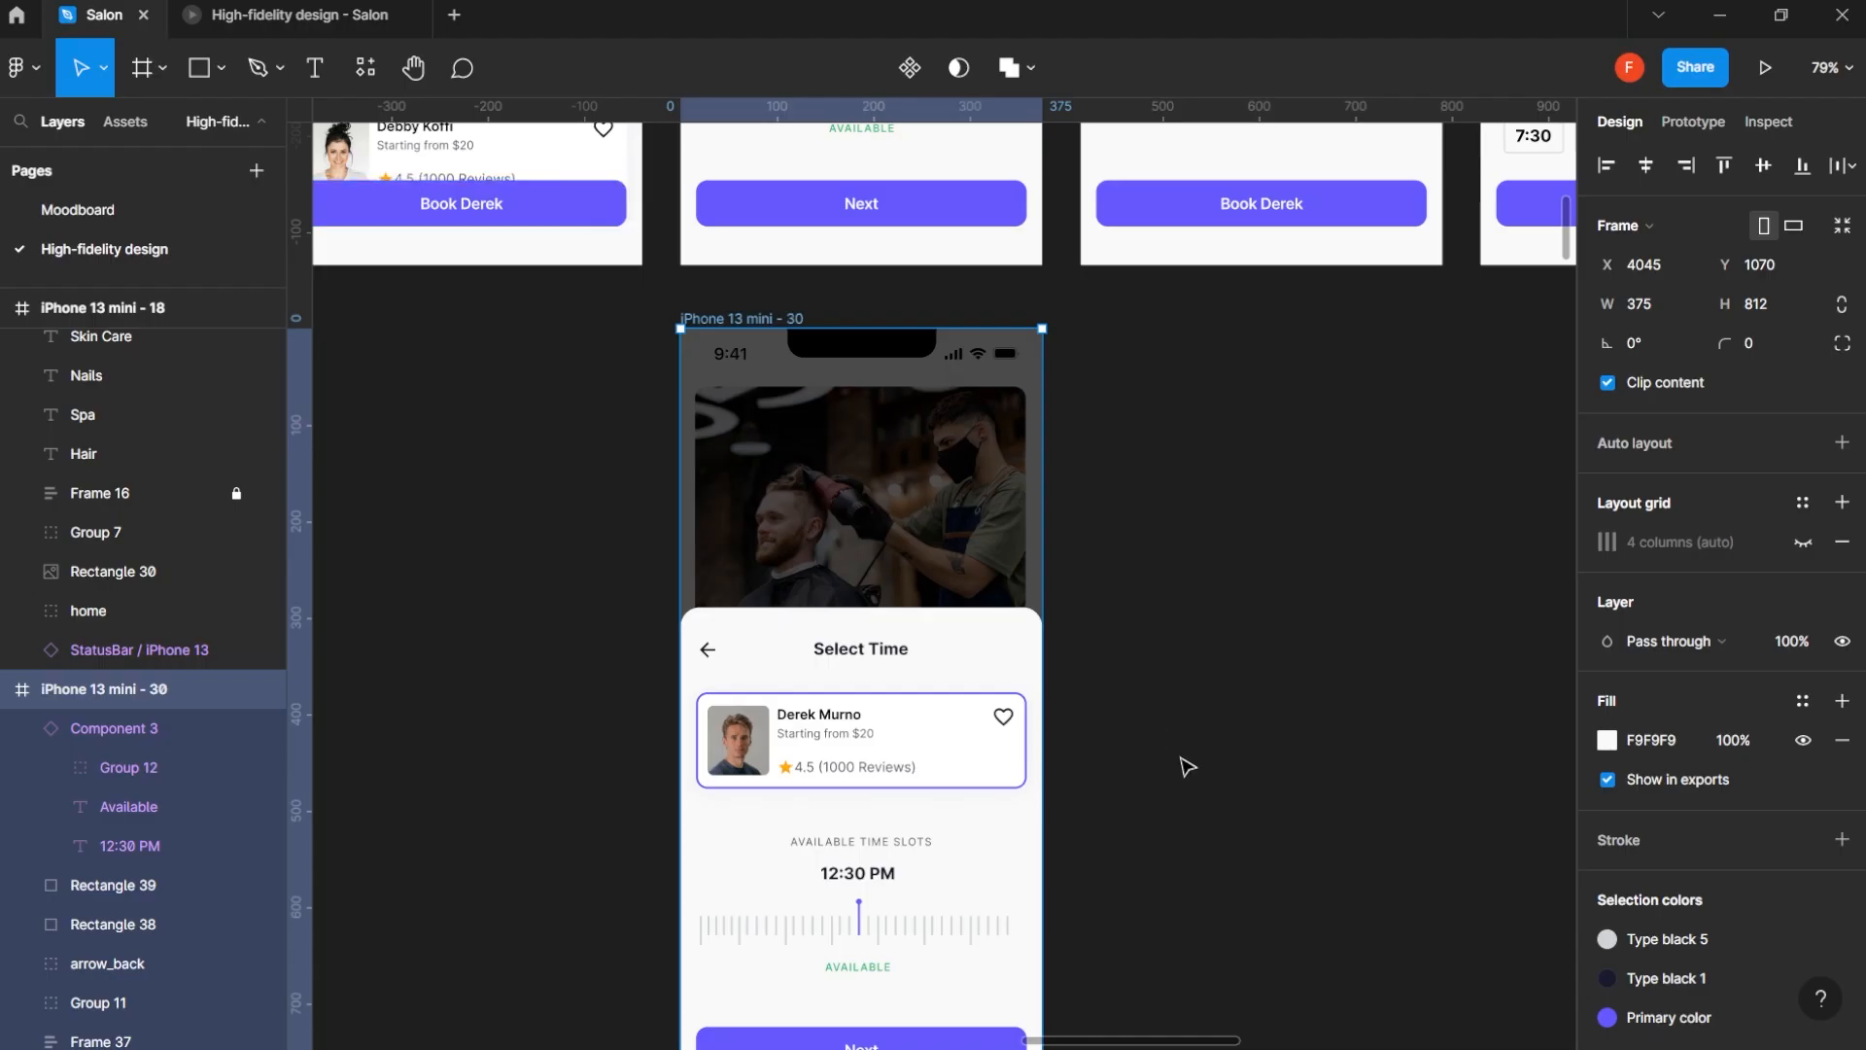
- Examine the prototype connections between the two time picker variants and the trigger on the 3:45 PM variant
{"action": "left_click", "coordinate": [1188, 767]}
{"action": "scroll", "coordinate": [1235, 817], "scroll_direction": "down", "scroll_amount": 6}
{"action": "scroll", "coordinate": [1234, 816], "scroll_direction": "right", "scroll_amount": 2}
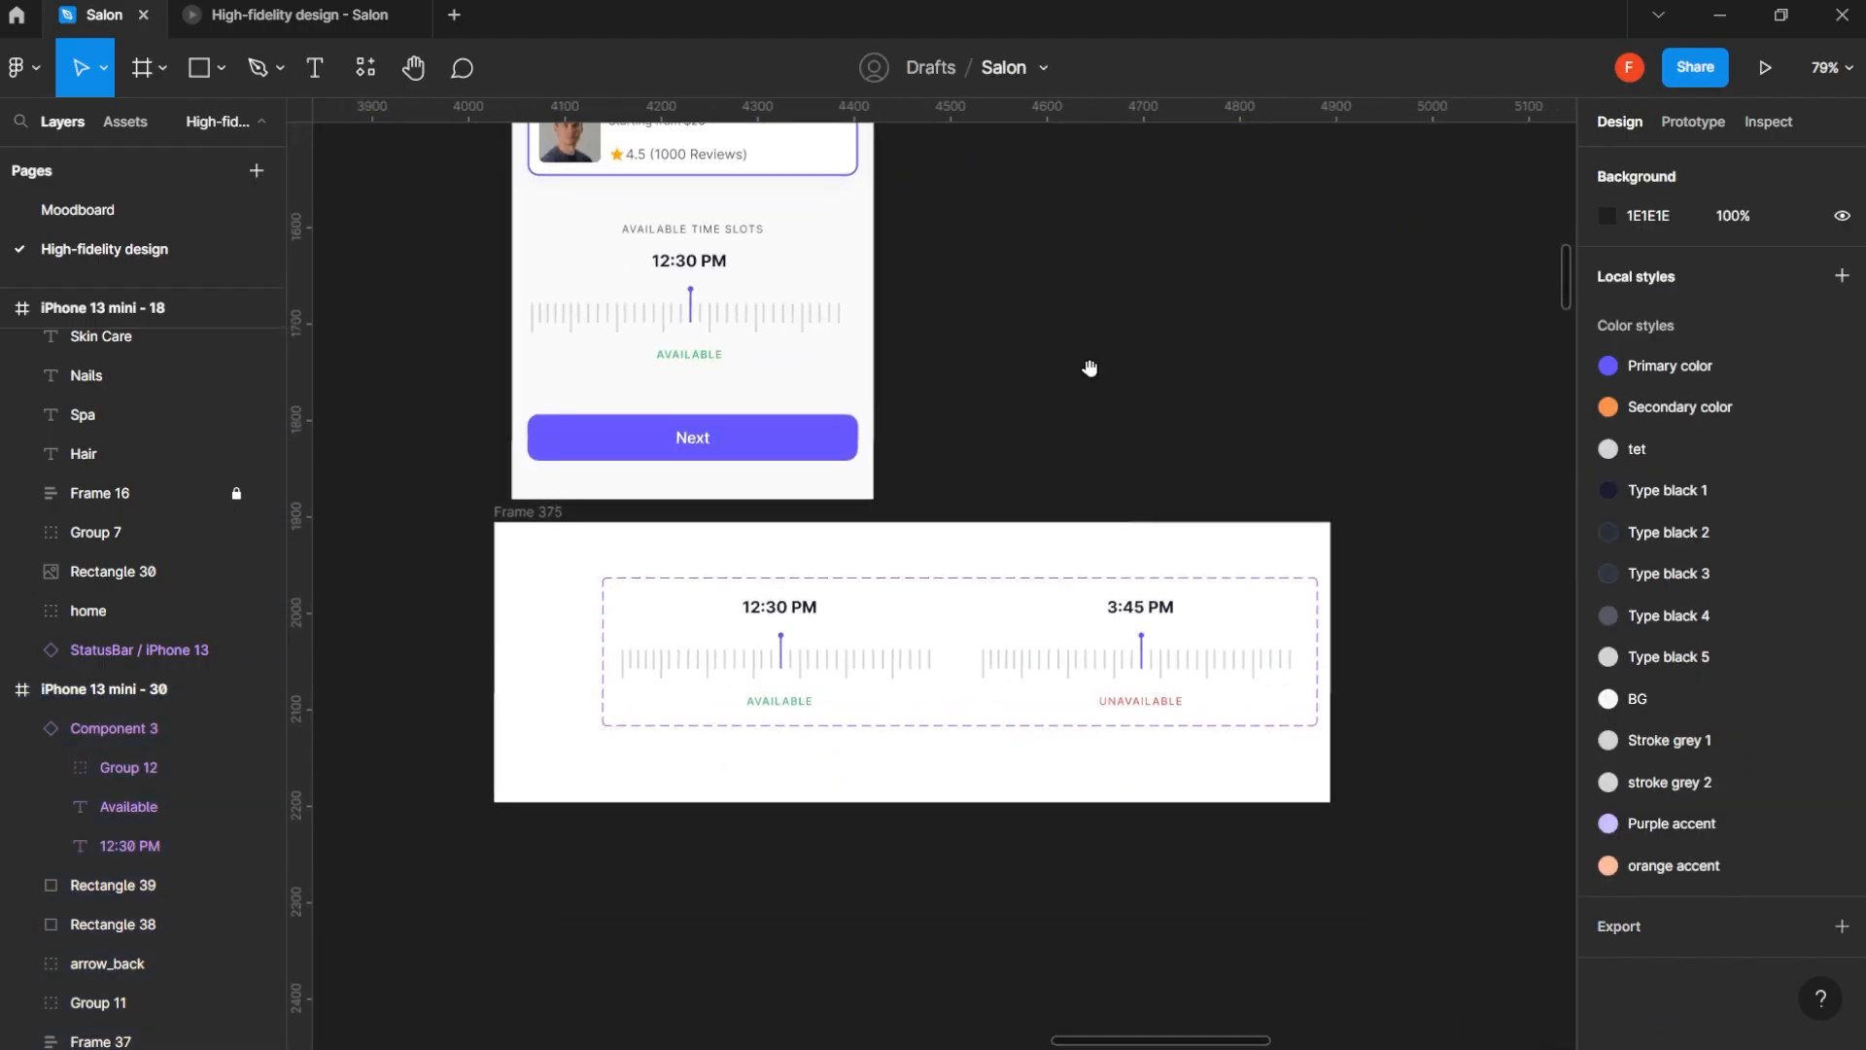
{"action": "left_click", "coordinate": [1113, 676]}
{"action": "left_click", "coordinate": [1699, 124]}
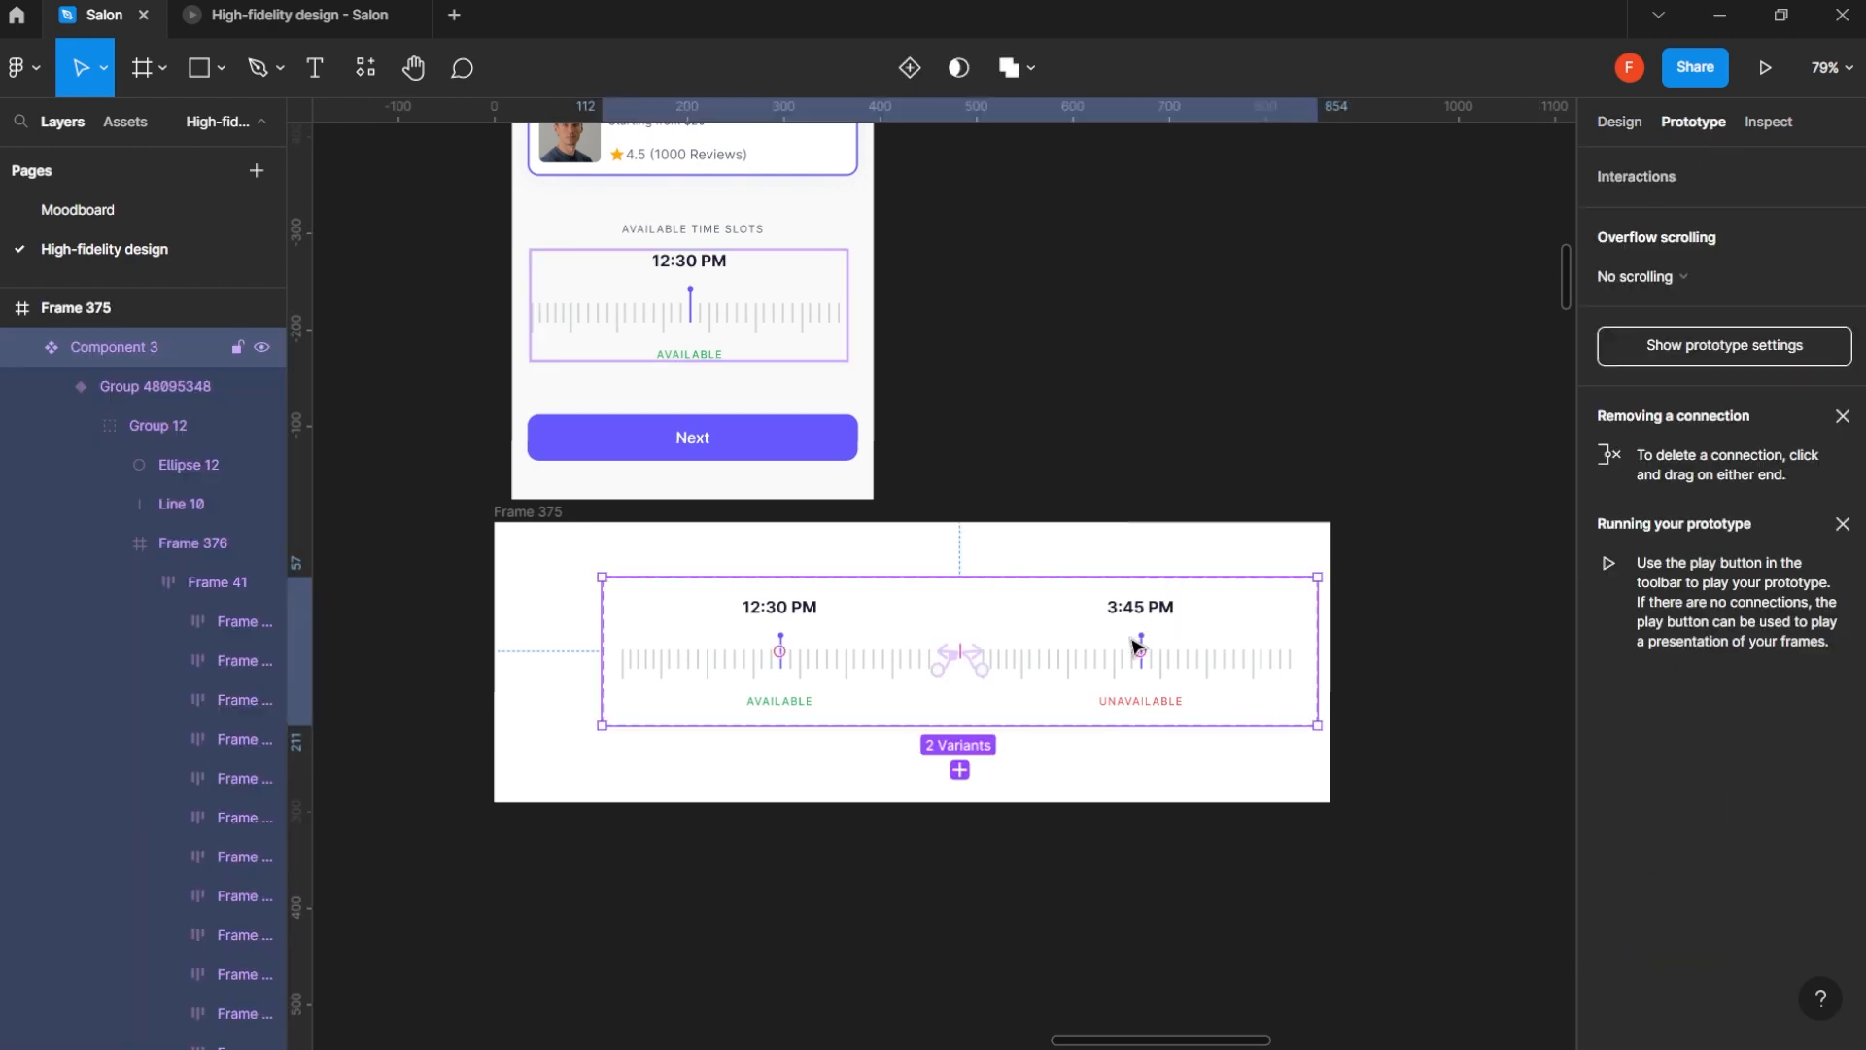
{"action": "scroll", "coordinate": [1028, 661], "scroll_direction": "up", "scroll_amount": 5}
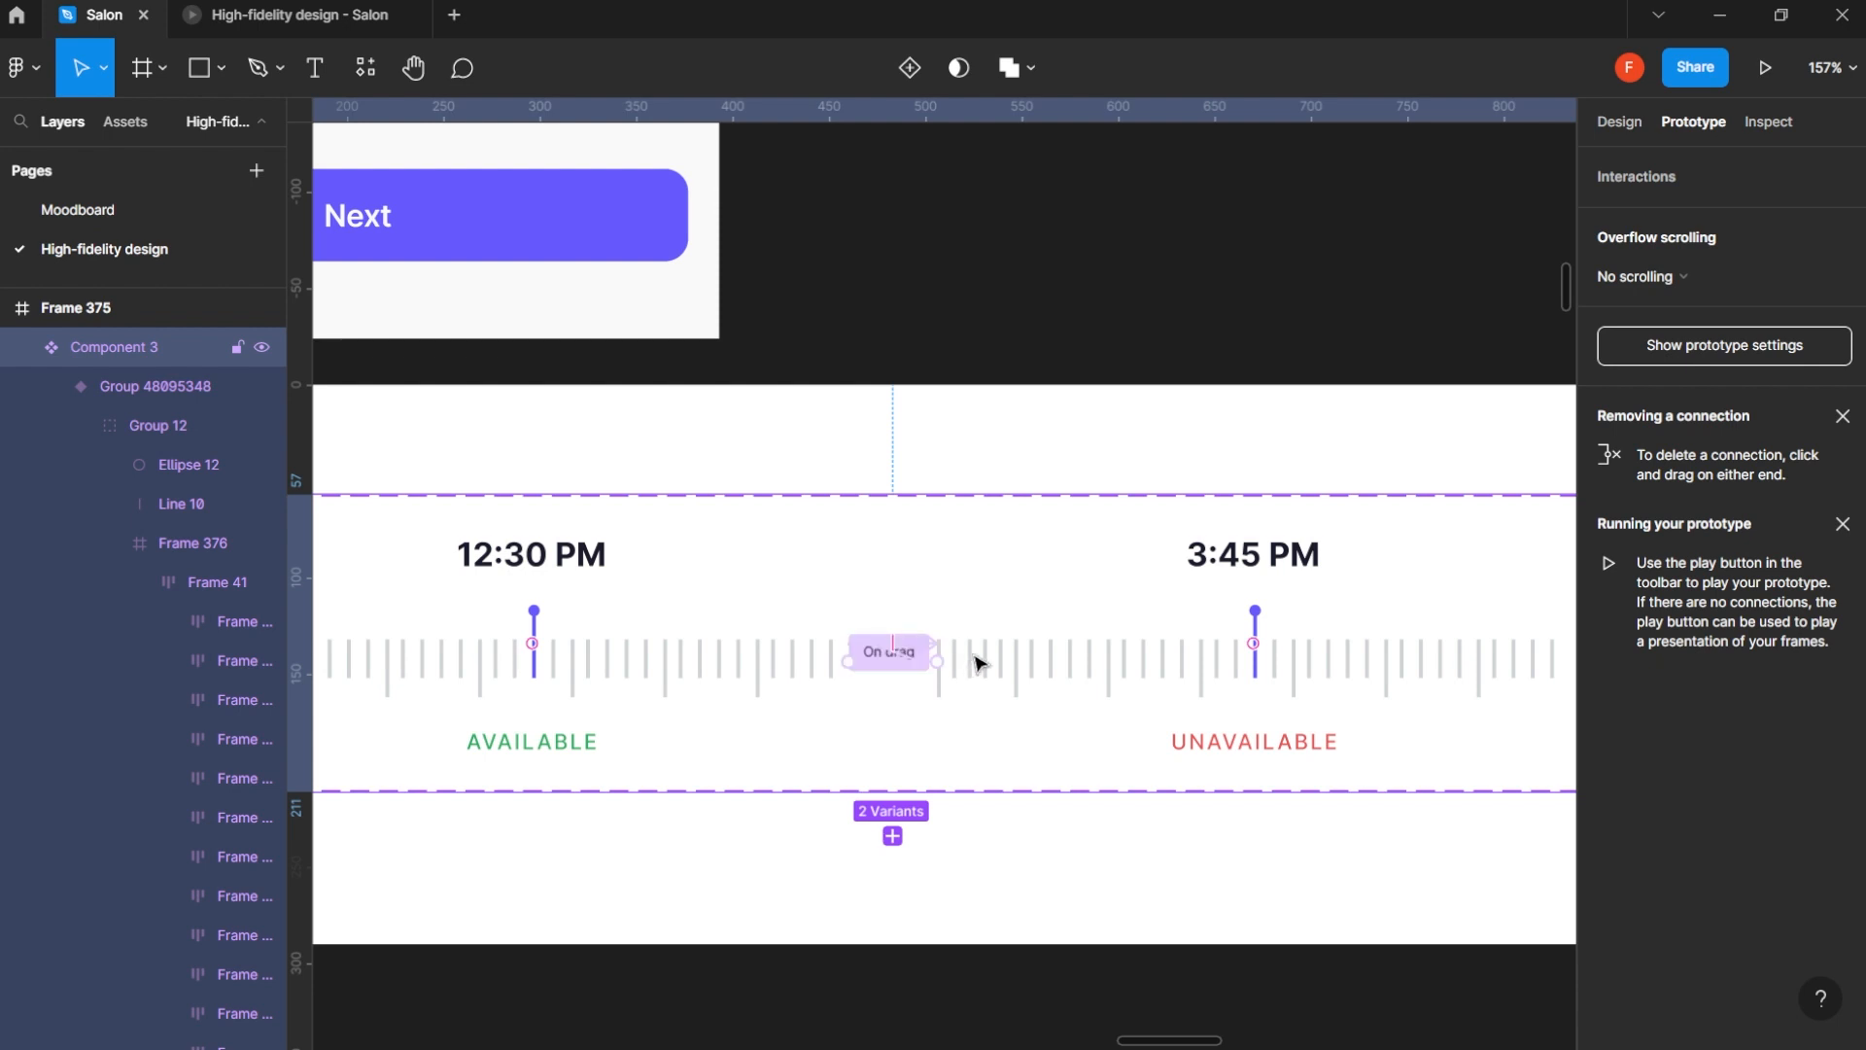
{"action": "left_click", "coordinate": [164, 387]}
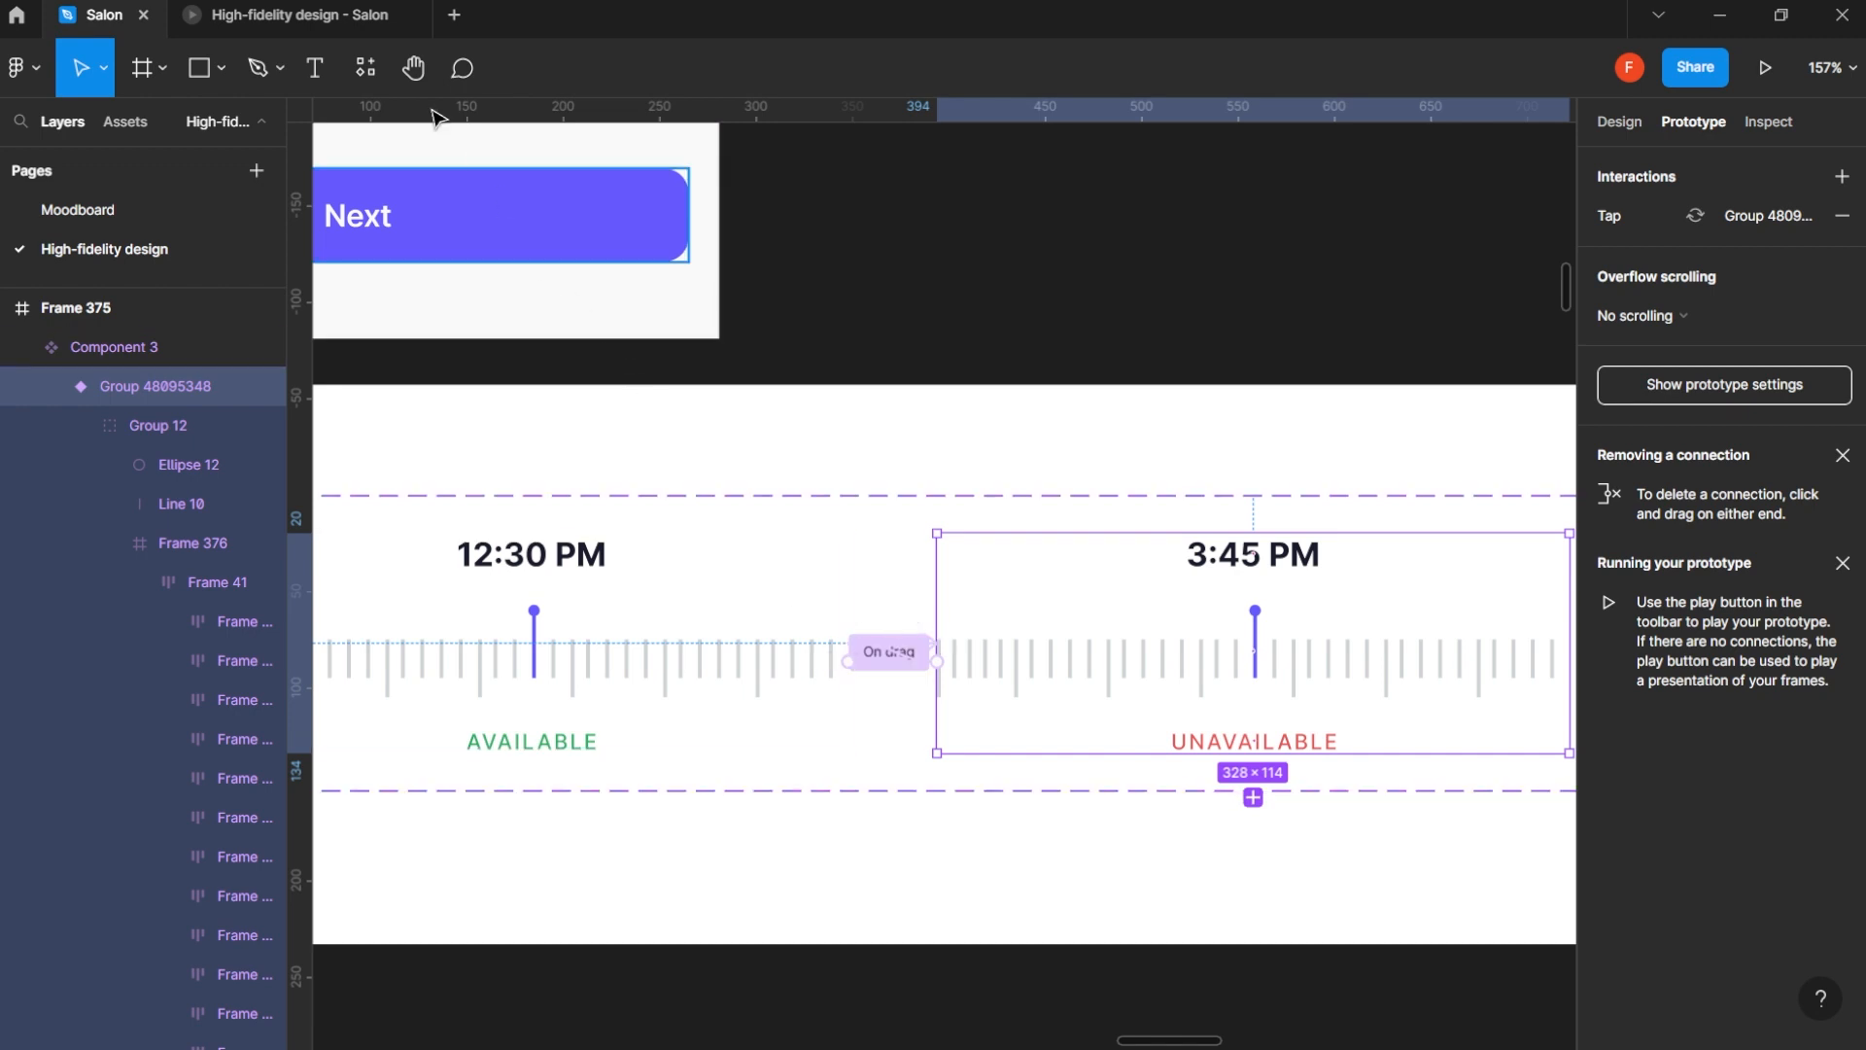
{"action": "left_click", "coordinate": [248, 14]}
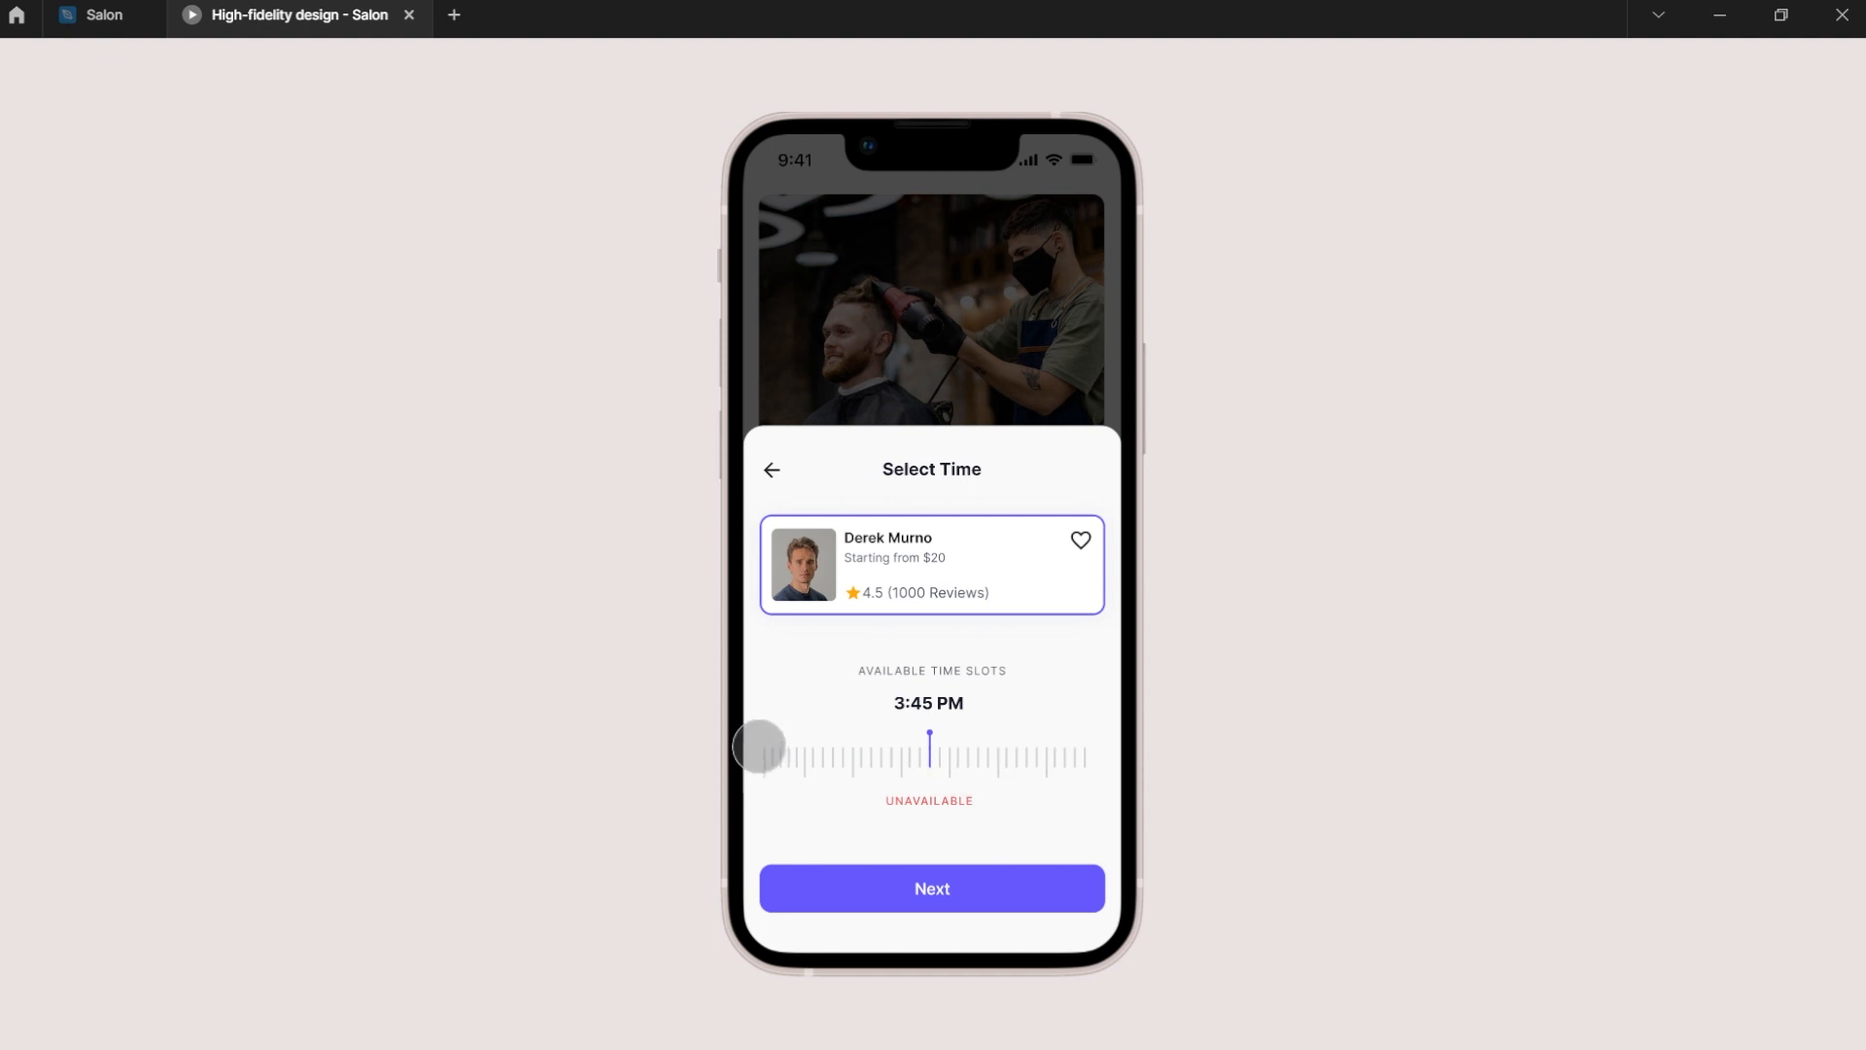
{"action": "left_click", "coordinate": [115, 14]}
- Remove the On tap connection from the 3:45 PM variant to the 12:30 PM variant
{"action": "scroll", "coordinate": [768, 603], "scroll_direction": "down", "scroll_amount": 5}
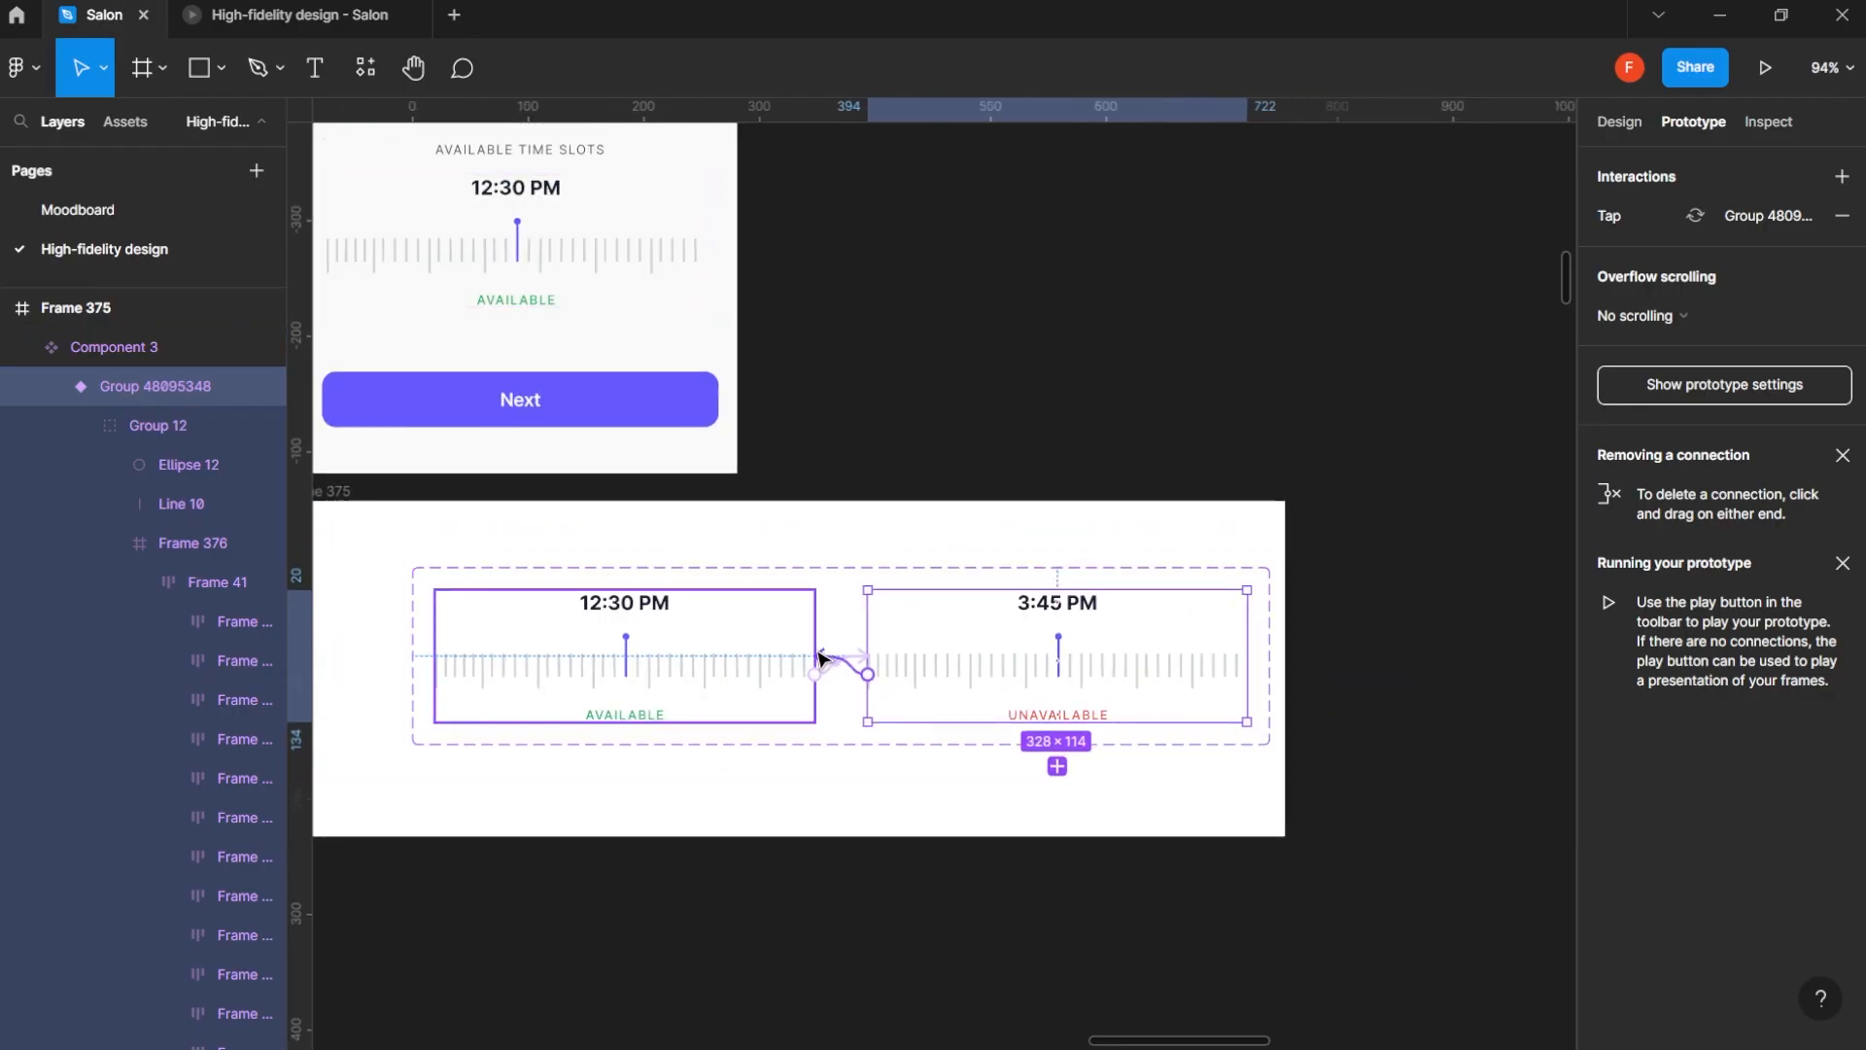
{"action": "left_click", "coordinate": [816, 664]}
{"action": "left_click_drag", "start_coordinate": [820, 718], "coordinate": [822, 722]}
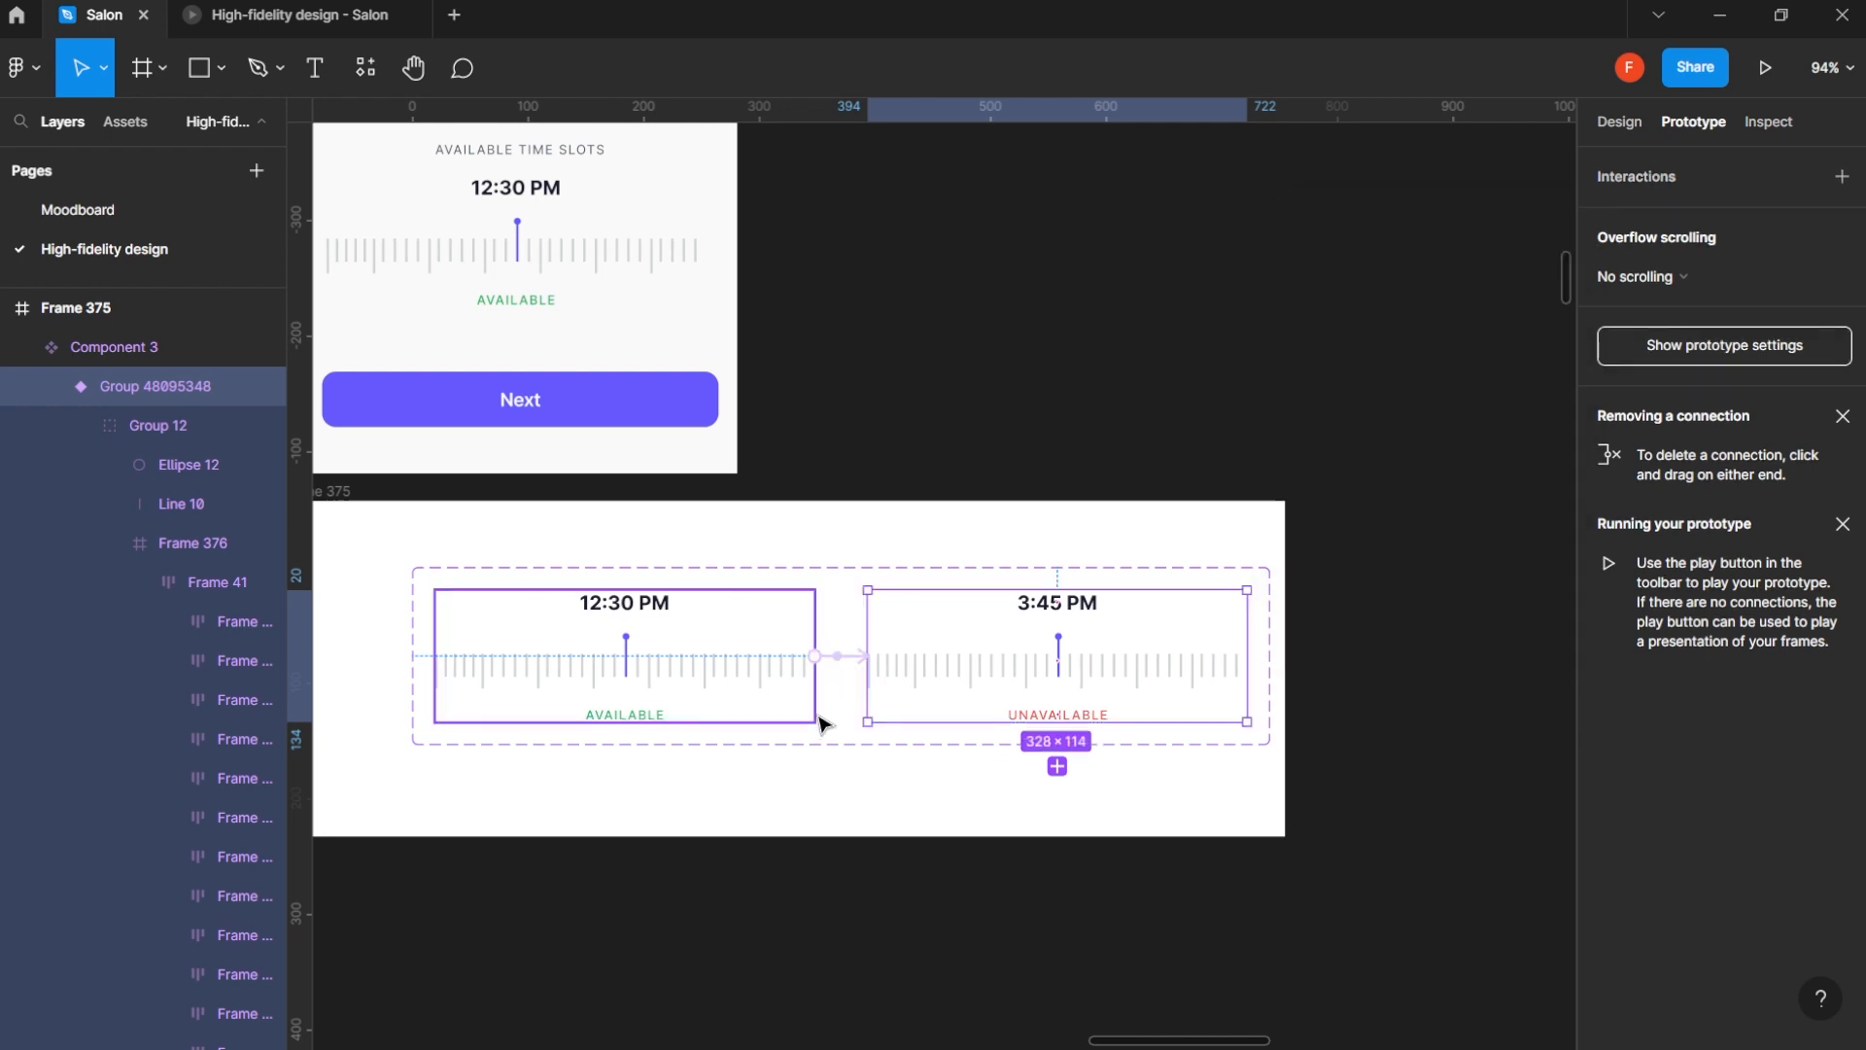
- Add an On drag interaction from the 3:45 PM variant that changes back to the 12:30 PM variant with Smart animate
{"action": "left_click_drag", "start_coordinate": [868, 677], "coordinate": [792, 698]}
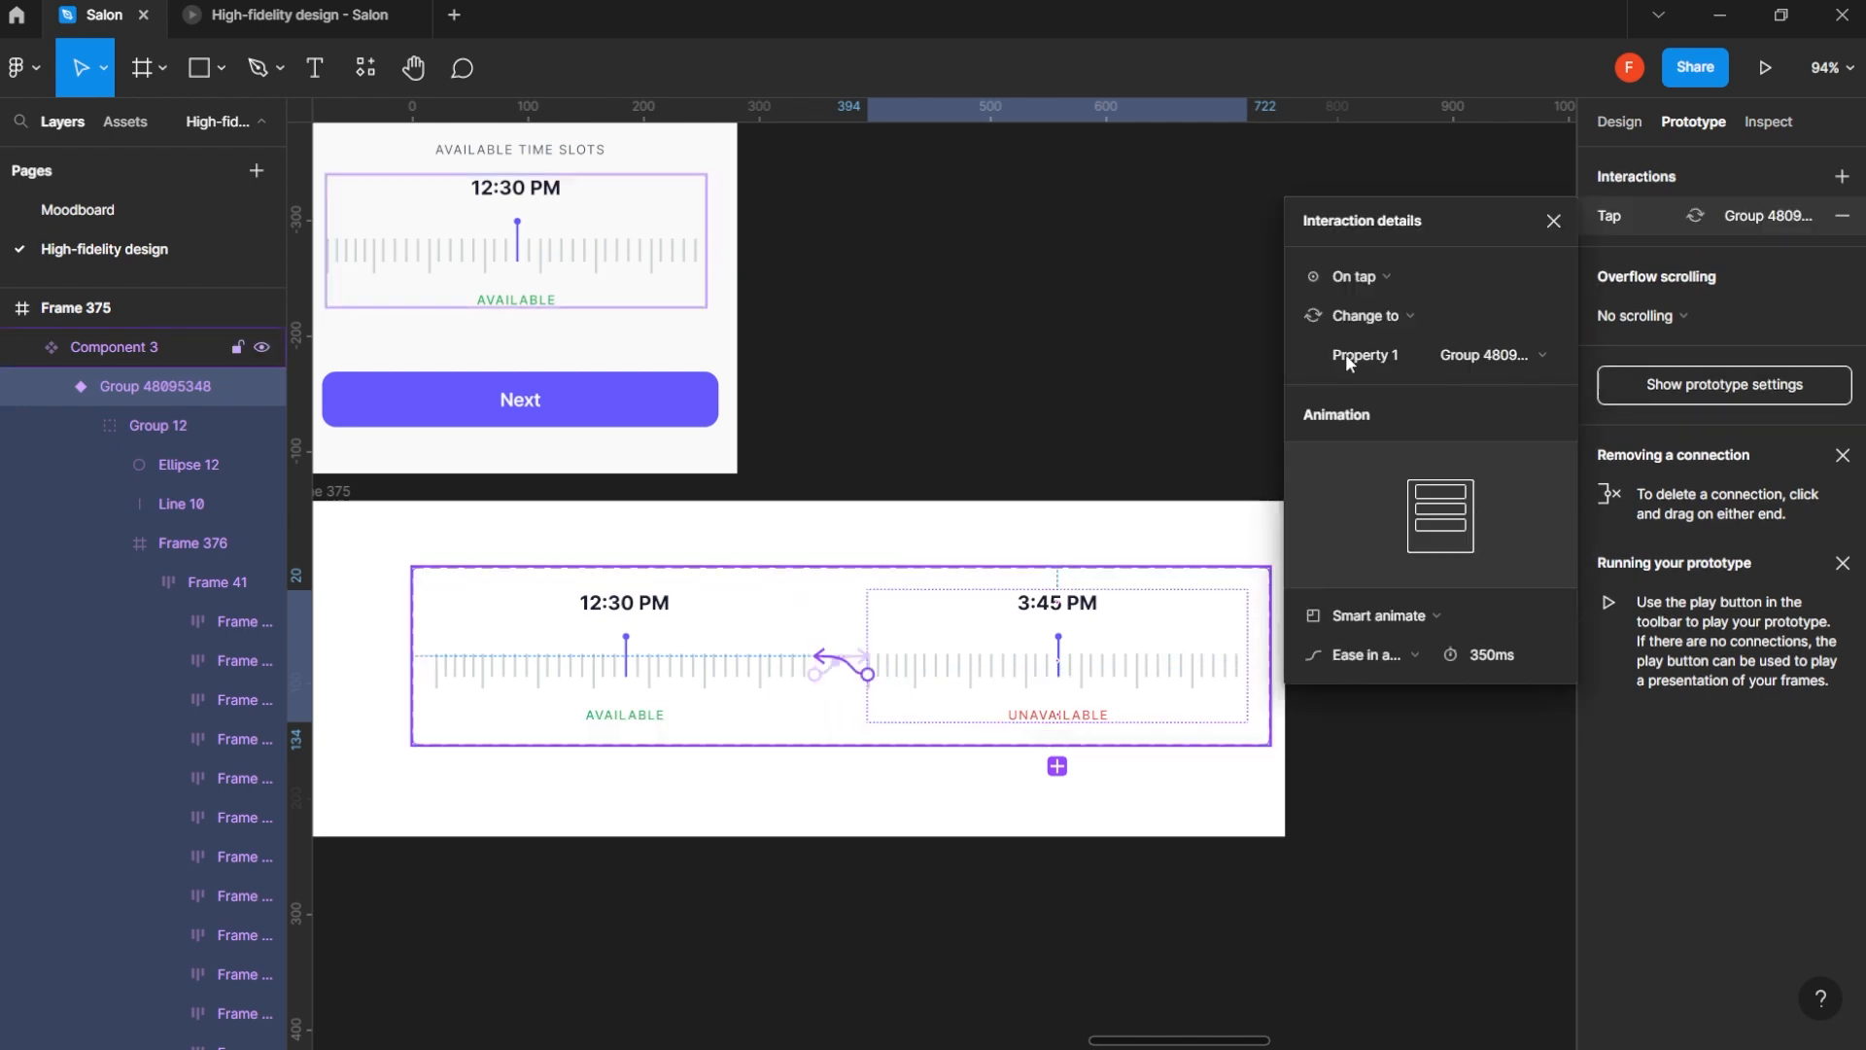
{"action": "left_click", "coordinate": [1402, 276]}
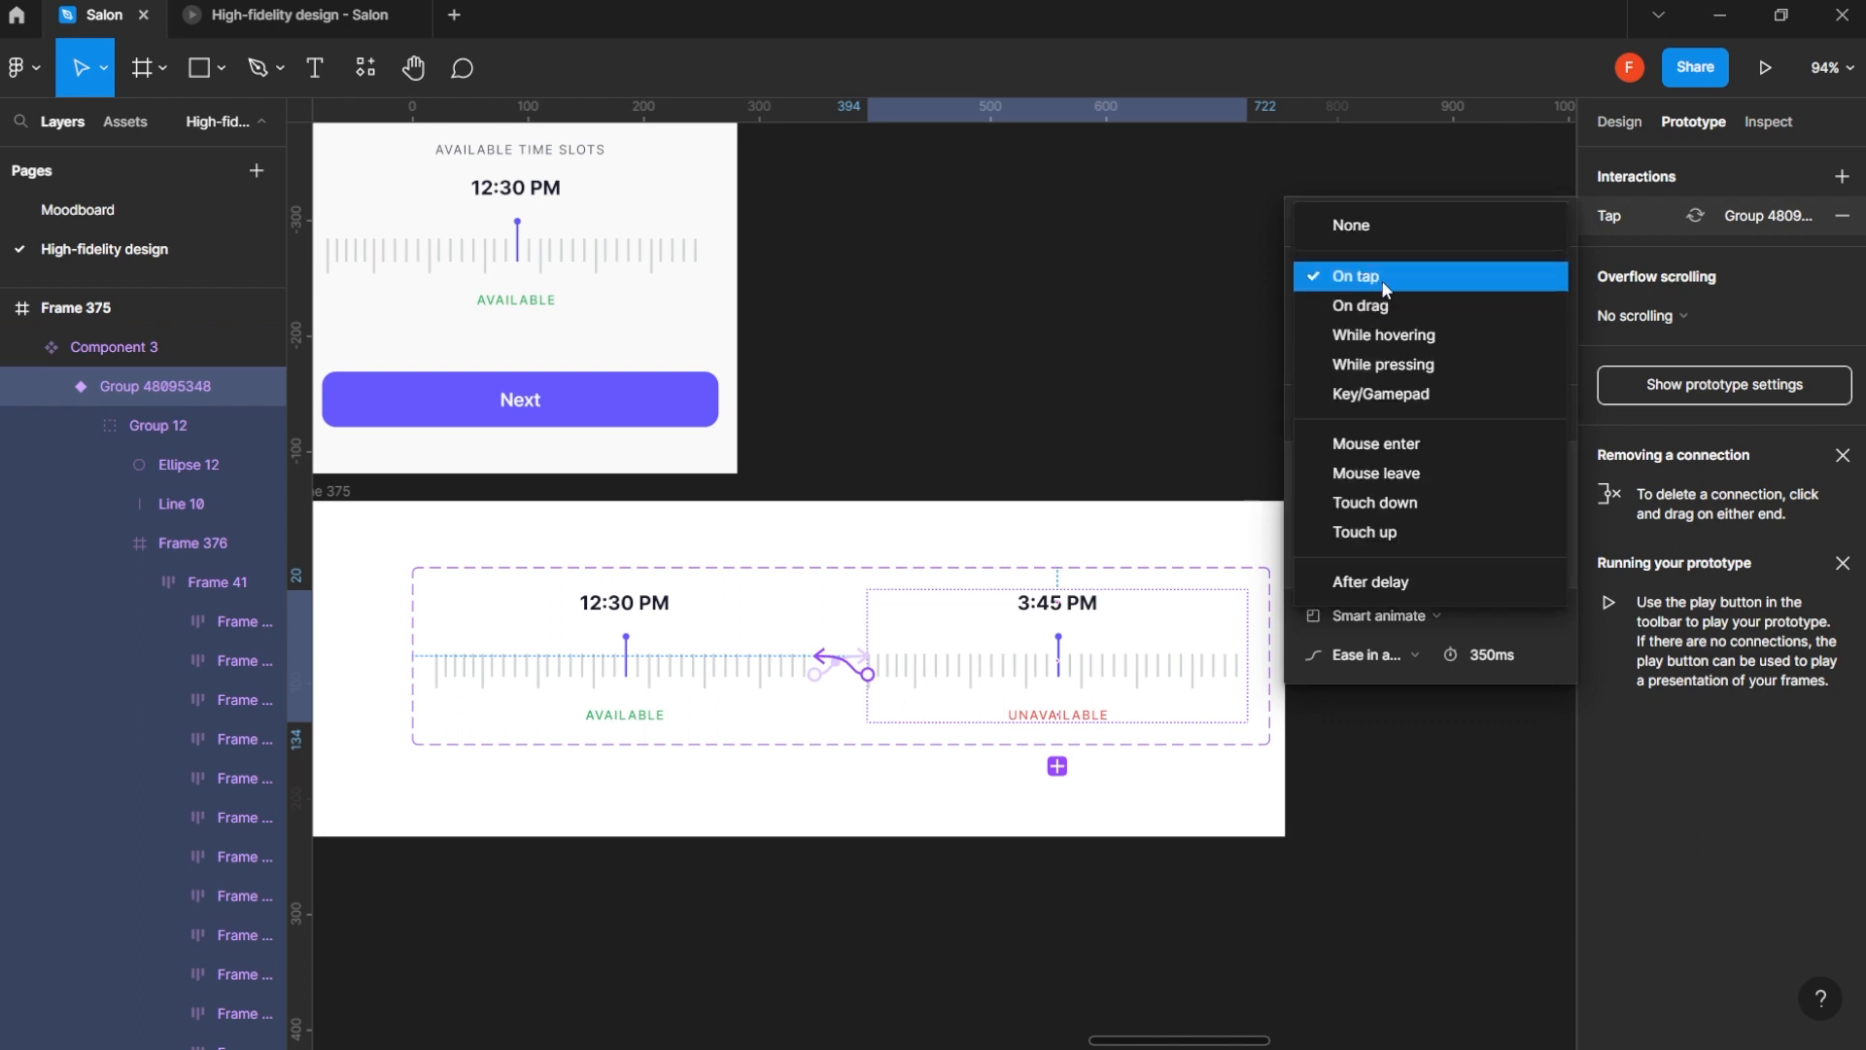
{"action": "left_click", "coordinate": [1385, 309]}
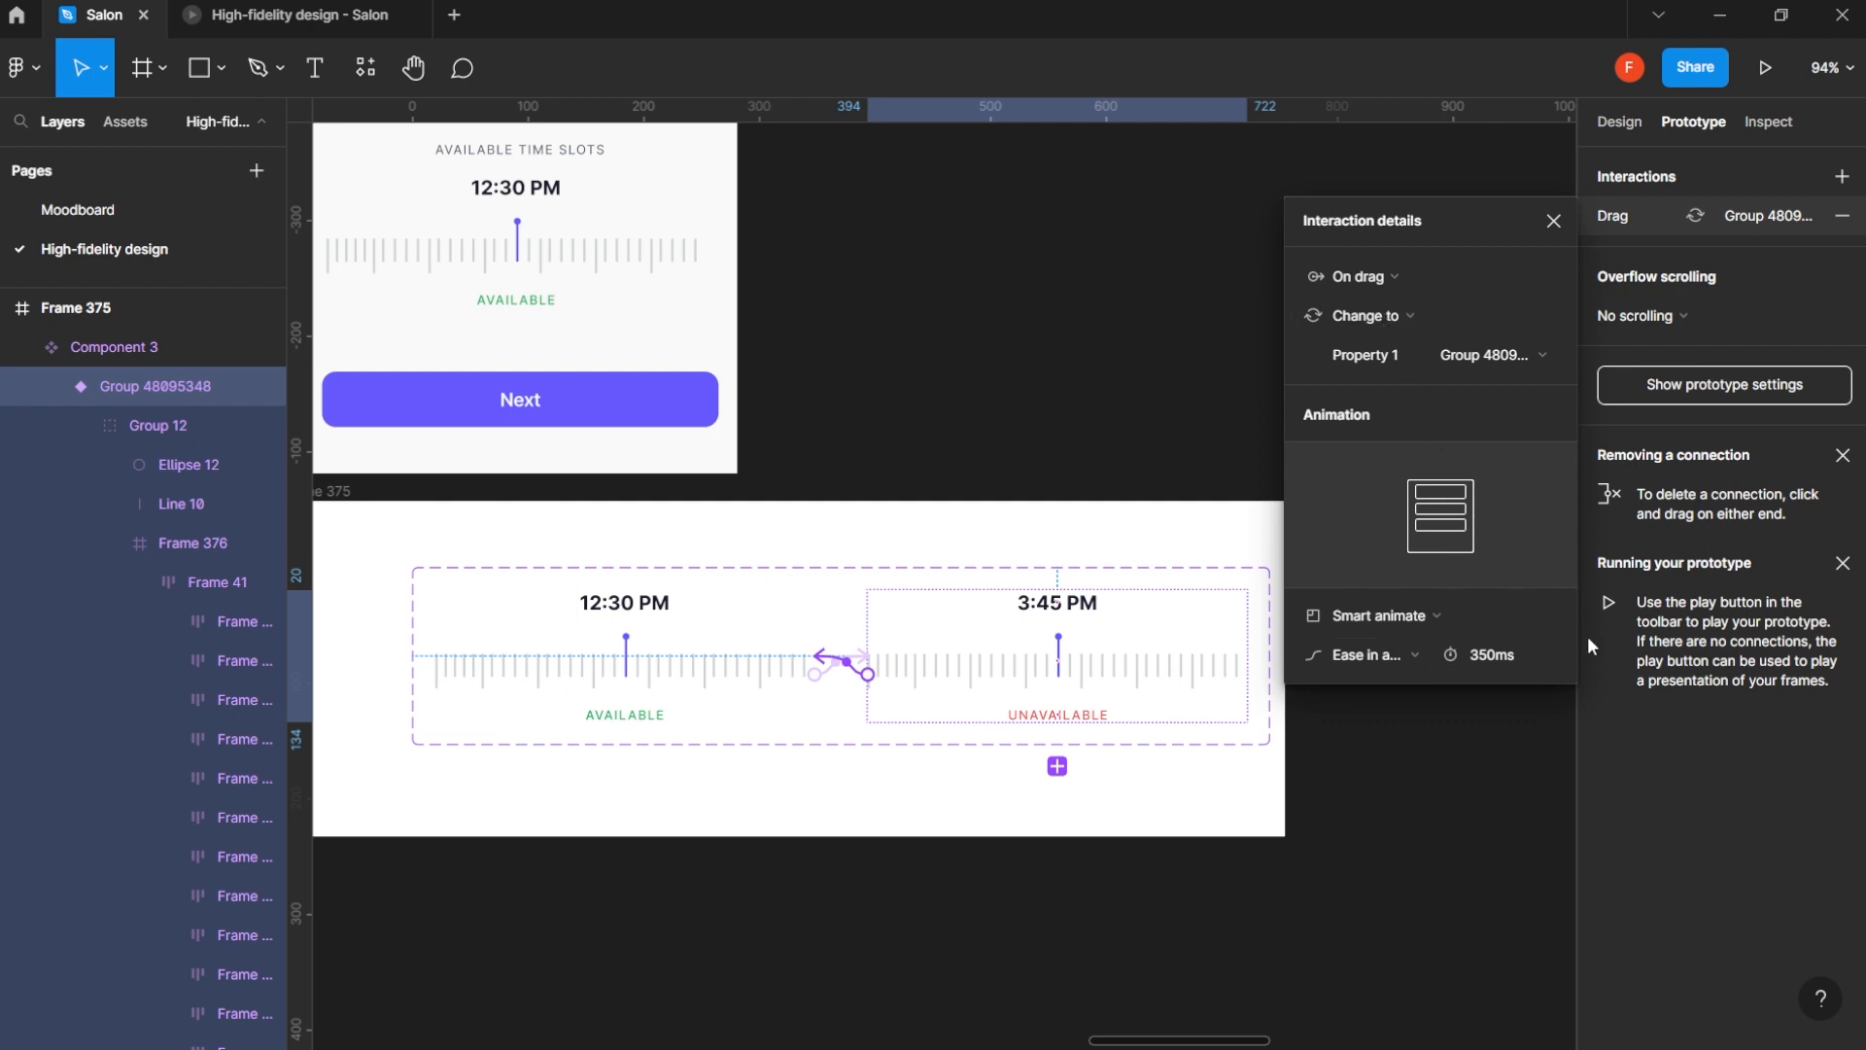
{"action": "left_click", "coordinate": [1552, 223]}
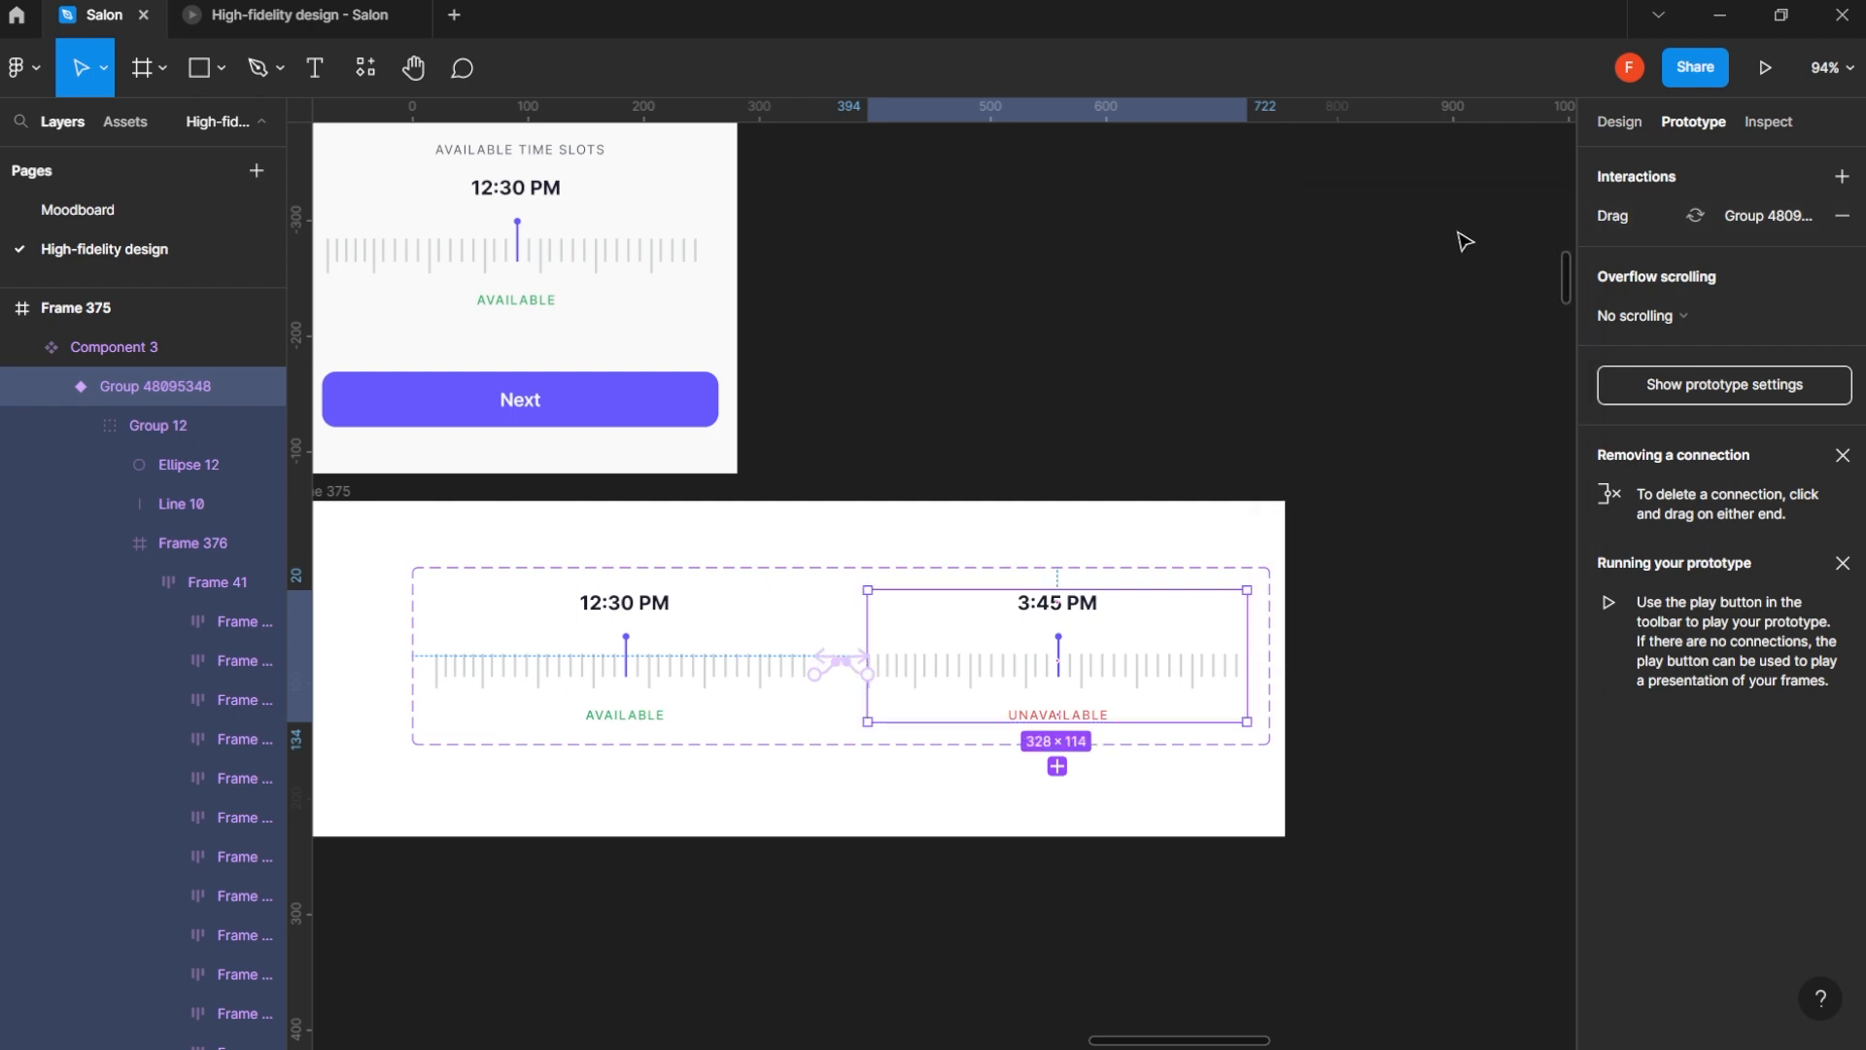
- Test dragging the time ruler back and forth between 12:30 PM and 3:45 PM in the prototype preview, and return to the design file
{"action": "left_click", "coordinate": [292, 33]}
{"action": "left_click_drag", "start_coordinate": [857, 756], "coordinate": [1373, 743]}
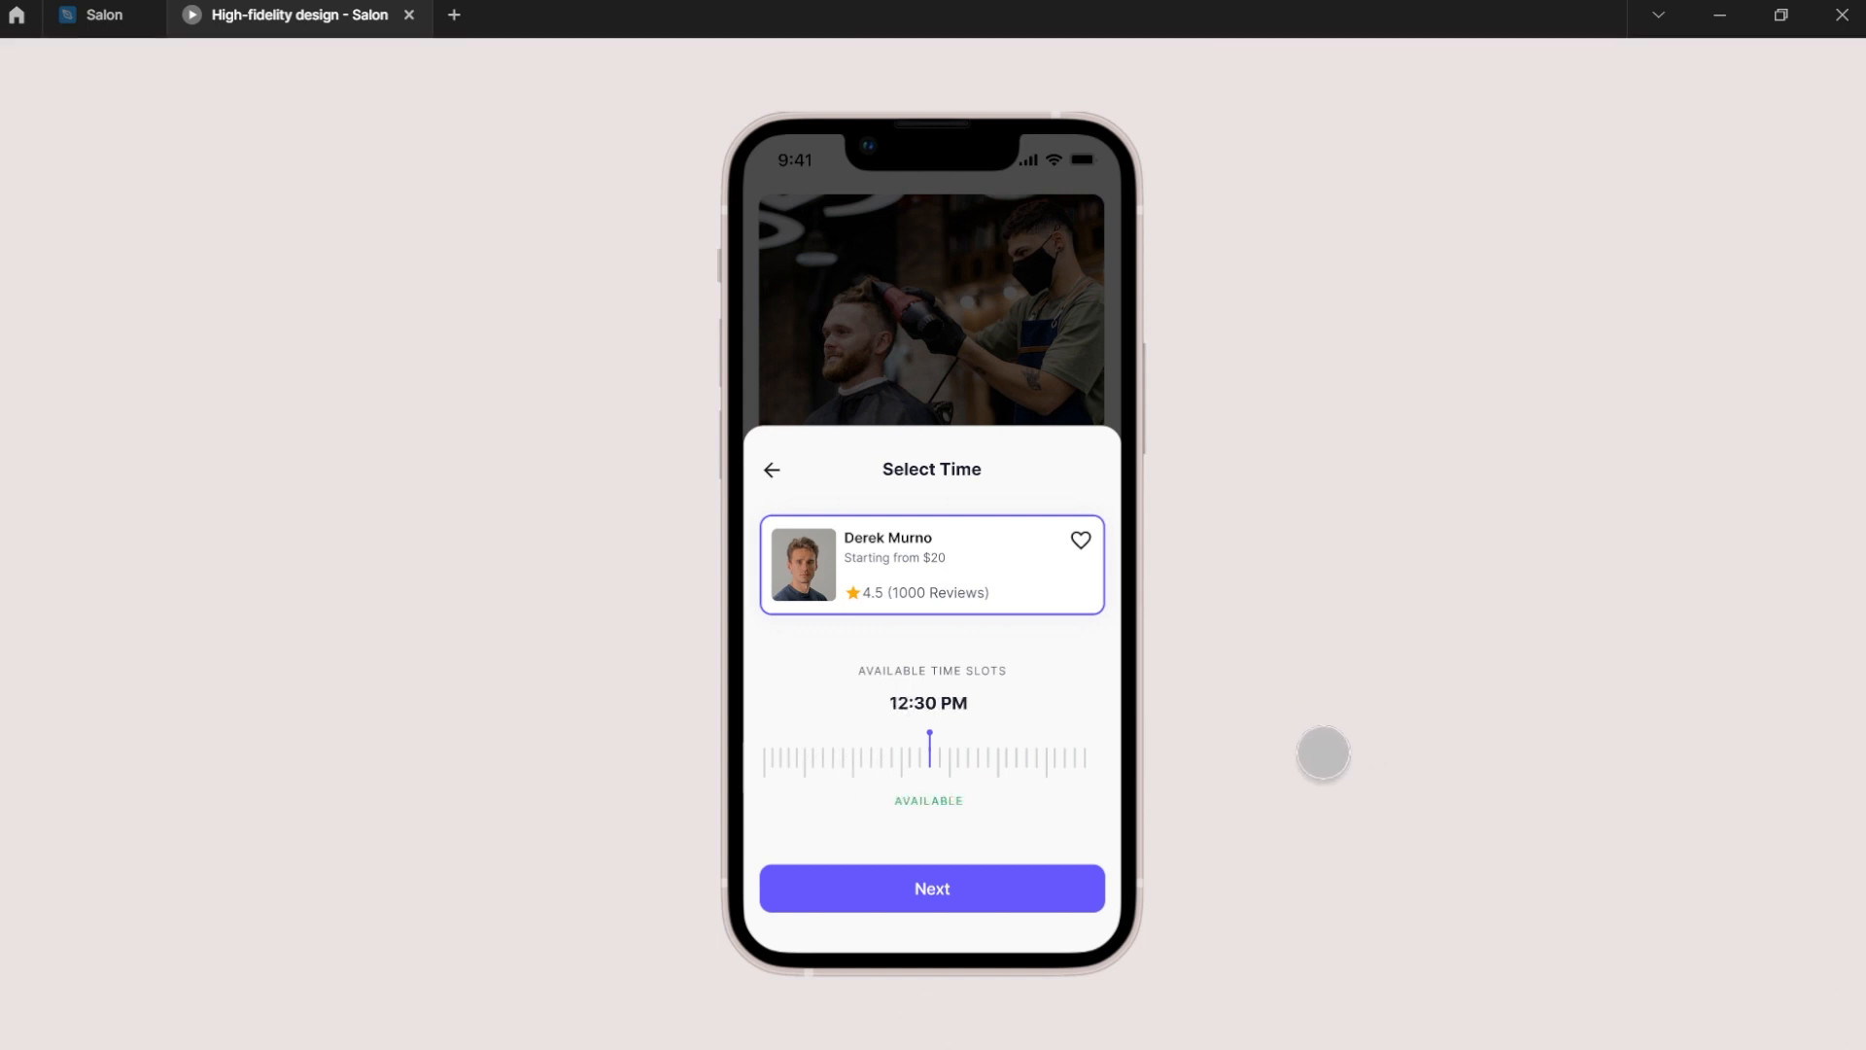
{"action": "left_click_drag", "start_coordinate": [957, 771], "coordinate": [538, 789]}
{"action": "left_click_drag", "start_coordinate": [926, 773], "coordinate": [1378, 759]}
{"action": "left_click_drag", "start_coordinate": [1000, 770], "coordinate": [512, 750]}
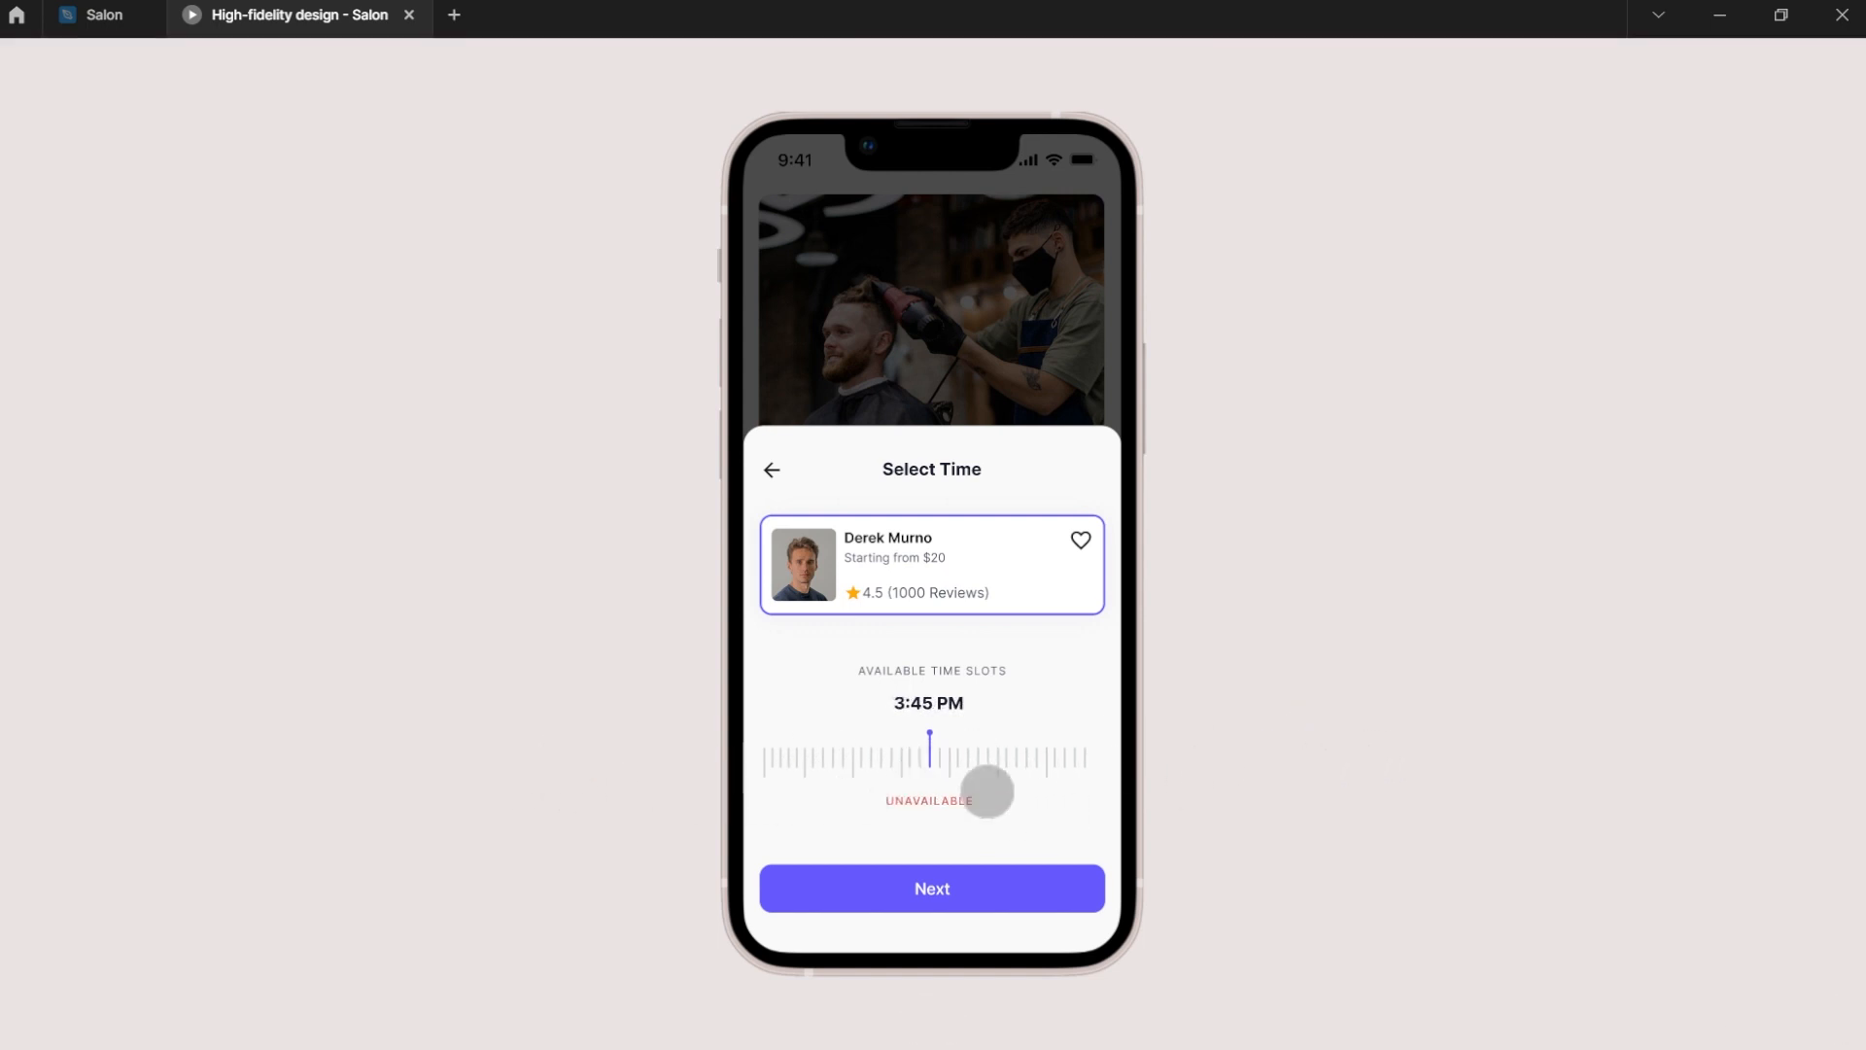
{"action": "left_click_drag", "start_coordinate": [988, 788], "coordinate": [1473, 766]}
{"action": "left_click", "coordinate": [101, 15]}
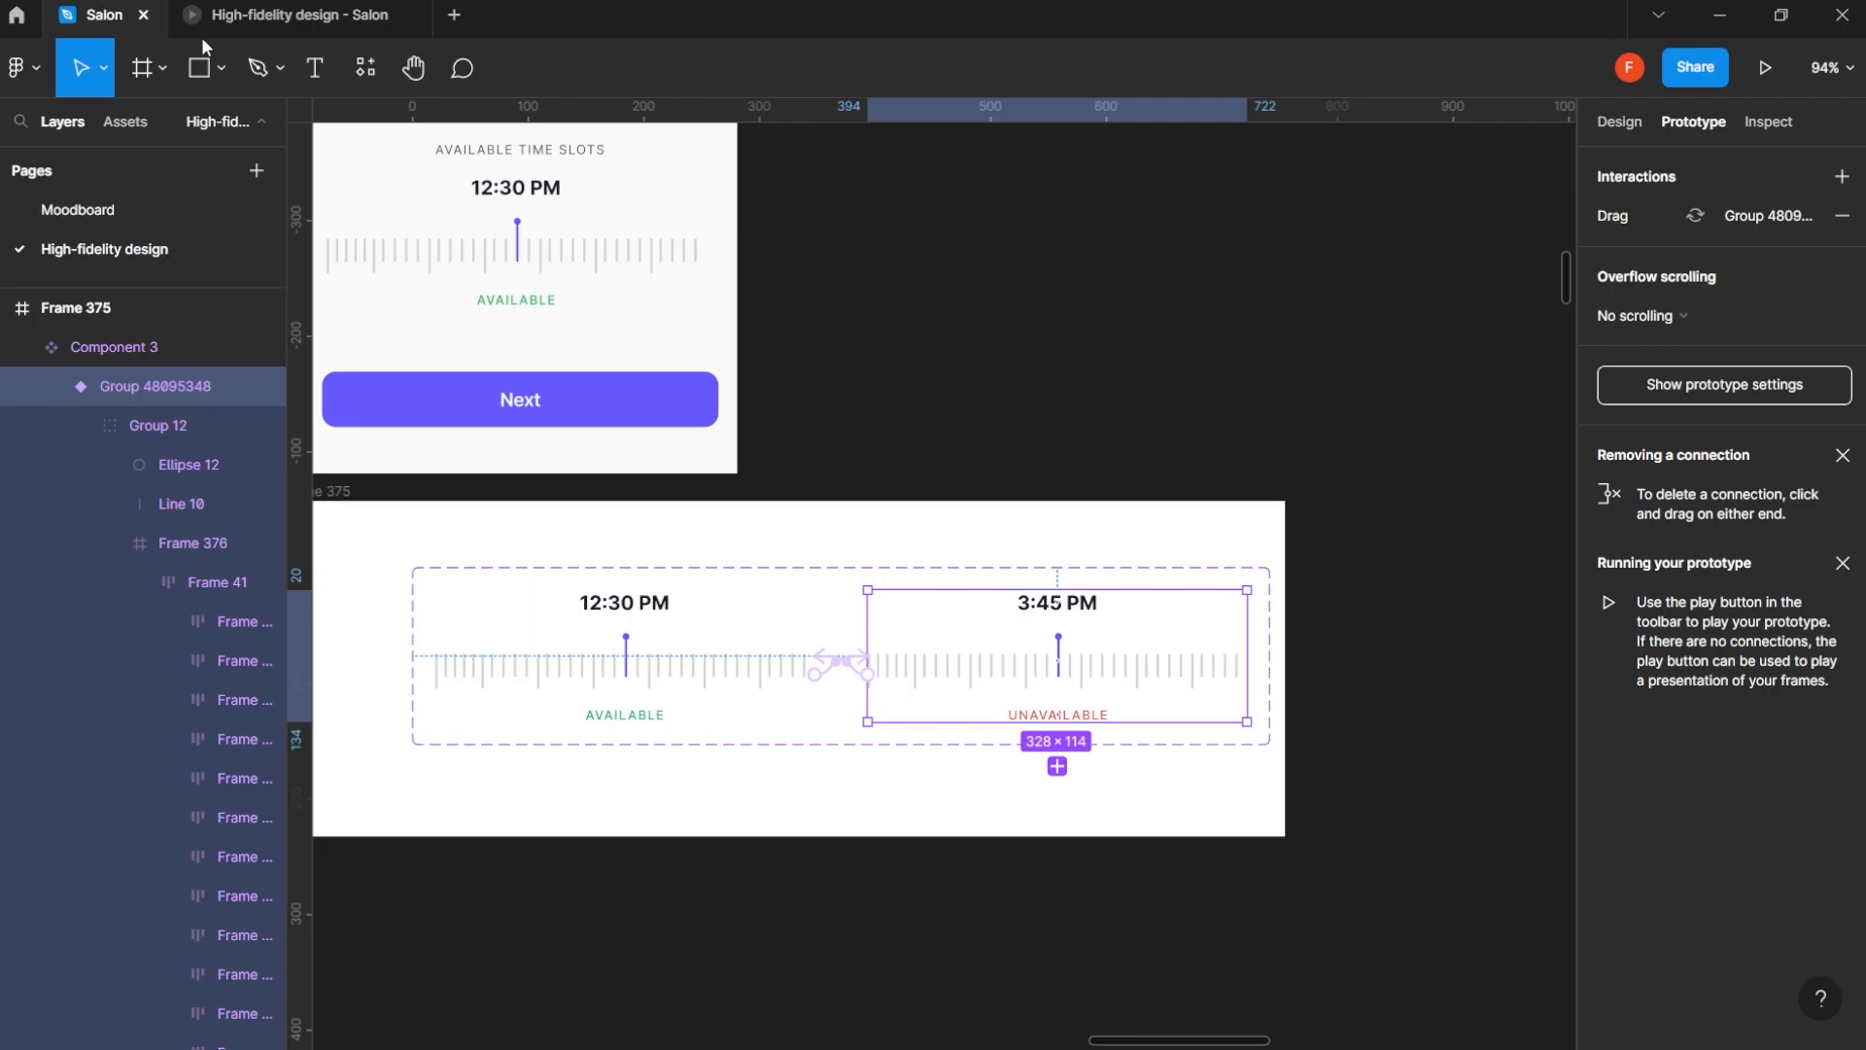
- Set the overflow scrolling of the ruler frame (Frame 376) in the 12:30 PM variant to Horizontal scrolling
{"action": "left_click", "coordinate": [1195, 441]}
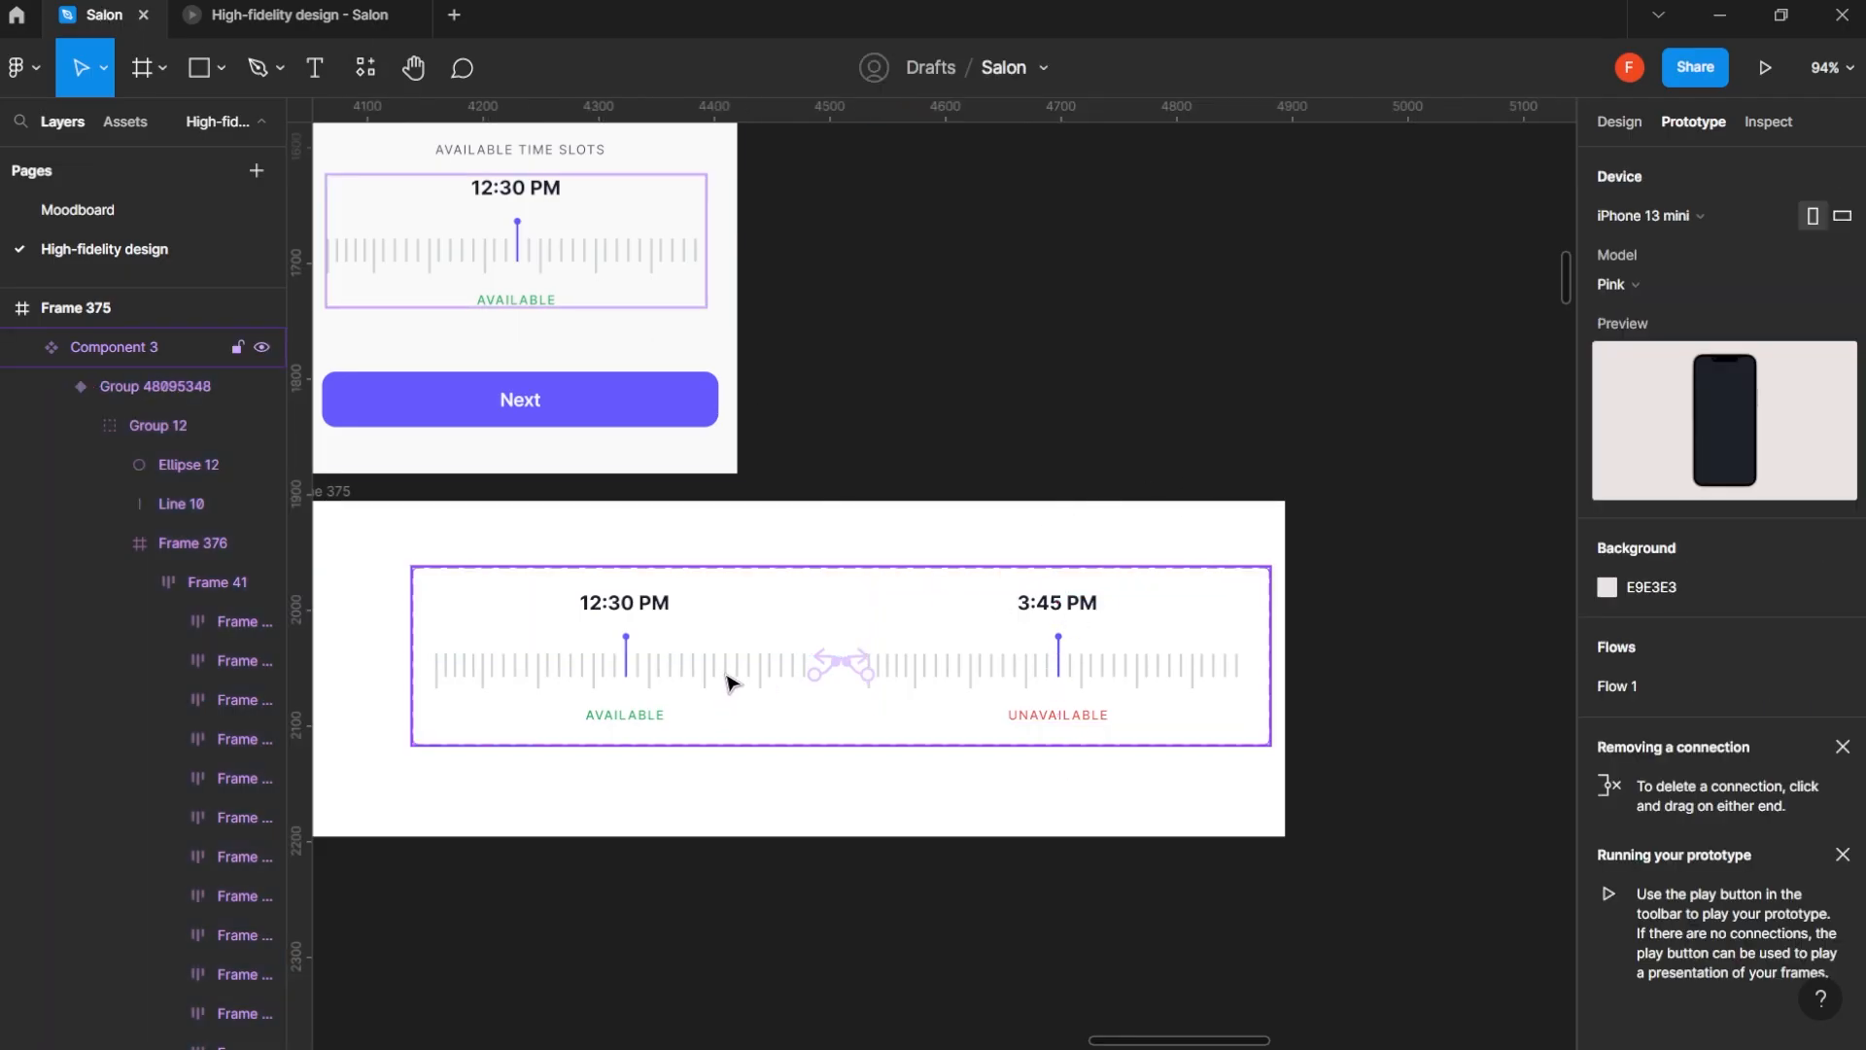
{"action": "left_click", "coordinate": [1620, 131]}
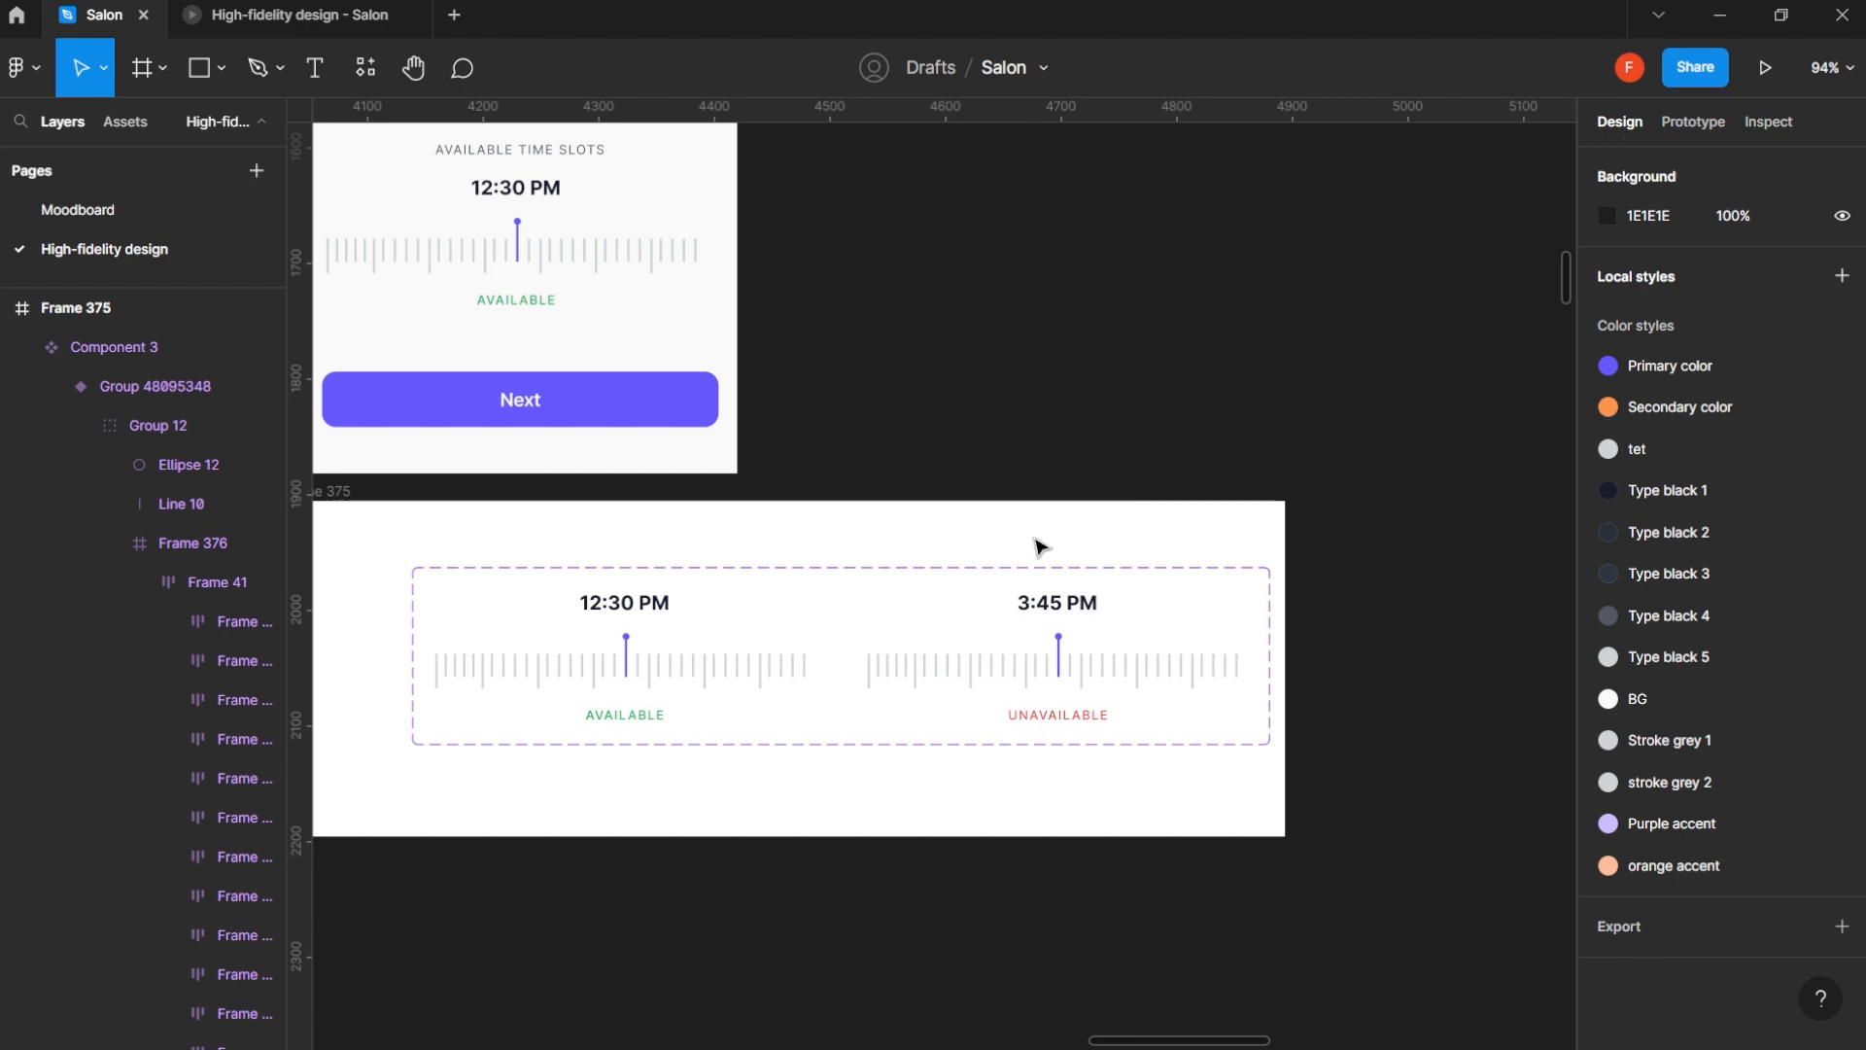
{"action": "left_click", "coordinate": [755, 677]}
{"action": "double_click", "coordinate": [755, 678]}
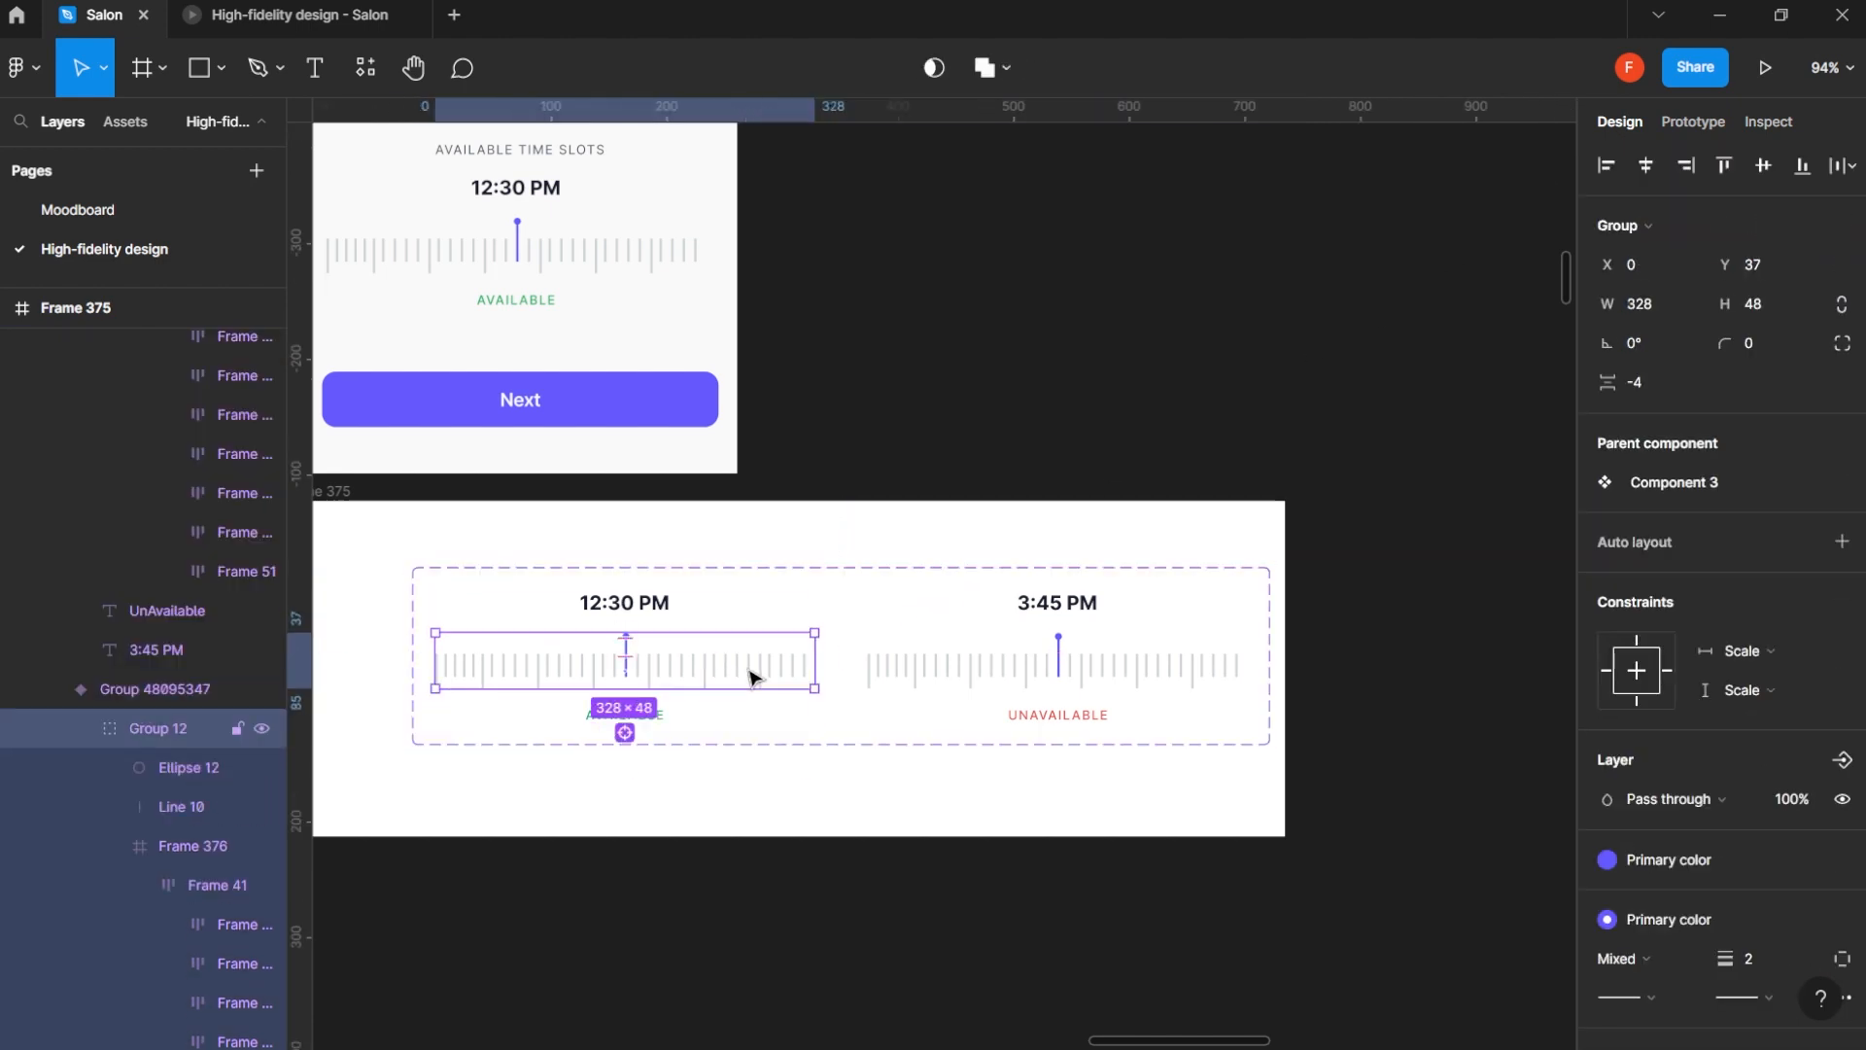
{"action": "left_click", "coordinate": [702, 671], "text": "ctrl"}
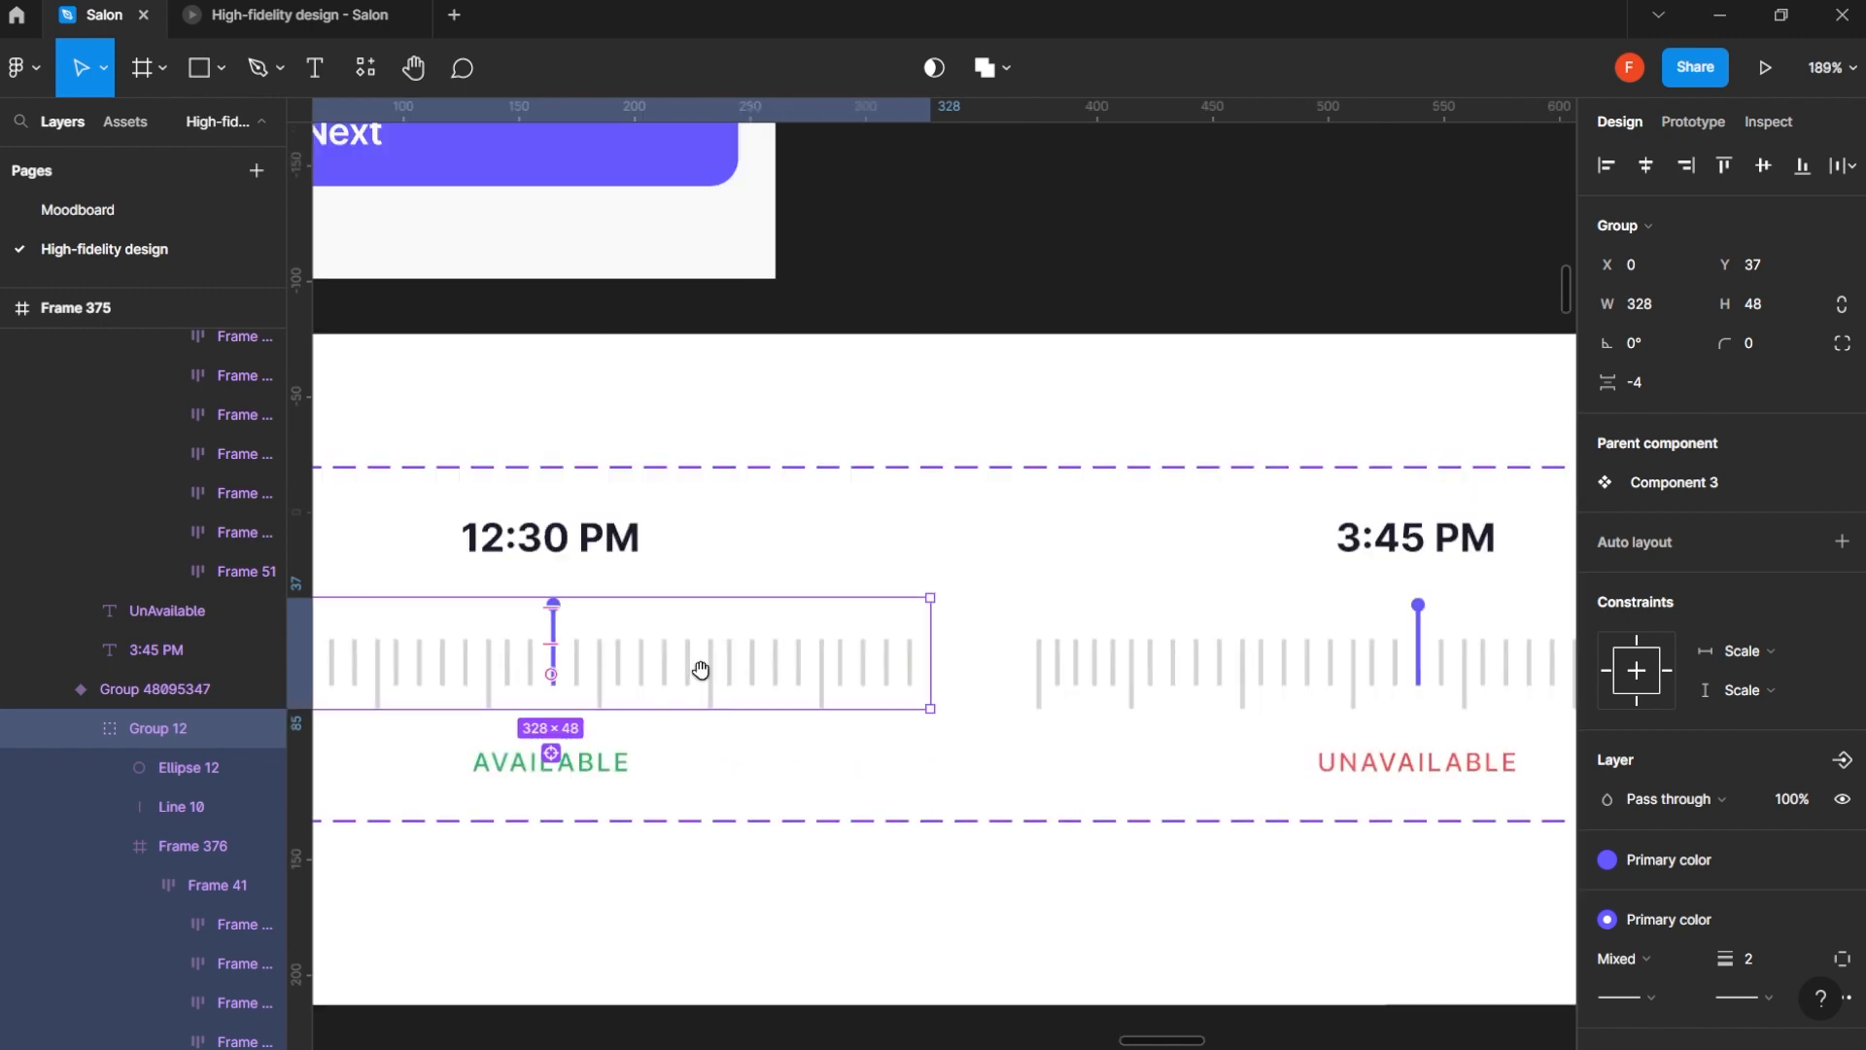
{"action": "left_click_drag", "start_coordinate": [685, 667], "coordinate": [977, 641]}
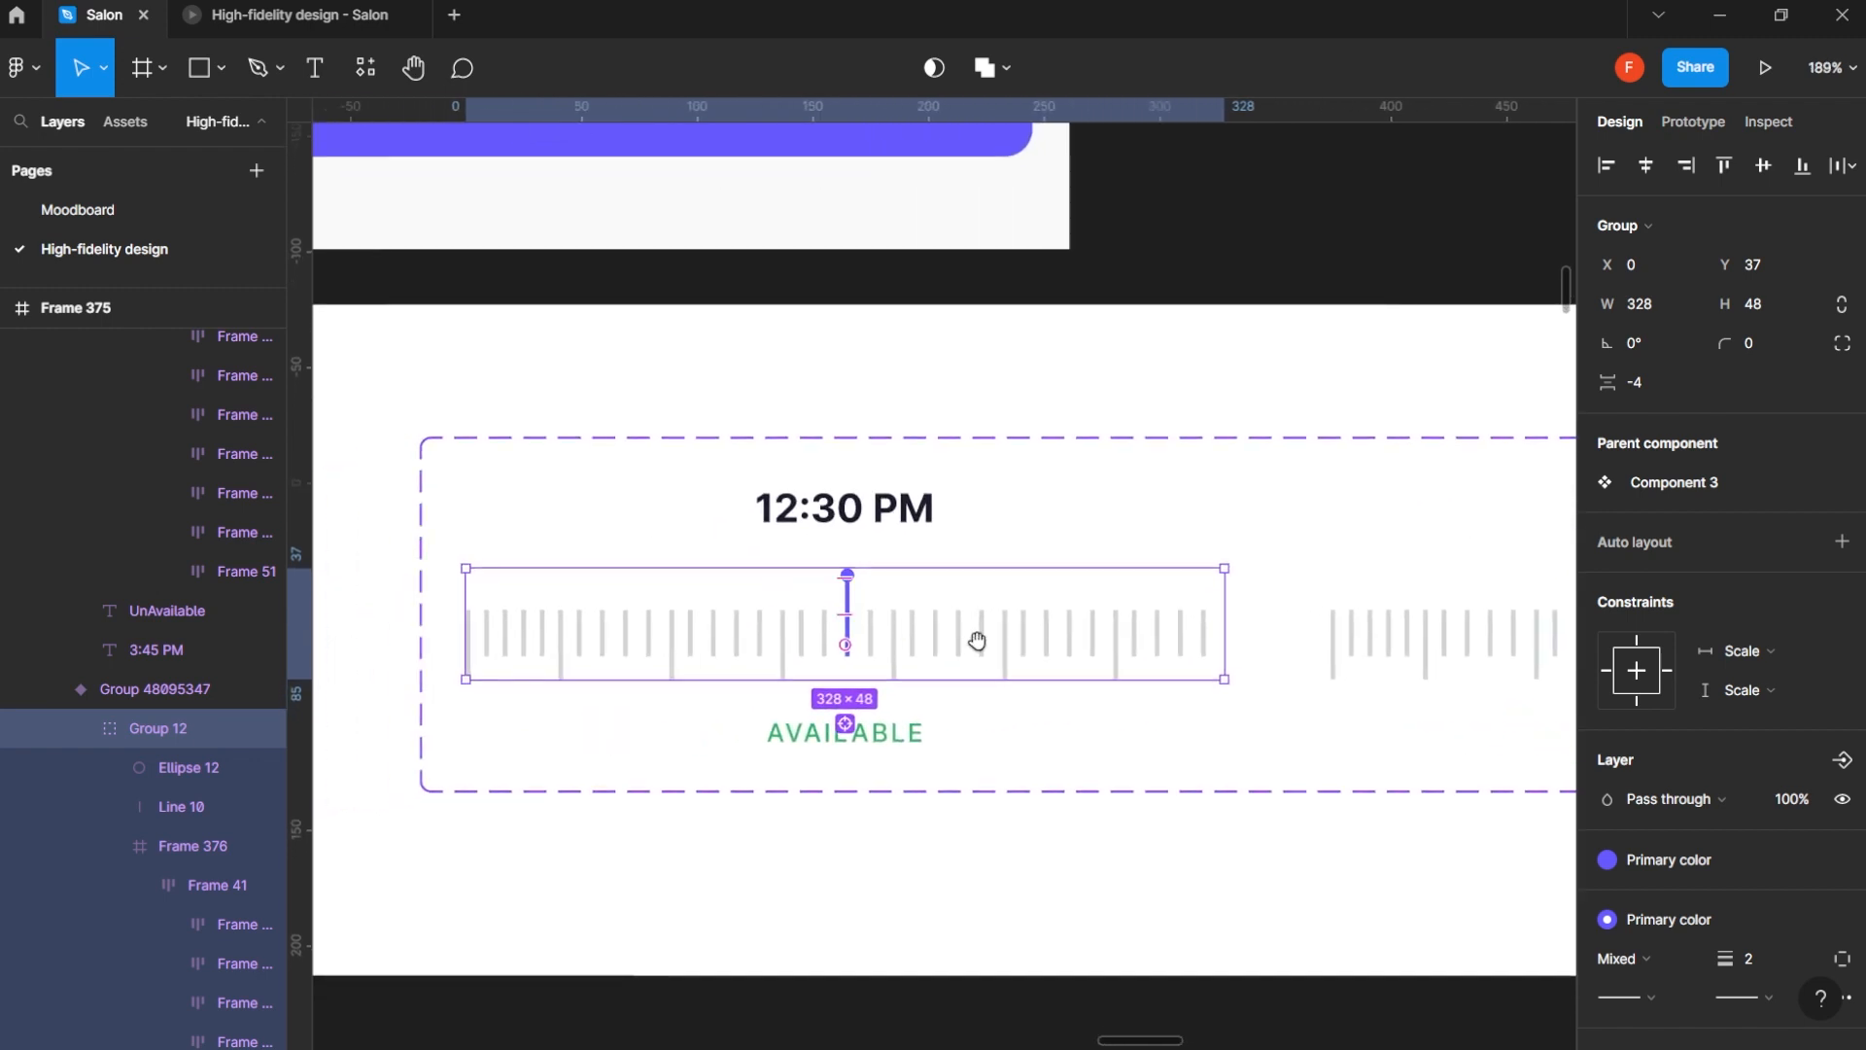
{"action": "left_click", "coordinate": [189, 846]}
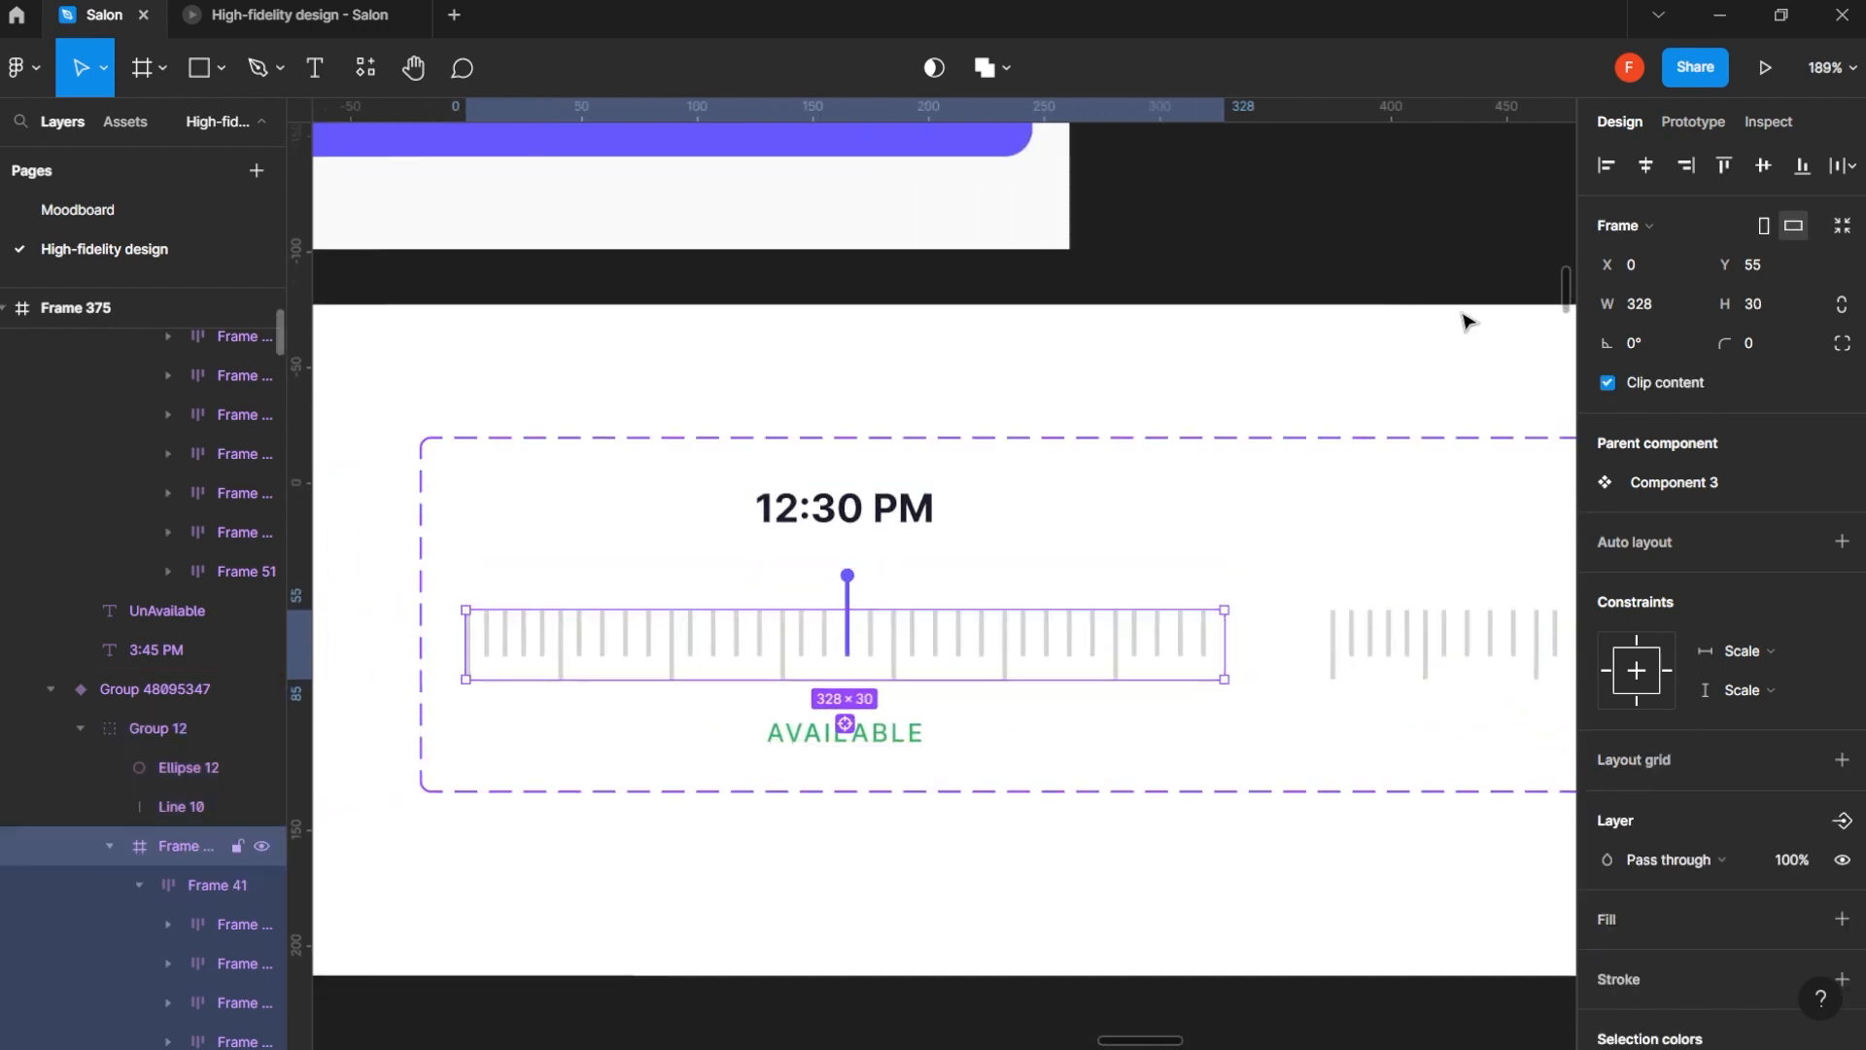
{"action": "left_click", "coordinate": [1694, 123]}
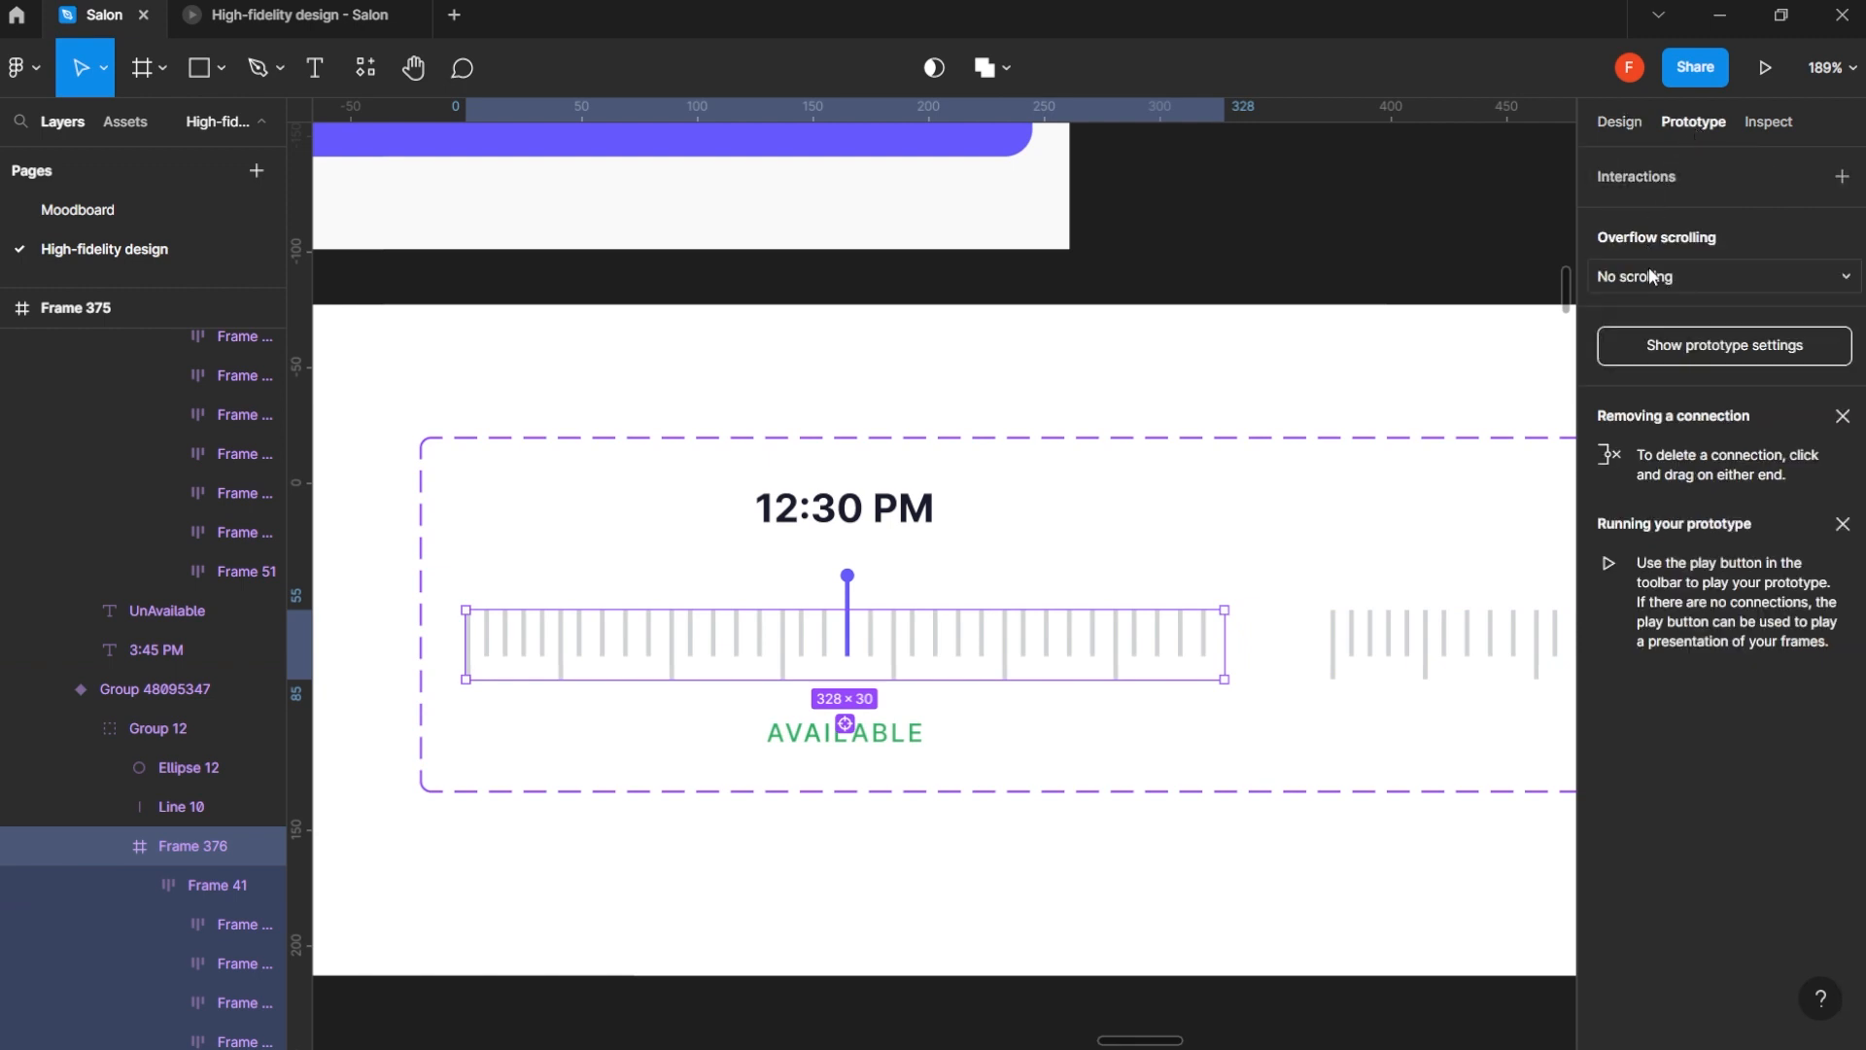
{"action": "left_click", "coordinate": [1652, 276]}
{"action": "left_click", "coordinate": [1687, 304]}
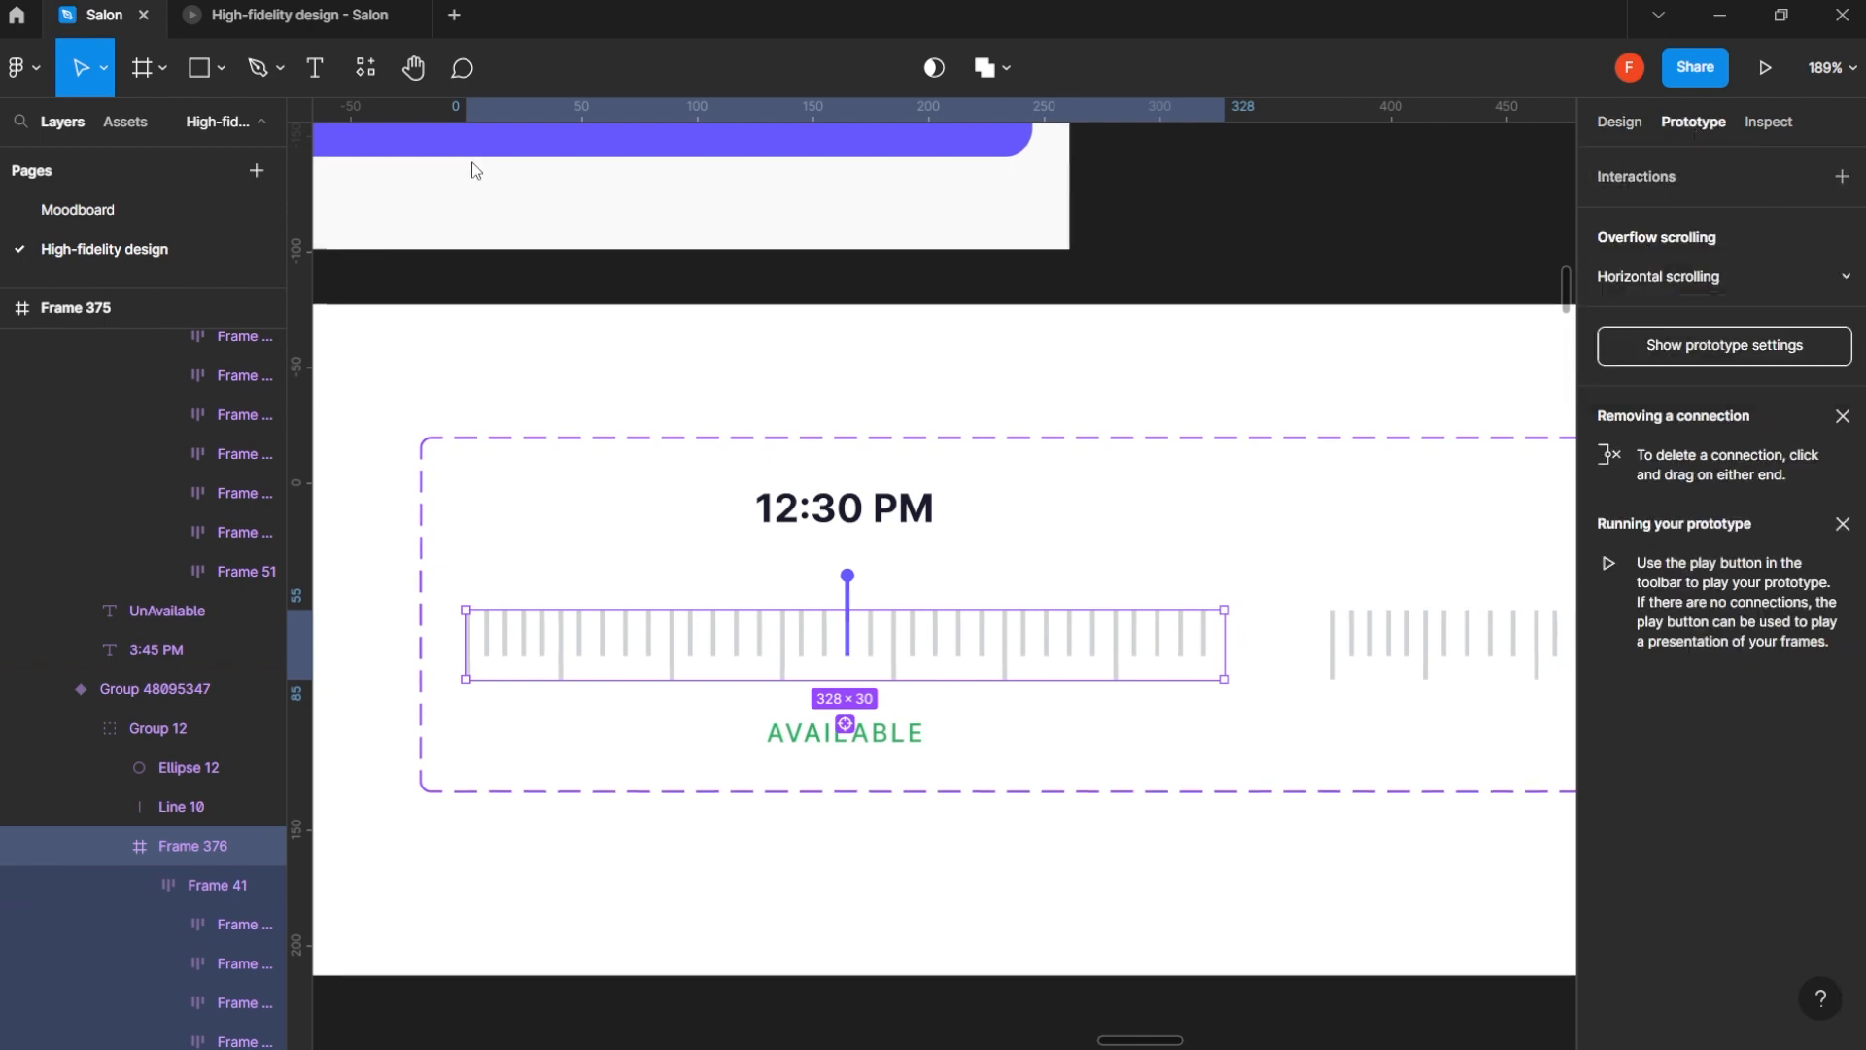
- Preview the prototype again to test the ruler with horizontal scrolling enabled, and go back to the design file
{"action": "left_click", "coordinate": [248, 10]}
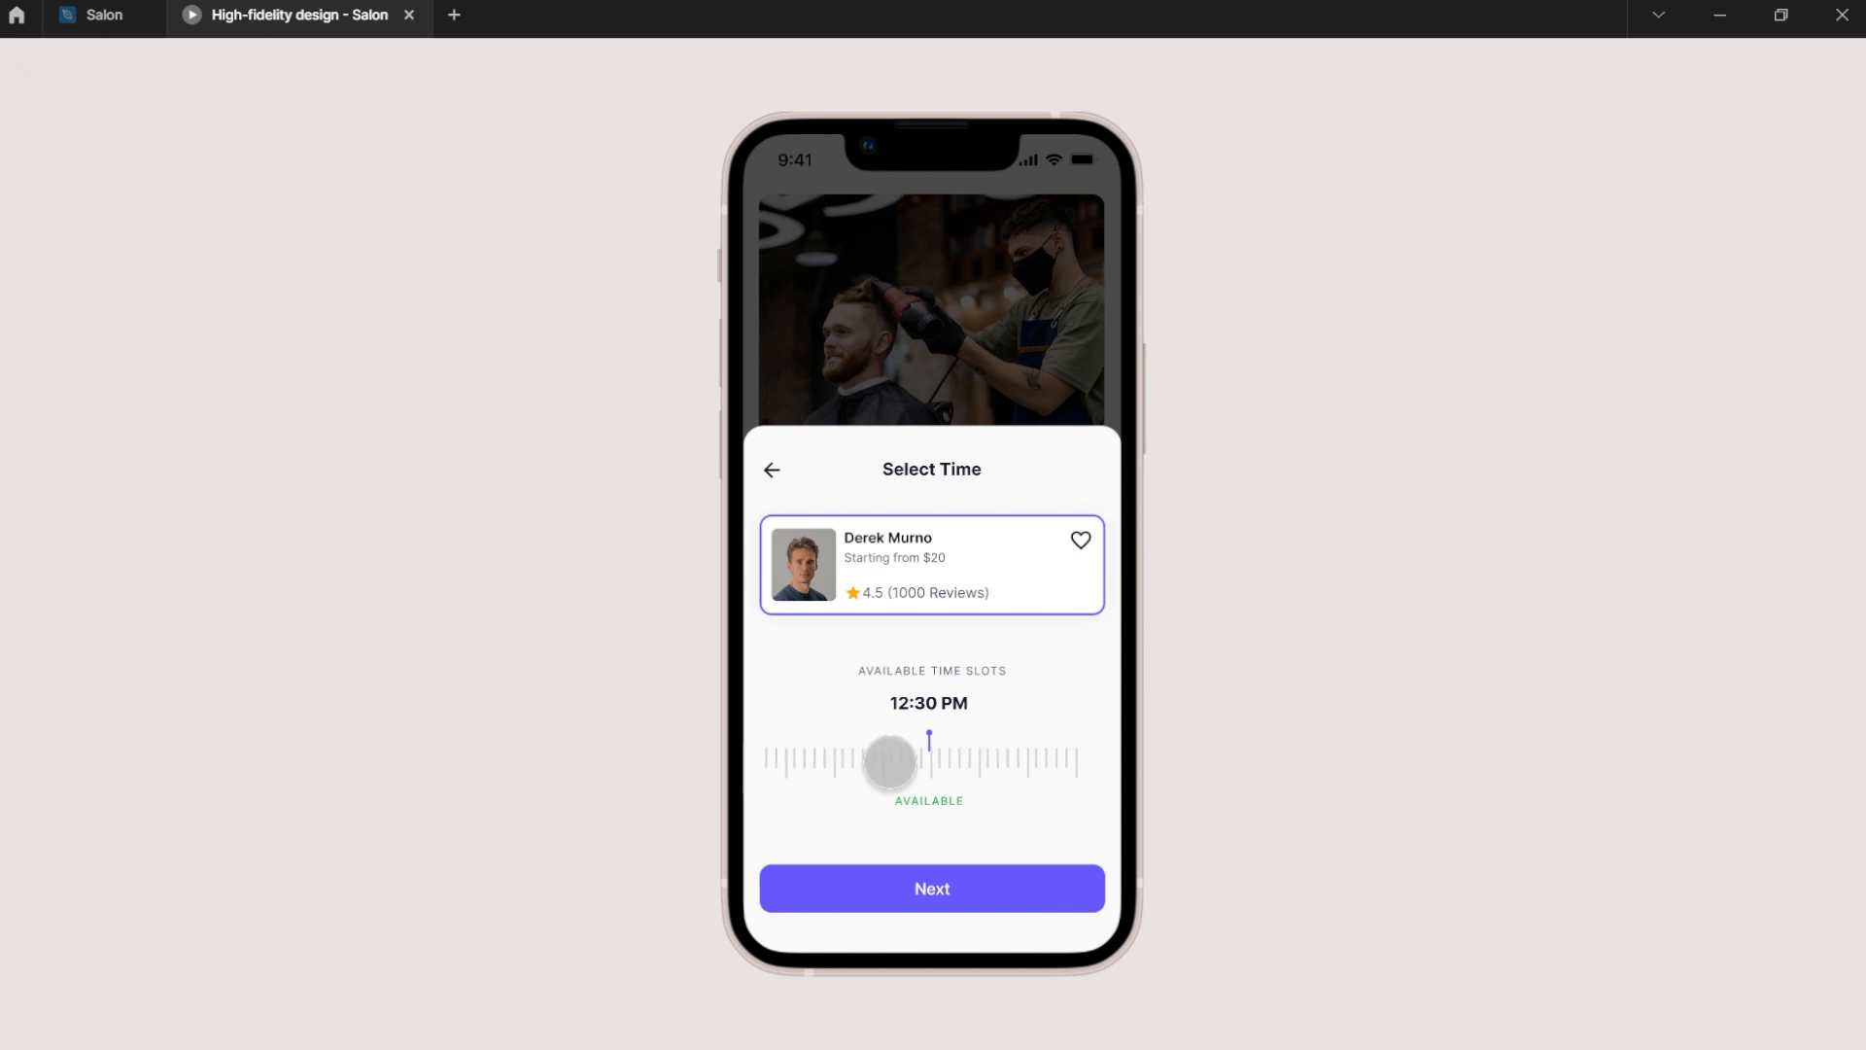
{"action": "left_click_drag", "start_coordinate": [1033, 762], "coordinate": [796, 762]}
{"action": "left_click_drag", "start_coordinate": [1075, 762], "coordinate": [693, 766]}
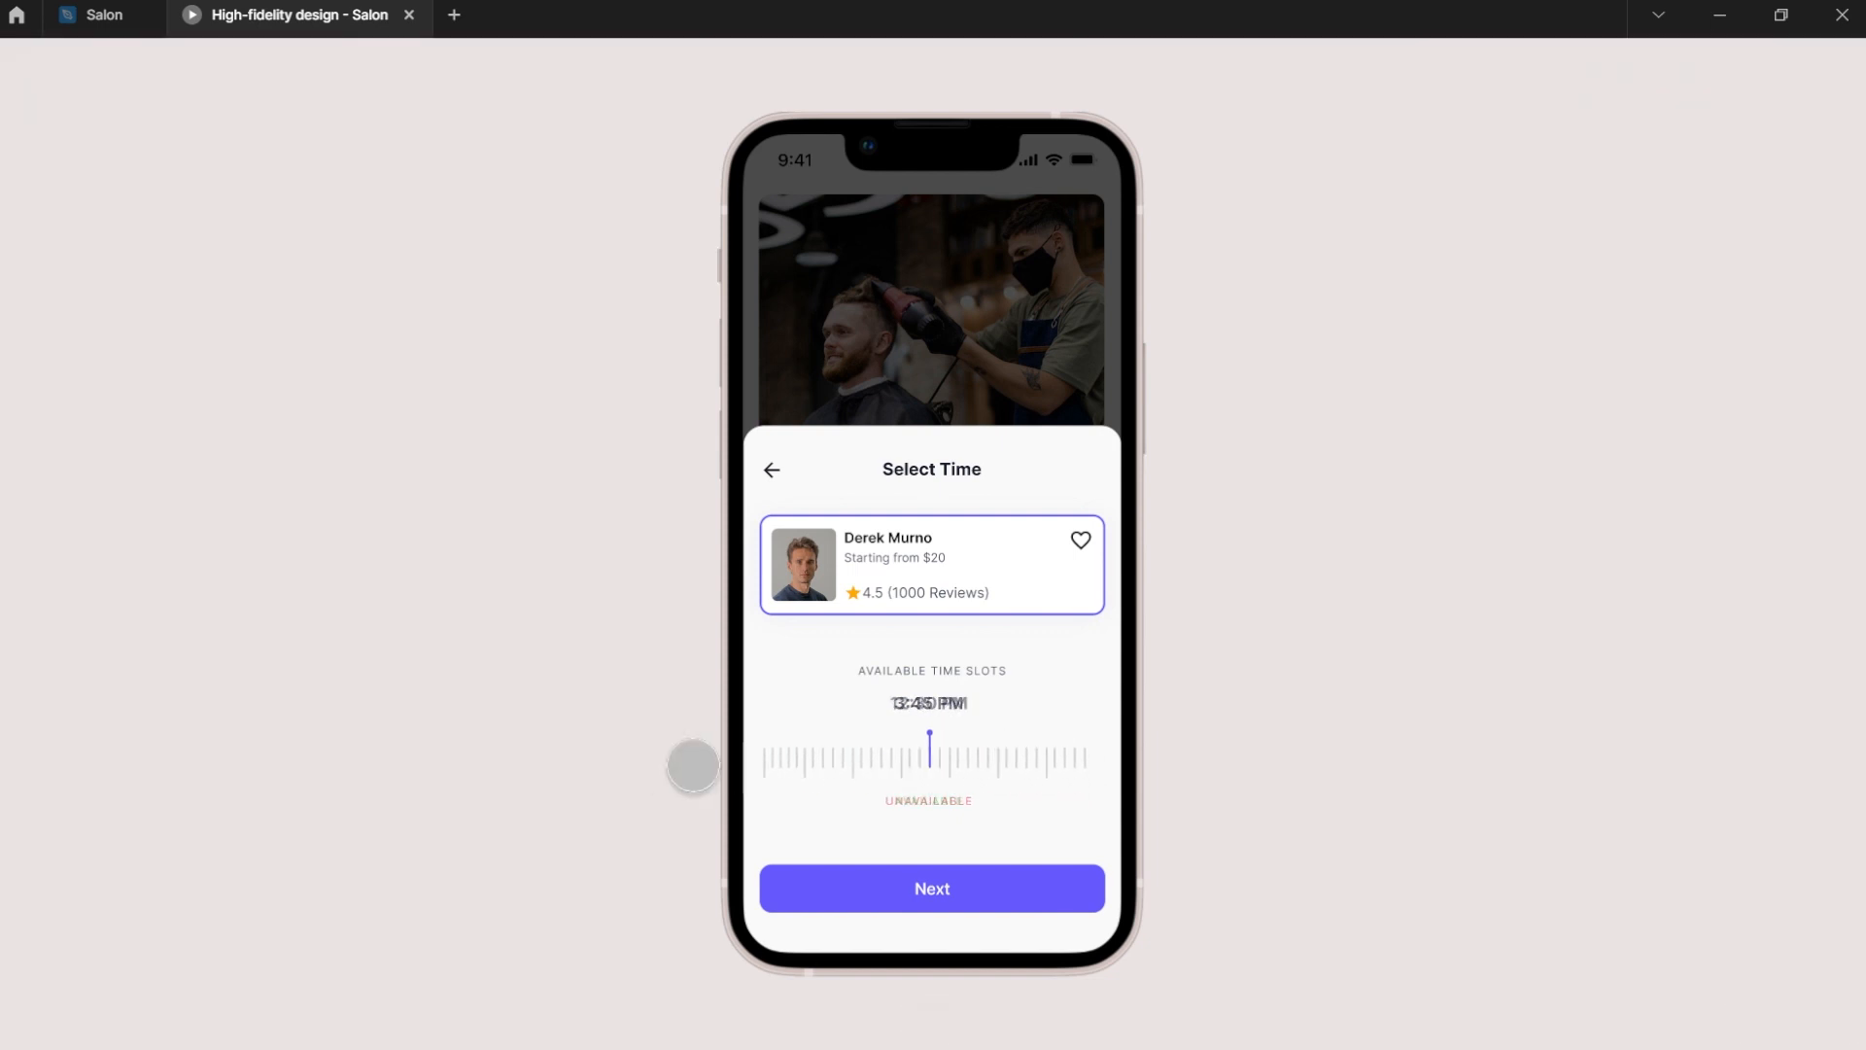
{"action": "left_click_drag", "start_coordinate": [914, 764], "coordinate": [1276, 763]}
{"action": "left_click_drag", "start_coordinate": [978, 755], "coordinate": [618, 740]}
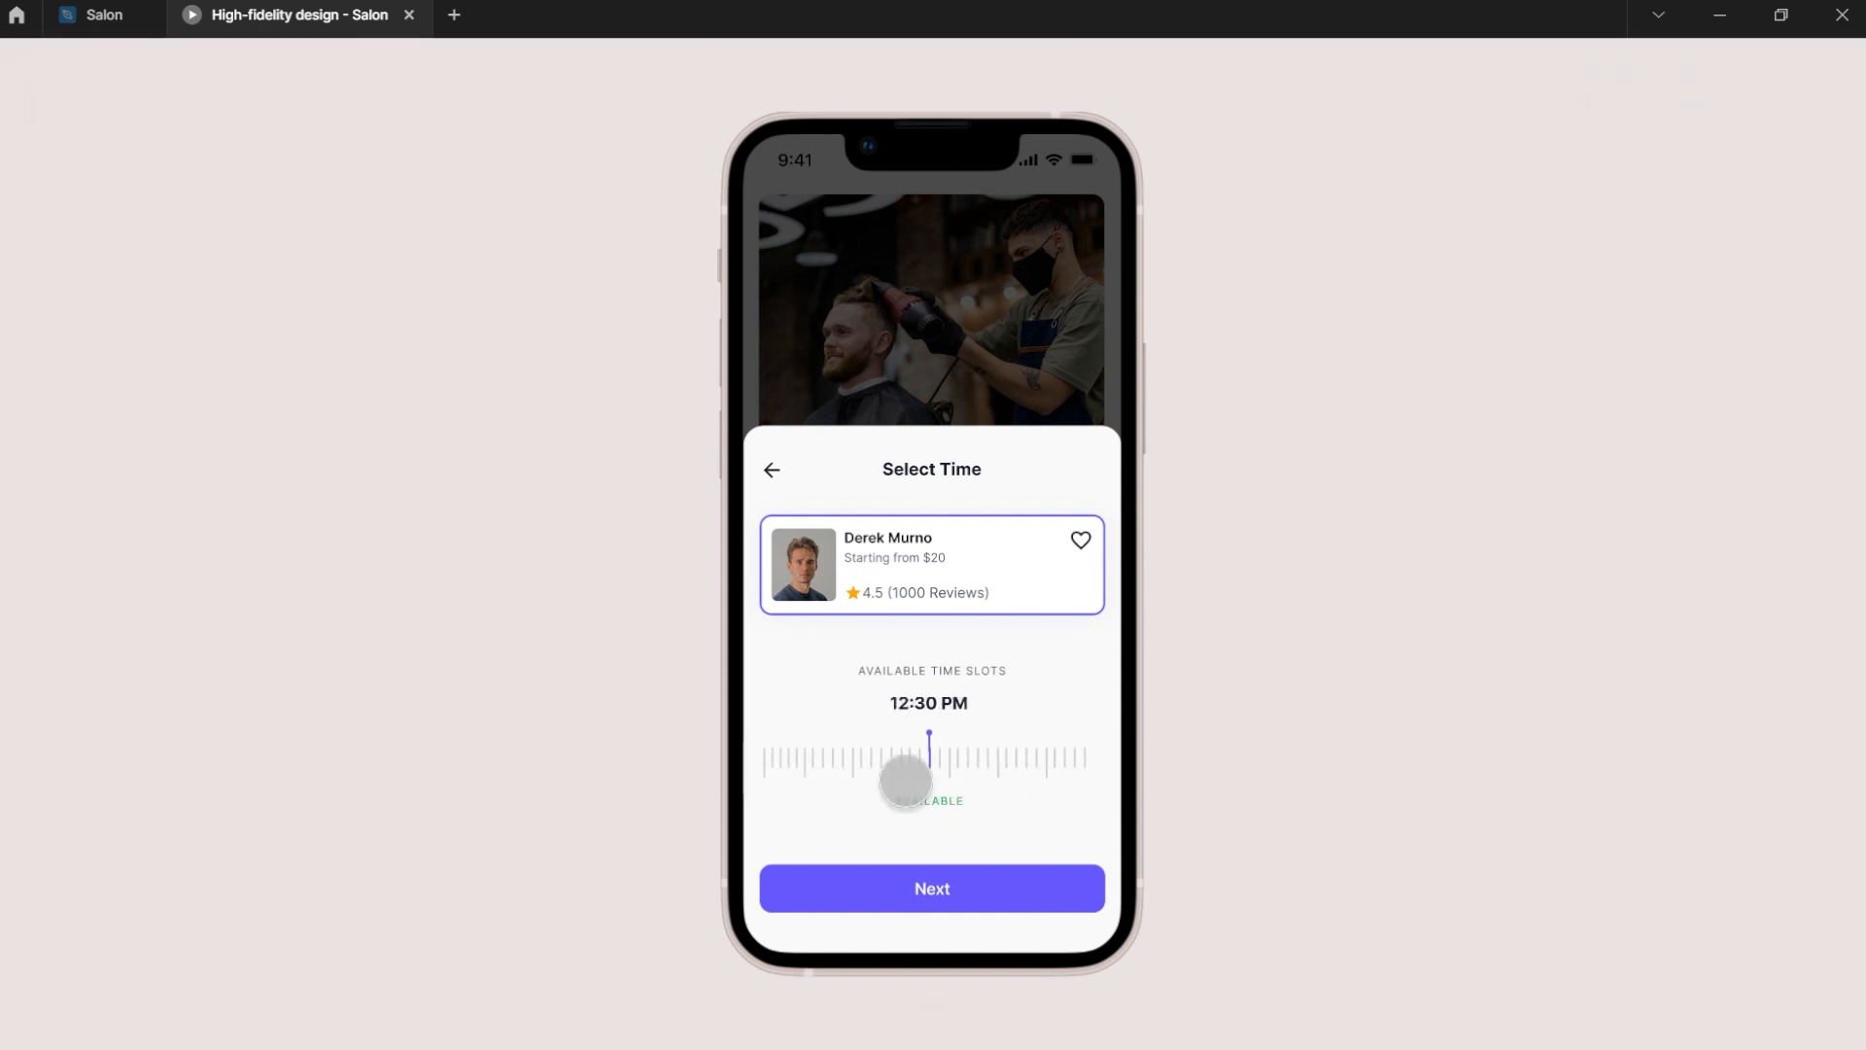
{"action": "left_click", "coordinate": [101, 14]}
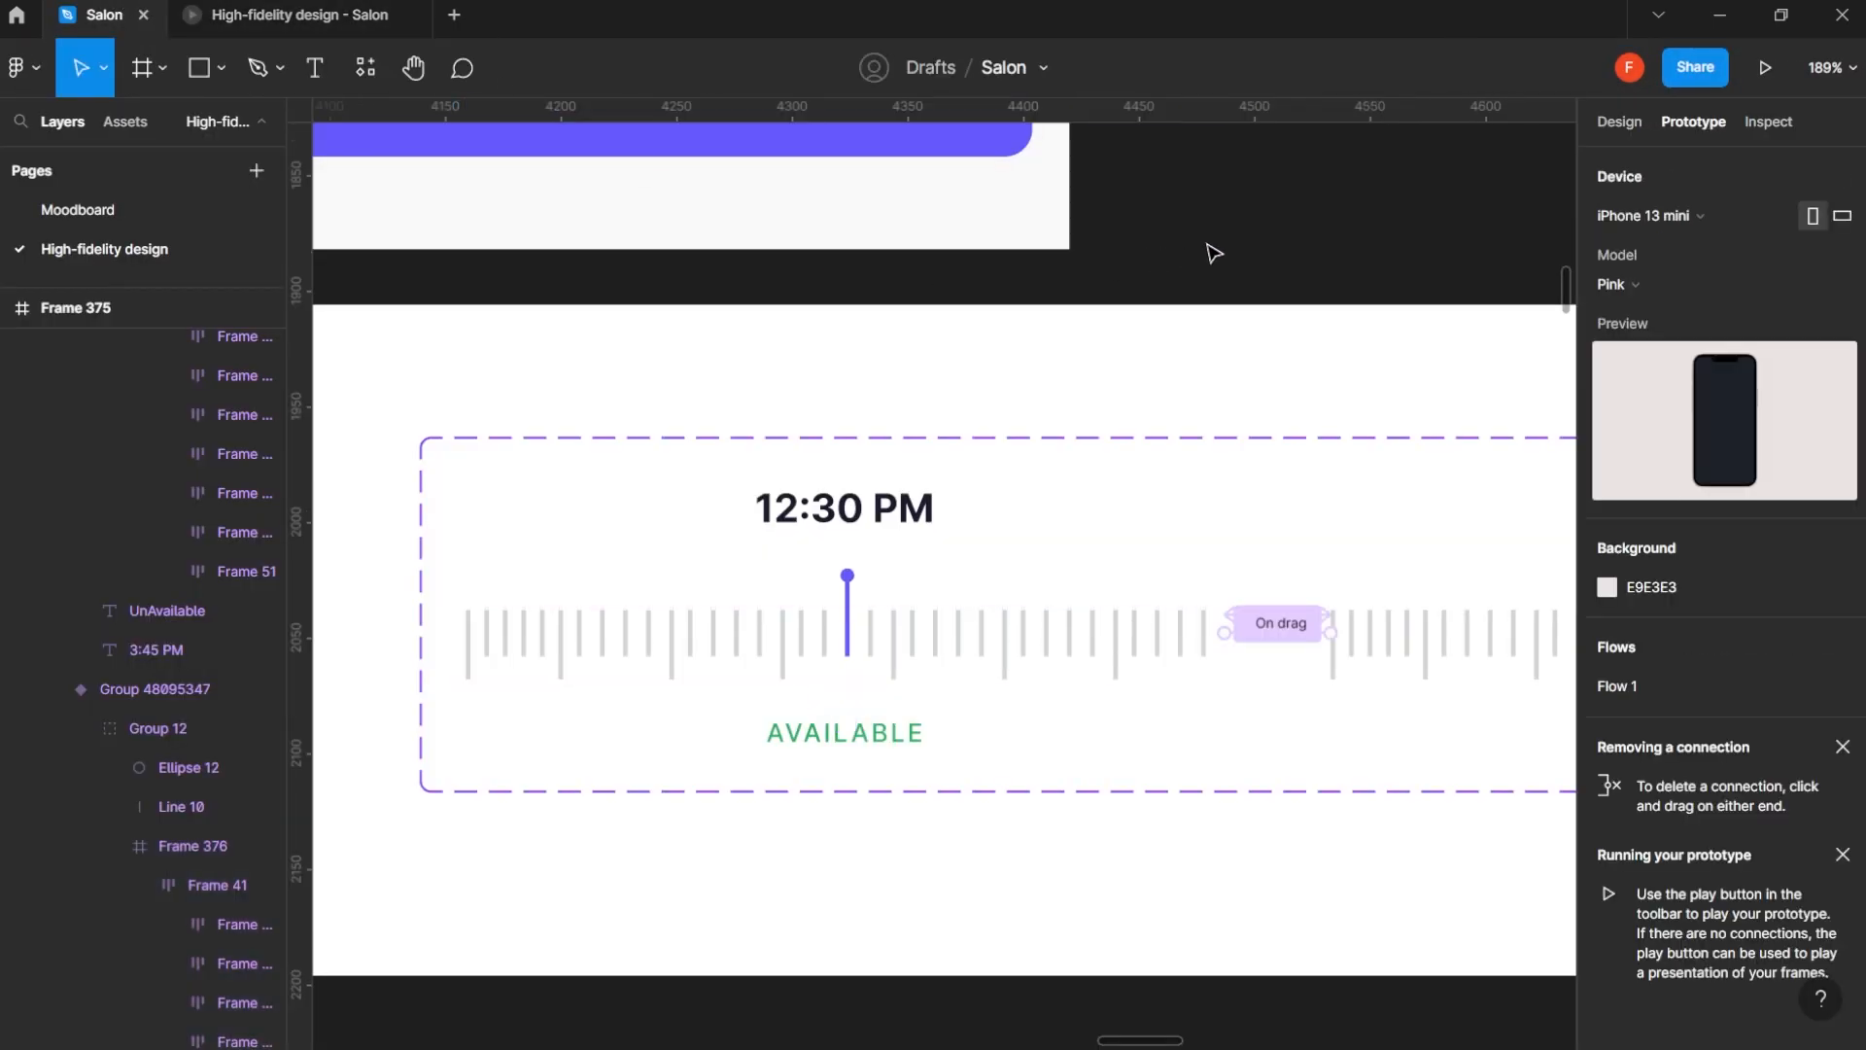
- Examine the Select Time, Confirm Booking and Appointment Scheduled screens that follow in the booking flow
{"action": "scroll", "coordinate": [1213, 253], "scroll_direction": "down", "scroll_amount": 8}
{"action": "left_click_drag", "start_coordinate": [1059, 421], "coordinate": [544, 959]}
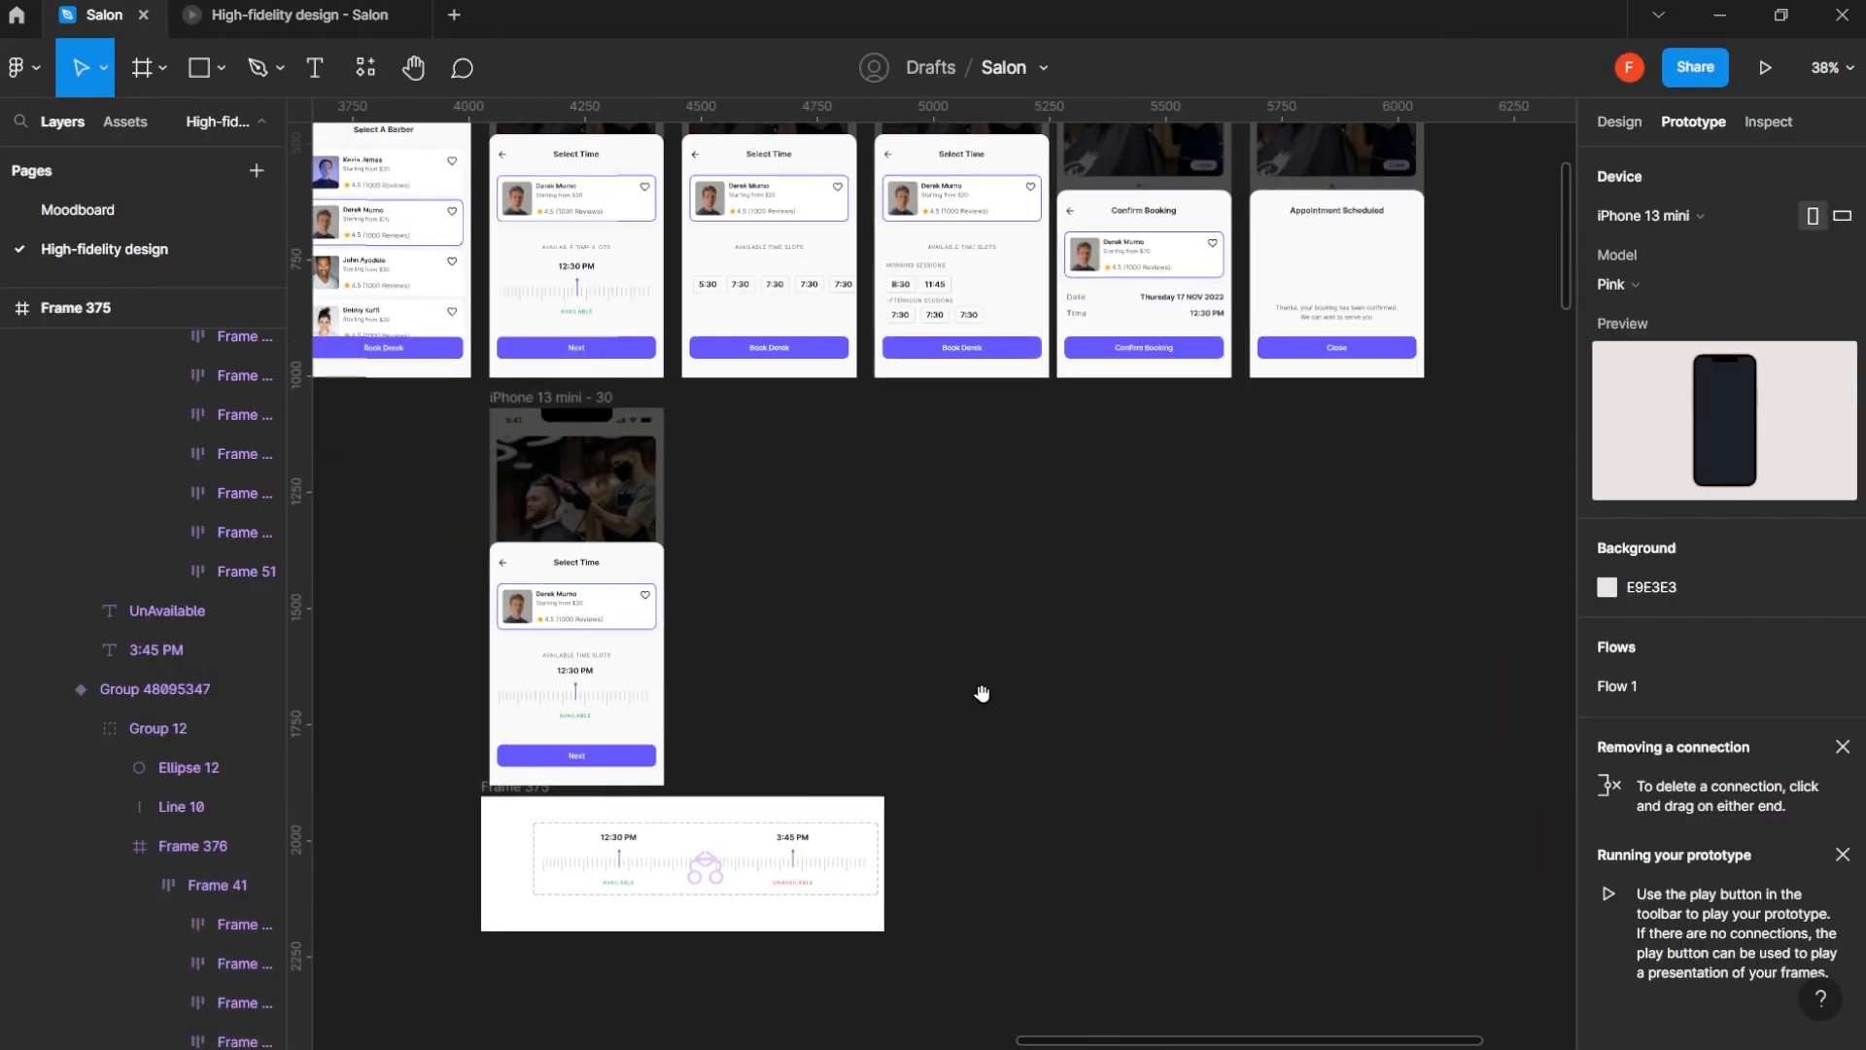
{"action": "scroll", "coordinate": [982, 693], "scroll_direction": "up", "scroll_amount": 3}
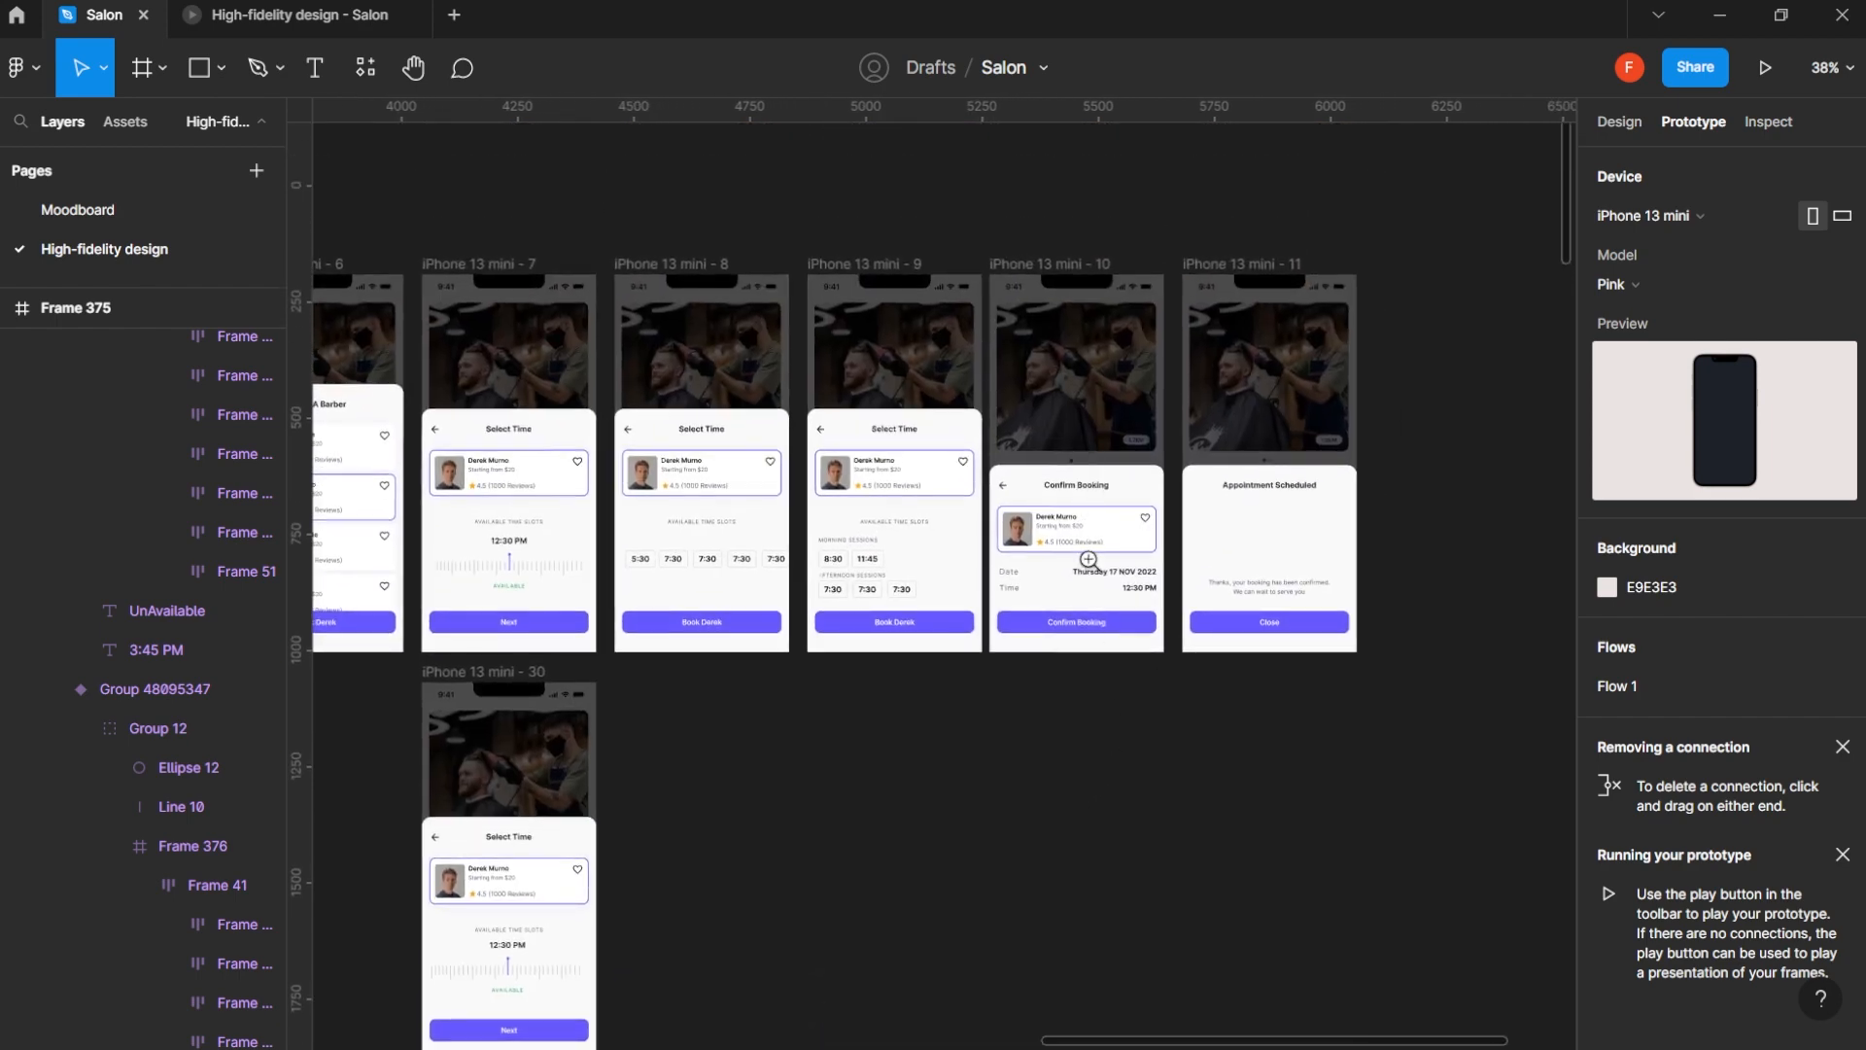
{"action": "scroll", "coordinate": [1089, 561], "scroll_direction": "up", "scroll_amount": 4}
{"action": "scroll", "coordinate": [1089, 573], "scroll_direction": "down", "scroll_amount": 4}
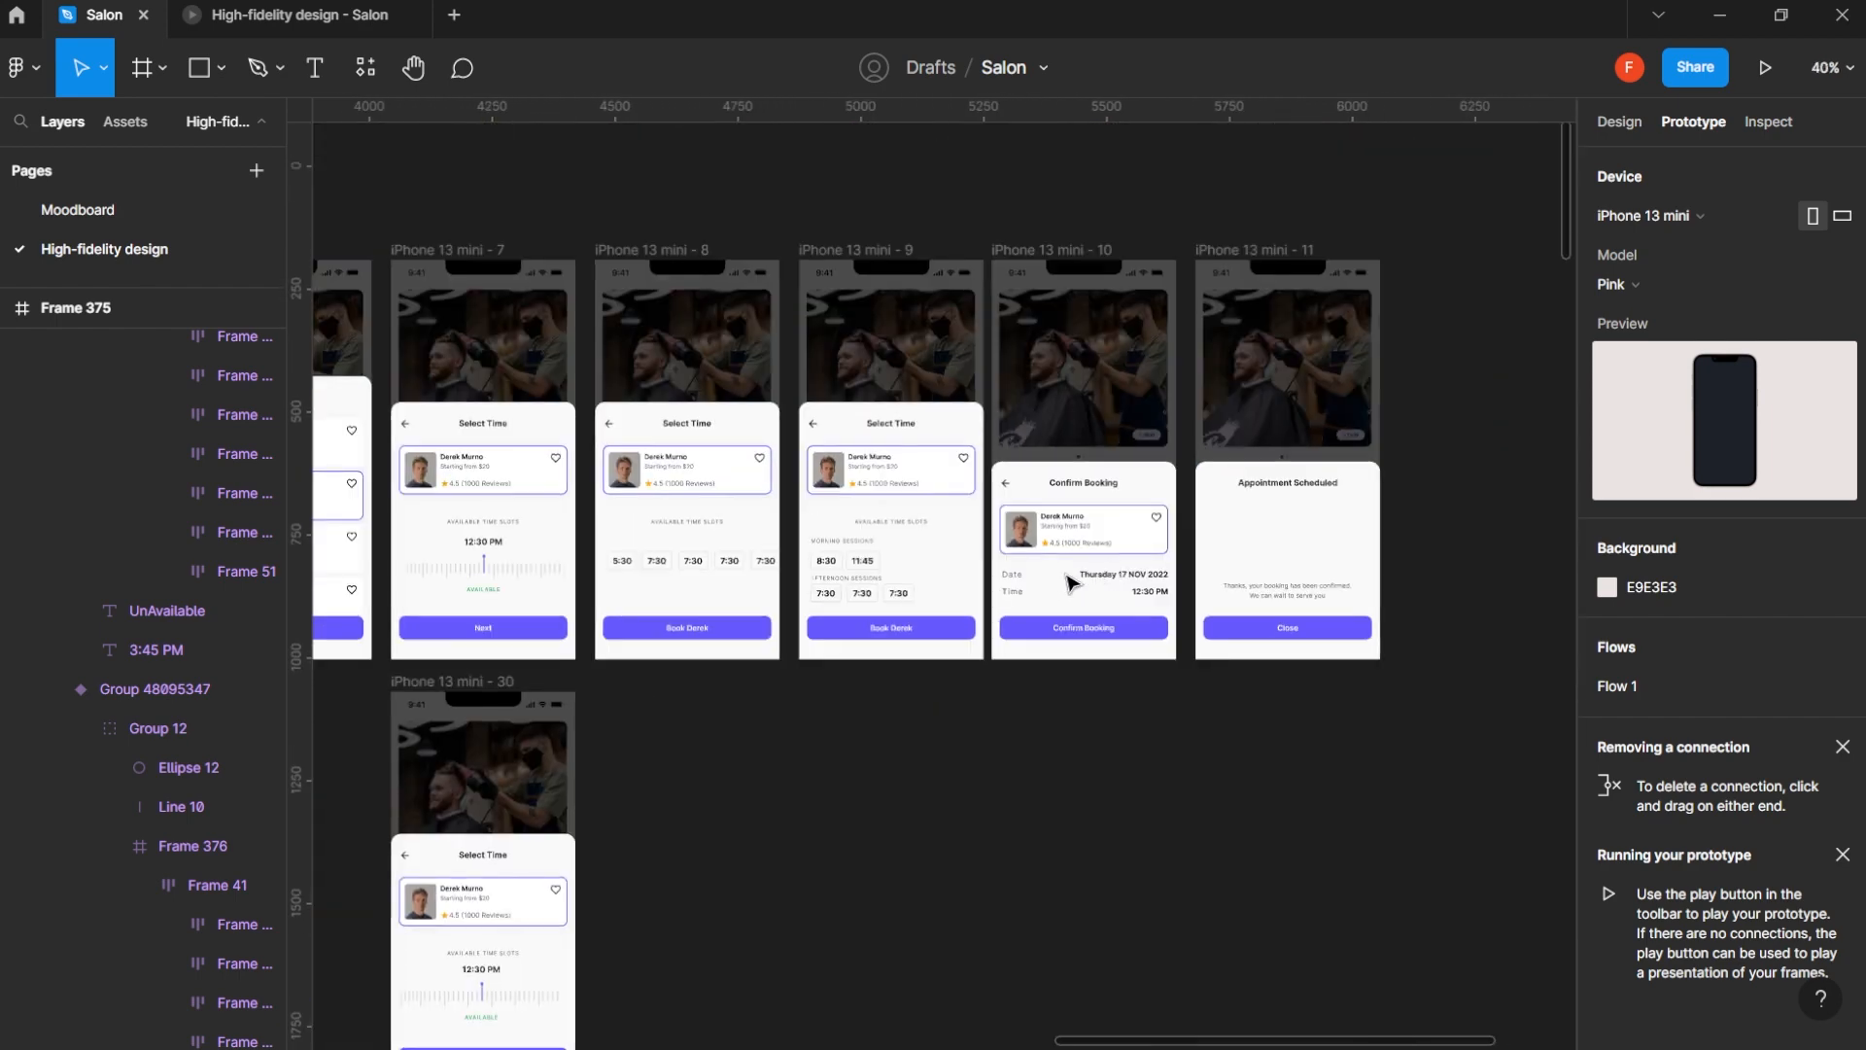
{"action": "left_click_drag", "start_coordinate": [565, 785], "coordinate": [717, 511]}
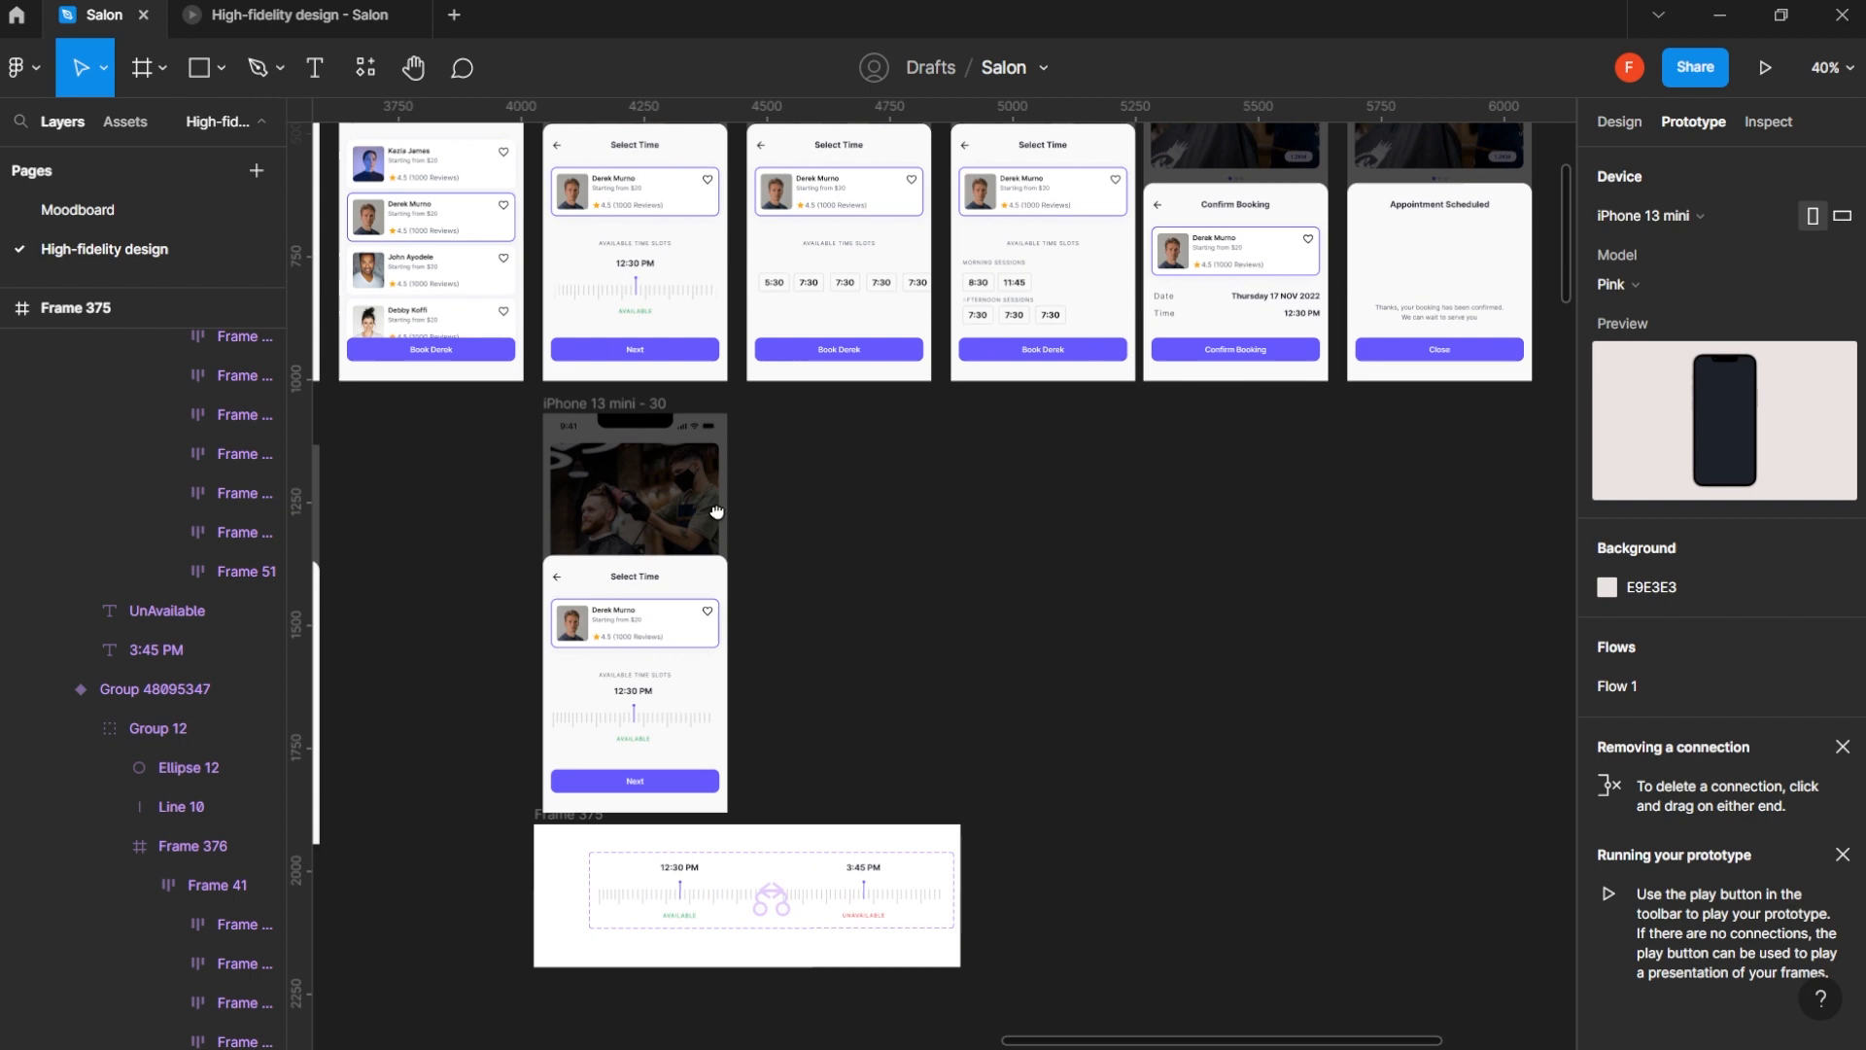
{"action": "left_click", "coordinate": [571, 778]}
{"action": "scroll", "coordinate": [866, 550], "scroll_direction": "up", "scroll_amount": 10}
{"action": "scroll", "coordinate": [866, 550], "scroll_direction": "right", "scroll_amount": 10}
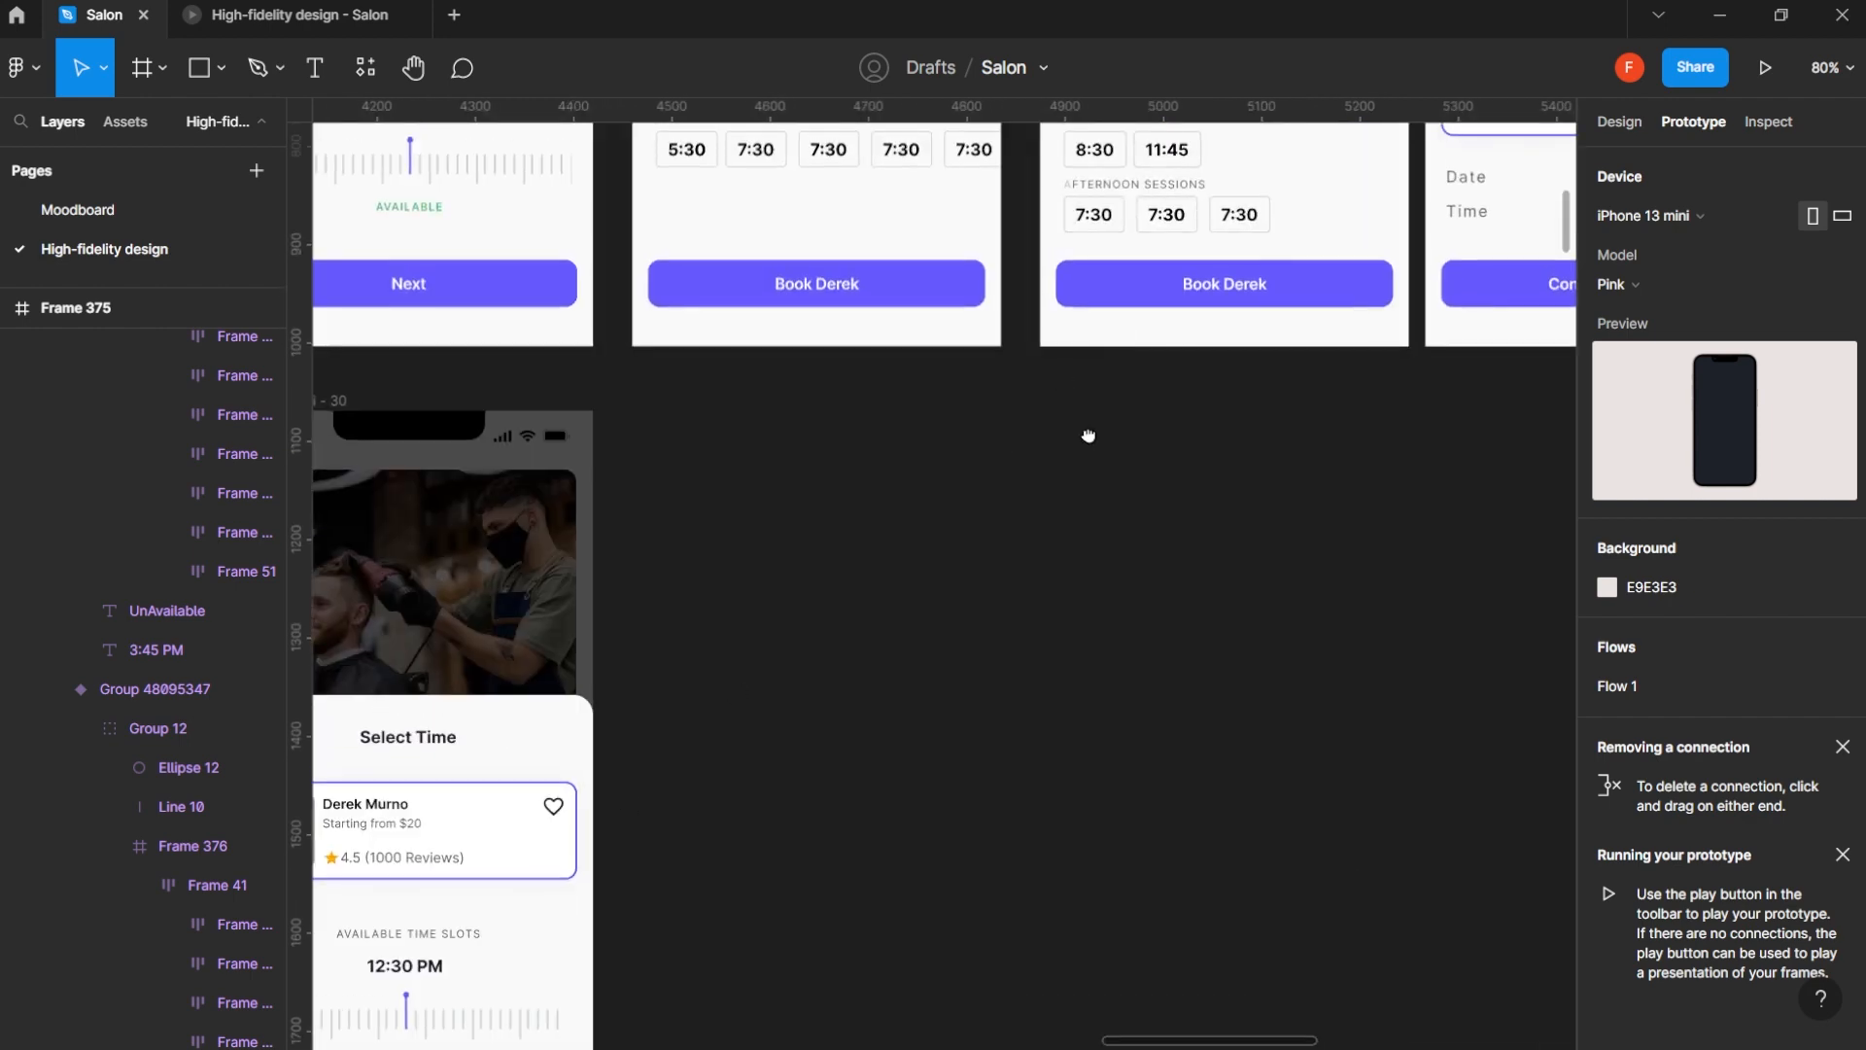
{"action": "scroll", "coordinate": [1220, 562], "scroll_direction": "up", "scroll_amount": 1}
{"action": "scroll", "coordinate": [1167, 593], "scroll_direction": "right", "scroll_amount": 1}
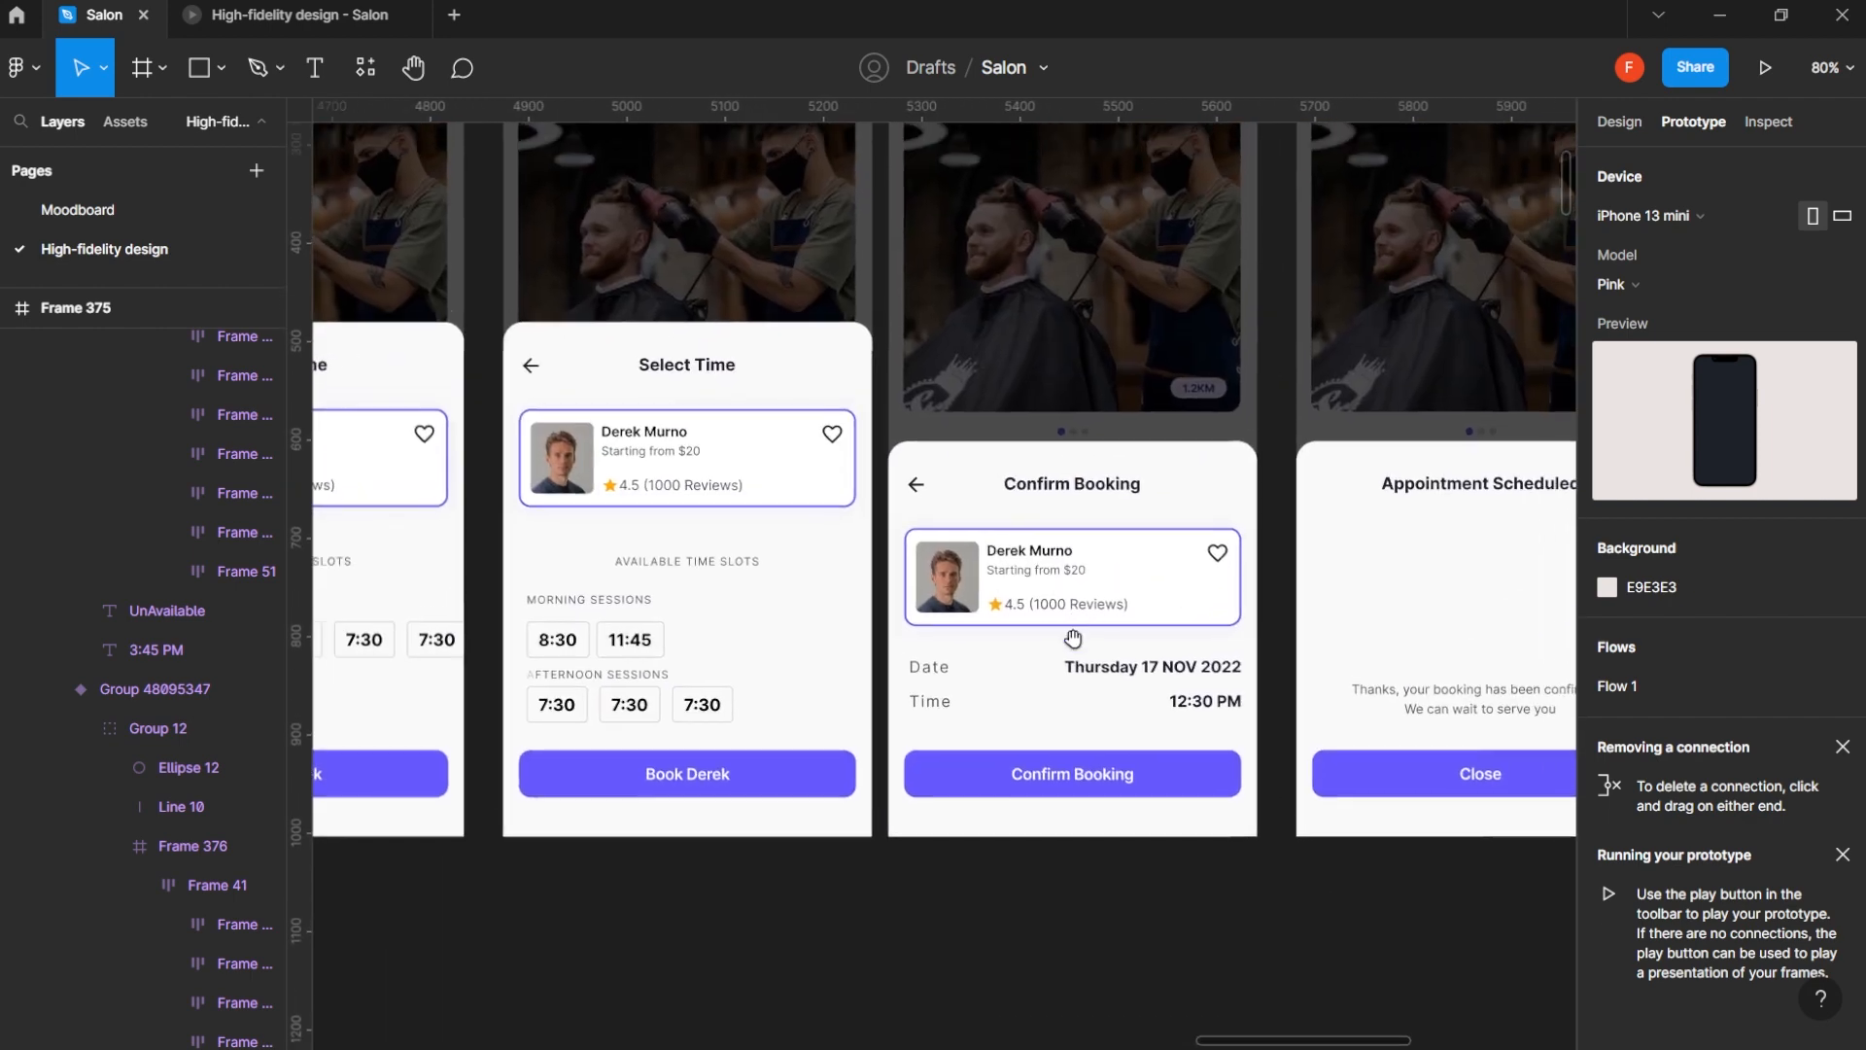
{"action": "left_click", "coordinate": [1047, 610]}
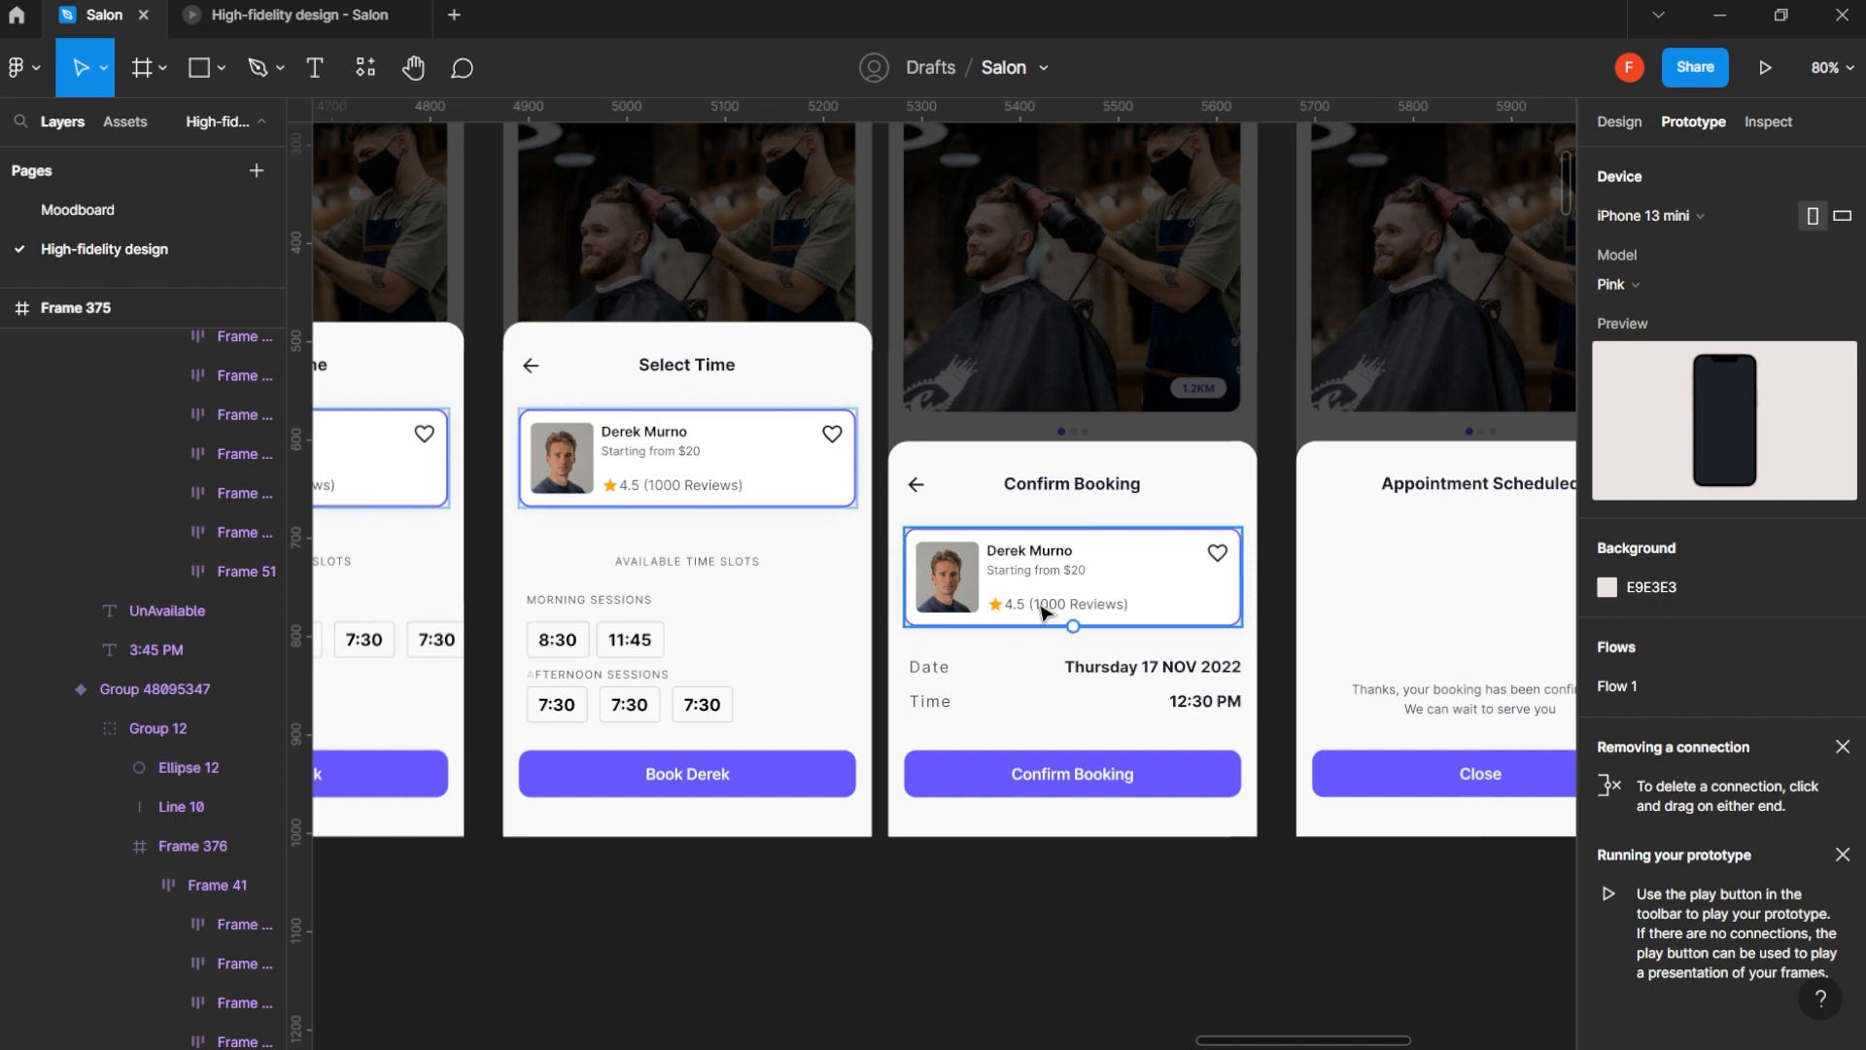
{"action": "left_click", "coordinate": [1098, 454]}
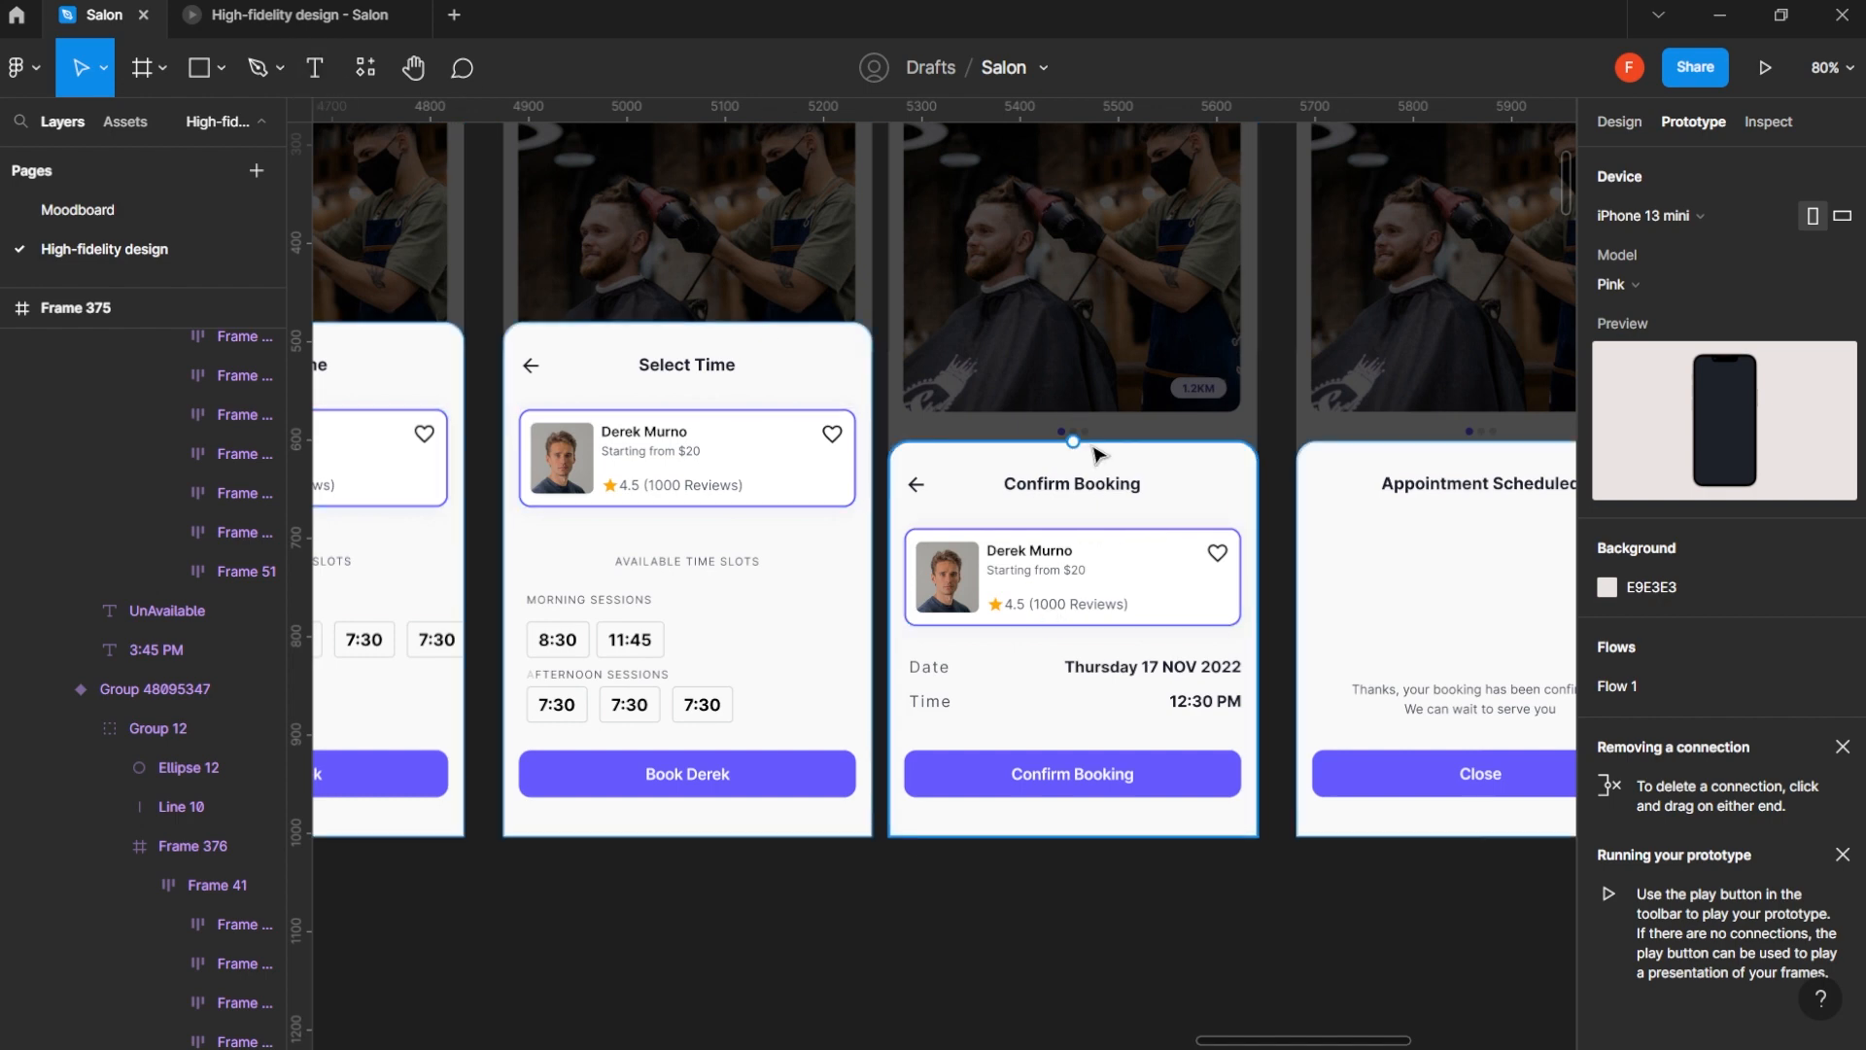
{"action": "key", "text": "Escape"}
{"action": "scroll", "coordinate": [1097, 454], "scroll_direction": "down", "scroll_amount": 2}
{"action": "scroll", "coordinate": [1093, 454], "scroll_direction": "up", "scroll_amount": 1}
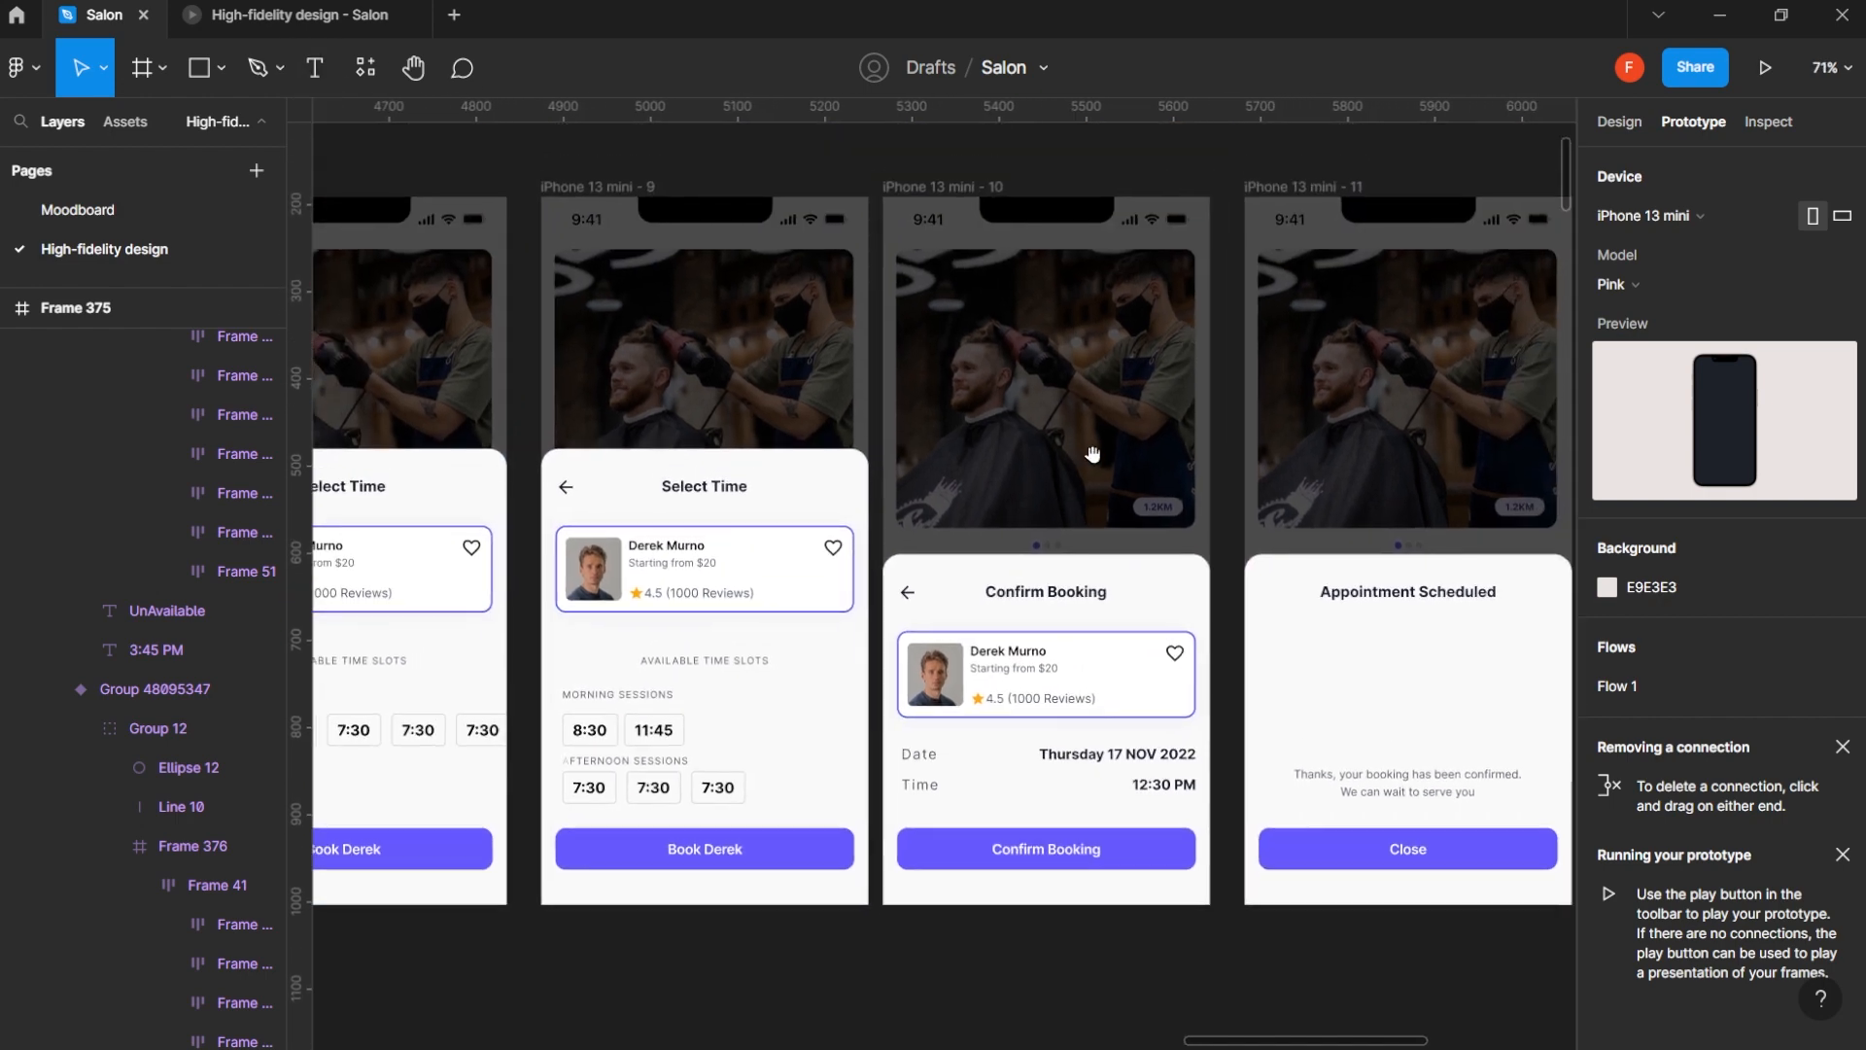
{"action": "left_click", "coordinate": [1097, 462]}
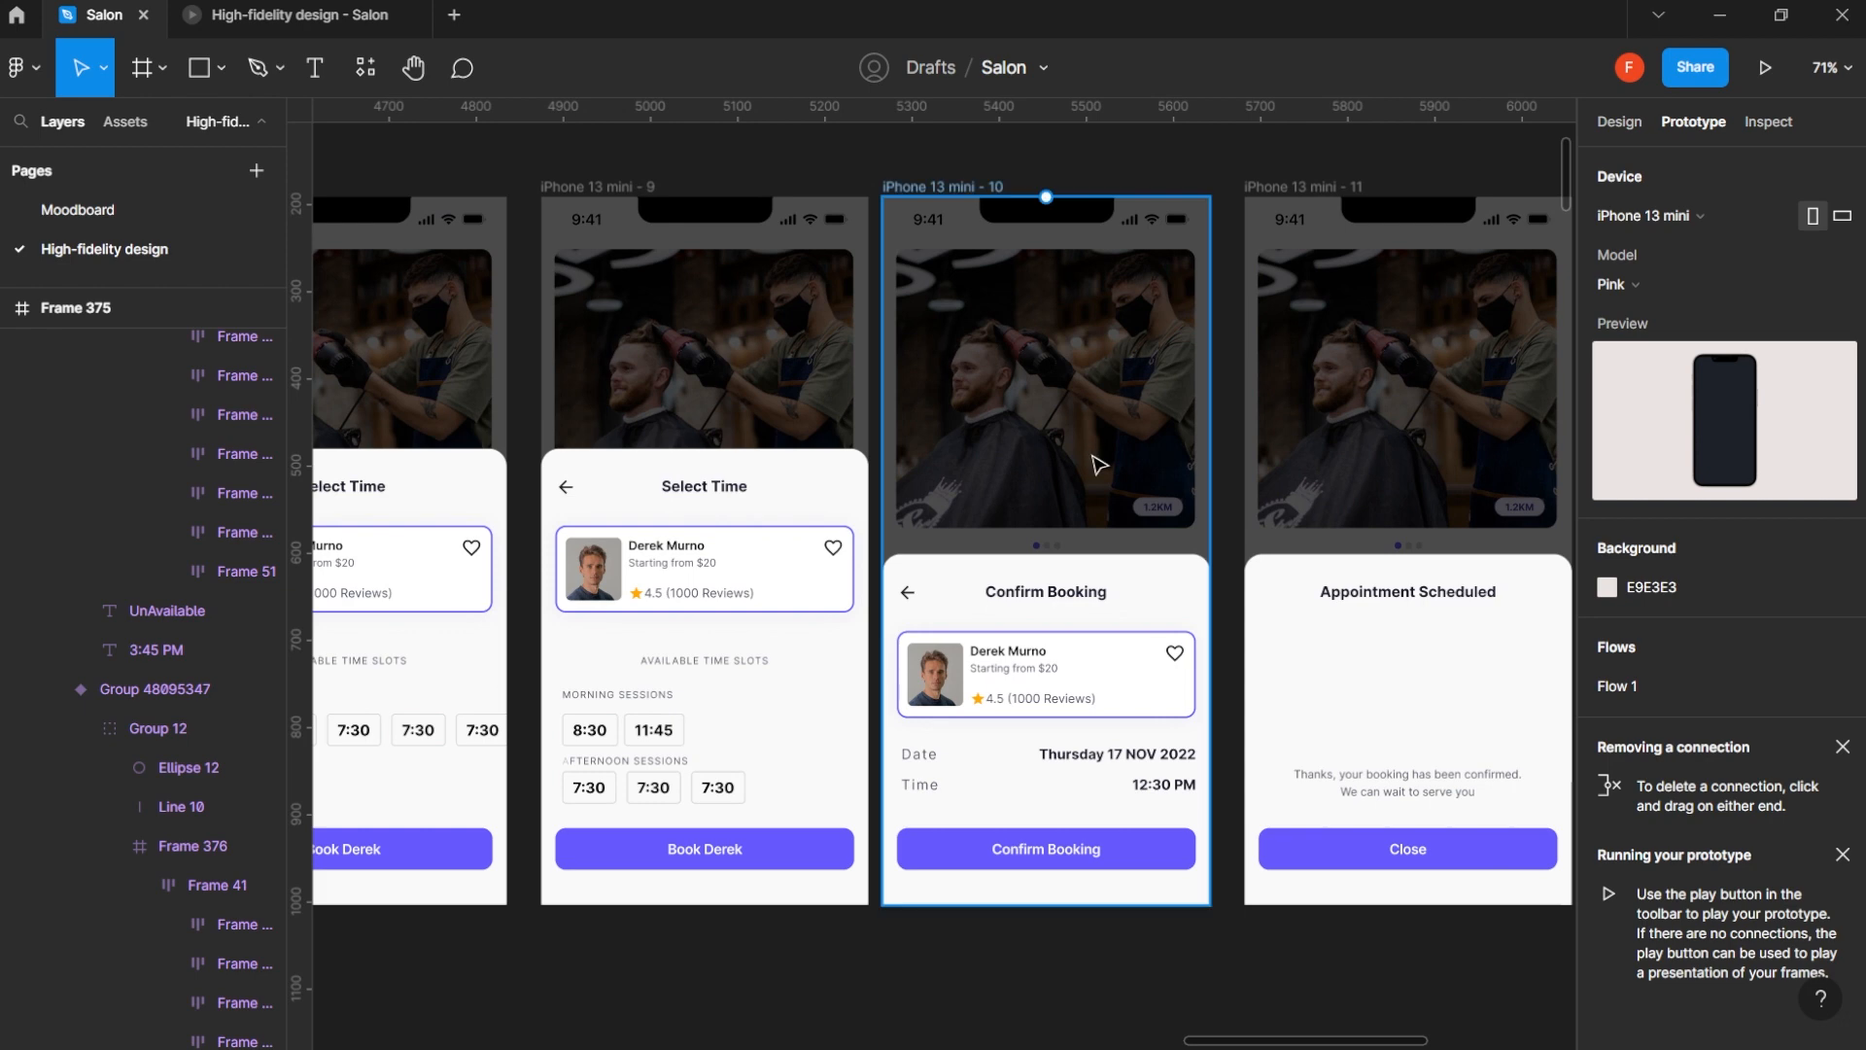
{"action": "scroll", "coordinate": [1052, 518], "scroll_direction": "down", "scroll_amount": 6}
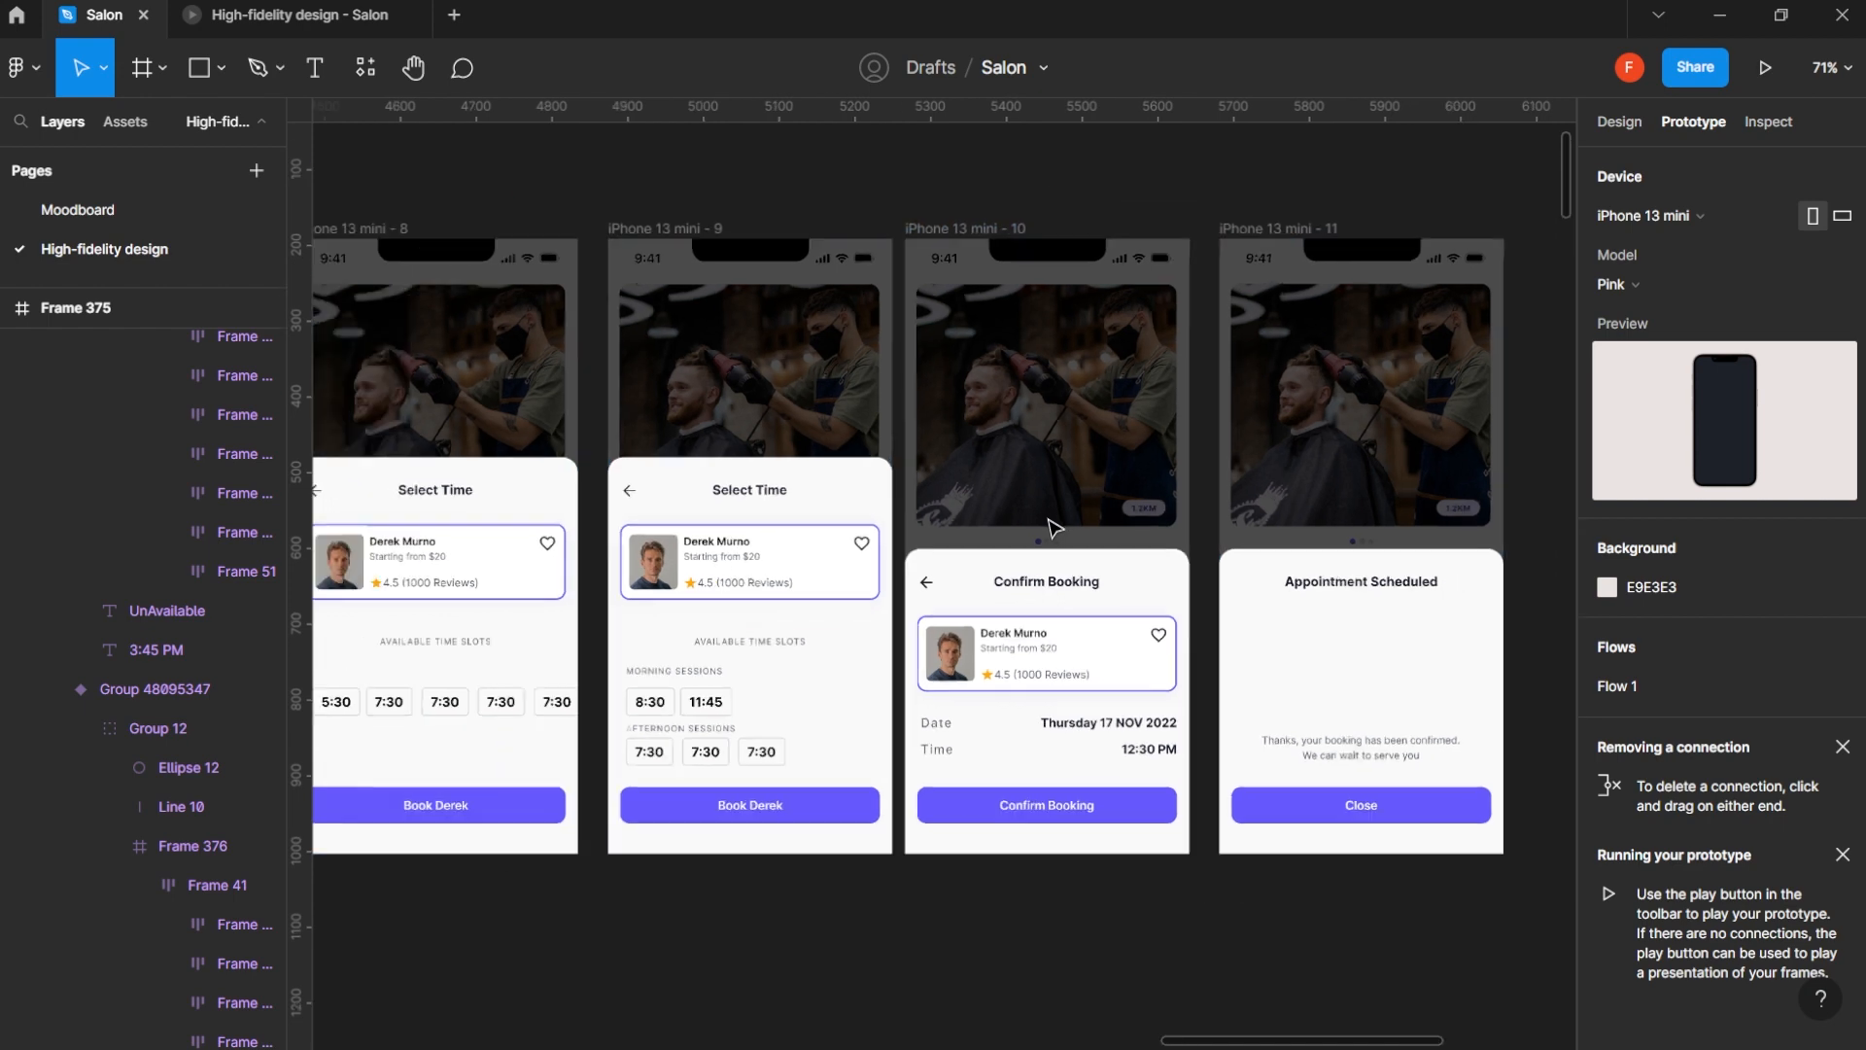
- Duplicate the Confirm Booking frame iPhone 13 mini - 10, place the copy beside iPhone 13 mini - 30 and compare their barber cards
{"action": "left_click", "coordinate": [1626, 122]}
{"action": "left_click_drag", "start_coordinate": [1060, 358], "coordinate": [745, 702]}
{"action": "scroll", "coordinate": [697, 816], "scroll_direction": "up", "scroll_amount": 5}
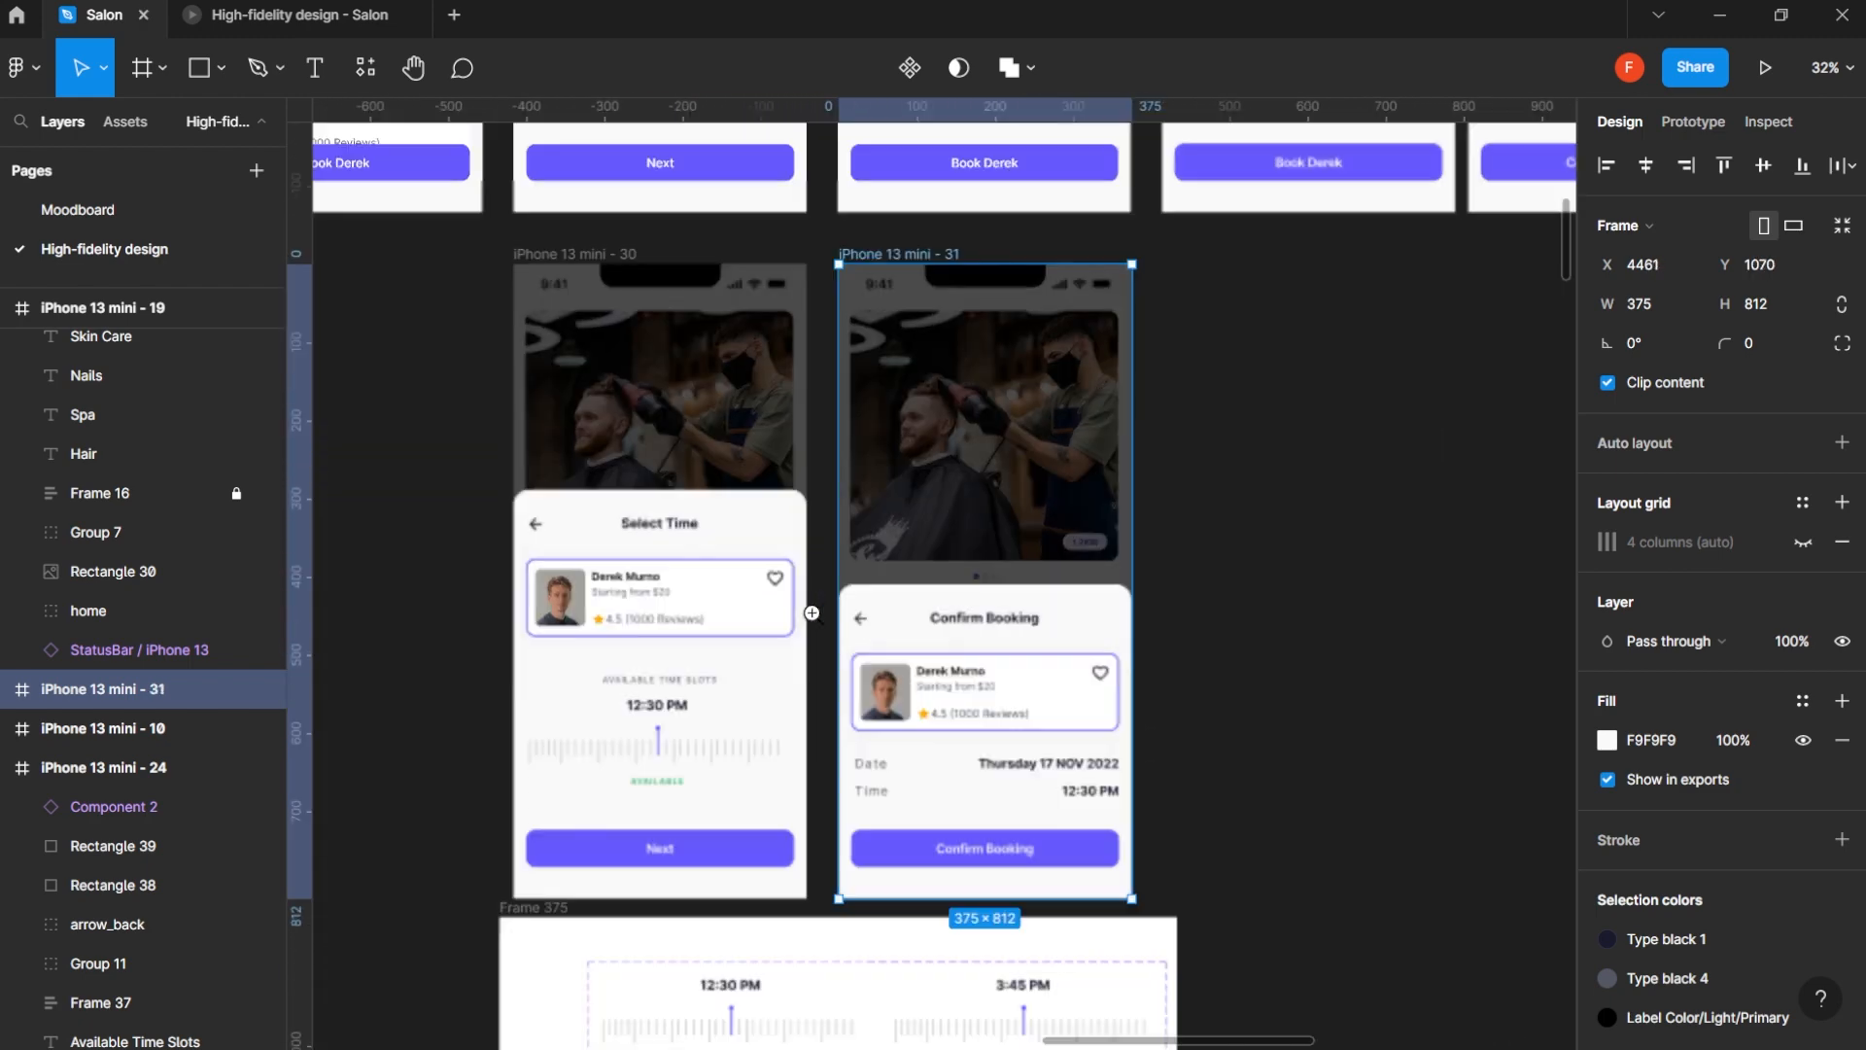
{"action": "left_click", "coordinate": [738, 612]}
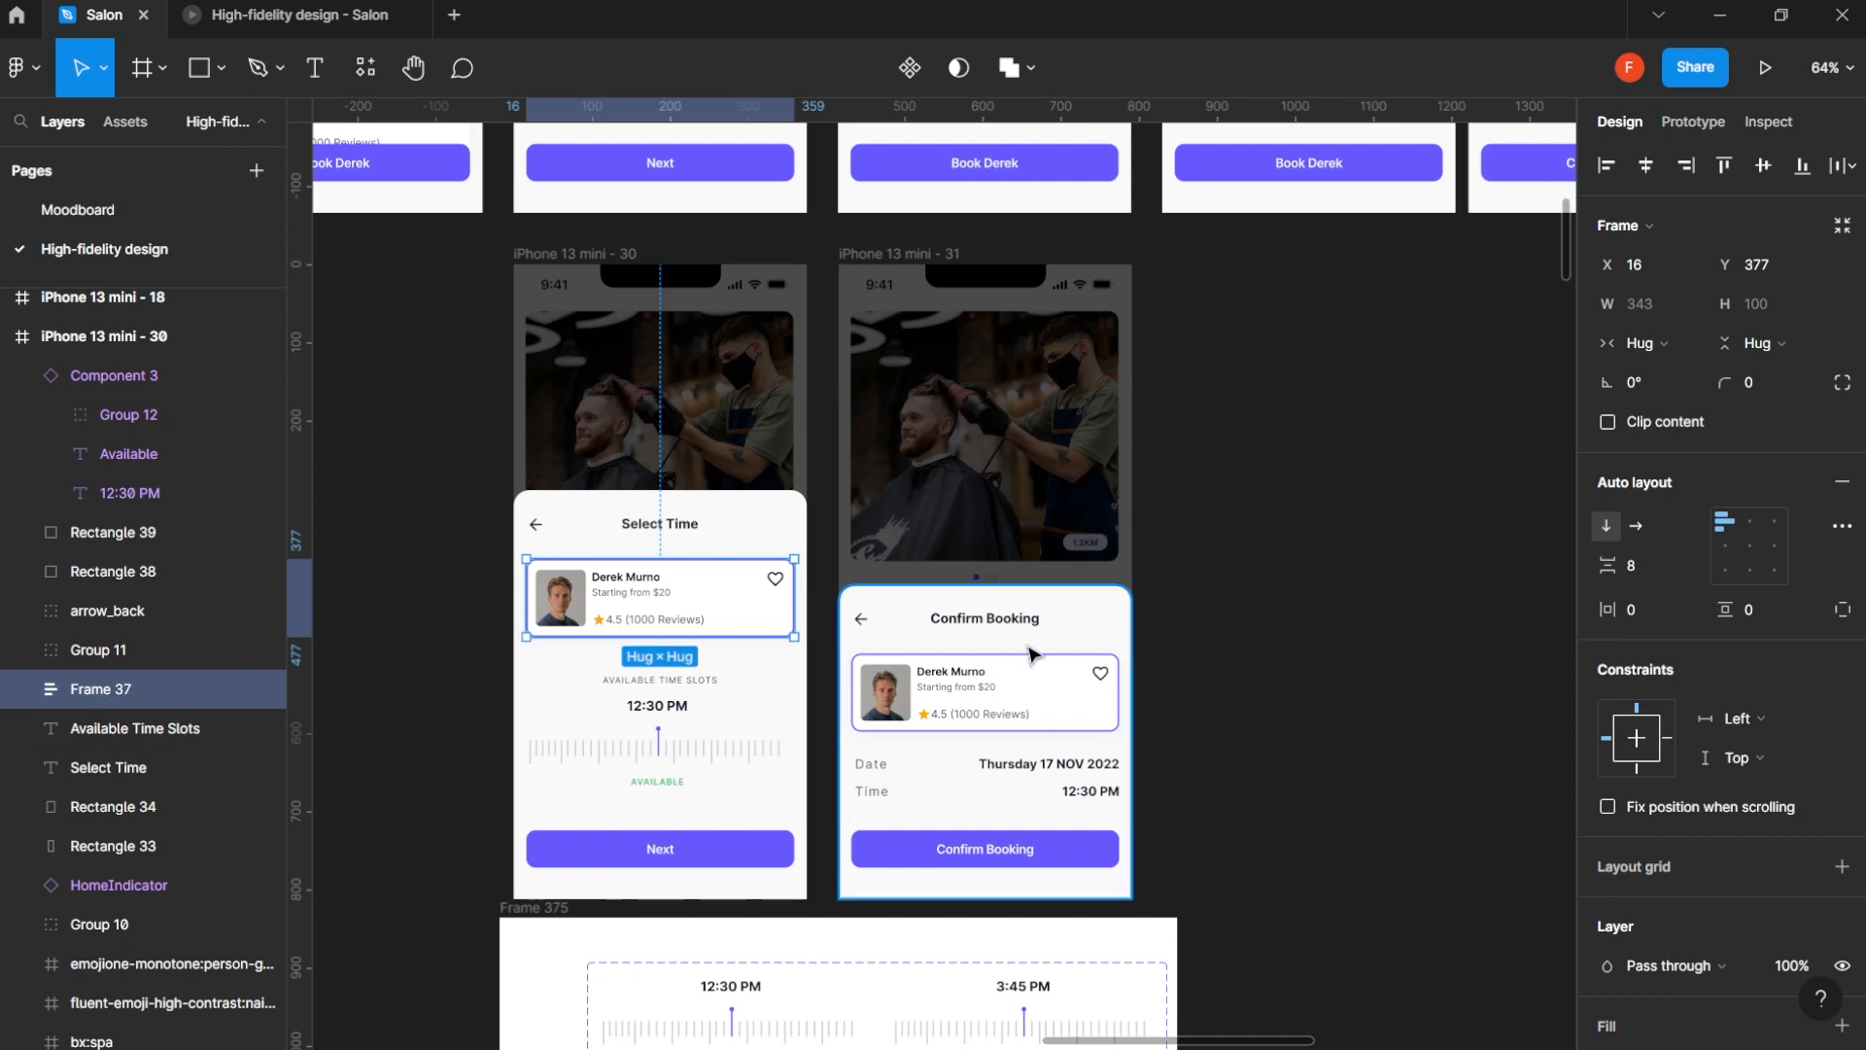
{"action": "left_click", "coordinate": [1025, 708]}
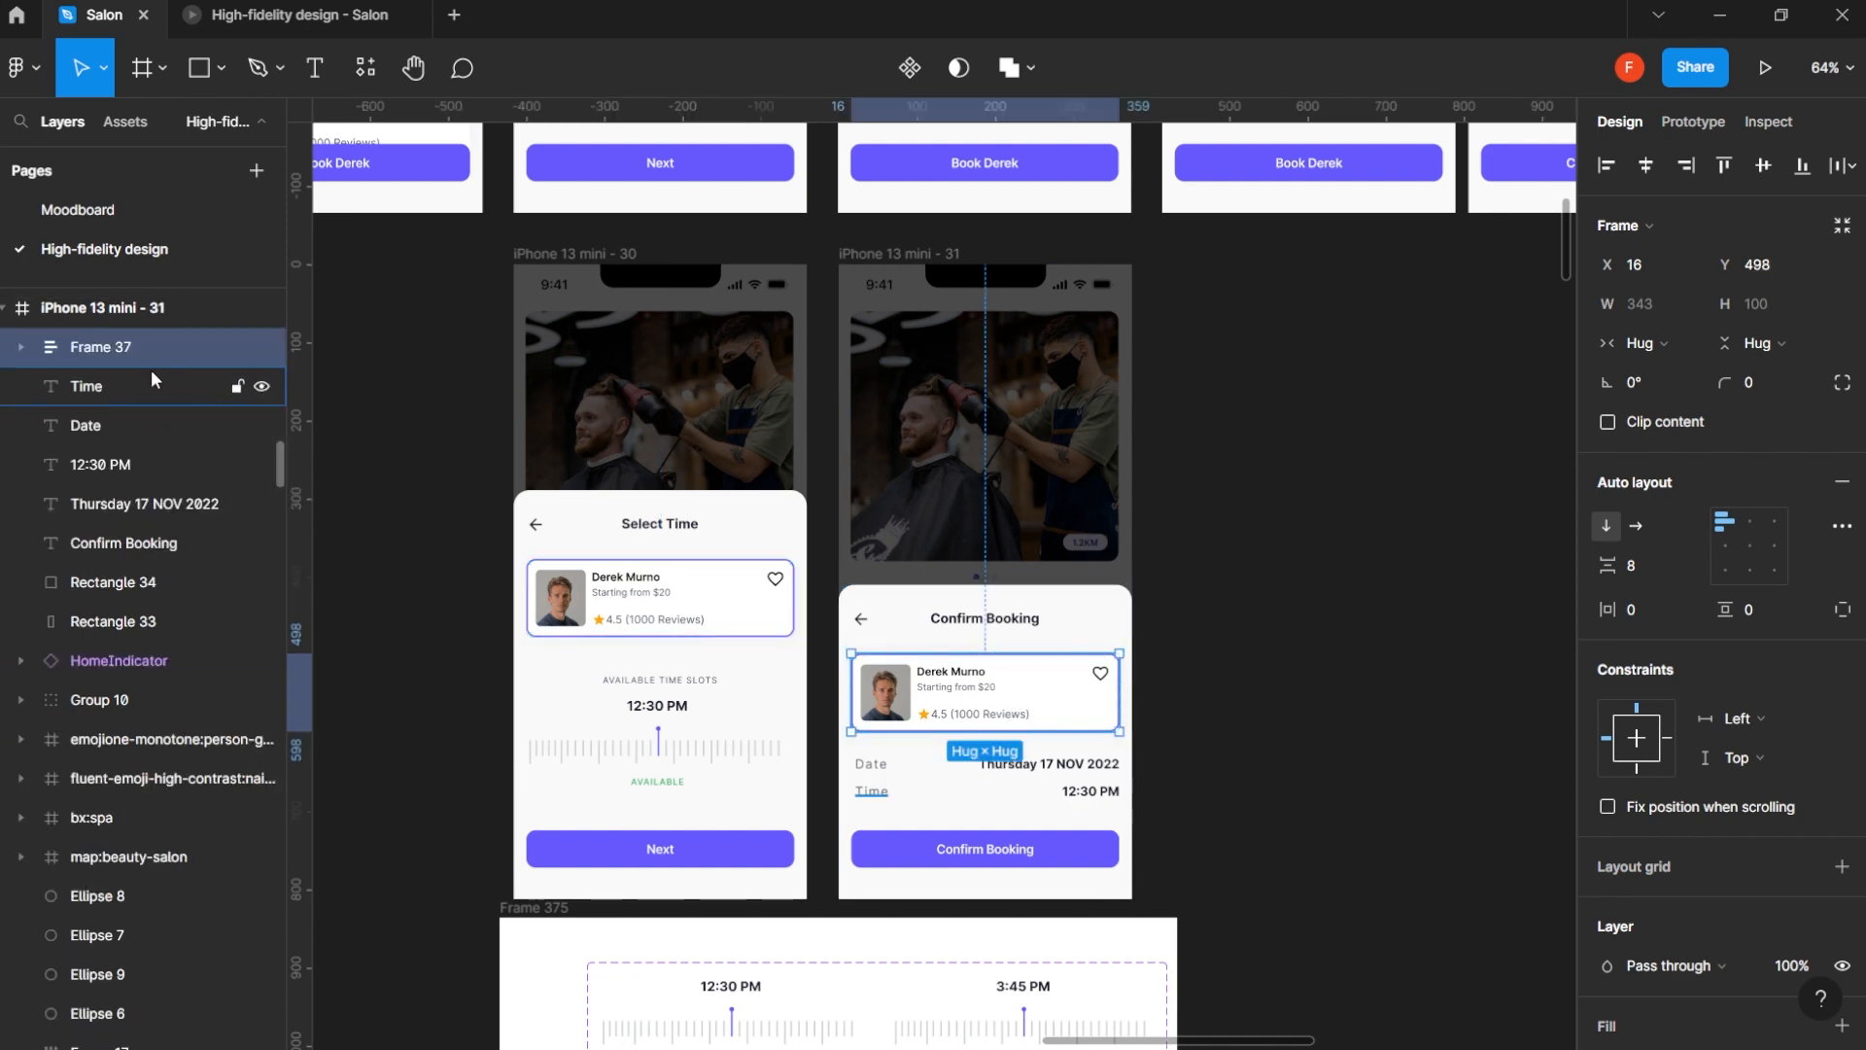
- Group the Date label with its value and the Time label with its value on the copied Confirm Booking screen, selecting both groups and the button
{"action": "left_click", "coordinate": [871, 765]}
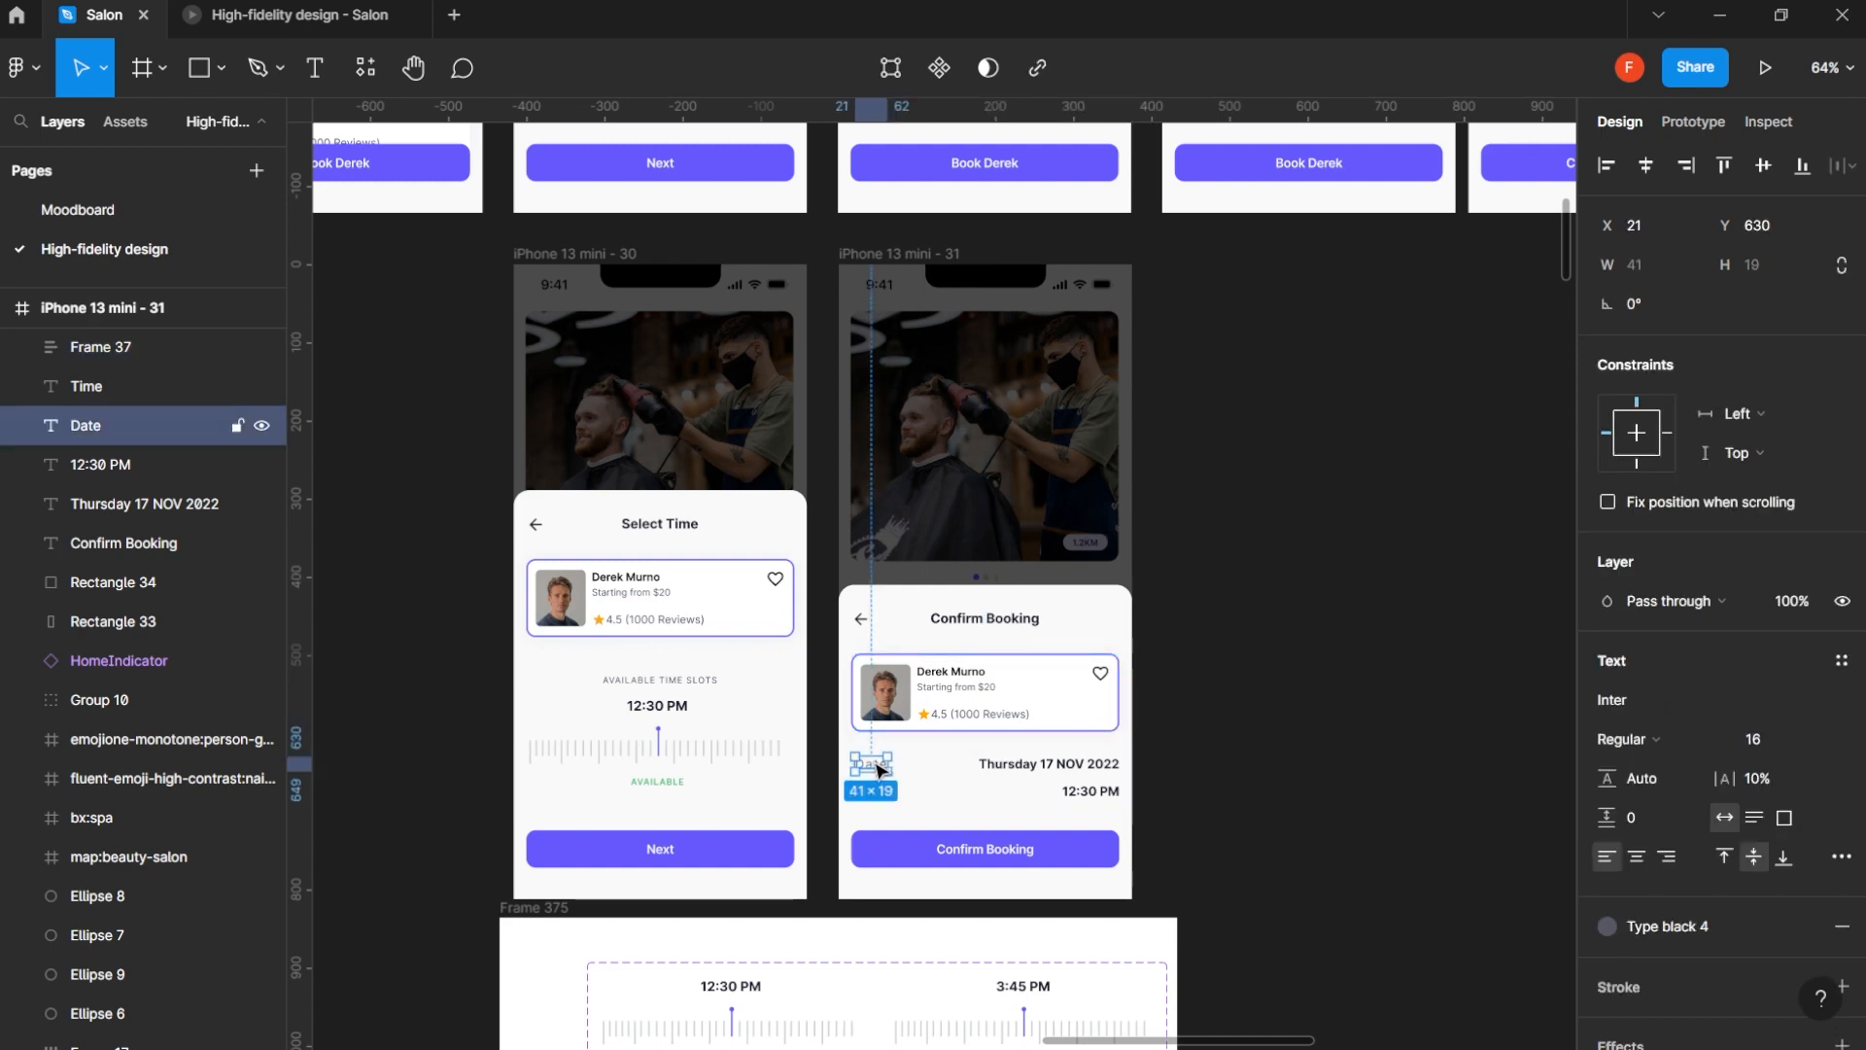
{"action": "left_click", "coordinate": [1095, 770], "text": "shift"}
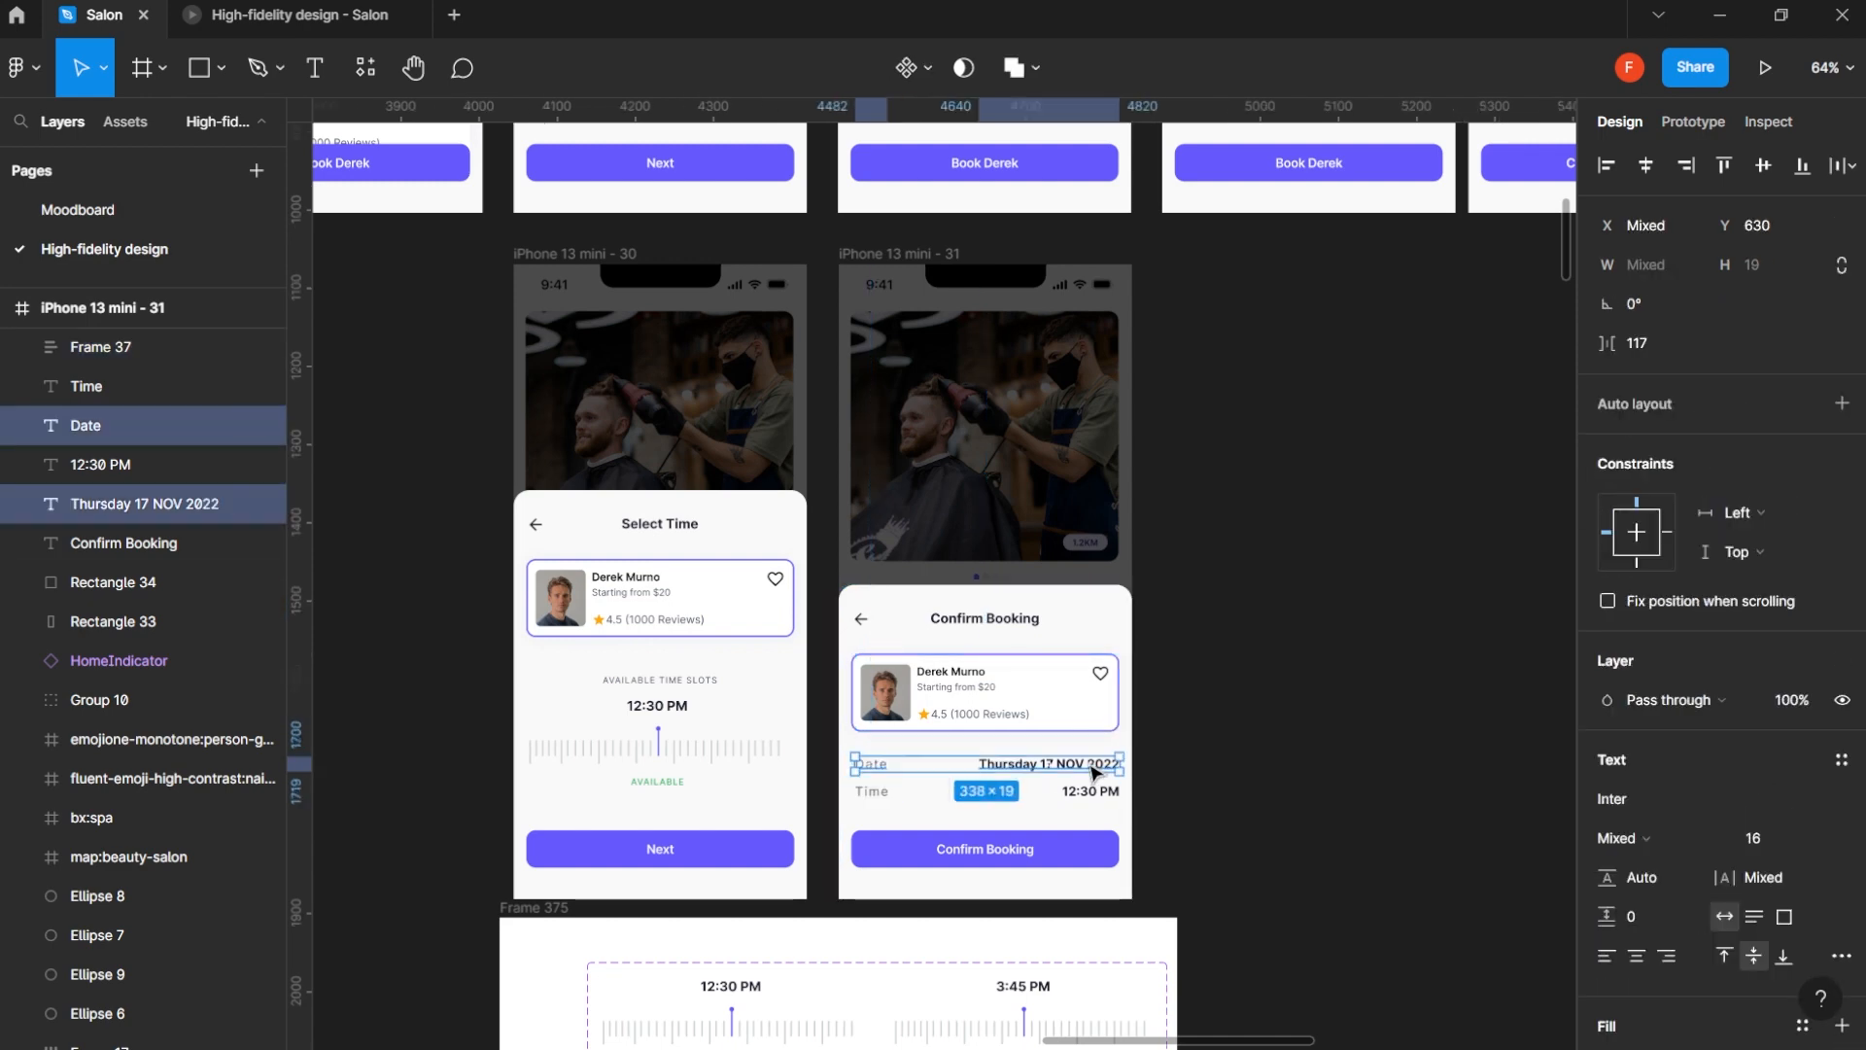
{"action": "key", "text": "ctrl+g"}
{"action": "left_click", "coordinate": [872, 791]}
{"action": "left_click", "coordinate": [1116, 799], "text": "shift"}
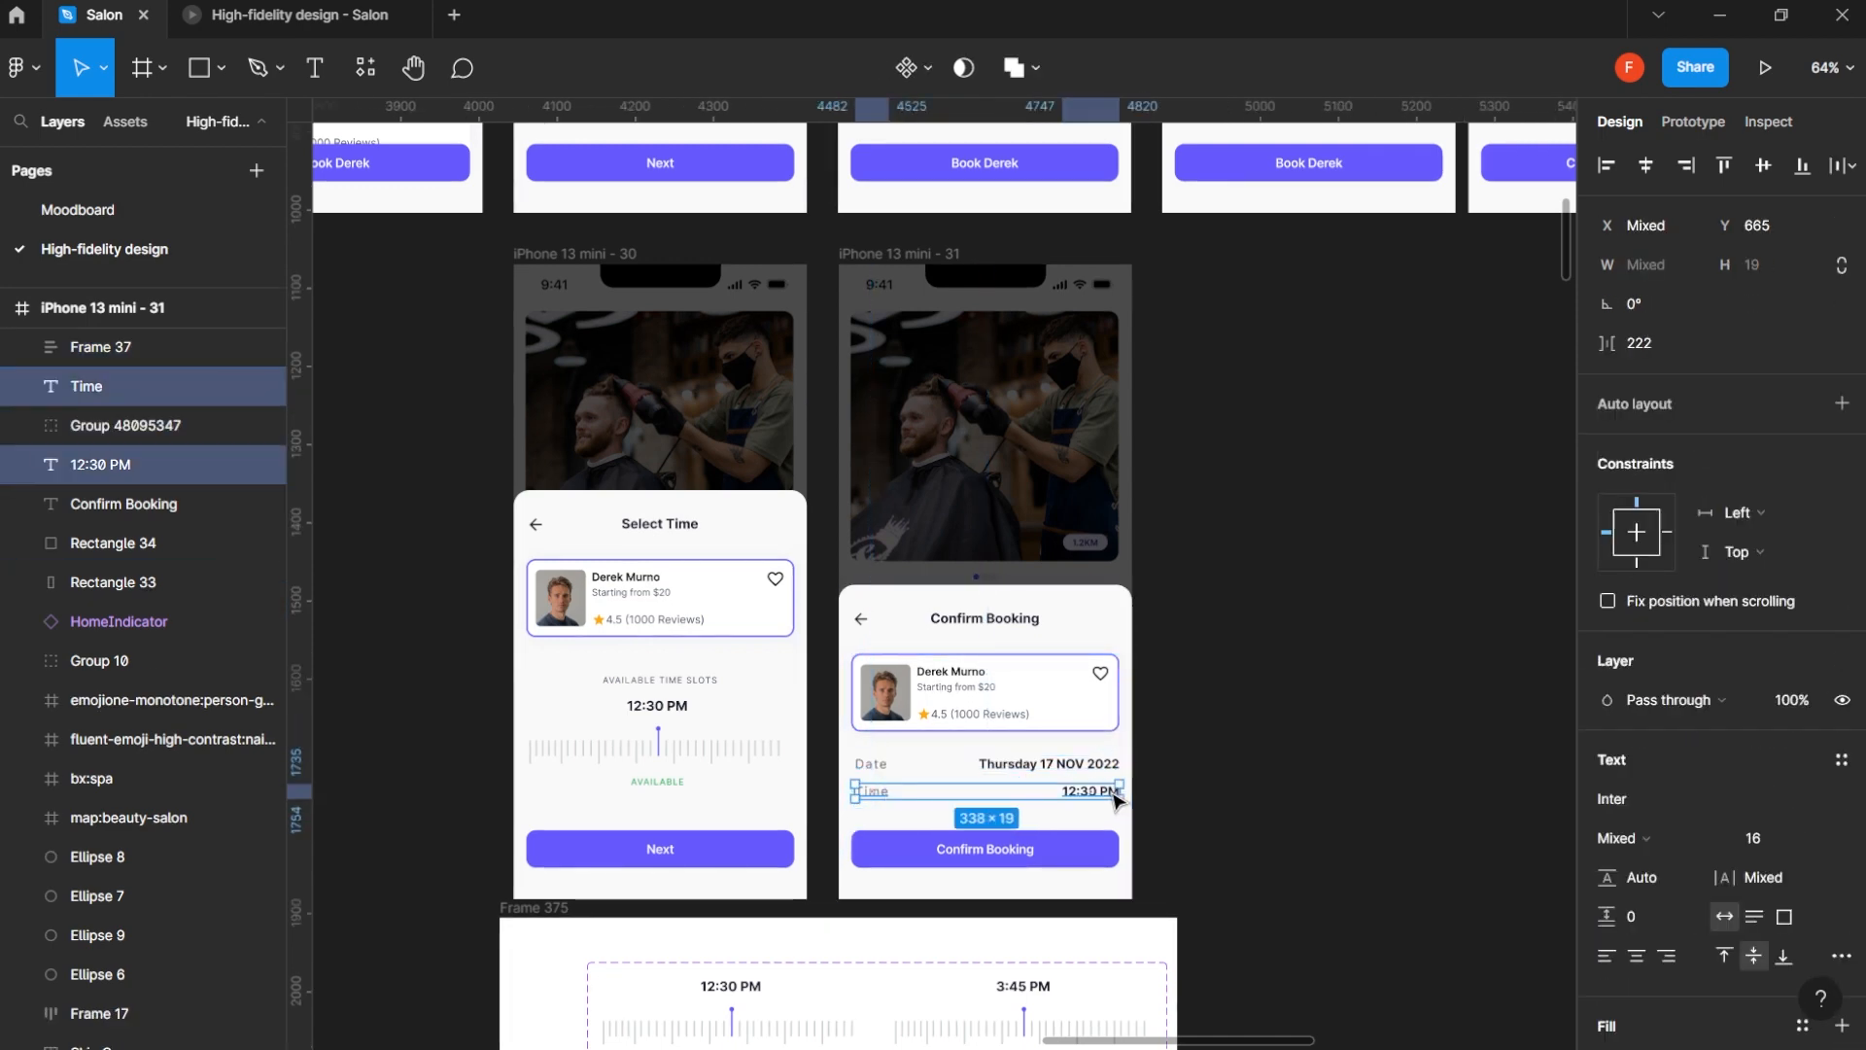
{"action": "key", "text": "ctrl+g"}
{"action": "left_click", "coordinate": [1059, 767], "text": "shift"}
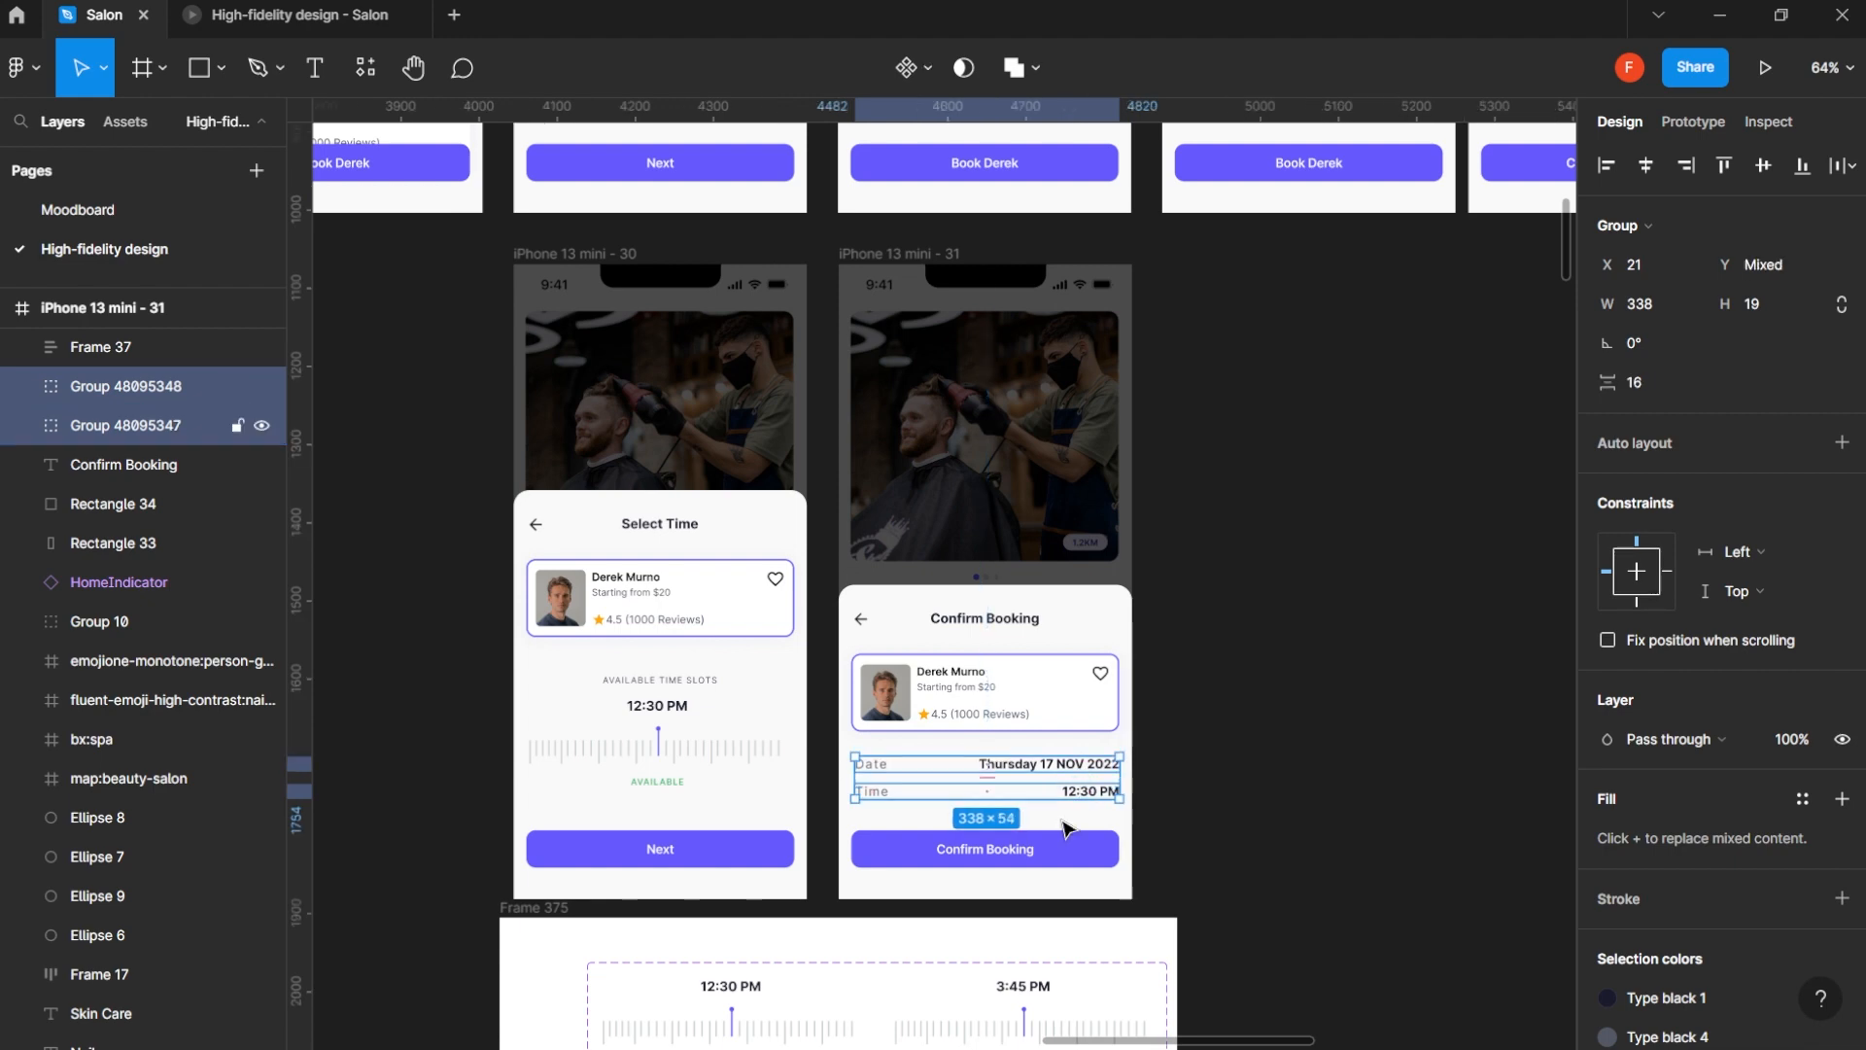
{"action": "left_click", "coordinate": [1059, 847], "text": "shift"}
- Move Frame 375 with the time ruler component to the empty canvas area below iPhone 13 mini - 28 and 29
{"action": "scroll", "coordinate": [1062, 837], "scroll_direction": "down", "scroll_amount": 5}
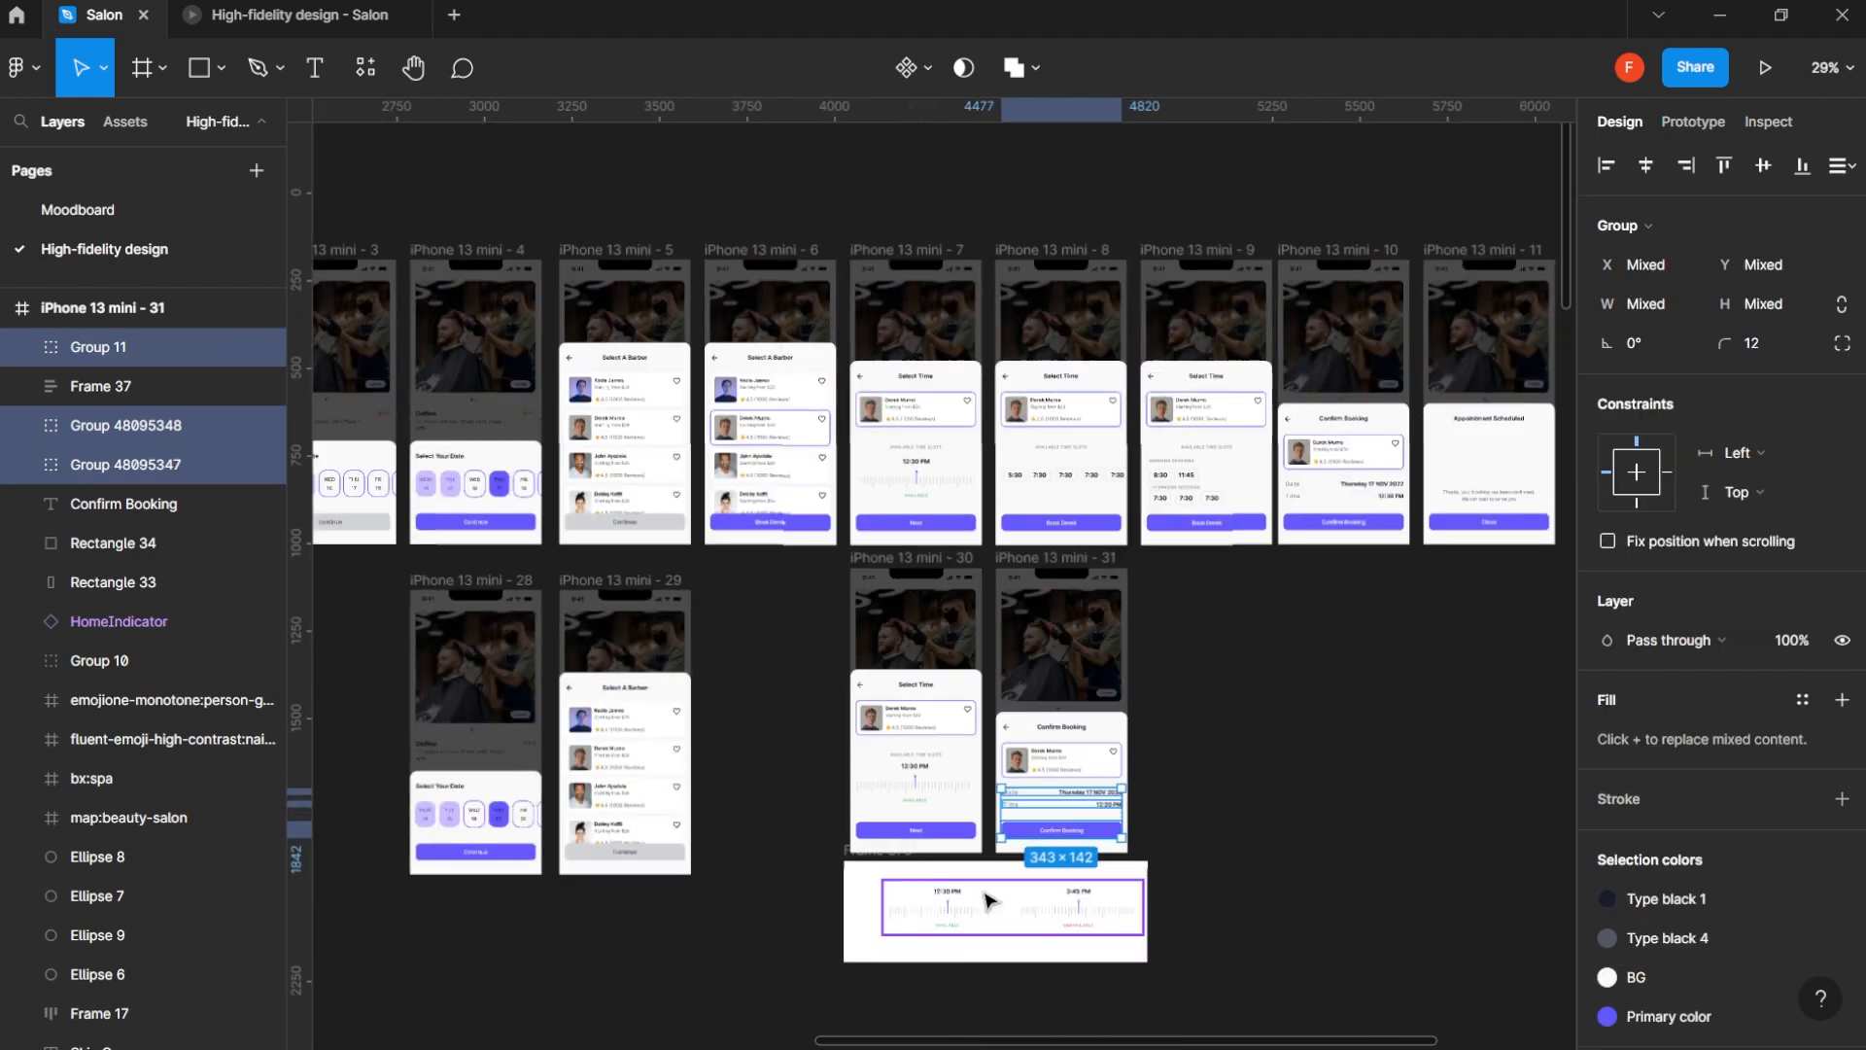
{"action": "left_click", "coordinate": [987, 899]}
{"action": "key", "text": "Escape"}
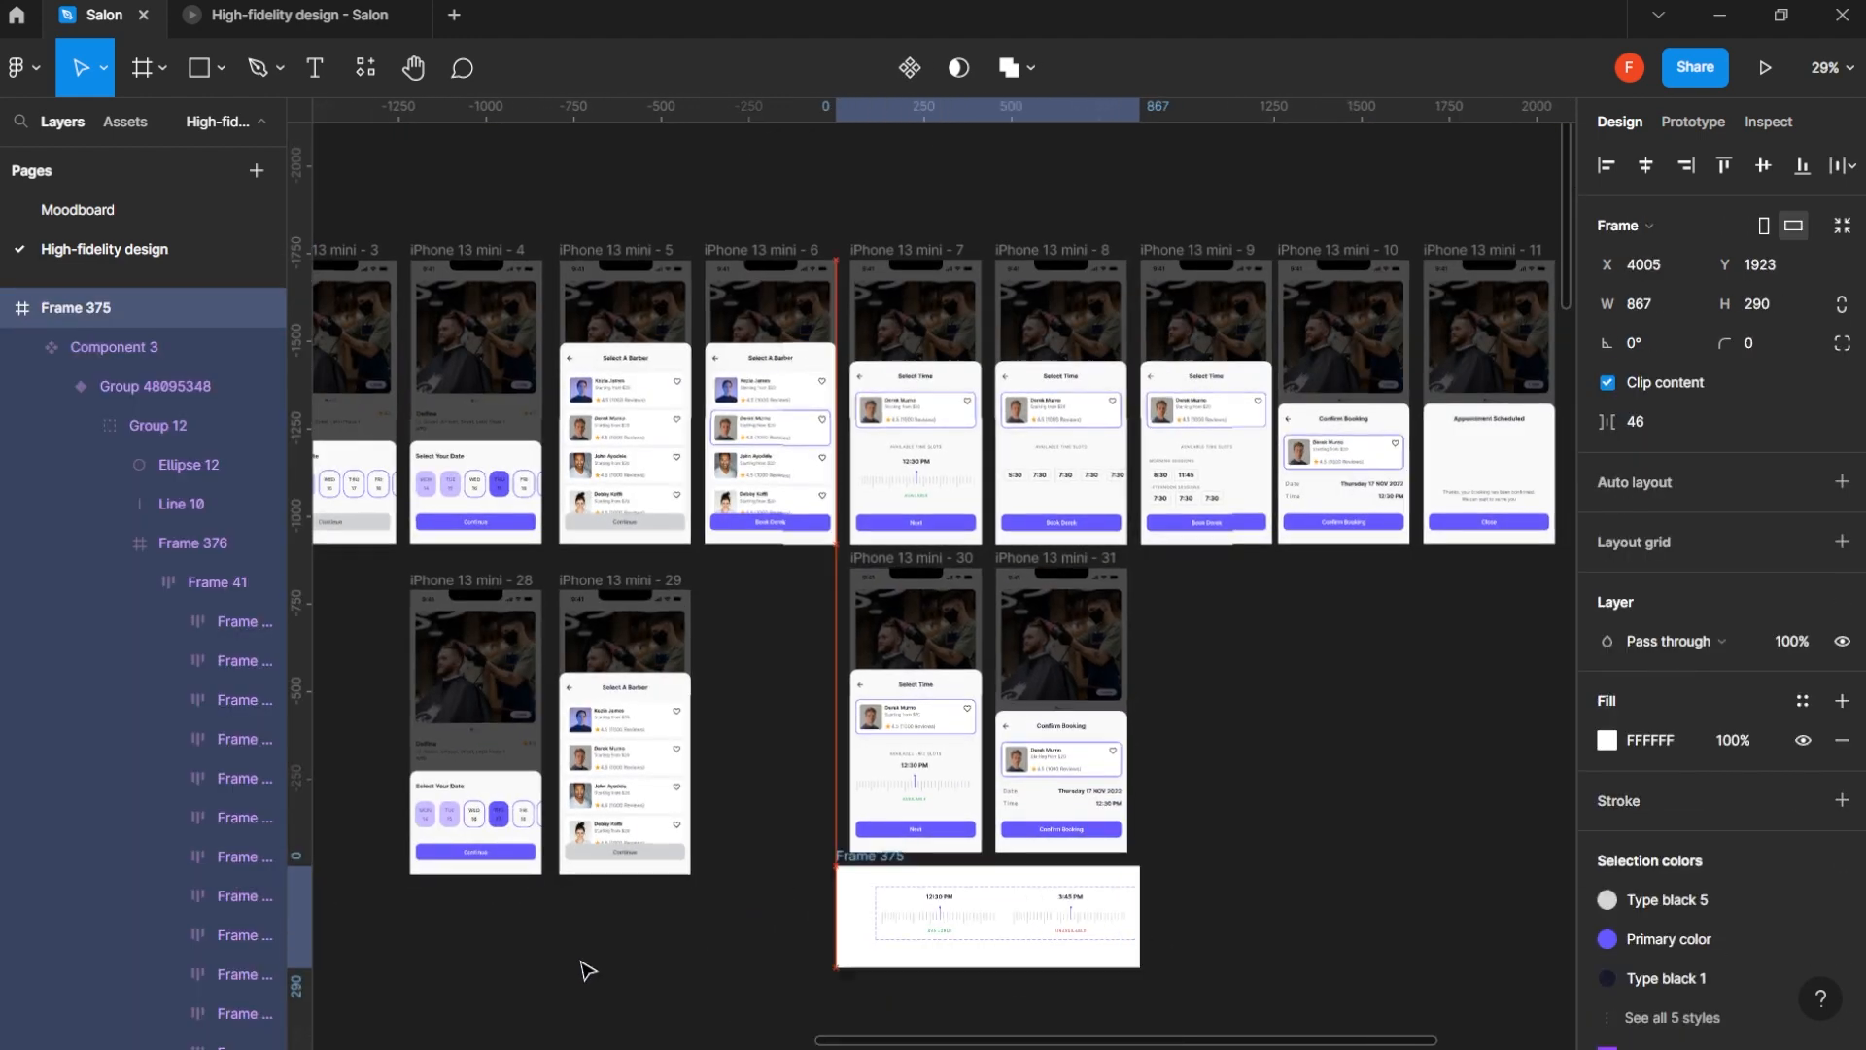
{"action": "left_click_drag", "start_coordinate": [581, 961], "coordinate": [505, 943]}
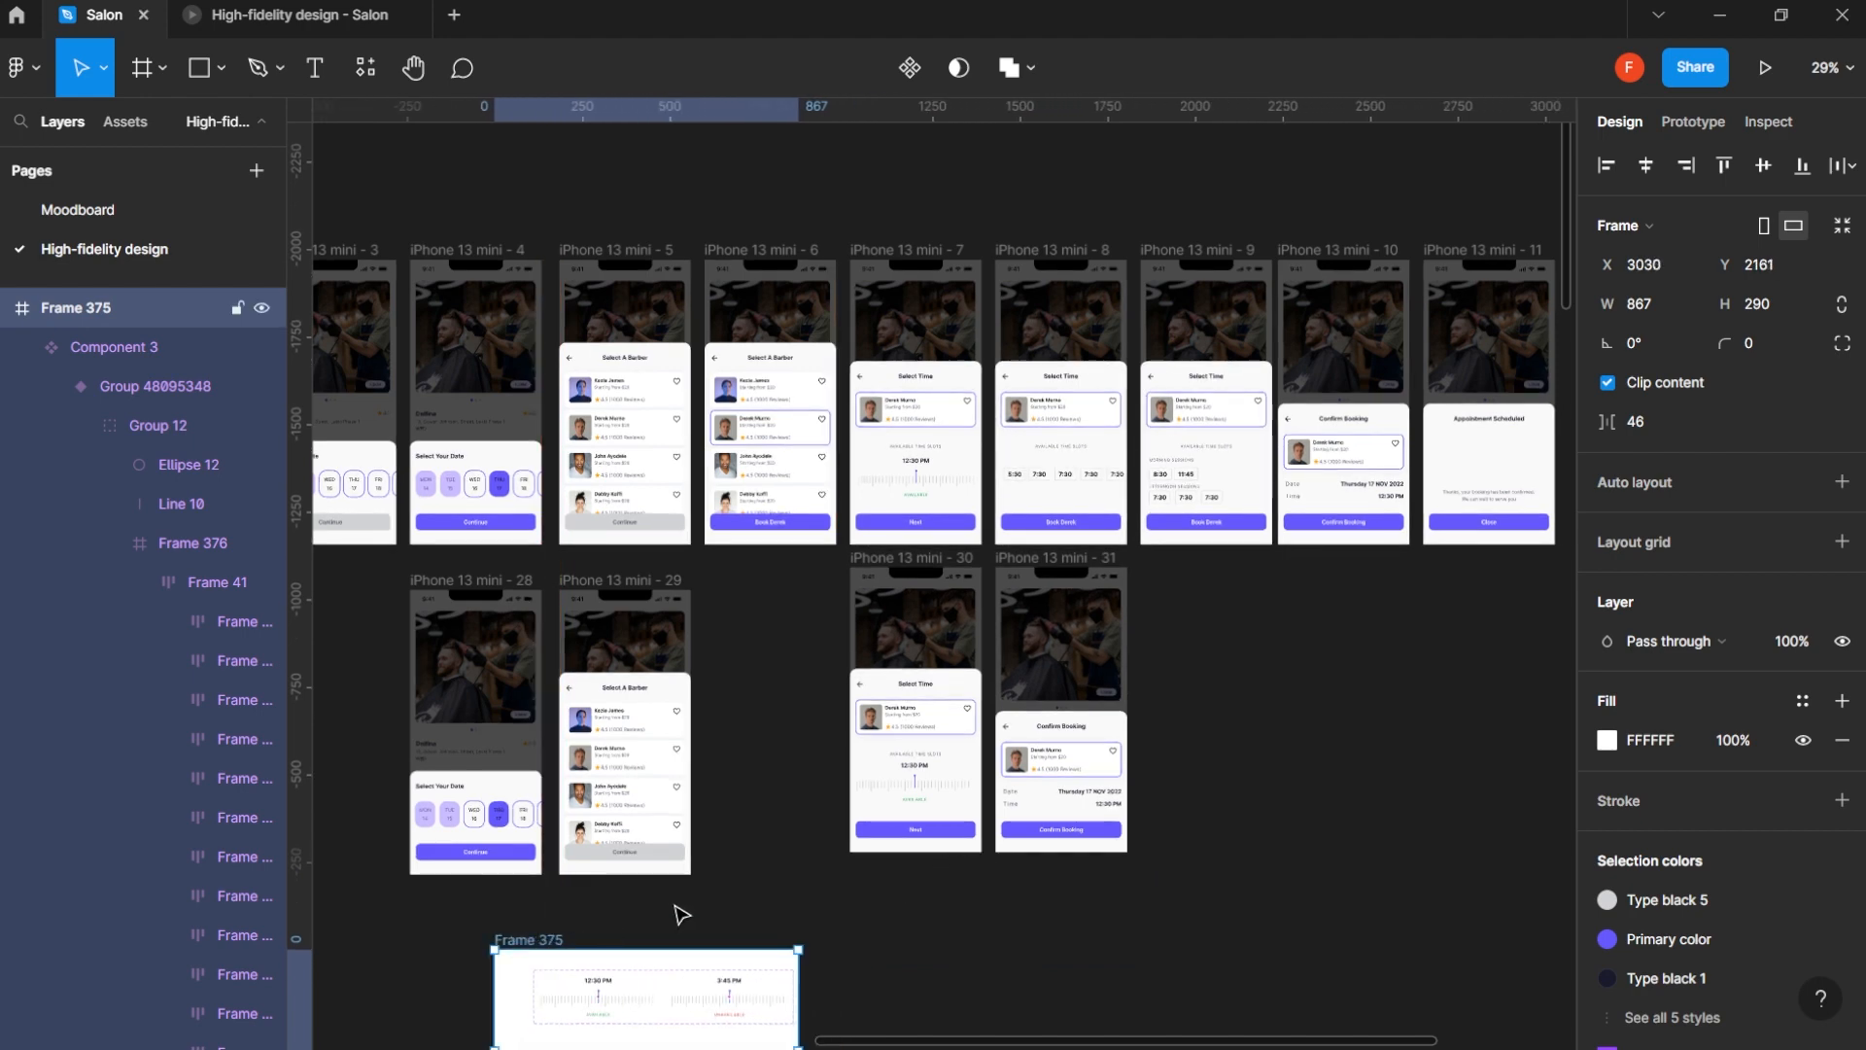
- Copy the Date group, Time group and Confirm Booking button from iPhone 13 mini - 31 and paste them into iPhone 13 mini - 30
{"action": "left_click", "coordinate": [1008, 833]}
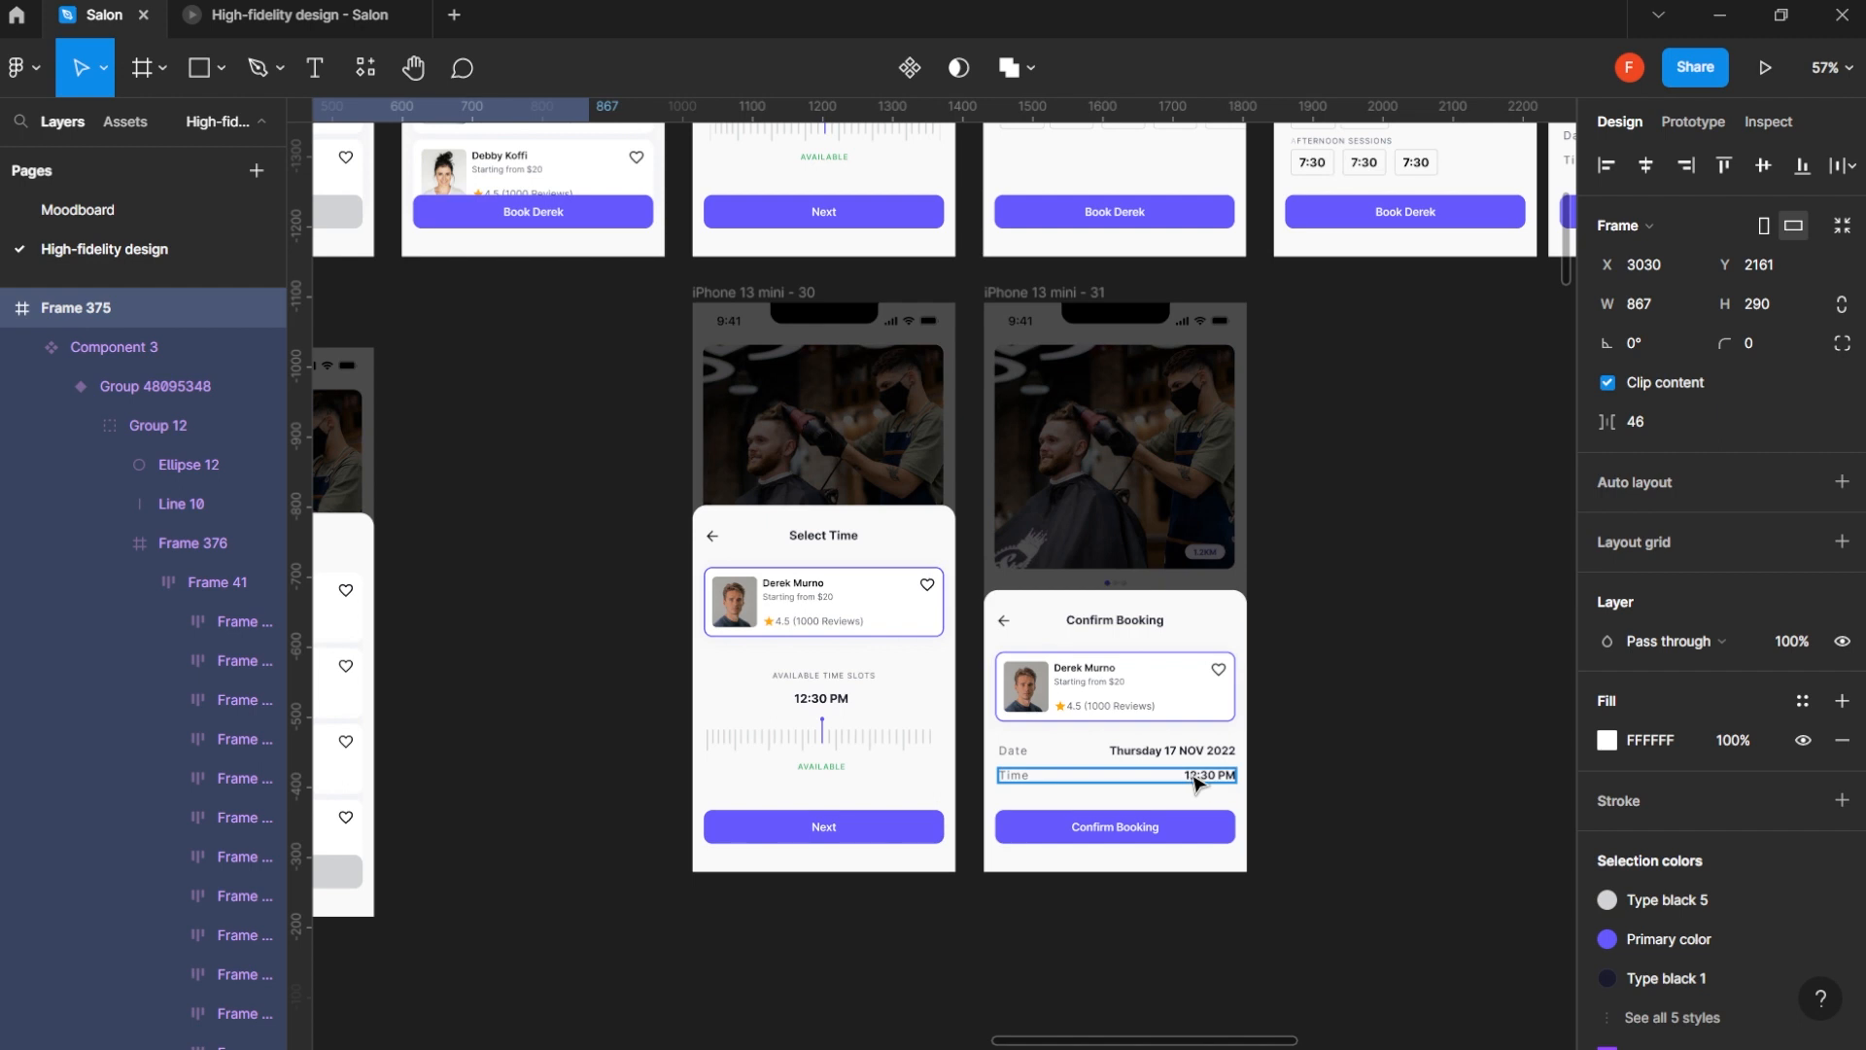
{"action": "left_click", "coordinate": [1197, 778]}
{"action": "left_click", "coordinate": [1166, 750], "text": "shift"}
{"action": "left_click", "coordinate": [1183, 831], "text": "shift"}
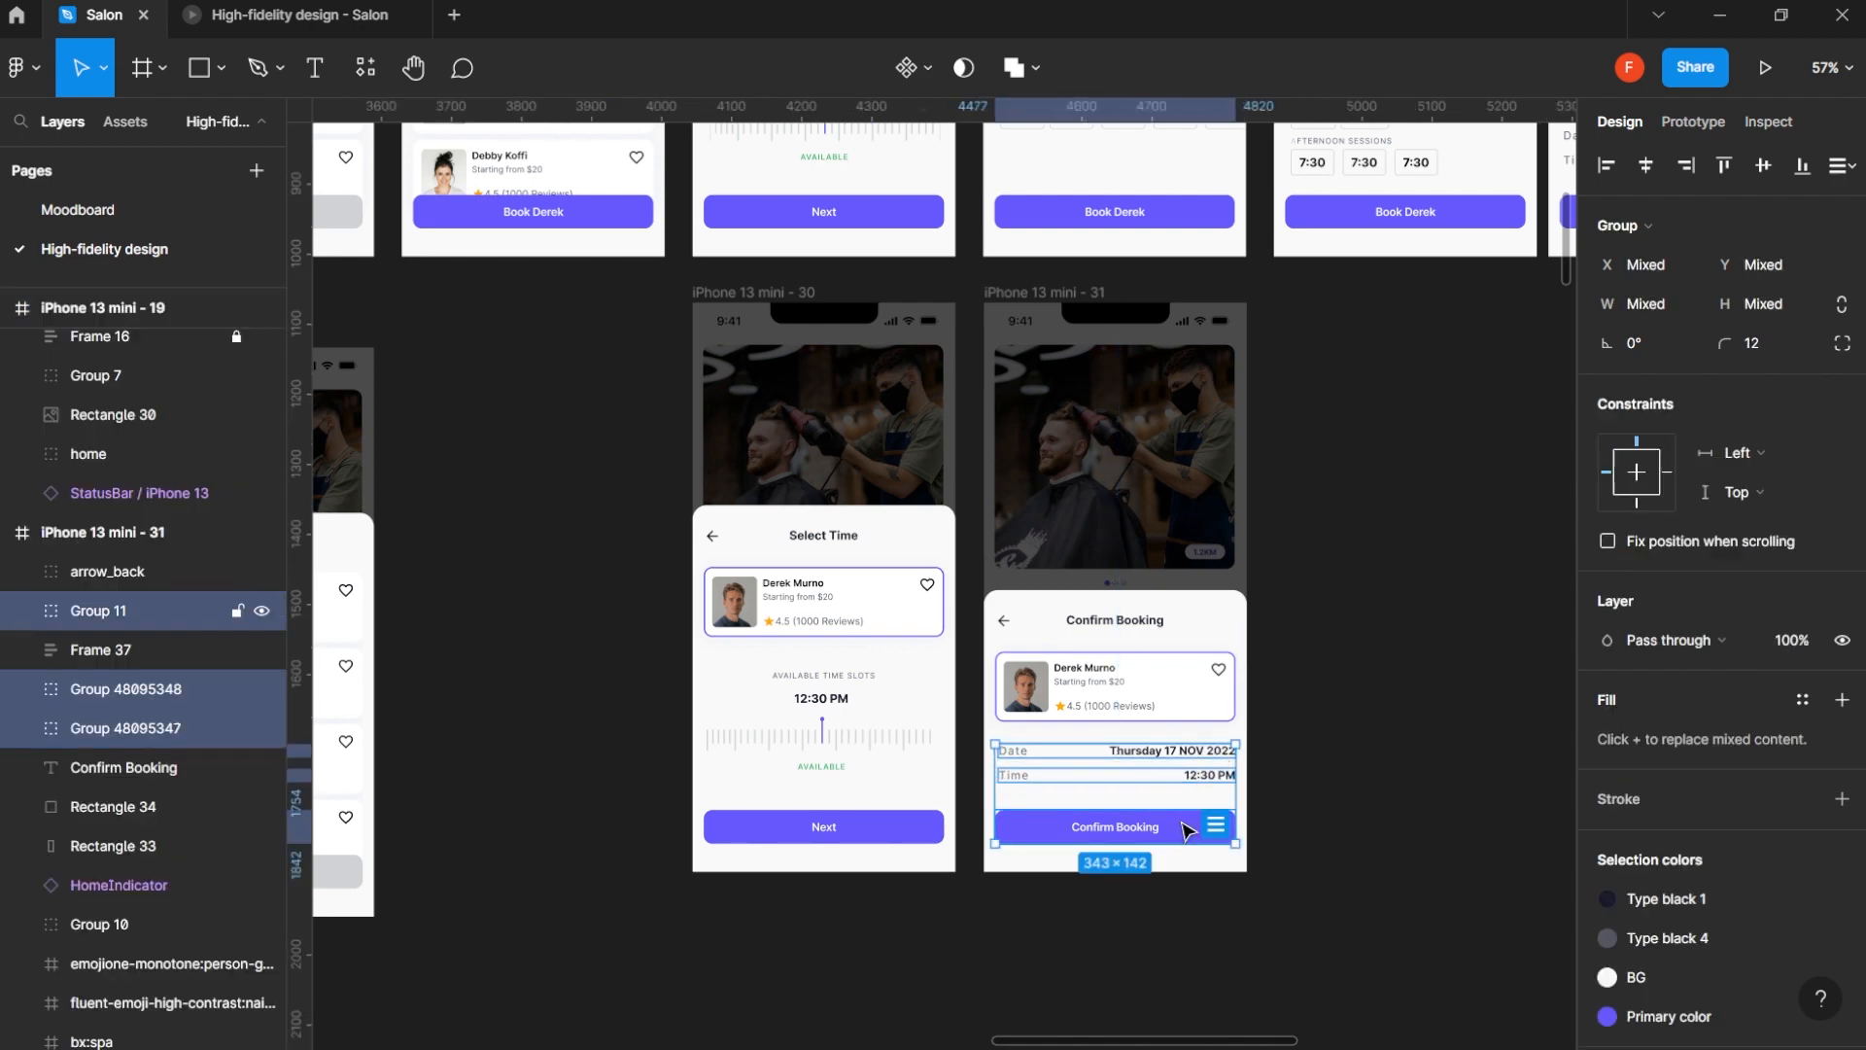
{"action": "left_click", "coordinate": [781, 292]}
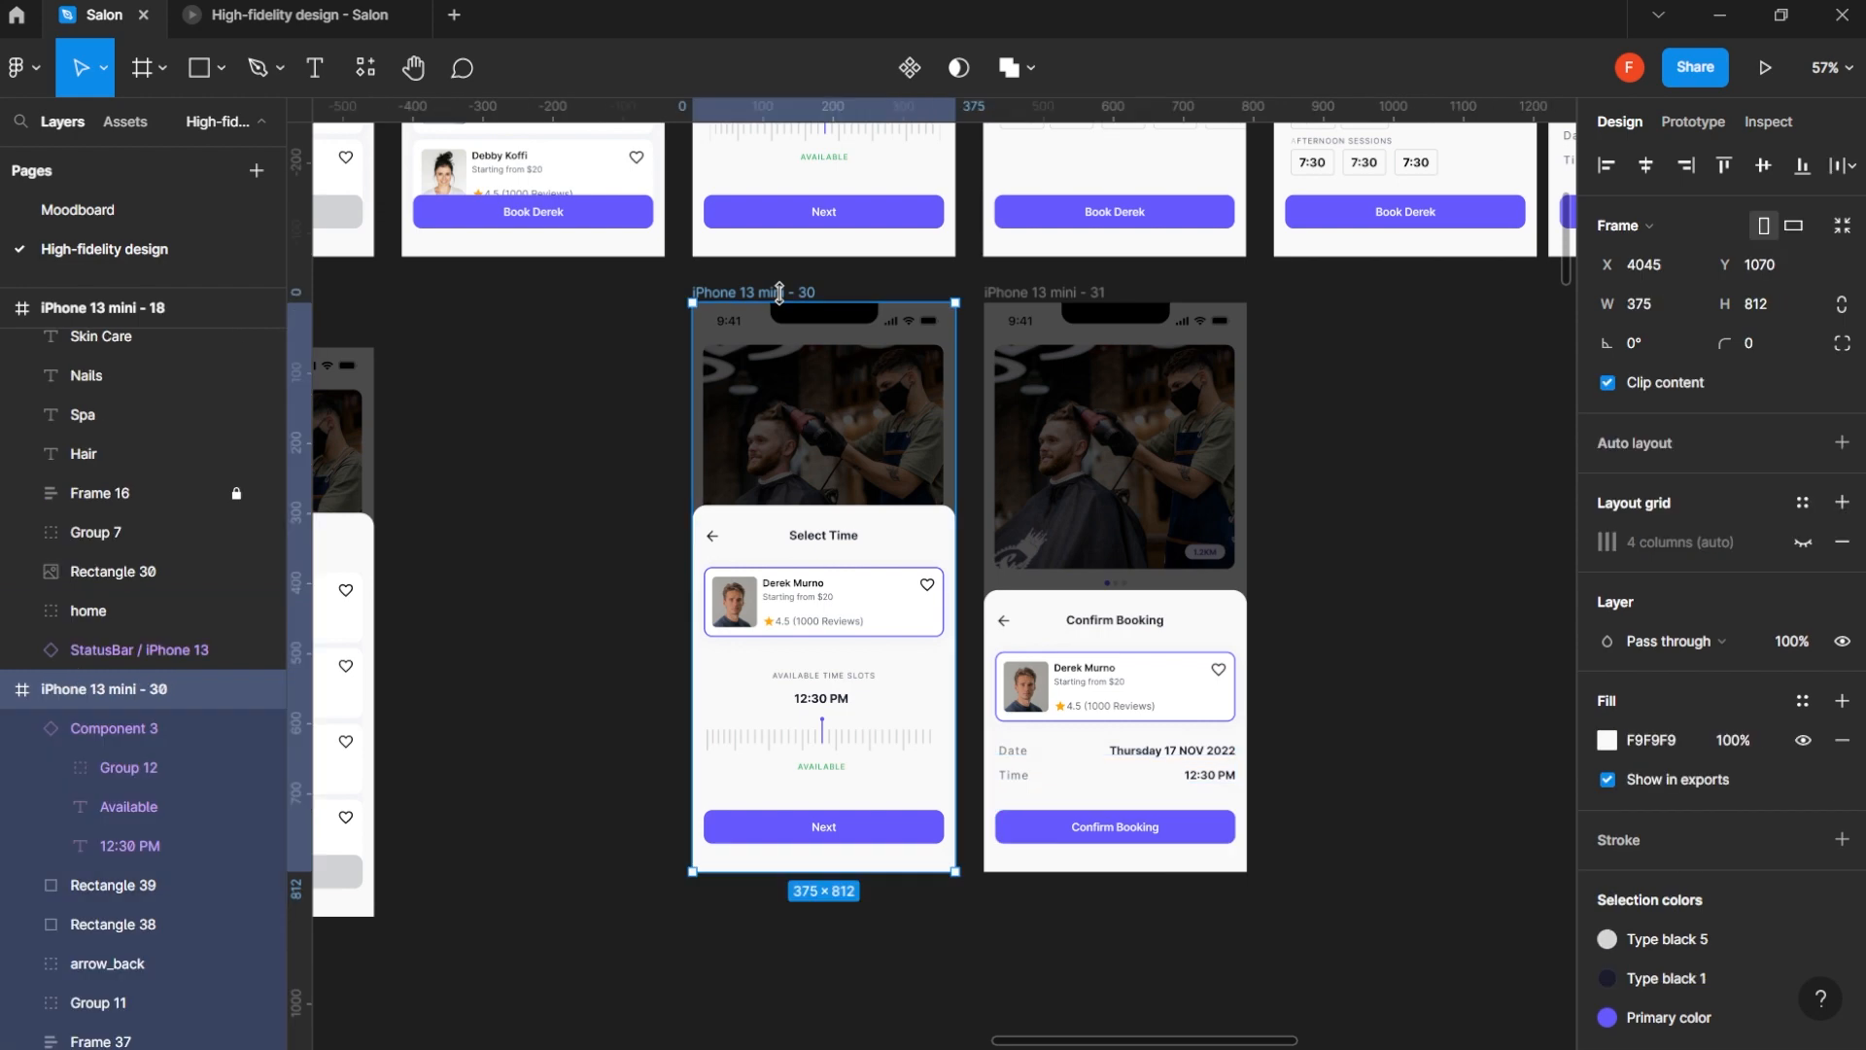
{"action": "key", "text": "ctrl+v"}
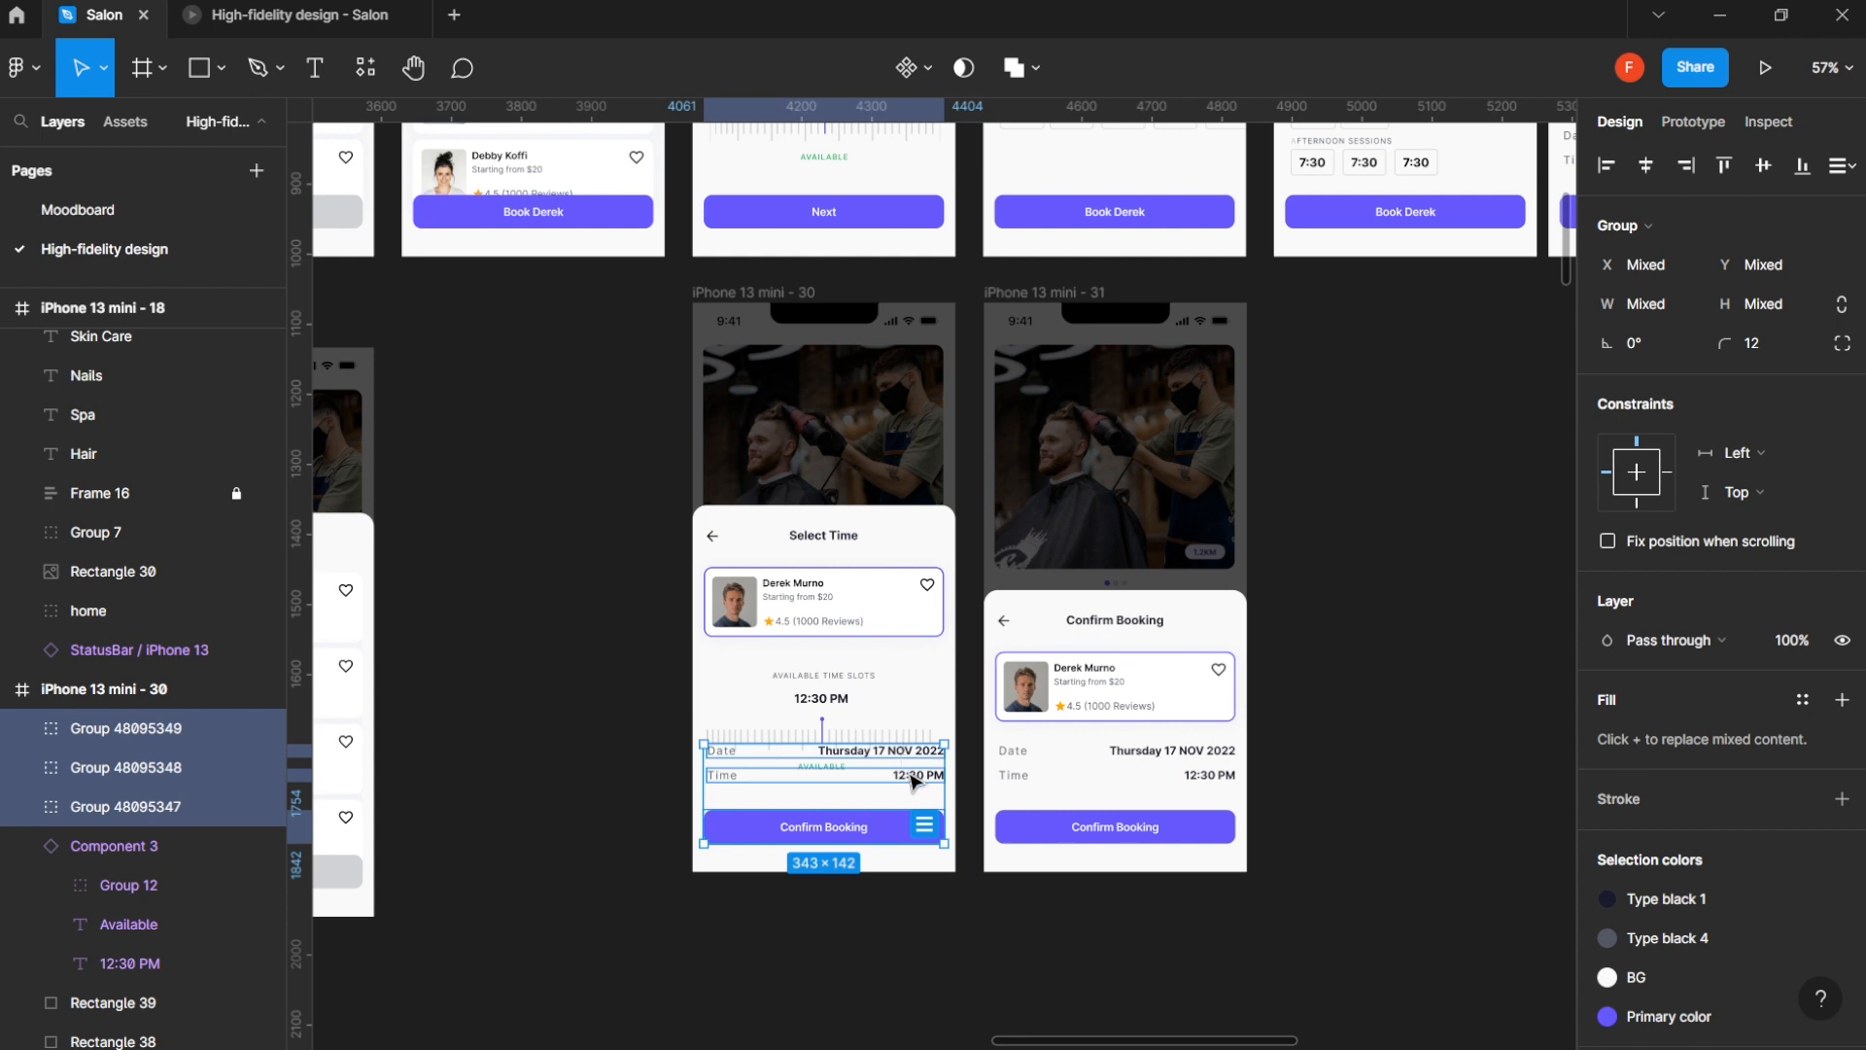
- Move the pasted groups down to the lower edge of iPhone 13 mini - 30 and set their opacity to 0%
{"action": "left_click_drag", "start_coordinate": [913, 781], "coordinate": [914, 868]}
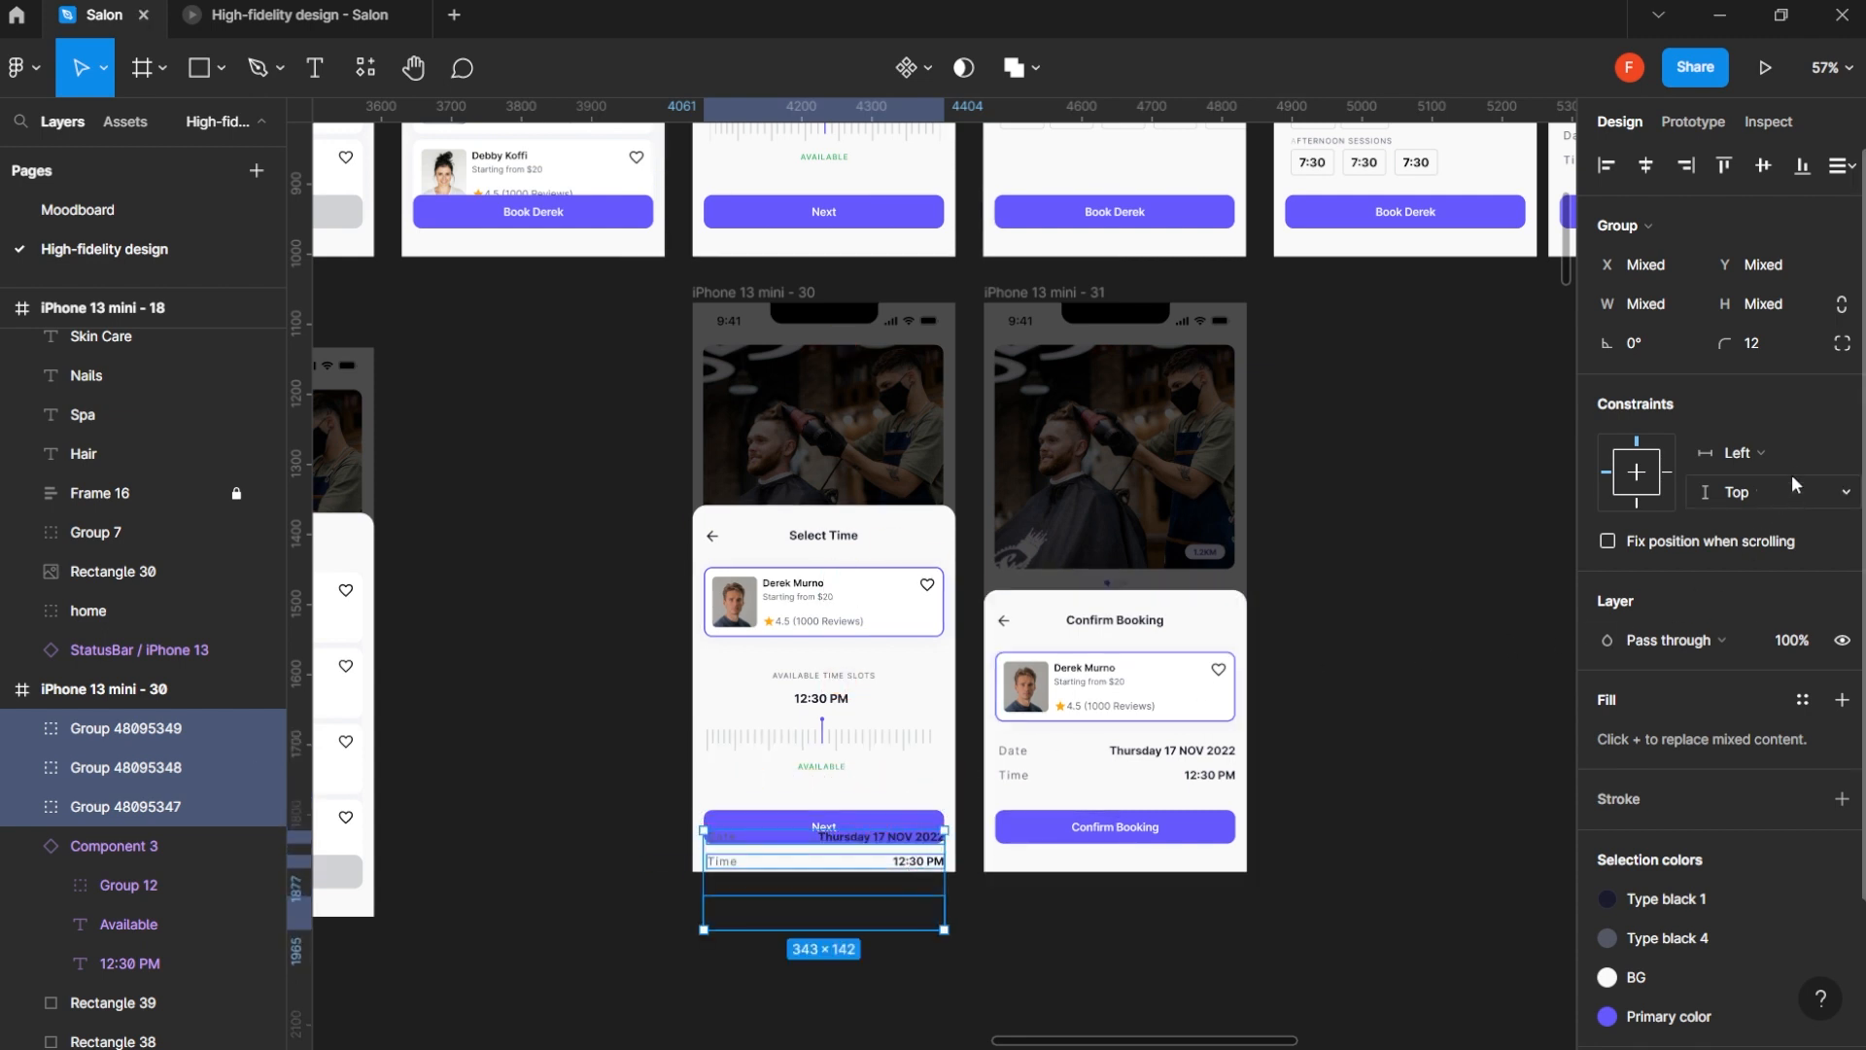
{"action": "left_click", "coordinate": [1798, 648]}
{"action": "type", "text": "0"}
{"action": "key", "text": "Return"}
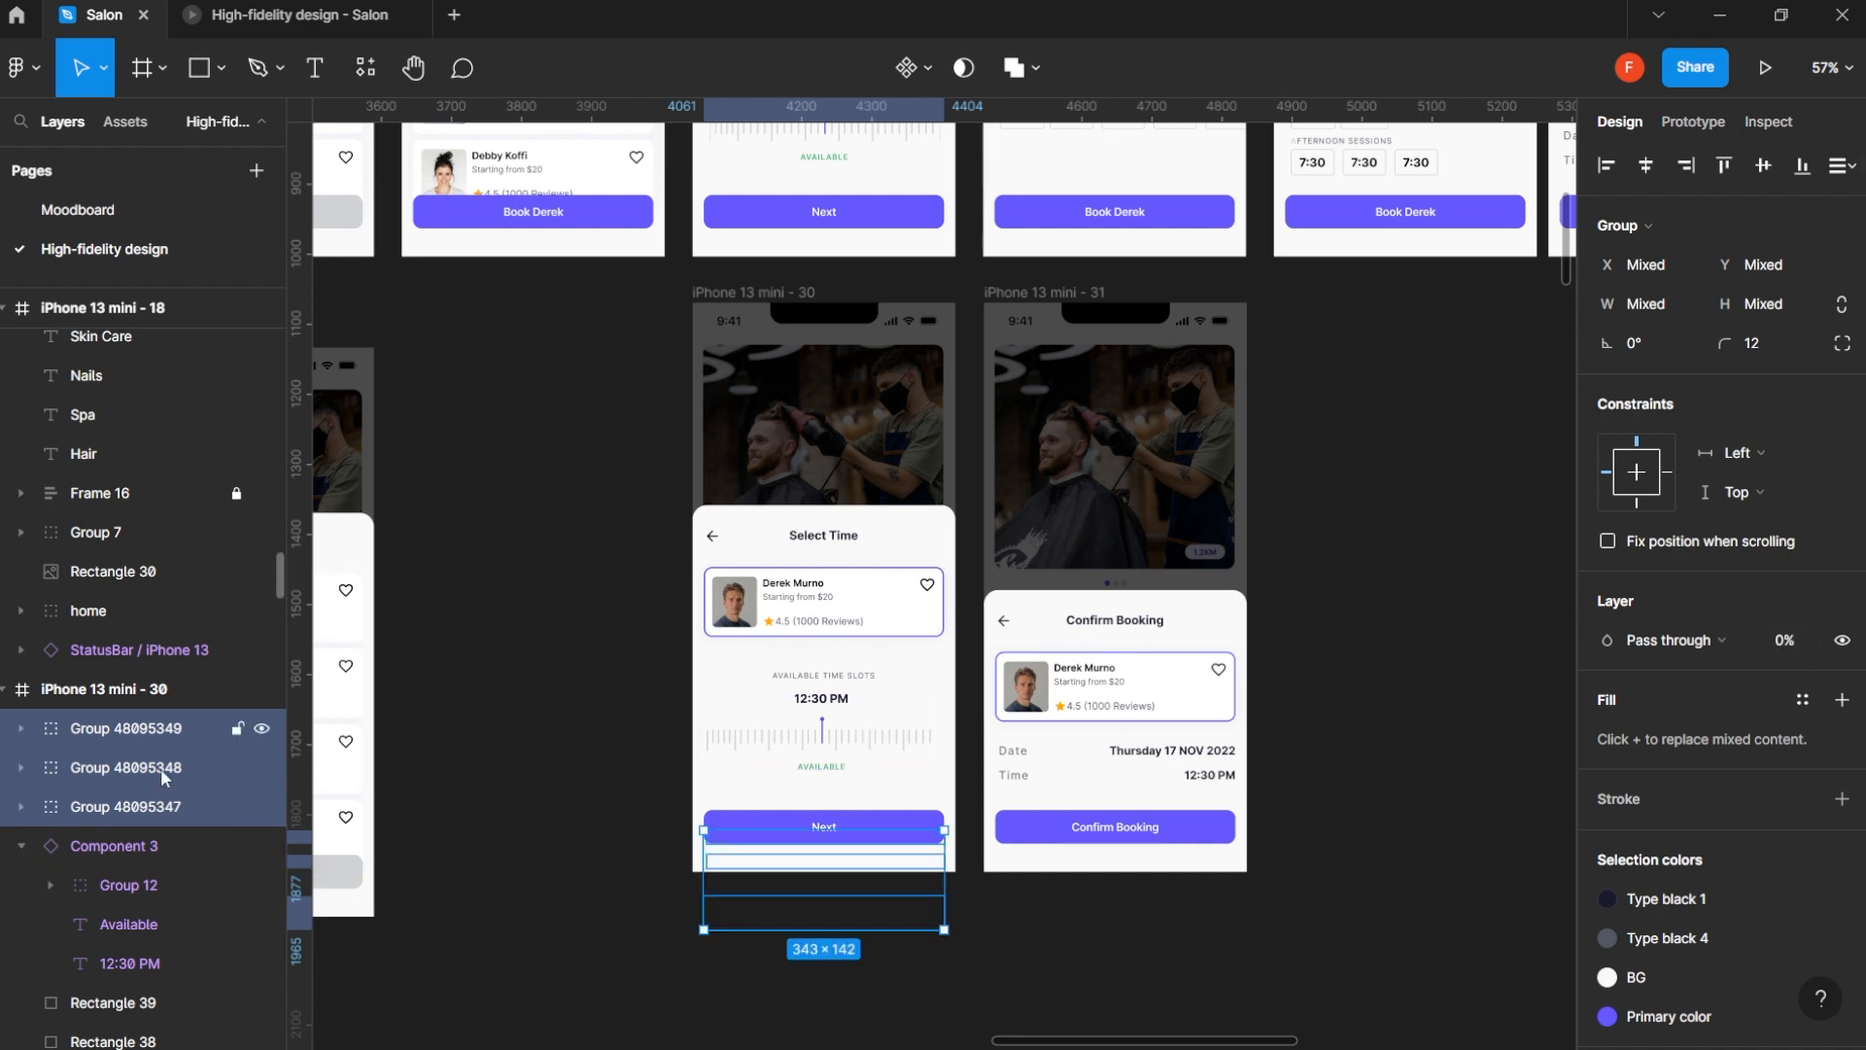
- Move the transparent Confirm Booking button copy and the Time group further down, below the edge of iPhone 13 mini - 30
{"action": "left_click", "coordinate": [162, 805]}
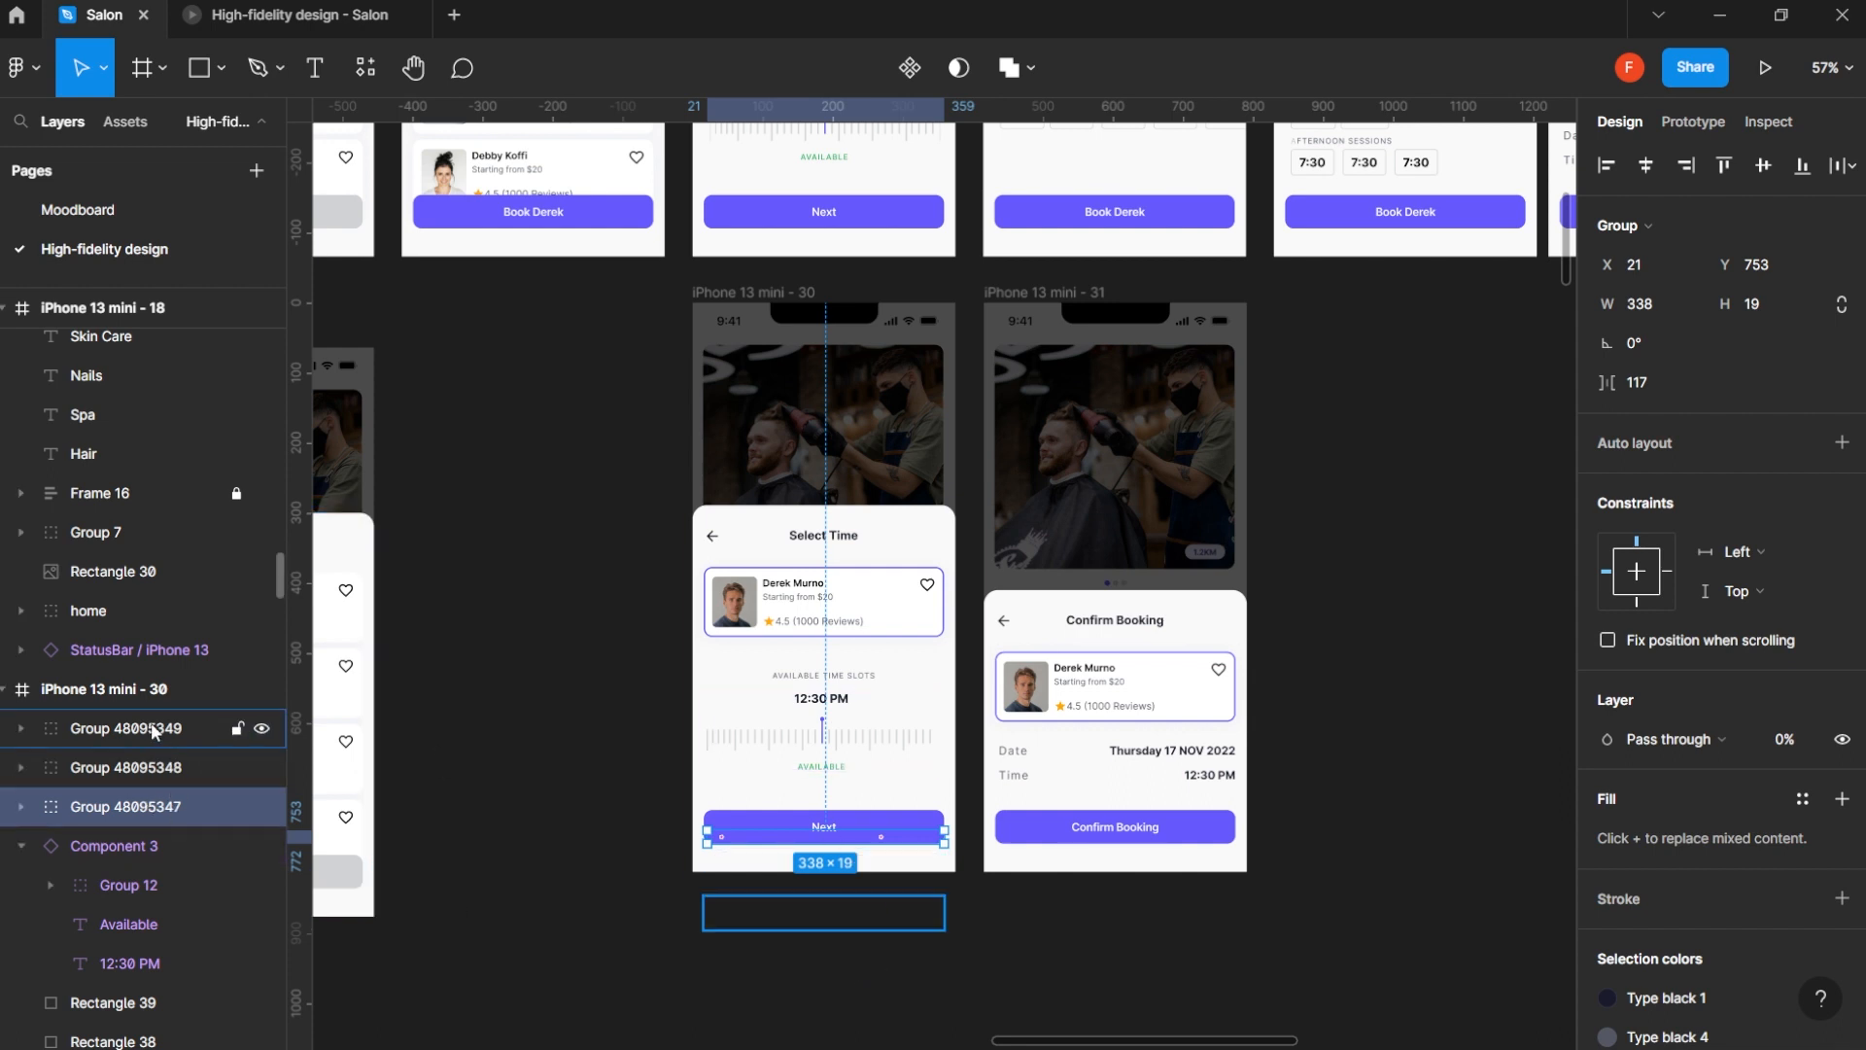
{"action": "left_click", "coordinate": [777, 896]}
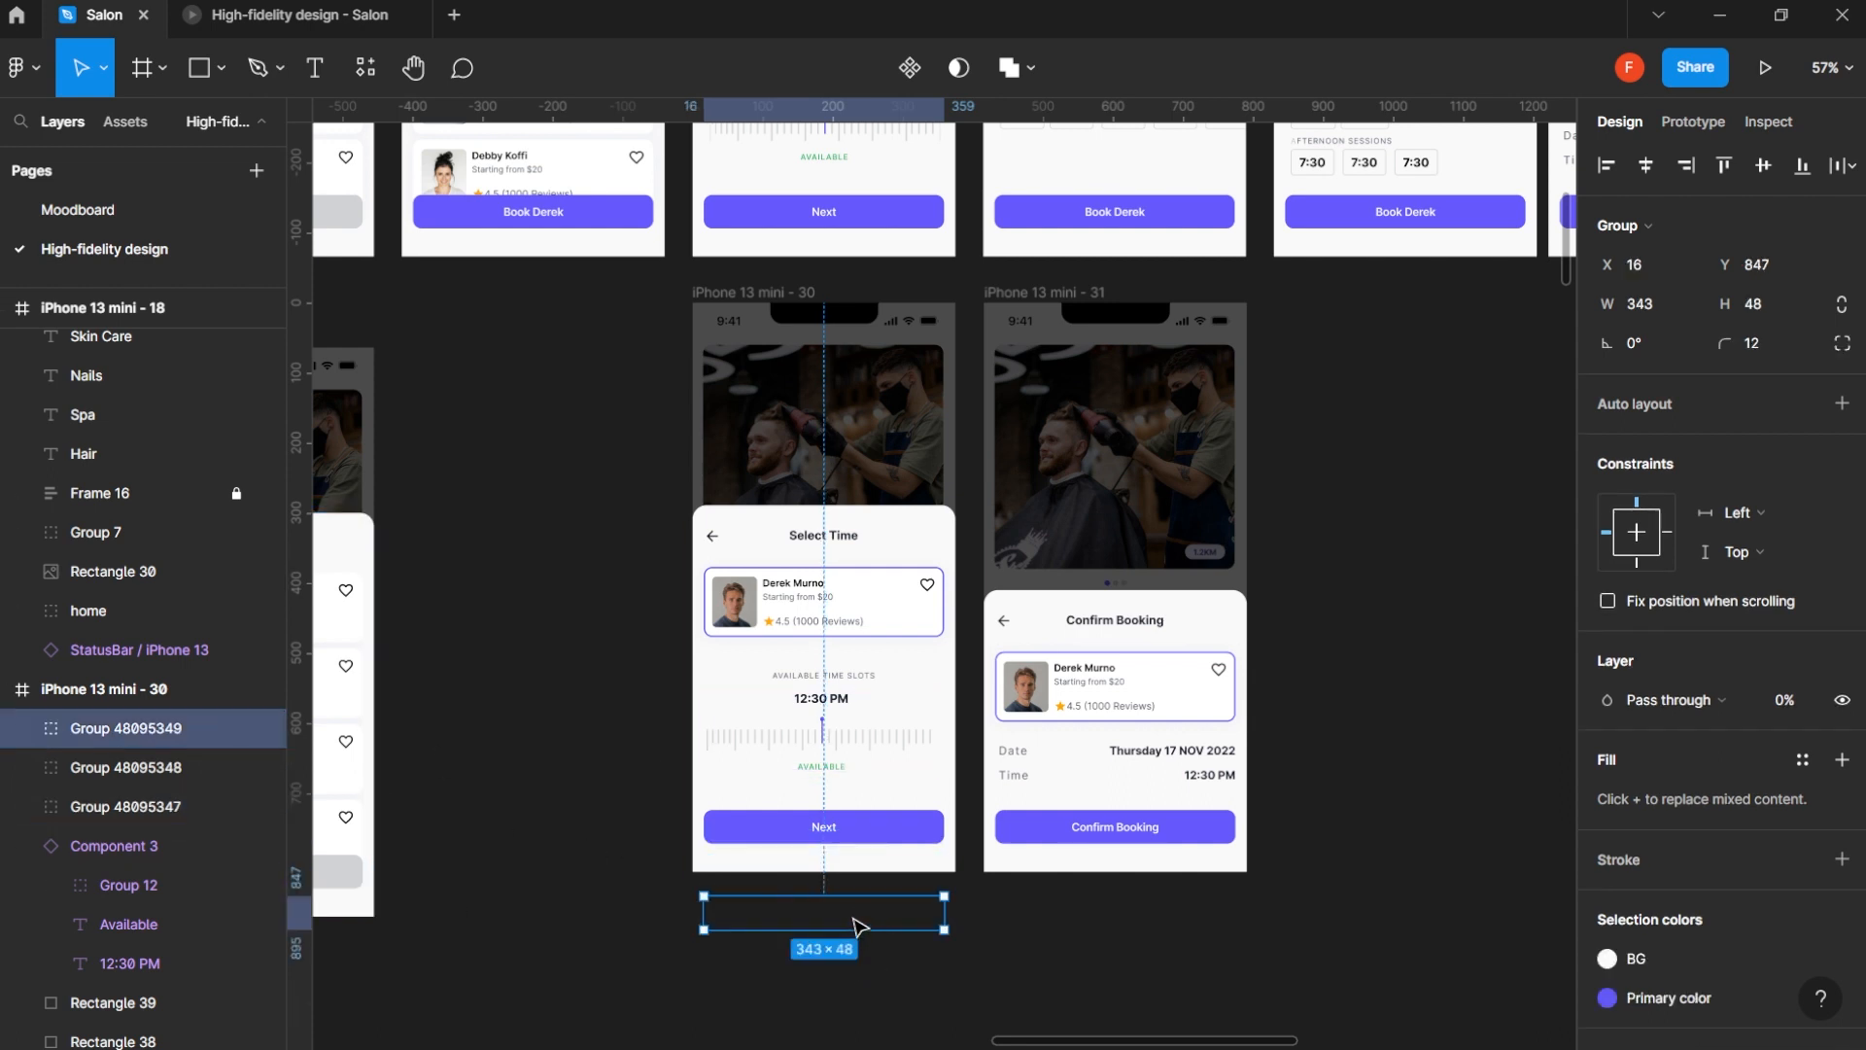
{"action": "left_click_drag", "start_coordinate": [855, 930], "coordinate": [851, 975]}
{"action": "left_click", "coordinate": [168, 768]}
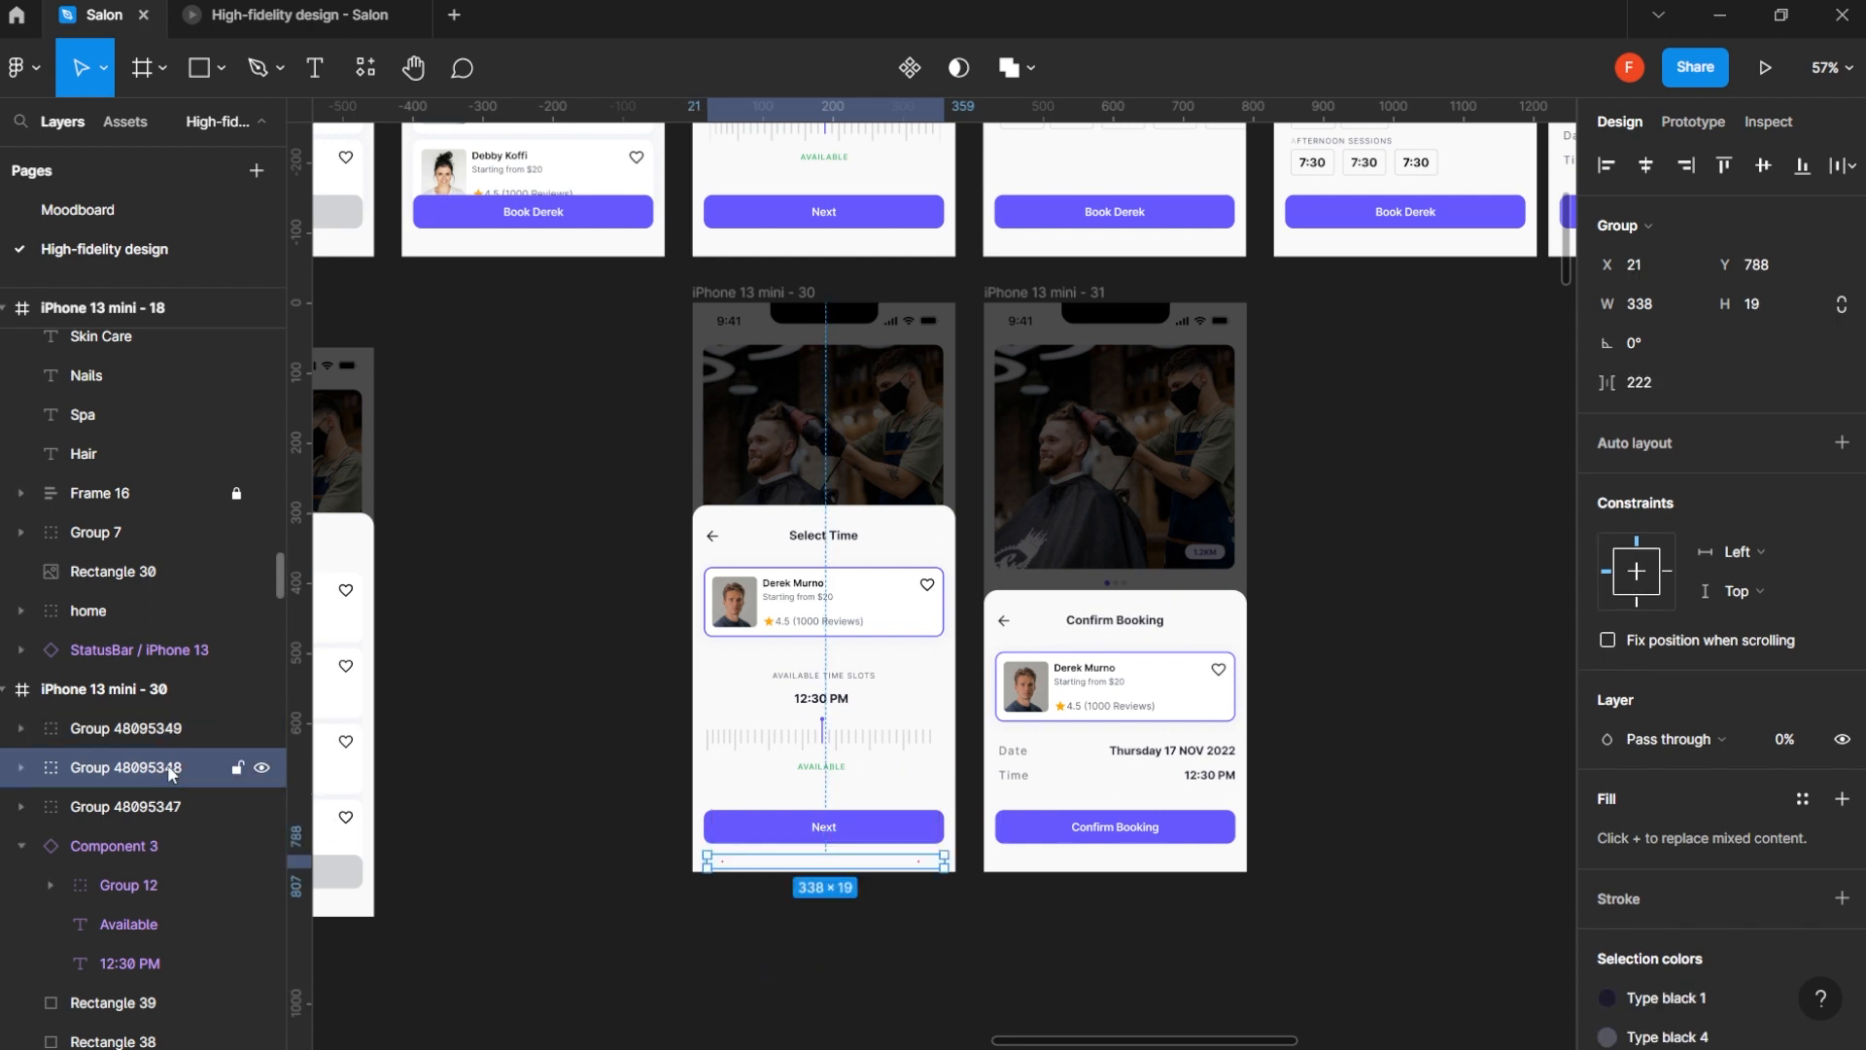
{"action": "left_click", "coordinate": [165, 731]}
{"action": "left_click", "coordinate": [157, 762]}
{"action": "left_click_drag", "start_coordinate": [865, 868], "coordinate": [875, 926]}
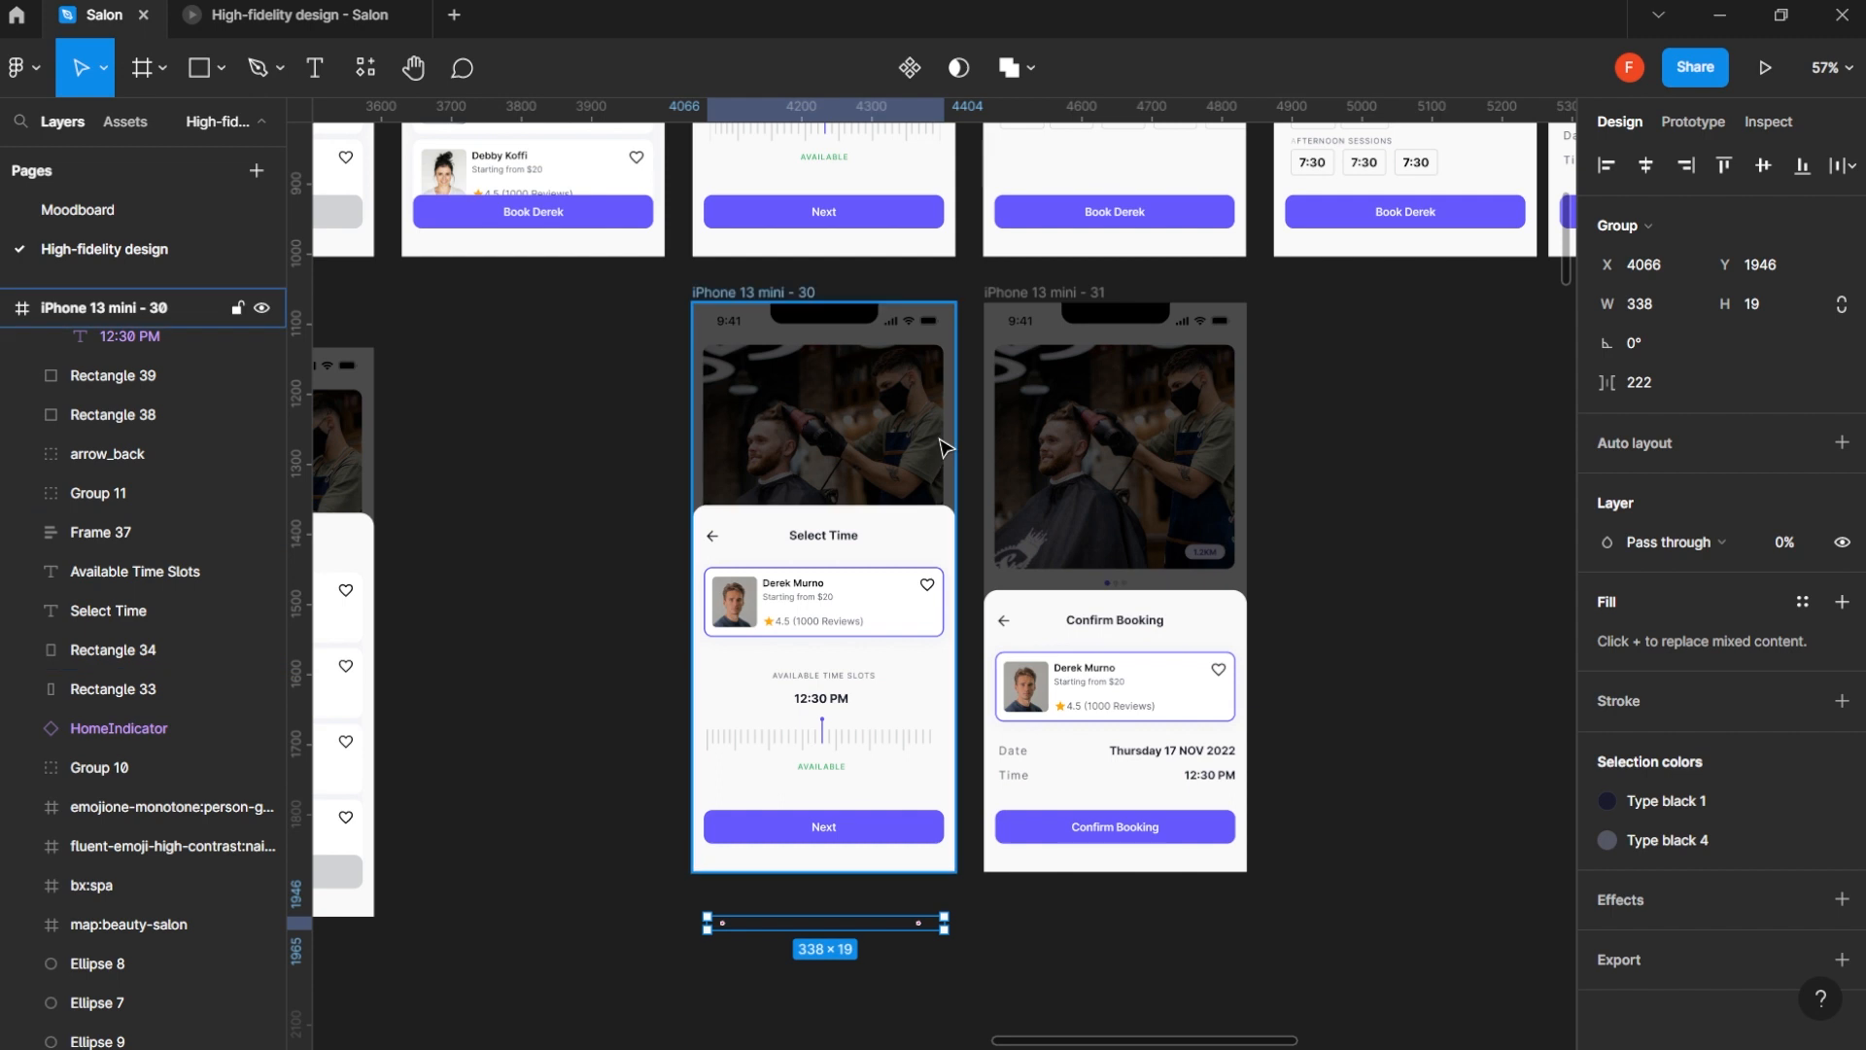
- Link the Next button on iPhone 13 mini - 30 to iPhone 13 mini - 31 on tap, using Smart animate at 350 ms
{"action": "left_click", "coordinate": [778, 293]}
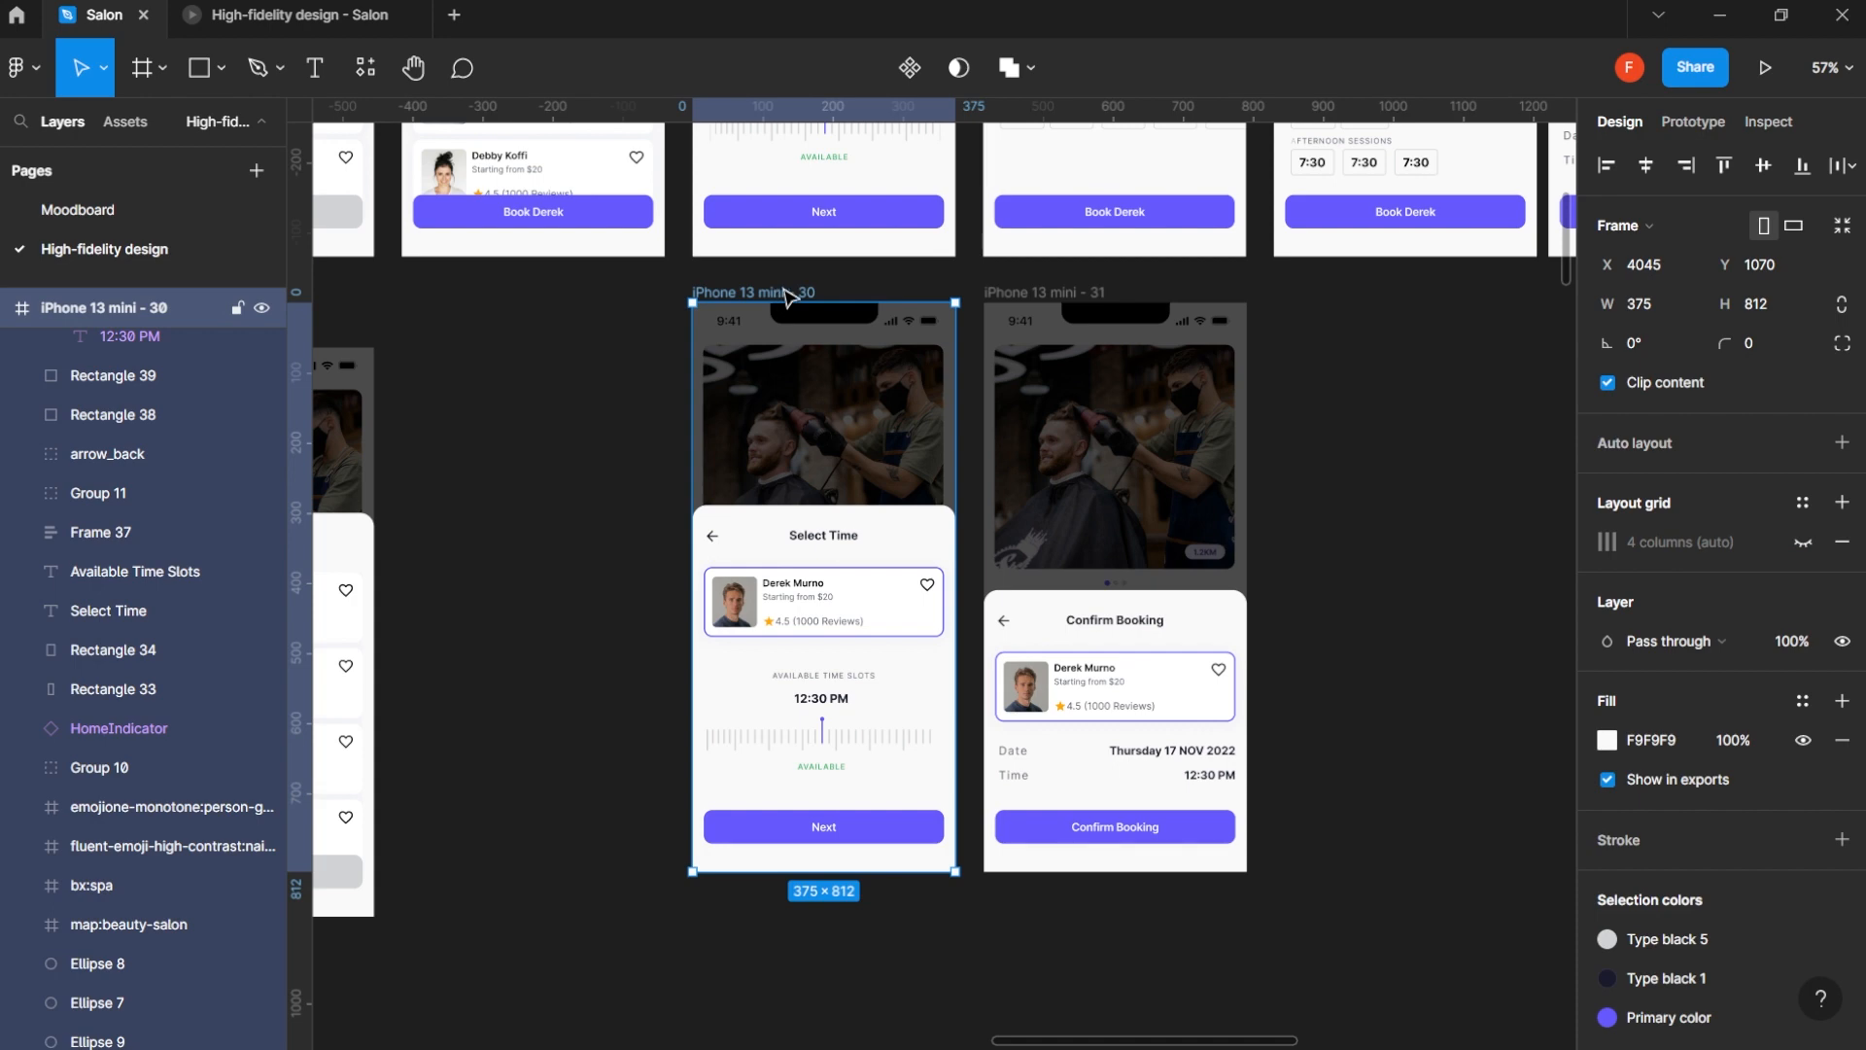
{"action": "left_click", "coordinate": [1694, 121]}
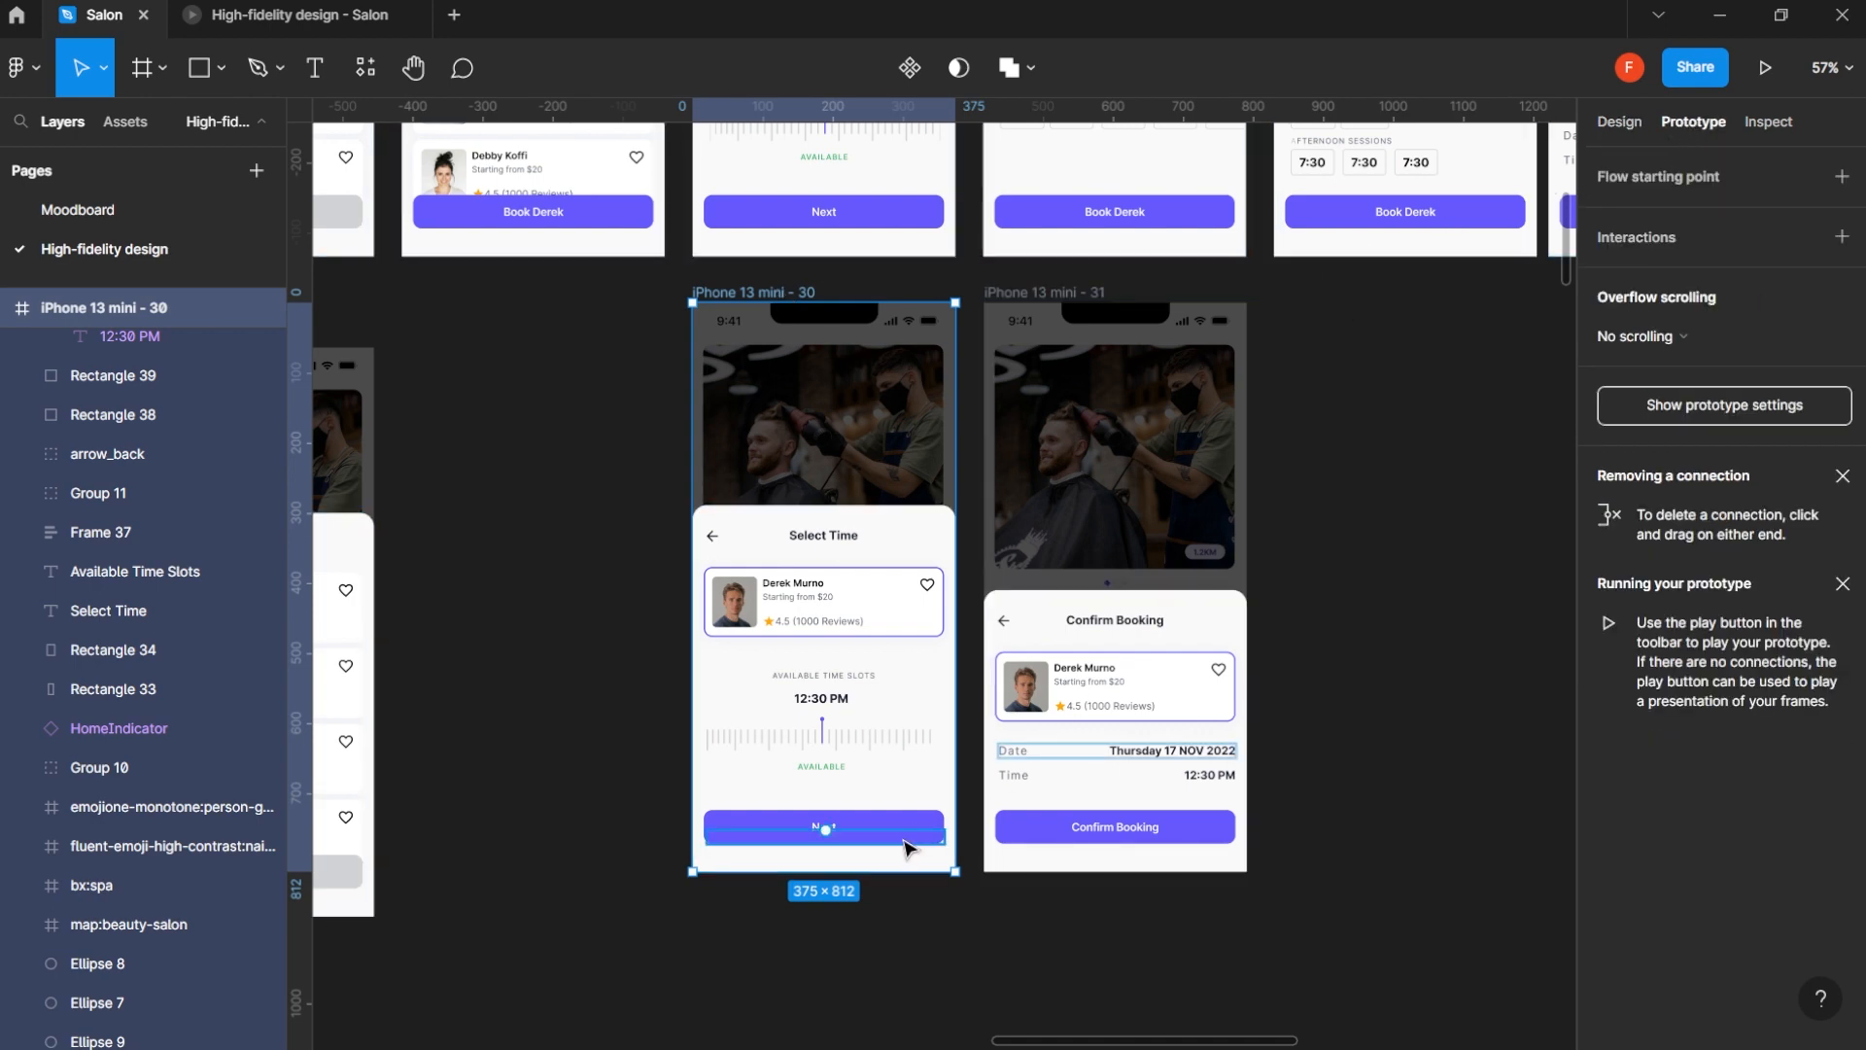
{"action": "left_click", "coordinate": [932, 831]}
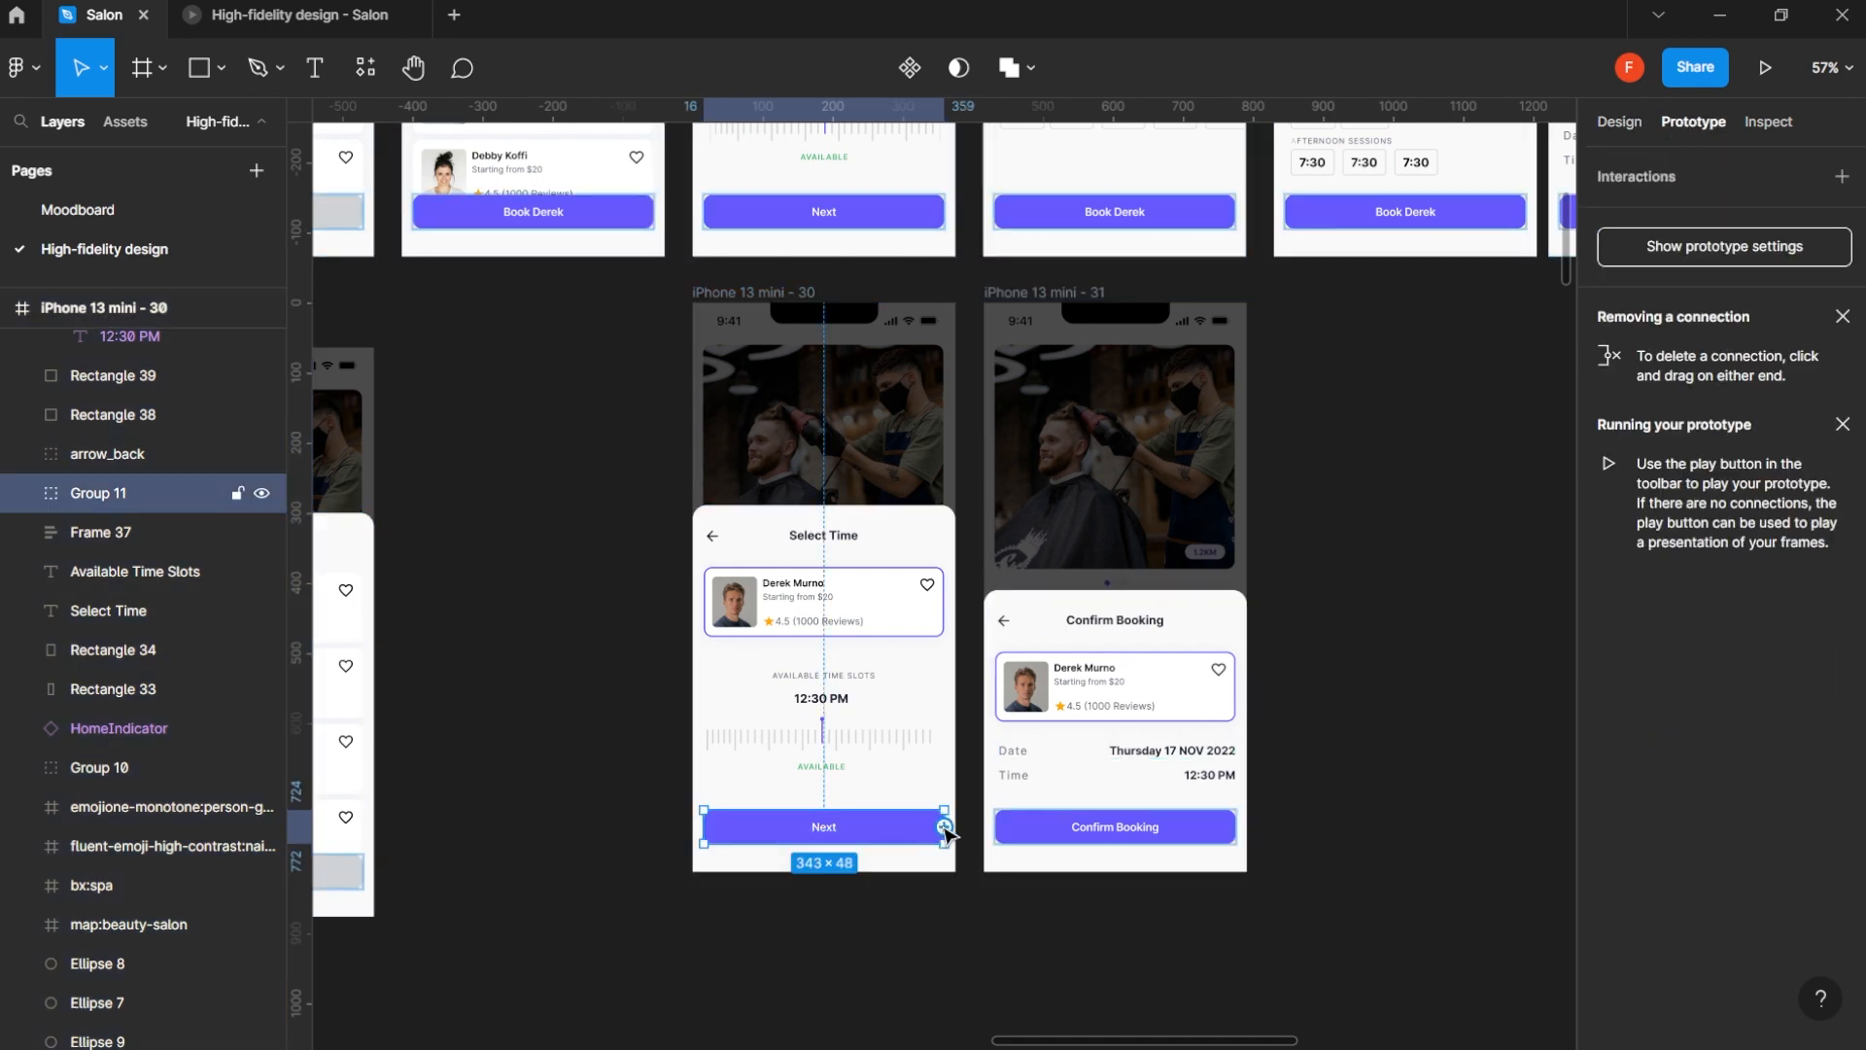
{"action": "left_click_drag", "start_coordinate": [945, 828], "coordinate": [1140, 750]}
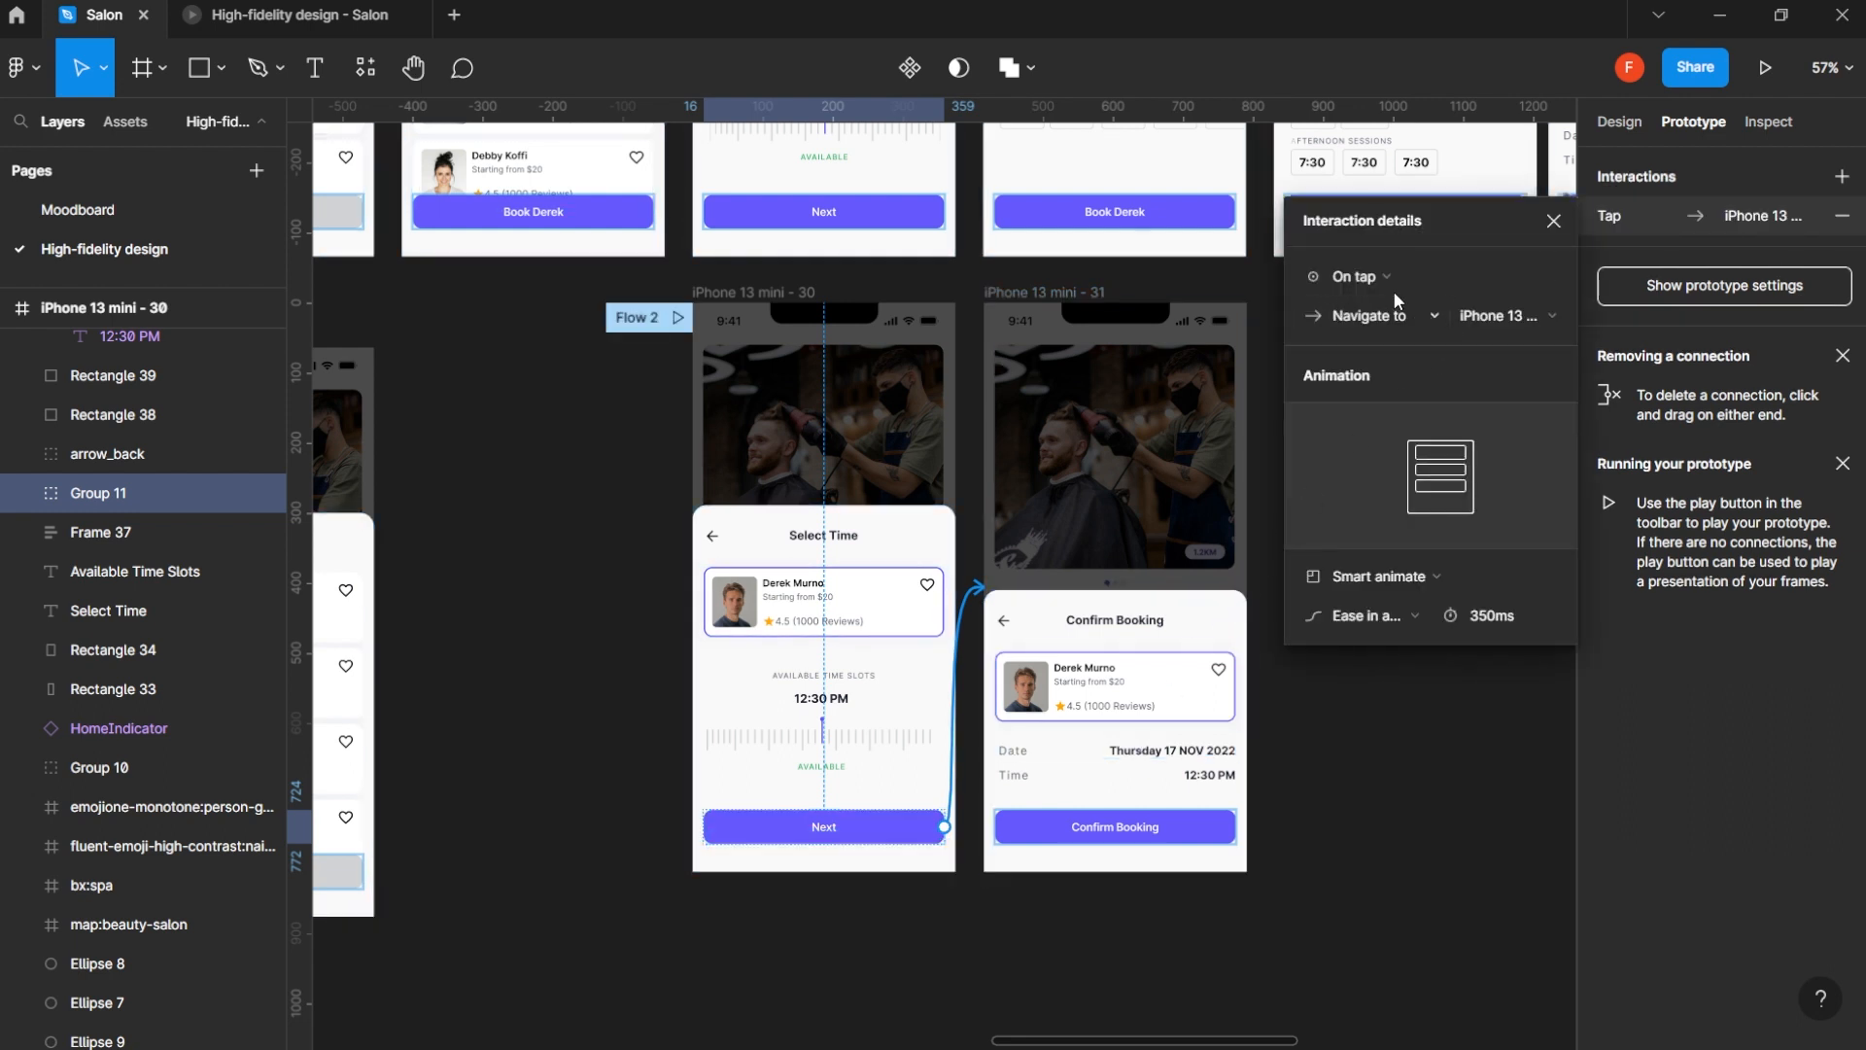
{"action": "left_click", "coordinate": [1408, 616]}
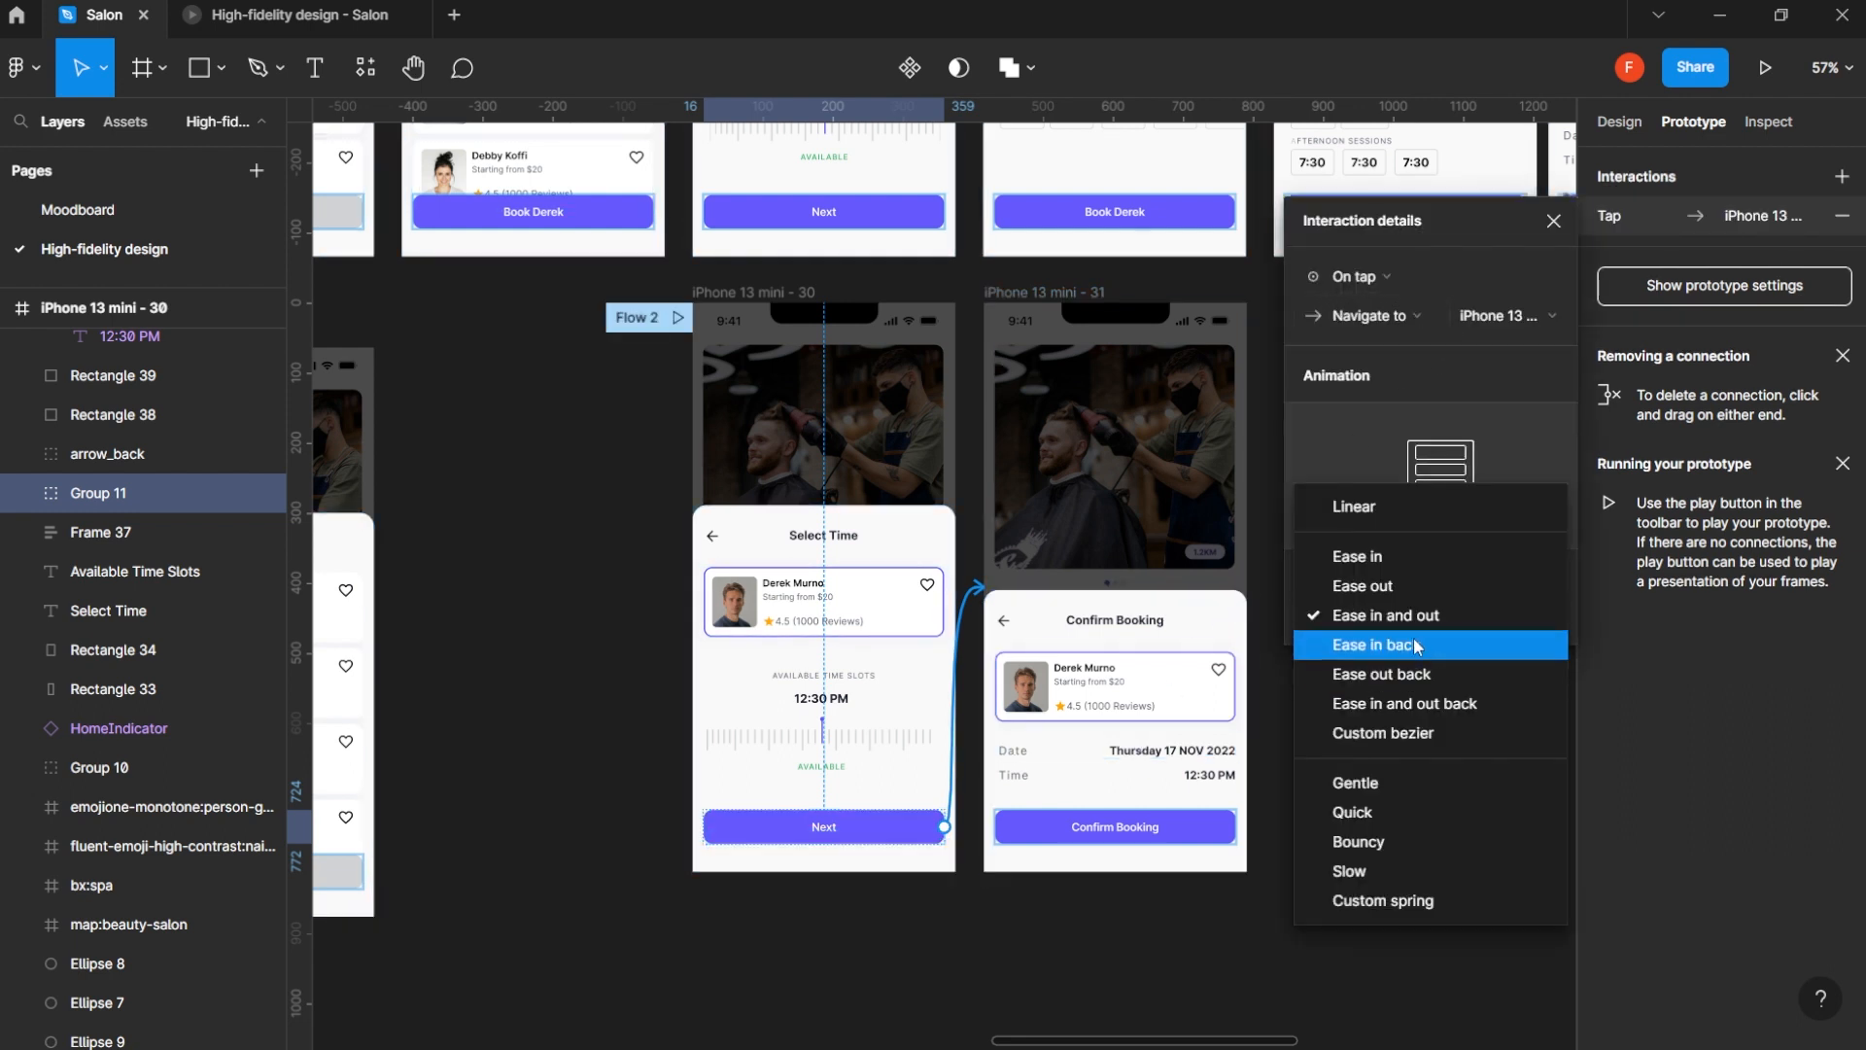
{"action": "left_click", "coordinate": [1512, 377]}
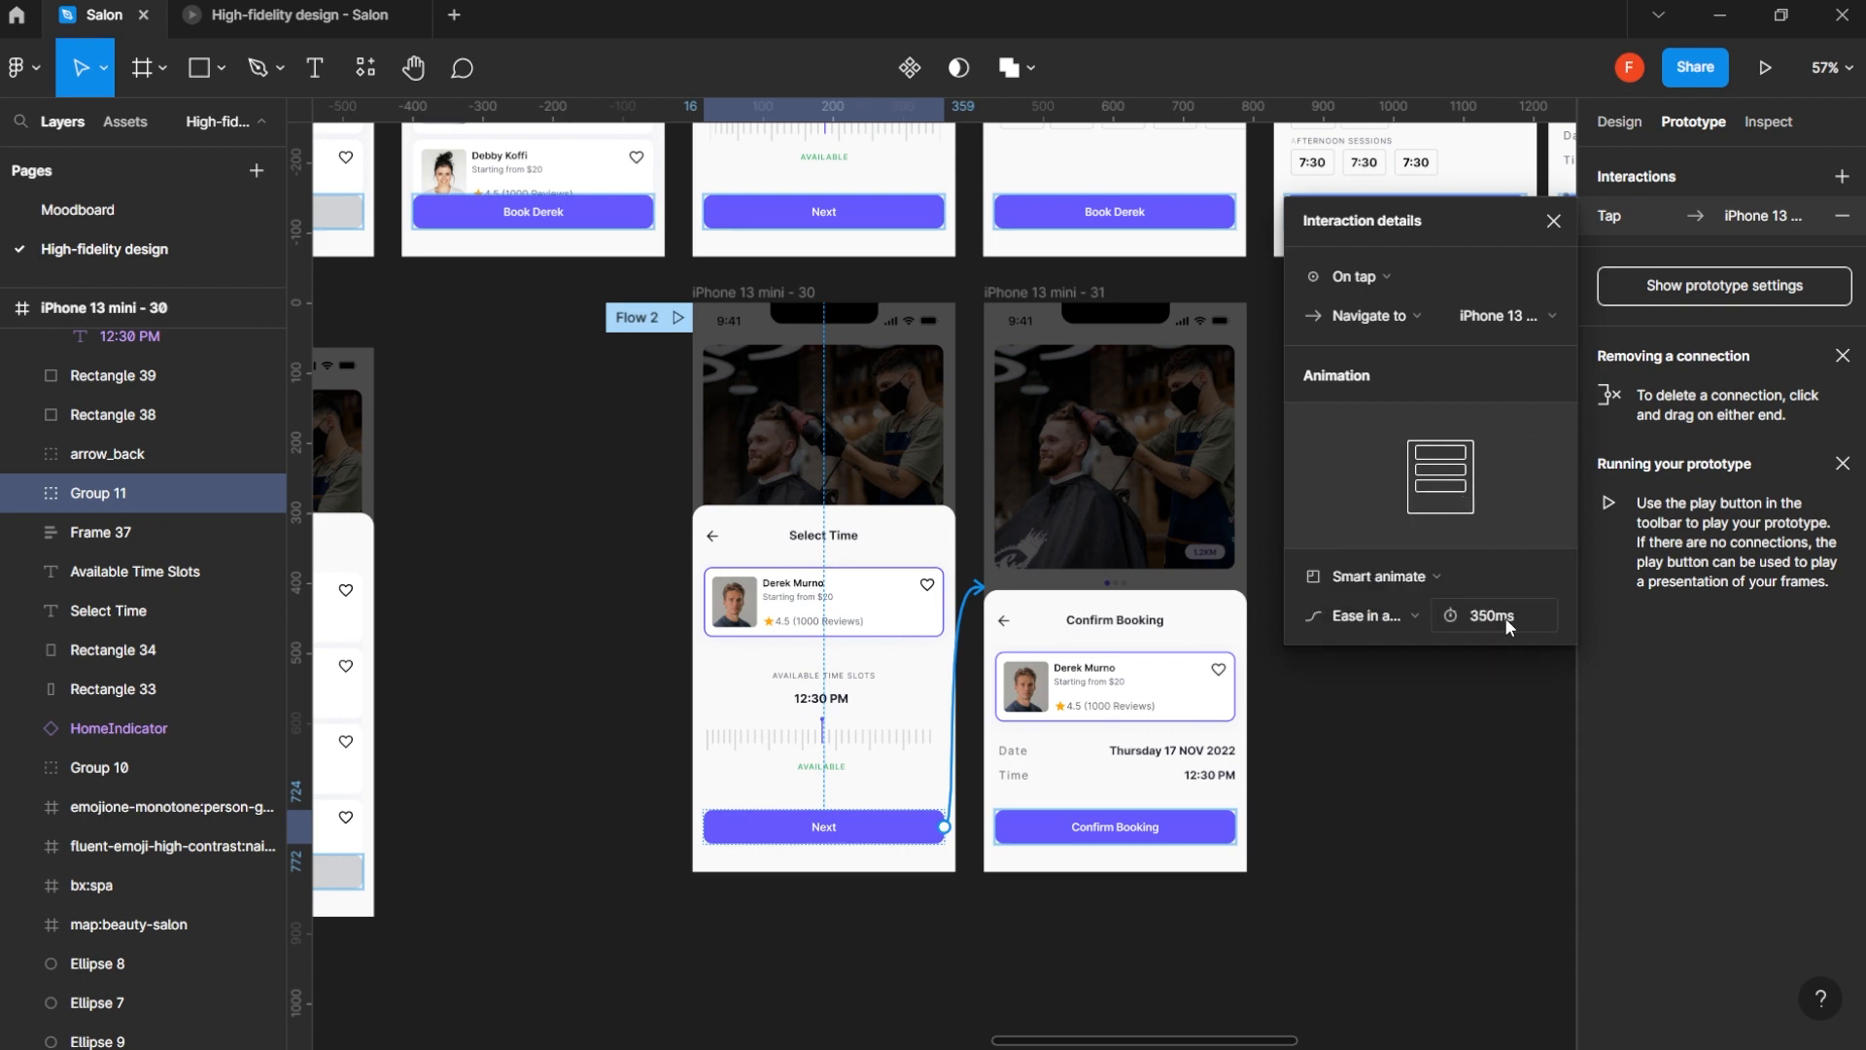
{"action": "key", "text": "Escape"}
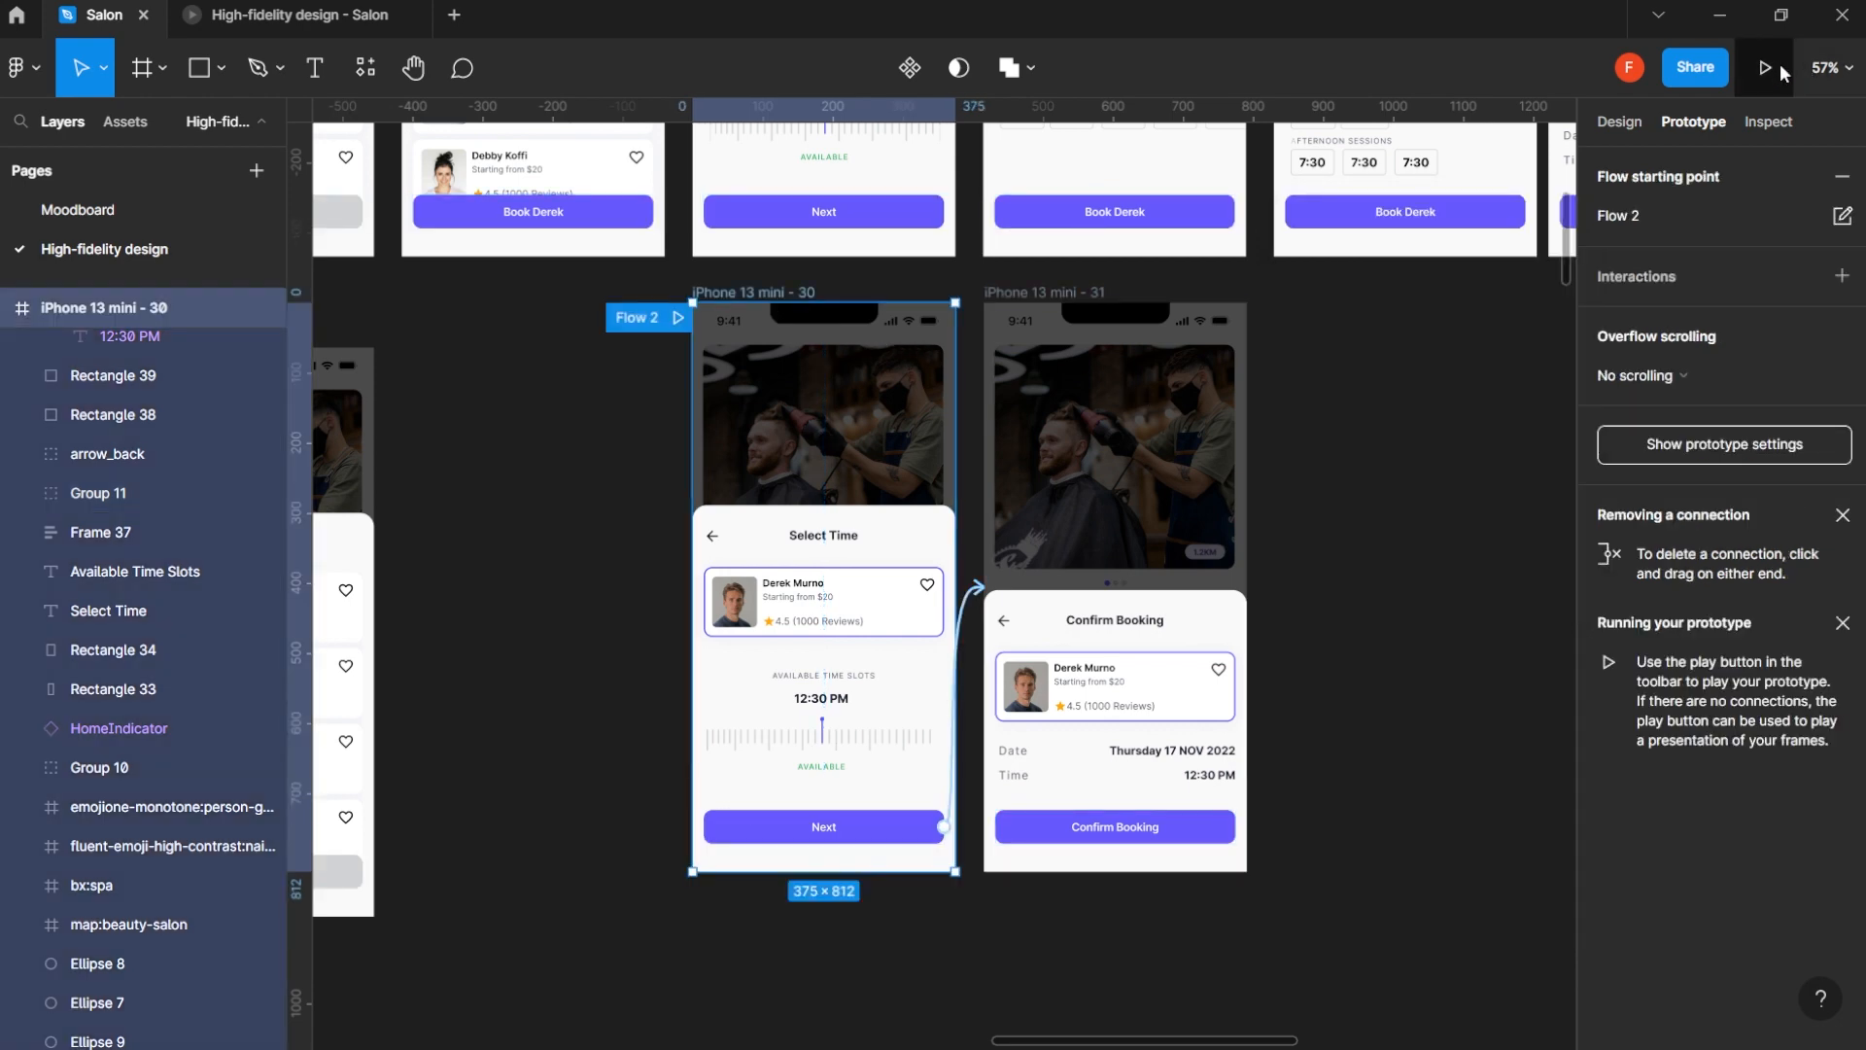
- Preview Flow 2 to test the Next button on the Select Time screen, and go back to the design file
{"action": "left_click", "coordinate": [1765, 67]}
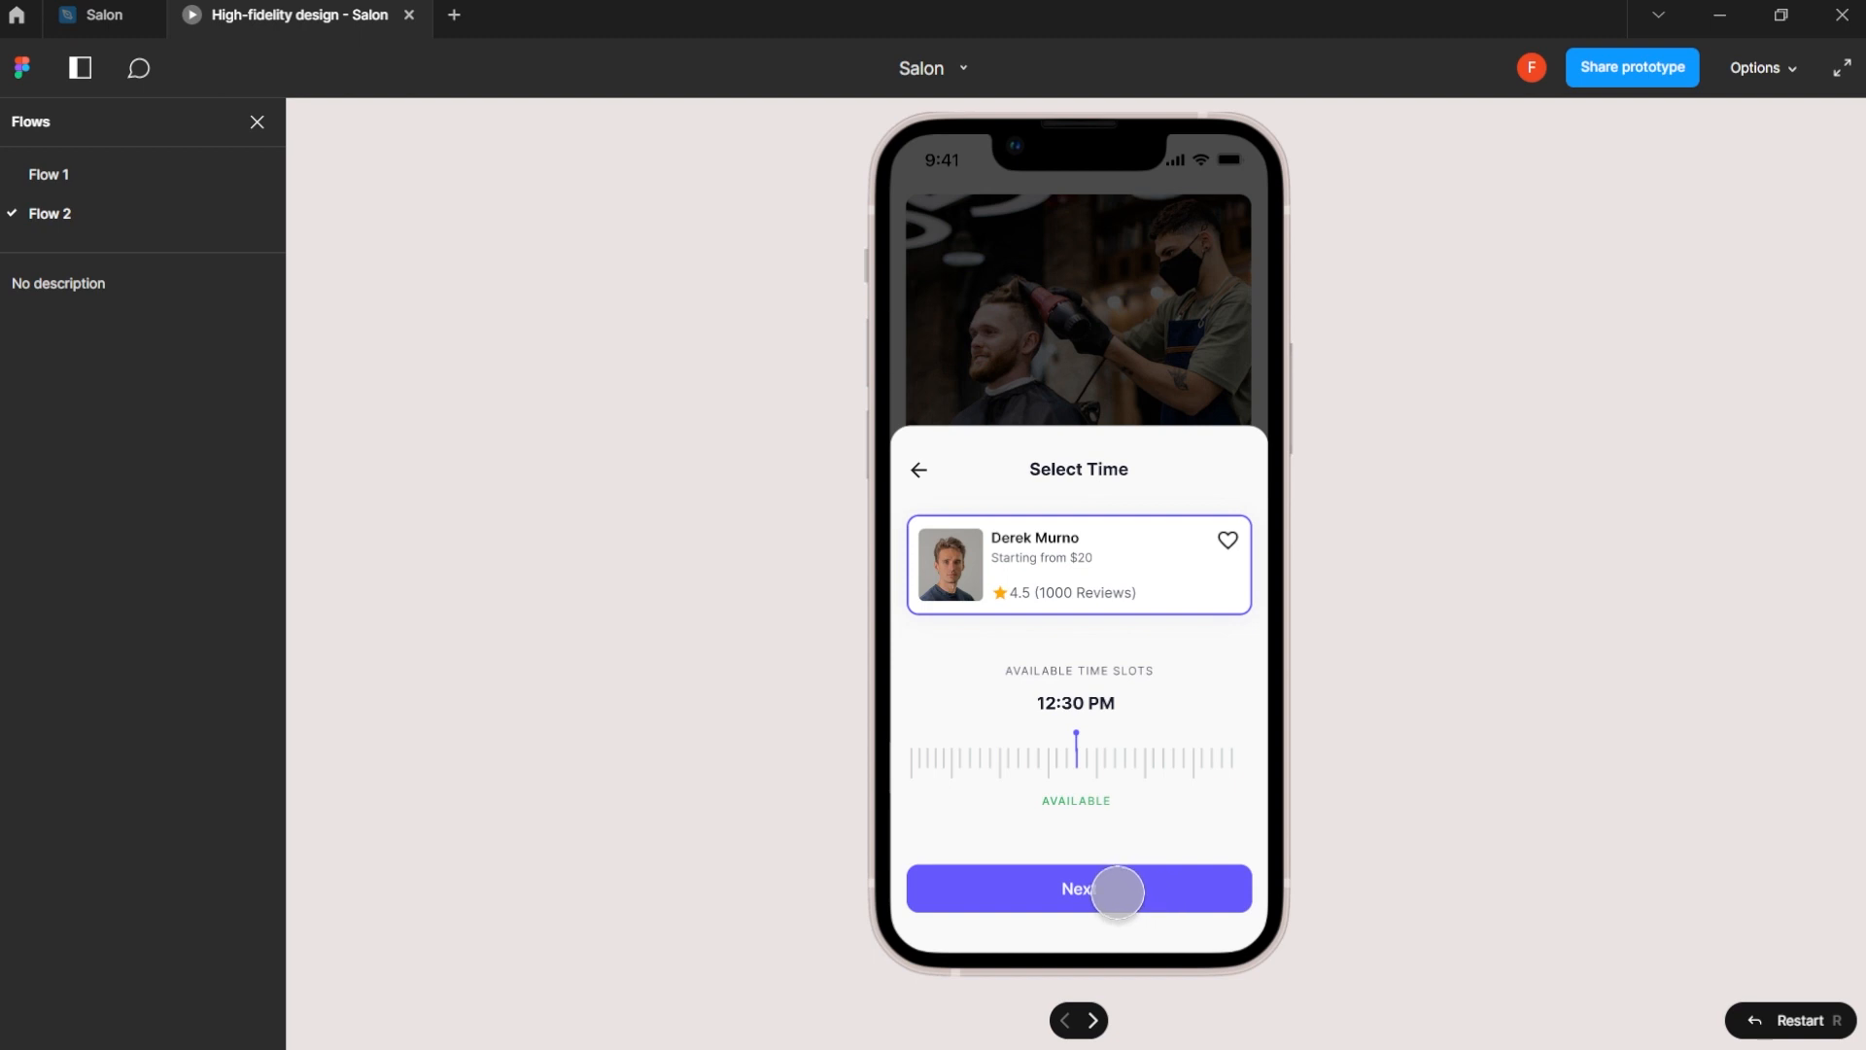
{"action": "left_click", "coordinate": [1114, 891]}
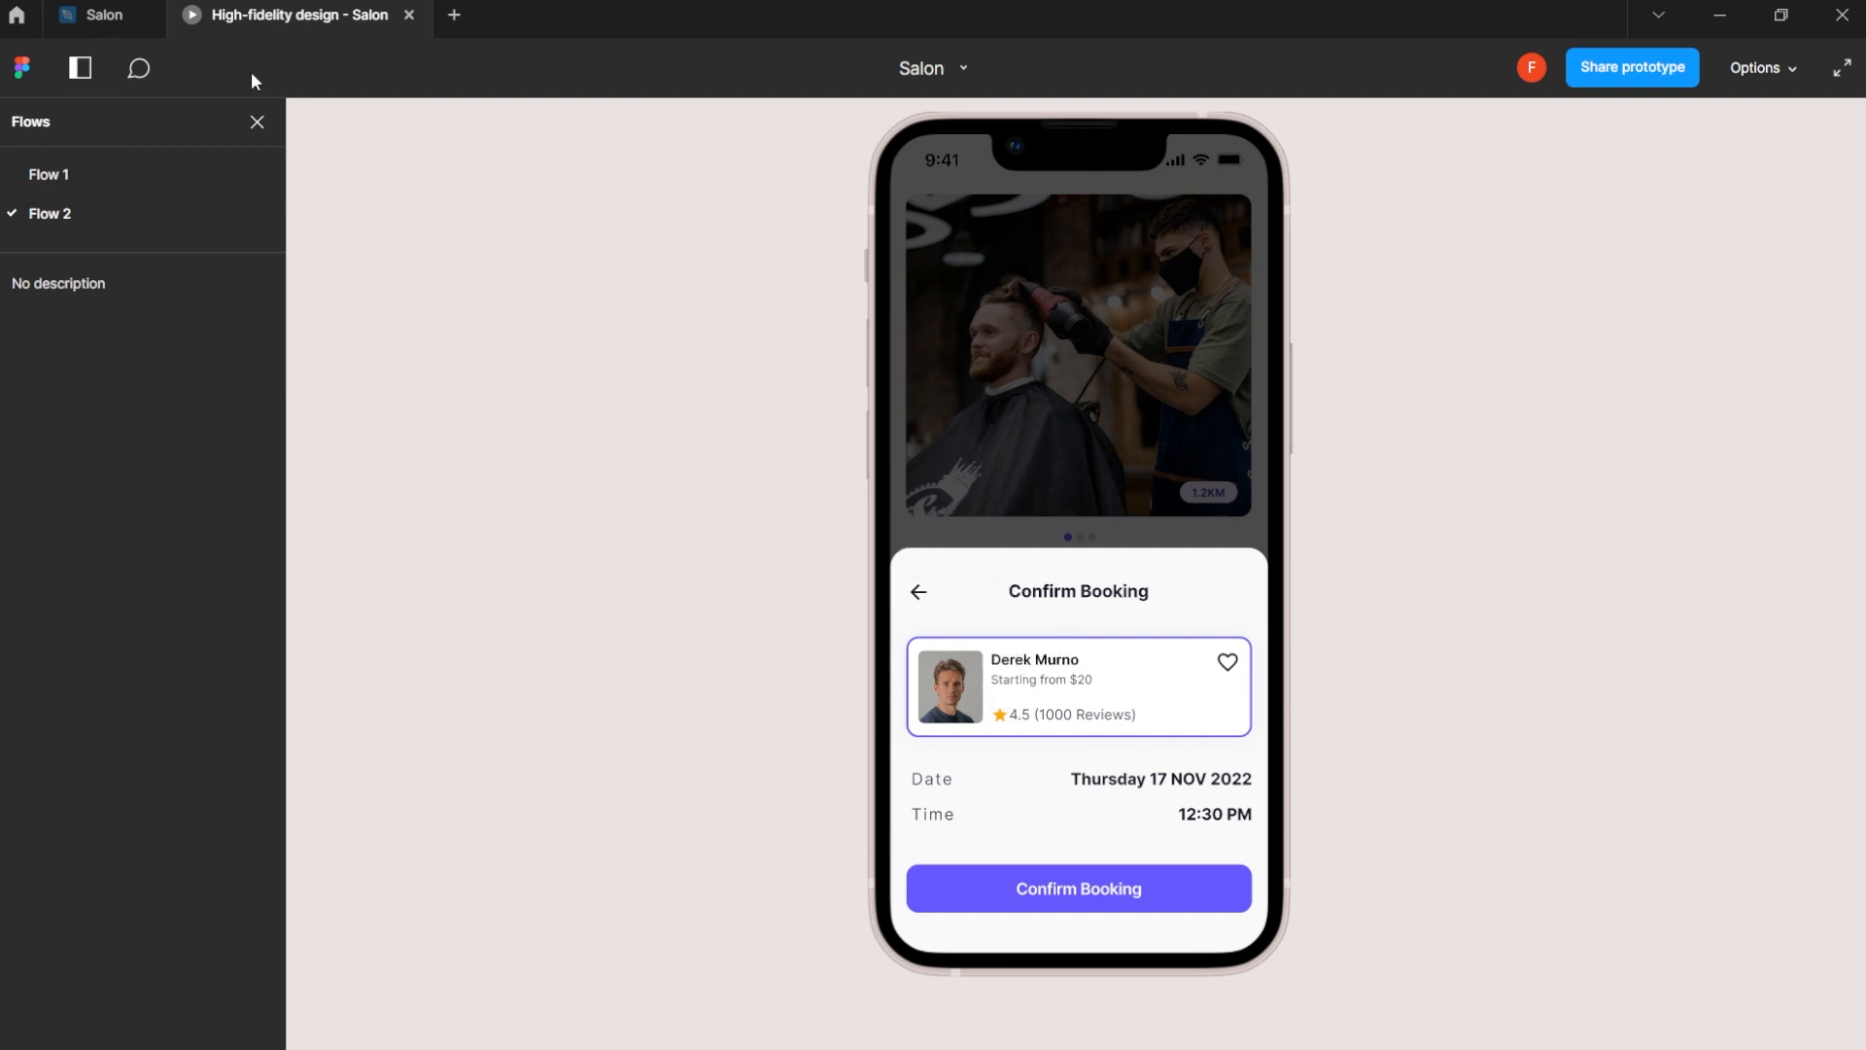
{"action": "left_click", "coordinate": [103, 5]}
- Compare the Select Time and Confirm Booking frames, preview the transition between them once more, and return to the design file
{"action": "scroll", "coordinate": [806, 613], "scroll_direction": "up", "scroll_amount": 3}
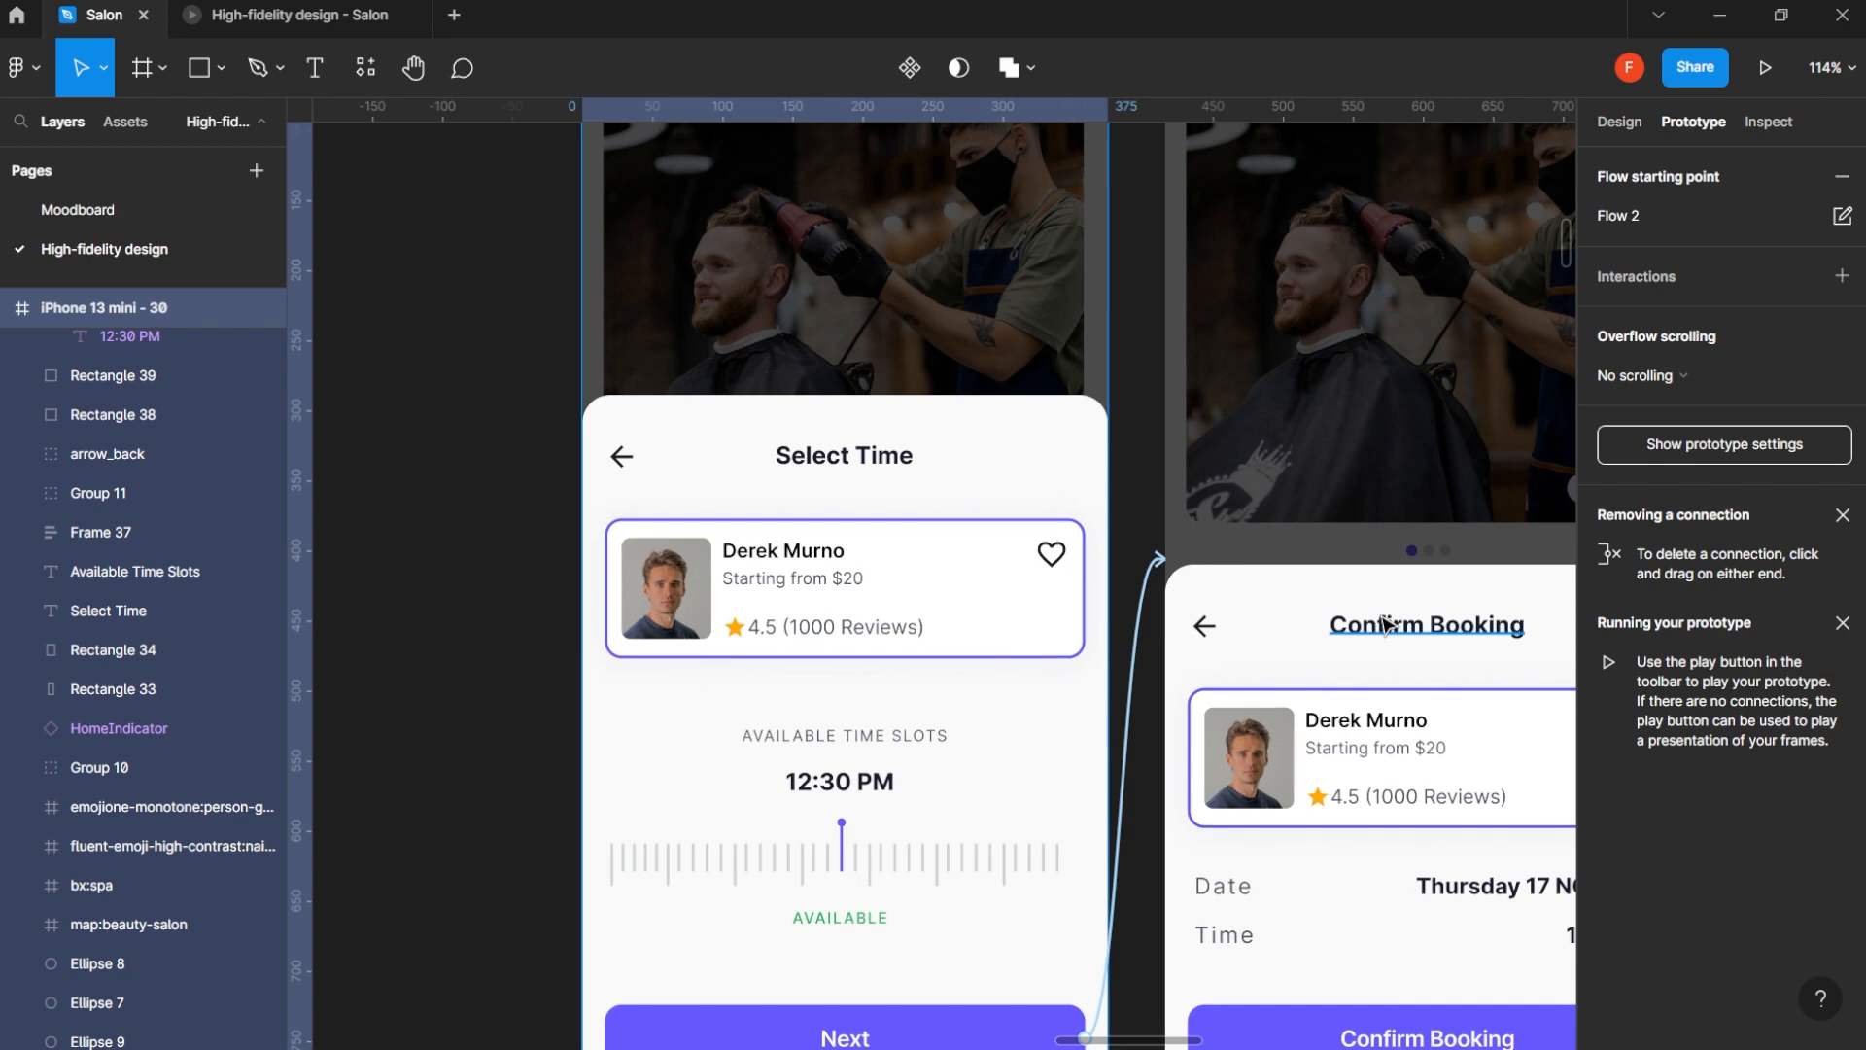
{"action": "scroll", "coordinate": [1439, 680], "scroll_direction": "down", "scroll_amount": 2}
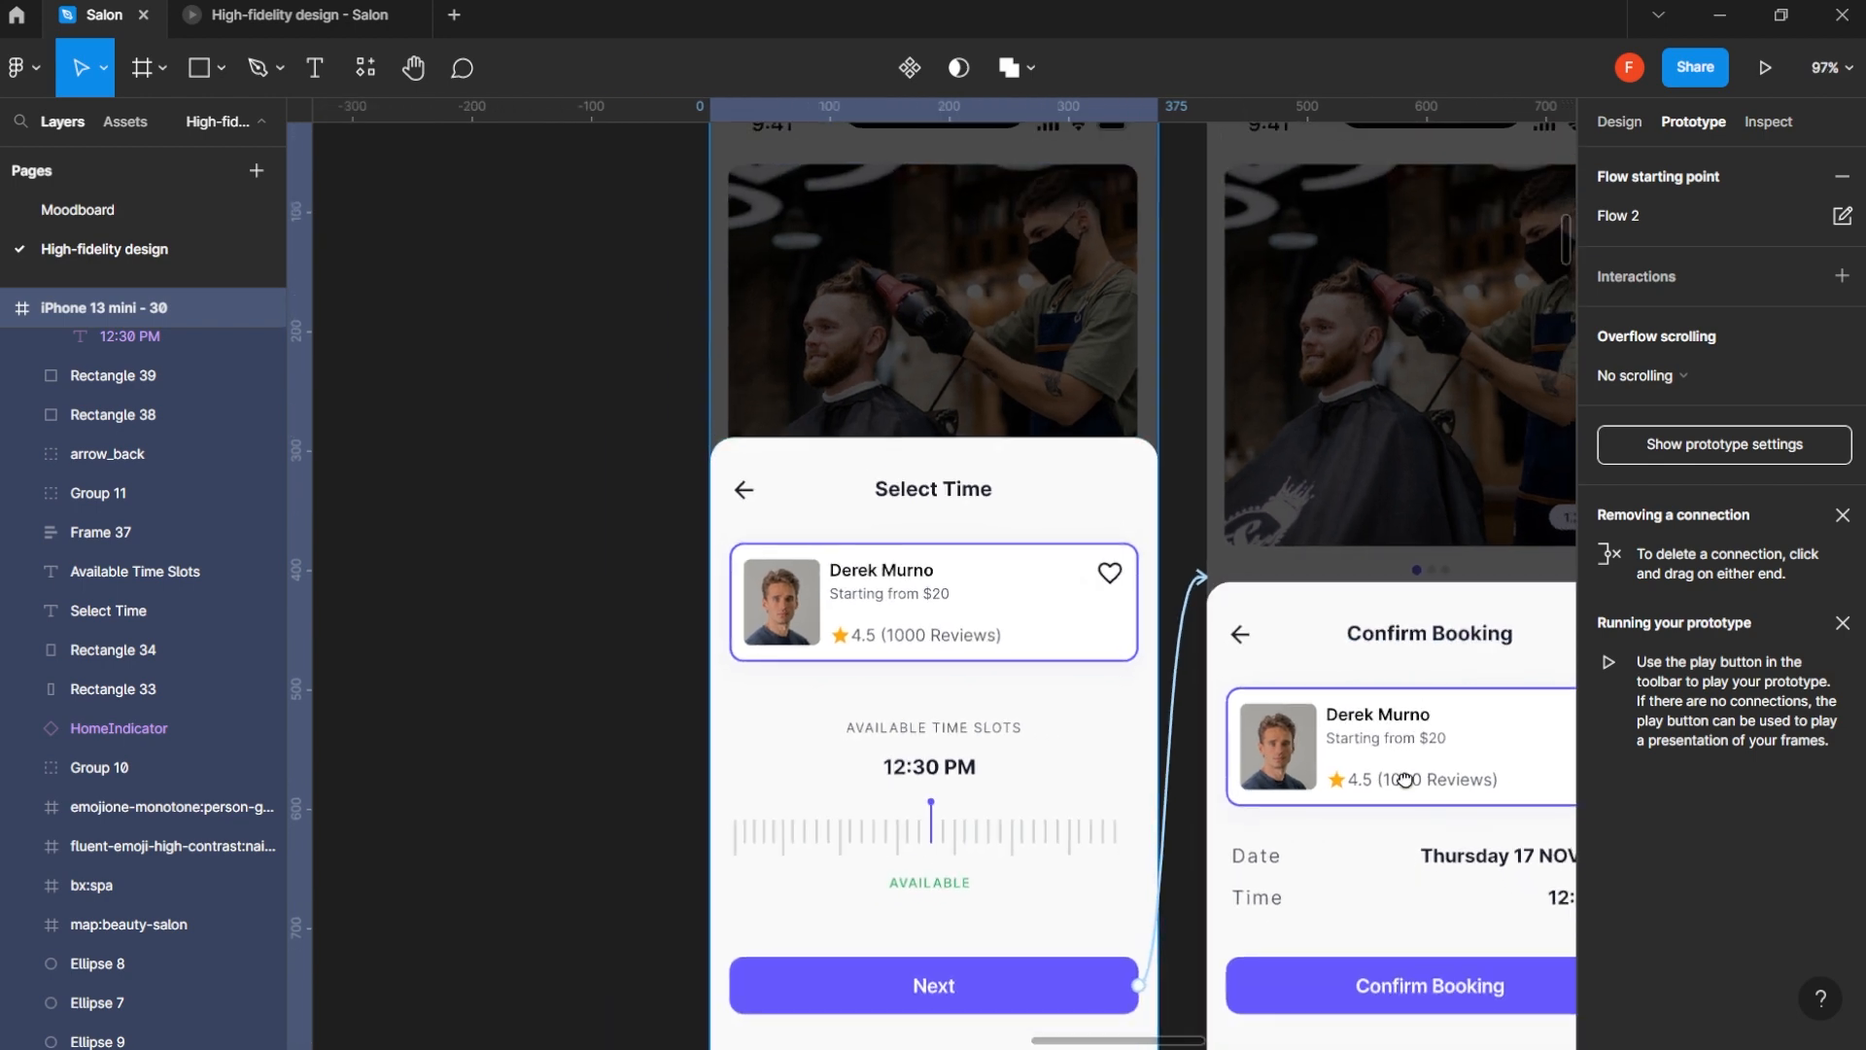
{"action": "scroll", "coordinate": [1234, 783], "scroll_direction": "right", "scroll_amount": 4}
{"action": "scroll", "coordinate": [858, 428], "scroll_direction": "down", "scroll_amount": 3}
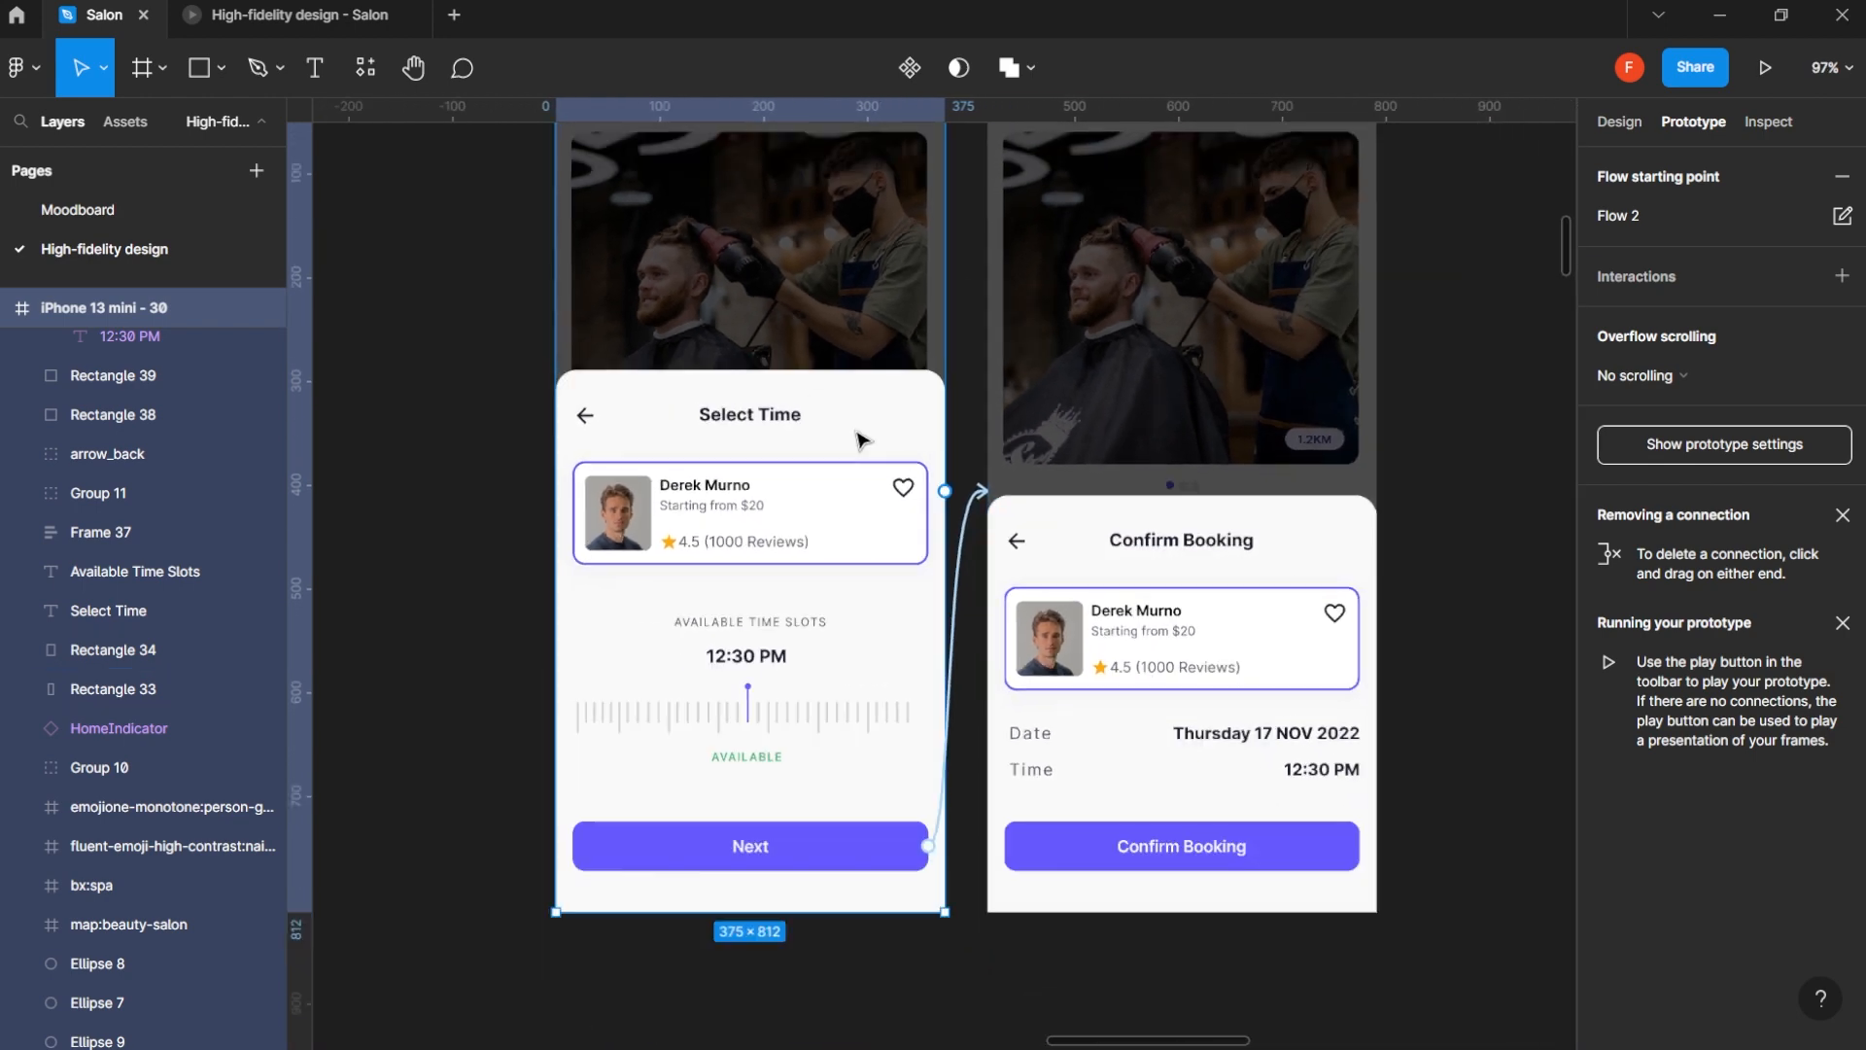
{"action": "scroll", "coordinate": [832, 379], "scroll_direction": "up", "scroll_amount": 3}
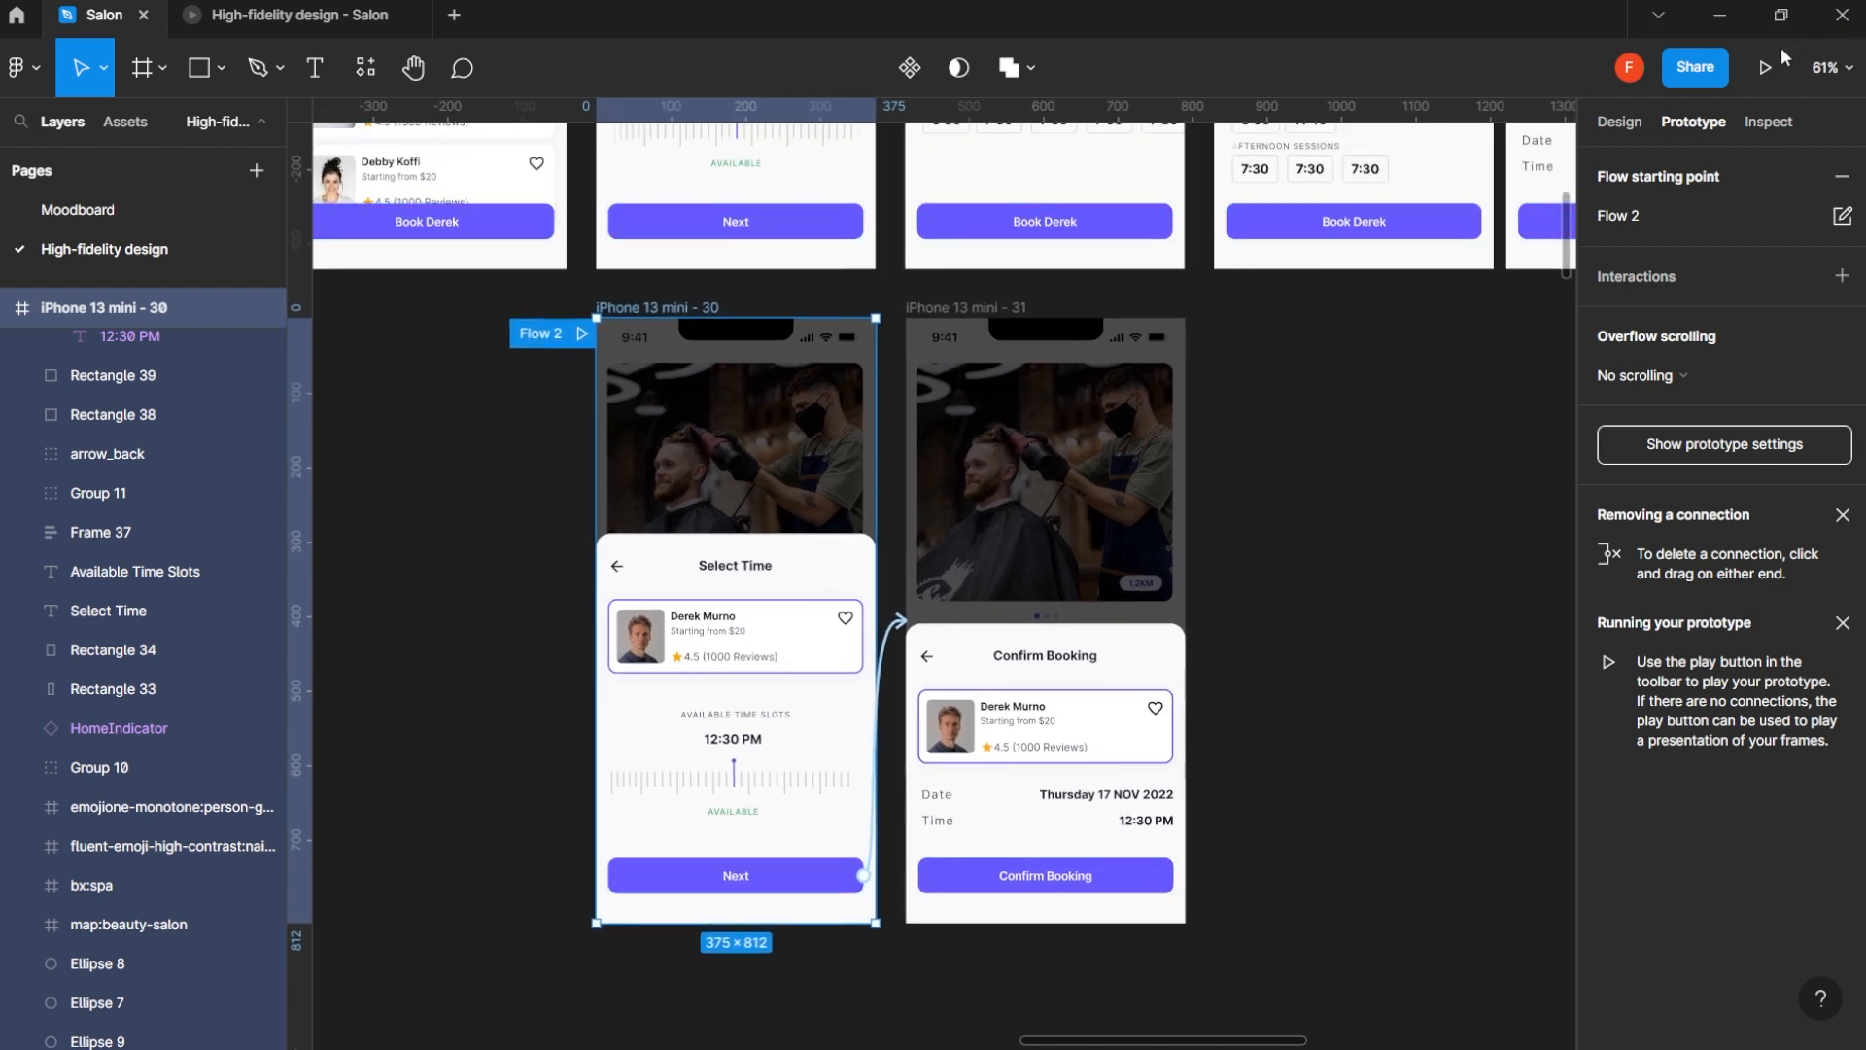
{"action": "left_click", "coordinate": [1771, 64]}
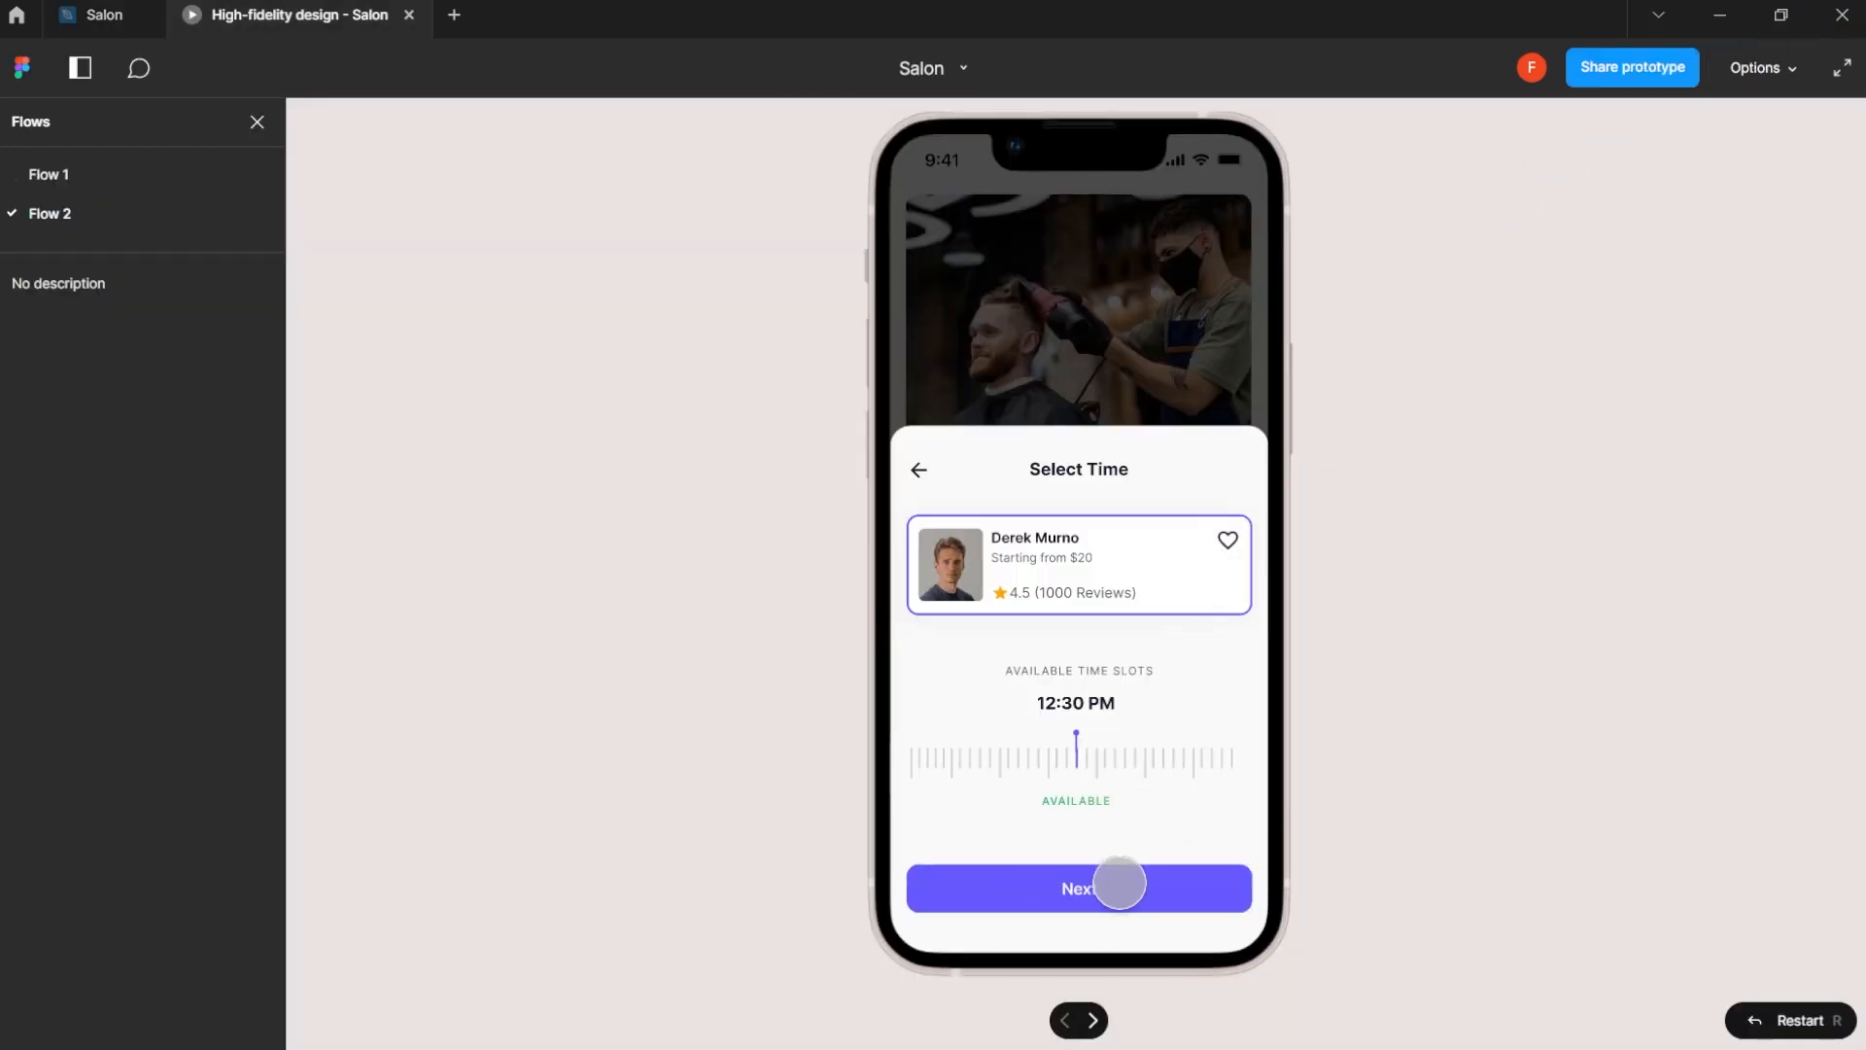
{"action": "left_click", "coordinate": [1150, 886]}
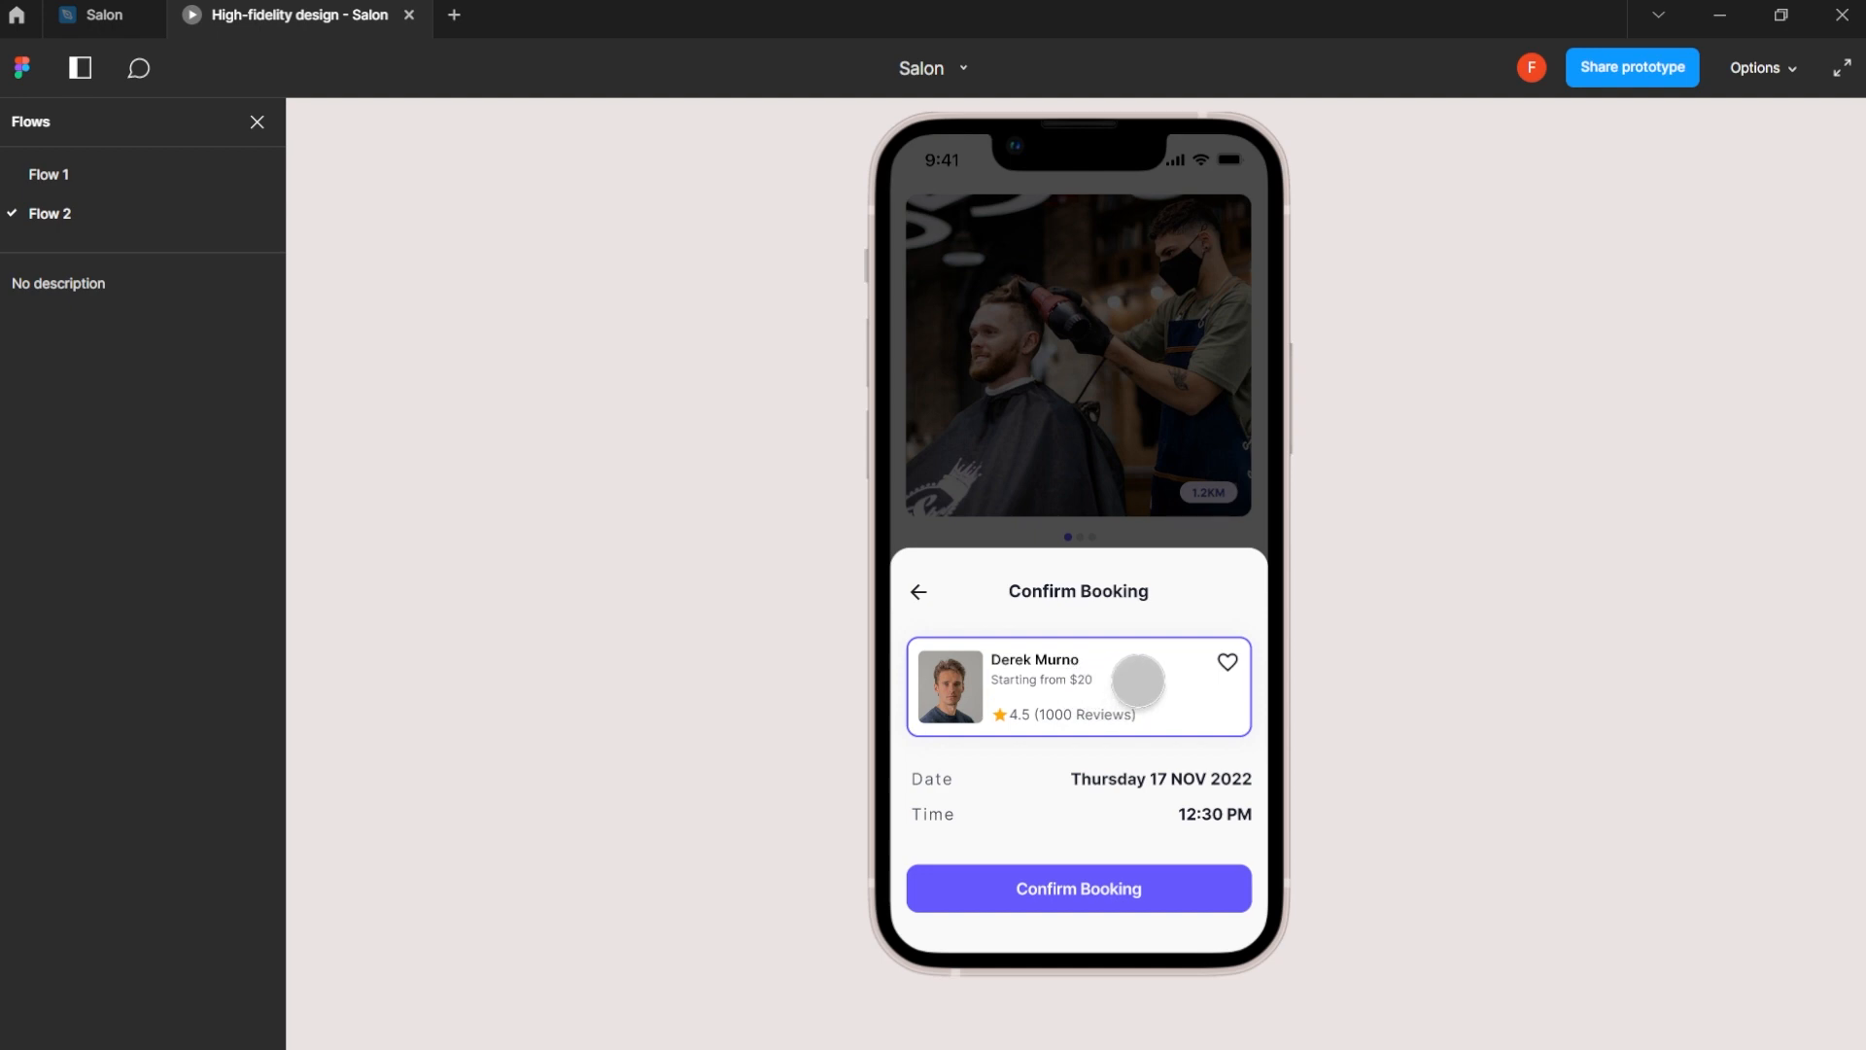
{"action": "left_click", "coordinate": [107, 15]}
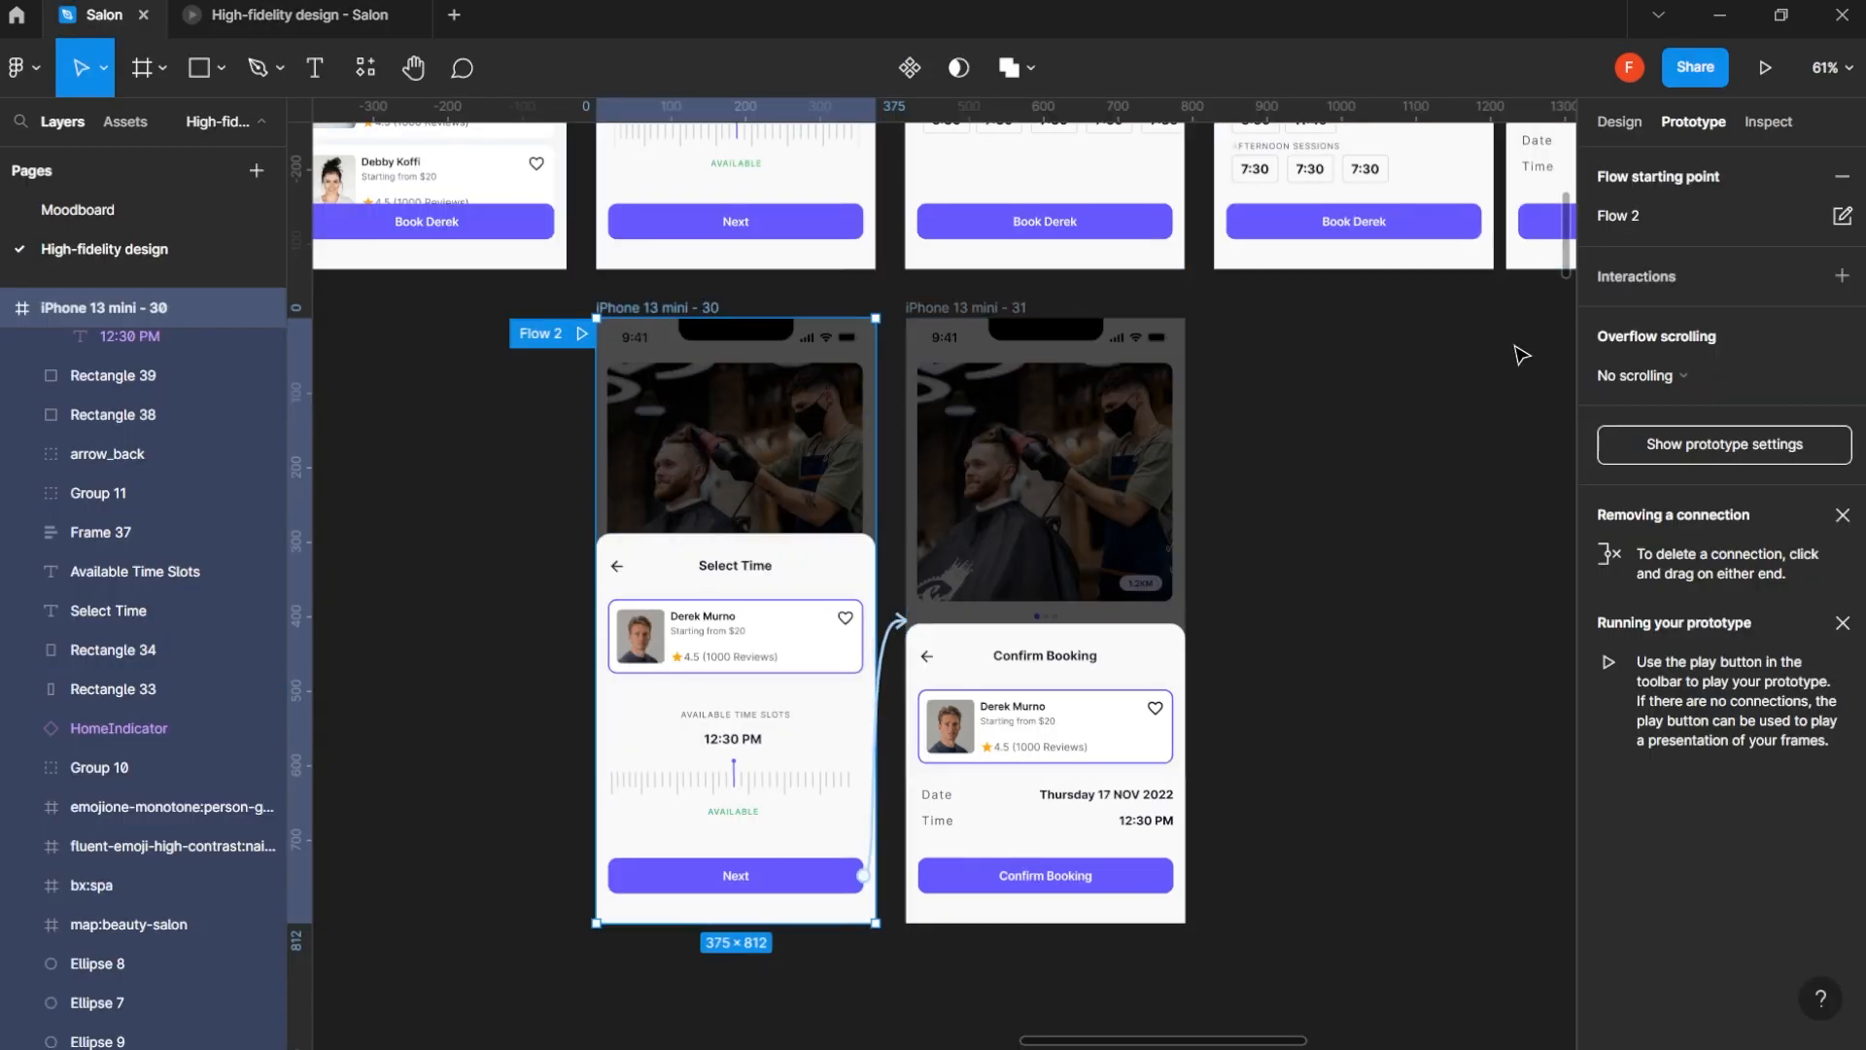
- Link the Confirm Booking button on iPhone 13 mini - 31 to the Appointment Scheduled screen on tap with Smart animate, and test it in the preview
{"action": "scroll", "coordinate": [1361, 561], "scroll_direction": "down", "scroll_amount": 3}
{"action": "left_click_drag", "start_coordinate": [1463, 523], "coordinate": [866, 654]}
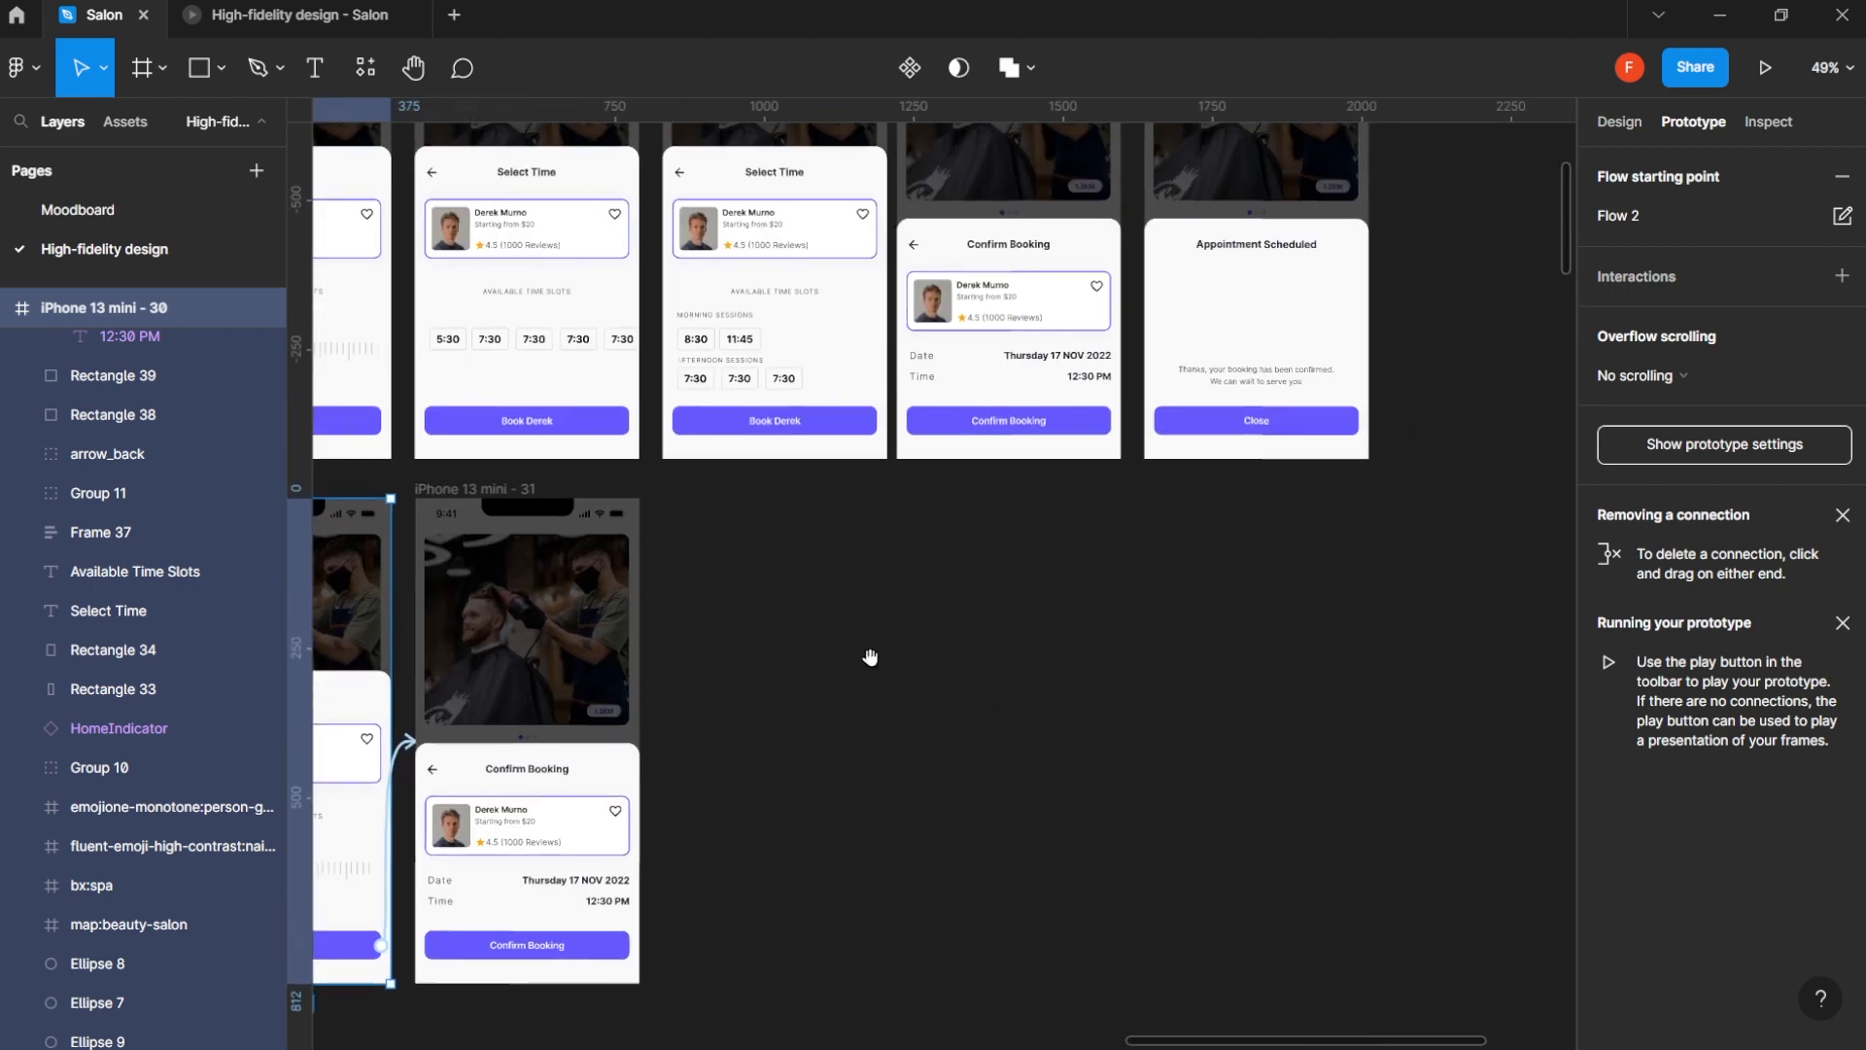
{"action": "left_click", "coordinate": [611, 948]}
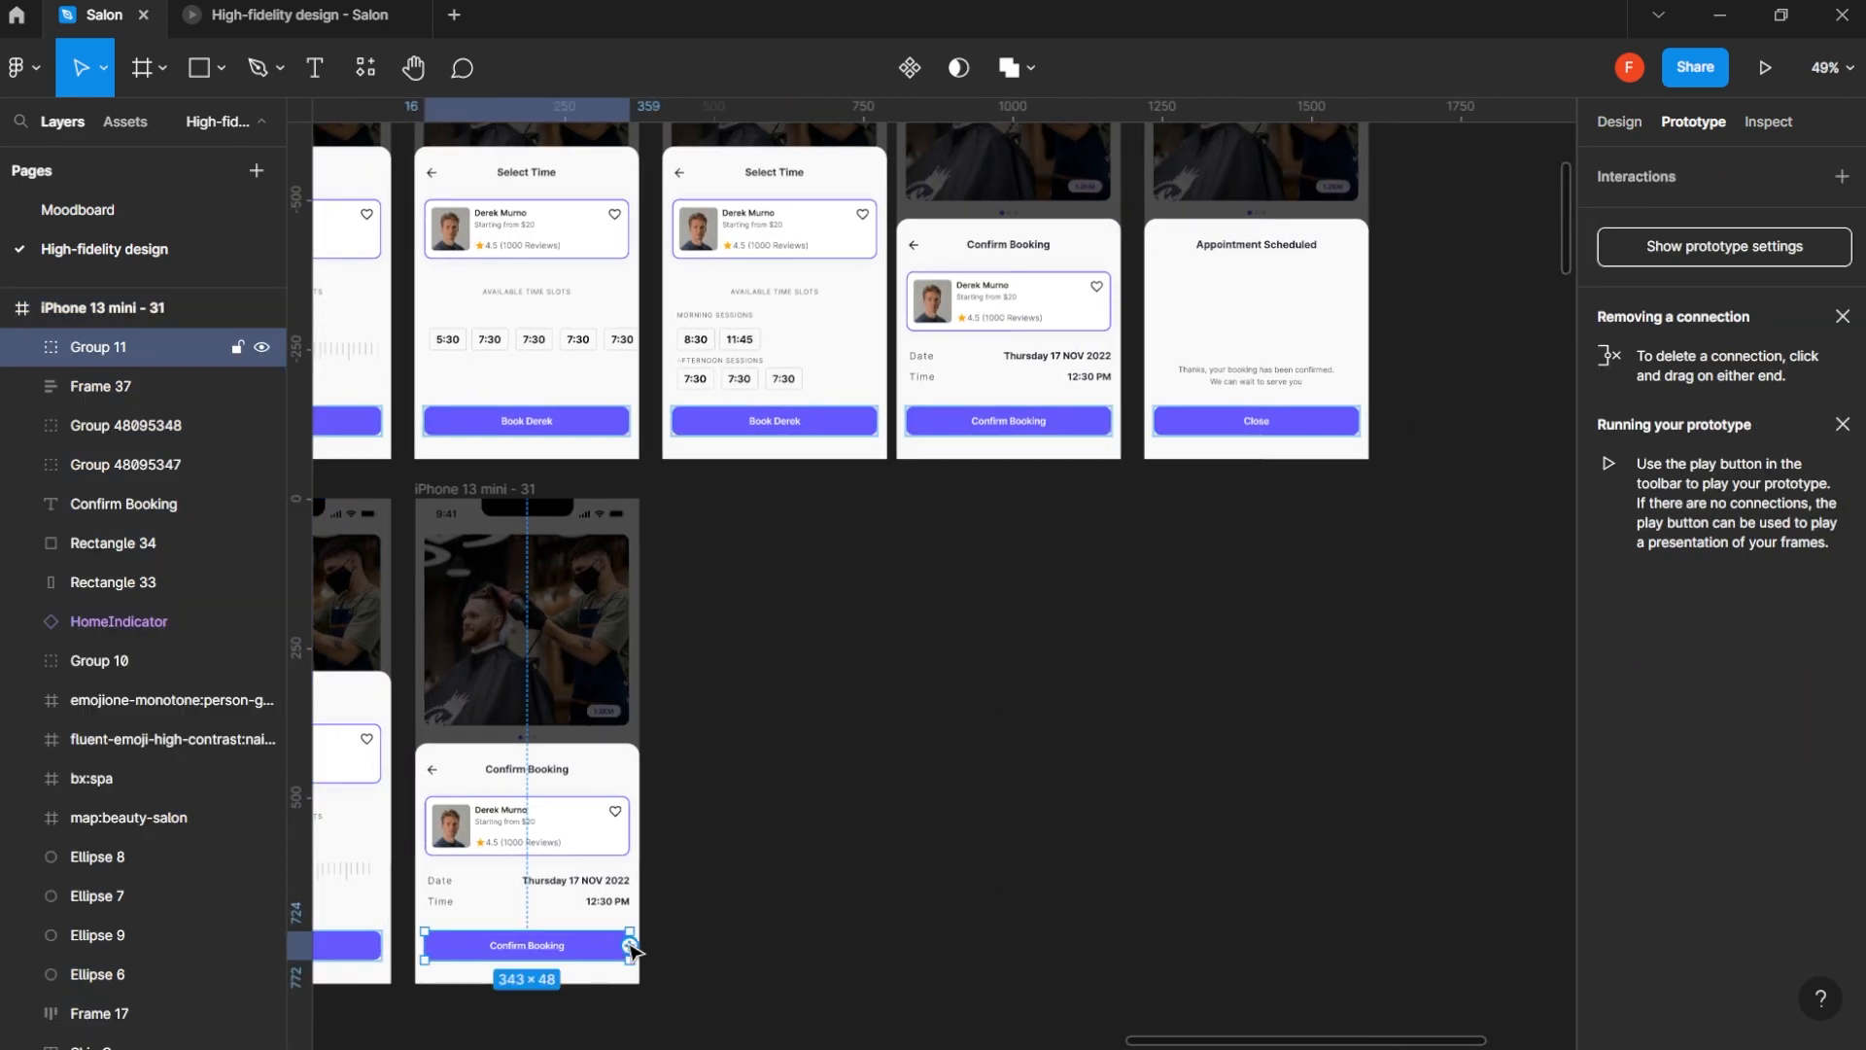
{"action": "left_click_drag", "start_coordinate": [630, 945], "coordinate": [1324, 328]}
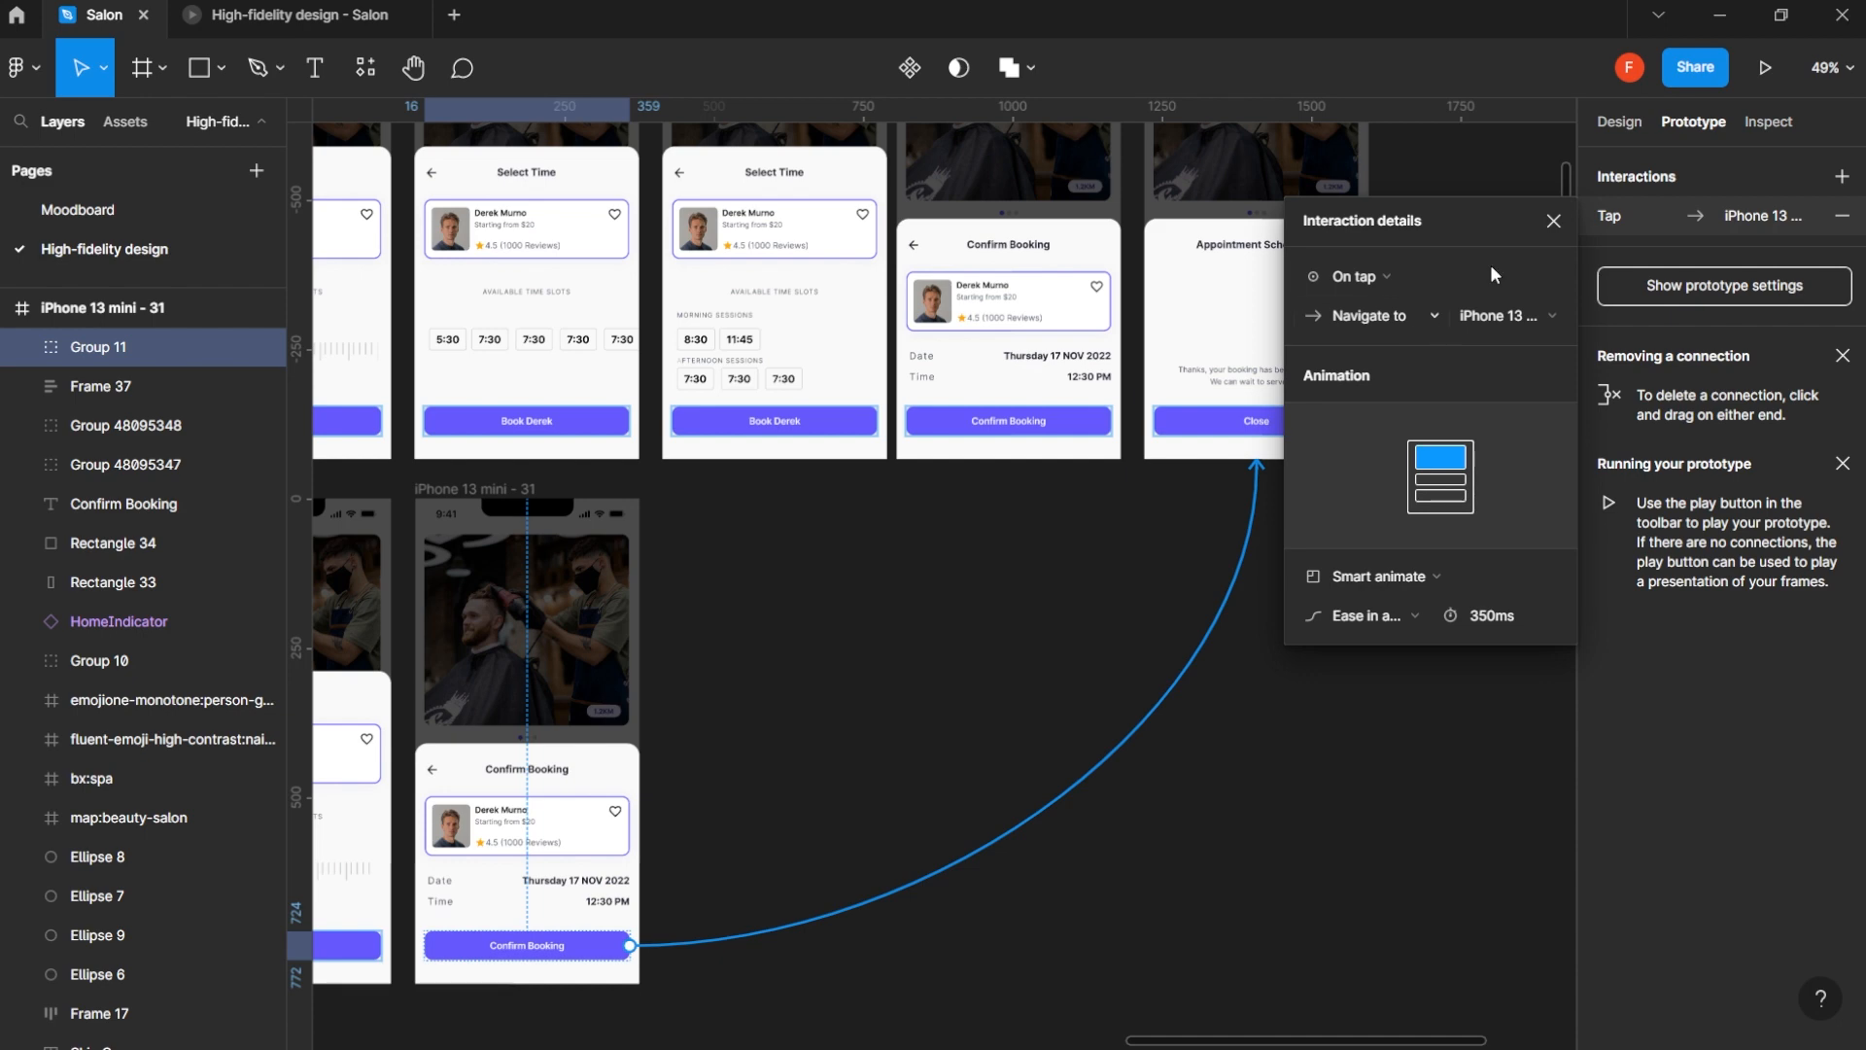
{"action": "left_click", "coordinate": [1554, 220]}
{"action": "left_click", "coordinate": [292, 15]}
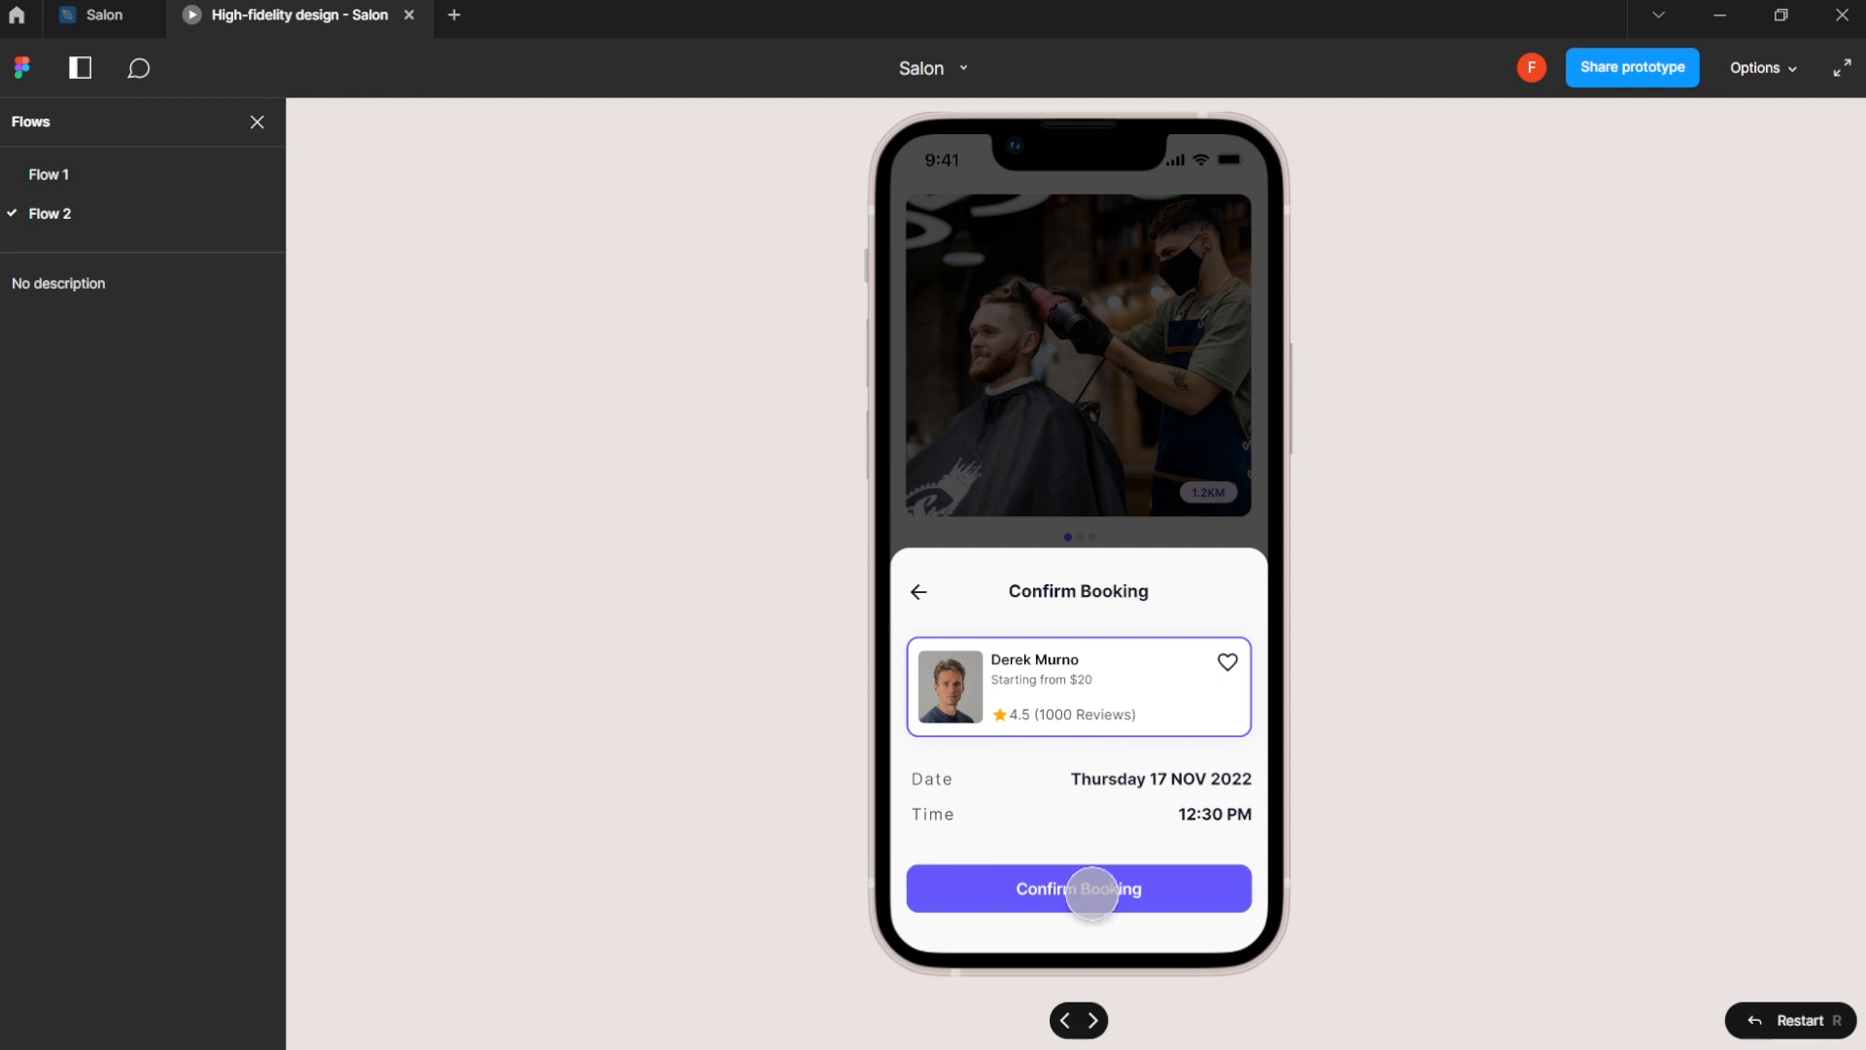
{"action": "left_click", "coordinate": [1092, 891]}
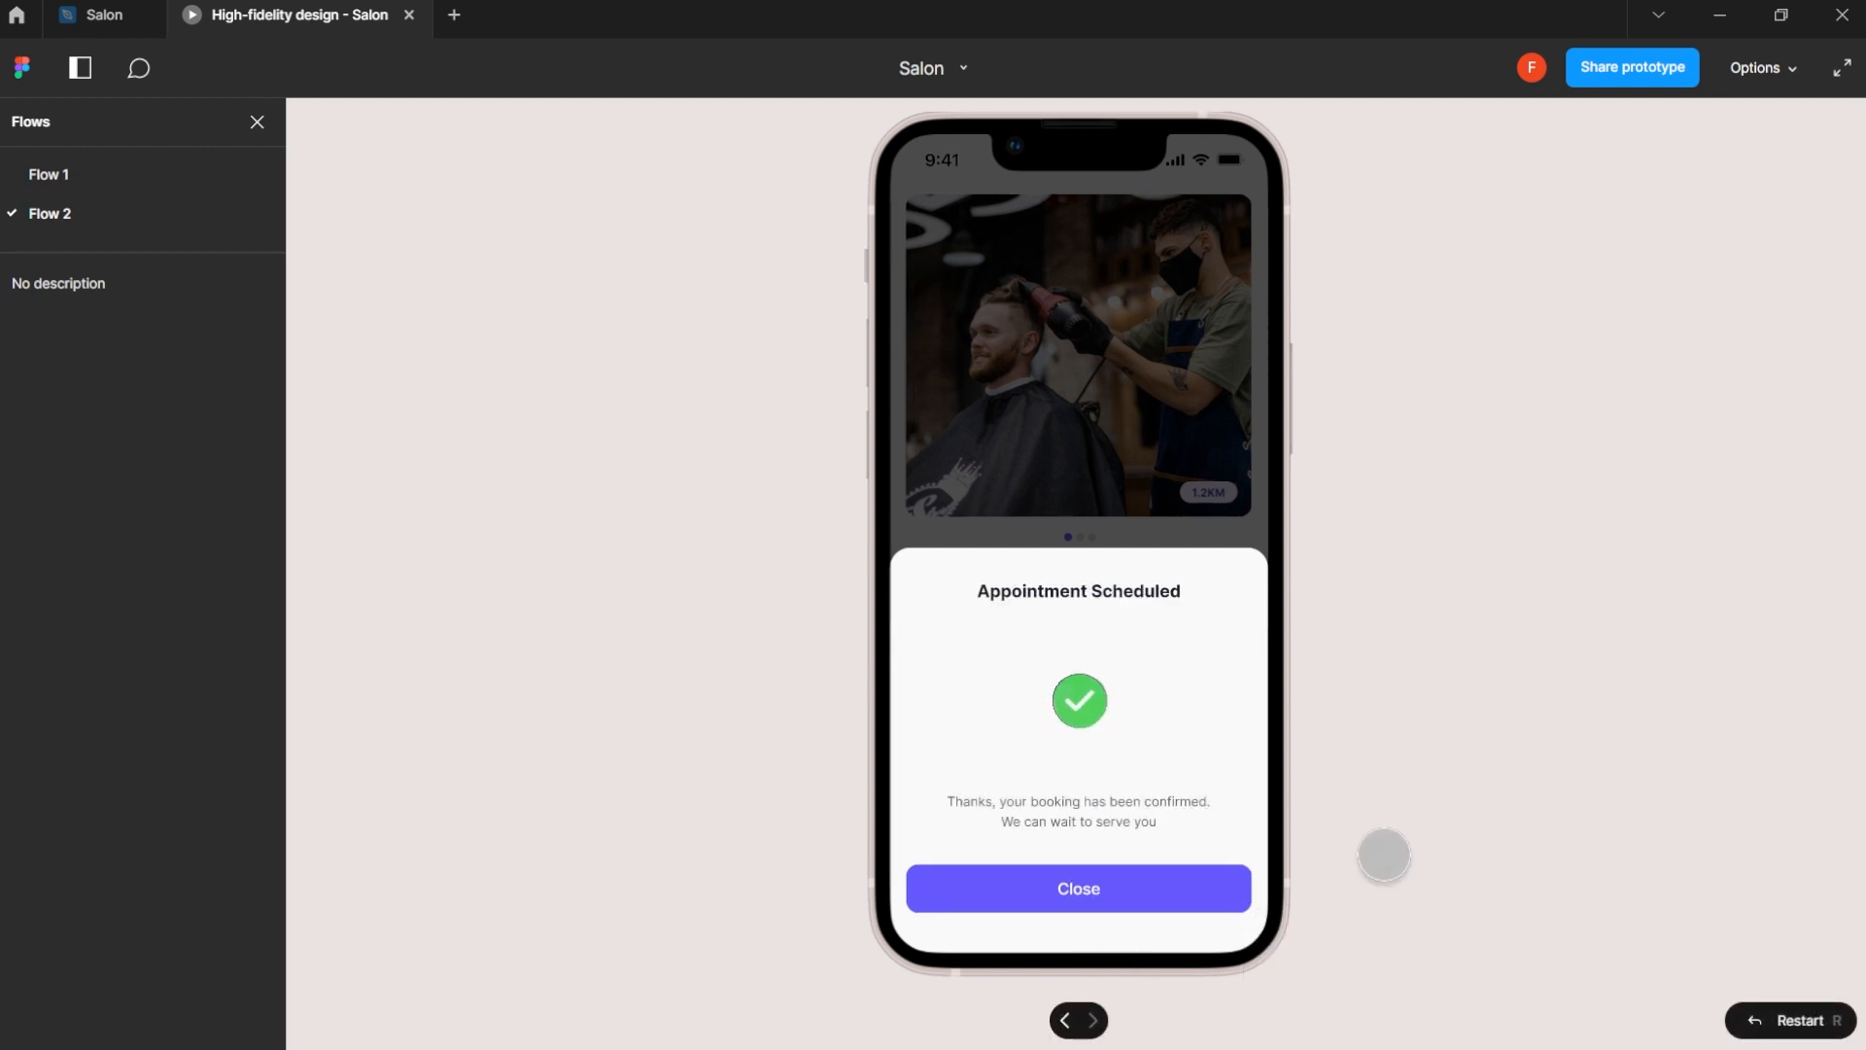